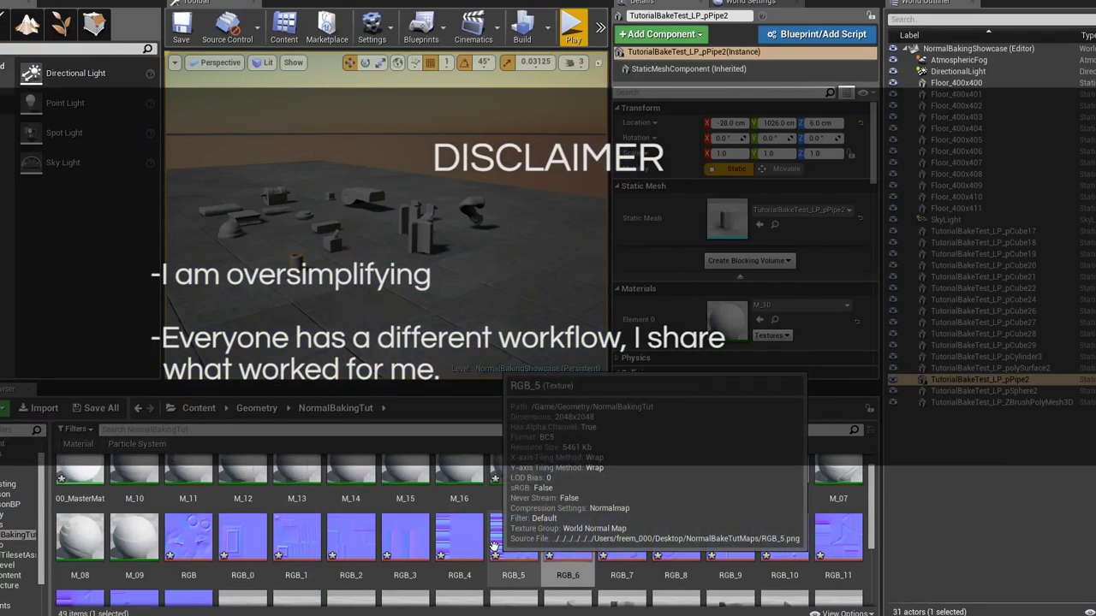
Inspect the normal map textures RGB_5, RGB_6 and RGB_7 in the NormalBakingTut folder
double_click(496, 543)
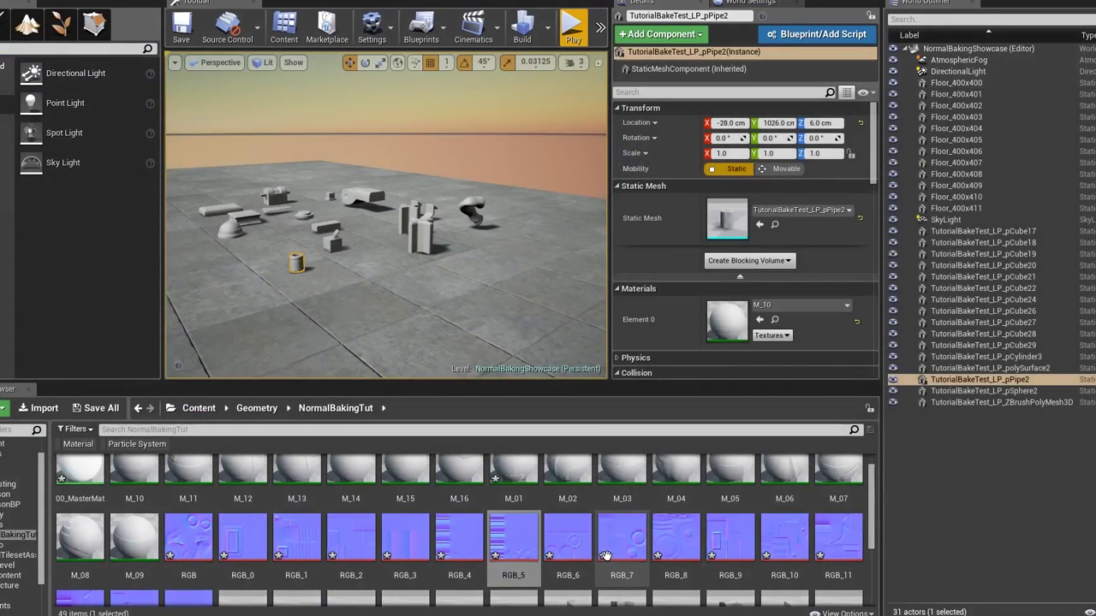
double_click(579, 541)
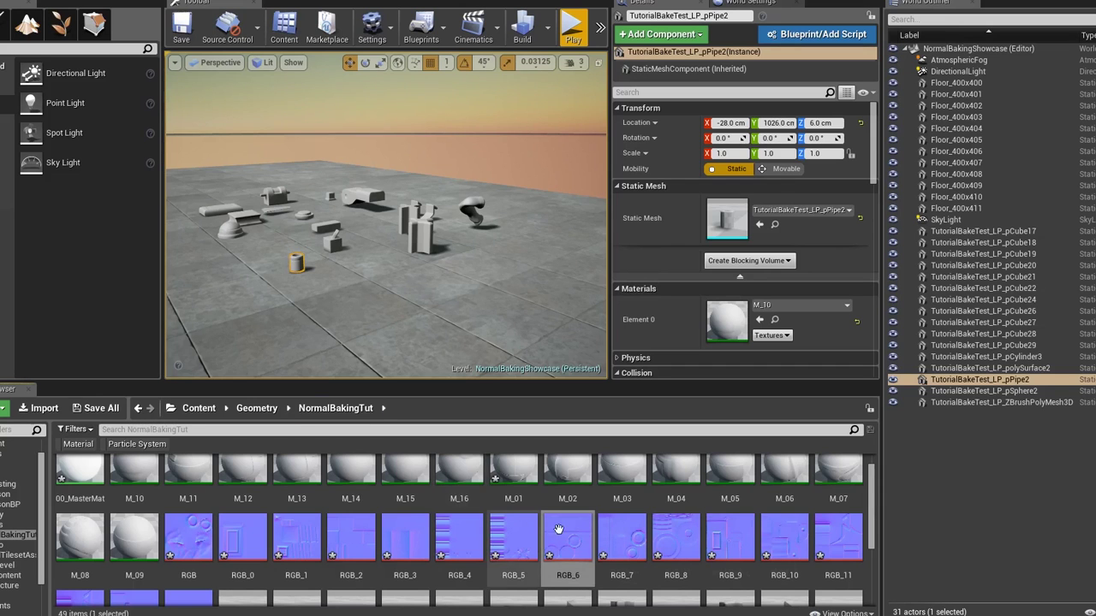
double_click(627, 542)
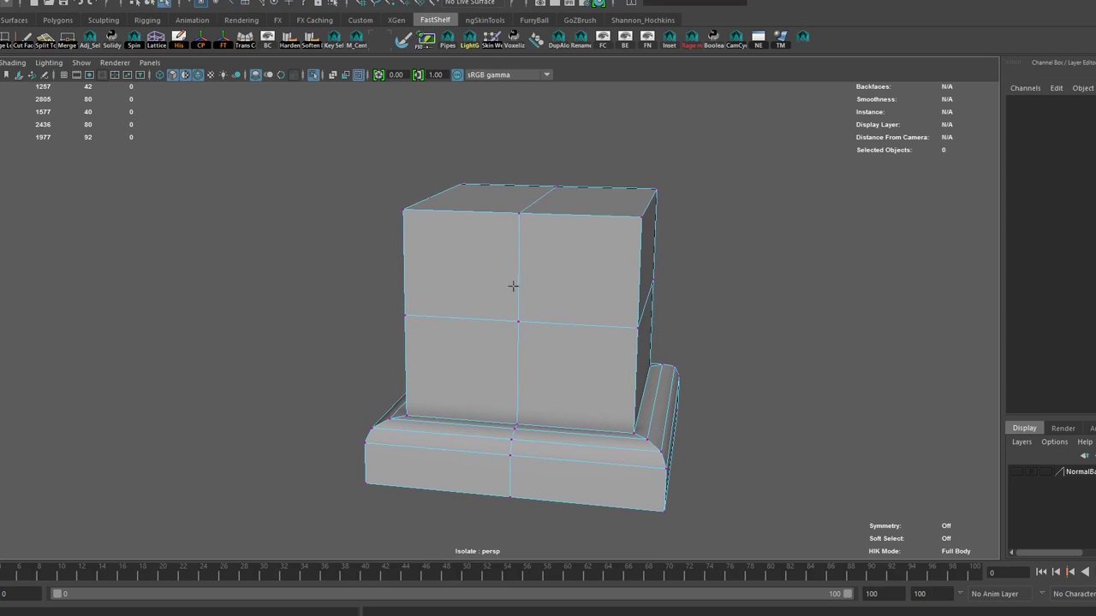
left_click_drag(514, 321, 638, 326)
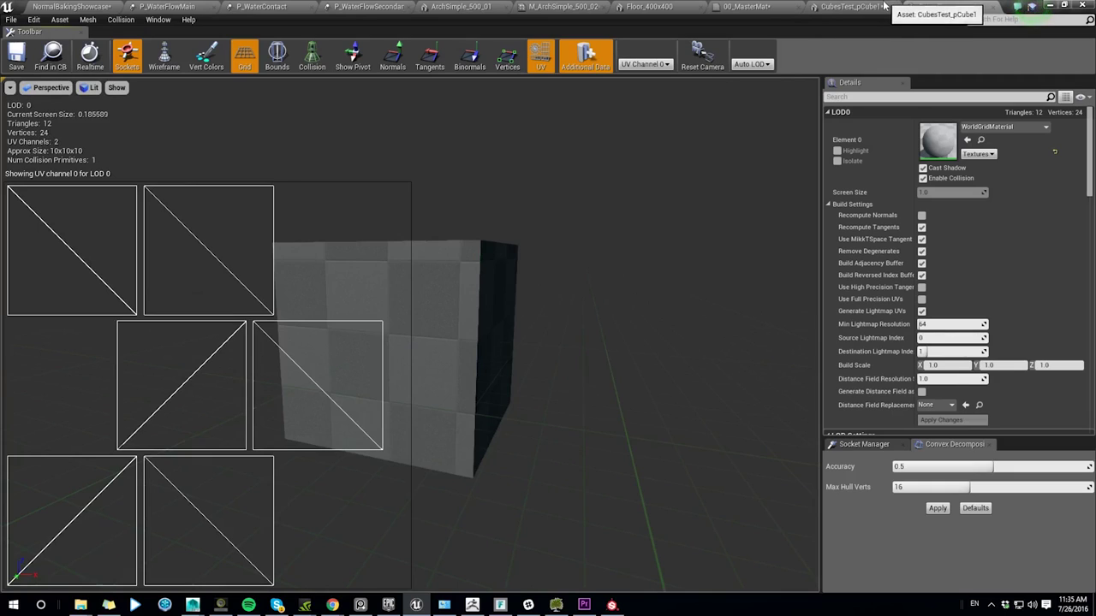
Compare the vertex counts and shading of the static meshes CubesTest_pCube1 and CubesTest_pCube2 in Unreal
left_click(952, 7)
left_click(941, 6)
left_click(862, 6)
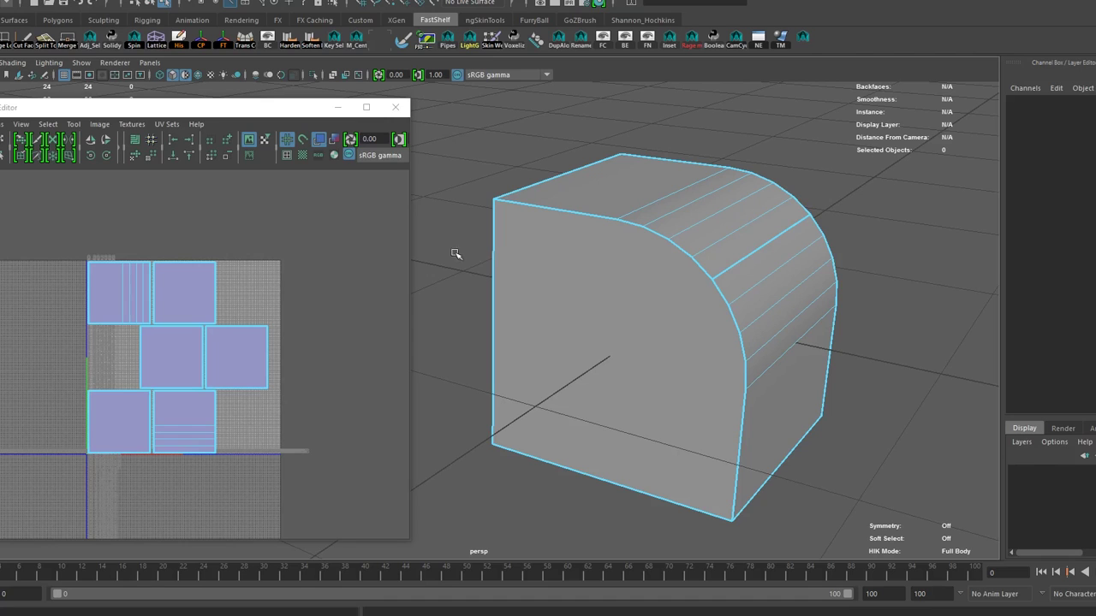
In Maya, move and sew the cube's UVs along the rounded corner's middle edge, and select the corner's two border edges for UV editing
left_click(759, 237)
right_click_drag(203, 318, 200, 283, "shift")
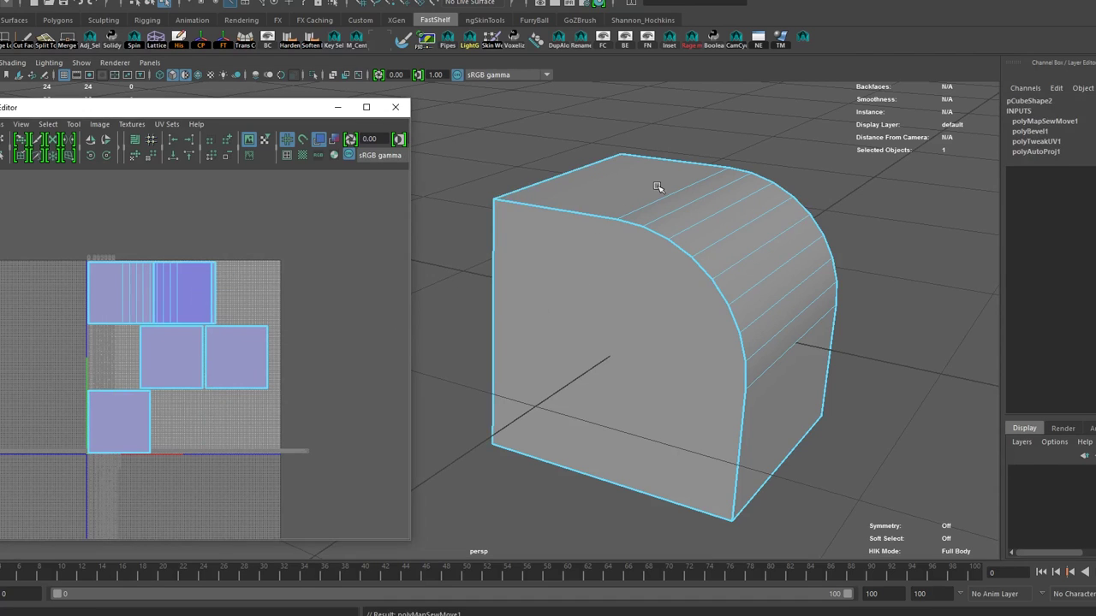
left_click(644, 207)
left_click(795, 341, "shift")
right_click_drag(208, 360, 144, 358, "shift")
Switch the UV Editor to UV selection and select all the rounded cube's UVs for a UV operation
right_click_drag(108, 315, 167, 316)
left_click_drag(26, 228, 365, 519)
right_click_drag(178, 396, 112, 403, "shift")
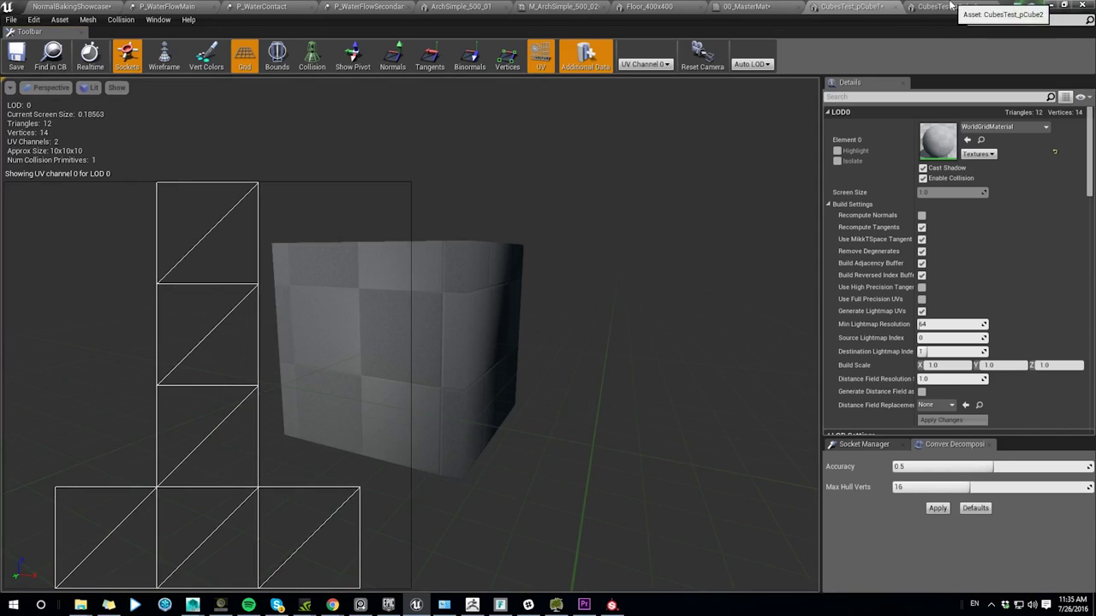
Switch back to Unreal and compare the joined and split UV layouts of the two CubesTest cube meshes
left_click(939, 6)
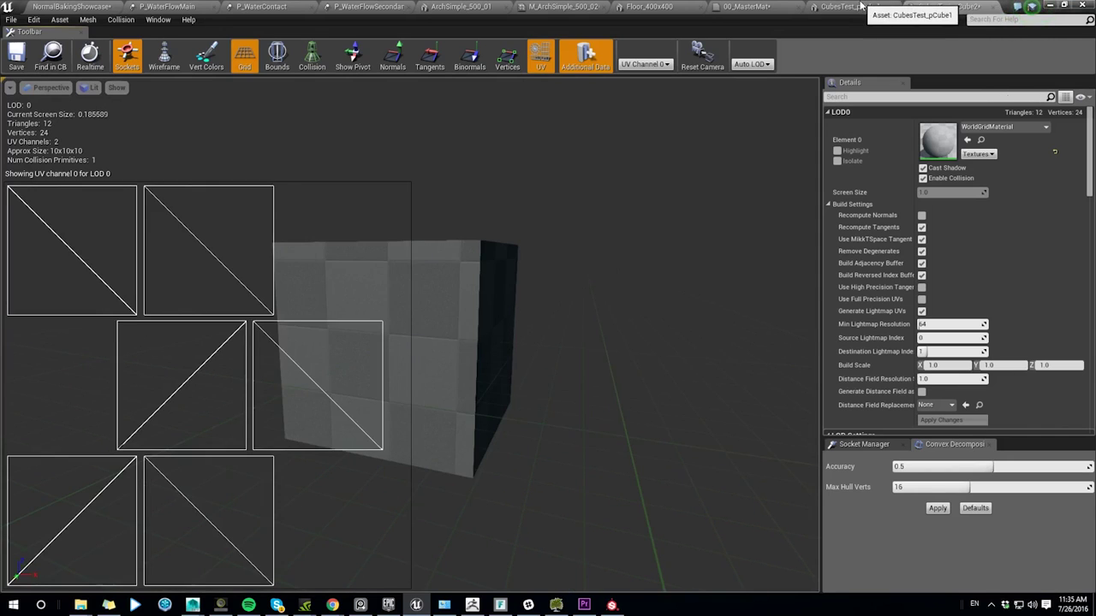
left_click(860, 7)
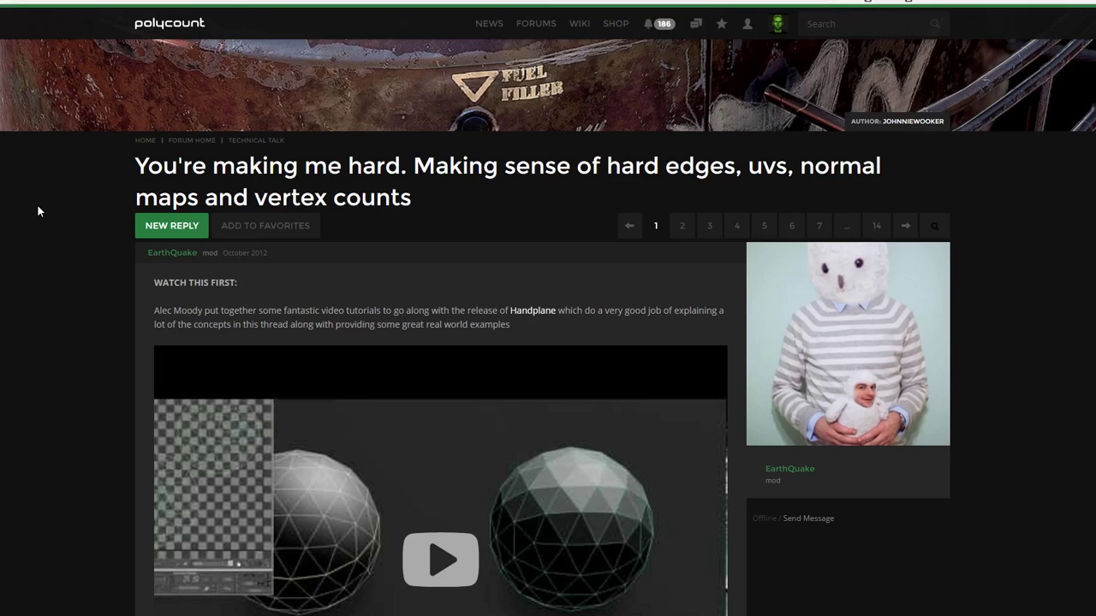
Skim the Polycount thread on hard edges, UVs, normal maps and vertex counts in the browser, from the projection terms to the vertex rules
scroll(40, 205, "down", 2)
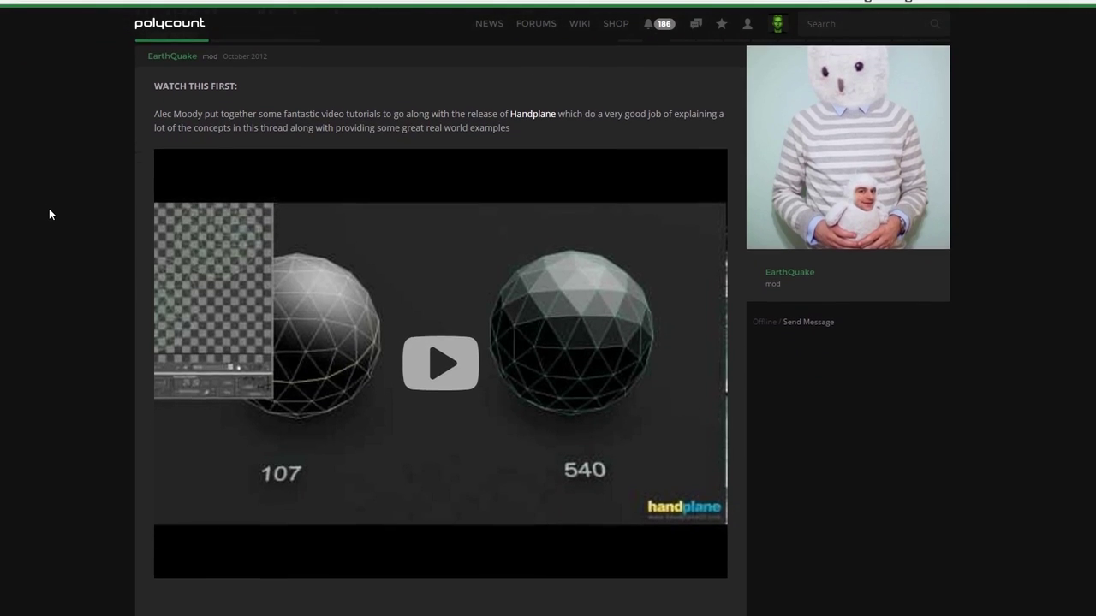
scroll(49, 208, "down", 5)
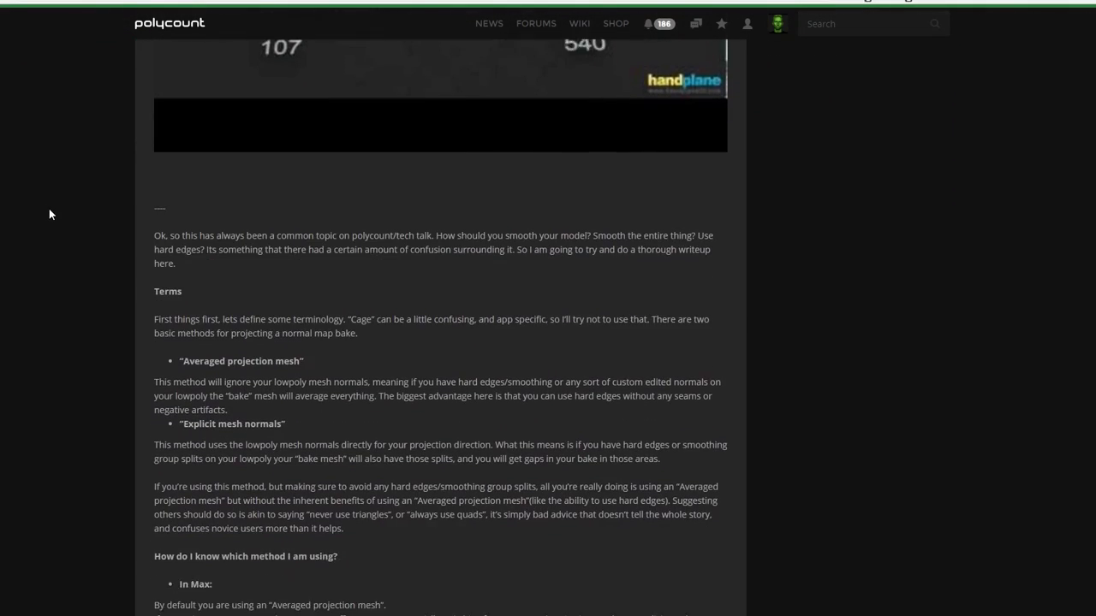
scroll(49, 208, "down", 4)
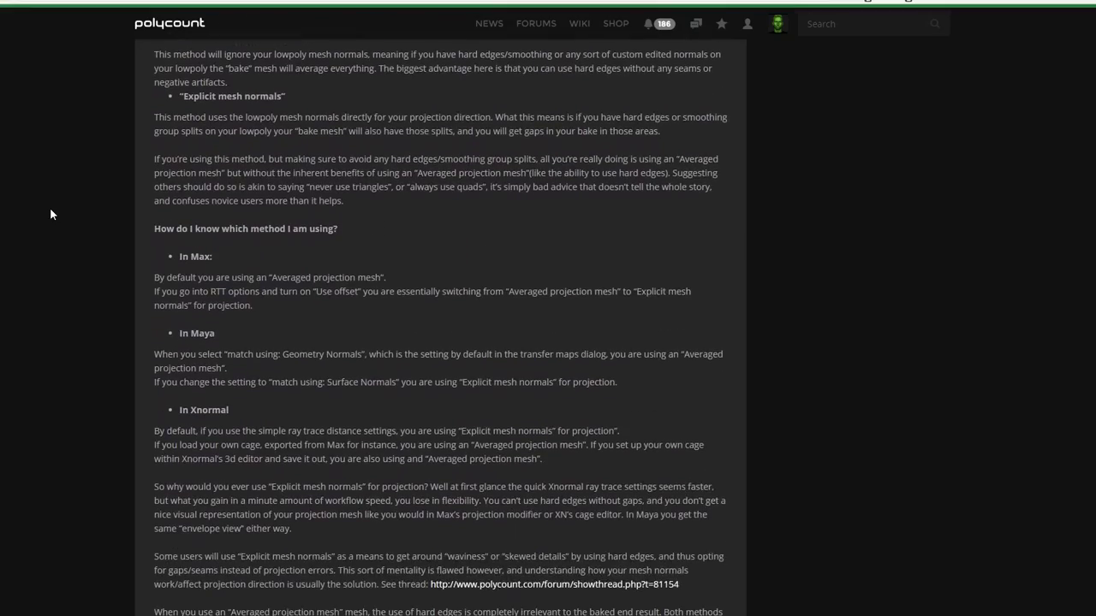
scroll(50, 210, "down", 6)
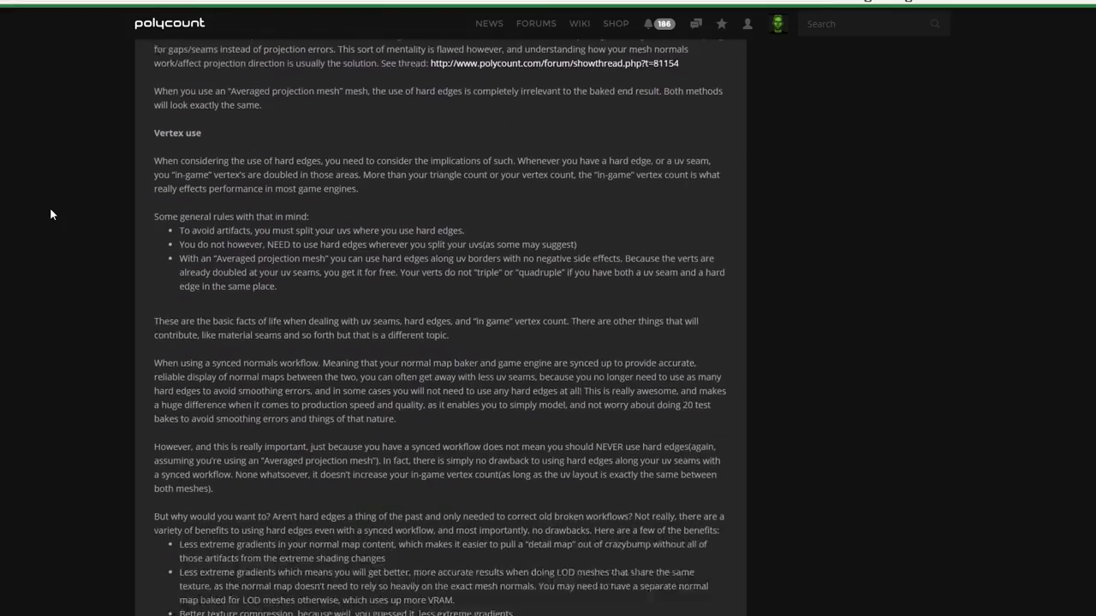
scroll(50, 210, "down", 3)
middle_click(75, 436)
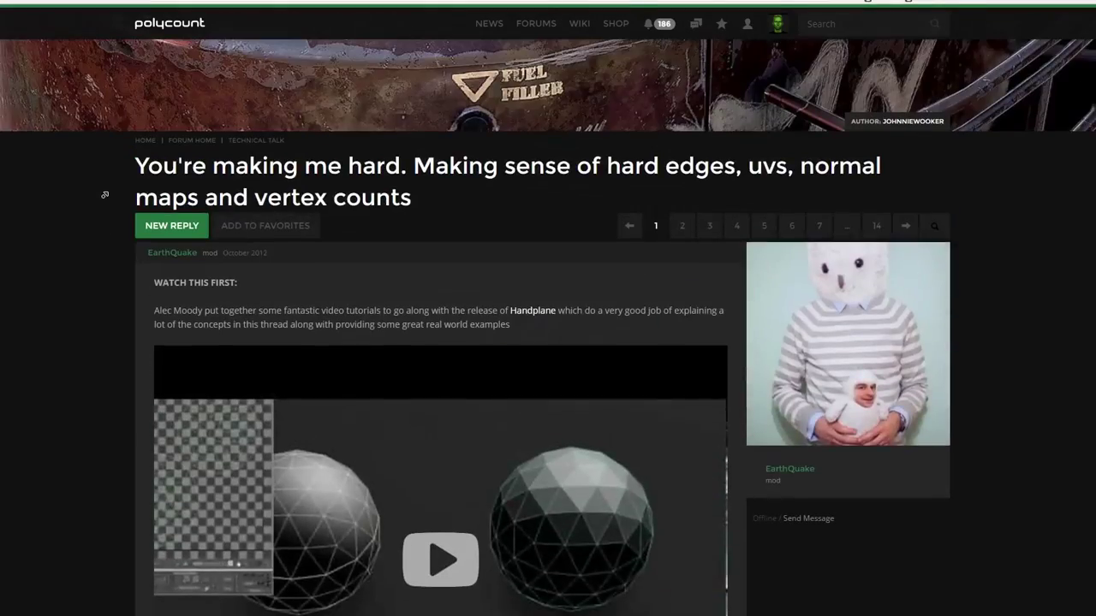
Highlight the forum thread's title and the post author's name, and clear the highlighting
left_click_drag(136, 168, 439, 192)
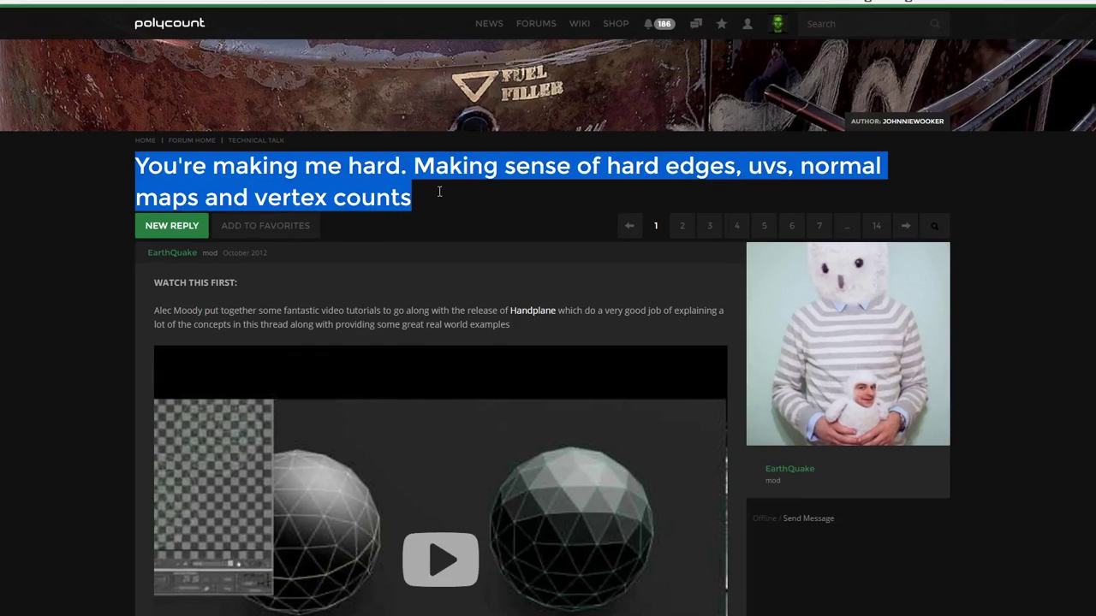
left_click(441, 194)
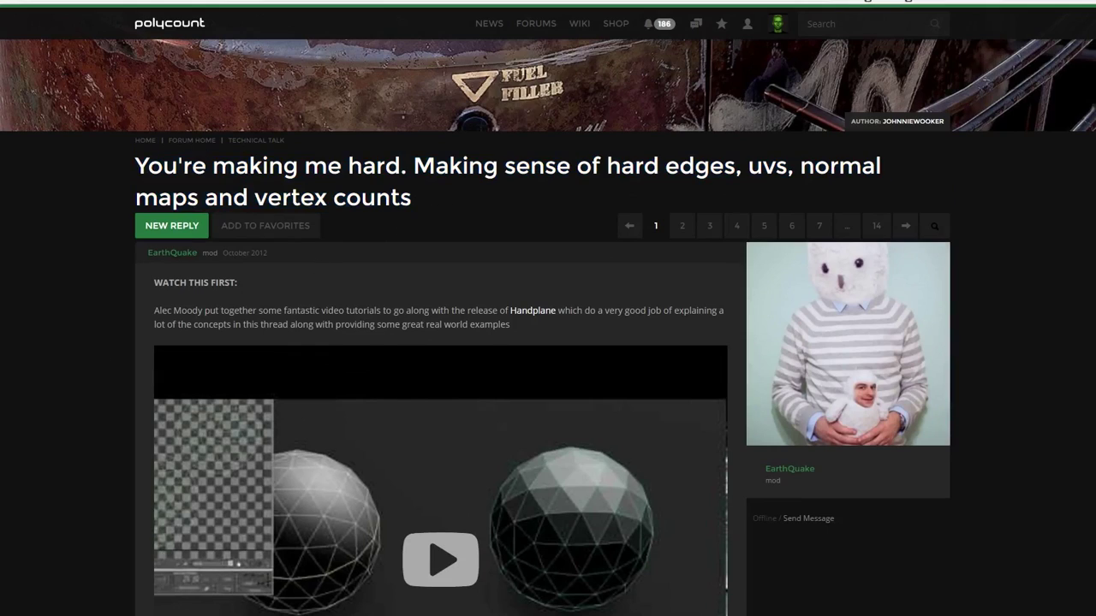
left_click_drag(149, 252, 204, 256)
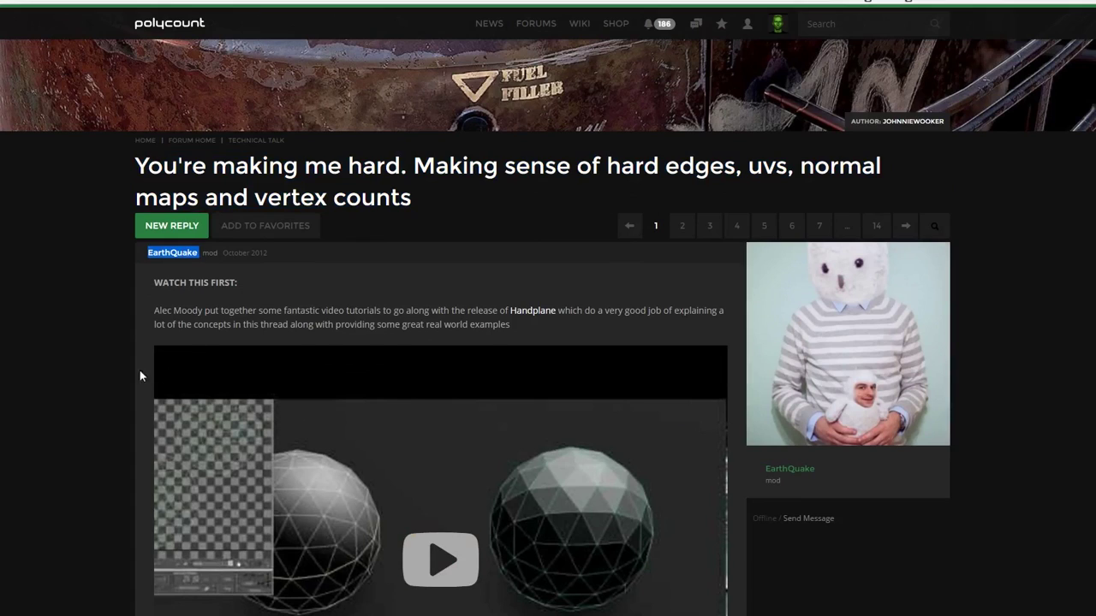
left_click(54, 333)
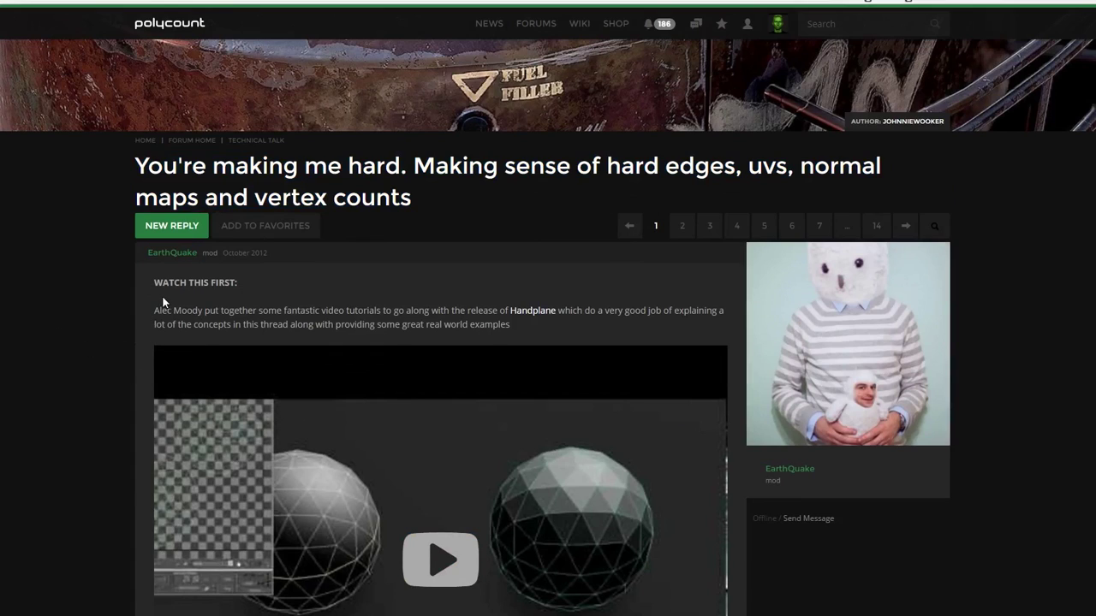
Look over the thread's opening post, including its embedded Handplane video and the introduction below it
scroll(162, 297, "down", 3)
scroll(74, 307, "up", 1)
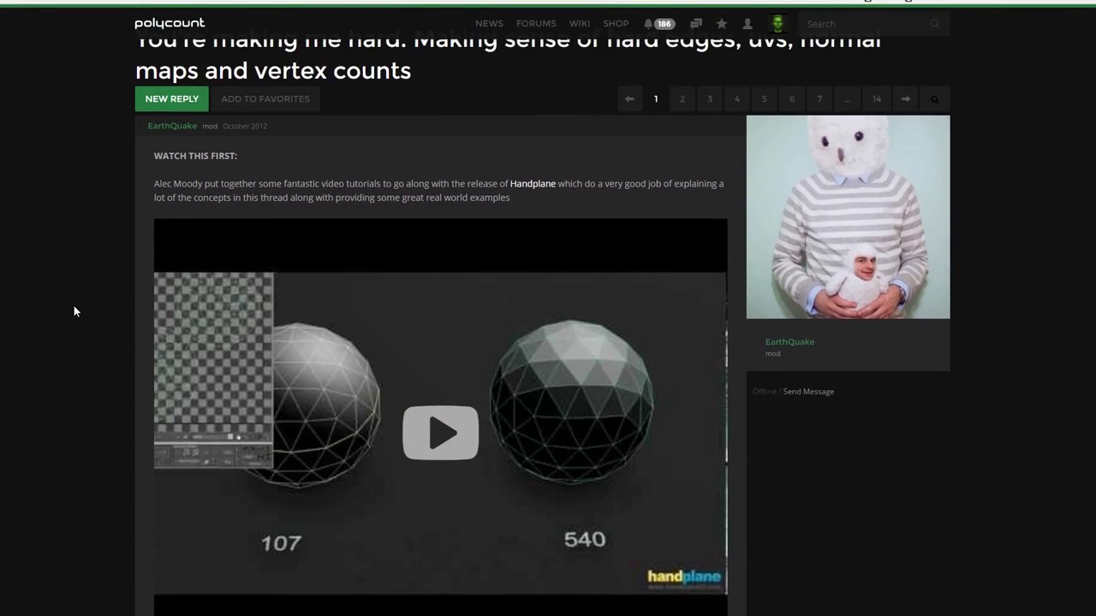
scroll(75, 307, "down", 4)
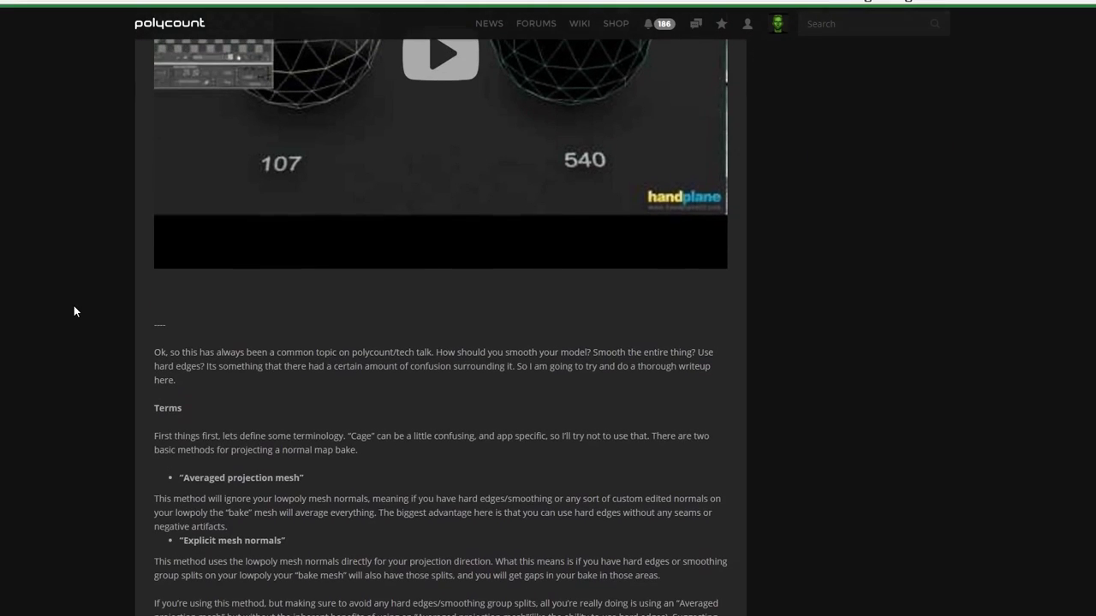
scroll(73, 311, "up", 5)
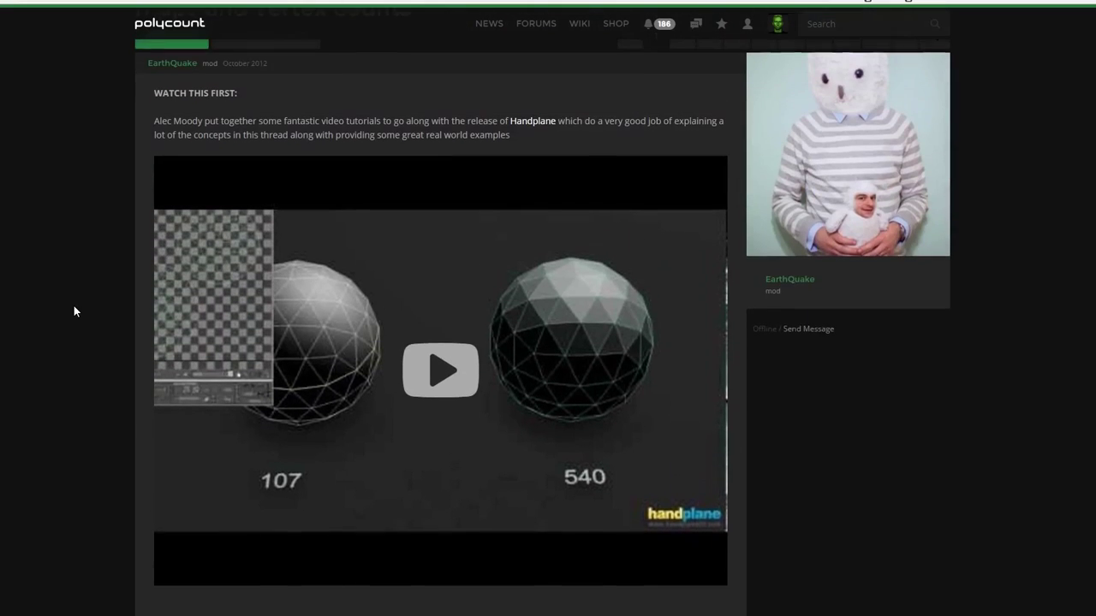
scroll(74, 306, "down", 2)
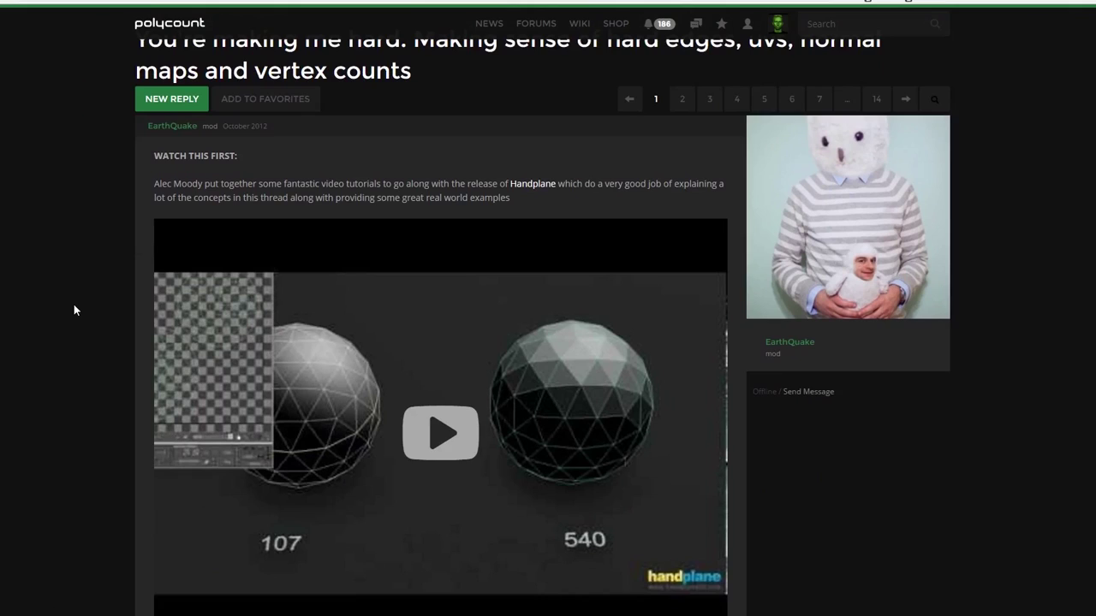
scroll(74, 304, "up", 2)
scroll(74, 303, "down", 1)
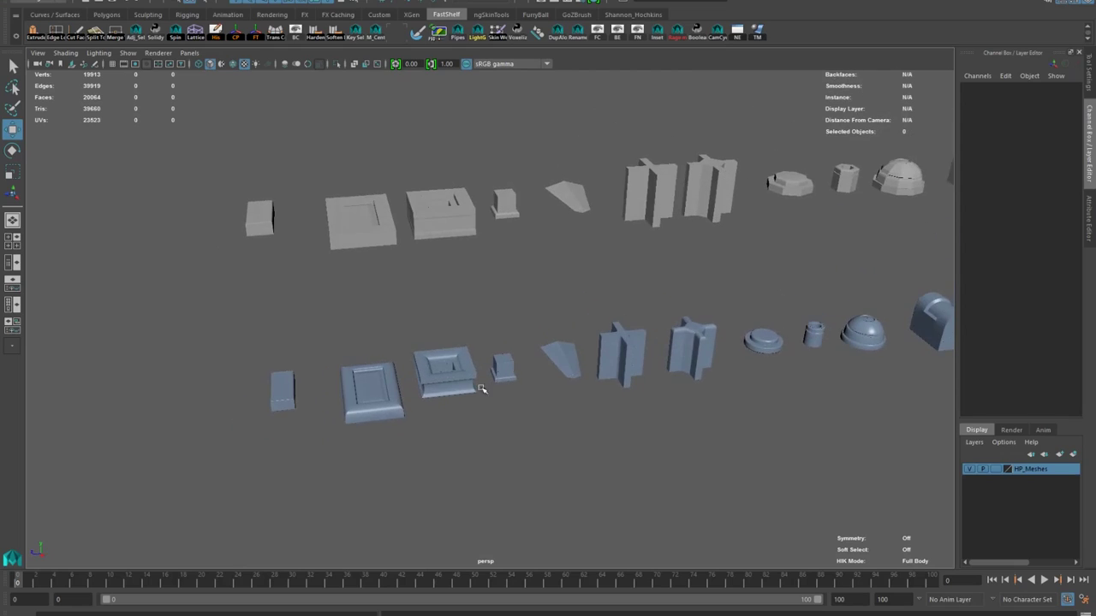
In Maya, examine the row of high-poly meshes from the rectangular block to the curved pipe, checking their bevelled edges
middle_click_drag(411, 344, 343, 326, "alt")
left_click_drag(343, 325, 421, 324, "alt")
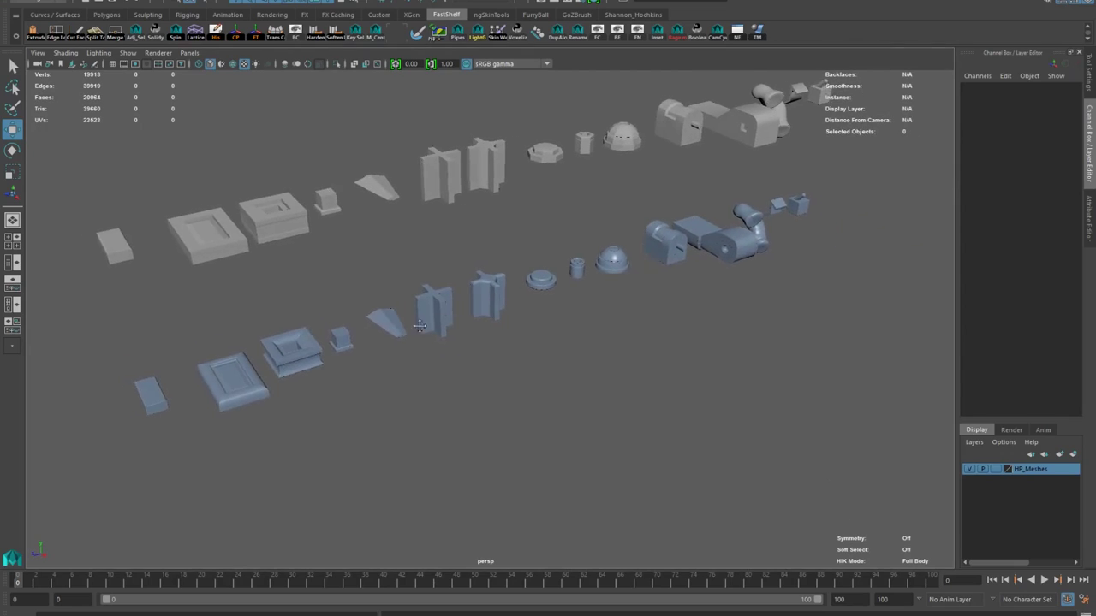
middle_click_drag(300, 353, 462, 262, "alt")
right_click_drag(453, 330, 569, 389, "alt")
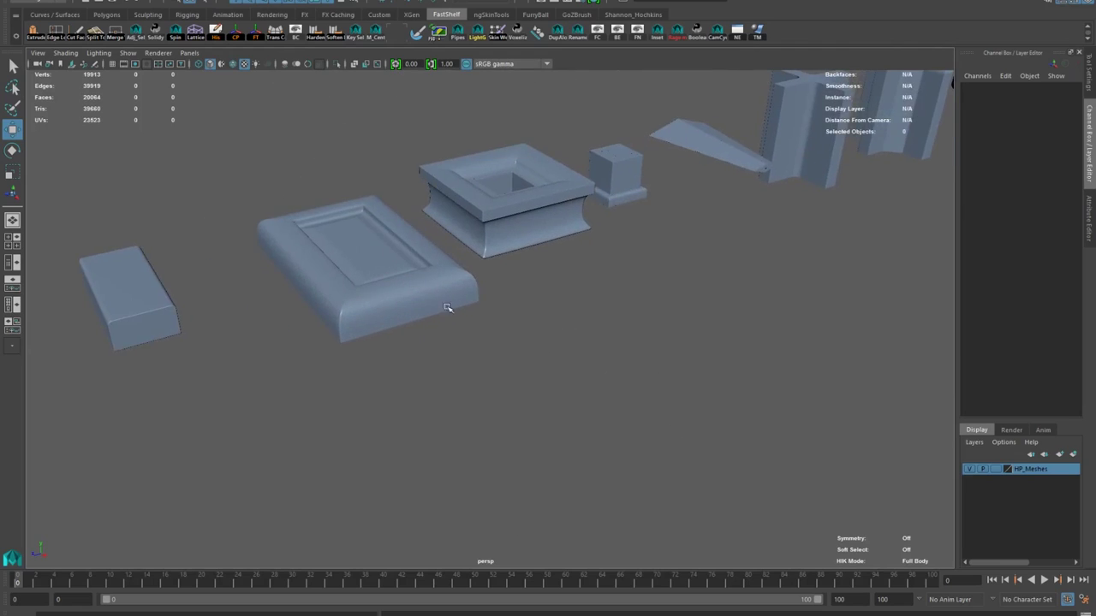
middle_click_drag(448, 308, 605, 380, "alt")
left_click_drag(604, 380, 558, 347, "alt")
middle_click_drag(558, 346, 274, 344, "alt")
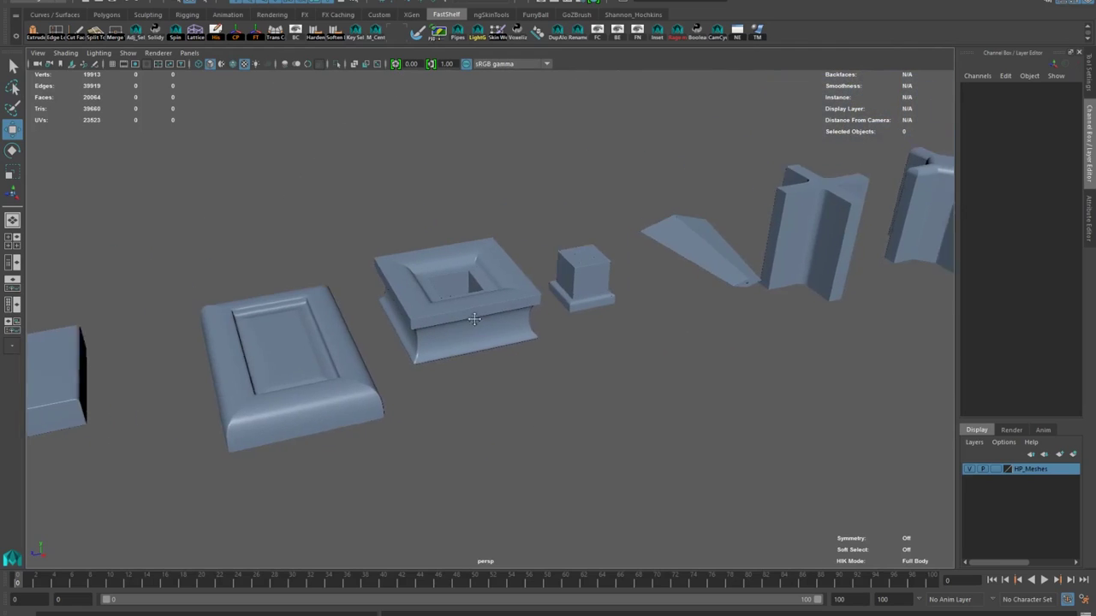
middle_click_drag(663, 275, 540, 337, "alt")
middle_click_drag(634, 350, 530, 382, "alt")
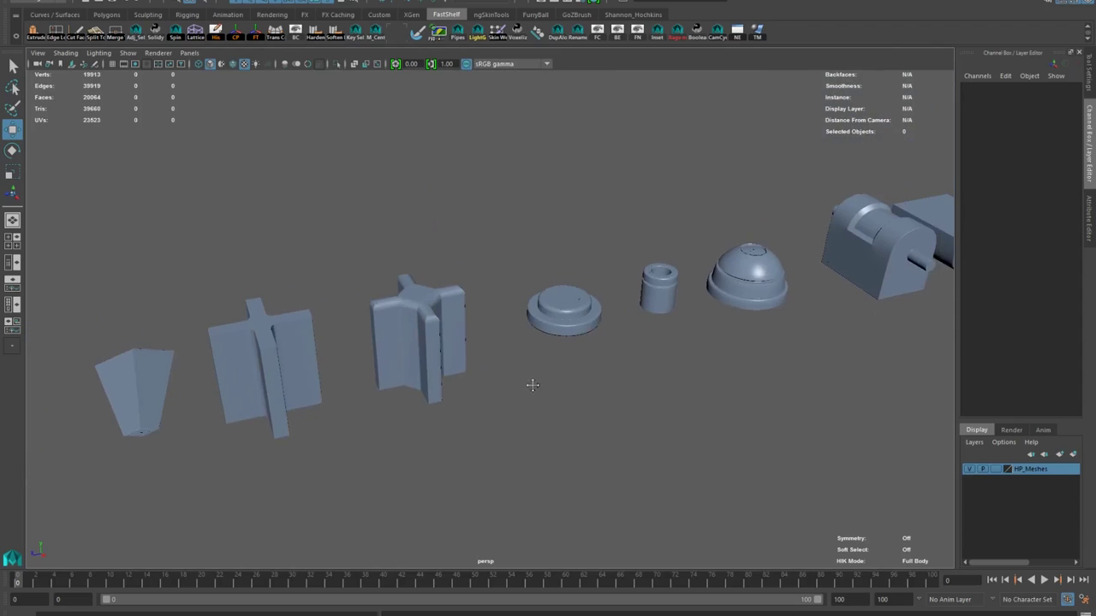
left_click_drag(532, 384, 454, 377, "alt")
middle_click_drag(649, 331, 537, 346, "alt")
left_click_drag(536, 346, 568, 339, "alt")
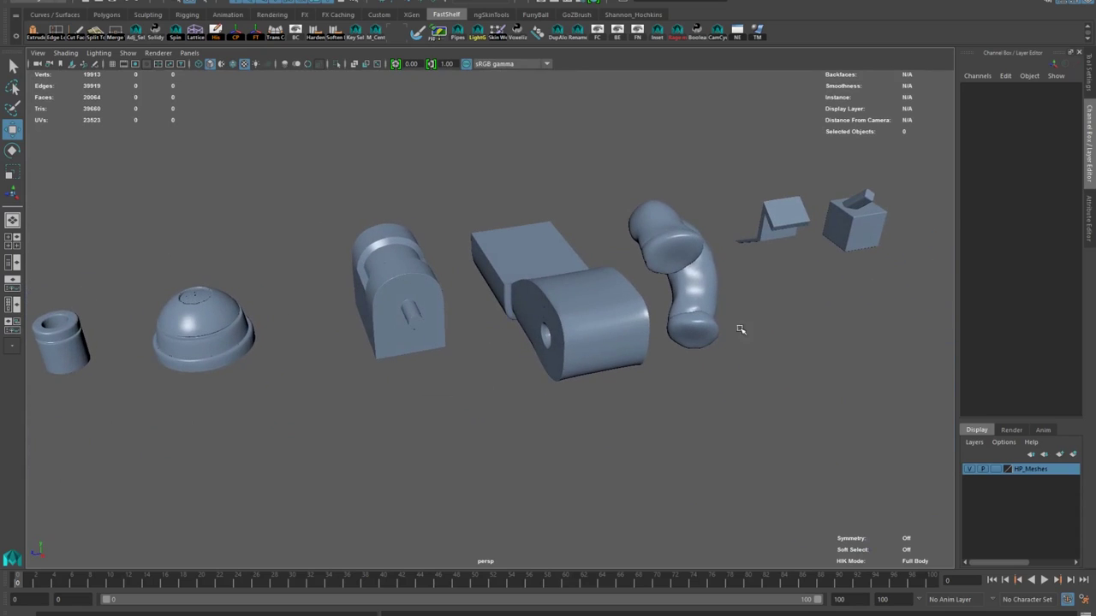
left_click_drag(740, 330, 548, 350, "alt")
mouse_move(753, 338)
middle_mouse_down("alt")
mouse_move(501, 342)
mouse_move(768, 325)
middle_mouse_up("alt")
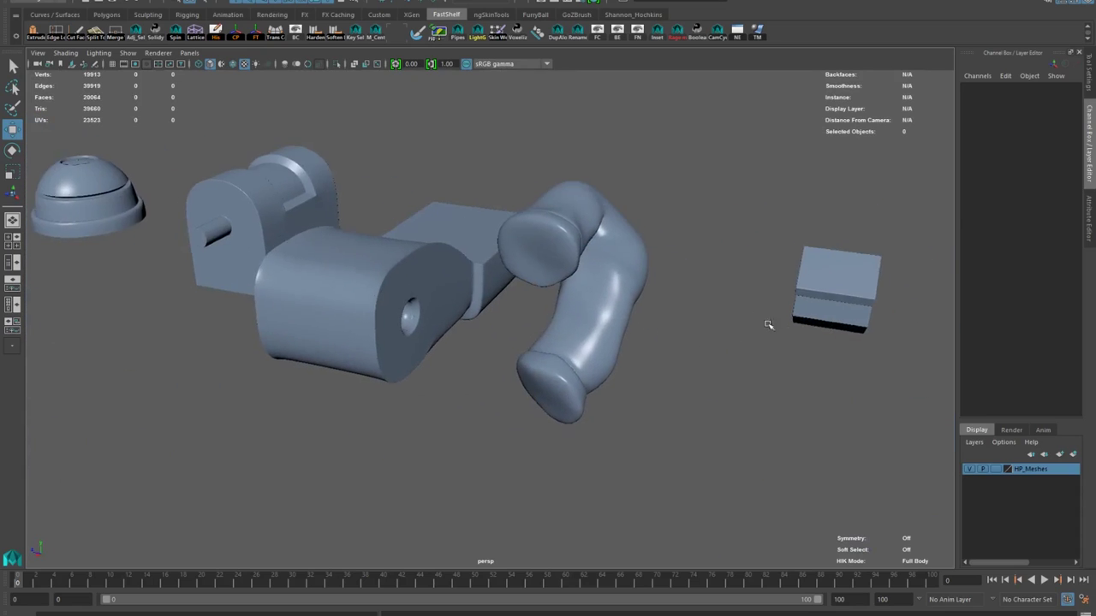
Review the high-poly row back from the pipe, and examine the rectangular block and framed panel up close
right_click_drag(768, 326, 233, 235, "alt")
middle_click_drag(149, 254, 647, 351, "alt")
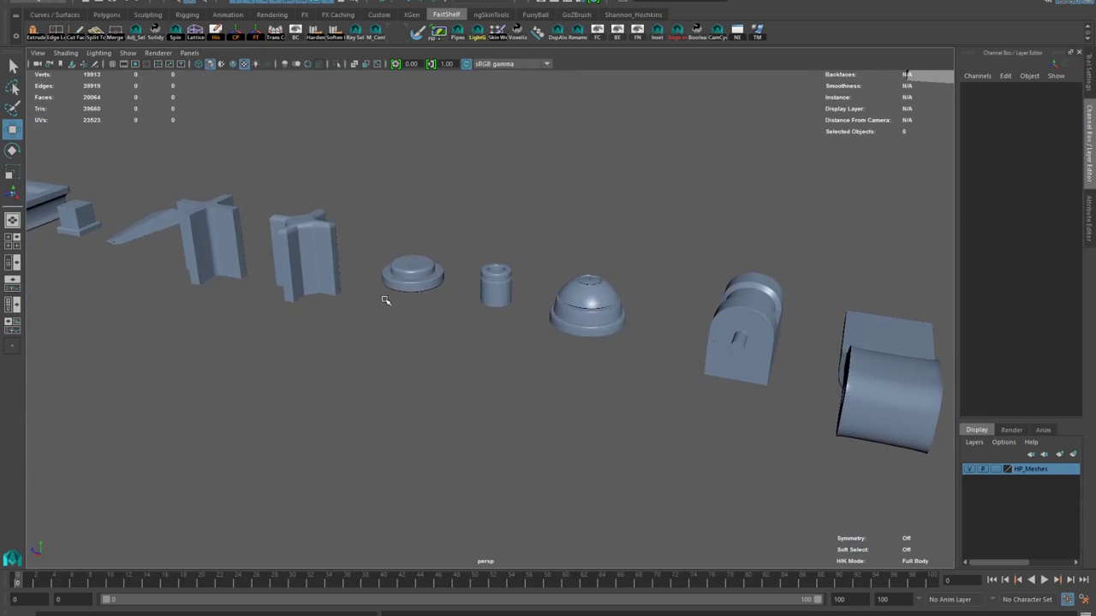
left_click_drag(385, 301, 226, 295, "alt")
middle_click_drag(226, 295, 753, 328, "alt")
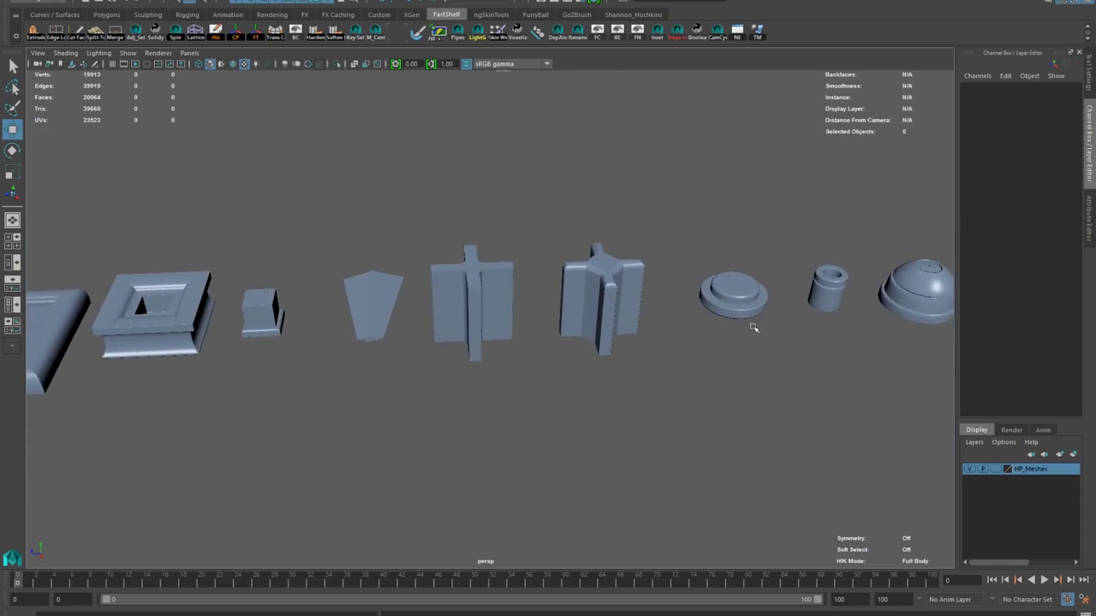
middle_click_drag(428, 319, 641, 308, "alt")
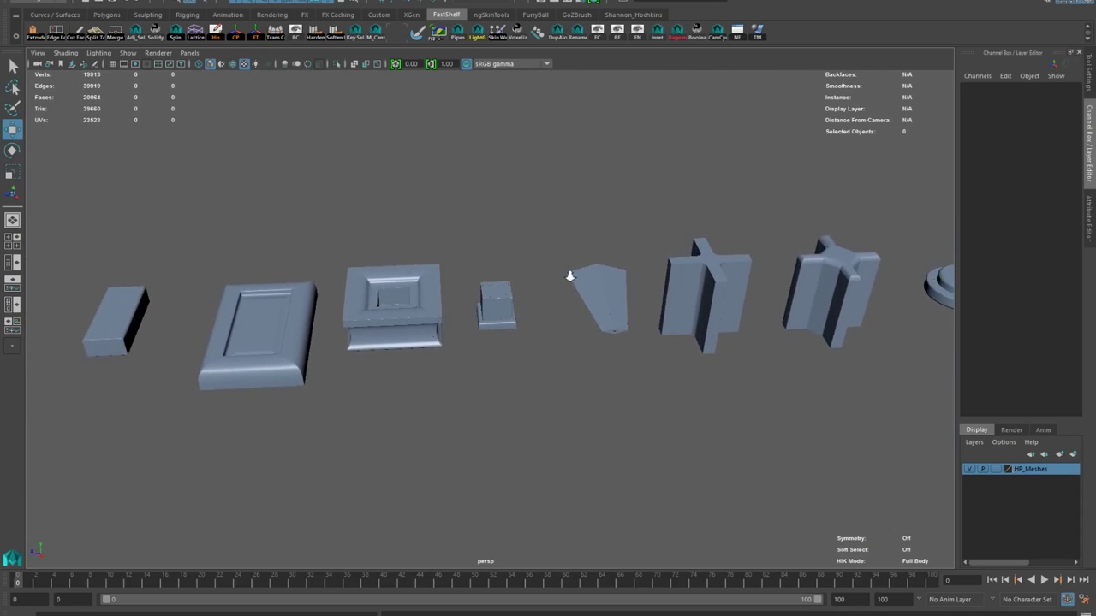
right_click_drag(571, 274, 462, 228, "alt")
middle_click_drag(353, 246, 451, 269, "alt")
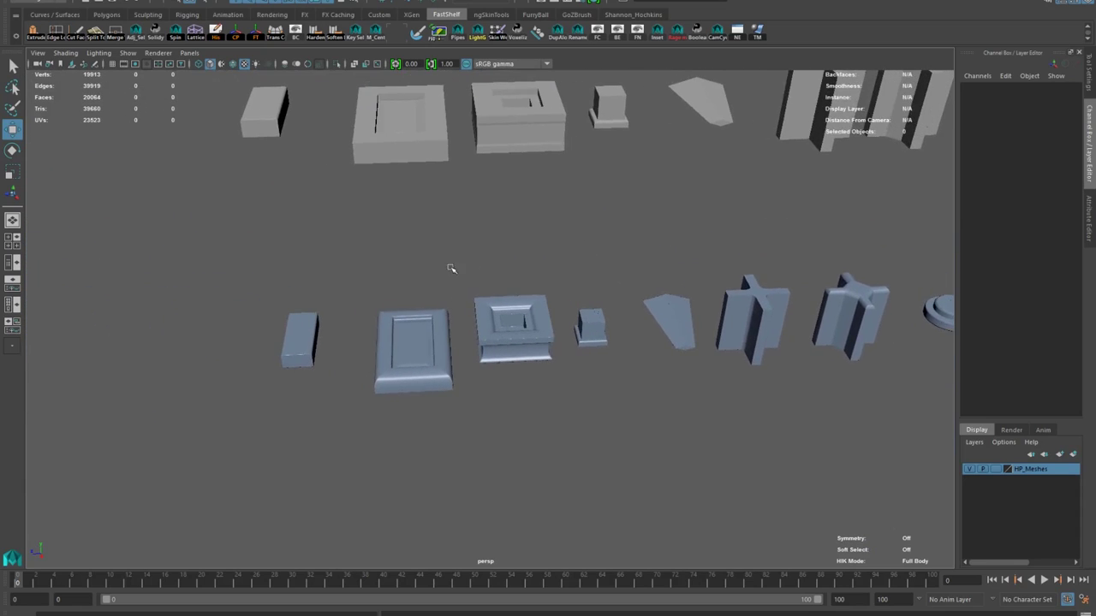
left_click_drag(451, 268, 407, 246, "alt")
middle_click_drag(394, 335, 482, 280, "alt")
right_click_drag(486, 305, 687, 465, "alt")
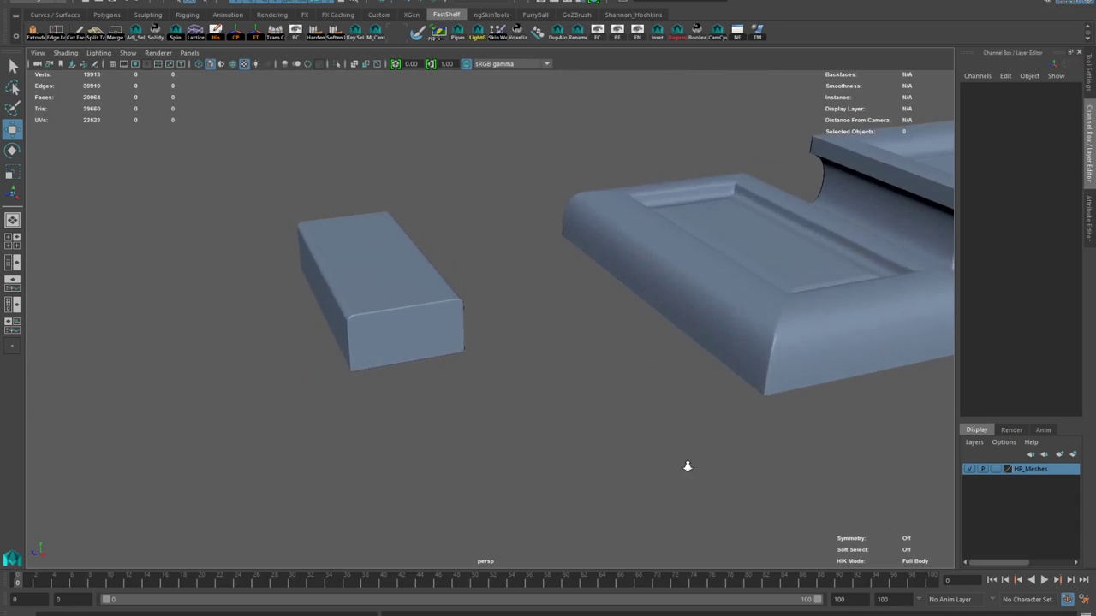
right_click_drag(474, 333, 430, 281, "alt")
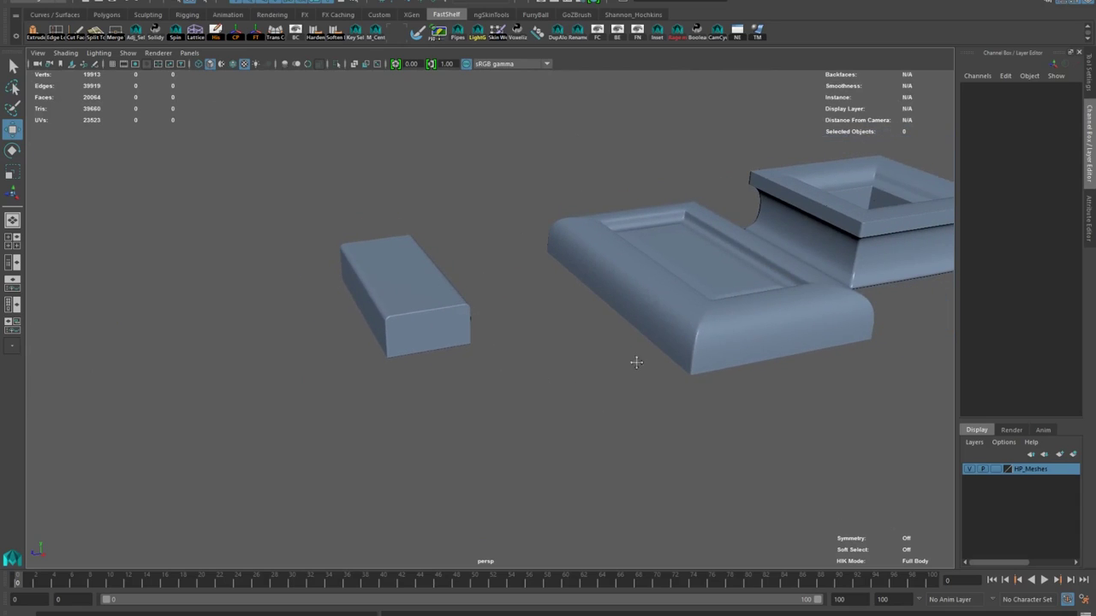
Select the high-poly rectangular block and the framed panel in turn to inspect their wireframes
right_click_drag(636, 362, 622, 344, "alt")
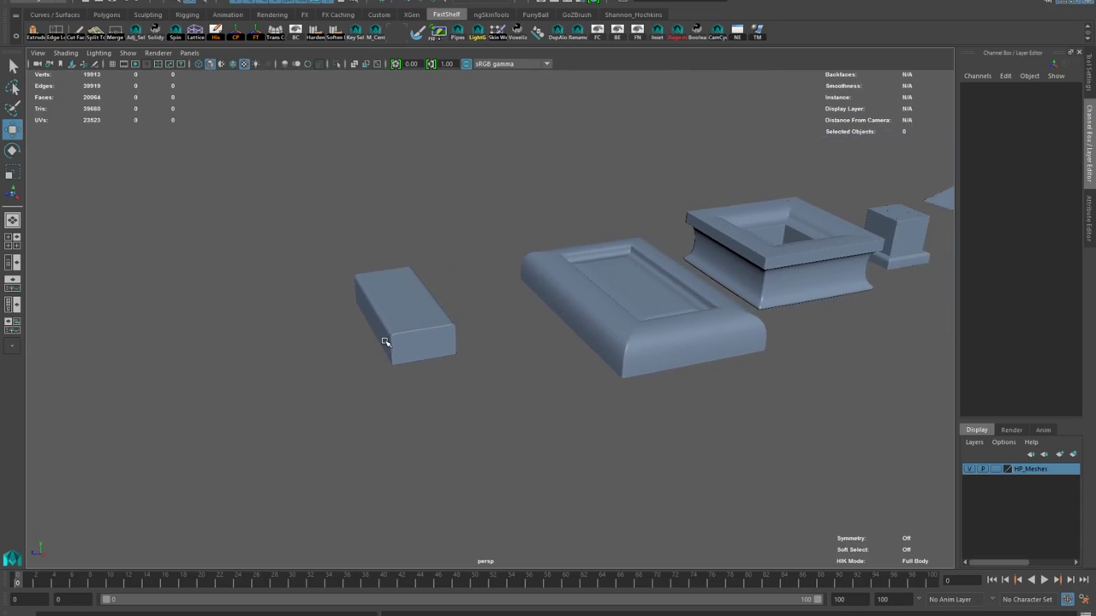
middle_click_drag(713, 434, 698, 455, "alt")
right_click_drag(646, 454, 557, 394, "alt")
left_click(394, 101)
left_click(421, 485)
middle_click_drag(513, 334, 459, 345, "alt")
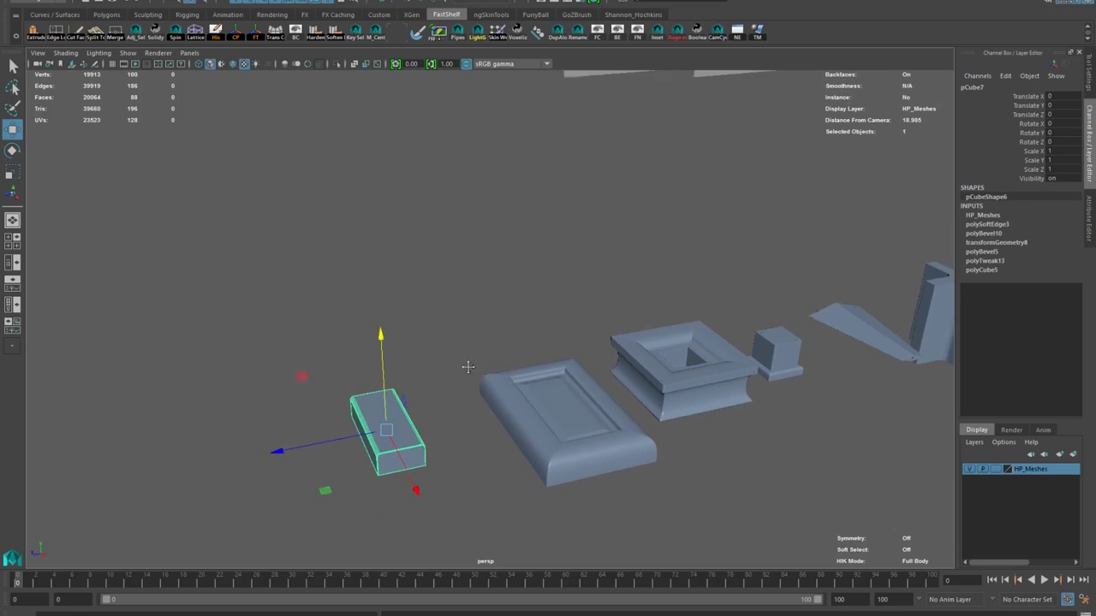
left_click(503, 407)
left_click_drag(688, 339, 527, 321, "alt")
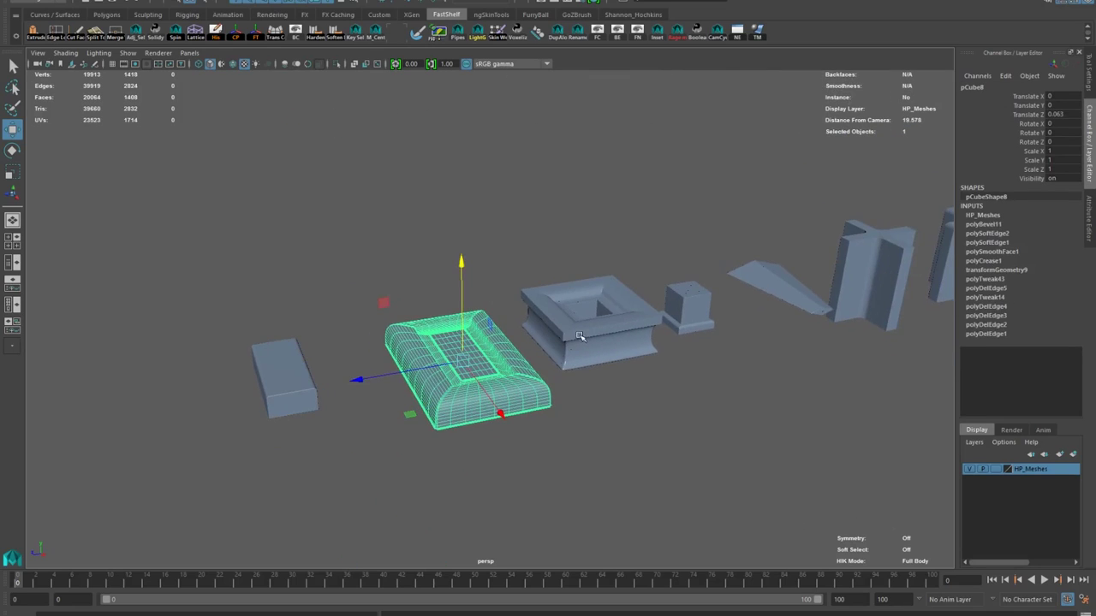
Inspect the high-poly square base with the hollow centre, and recheck the wireframes of the block and framed panel
left_click(587, 325)
middle_click_drag(681, 434, 606, 433, "alt")
right_click_drag(436, 351, 500, 391, "alt")
middle_click_drag(499, 391, 766, 235, "alt")
left_click(385, 236)
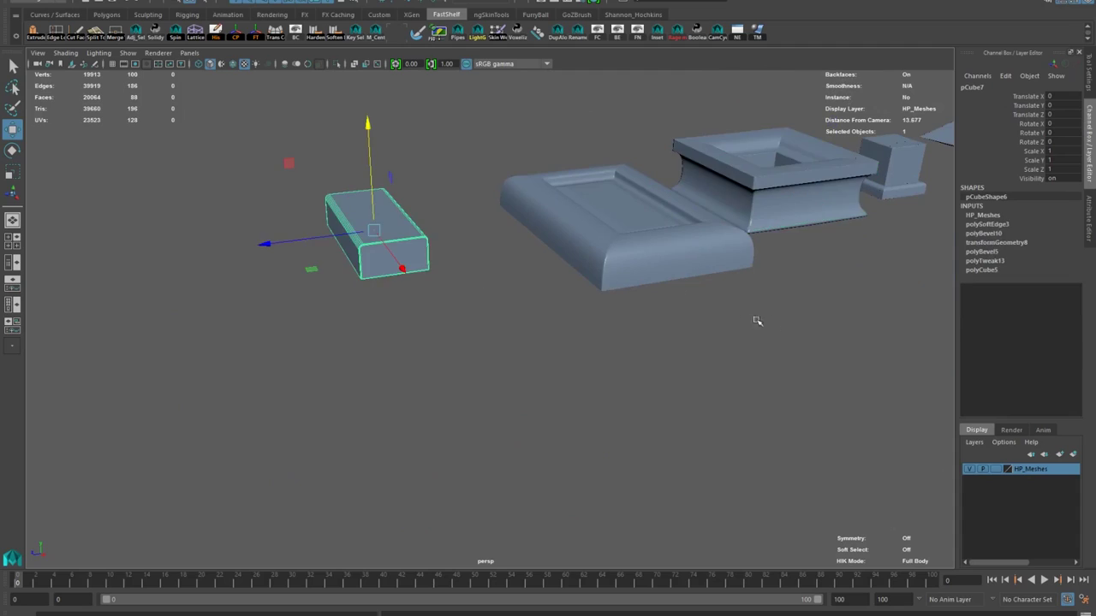
middle_click_drag(758, 320, 445, 396, "alt")
left_click(465, 278)
left_click_drag(665, 335, 311, 391, "alt")
left_click(246, 375)
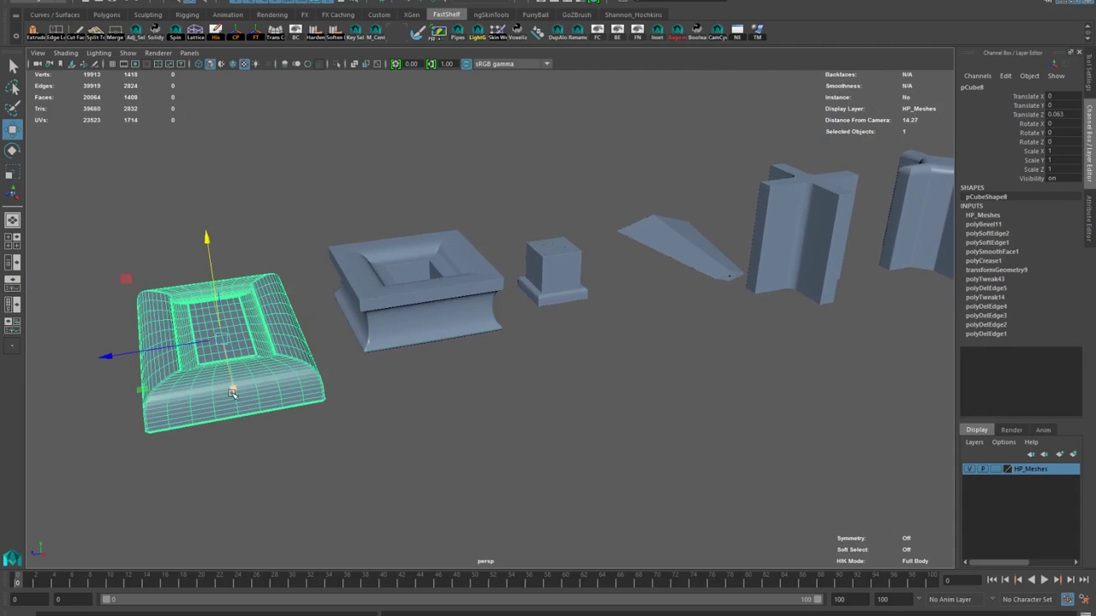
middle_click_drag(702, 327, 556, 404, "alt")
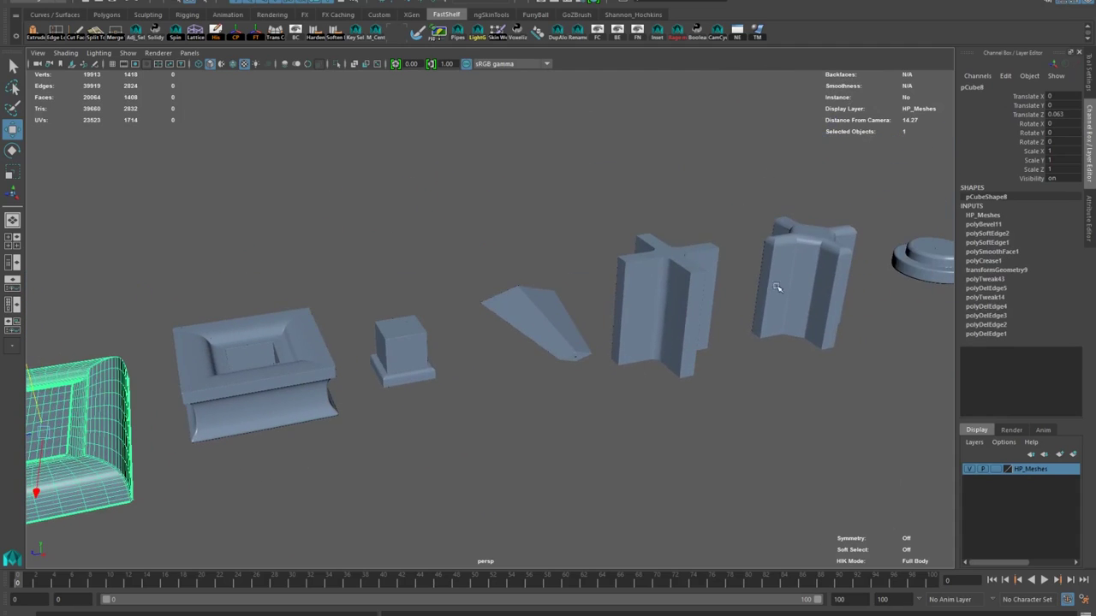
Check the wireframe of the high-poly star-shaped column, clear the selection, and view the low- and high-poly rows together
left_click(798, 258)
middle_click_drag(805, 280, 572, 302, "alt")
right_click_drag(591, 368, 709, 467, "alt")
left_click_drag(708, 467, 641, 485, "alt")
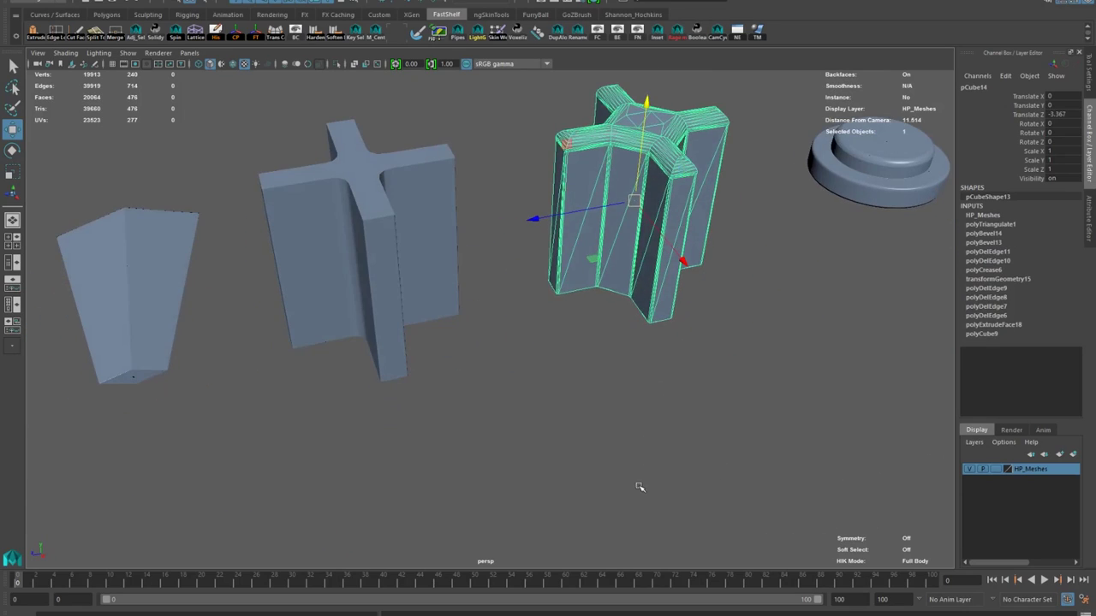
left_click(595, 440)
left_click_drag(594, 440, 627, 426, "alt")
middle_click_drag(627, 425, 435, 497, "alt")
right_click_drag(621, 454, 206, 371, "alt")
middle_click_drag(206, 372, 413, 364, "alt")
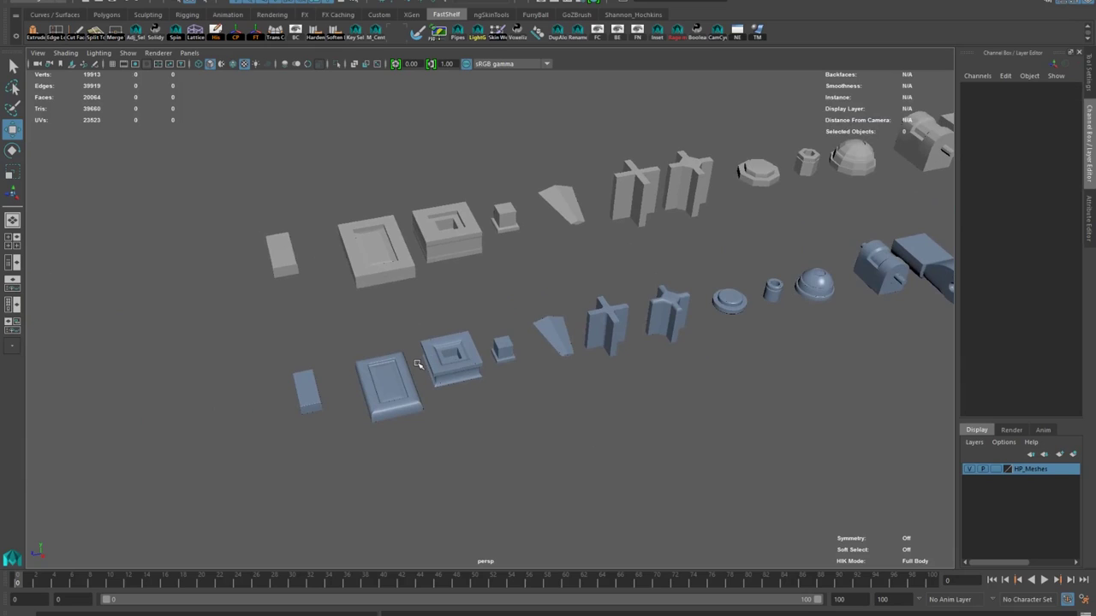
Select the small low-poly pedestal cube and examine its bevelled corners and base up close
middle_click_drag(445, 304, 410, 375, "alt")
right_click_drag(409, 375, 600, 419, "alt")
left_click(439, 197)
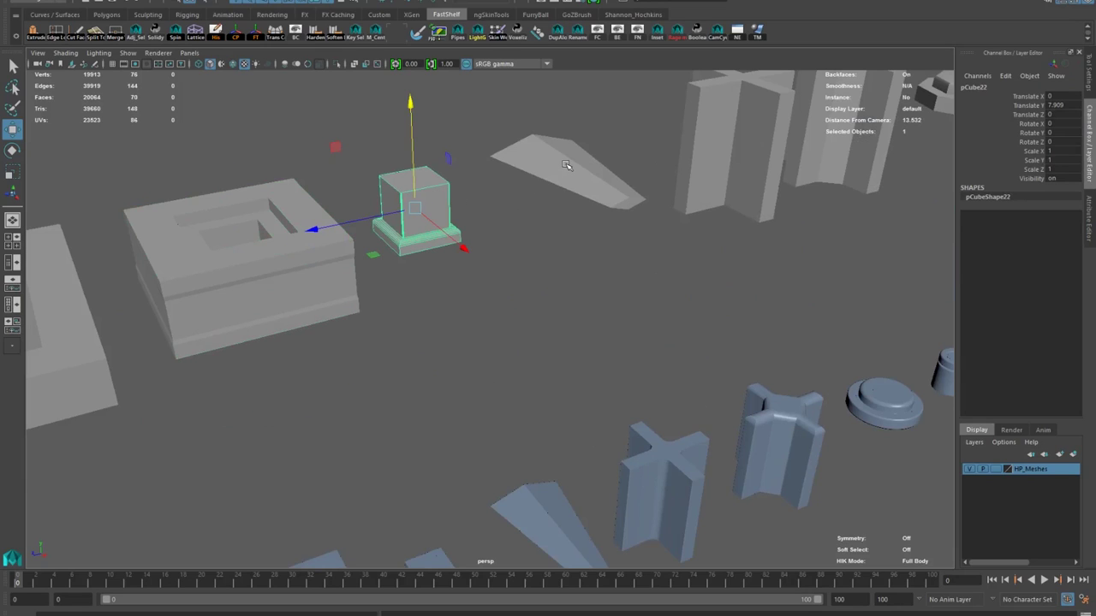
middle_click_drag(482, 194, 614, 283, "alt")
right_click_drag(615, 282, 805, 342, "alt")
middle_click_drag(805, 342, 577, 414, "alt")
key("f")
key("f")
key("f")
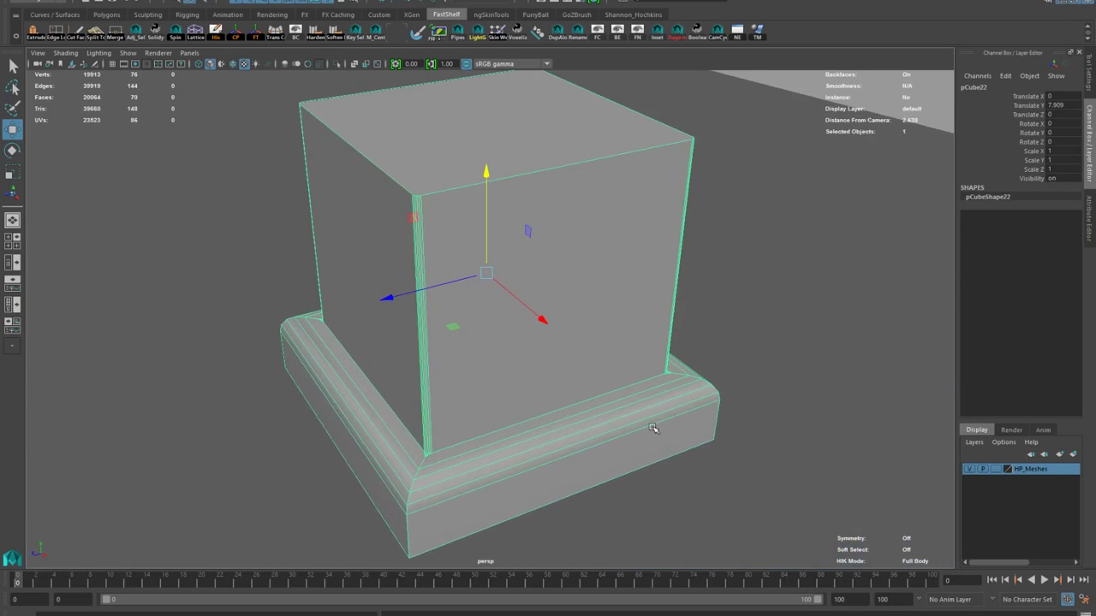
Inspect the wireframes of the low-poly wedge, the cross-shaped column and the star-shaped column one after another
left_click(789, 208)
key("f")
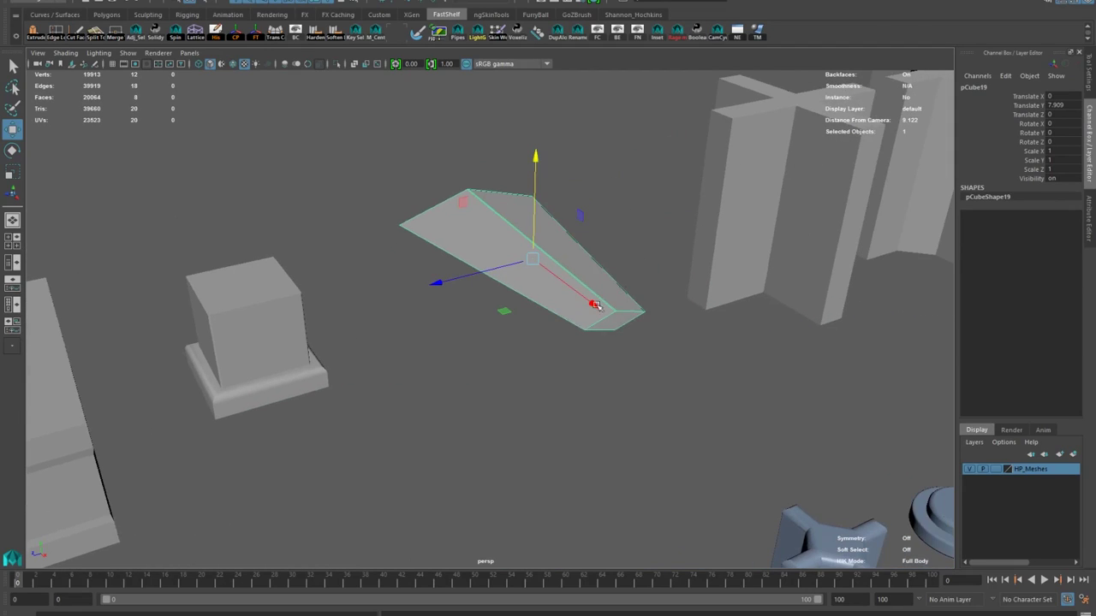
left_click(723, 231)
key("f")
left_click_drag(520, 326, 558, 271, "alt")
middle_click_drag(672, 259, 575, 272, "alt")
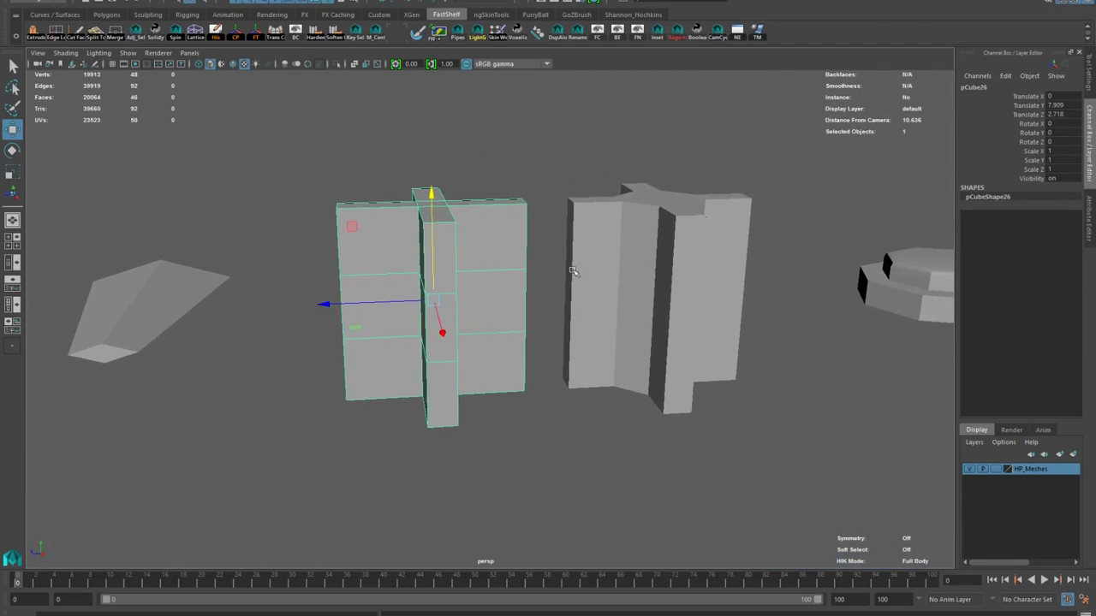
left_click(612, 252)
left_click(665, 281)
middle_click_drag(840, 328, 521, 338, "alt")
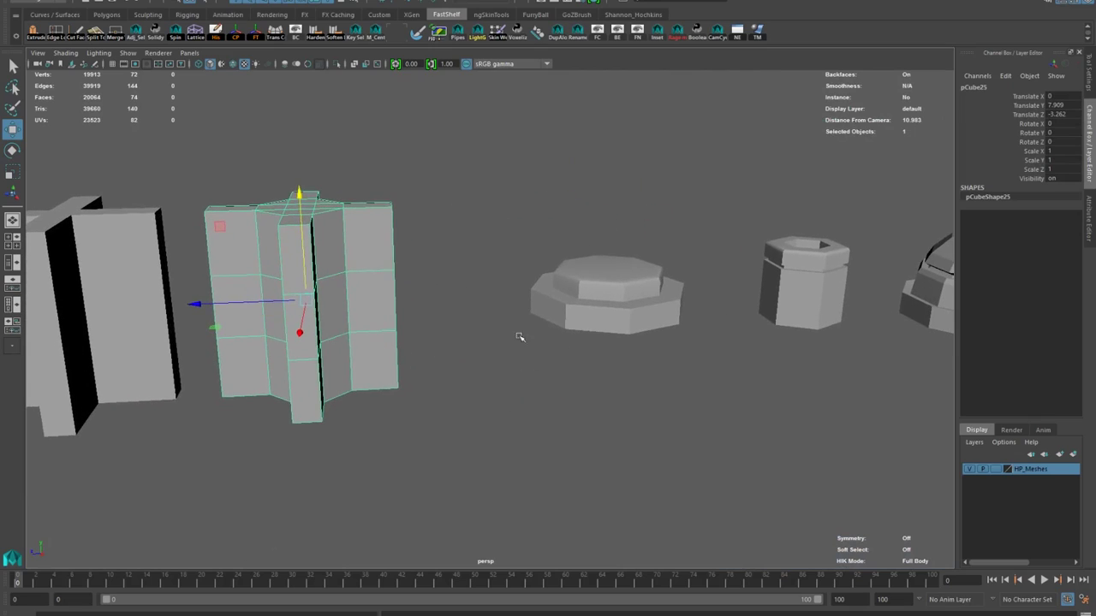
Inspect the low-poly stepped disc, hollow cylinder, dome and arched block with the protruding shaft one by one
left_click(604, 298)
middle_click_drag(637, 332, 537, 337, "alt")
scroll(536, 337, "down", 2)
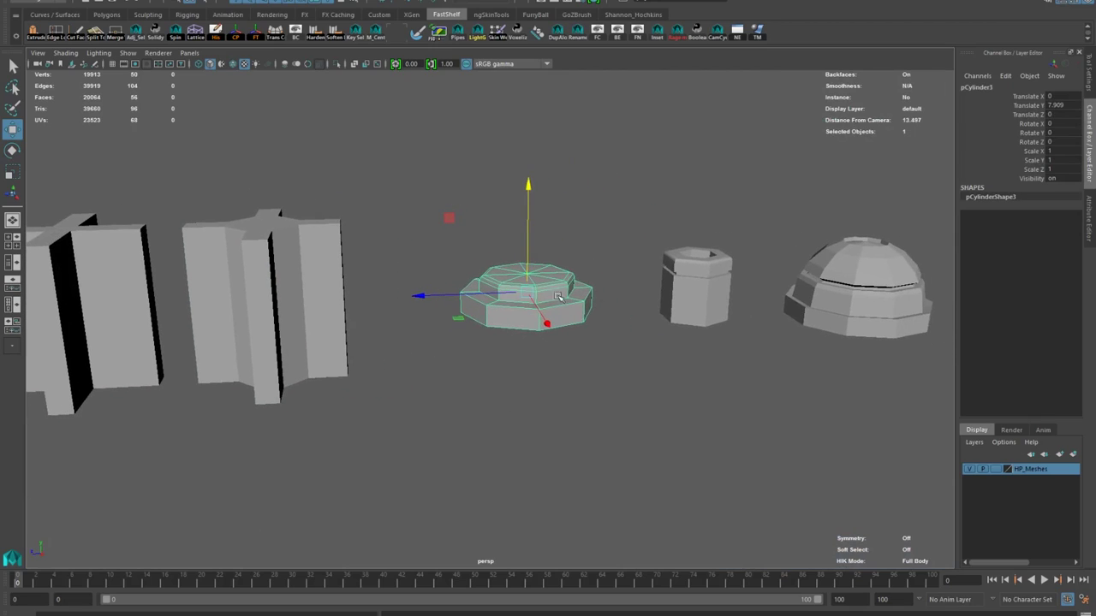
left_click(690, 284)
middle_click_drag(690, 283, 492, 318, "alt")
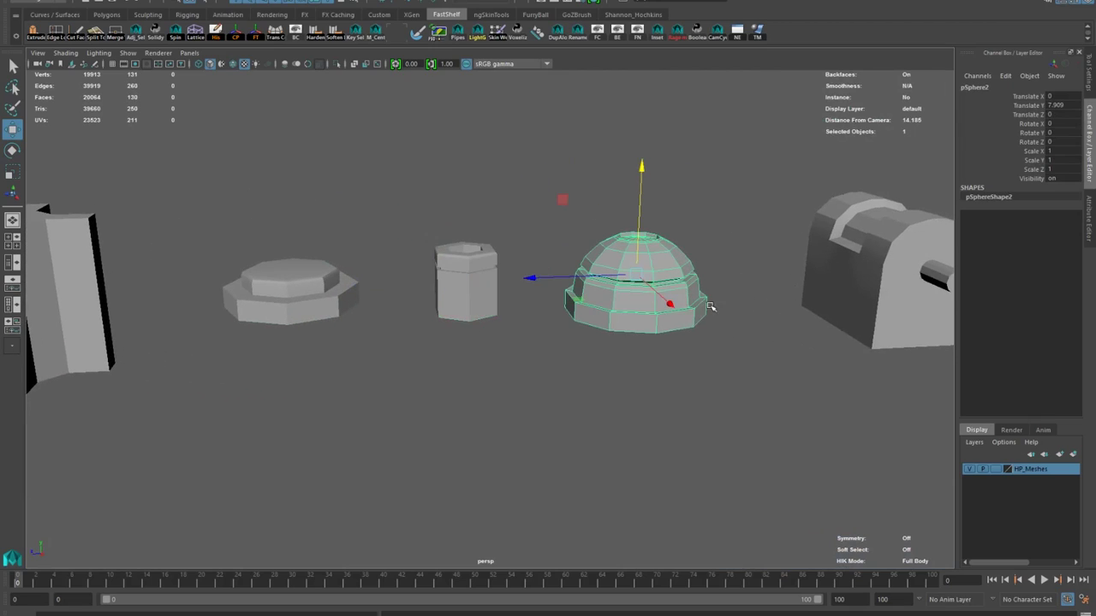
middle_click_drag(837, 302, 555, 310, "alt")
left_click(709, 261)
middle_click_drag(771, 334, 516, 293, "alt")
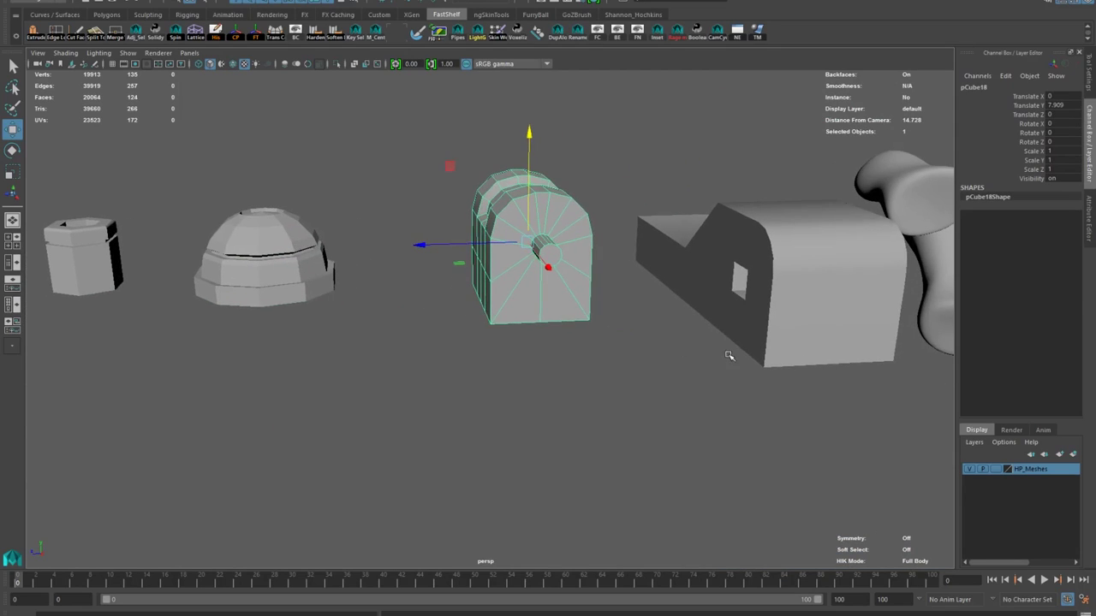
Inspect the low-poly round-ended block with the square hole, the curved pipe and the small angled bracket
scroll(728, 356, "down", 3)
left_click(699, 279)
key("f")
left_click_drag(757, 301, 631, 307, "alt")
left_click(784, 262)
middle_click_drag(788, 272, 498, 280, "alt")
left_click(735, 295)
left_click(714, 295)
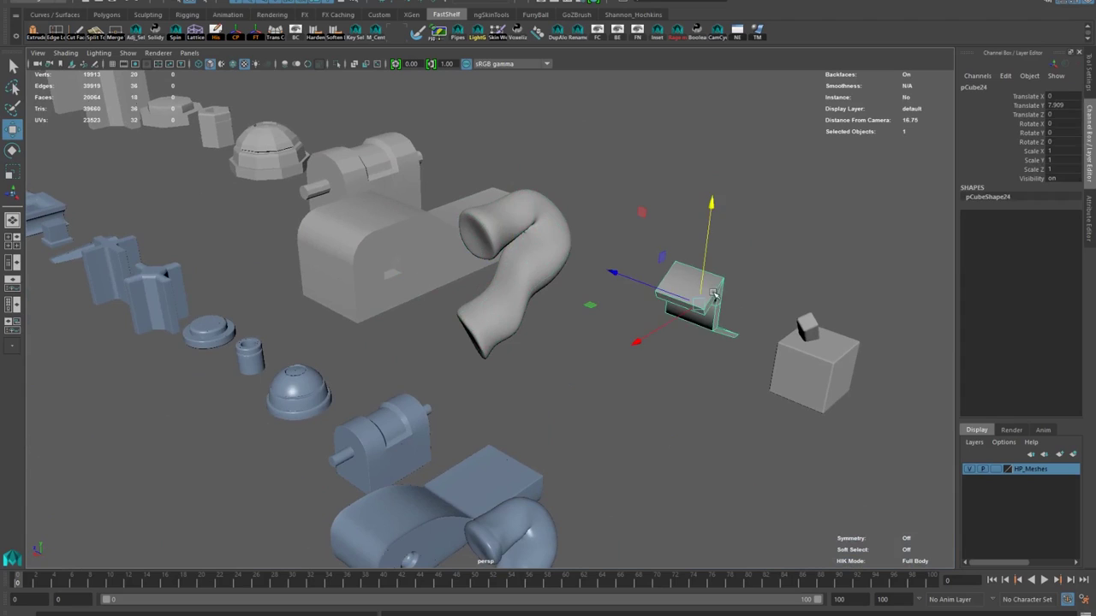
Set the low-poly rectangular block's Translate Y to 0 to align it with its high-poly counterpart
scroll(680, 359, "down", 2)
scroll(761, 354, "down", 2)
scroll(684, 361, "down", 2)
scroll(561, 349, "down", 2)
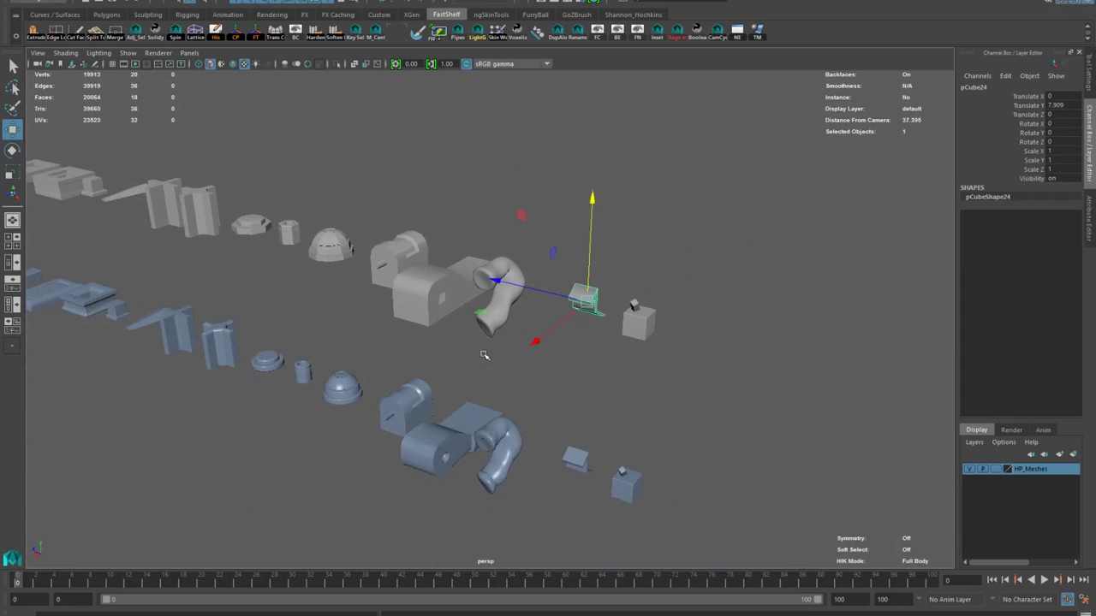
middle_click_drag(289, 374, 727, 365, "alt")
left_click_drag(368, 341, 511, 330, "alt")
middle_click_drag(429, 318, 552, 299, "alt")
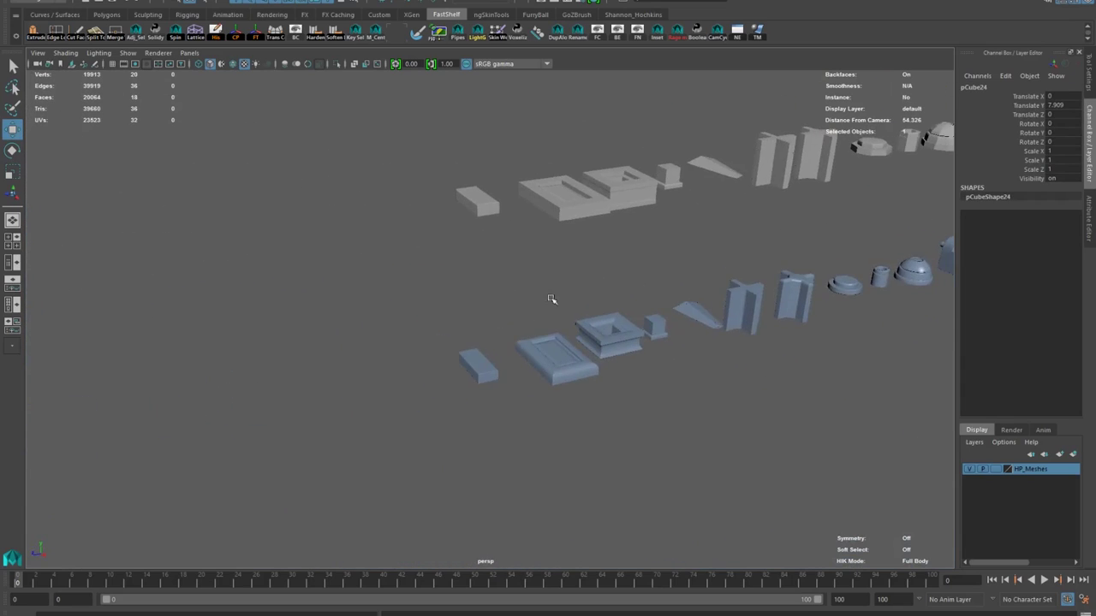
left_click(480, 202)
right_click_drag(565, 313, 859, 441, "alt")
left_click(445, 169)
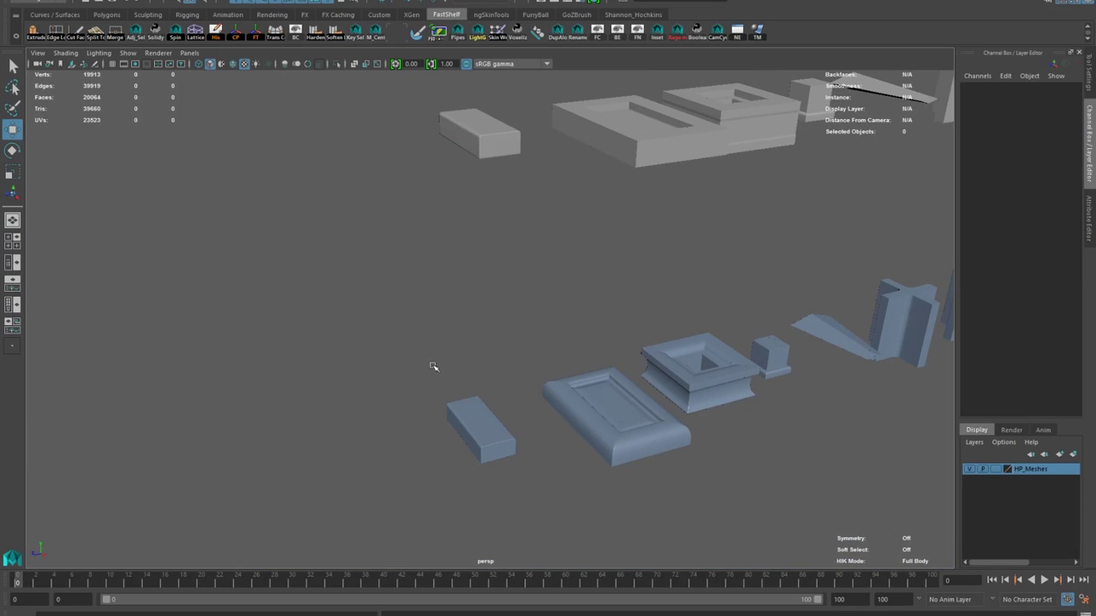
left_click(477, 129)
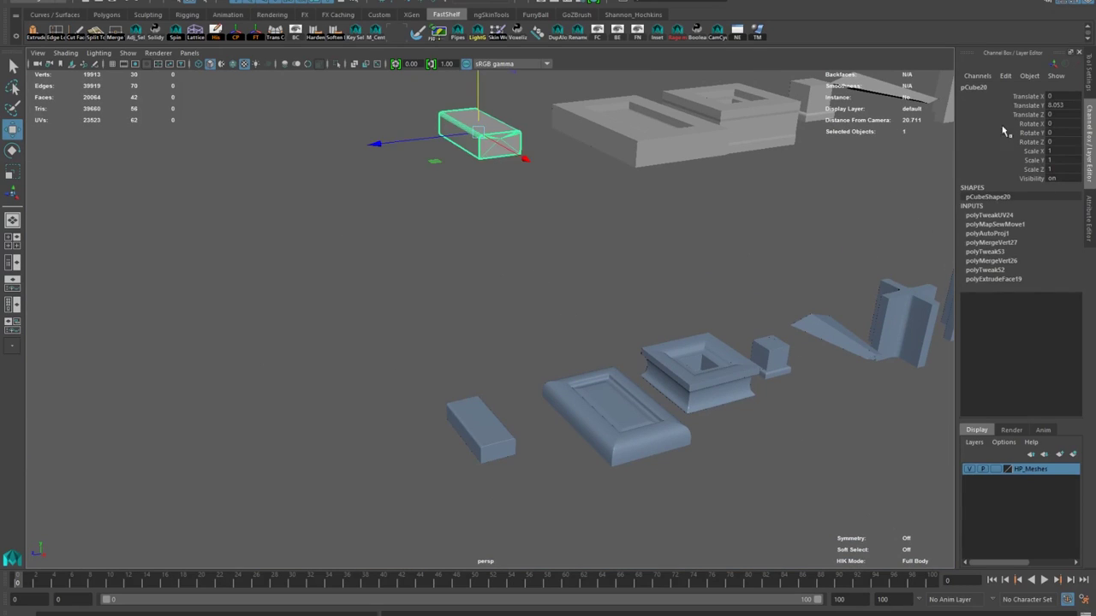
type("0")
key("Return")
key("f")
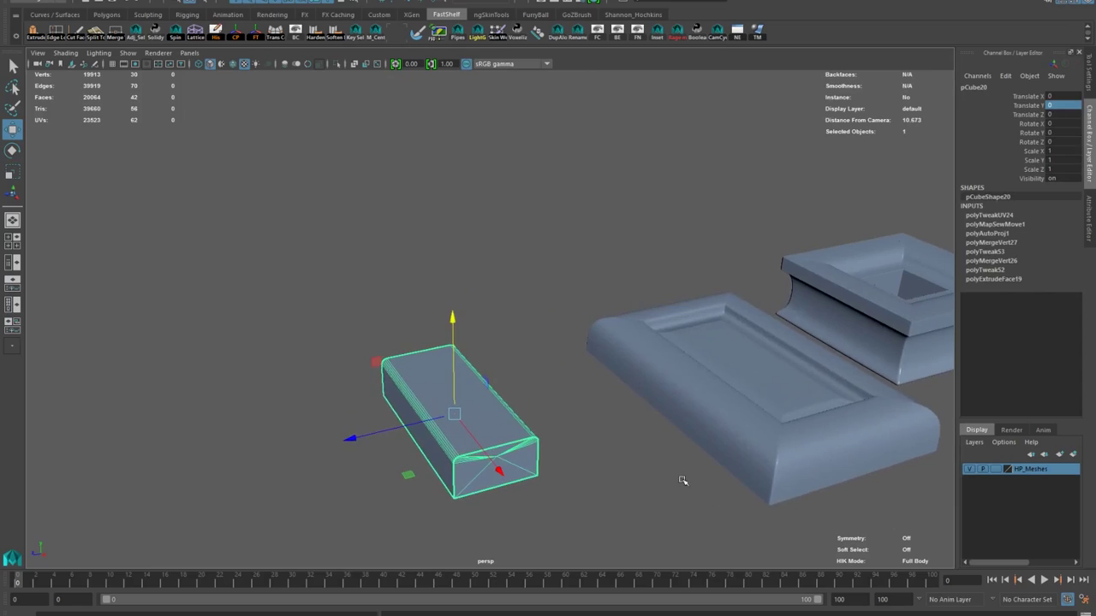
Toggle the HP_Meshes layer's visibility to compare the overlapping low- and high-poly rectangular blocks
left_click(969, 469)
left_click(969, 469)
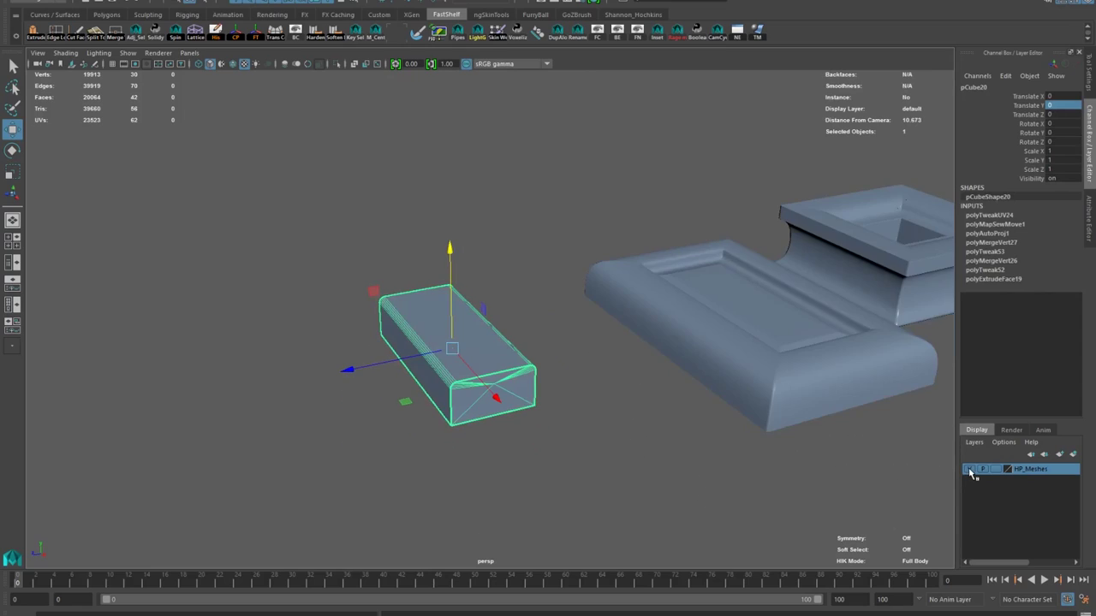
left_click(969, 469)
left_click(969, 470)
middle_click_drag(344, 236, 383, 224, "alt")
Open Transfer Maps with the low-poly rectangular block as target mesh, and place the window beside the model
right_click_drag(385, 226, 423, 299)
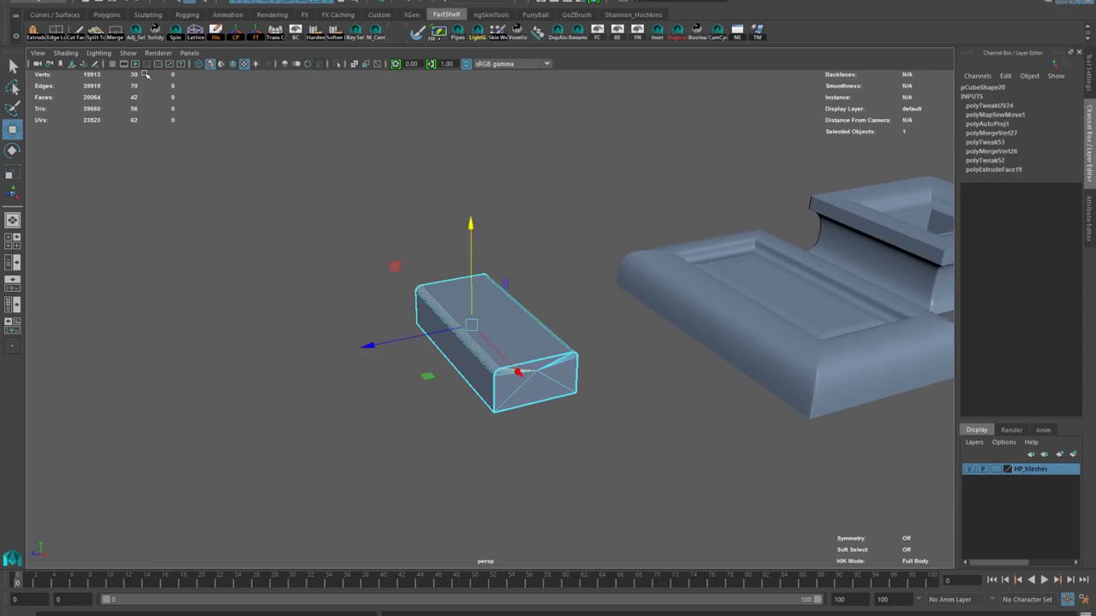
left_click(145, 74)
left_click(46, 4)
left_click(26, 55)
left_click(214, 1)
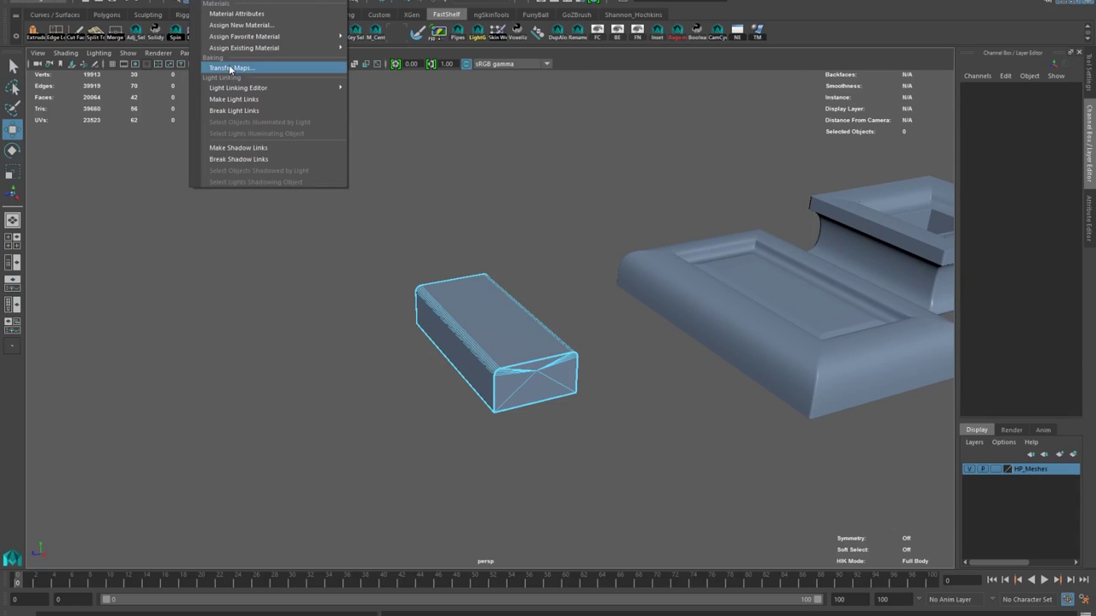
left_click(230, 68)
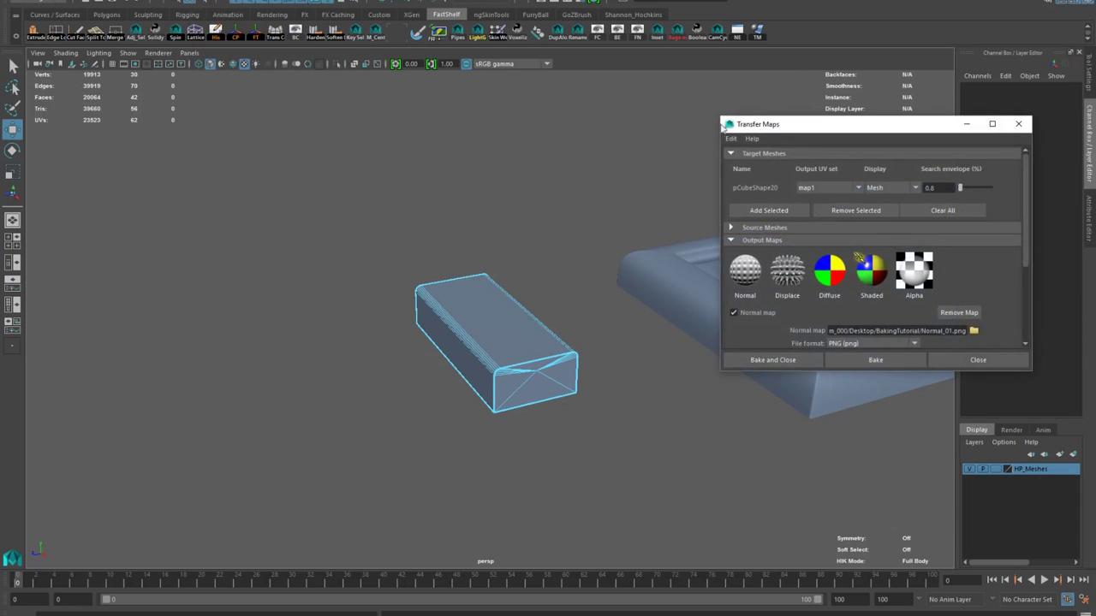
left_click_drag(801, 130, 812, 129)
Return the rectangular block to object mode and select its overlapping high-poly mesh
left_click(344, 284)
left_click(529, 358)
right_click_drag(470, 296, 486, 275)
left_click(481, 291)
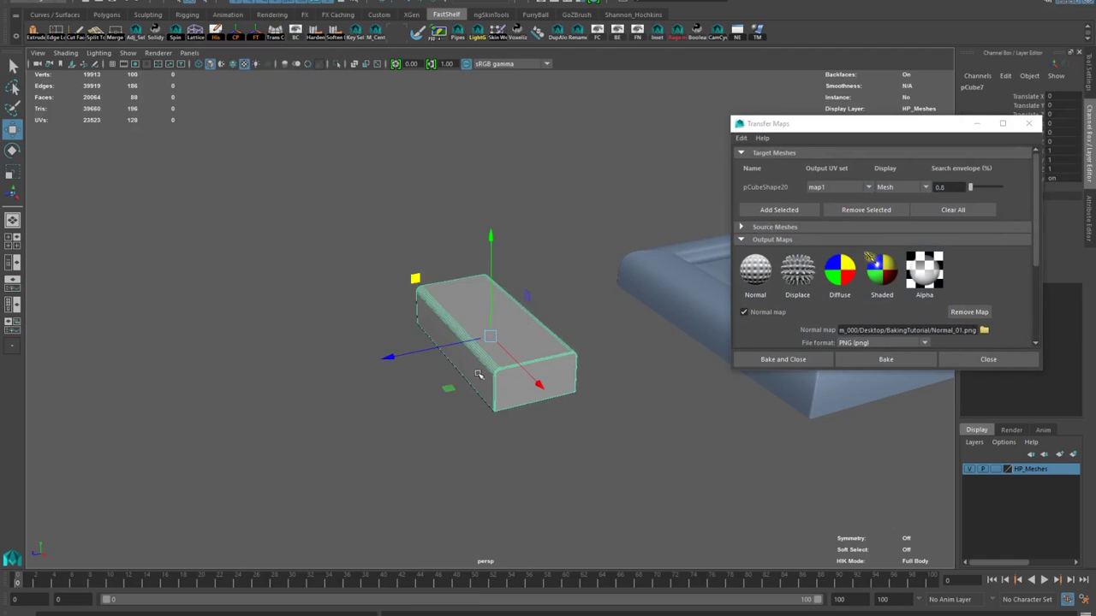
Show the UV layout beside the model, apply Automatic UV mapping to the low-poly rectangular block, and clear the selection
key("space")
left_click(440, 0)
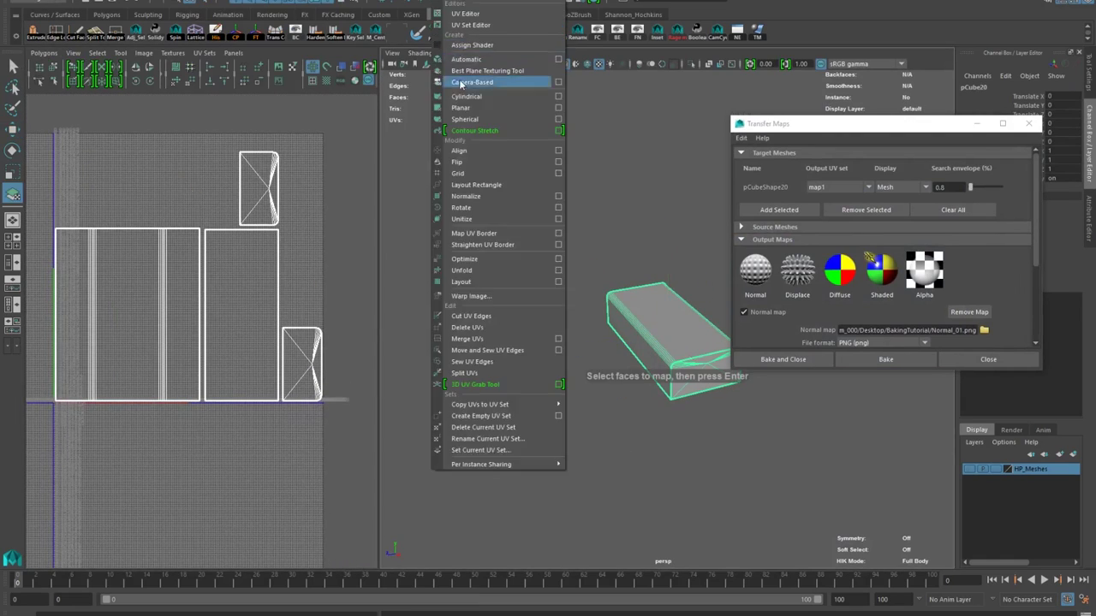
left_click(470, 82)
left_click(440, 1)
left_click(462, 59)
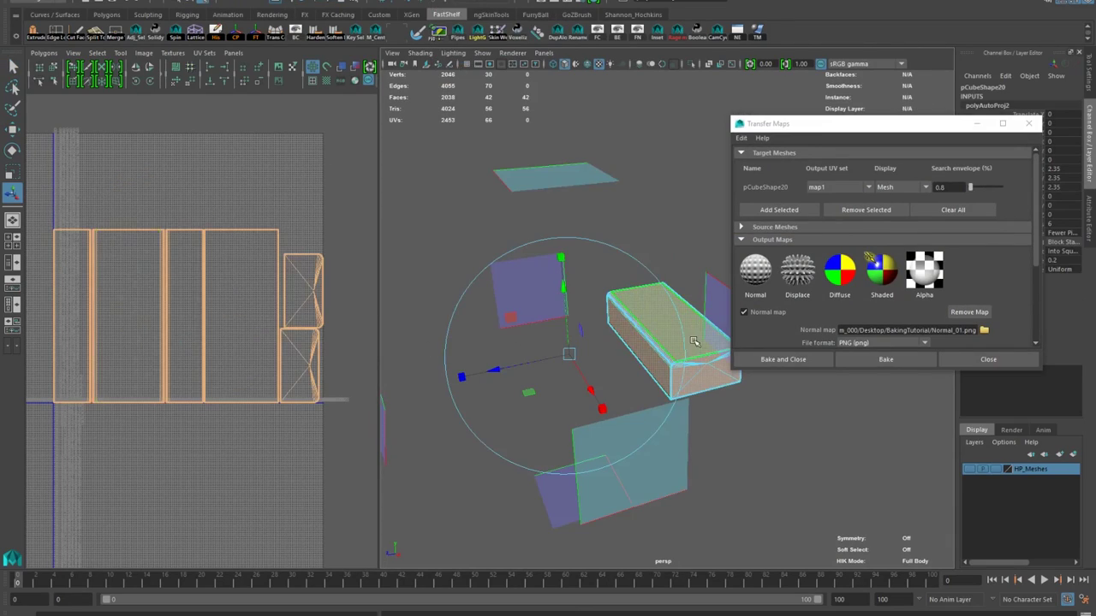
right_click_drag(693, 340, 733, 283)
left_click(618, 218)
Select the low-poly rectangular block and examine its rounded long edges and end faces up close from both sides
scroll(565, 337, "up", 3)
middle_click_drag(555, 344, 543, 340, "alt")
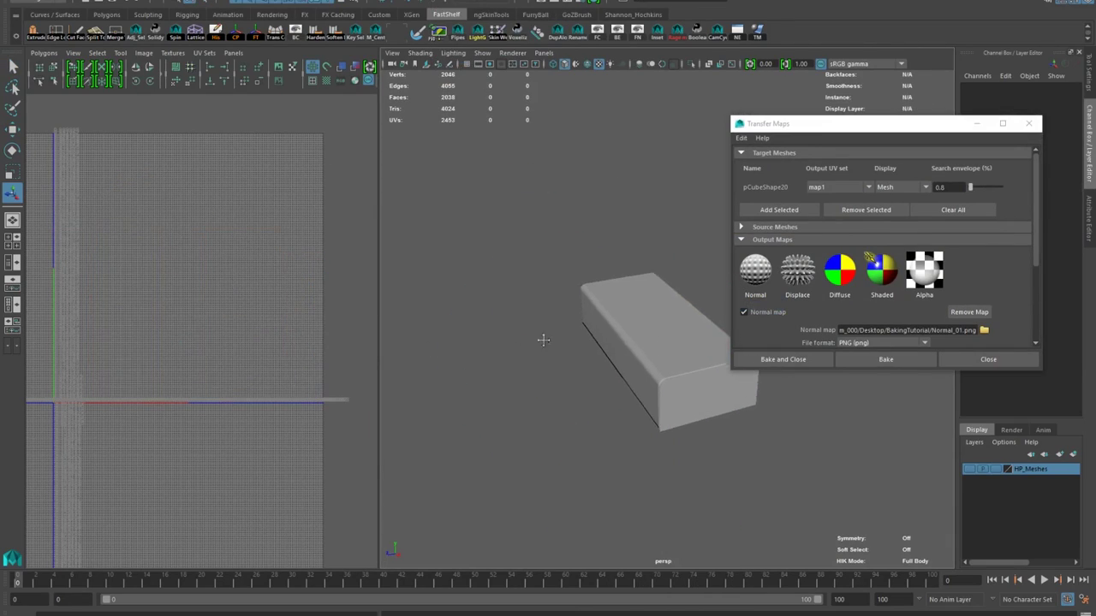
left_click_drag(542, 340, 518, 391, "alt")
right_click_drag(519, 392, 544, 358, "alt")
left_click(521, 394)
left_click_drag(521, 394, 594, 377, "alt")
right_click_drag(594, 376, 557, 426, "alt")
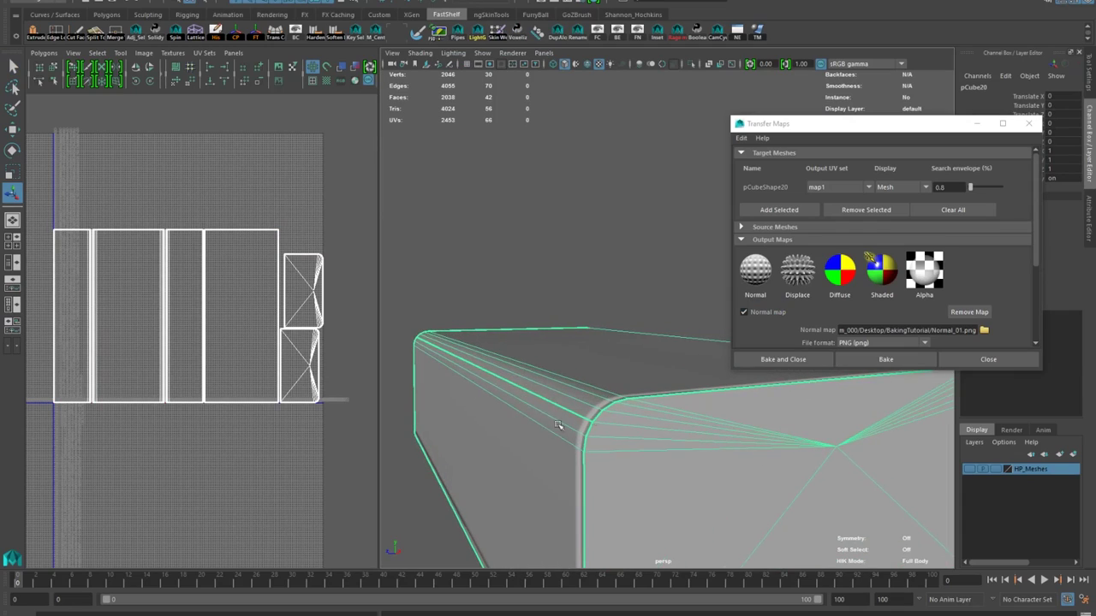
left_click_drag(557, 397, 584, 353, "alt")
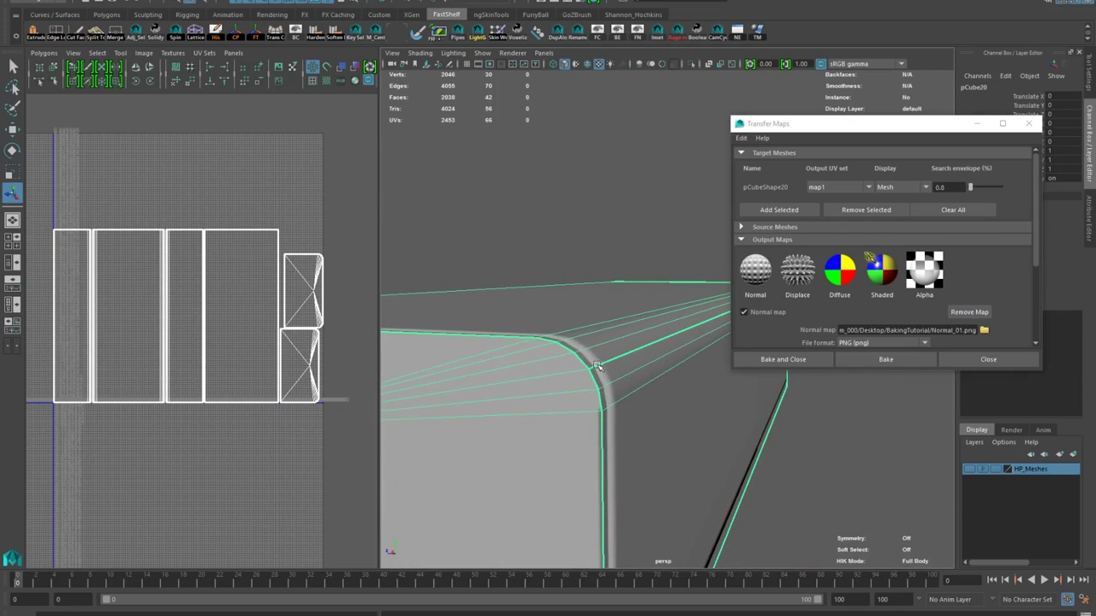
left_click(579, 236)
right_click_drag(310, 398, 543, 349, "alt")
left_click(543, 350)
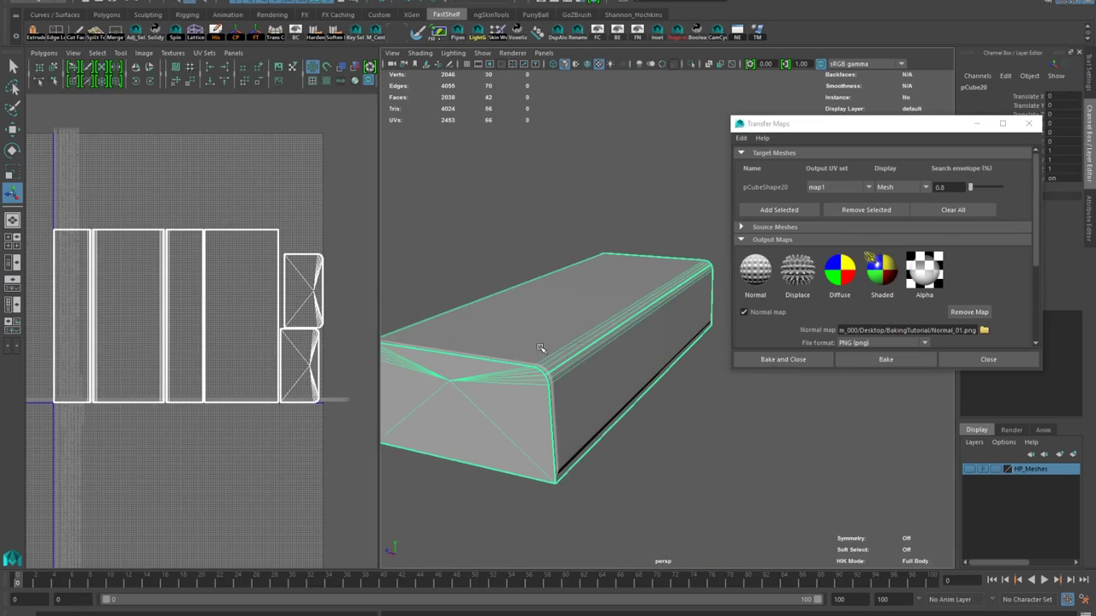
right_click_drag(458, 169, 565, 370, "alt")
Select the UV border edges beside the low-poly block's rounded long edges and move and sew them in the UV layout
right_click_drag(562, 321, 562, 290)
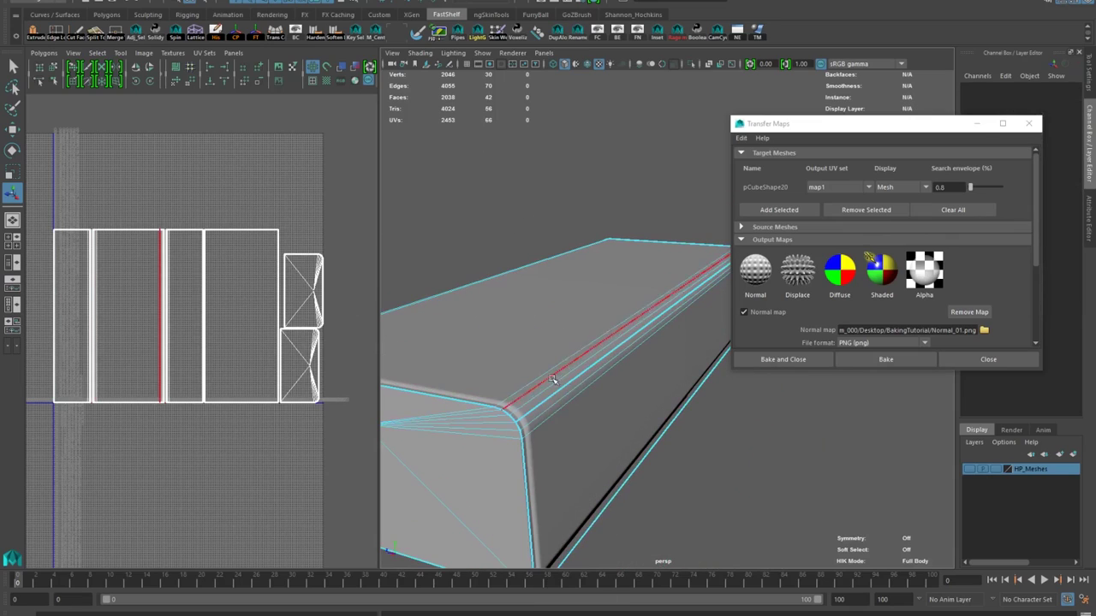
left_click(560, 393)
left_click_drag(561, 359, 702, 315, "alt")
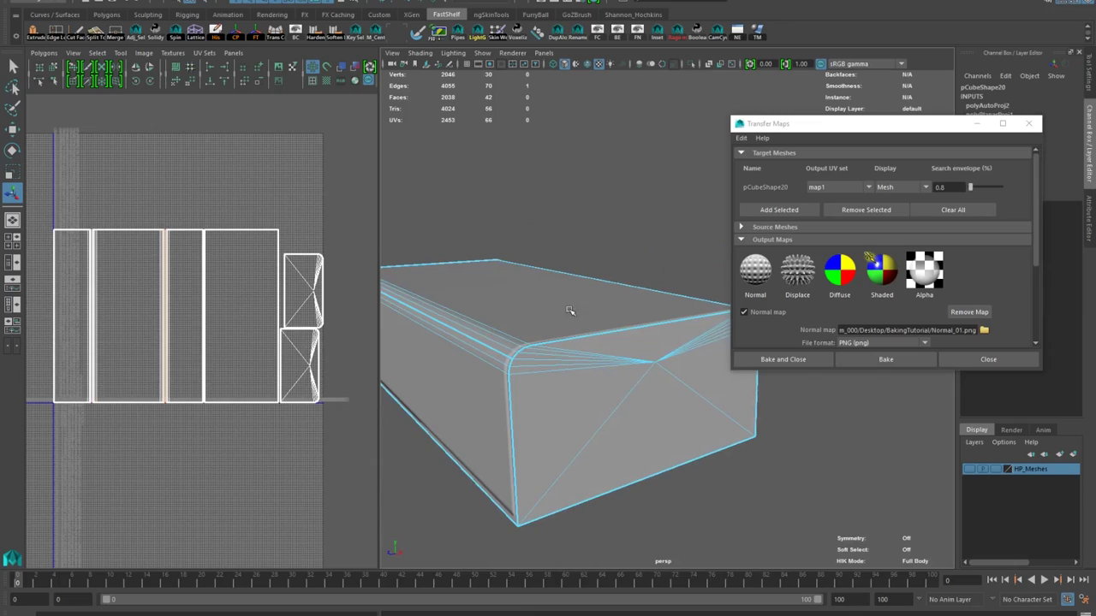
left_click(485, 339, "shift")
right_click_drag(147, 314, 142, 296, "shift")
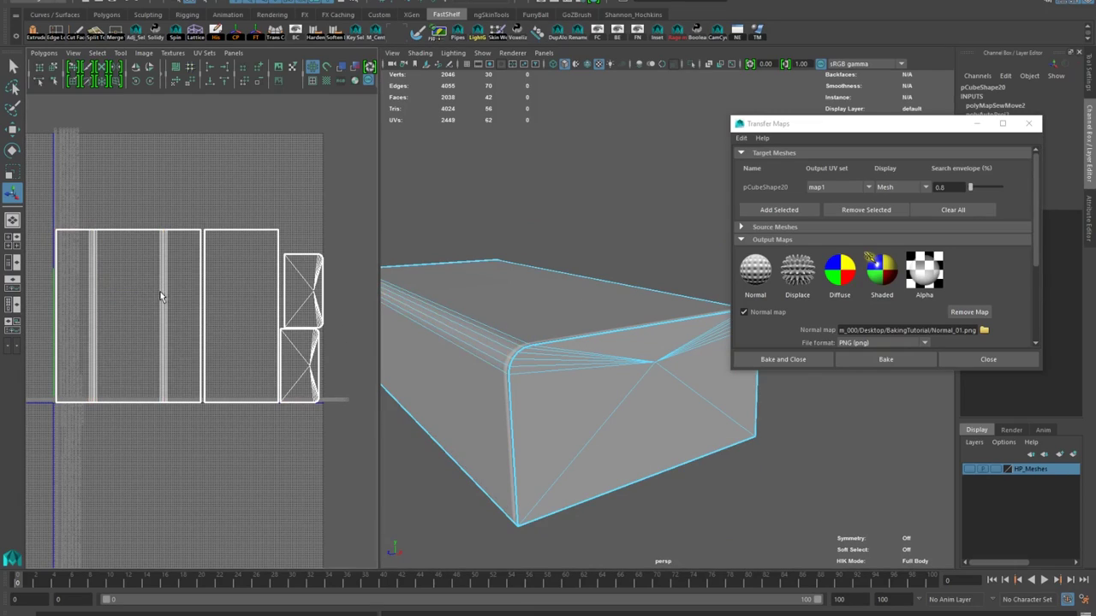
Unfold all of the block's UVs with Unfold3D, using 10 iterations, packing, a 1024 map size and 2-pixel room space
right_click_drag(143, 267, 184, 270)
right_click_drag(118, 232, 82, 203, "alt")
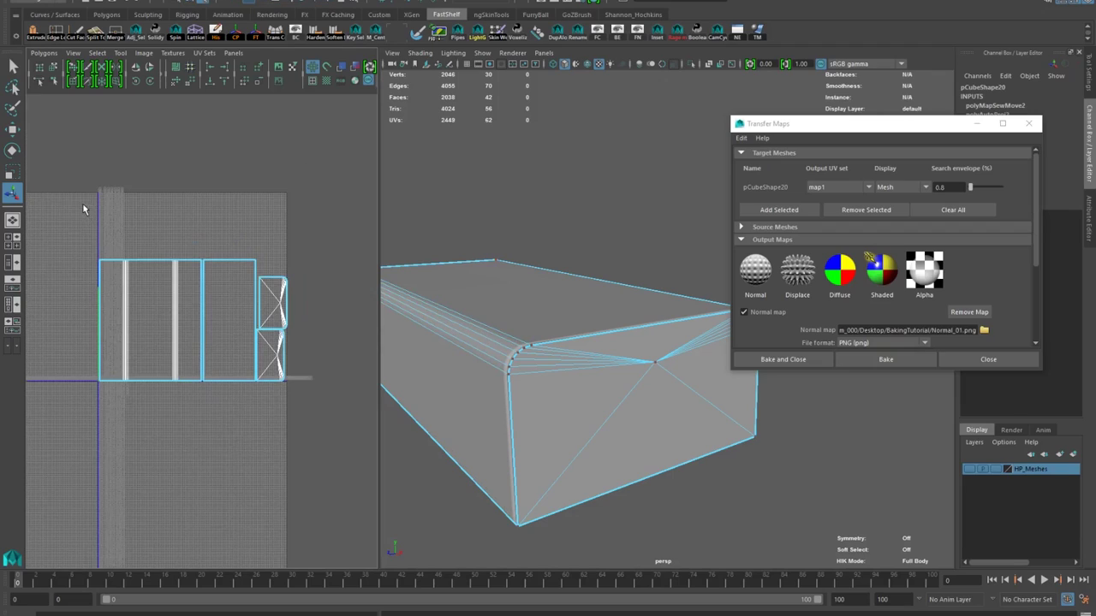
right_click_drag(152, 342, 151, 340)
left_click_drag(59, 215, 296, 452)
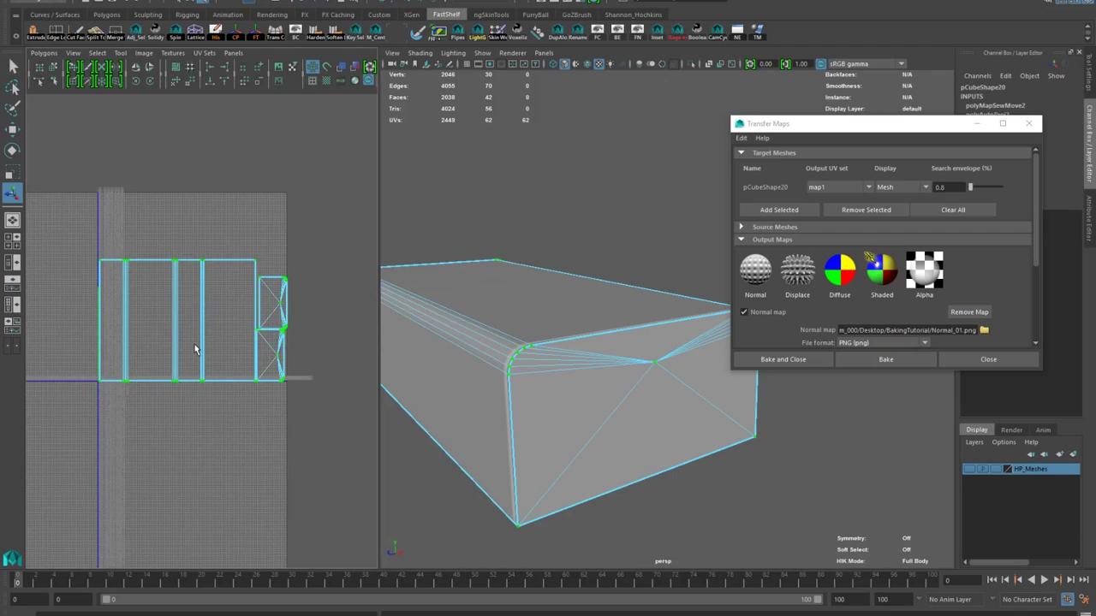
right_click_drag(195, 346, 135, 305, "shift")
scroll(172, 303, "up", 2)
middle_click_drag(203, 274, 157, 291, "alt")
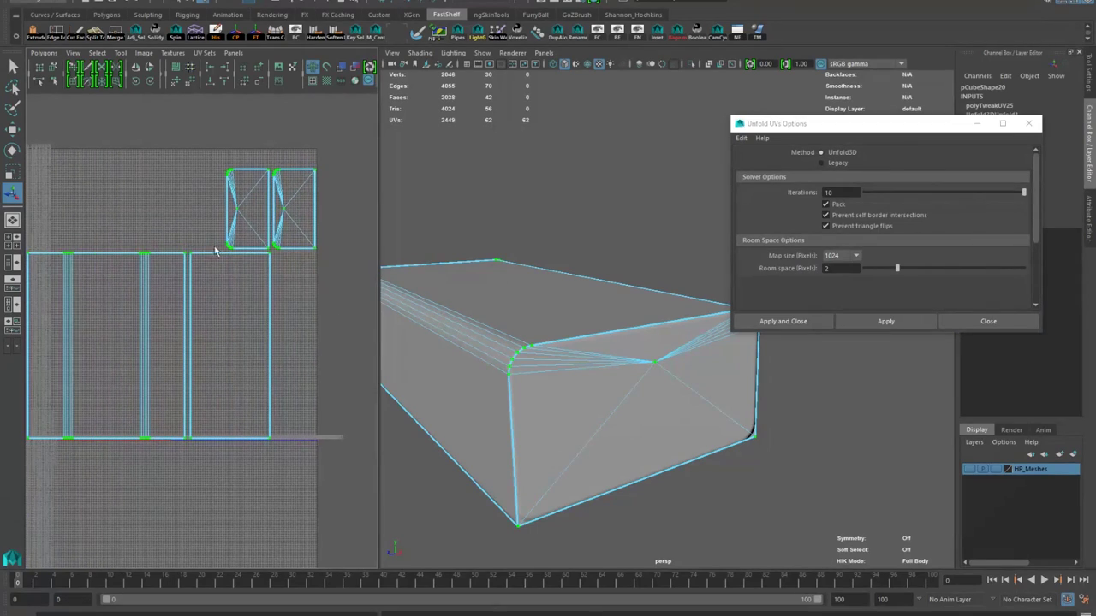
Return the low-poly block to object mode, select it, and replace the Unfold UVs options with the Transfer Maps window
right_click_drag(480, 322, 487, 342)
right_click_drag(531, 272, 532, 272)
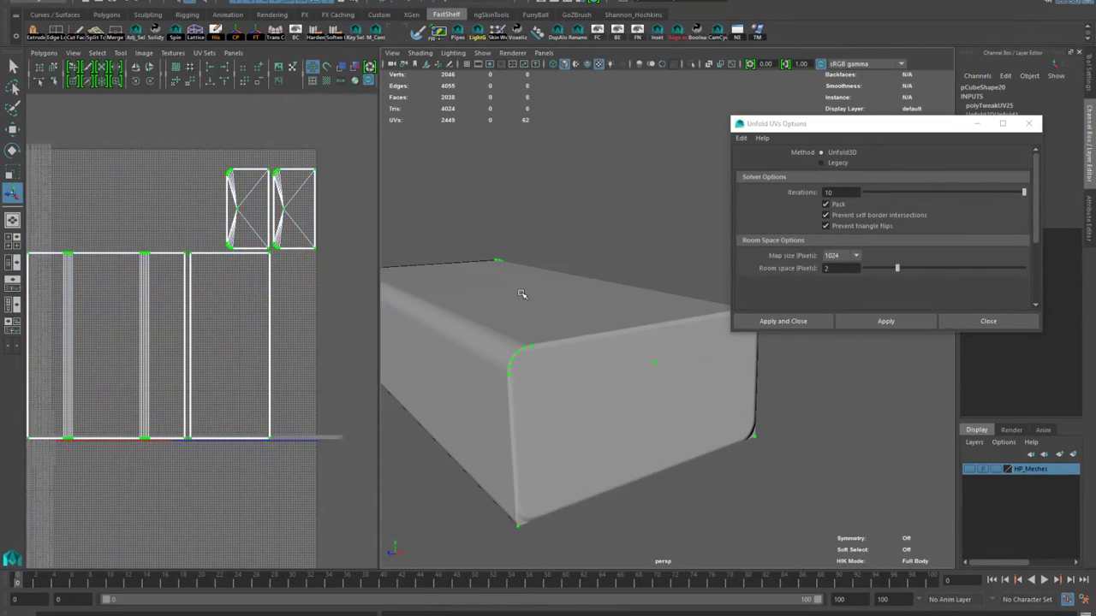
left_click(519, 293)
left_click(1028, 125)
left_click(758, 32)
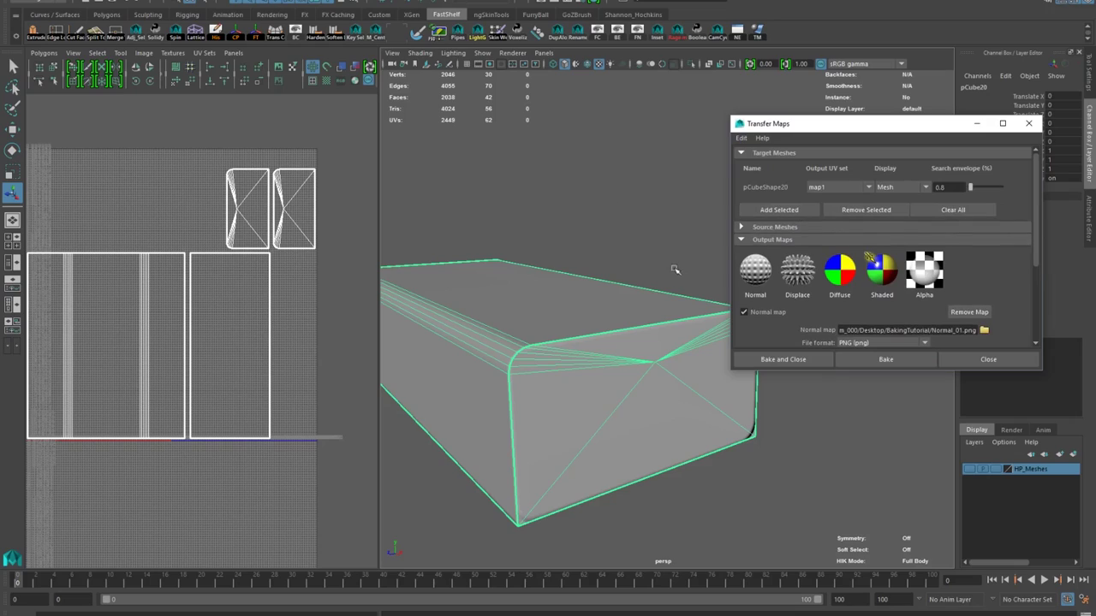
Show the HP_Meshes layer and add the overlapping high-poly block as the source mesh for the transfer
left_click(755, 228)
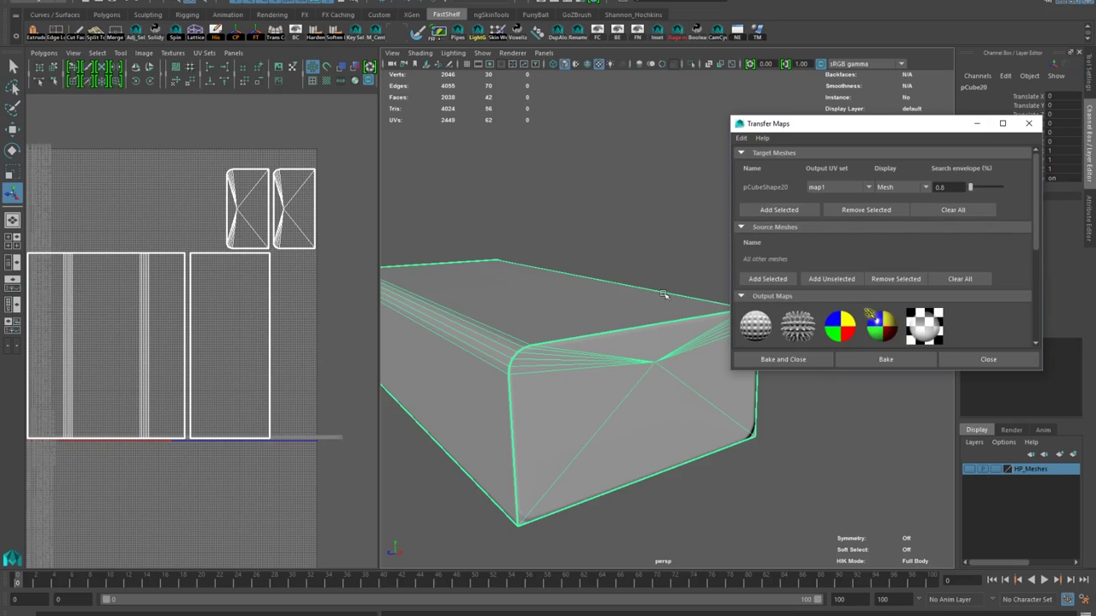
left_click(969, 469)
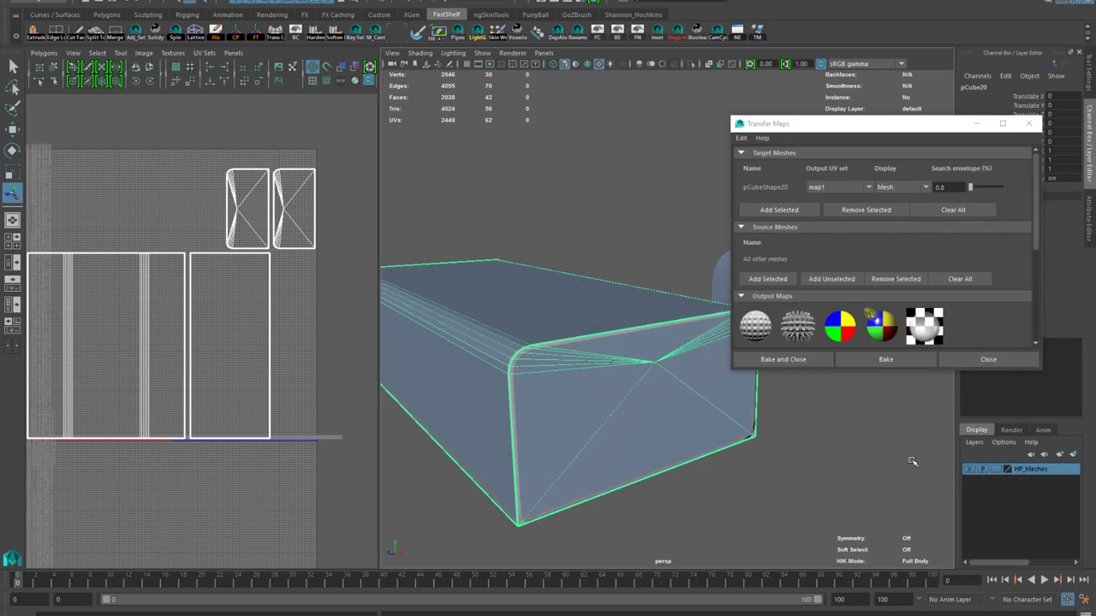
left_click(620, 408)
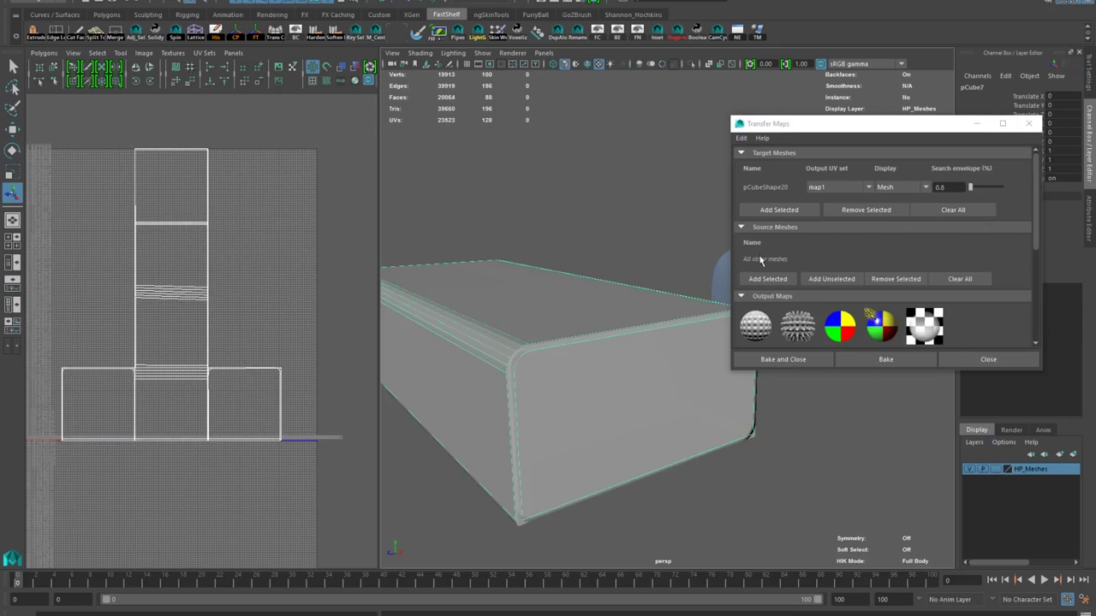
left_click(944, 281)
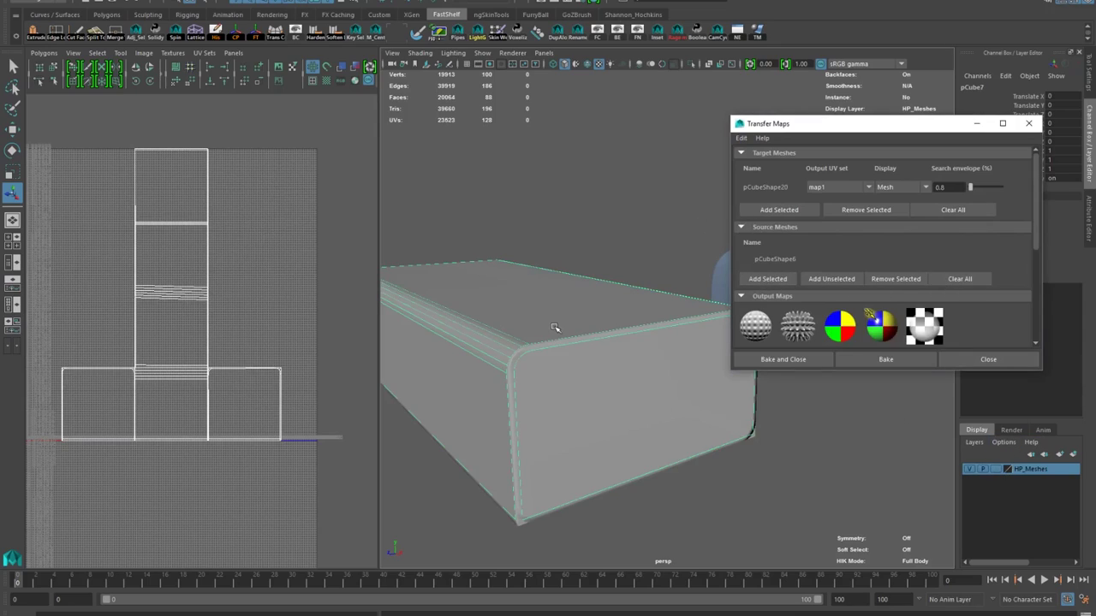
Expand the Maya common output and advanced options, and set Match using to Surface Normals
scroll(908, 312, "down", 4)
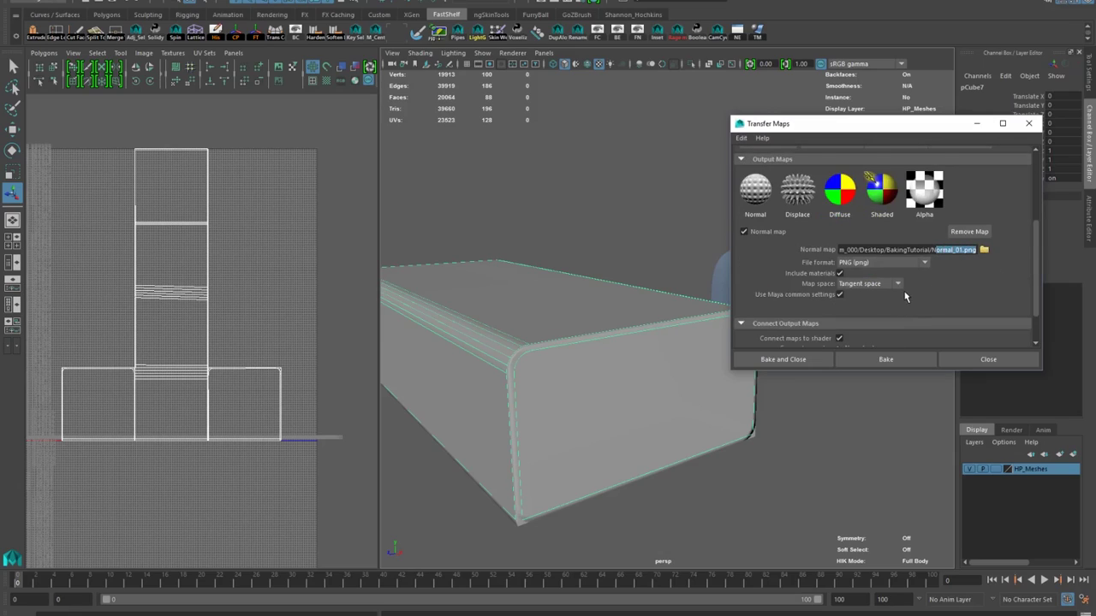
scroll(906, 295, "down", 1)
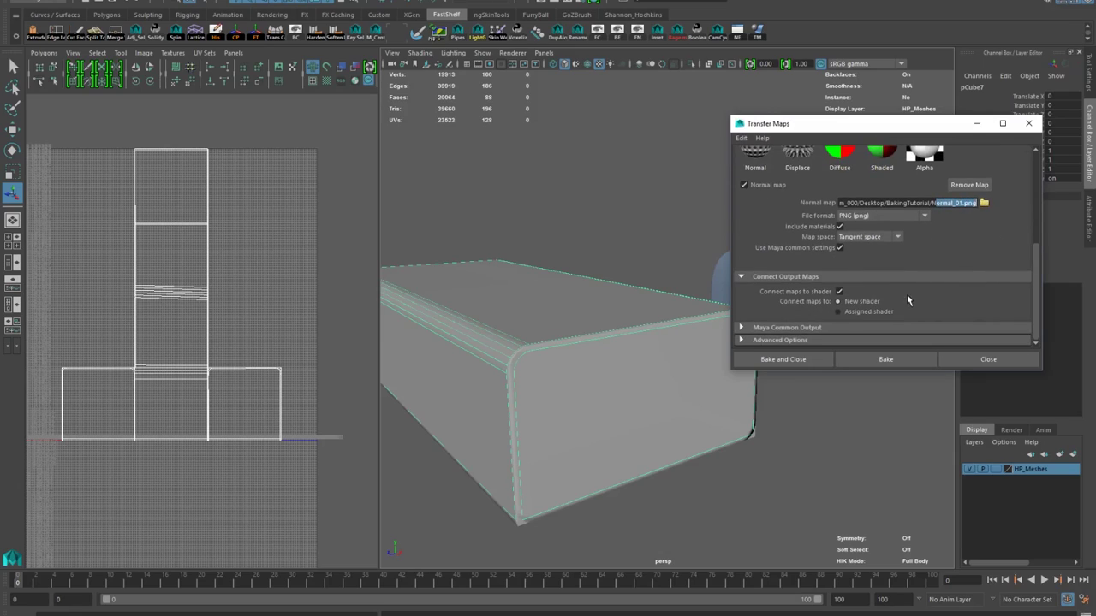
left_click(765, 329)
left_click(803, 339)
left_click(865, 335)
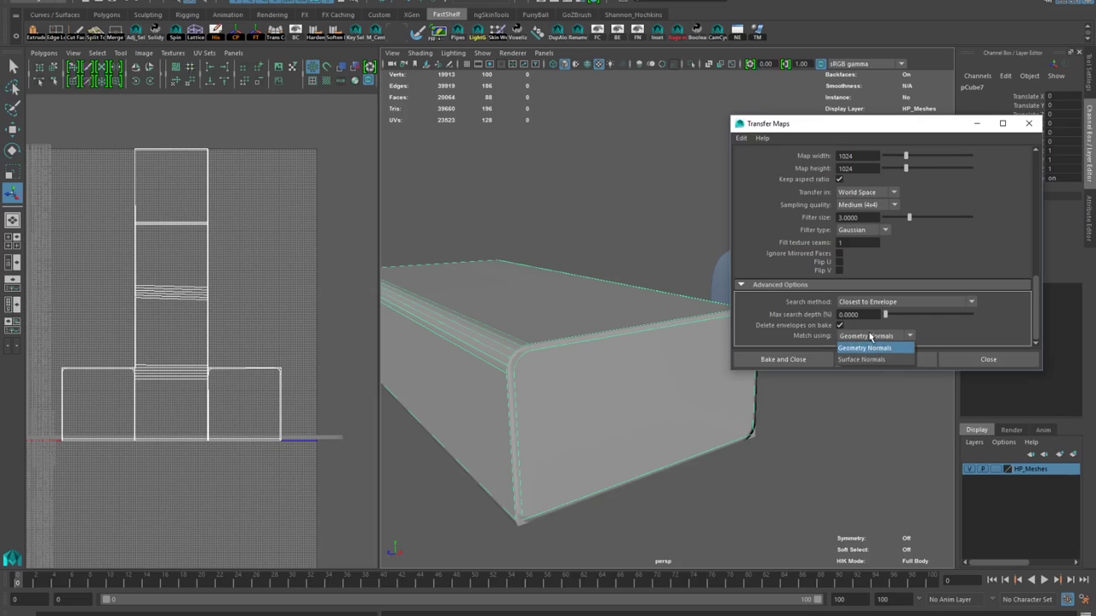
left_click(868, 335)
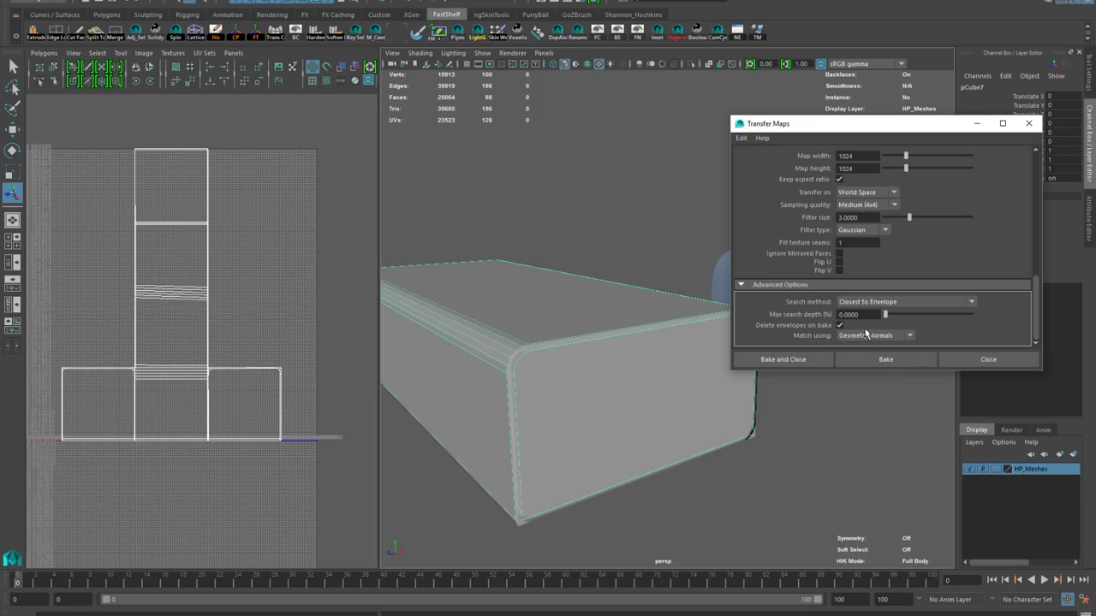
left_click(890, 337)
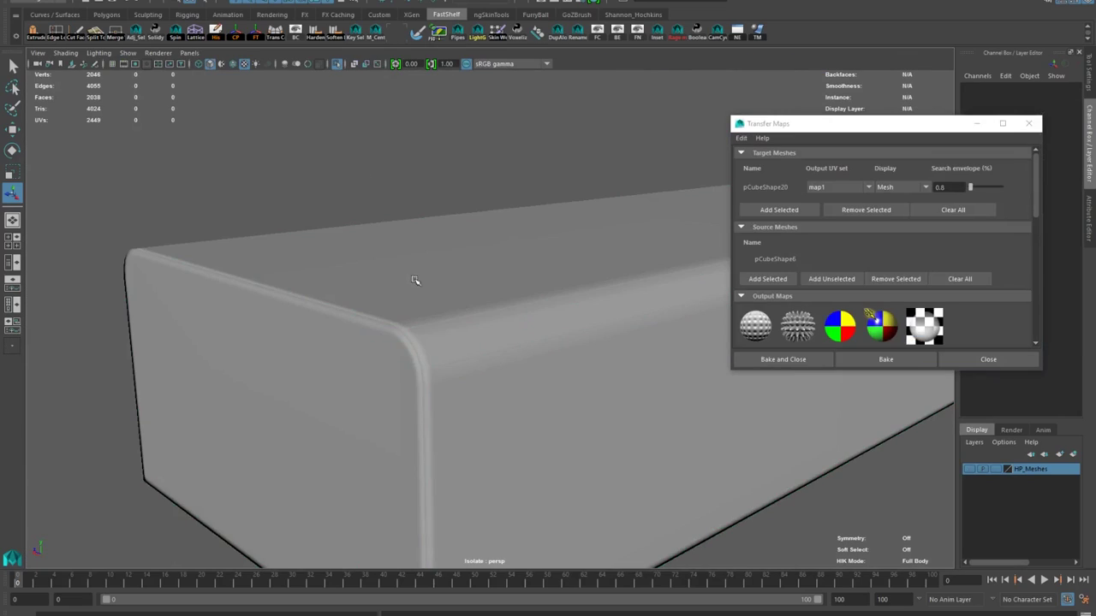
Select all edges running along the low-poly block's length and soften their normals
left_click_drag(470, 289, 429, 286, "alt")
right_click_drag(427, 286, 432, 252)
left_click_drag(328, 137, 494, 561)
left_click_drag(399, 278, 502, 283, "alt")
mouse_move(430, 316)
right_mouse_down("shift")
mouse_move(490, 332)
mouse_move(429, 315)
right_mouse_up("shift")
left_click_drag(368, 252, 321, 232, "alt")
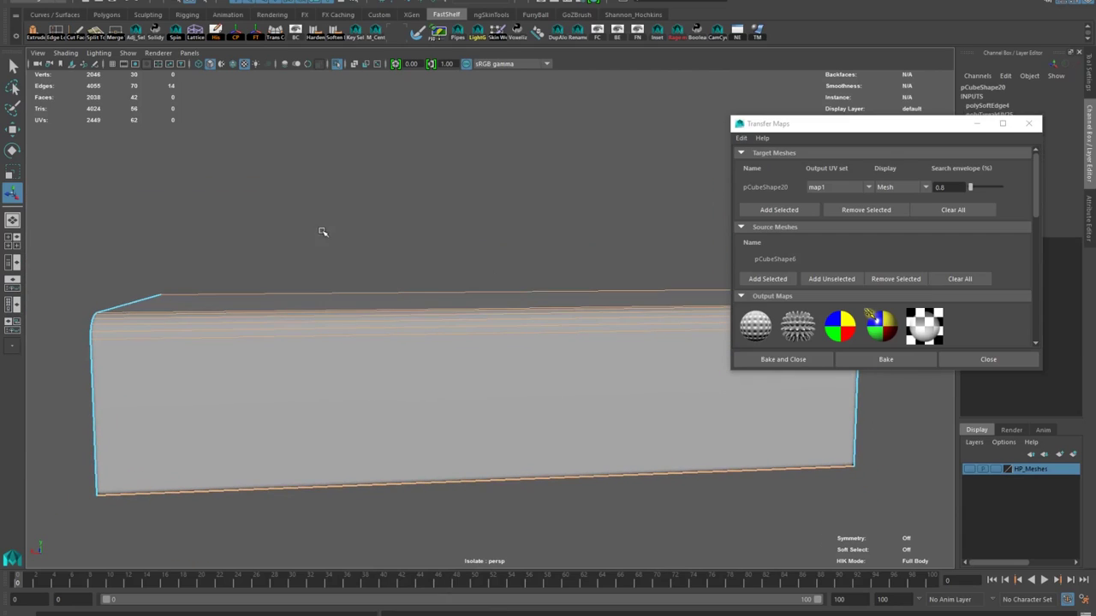
right_click_drag(366, 320, 477, 328, "shift")
left_click_drag(293, 291, 280, 340, "alt")
Turn off the textured display and examine the plain shading along the block's rounded long edge
left_click(244, 65)
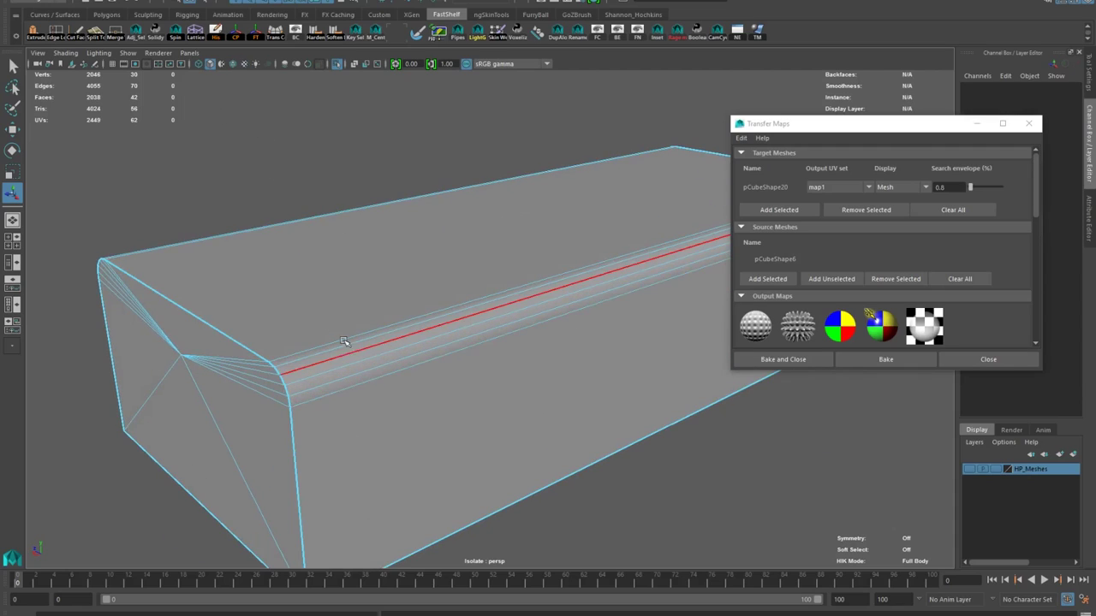
middle_click_drag(343, 342, 366, 306, "alt")
left_click(313, 167)
left_click_drag(312, 167, 426, 302, "alt")
left_click(438, 311)
left_click(450, 239)
left_click(426, 302)
middle_click_drag(426, 301, 321, 352, "alt")
Leave the isolated view, show the HP_Meshes layer, and bake the normal map again
left_click(337, 64)
left_click(882, 432)
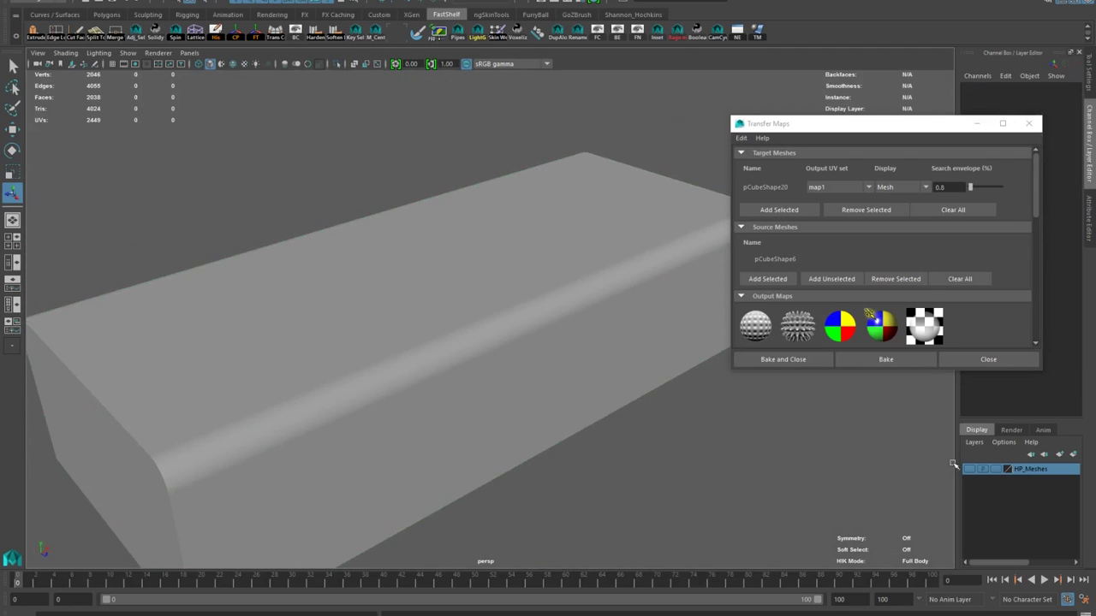
left_click(969, 469)
left_click(585, 276)
left_click(911, 364)
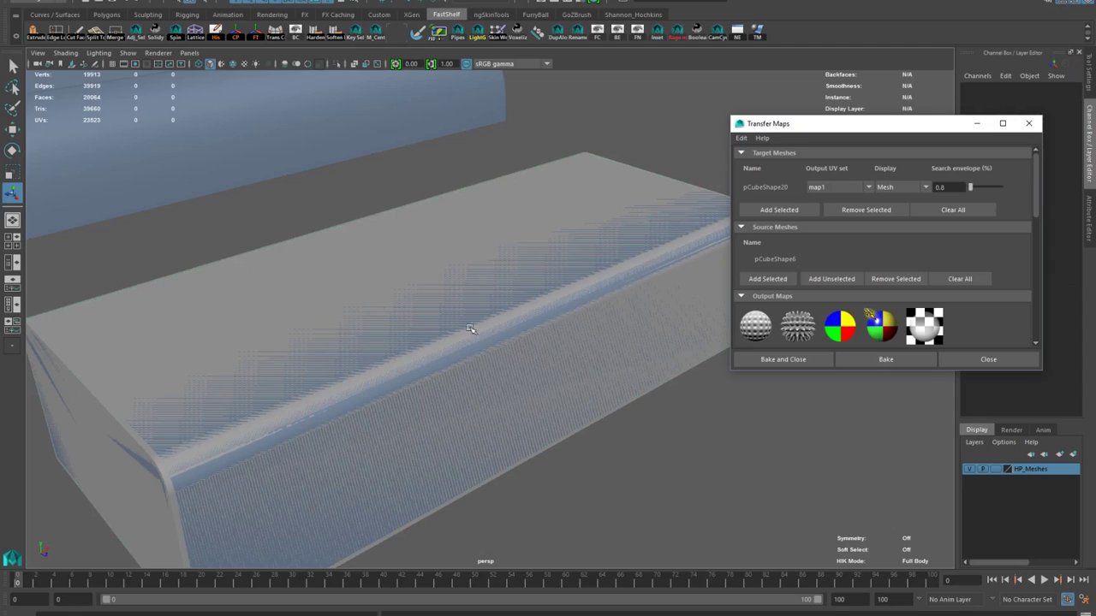
Hide the HP_Meshes layer, turn the textured display back on, and examine the baked low-poly block's rounded edge and end face
left_click(968, 469)
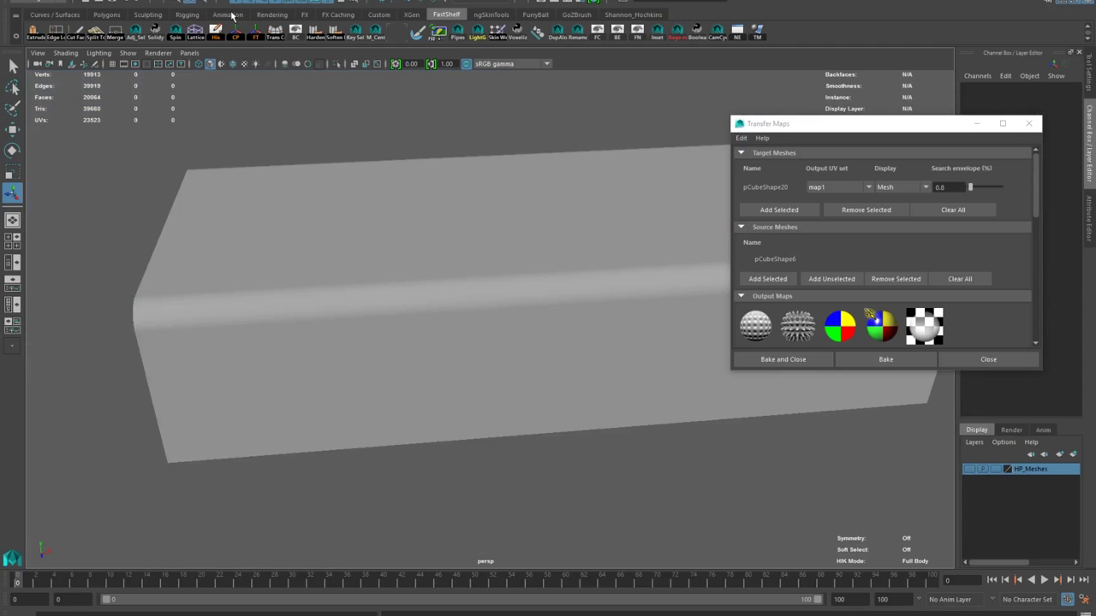
left_click(247, 66)
left_click_drag(221, 177, 173, 168, "alt")
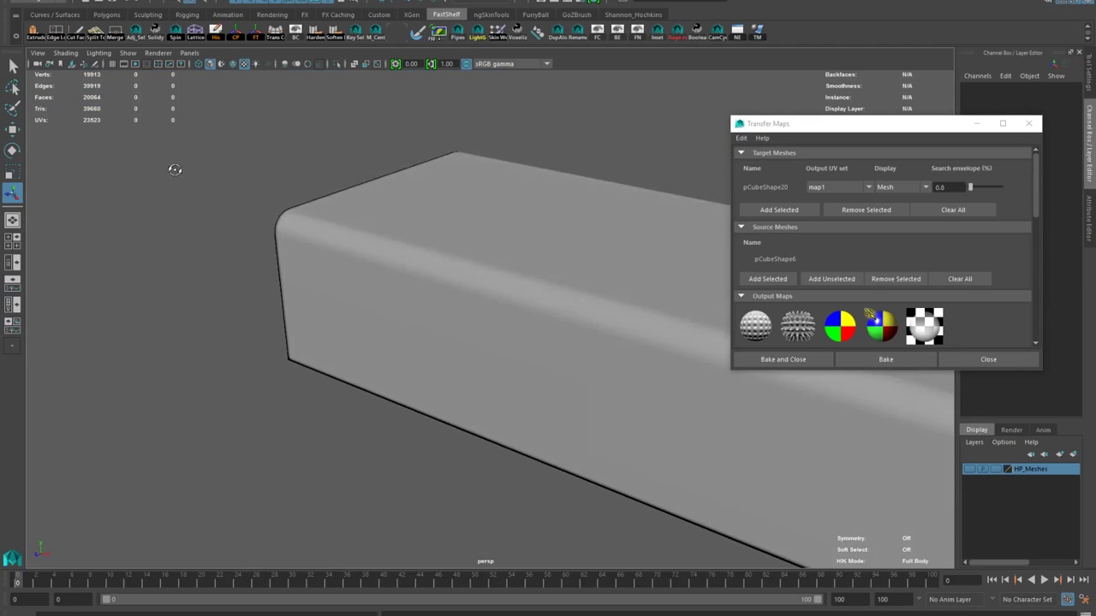
middle_click_drag(174, 168, 208, 179, "alt")
right_click_drag(209, 179, 305, 242, "alt")
left_click_drag(304, 242, 406, 310, "alt")
left_click(406, 310)
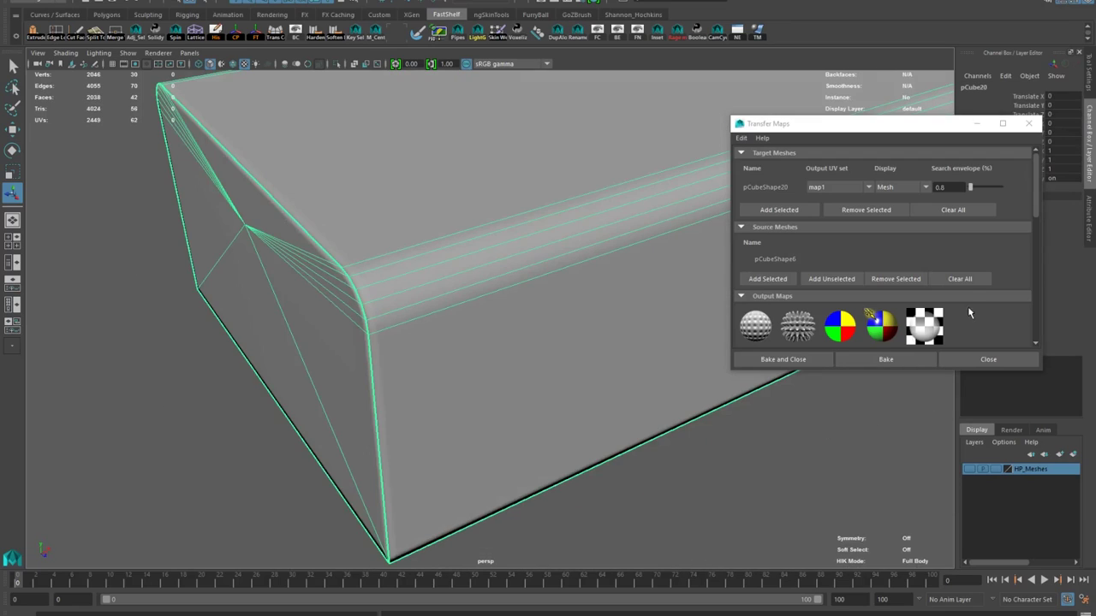
Set Match using to Geometry Normals in the advanced transfer options
scroll(942, 315, "down", 10)
left_click(873, 335)
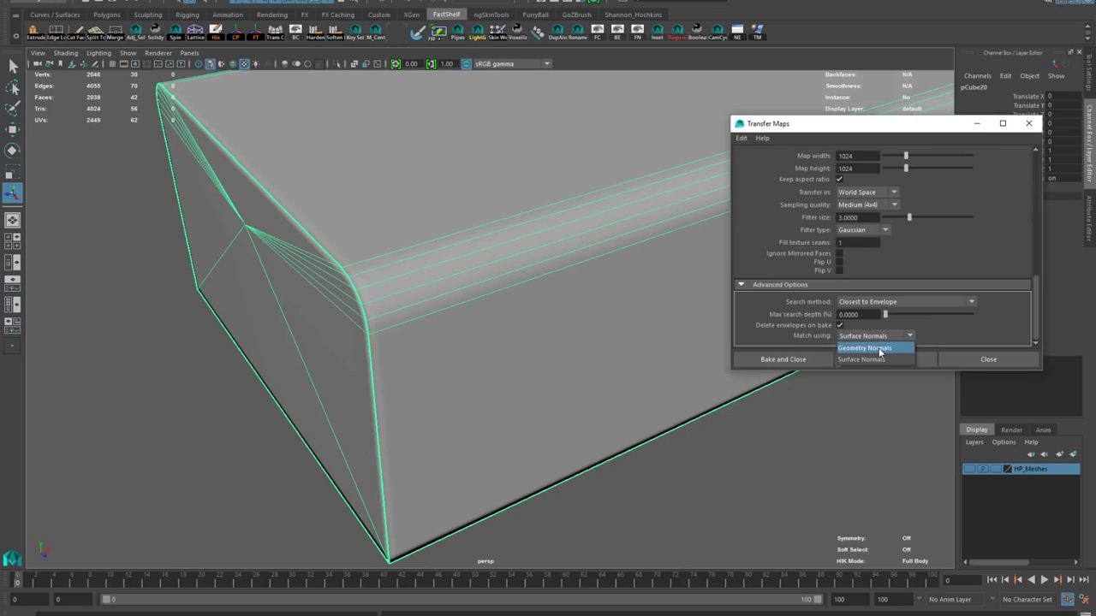
left_click(881, 353)
left_click_drag(409, 271, 350, 276, "alt")
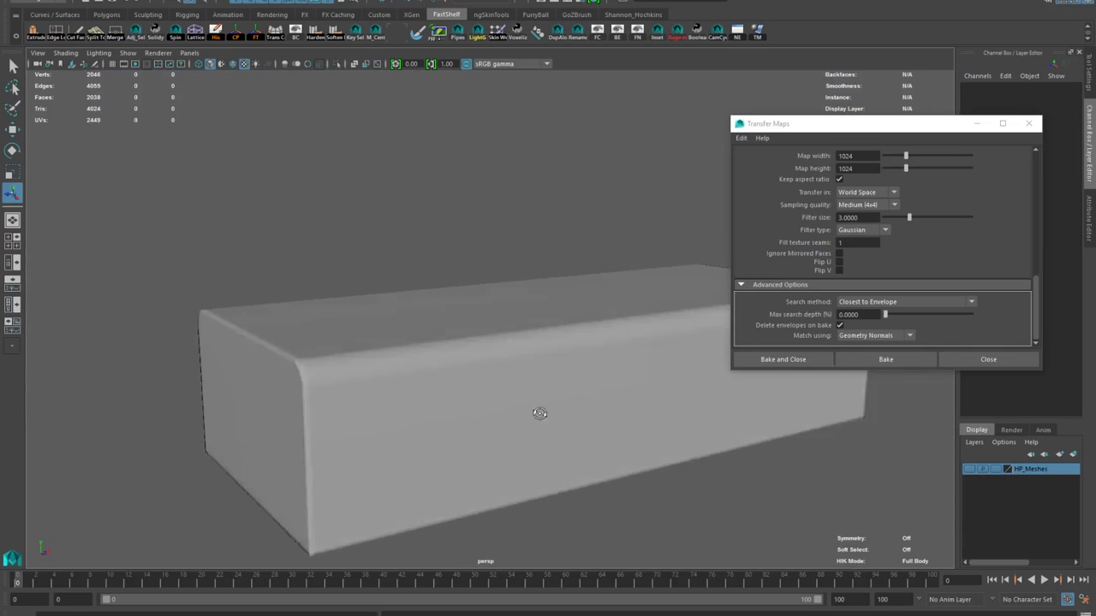
Show the low-poly block's lambert7 material attributes beside the Transfer Maps window and inspect the Bump Mapping connection
right_click_drag(468, 322, 461, 589)
left_click_drag(926, 126, 721, 125)
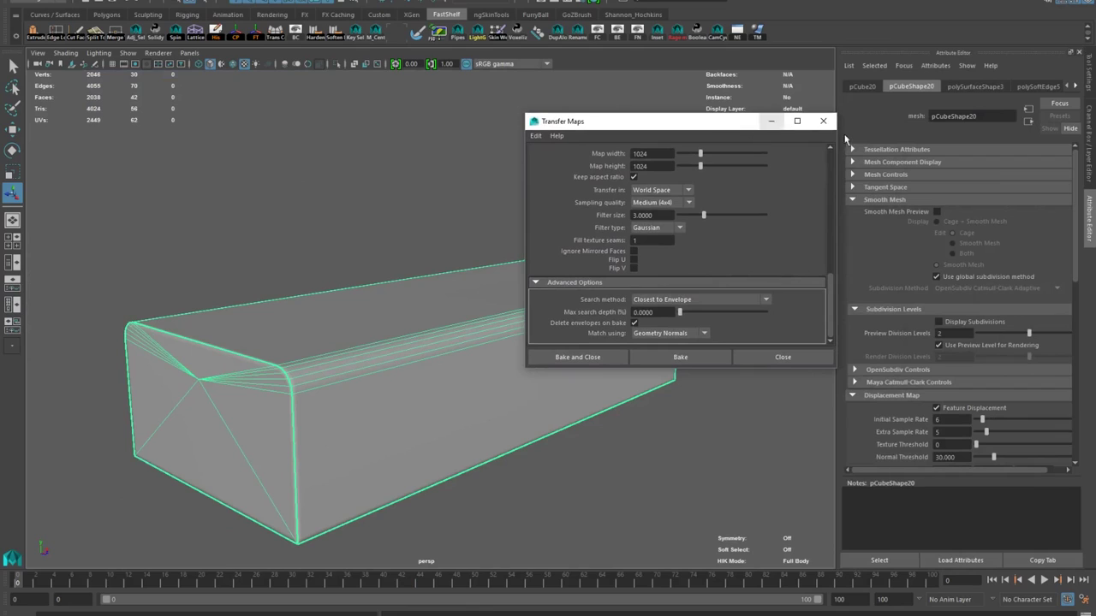
left_click(1076, 86)
left_click(1042, 87)
left_click(1061, 264)
left_click(1032, 261)
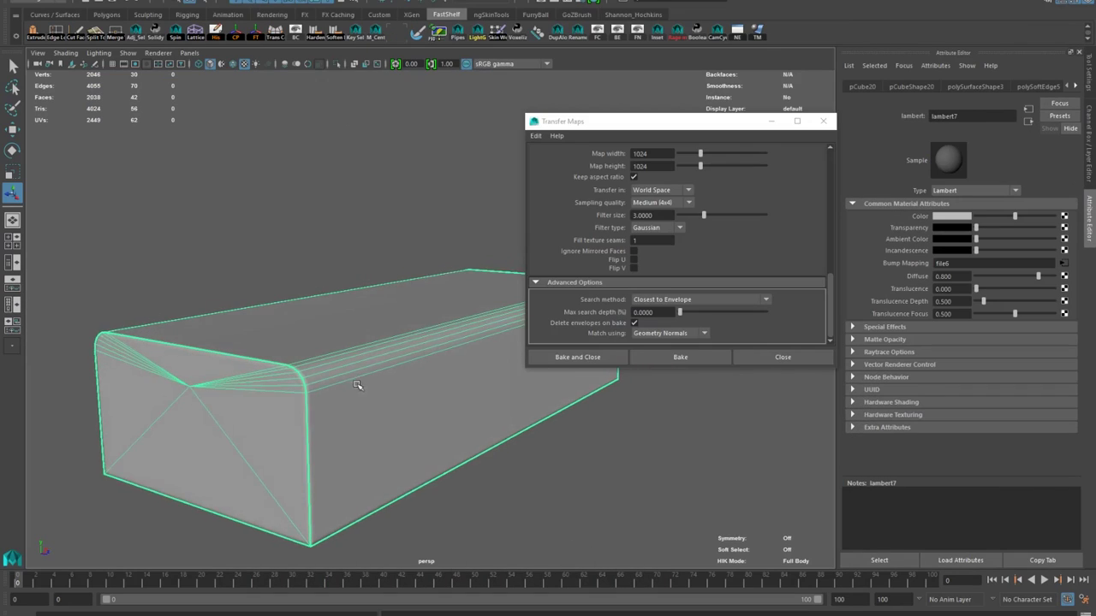
Select alternate edges along the low-poly block's rounded corners and delete them together with their vertices
scroll(404, 343, "up", 5)
left_click_drag(371, 318, 415, 354, "alt")
right_click_drag(357, 315, 369, 253)
left_click(346, 322)
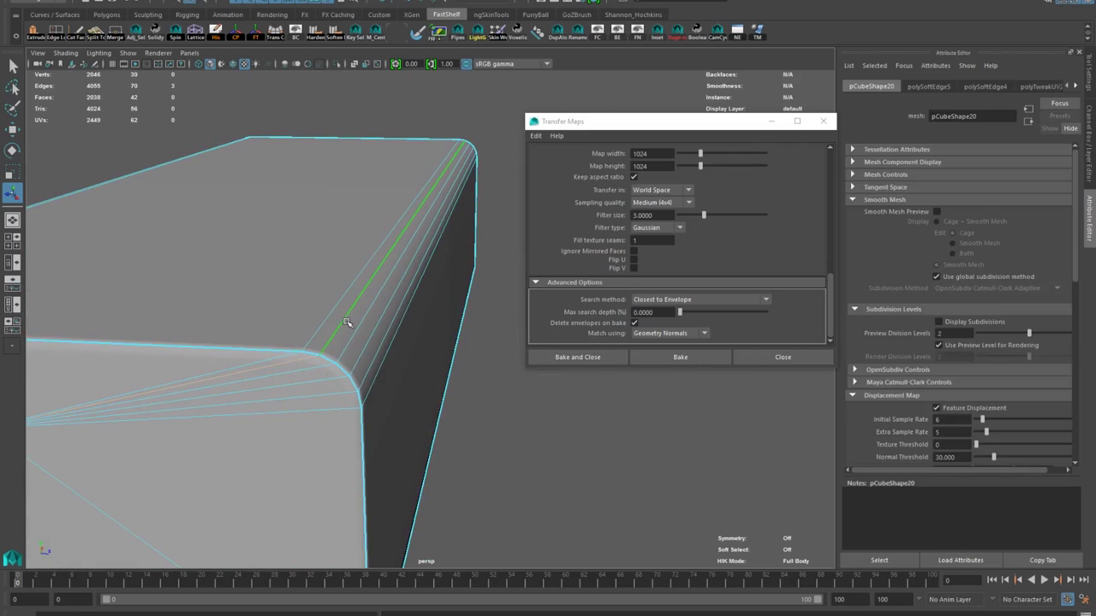
left_click_drag(349, 318, 336, 276, "alt")
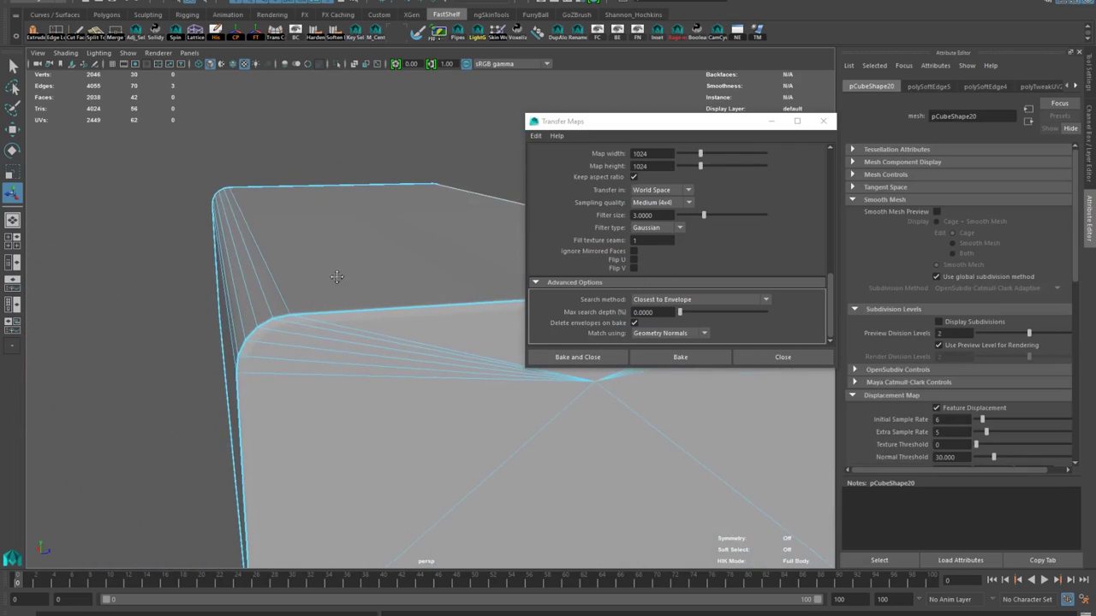
double_click(246, 324, "shift")
left_click_drag(245, 325, 313, 325, "alt")
double_click(368, 336, "shift")
key("ctrl+Delete")
Use the Slide Edge tool on a remaining edge of the simplified rounded corner and return the block to object mode
left_click(312, 325)
right_click_drag(358, 310, 320, 387, "shift")
right_click_drag(317, 318, 325, 384, "shift")
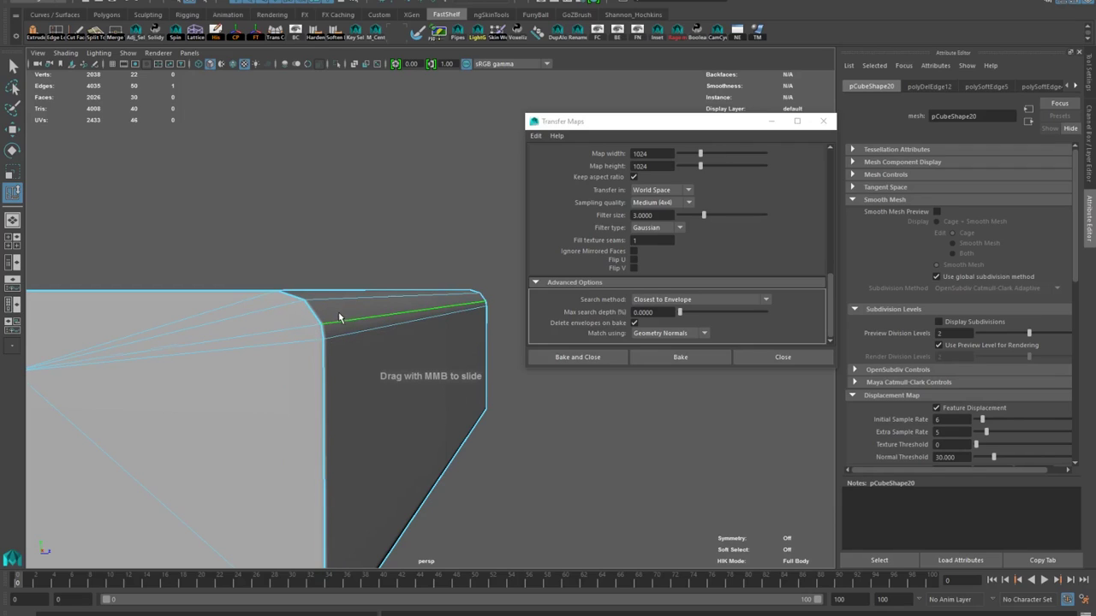
mouse_move(327, 320)
left_mouse_down("alt")
mouse_move(152, 359)
mouse_move(318, 300)
left_mouse_up("alt")
key("w")
scroll(203, 349, "down", 3)
right_click_drag(319, 300, 378, 279)
Select all of the block's UVs, undo the previous UV operation, and apply Layout UVs with changed layout settings
key("space")
right_click_drag(175, 304, 224, 304)
left_click_drag(100, 248, 249, 393)
scroll(164, 296, "up", 5)
right_click_drag(212, 297, 174, 330, "shift")
scroll(163, 296, "down", 3)
key("ctrl+z")
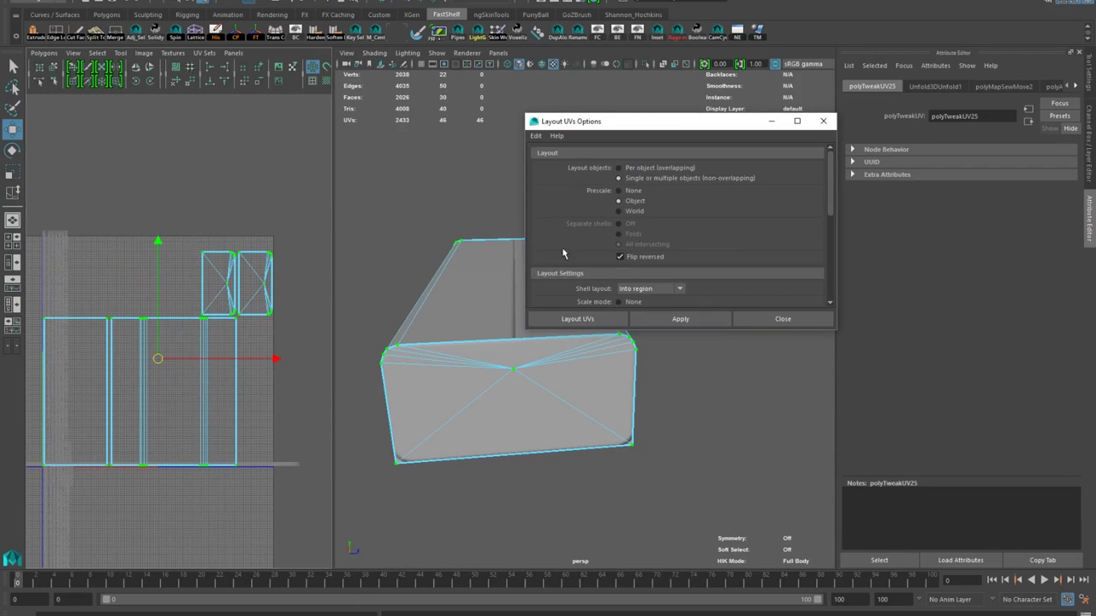
scroll(634, 240, "down", 5)
left_click(635, 240)
left_click(634, 282)
left_click(680, 318)
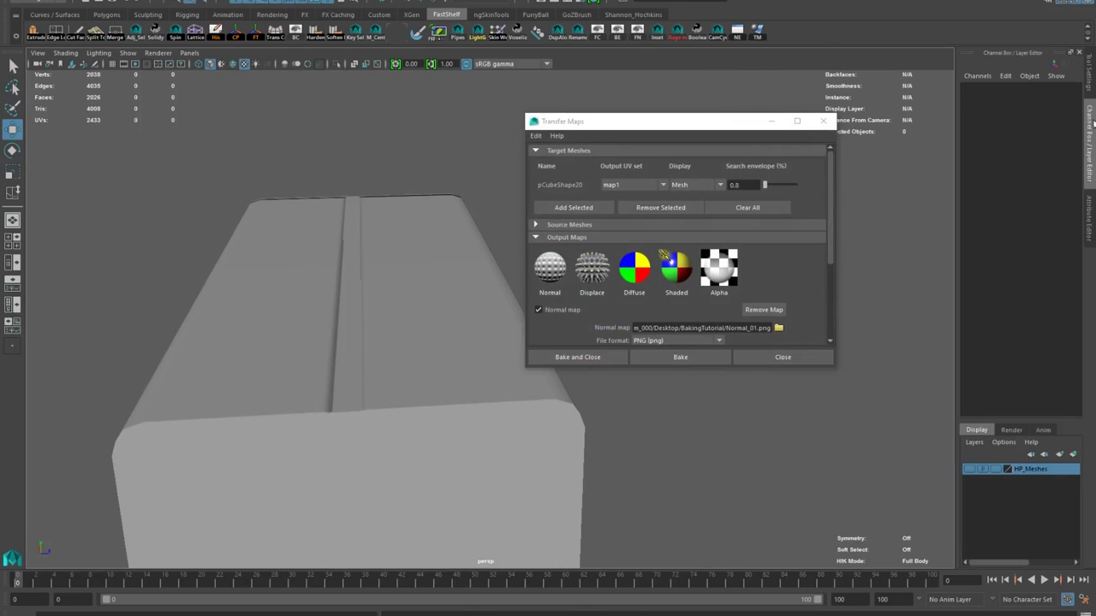
Toggle the HP_Meshes layer's visibility, and select the low-poly block to examine its baked rounded edge up close
left_click(968, 469)
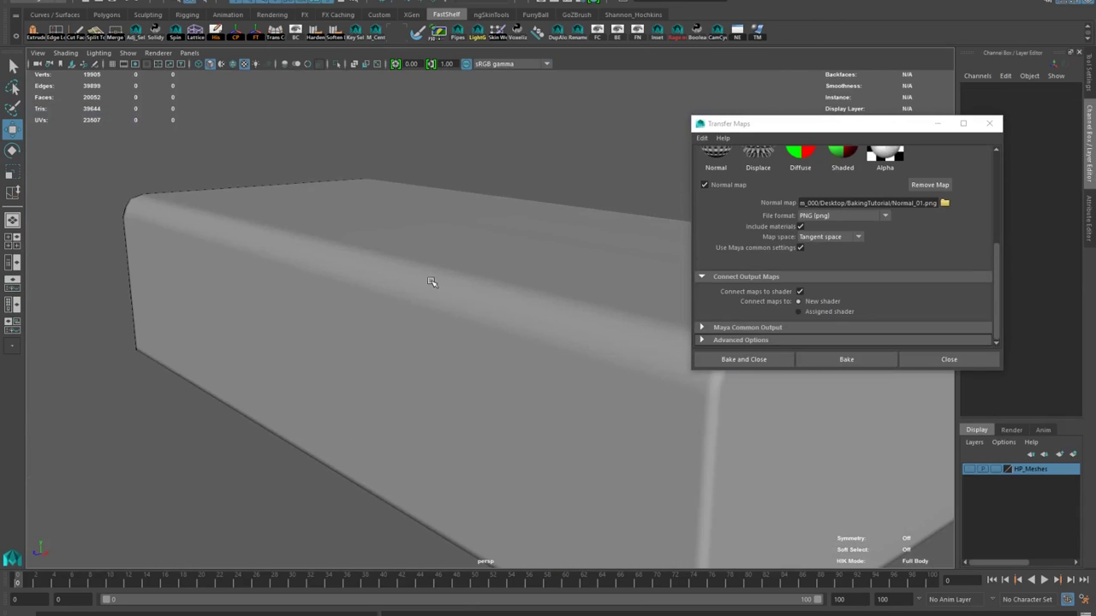
left_click(433, 282)
left_click_drag(432, 282, 348, 340, "alt")
left_click(276, 330)
left_click(488, 350)
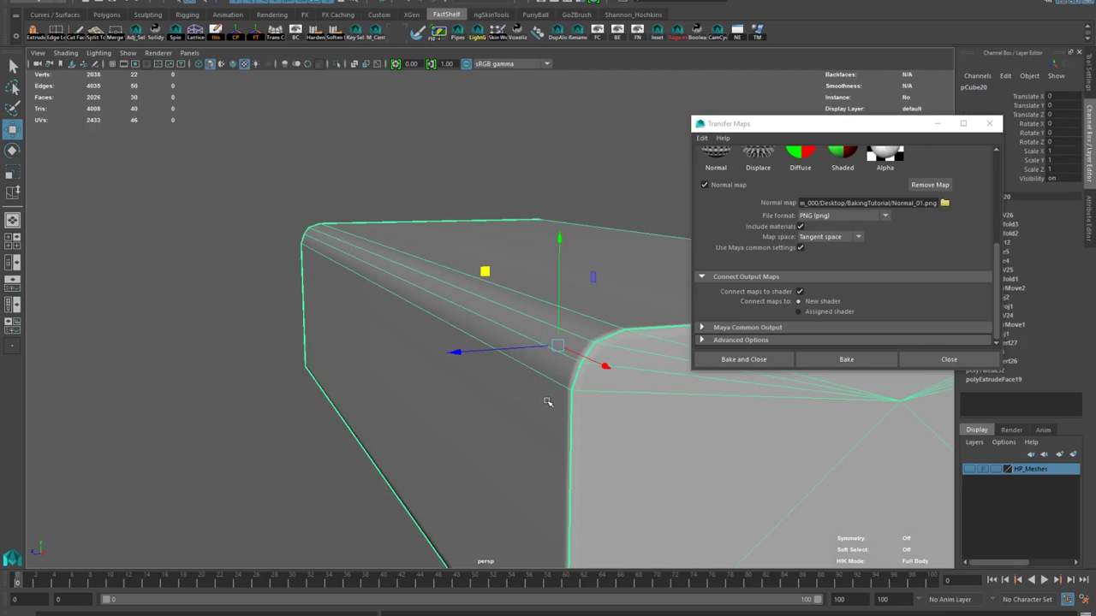
Examine the high-poly frame mesh's rounded corners, underside and recess up close, beside the baked low-poly block
middle_click_drag(558, 407, 489, 379, "alt")
left_click_drag(489, 380, 521, 372, "alt")
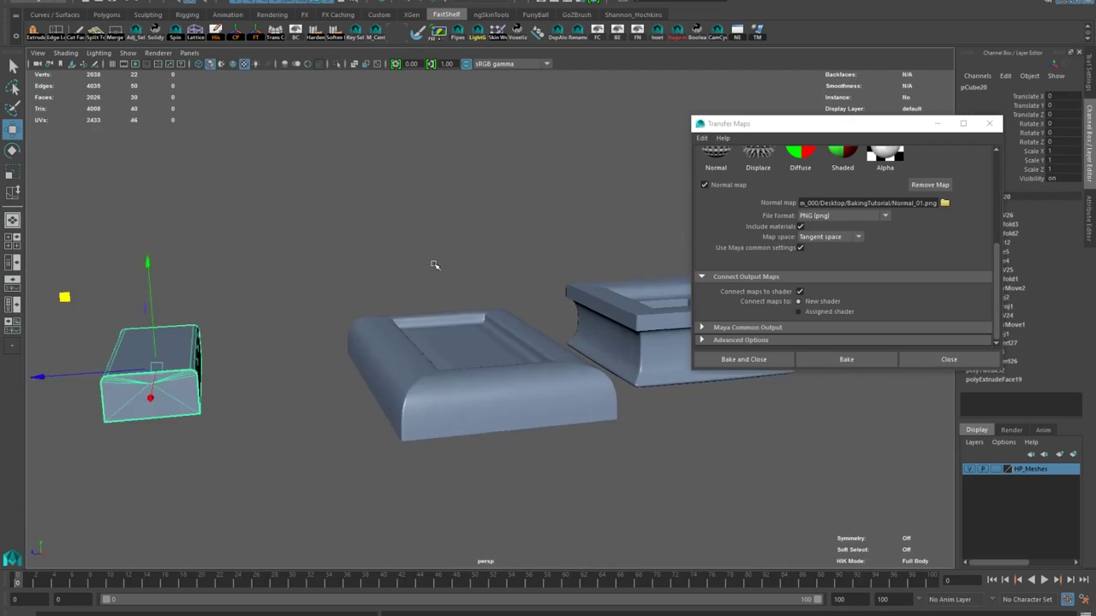
left_click_drag(435, 262, 487, 268, "alt")
scroll(486, 268, "up", 5)
middle_click_drag(487, 268, 511, 318, "alt")
left_click_drag(511, 317, 415, 310, "alt")
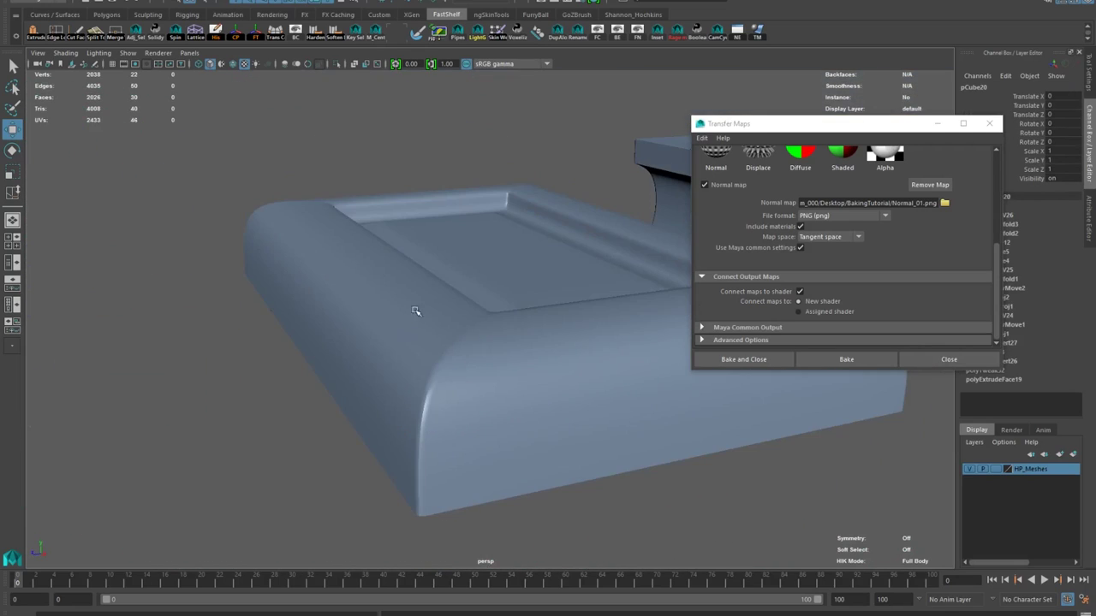
left_click_drag(378, 372, 416, 459, "alt")
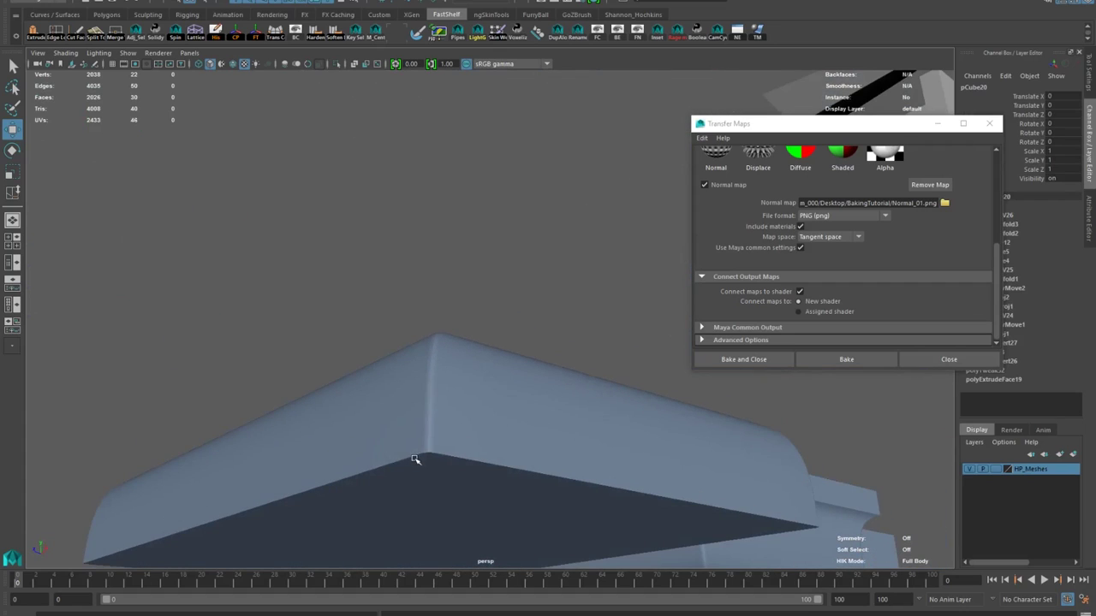
left_click_drag(482, 362, 471, 339, "alt")
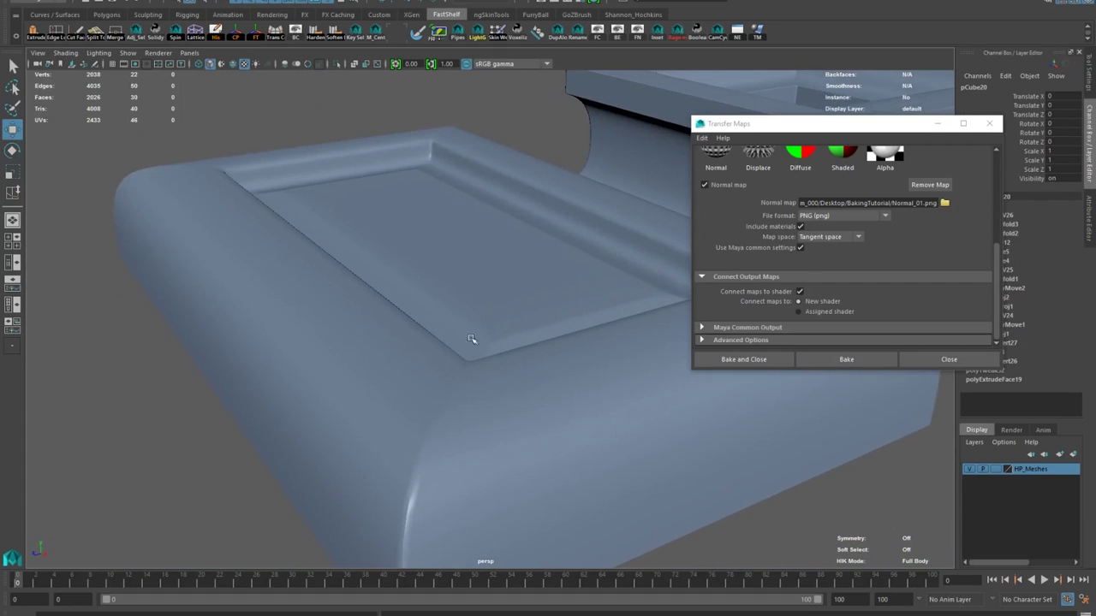
scroll(492, 397, "down", 6)
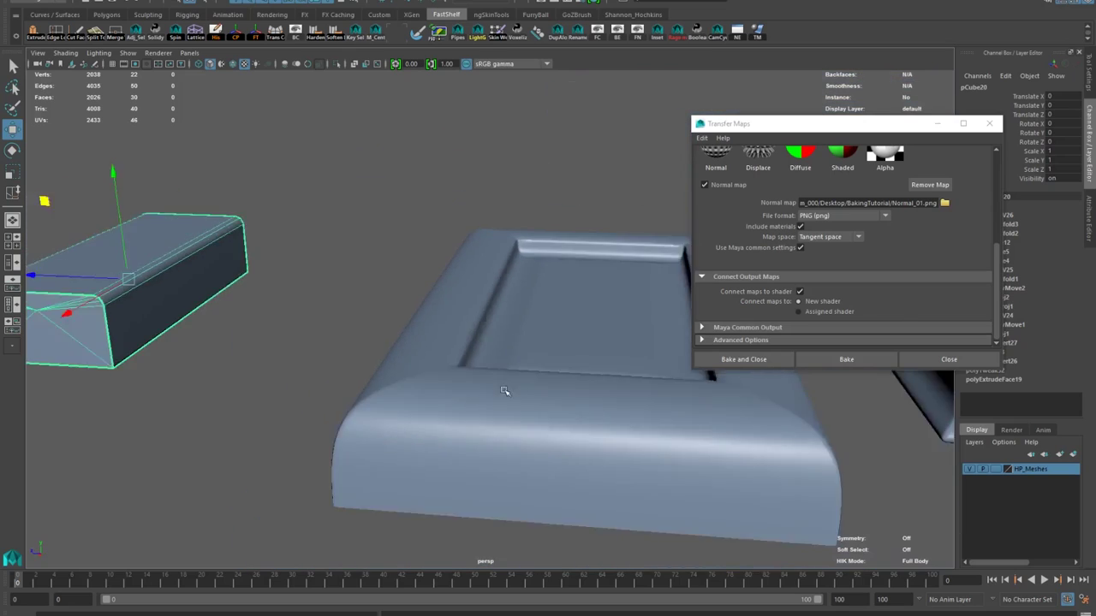
Bring the low-poly frame into the high-poly frame's position by setting its Translate Y to 0
right_click(523, 89, "shift")
left_click(1058, 106)
type("0")
key("Return")
scroll(416, 351, "up", 6)
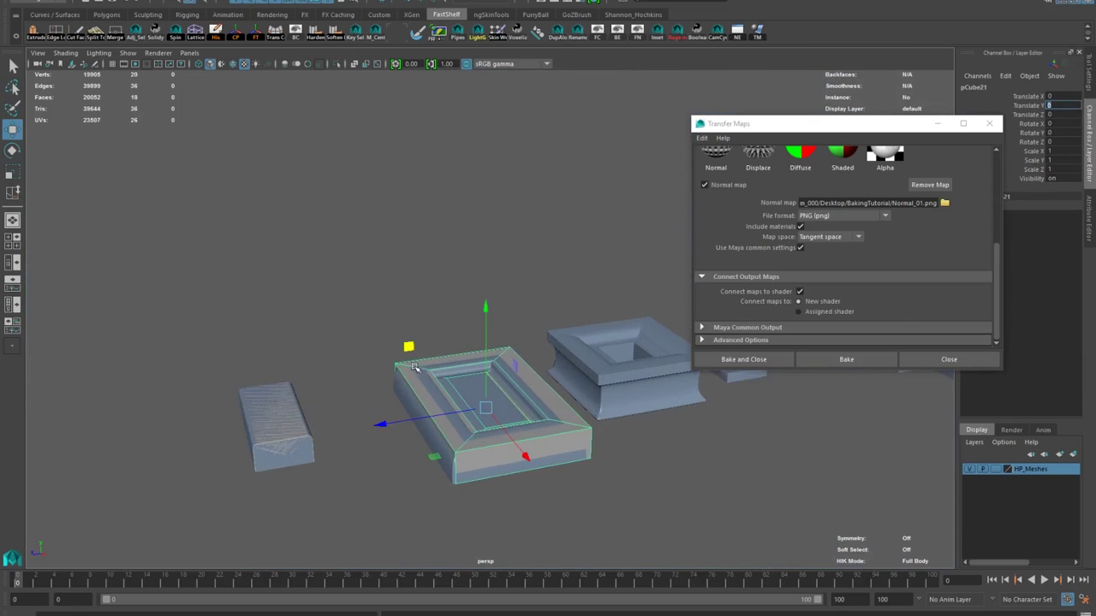
Select the low-poly and high-poly frames together and align them with the Align Tool
left_click_drag(417, 300, 432, 396, "alt")
left_click(465, 357)
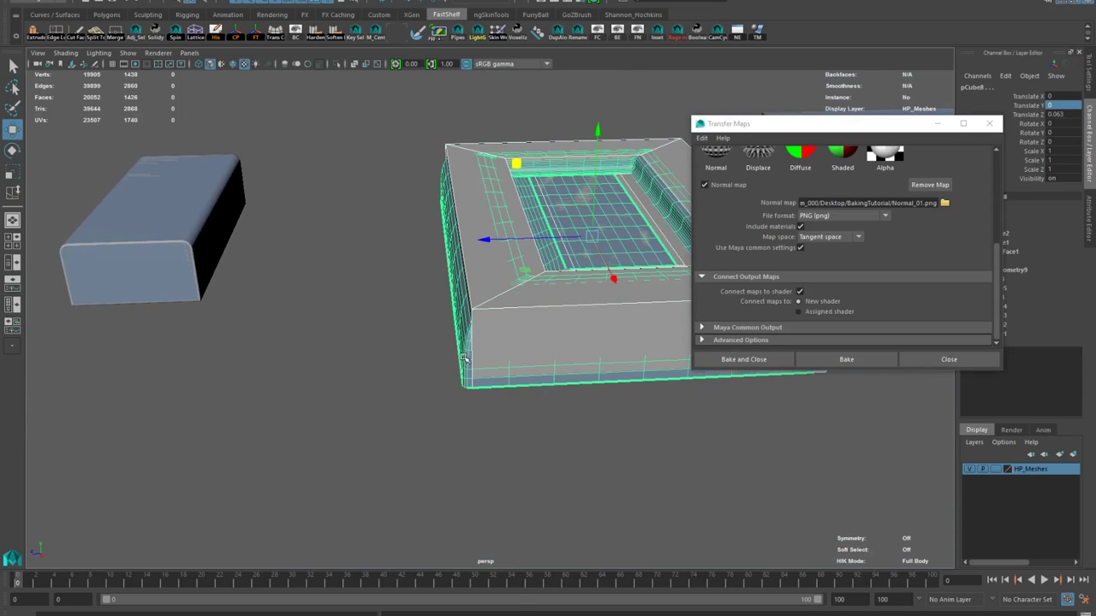
right_click(463, 358)
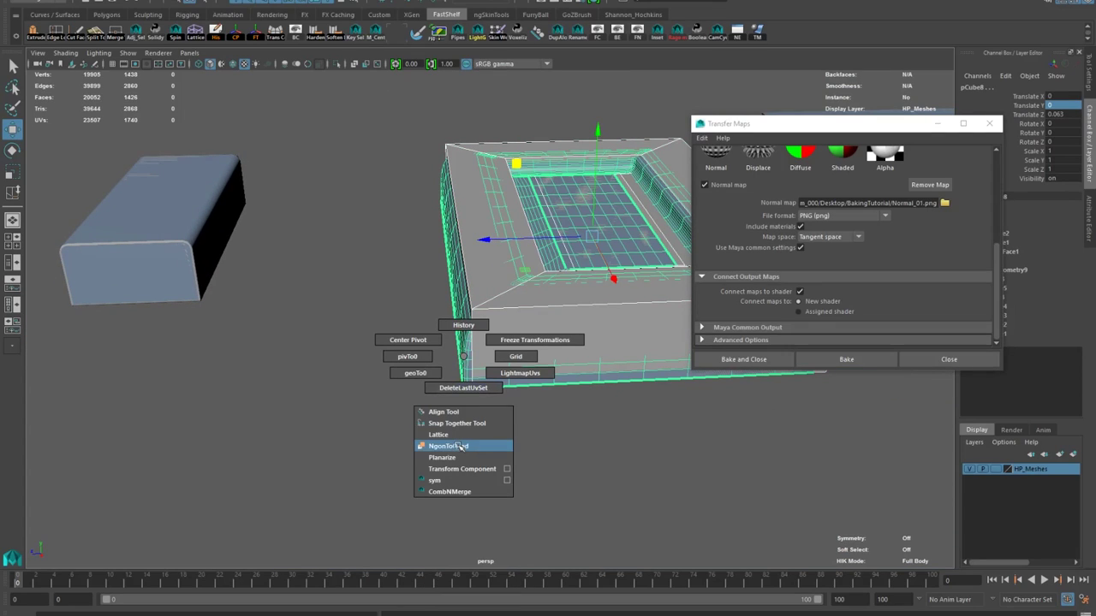
left_click(454, 412)
left_click_drag(453, 402, 514, 342, "alt")
scroll(447, 384, "down", 4)
mouse_move(467, 466)
left_mouse_down("alt")
mouse_move(528, 427)
mouse_move(522, 467)
left_mouse_up("alt")
left_click(497, 275)
key("w")
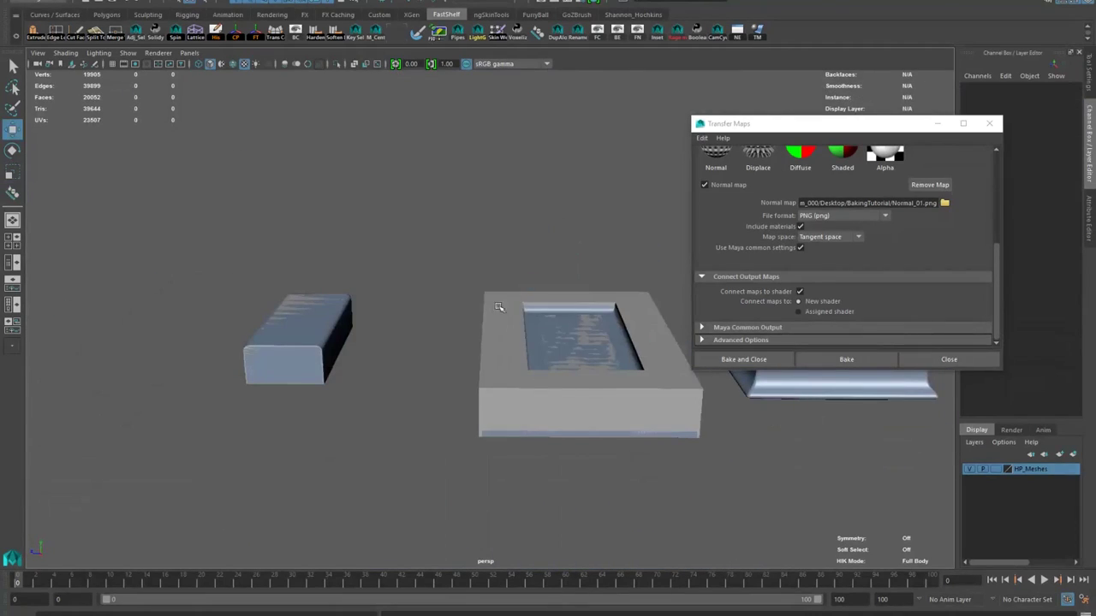
Turn on X-ray shading and examine how the low-poly frame encloses the high-poly frame
left_click(499, 309)
left_click_drag(499, 343, 479, 291, "alt")
left_click(354, 64)
scroll(486, 485, "up", 3)
left_click_drag(486, 484, 572, 304, "alt")
right_click_drag(551, 315, 453, 286, "alt")
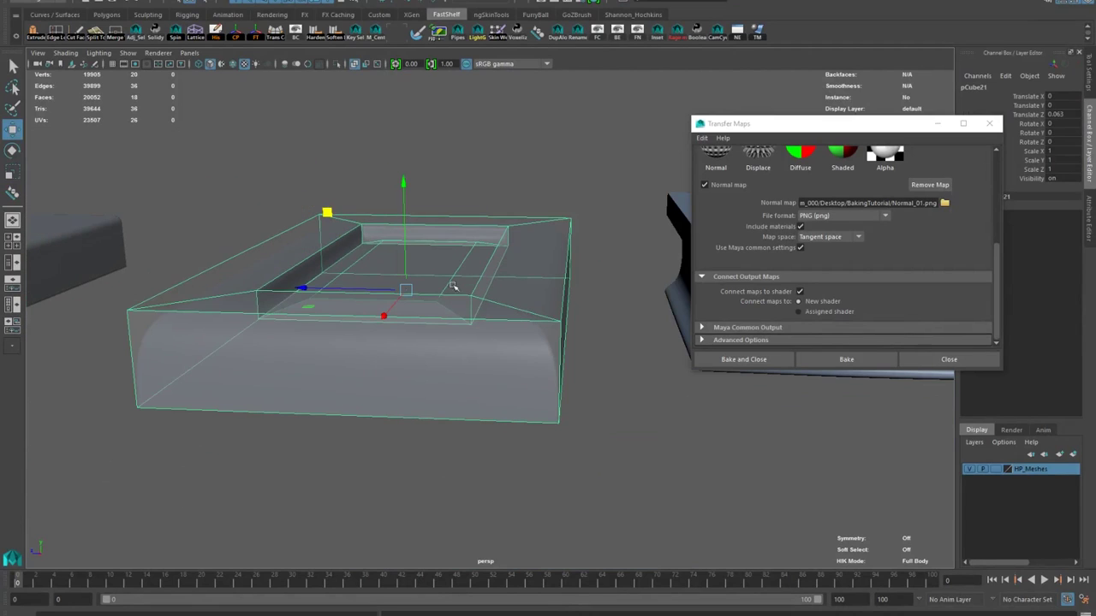
left_click_drag(362, 223, 399, 217, "alt")
left_click_drag(410, 268, 563, 393, "alt")
left_click_drag(437, 337, 478, 385, "alt")
Show the UV layout beside the perspective view and apply Automatic UV mapping to the low-poly frame
key("space")
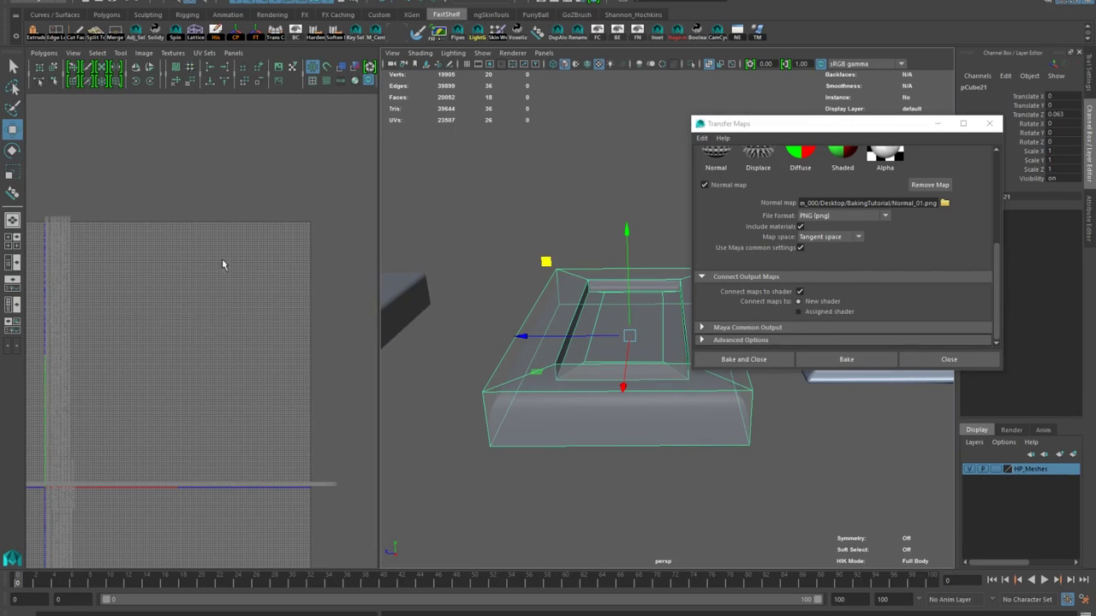
right_click(518, 352)
left_click(439, 1)
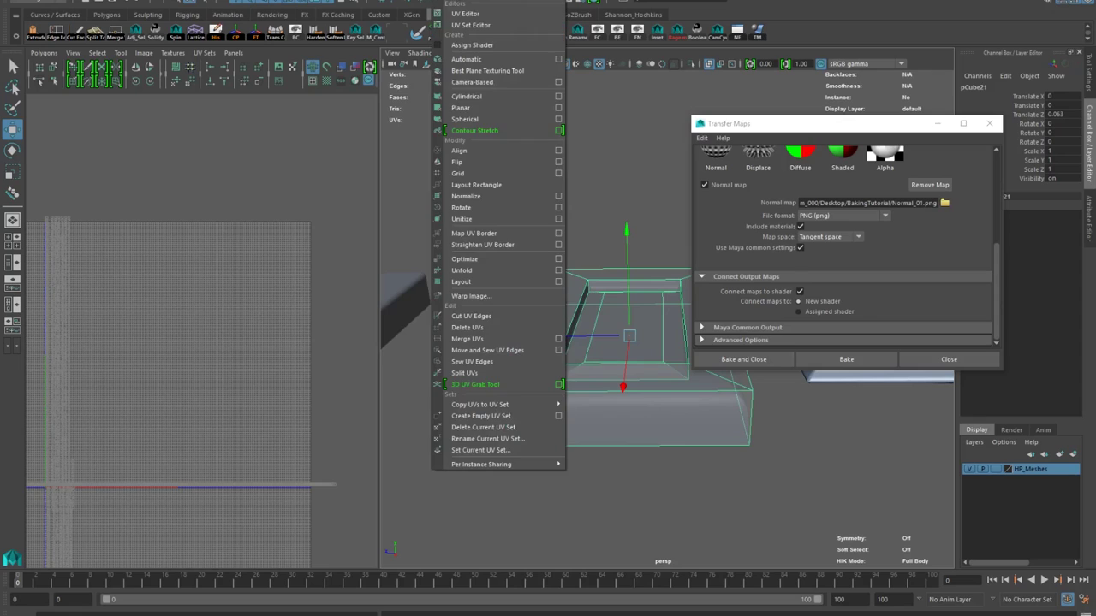
left_click(472, 60)
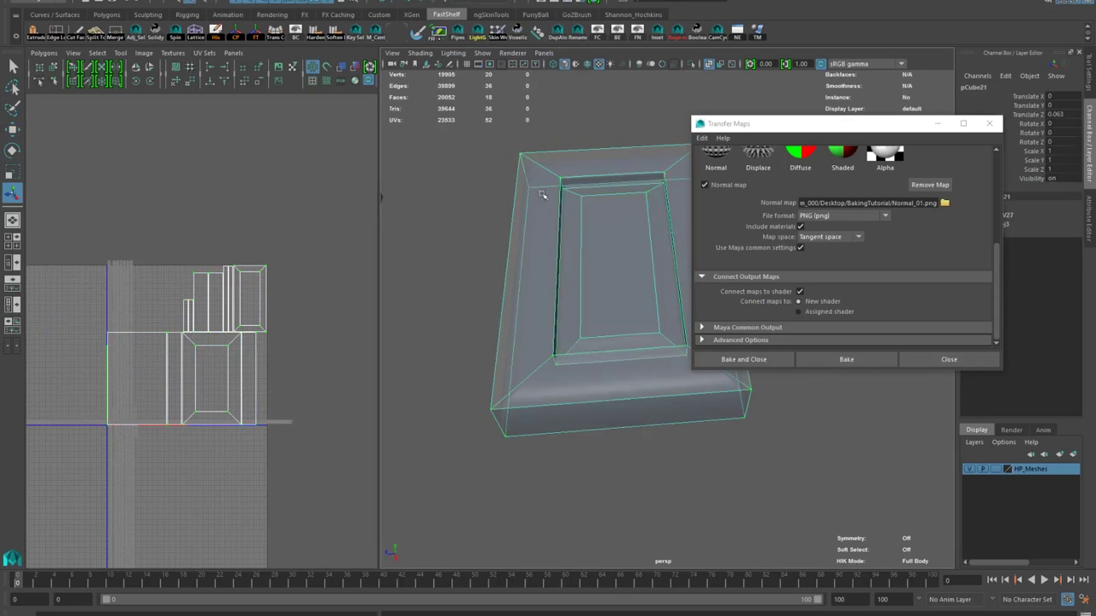
Set the low-poly frame as target mesh and the high-poly frame as source mesh, and bake the normal map Normal_02.png
scroll(752, 226, "up", 5)
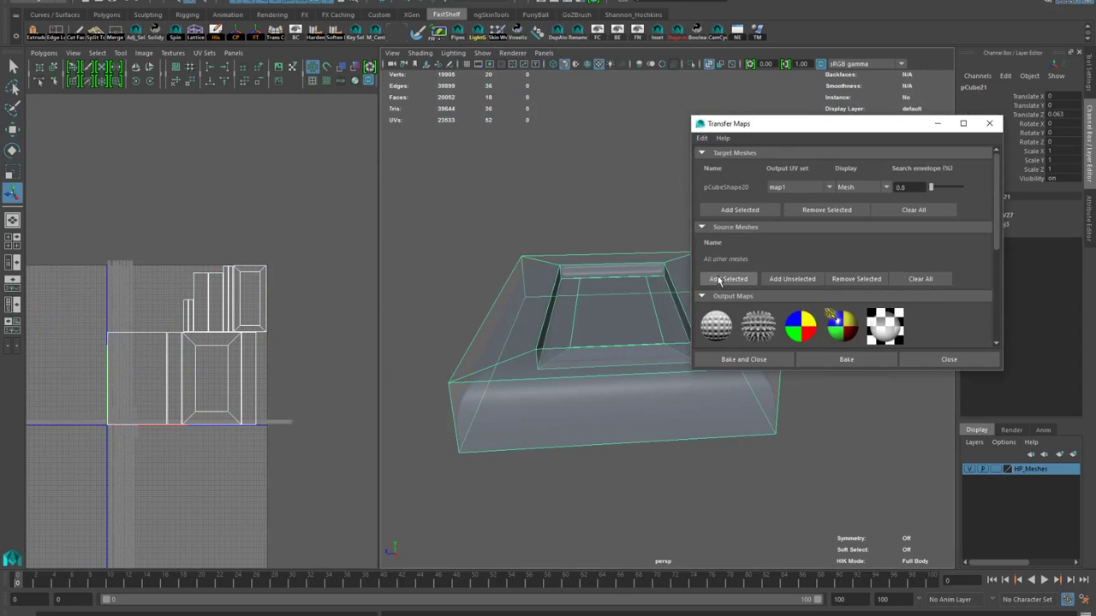
left_click(899, 216)
left_click(740, 210)
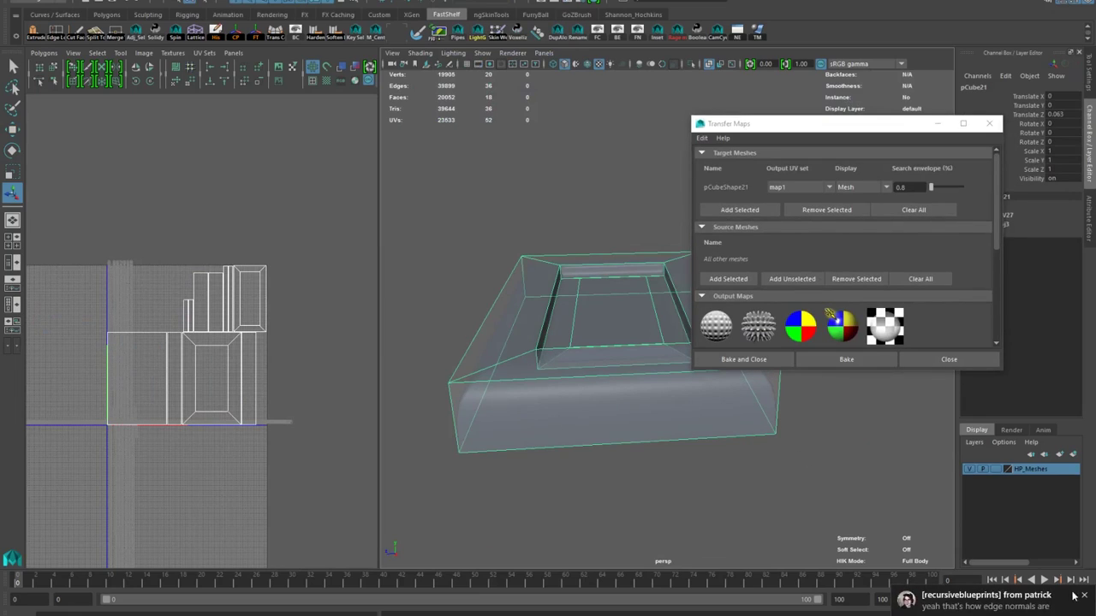
left_click(492, 294)
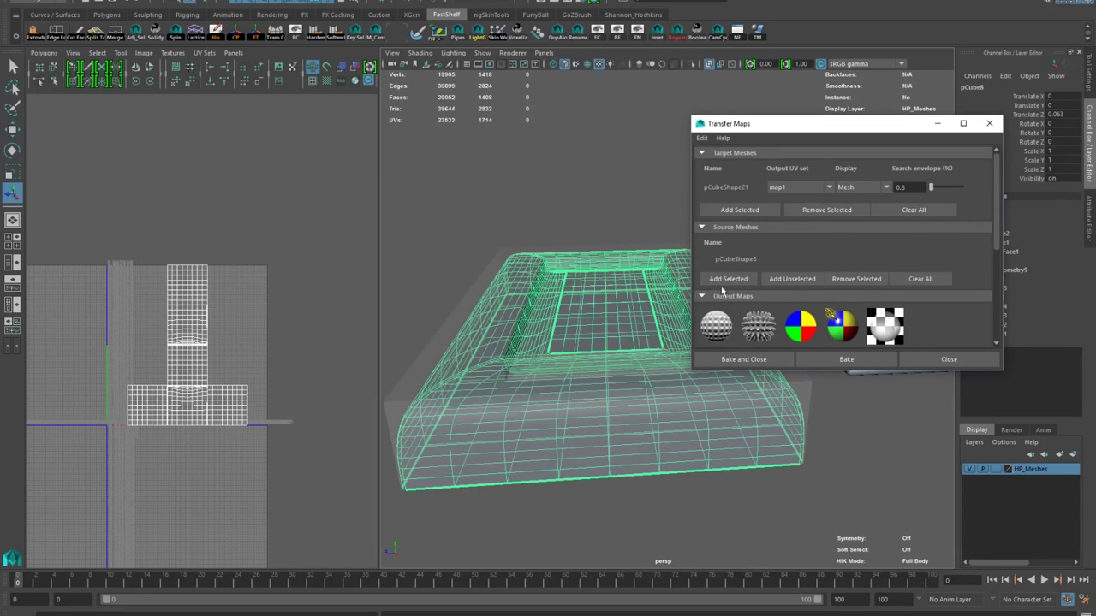
scroll(722, 291, "down", 5)
left_click(846, 360)
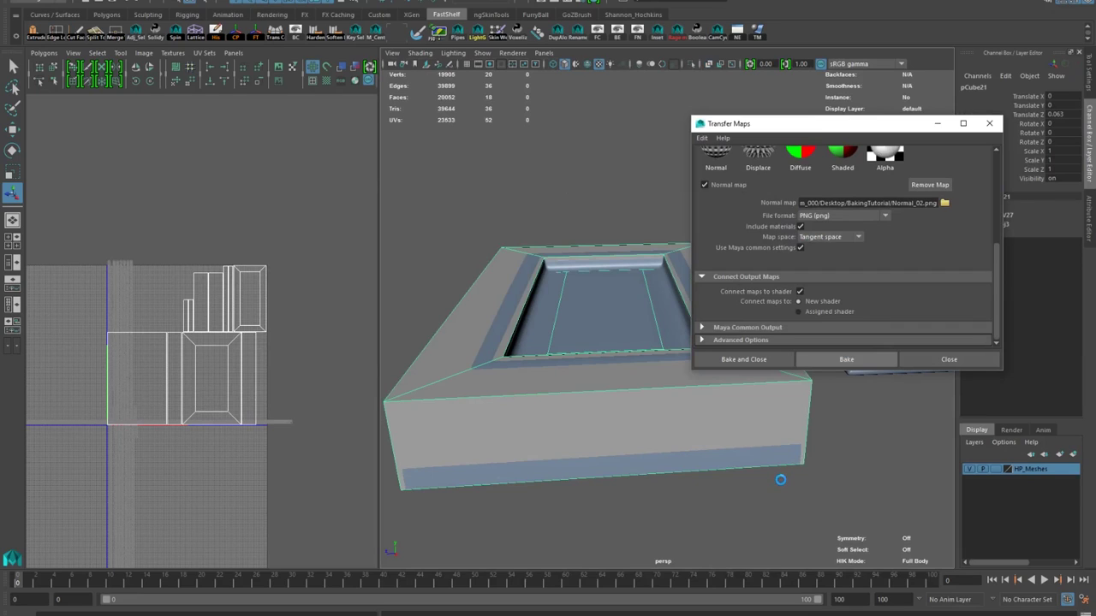
Hide the HP_Meshes layer and inspect the baked low-poly frame's corners and rounded edges from several angles
mouse_move(730, 444)
left_mouse_down("alt")
mouse_move(673, 460)
mouse_move(729, 433)
mouse_move(509, 414)
left_mouse_up("alt")
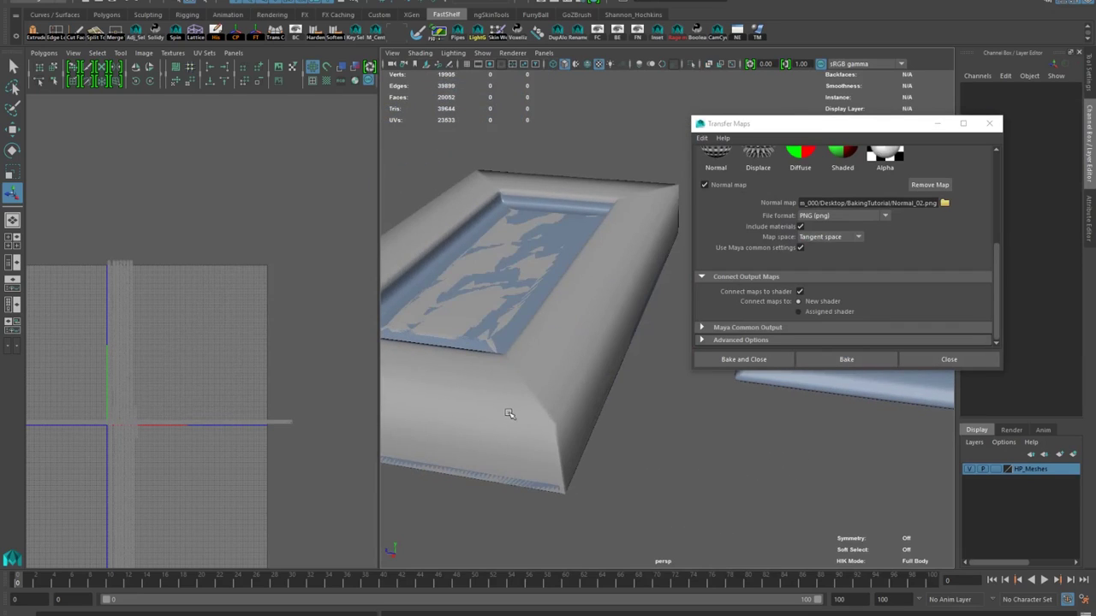
left_click(509, 414)
left_click(969, 470)
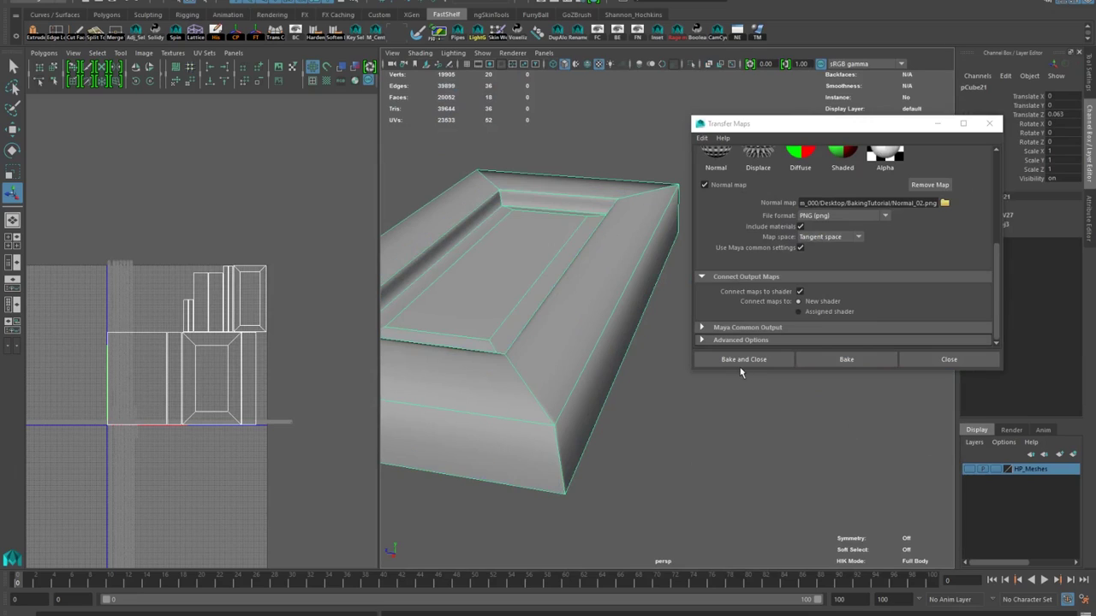
left_click(668, 419)
left_click_drag(668, 419, 570, 474, "alt")
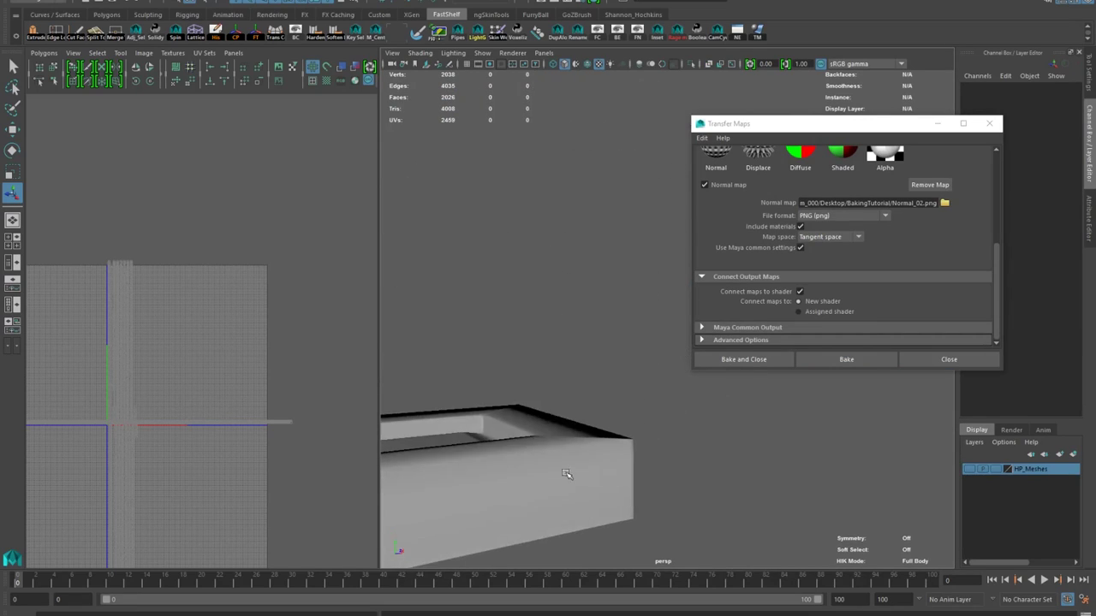
middle_click_drag(589, 440, 659, 436, "alt")
left_click_drag(660, 438, 562, 402, "alt")
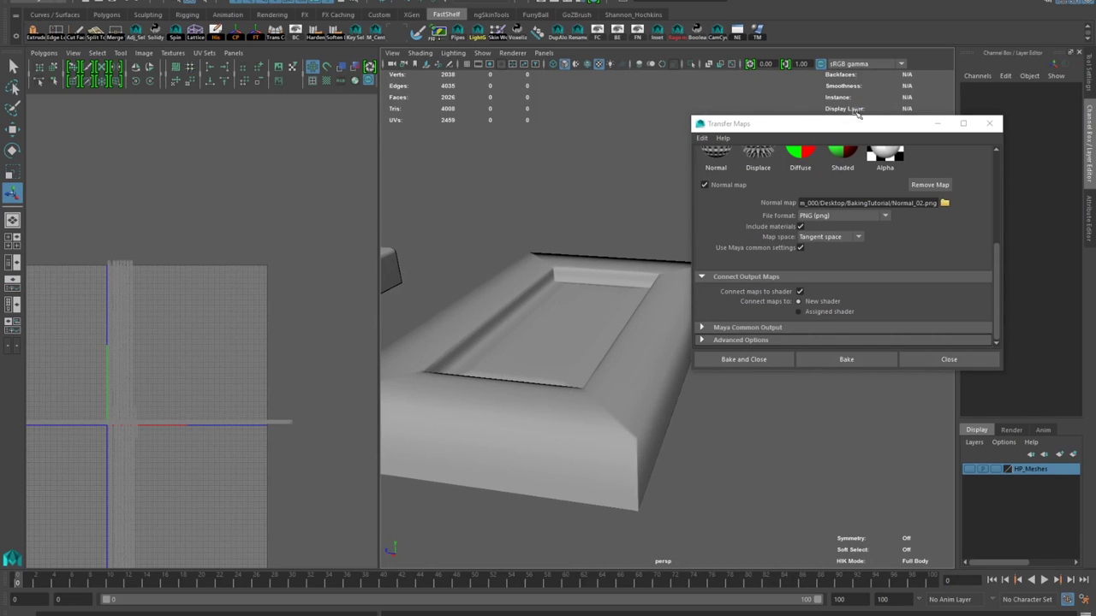
Show the HP_Meshes layer again and bevel the low-poly frame's outer top edge loop with a fraction of 0.5
key("space")
left_click_drag(515, 215, 548, 204, "alt")
left_click(969, 470)
left_click(531, 324)
right_click_drag(531, 321, 532, 292)
right_click_drag(400, 322, 402, 292)
double_click(396, 373)
right_click_drag(396, 377, 439, 381, "shift")
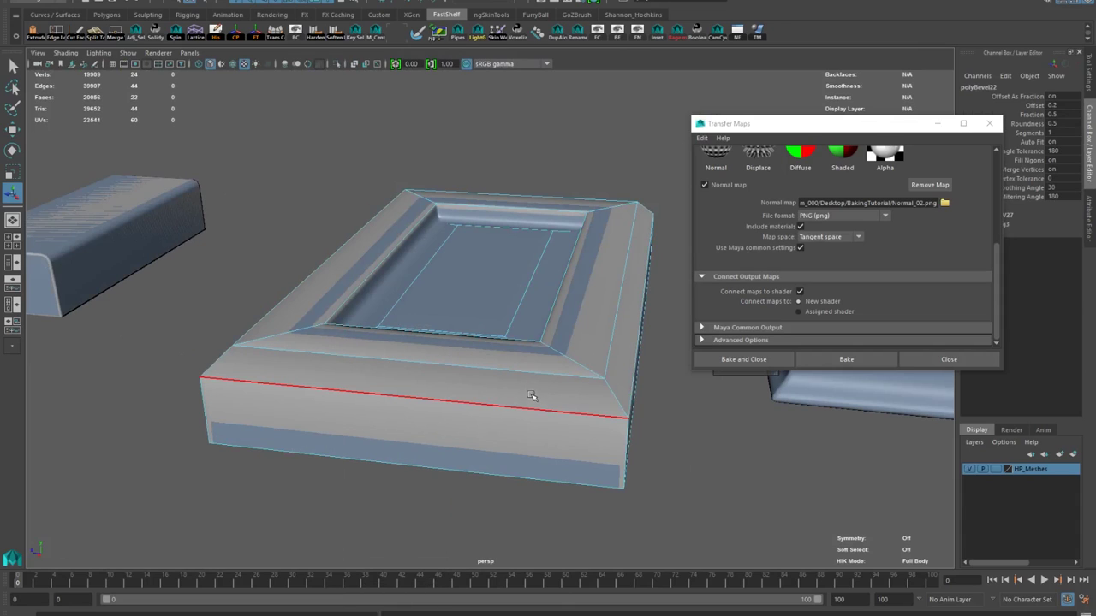
left_click_drag(531, 395, 550, 351, "alt")
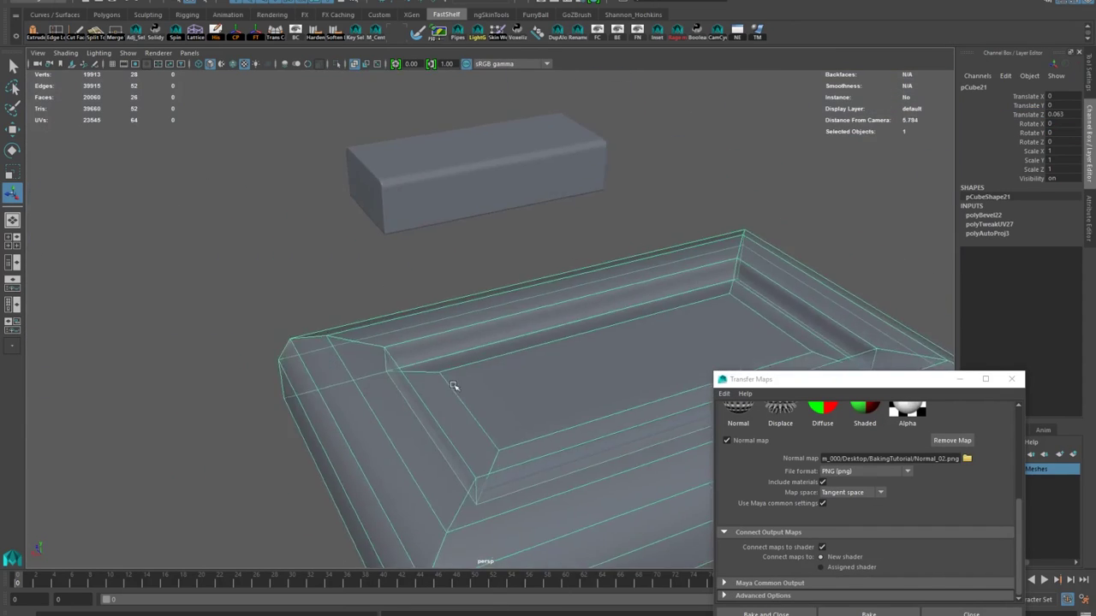
Isolate the low-poly frame in the viewport and select the edge loop around the bottom of its recess
left_click_drag(454, 386, 410, 115, "alt")
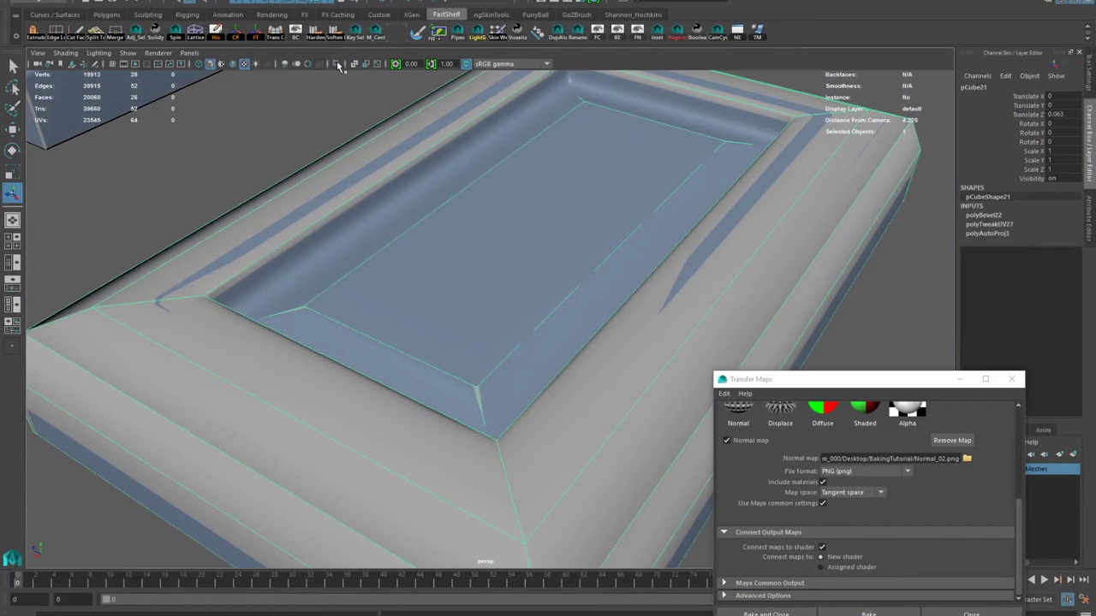
left_click(338, 65)
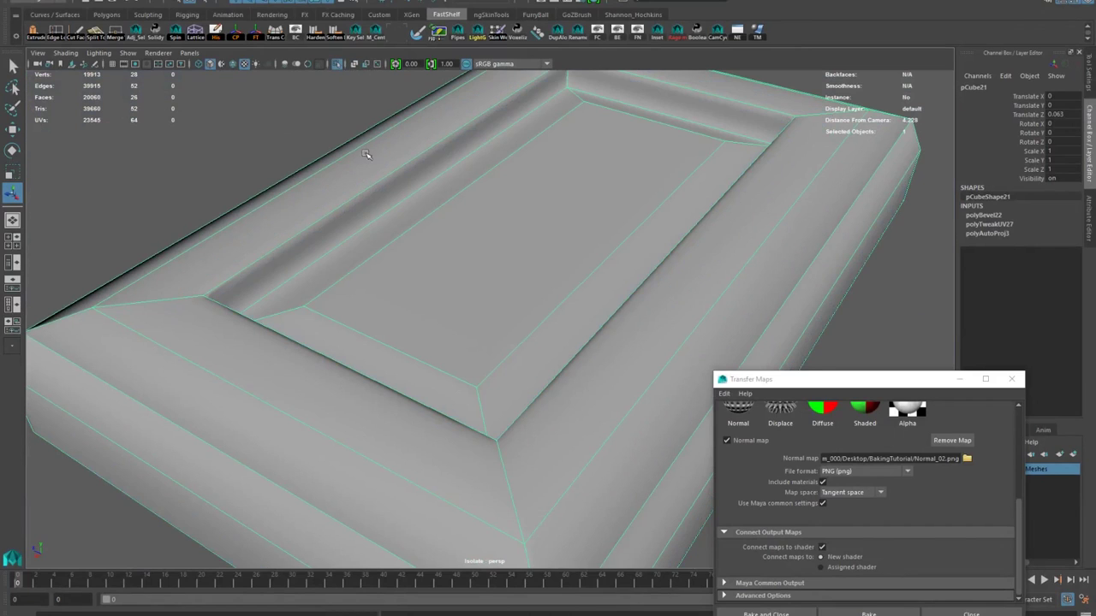
left_click_drag(445, 360, 587, 396, "alt")
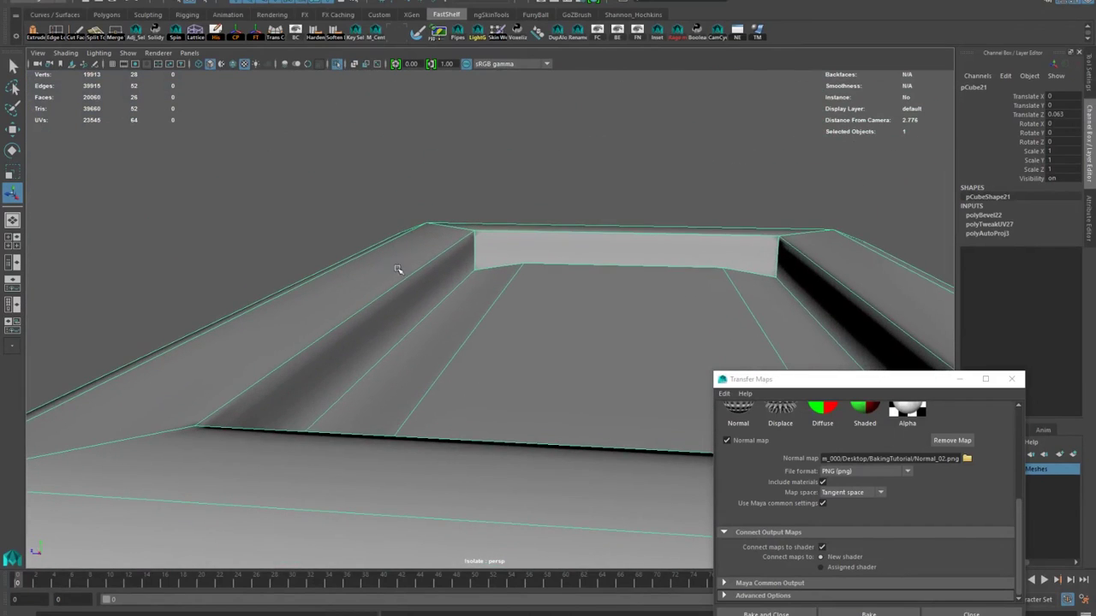
left_click_drag(396, 276, 438, 290, "alt")
right_click_drag(442, 291, 445, 226)
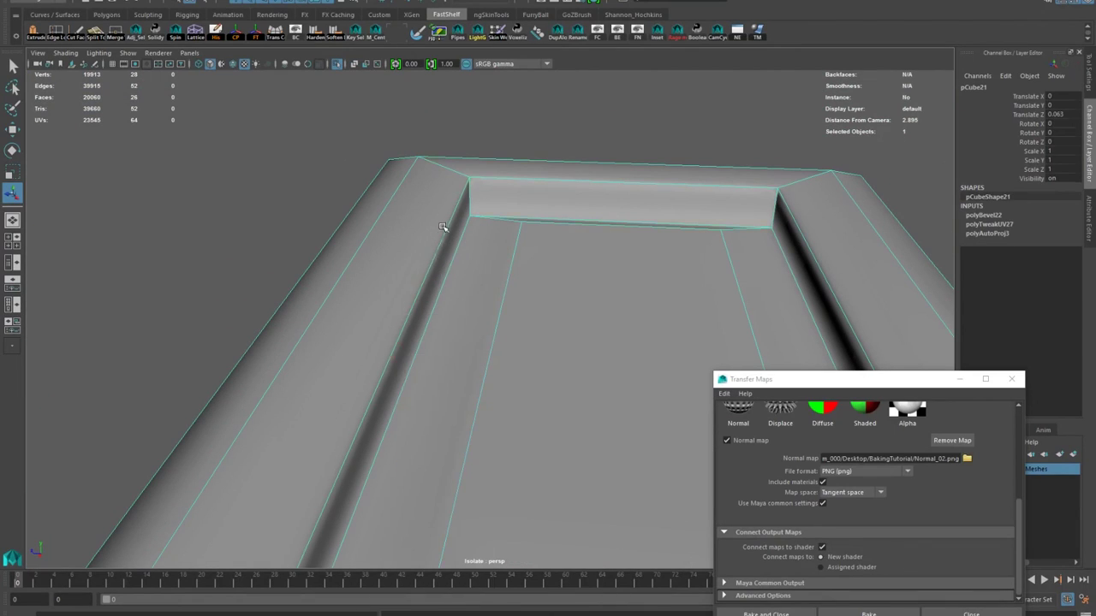
double_click(443, 277)
scroll(443, 277, "down", 3)
middle_click_drag(501, 341, 487, 287, "alt")
scroll(500, 298, "up", 2)
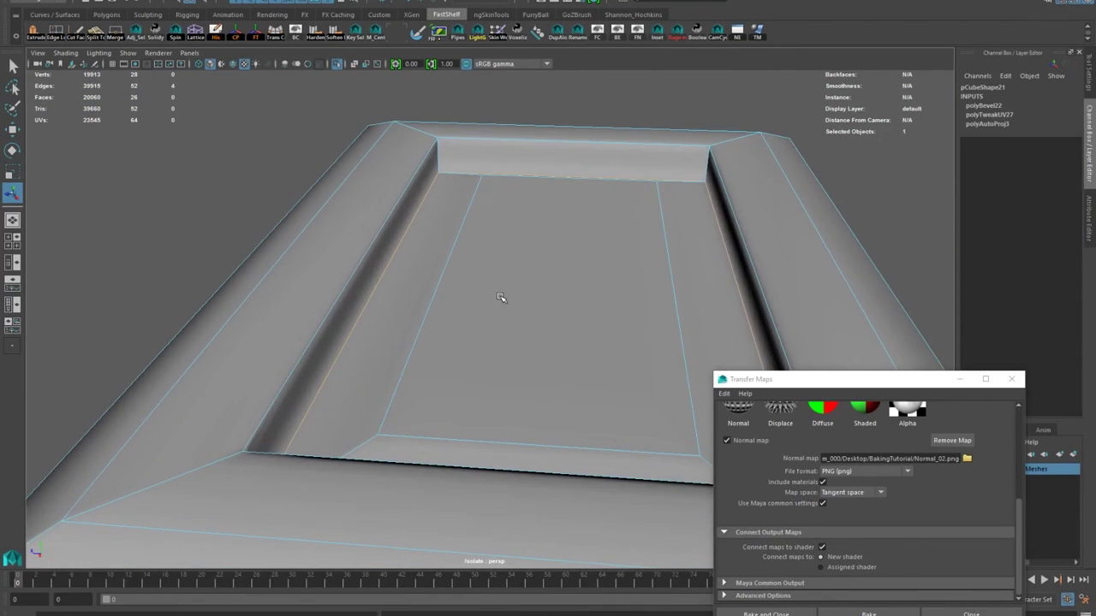
left_click_drag(471, 303, 372, 303, "alt")
Rebuild the beveled low-poly frame's UVs with automatic projection and Unfold, and lay out the resulting shells
key("space")
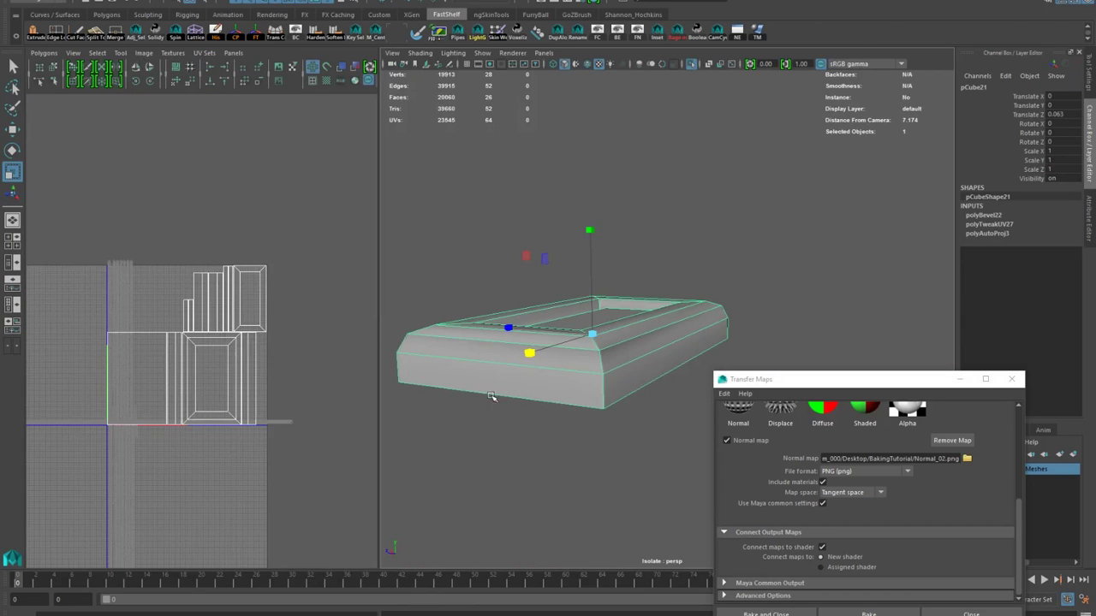
right_click_drag(249, 367, 177, 374, "shift")
left_click_drag(548, 291, 591, 377, "alt")
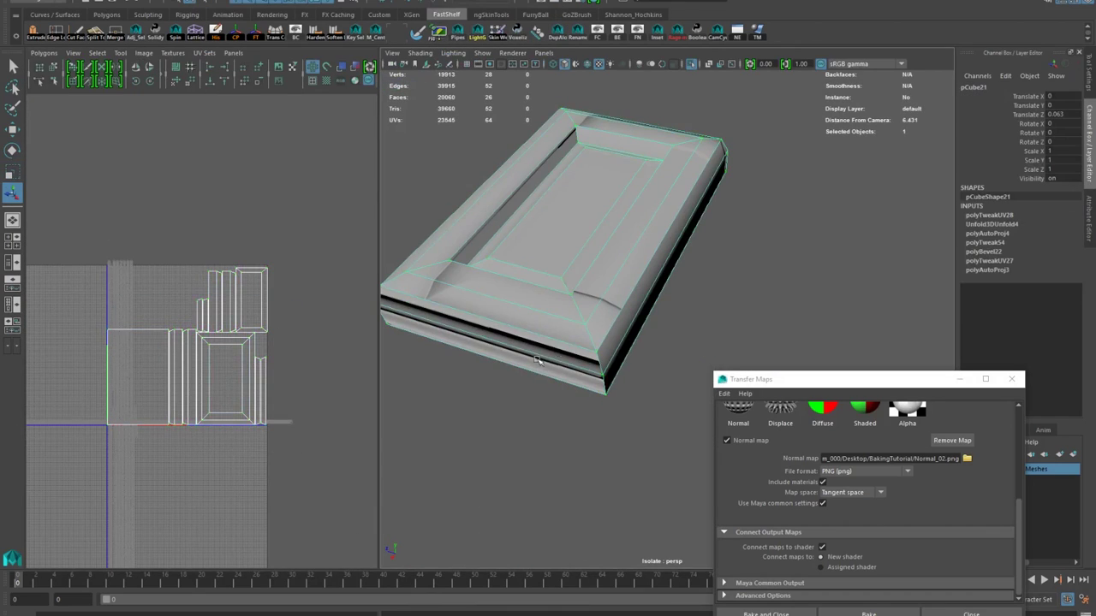
Bake the high-poly frame's normal map onto the beveled low-poly frame again
left_click_drag(843, 379, 870, 287)
left_click(680, 463)
left_click_drag(681, 463, 677, 385, "alt")
left_click(752, 504)
scroll(856, 429, "up", 4)
left_click(894, 523)
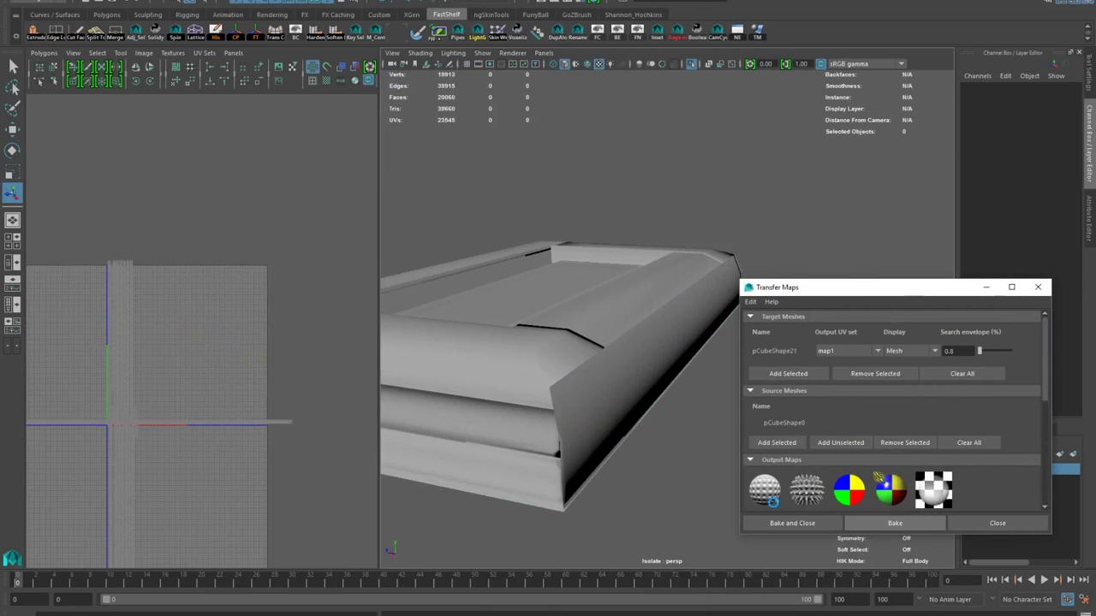
Leave isolated view and inspect the new bake on the low-poly frame's beveled edges and corners
left_click_drag(509, 390, 514, 326, "alt")
left_click(531, 342)
left_click(664, 66)
mouse_move(511, 208)
left_mouse_down("alt")
mouse_move(531, 248)
mouse_move(496, 291)
mouse_move(606, 402)
mouse_move(450, 480)
mouse_move(440, 335)
mouse_move(497, 348)
mouse_move(508, 424)
mouse_move(506, 350)
mouse_move(531, 416)
mouse_move(524, 502)
mouse_move(494, 366)
left_mouse_up("alt")
left_click(590, 163)
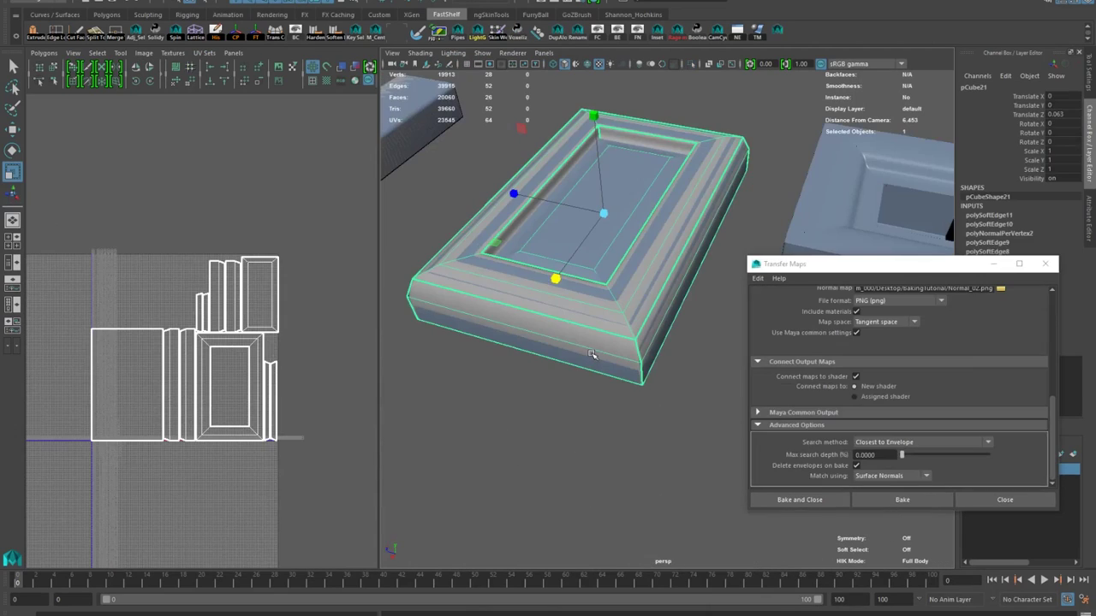
mouse_move(599, 460)
left_mouse_down("alt")
mouse_move(568, 445)
mouse_move(587, 475)
left_mouse_up("alt")
right_click_drag(588, 474, 506, 369, "alt")
left_click(506, 369)
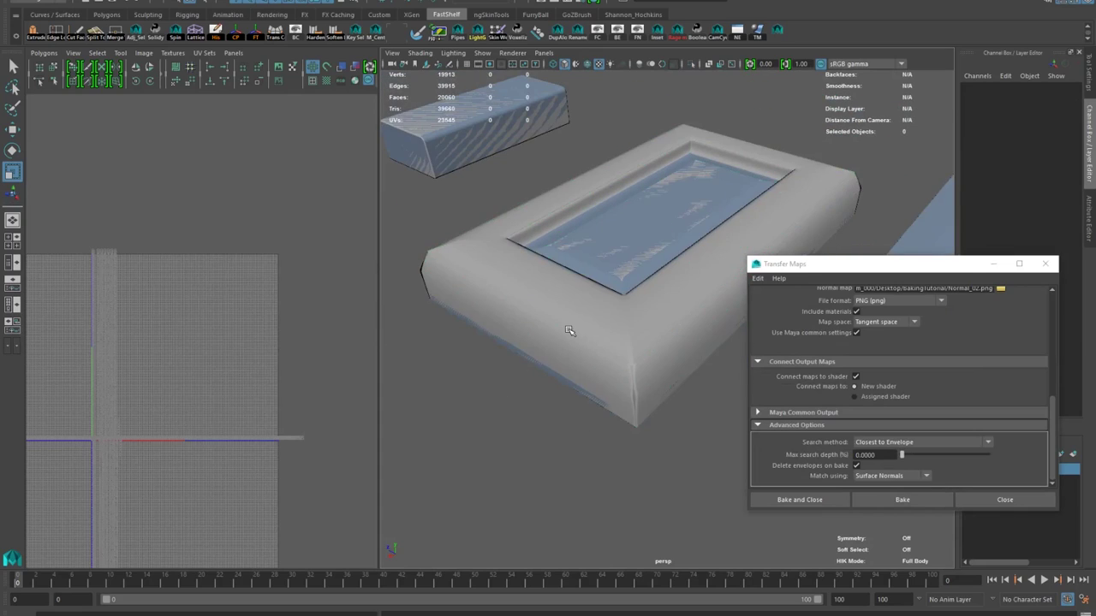
Change the low-poly frame's edge softness, and Move and Sew the UVs along its top face's outer edge loop
left_click(574, 304)
right_click_drag(574, 304, 582, 364, "shift")
left_click_drag(522, 420, 538, 382, "alt")
right_click_drag(543, 323, 543, 291)
right_click_drag(565, 317, 659, 355, "alt")
double_click(667, 356)
left_click_drag(667, 356, 636, 365, "alt")
right_click_drag(176, 247, 142, 269, "shift")
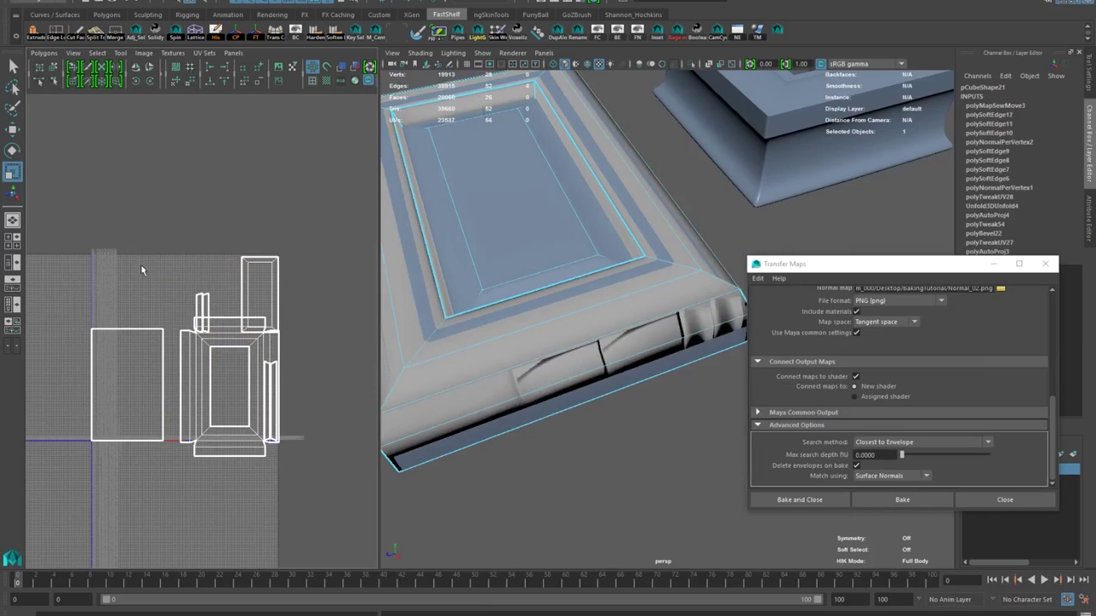
Select another edge loop on the low-poly frame, change its edge softness, and return the frame to object mode
left_click_drag(514, 342, 582, 411, "alt")
left_click(566, 65)
double_click(563, 390)
right_click_drag(582, 411, 477, 428, "alt")
left_click_drag(478, 428, 513, 382, "alt")
right_click_drag(513, 382, 455, 399, "shift")
left_click_drag(531, 377, 580, 386, "alt")
right_click_drag(580, 386, 629, 309)
left_click_drag(591, 317, 631, 323, "alt")
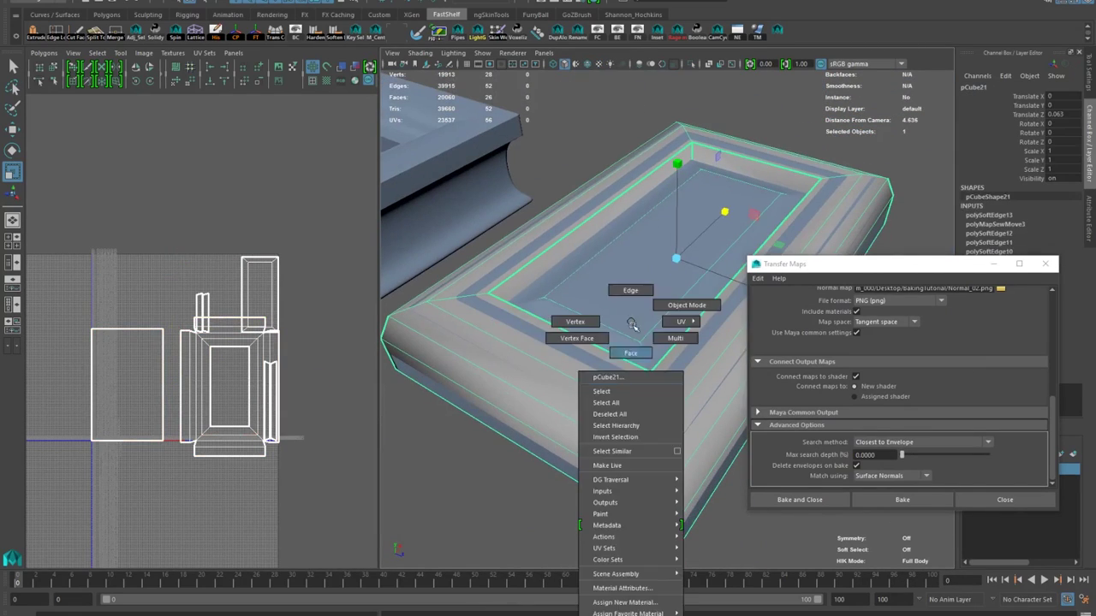
Select the edges running down the low-poly frame's four outer corners and cut the UVs along them
right_click_drag(631, 323, 631, 292)
double_click(658, 392)
double_click(473, 291, "shift")
double_click(518, 332, "shift")
left_click_drag(473, 291, 591, 317, "alt")
double_click(514, 344, "shift")
left_click_drag(514, 344, 501, 369, "alt")
right_click_drag(193, 345, 246, 346, "shift")
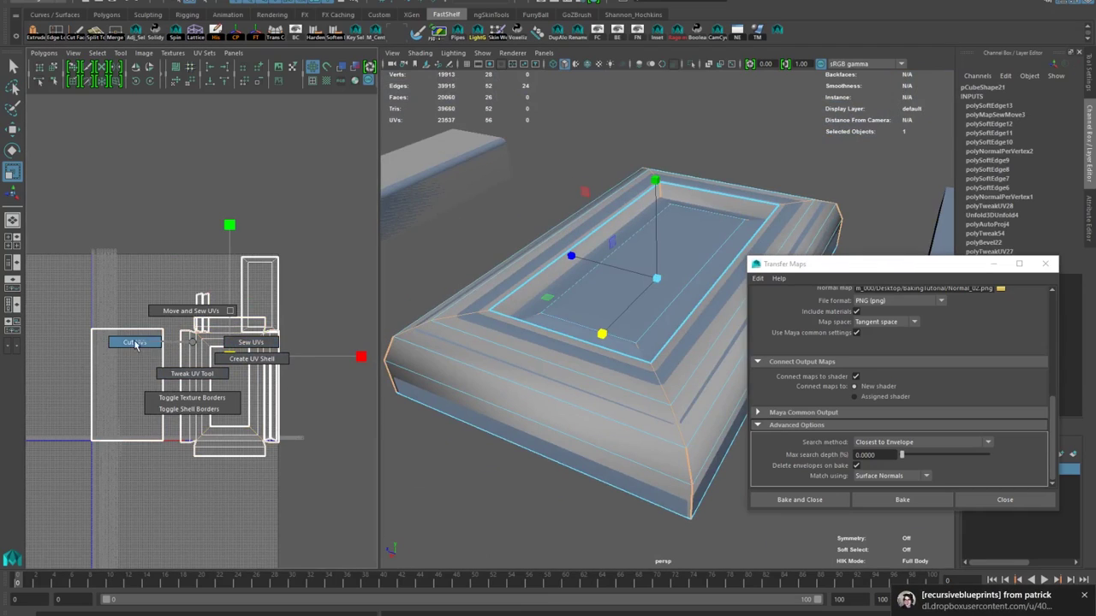
right_click_drag(134, 344, 135, 343, "shift")
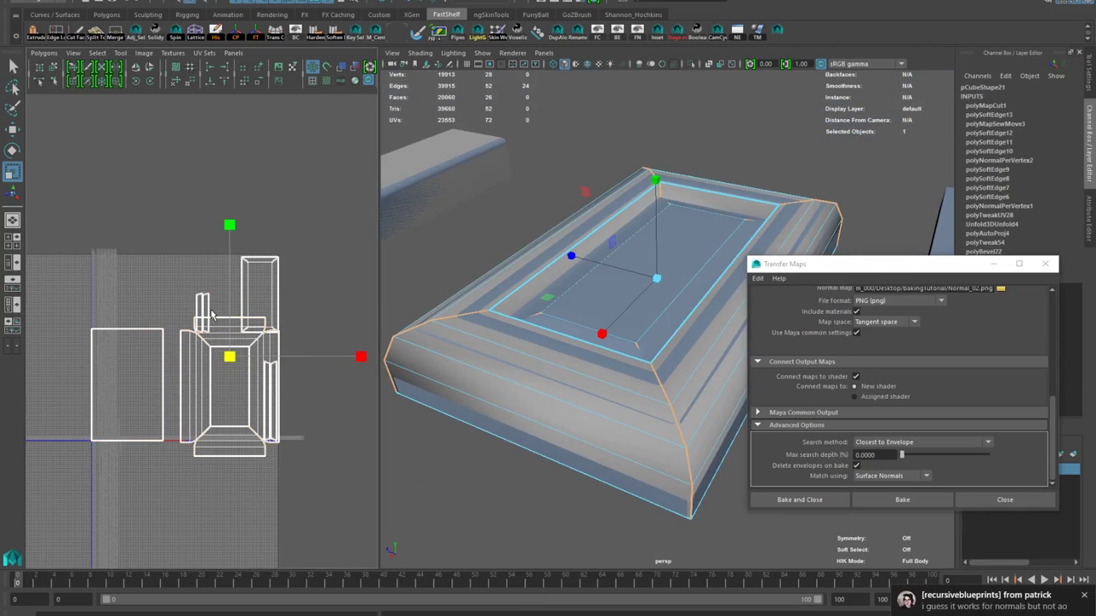
right_click_drag(212, 316, 212, 316, "shift")
Change the edge softness of the selected corner edges on the low-poly frame
middle_click_drag(491, 435, 496, 433, "alt")
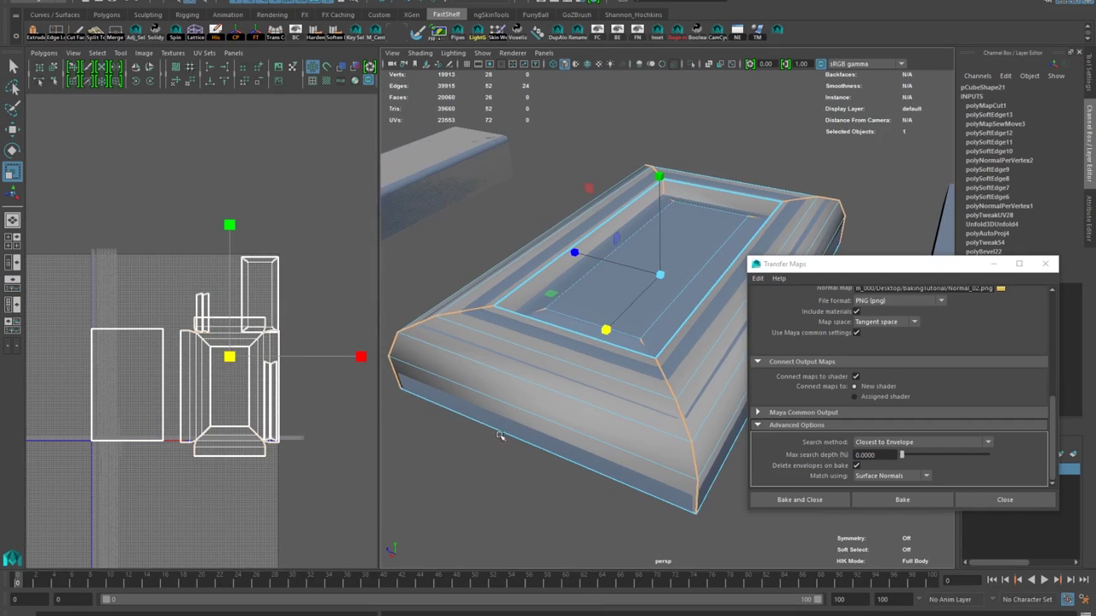
right_click_drag(457, 313, 560, 347, "shift")
right_click_drag(418, 326, 475, 345, "shift")
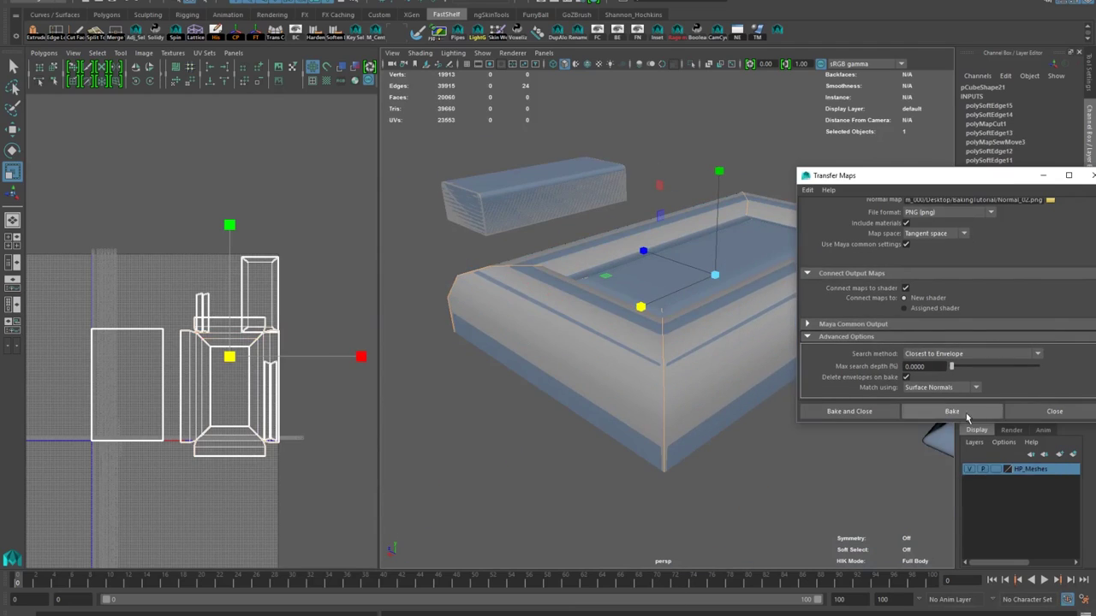
right_click_drag(514, 368, 557, 384, "alt")
mouse_move(558, 384)
left_mouse_down("alt")
mouse_move(657, 401)
mouse_move(548, 390)
left_mouse_up("alt")
Select further edges on the low-poly frame and change their edge softness
right_click_drag(546, 392, 548, 355)
left_click(567, 384)
left_click_drag(568, 385, 651, 407, "alt")
left_click(548, 329, "shift")
left_click_drag(582, 256, 542, 232, "alt")
Unfold and lay out the low-poly frame's UVs, and return the frame to object mode
right_click_drag(208, 318, 208, 342, "shift")
right_click_drag(566, 321, 625, 306)
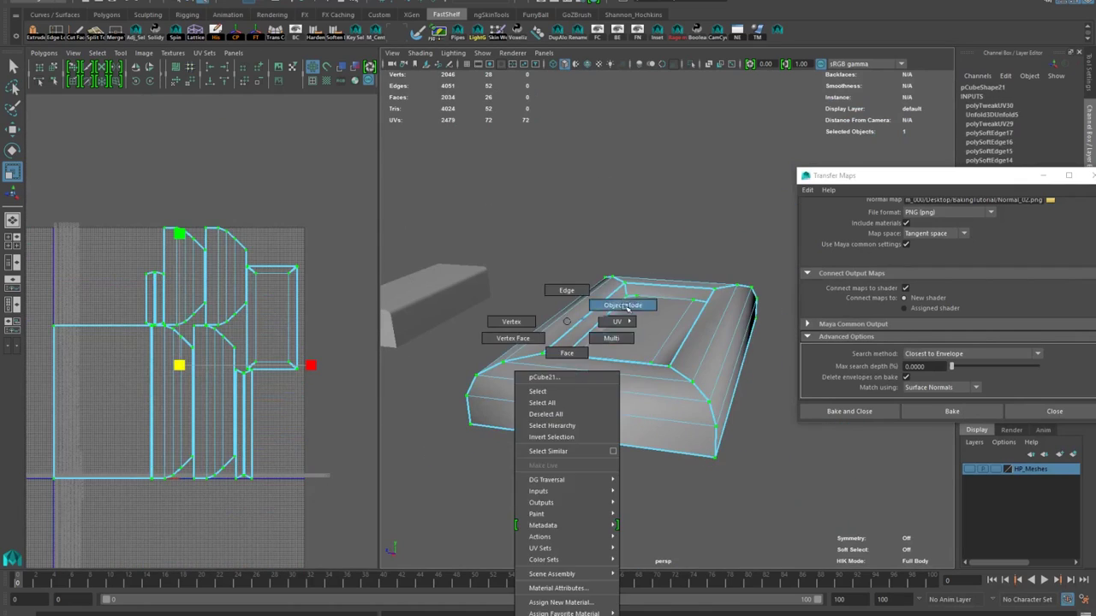
left_click(554, 438)
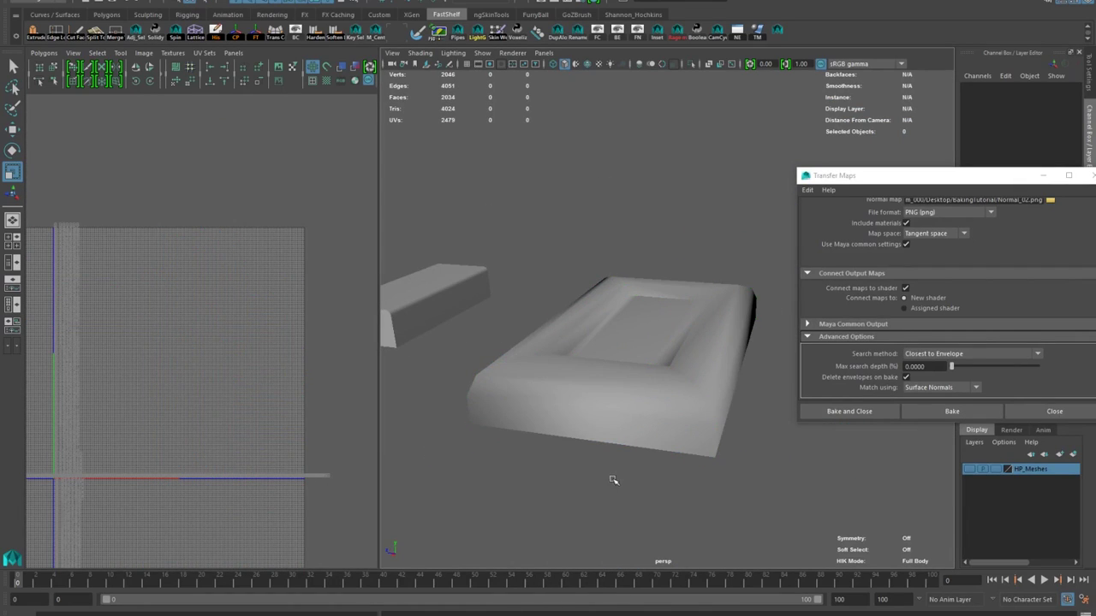
Move and Sew the UVs along the frame's top edge loops, then unfold and lay out the resulting shells
left_click(613, 411)
left_click_drag(613, 411, 665, 427, "alt")
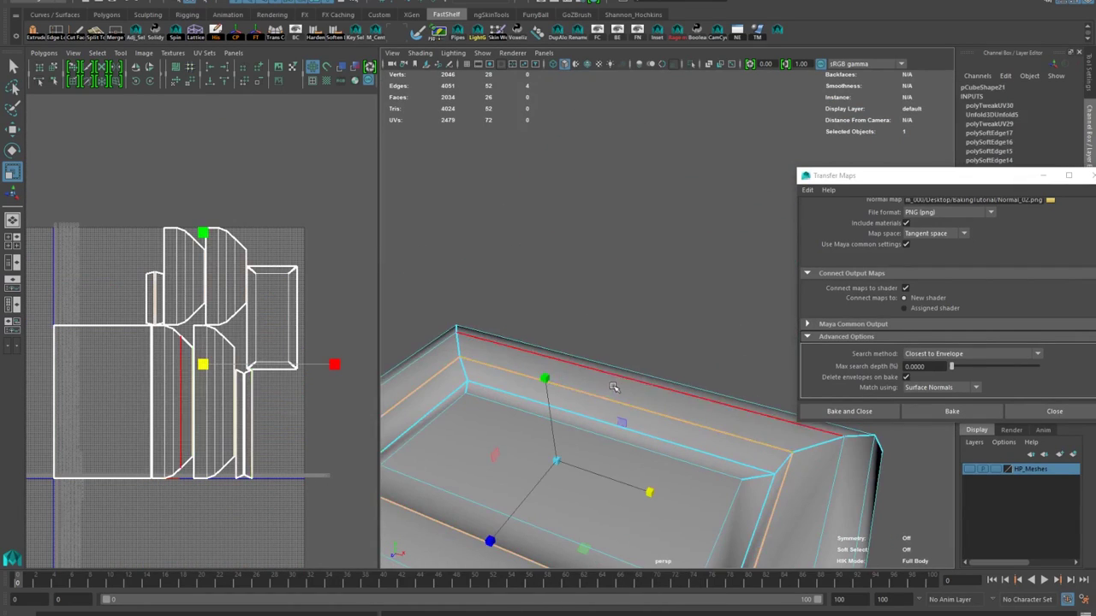
right_click_drag(568, 403, 568, 403, "shift")
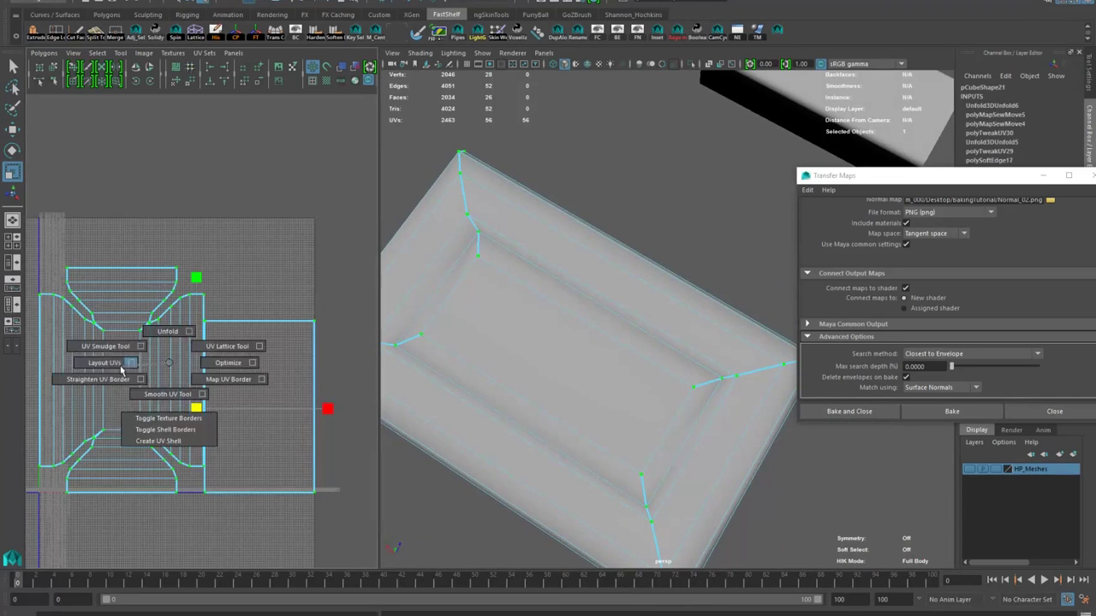
left_click(215, 345)
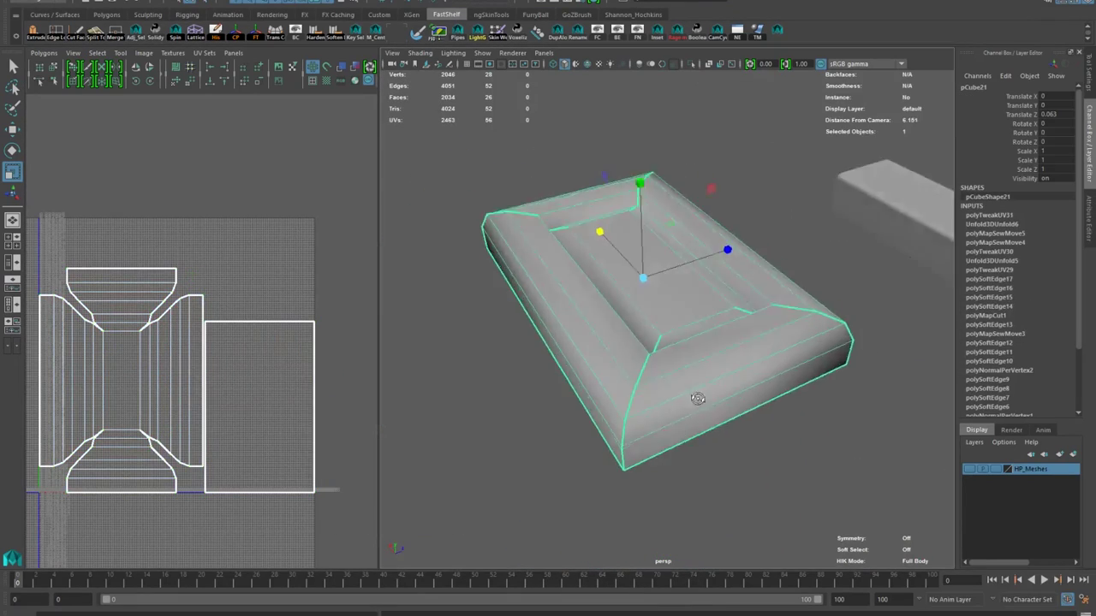
Inspect the shading on the low-poly frame's sides and corners
left_click_drag(697, 399, 809, 368, "alt")
left_click(741, 375)
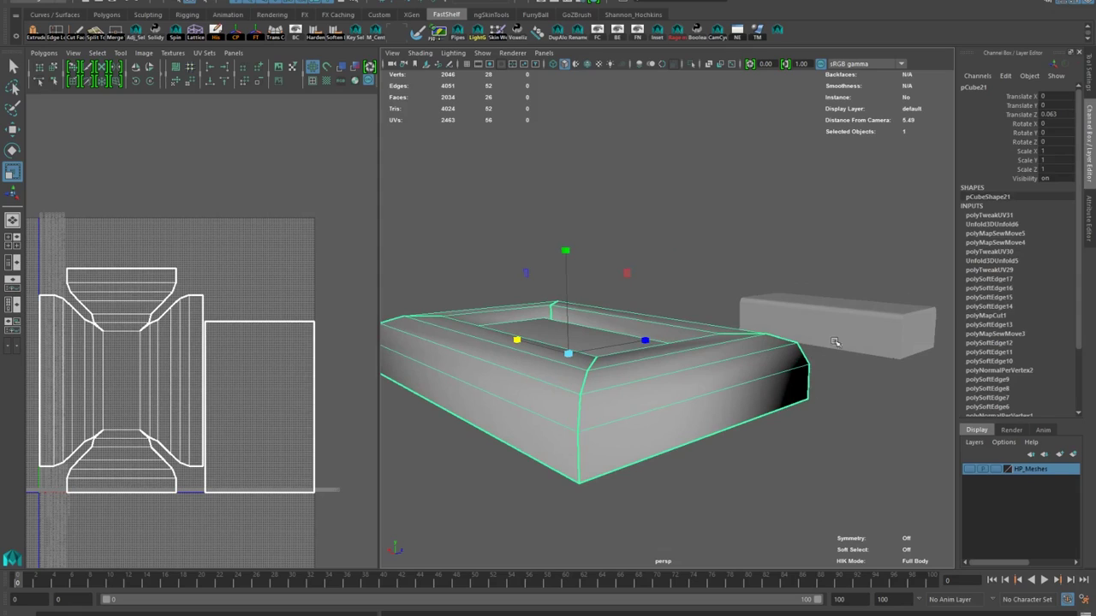
left_click_drag(809, 374, 782, 386, "alt")
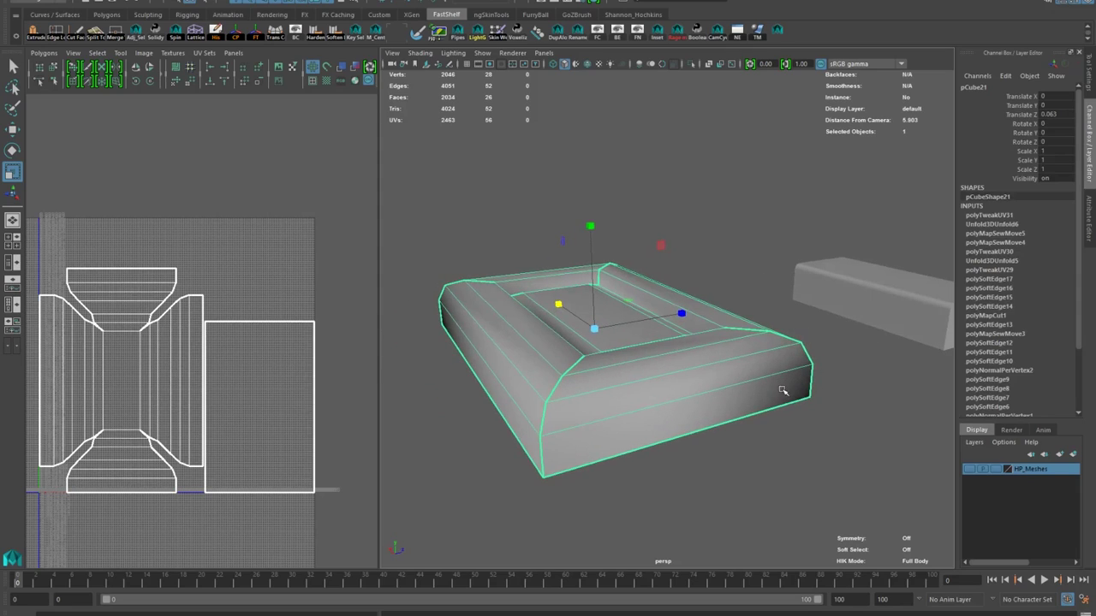
left_click(761, 443)
left_click_drag(761, 443, 739, 455, "alt")
Select the three edge loops around the low-poly frame's outer bevel, soften them, and return to object mode
left_click(596, 394)
left_click_drag(597, 394, 523, 345, "alt")
right_click_drag(524, 343, 531, 293)
left_click(542, 323)
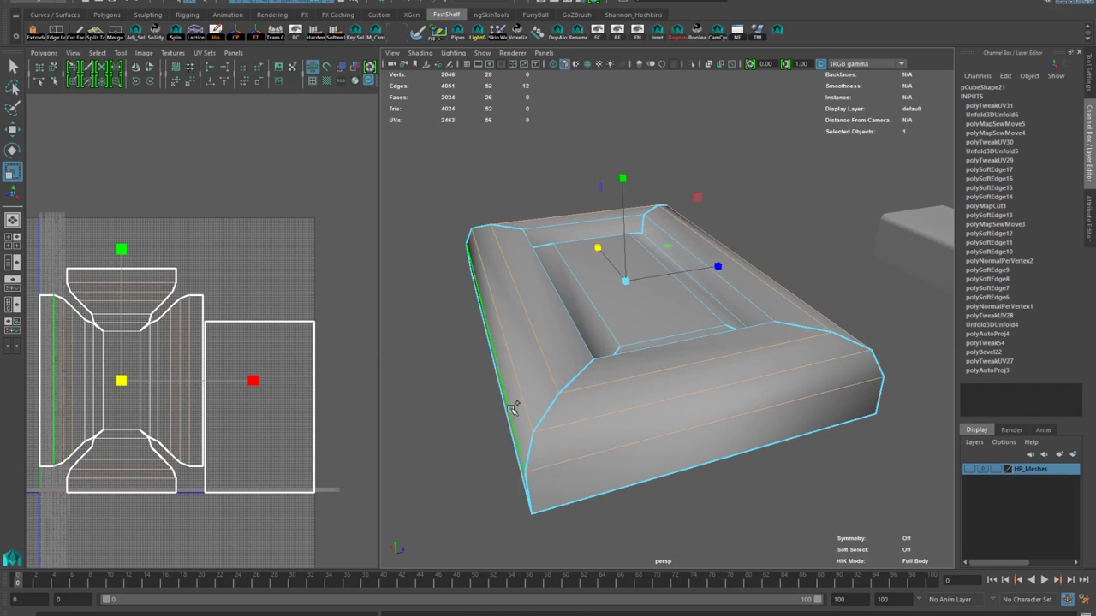
right_click_drag(618, 439, 697, 451, "shift")
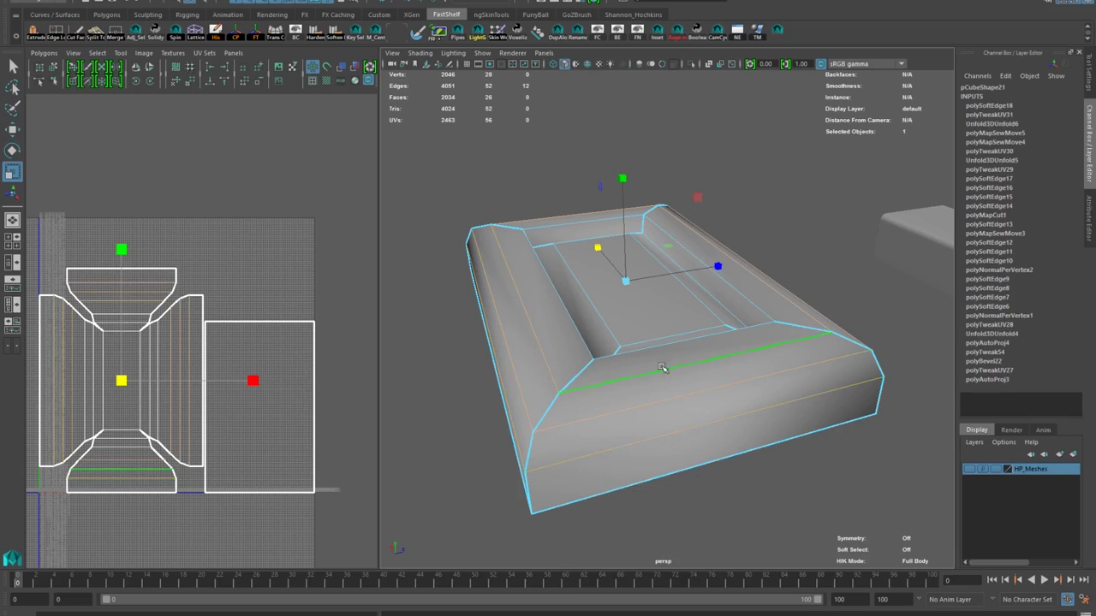
right_click_drag(662, 368, 751, 288)
left_click(812, 504)
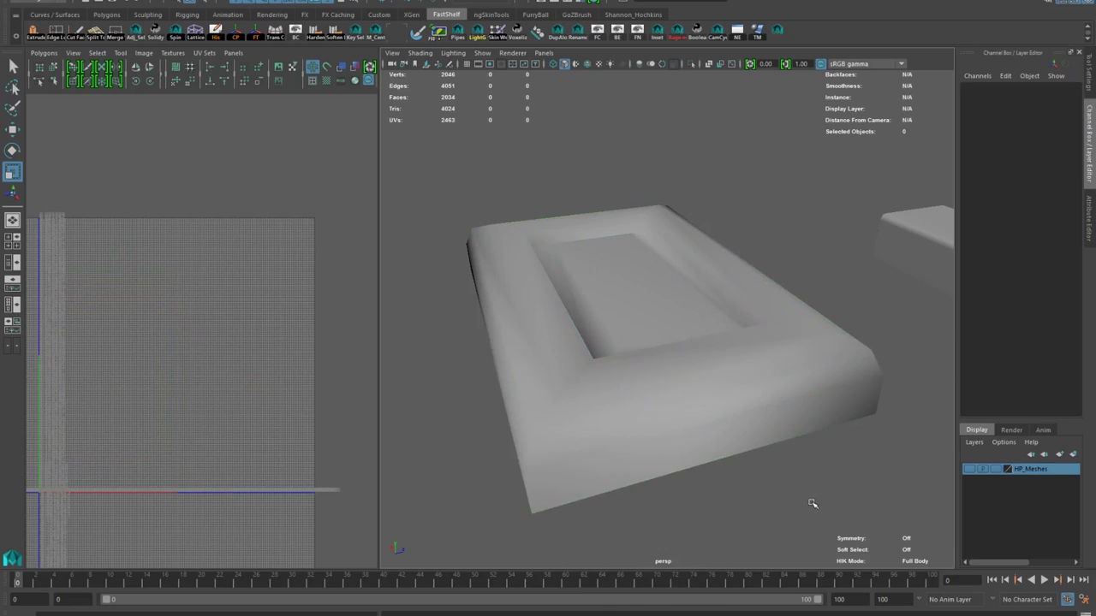
left_click_drag(803, 469, 776, 462, "alt")
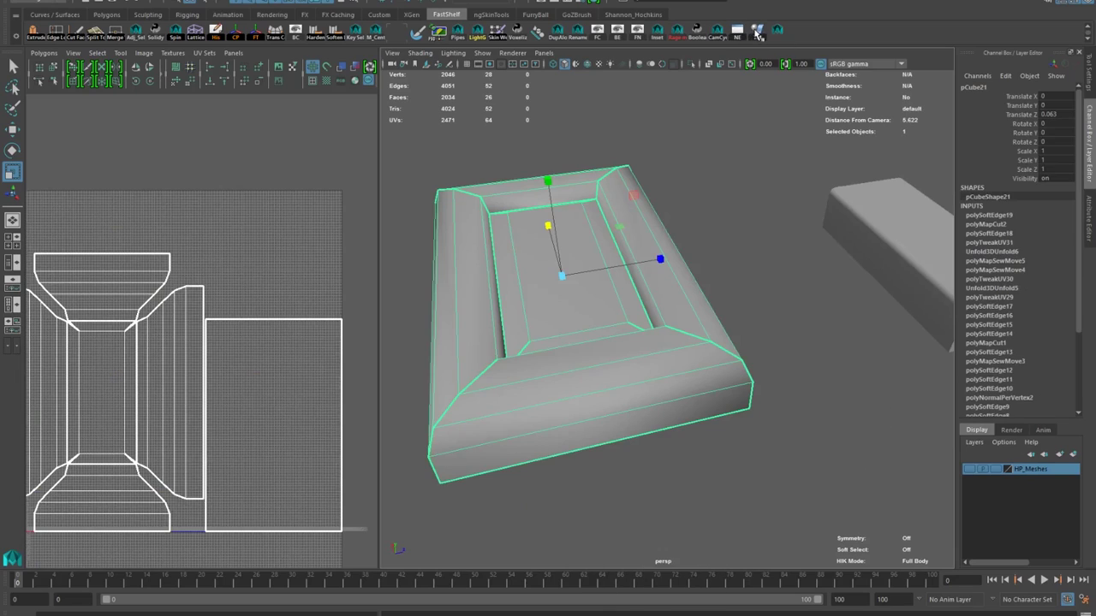
Open Transfer Maps, clear its target meshes, and add the selected low-poly frame as the target
left_click(757, 31)
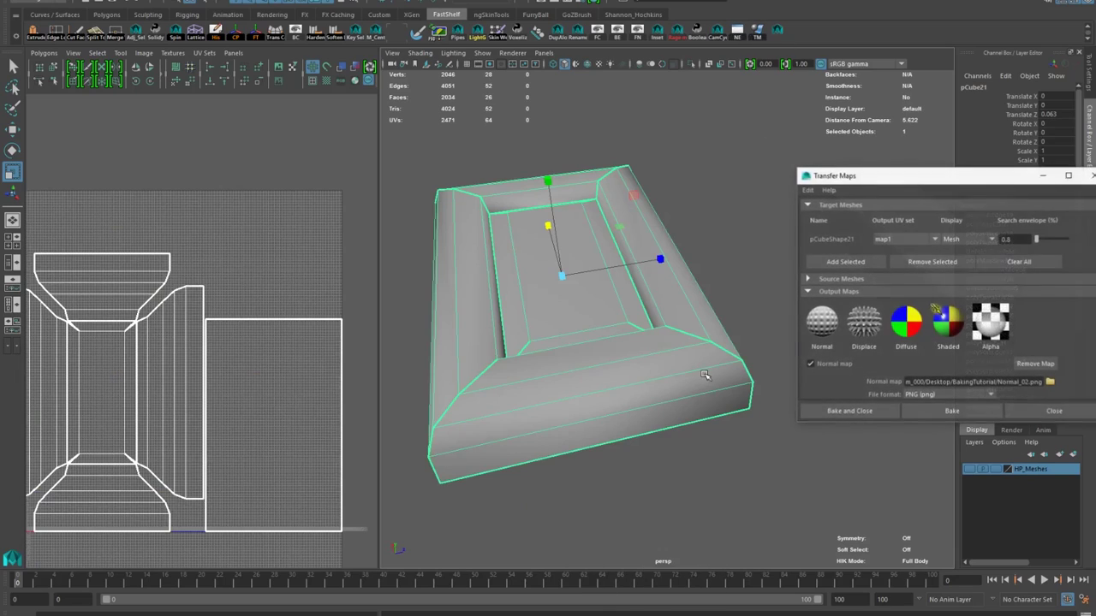
left_click(884, 280)
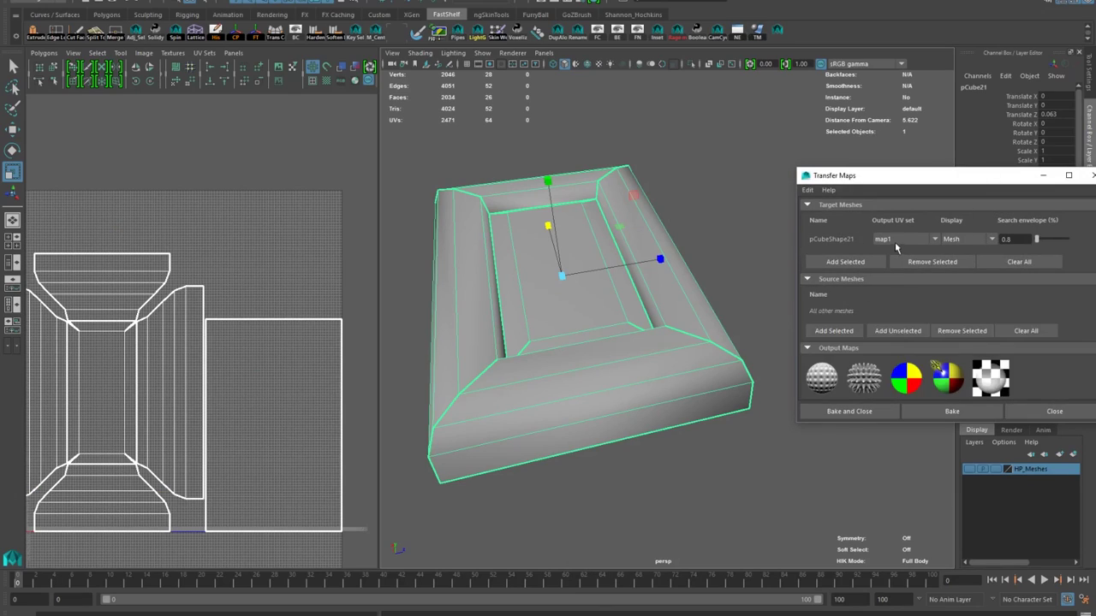
left_click(1008, 271)
left_click(822, 262)
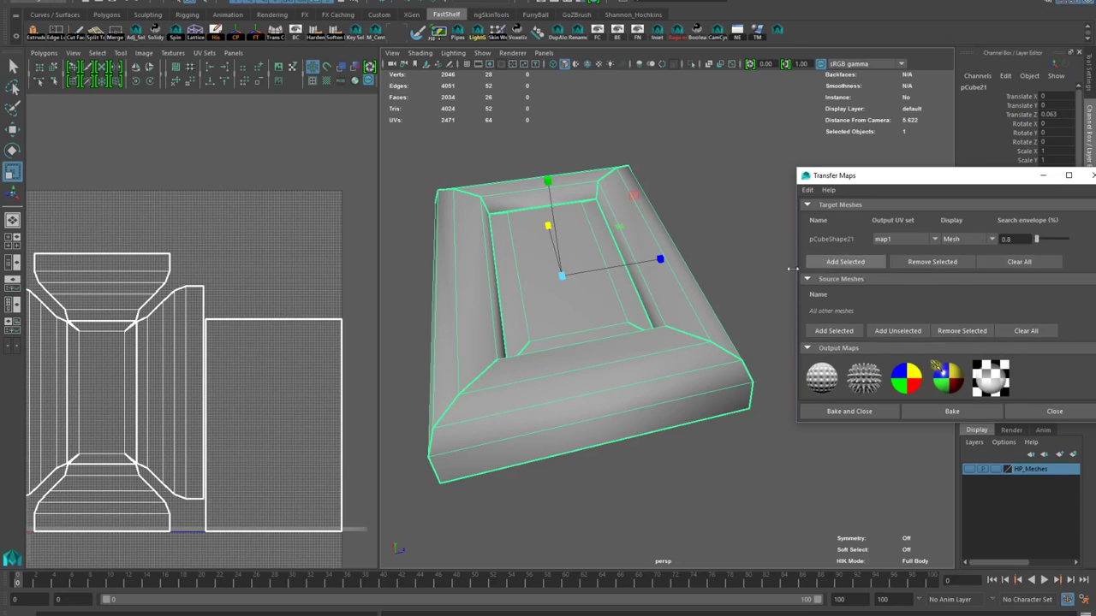
Show the HP_Meshes layer and add the high-poly frame as the source mesh in Transfer Maps
left_click(970, 471)
scroll(998, 317, "down", 6)
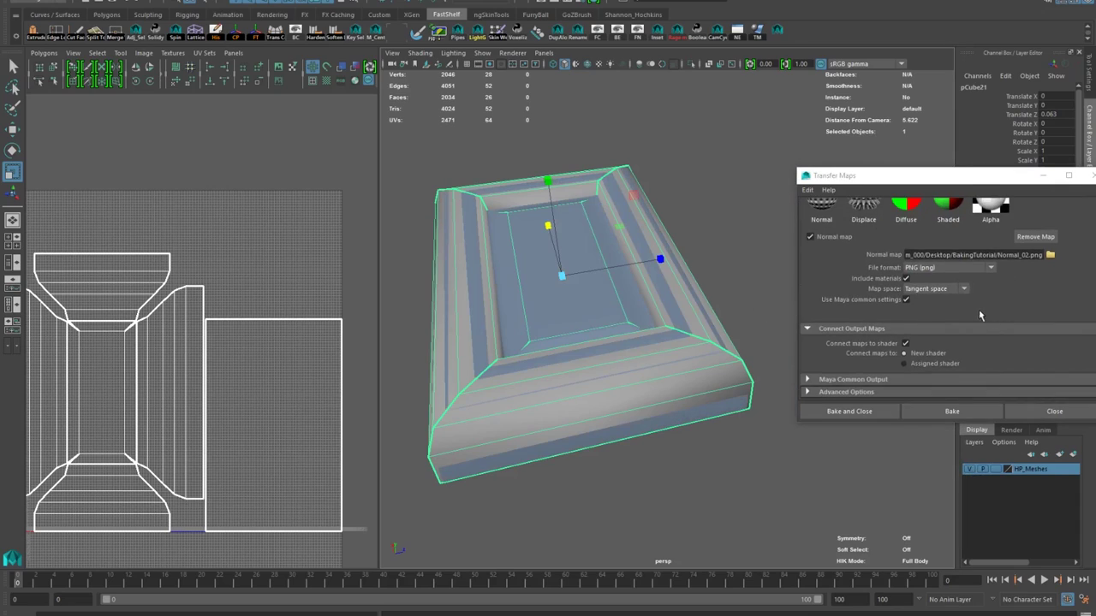
scroll(951, 297, "up", 4)
scroll(899, 290, "down", 4)
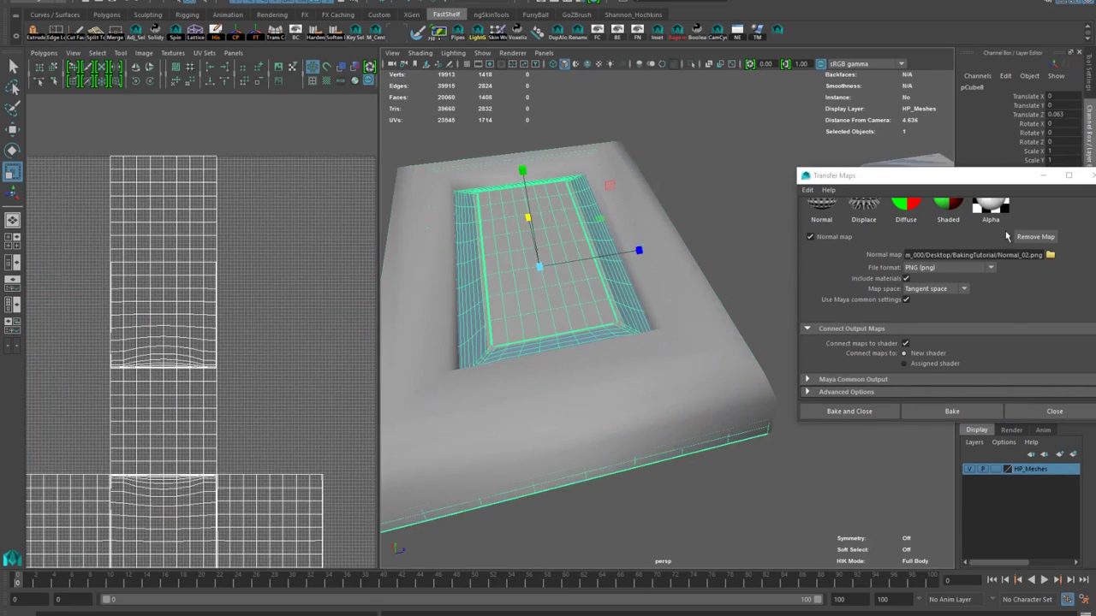
scroll(854, 336, "up", 5)
left_click(834, 331)
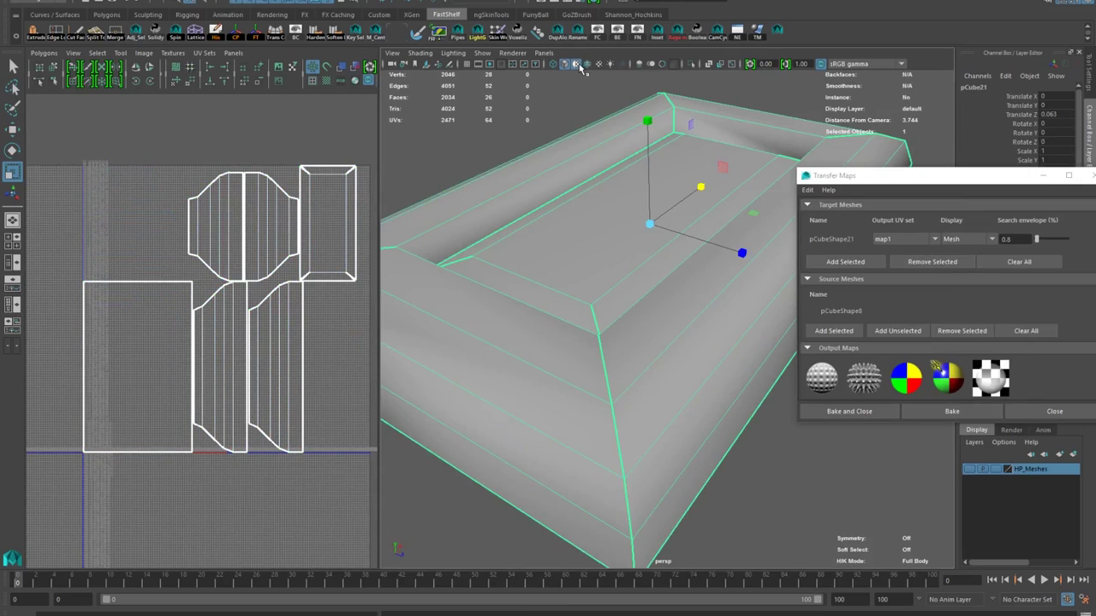
Turn on textured display and inspect the baked shading on the low-poly frame
left_click(600, 67)
scroll(563, 140, "down", 4)
left_click(561, 144)
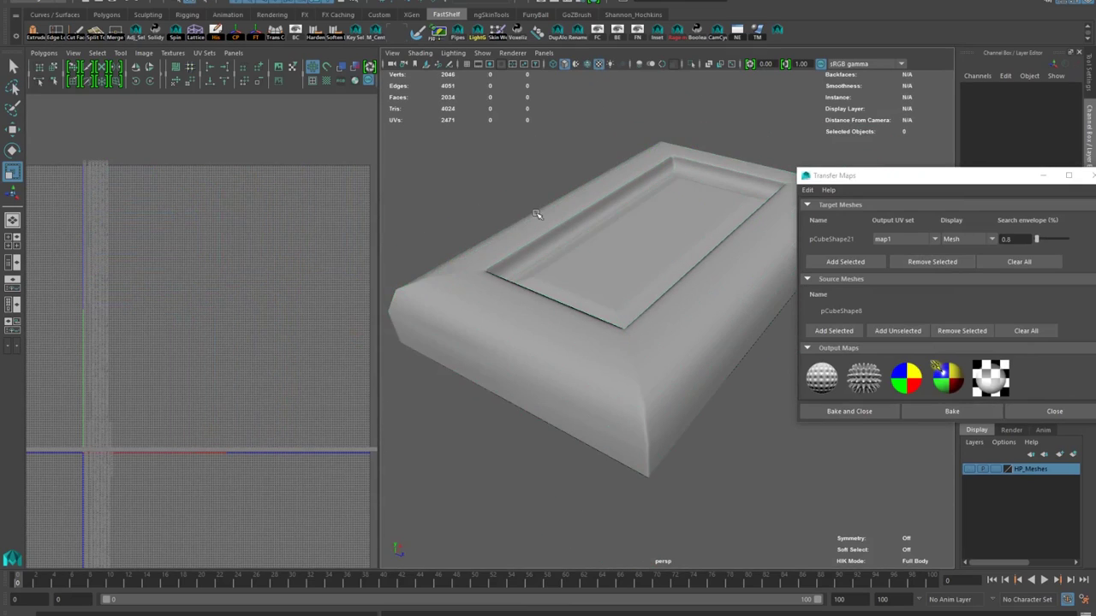
left_click_drag(540, 215, 565, 405, "alt")
left_click_drag(602, 440, 556, 408, "alt")
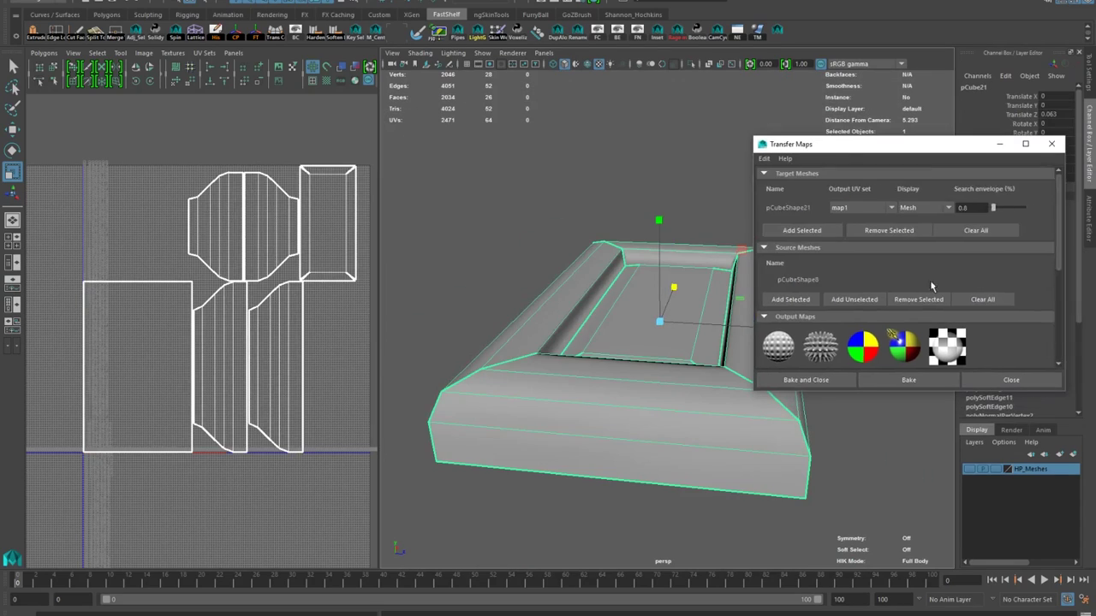
Set the bake's Match using option to Geometry Normals and bake the normal map onto the low-poly frame
scroll(878, 358, "down", 5)
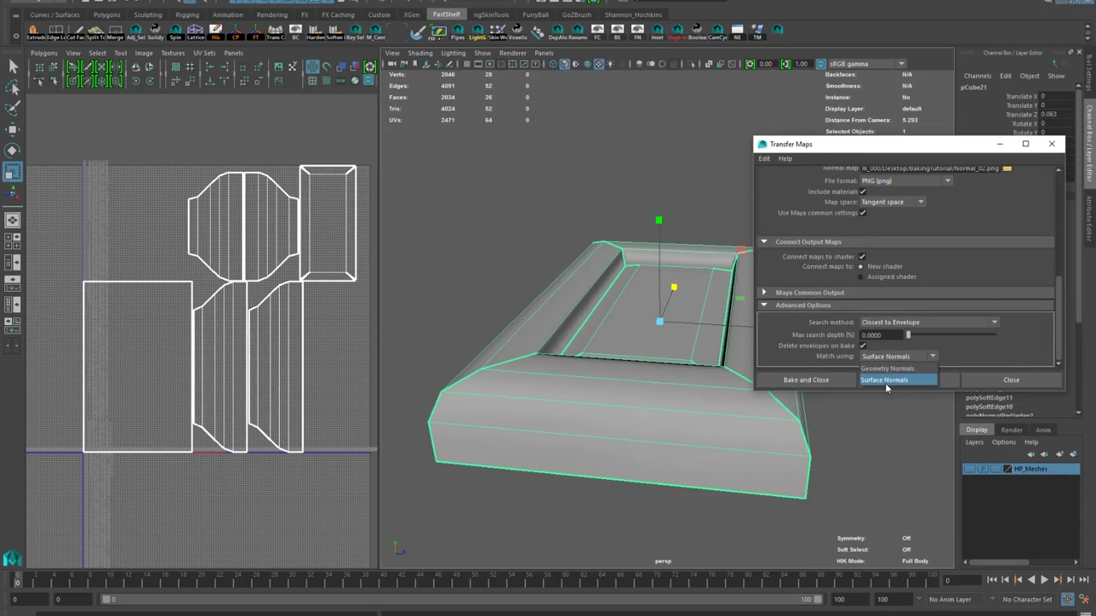
left_click(887, 368)
left_click_drag(582, 316, 518, 296, "alt")
left_click(903, 383)
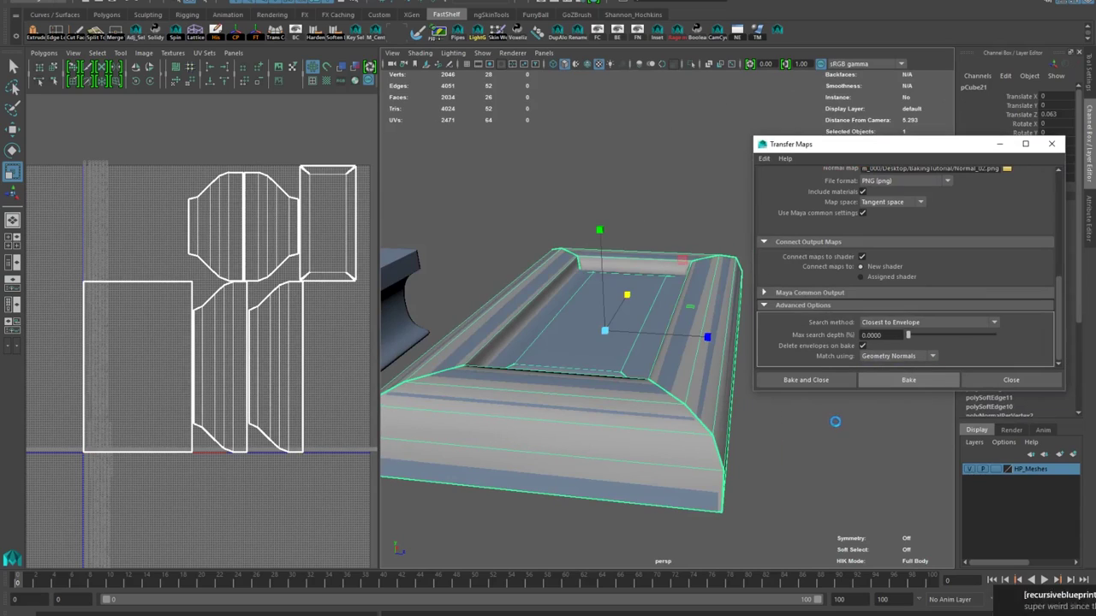
left_click(1084, 598)
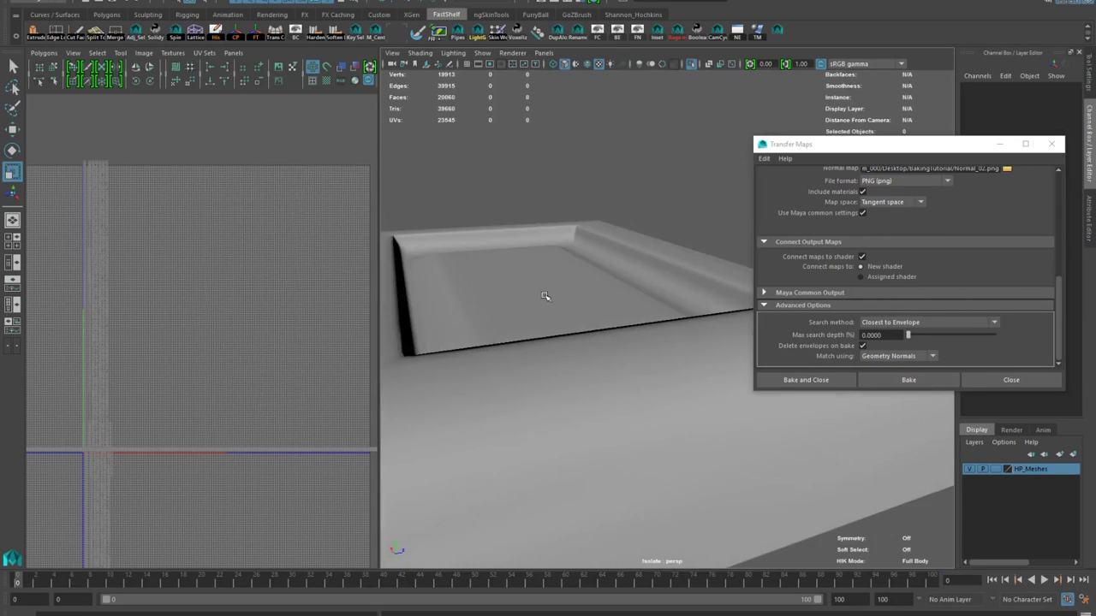
Inspect the new bake on the isolated low-poly frame, checking its outer corners, bevels and recess edges
left_click_drag(542, 298, 565, 342, "alt")
right_click_drag(565, 343, 590, 326, "alt")
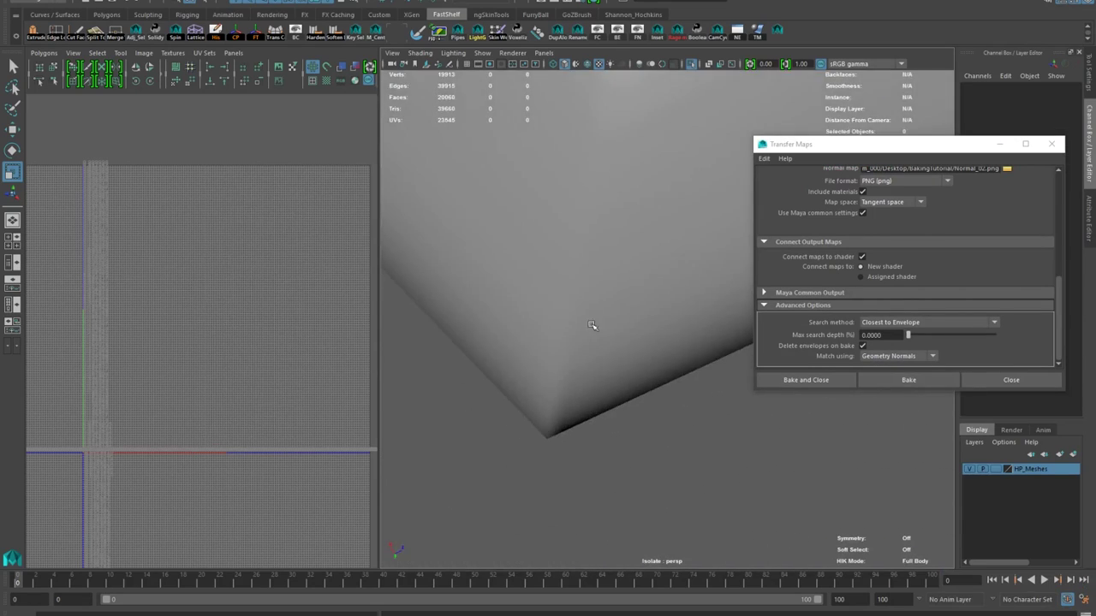
middle_click_drag(591, 325, 565, 470, "alt")
right_click_drag(565, 470, 608, 386, "alt")
left_click_drag(608, 386, 631, 299, "alt")
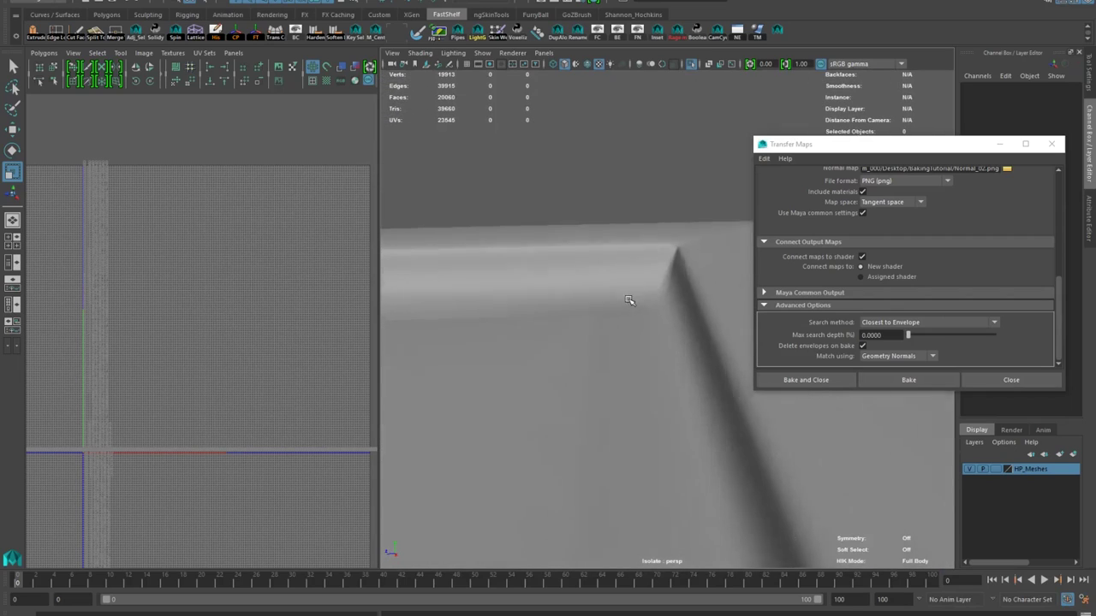
right_click_drag(631, 299, 670, 310, "alt")
left_click_drag(670, 311, 468, 339, "alt")
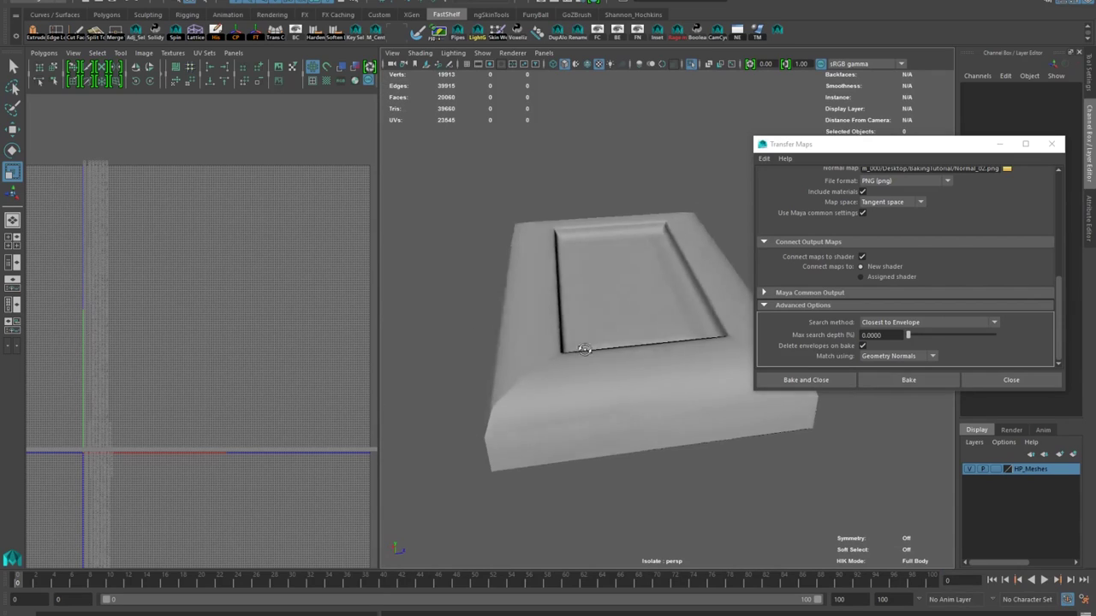
left_click_drag(585, 350, 628, 326, "alt")
right_click_drag(628, 326, 685, 403, "alt")
left_click_drag(685, 403, 654, 437, "alt")
right_click_drag(653, 438, 643, 364, "alt")
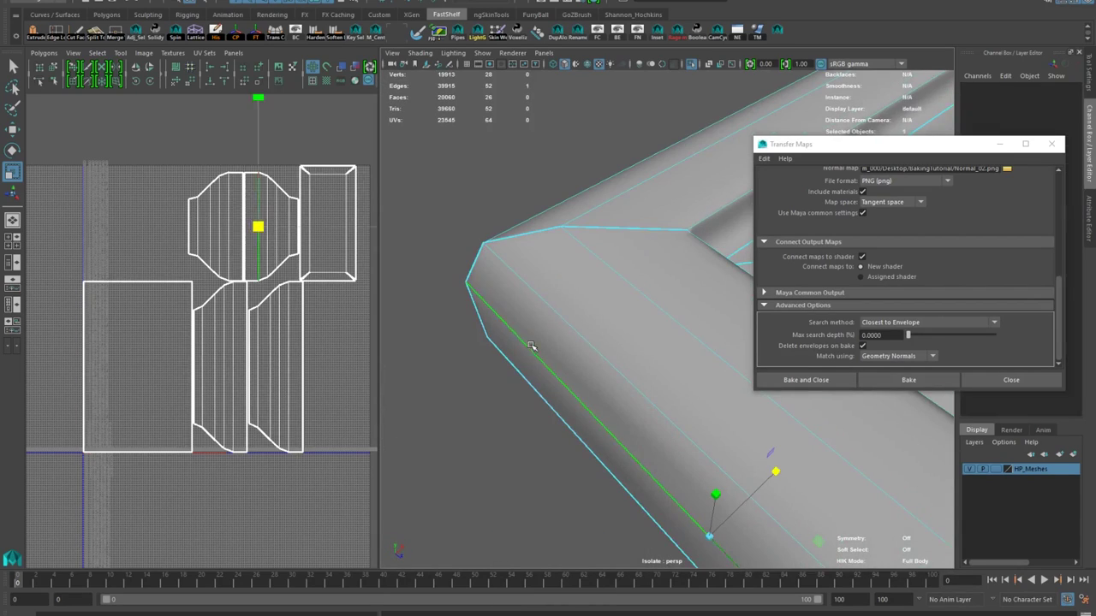
Optimize the low-poly frame's UV shells
scroll(317, 320, "up", 3)
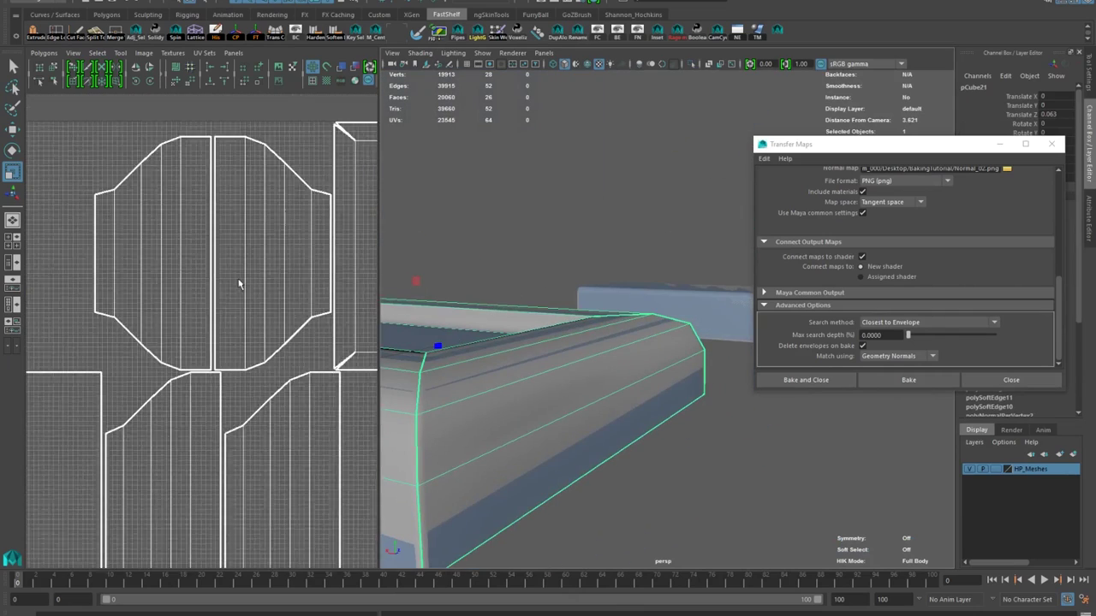
right_click(243, 231, "ctrl")
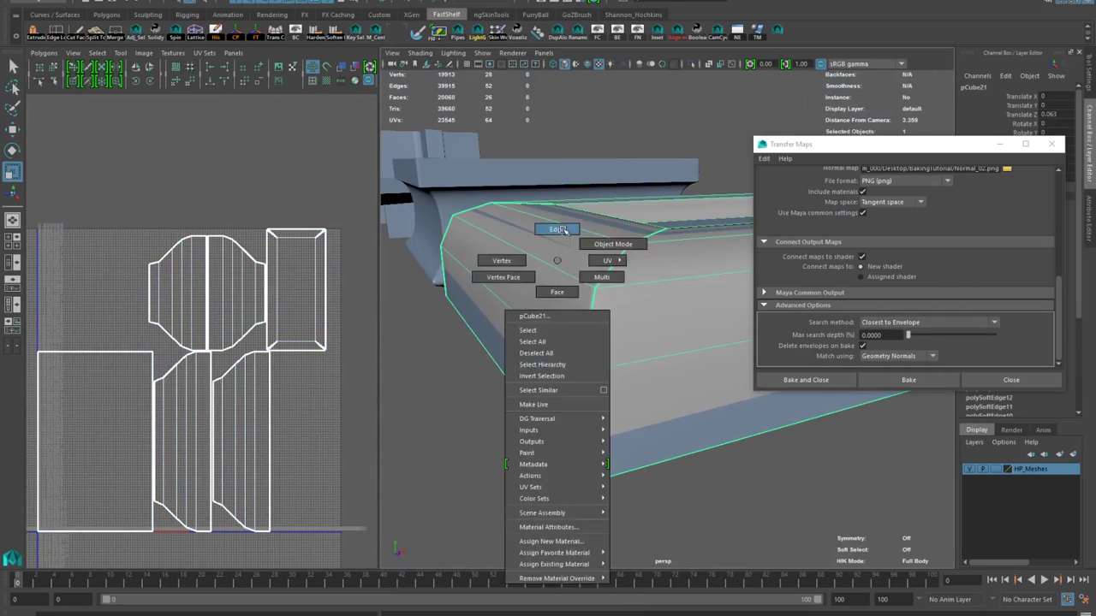
Slide the low-poly frame's side edge loops to follow the high-poly profile and re-optimize its UVs
right_click(587, 280, "ctrl")
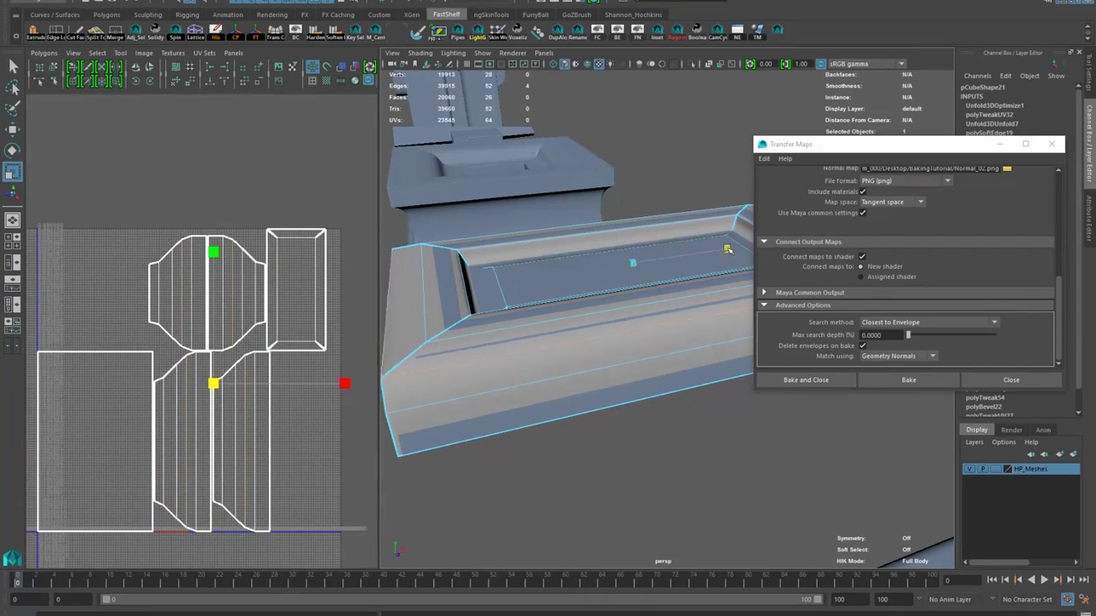
right_click(529, 351, "shift")
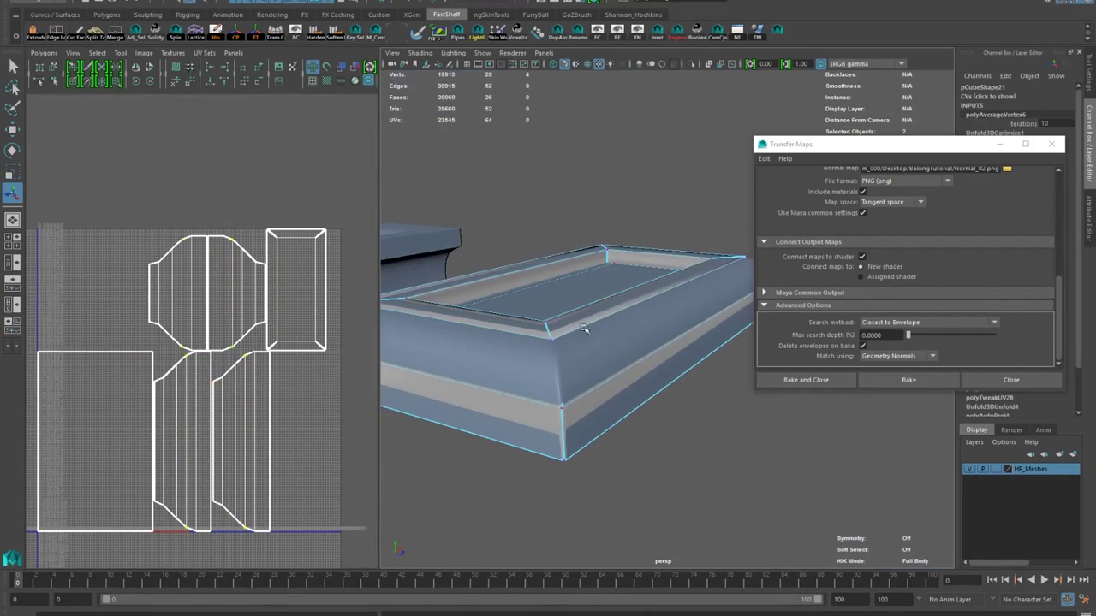
right_click(595, 349, "shift")
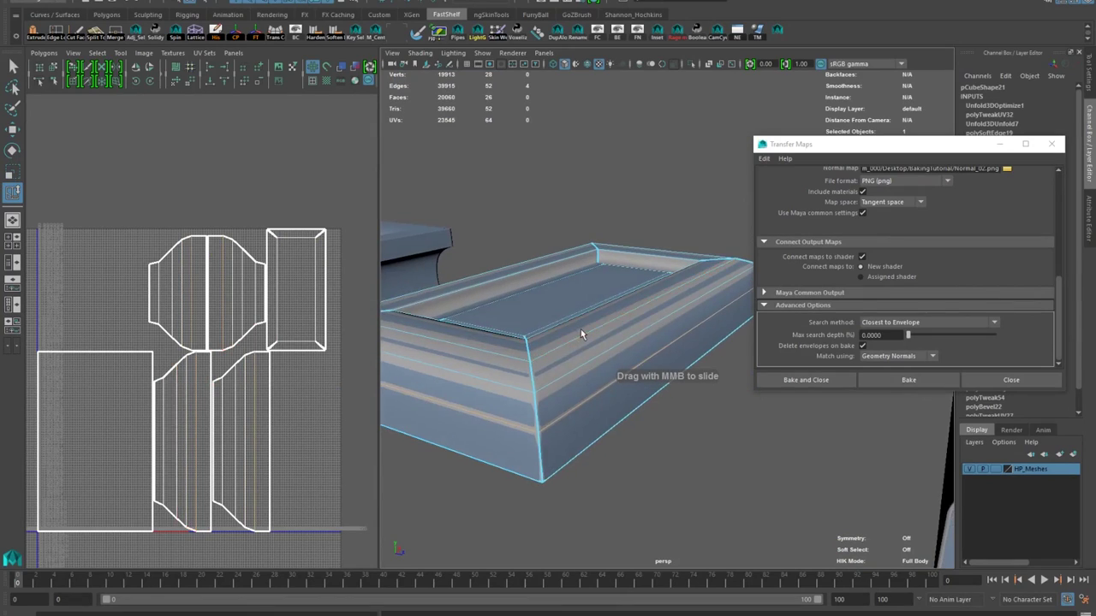
right_click(574, 322)
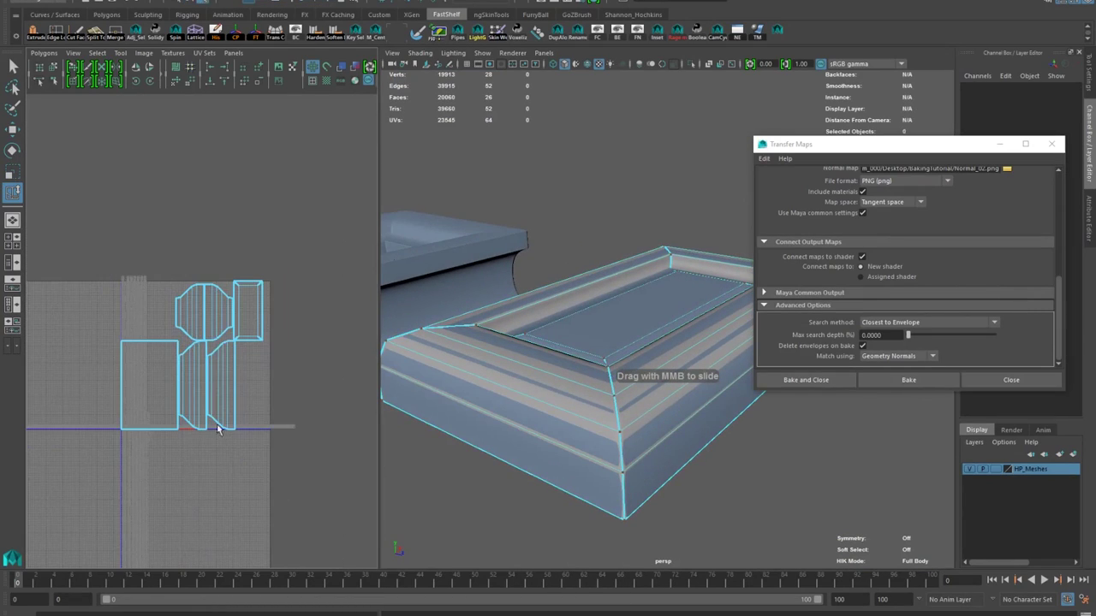
right_click(210, 397)
right_click(563, 321)
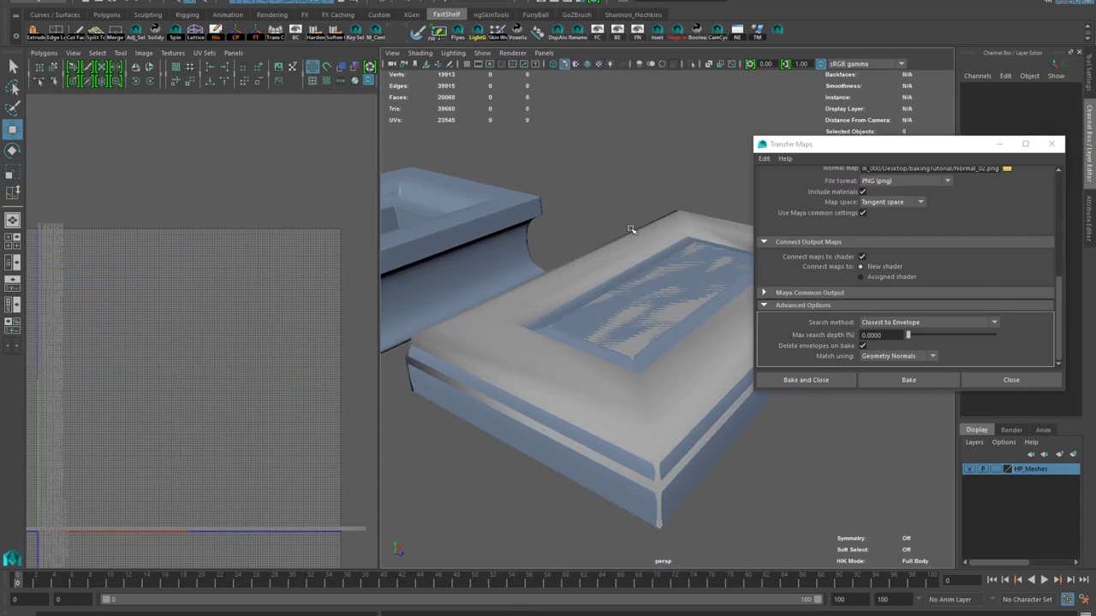
Compare the low-poly frame's corners, side edge loops and recess with the overlapping high-poly mesh
left_click_drag(631, 227, 540, 299, "alt")
right_click_drag(541, 299, 625, 361, "alt")
left_click_drag(520, 315, 507, 297, "alt")
middle_click_drag(507, 298, 546, 292, "alt")
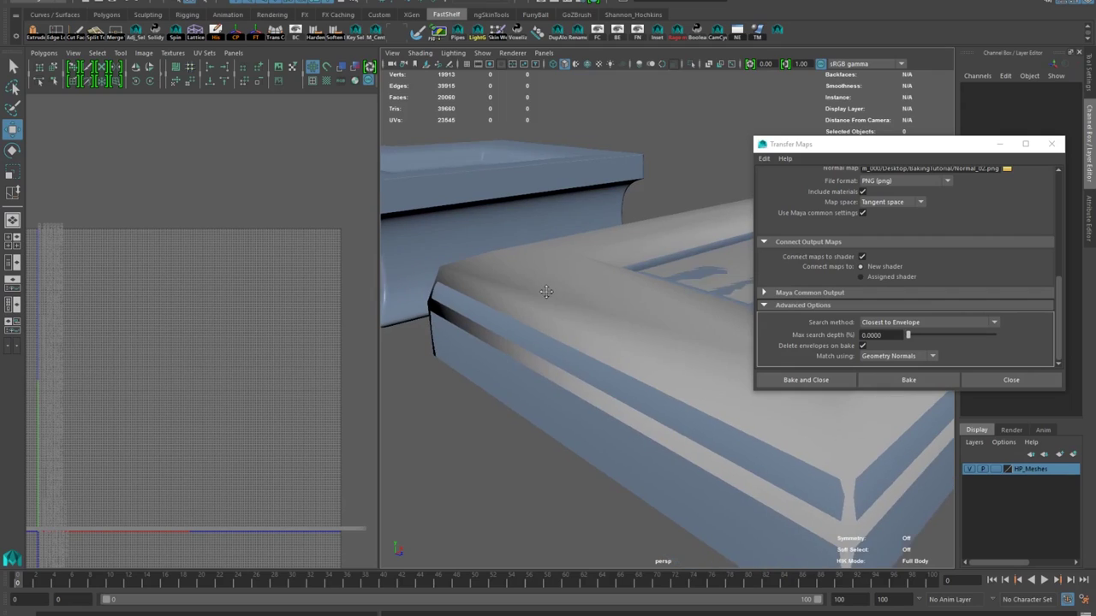
left_click(493, 304)
left_click_drag(486, 280, 511, 297, "alt")
left_click_drag(641, 330, 500, 346, "alt")
right_click_drag(618, 351, 620, 333)
left_click(620, 330)
left_click_drag(577, 323, 602, 289, "alt")
scroll(602, 289, "down", 5)
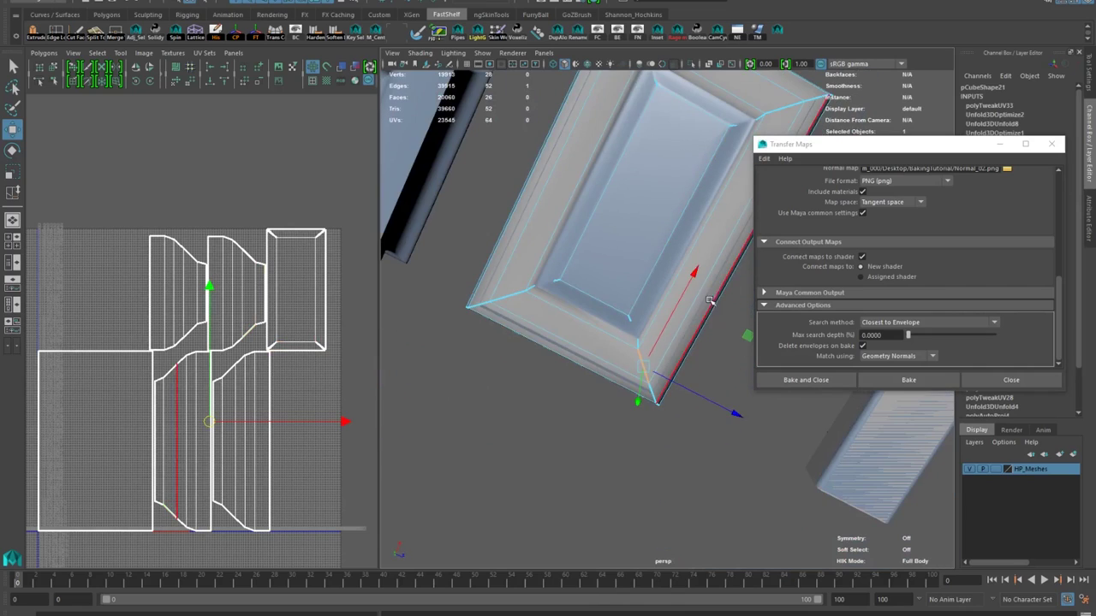
Return the low-poly frame to object selection and examine its sides, outer corners and underside
right_click_drag(709, 294, 736, 268)
left_click(704, 291)
left_click_drag(685, 308, 656, 245, "alt")
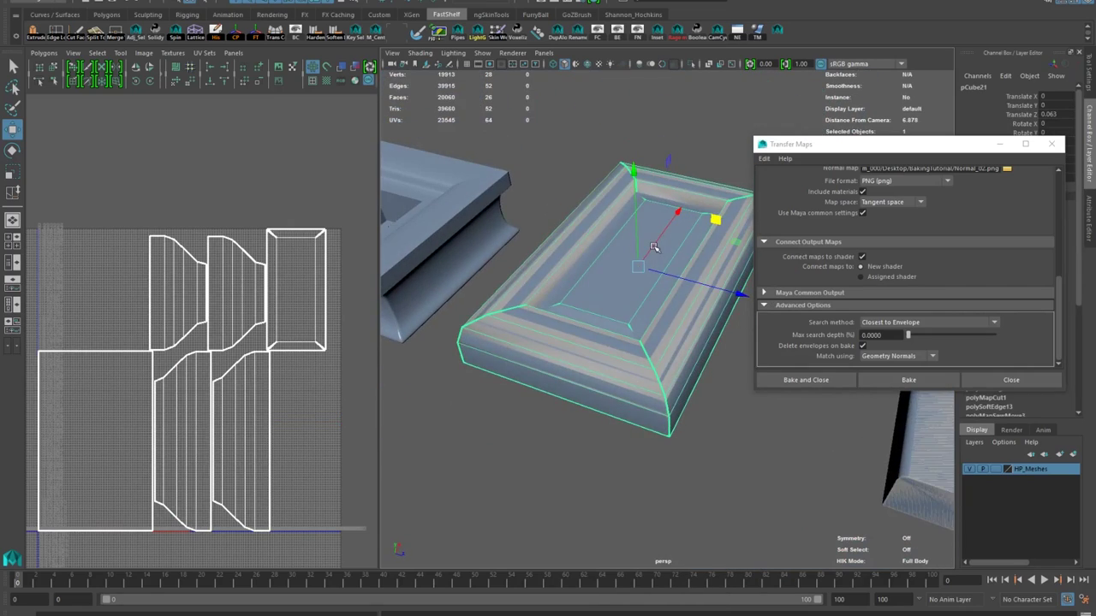
scroll(416, 244, "down", 5)
scroll(164, 359, "down", 1)
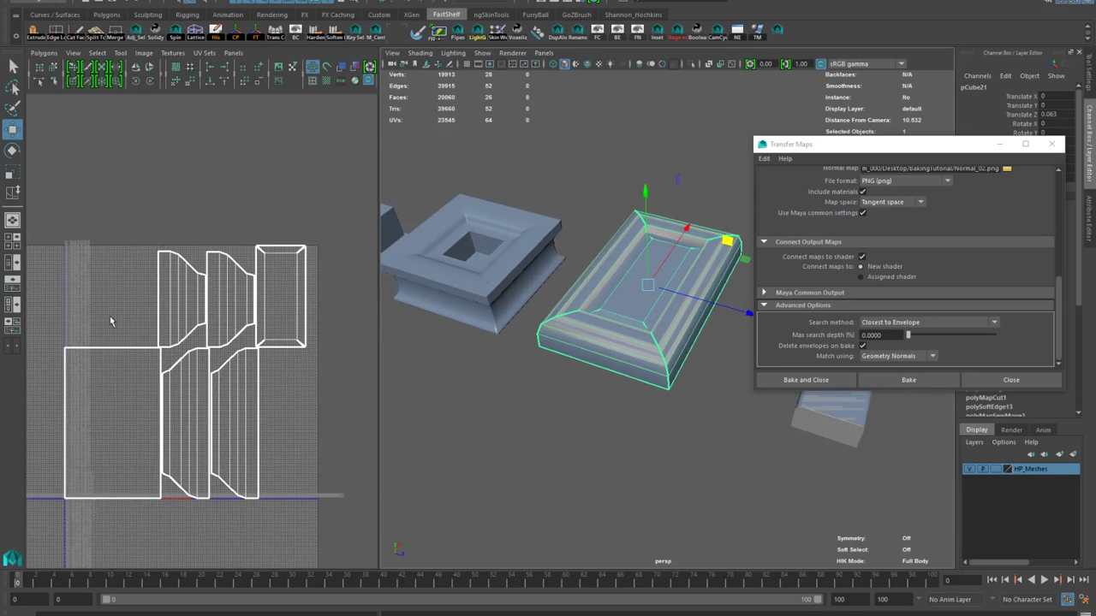
left_click_drag(692, 378, 707, 299, "alt")
scroll(710, 443, "up", 8)
left_click_drag(619, 418, 618, 473, "alt")
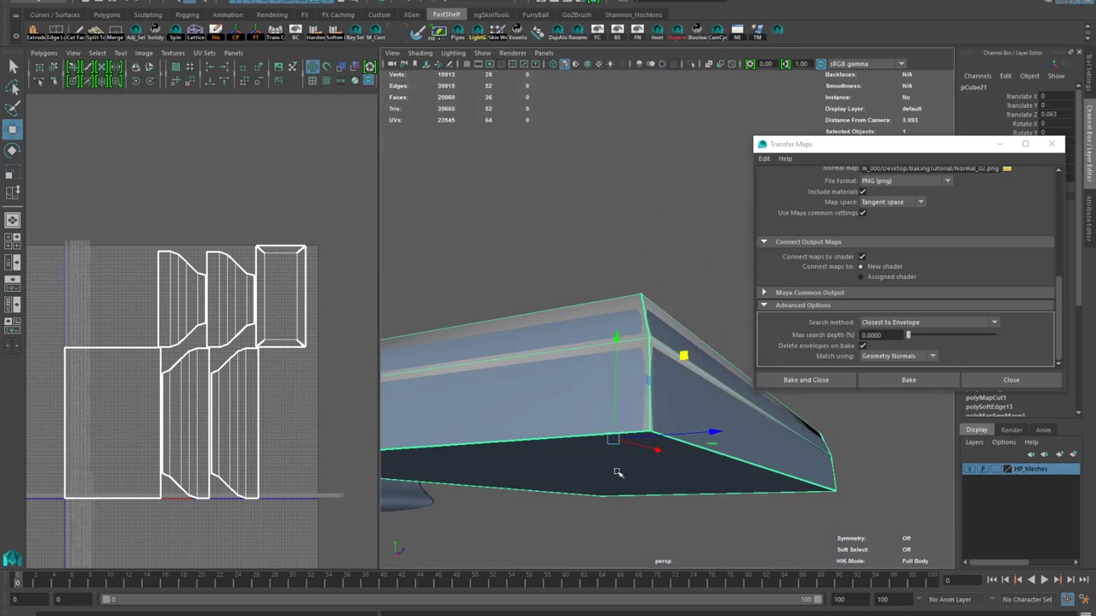
scroll(317, 315, "down", 1)
left_click_drag(601, 190, 524, 205, "alt")
Rebake the normal map onto the low-poly frame and hide the high-poly meshes
left_click(670, 272)
scroll(555, 312, "down", 4)
left_click(556, 311)
scroll(556, 312, "up", 5)
left_click_drag(538, 295, 558, 224, "alt")
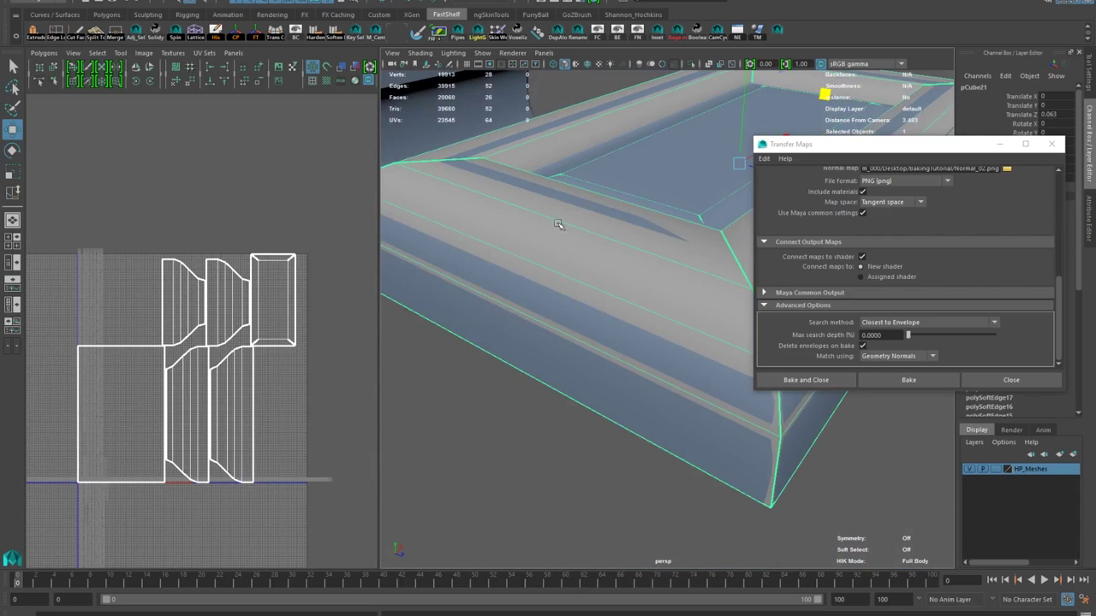
scroll(882, 257, "up", 10)
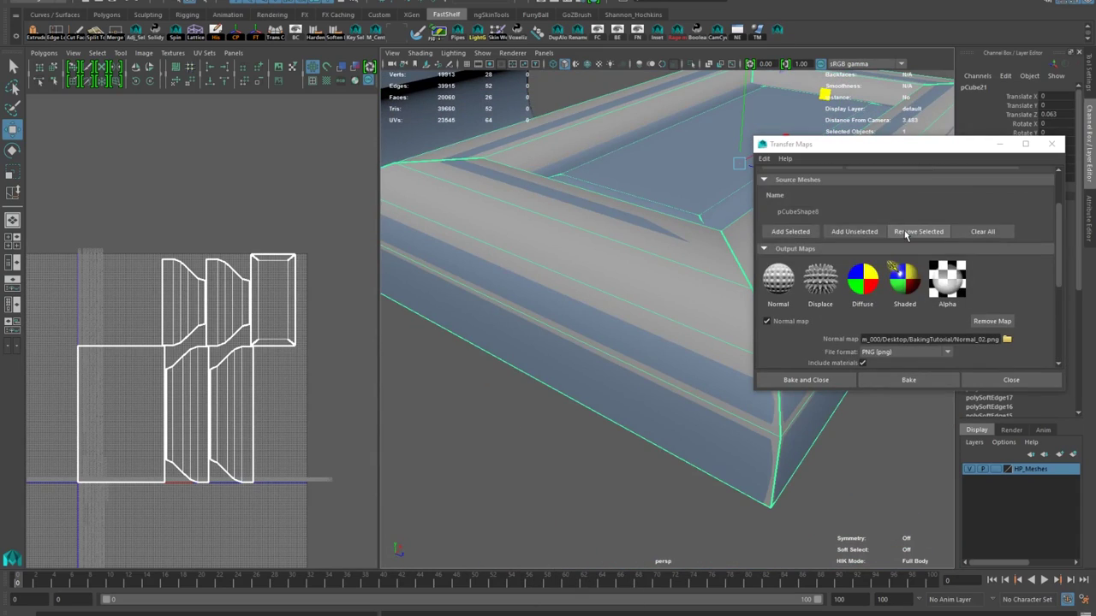
left_click(890, 386)
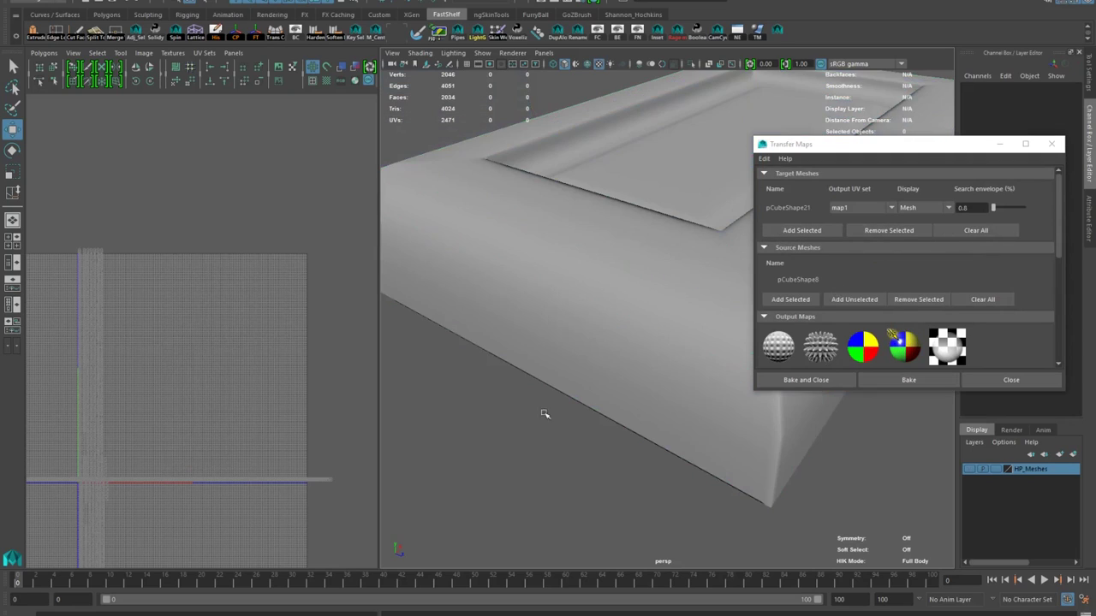
Inspect the new bake along the low-poly frame's outer corner, side bevels and inner recess
left_click_drag(545, 413, 656, 445, "alt")
left_click(509, 340)
middle_click_drag(655, 445, 603, 409, "alt")
right_click_drag(603, 410, 656, 362, "alt")
left_click(517, 162)
left_click_drag(600, 306, 670, 346, "alt")
right_click_drag(669, 346, 582, 245, "alt")
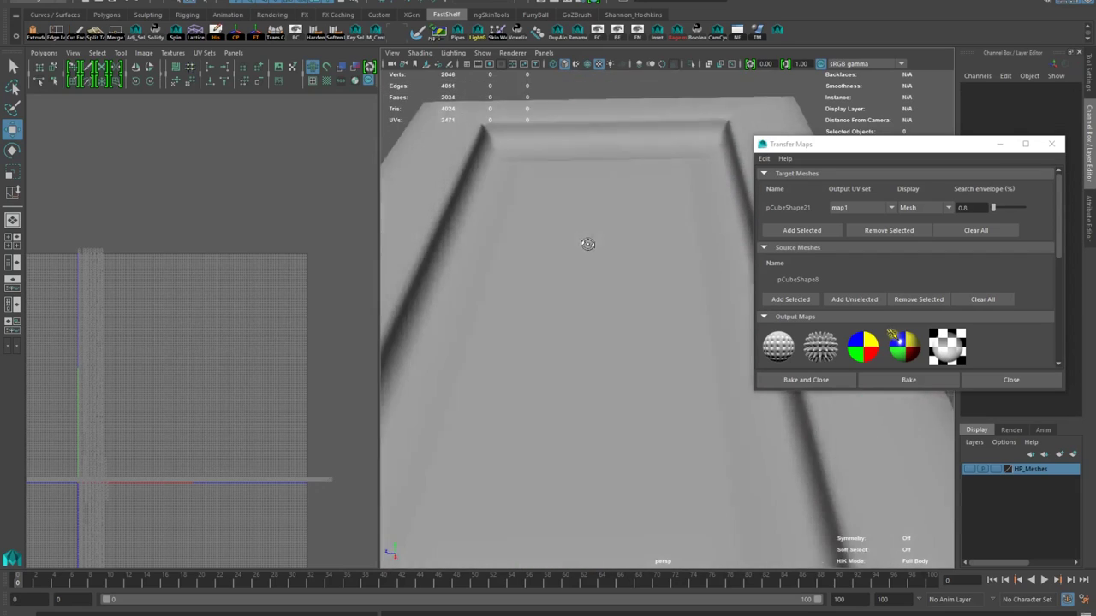
left_click_drag(582, 245, 548, 253, "alt")
key("ctrl+z")
left_click_drag(513, 186, 480, 228, "alt")
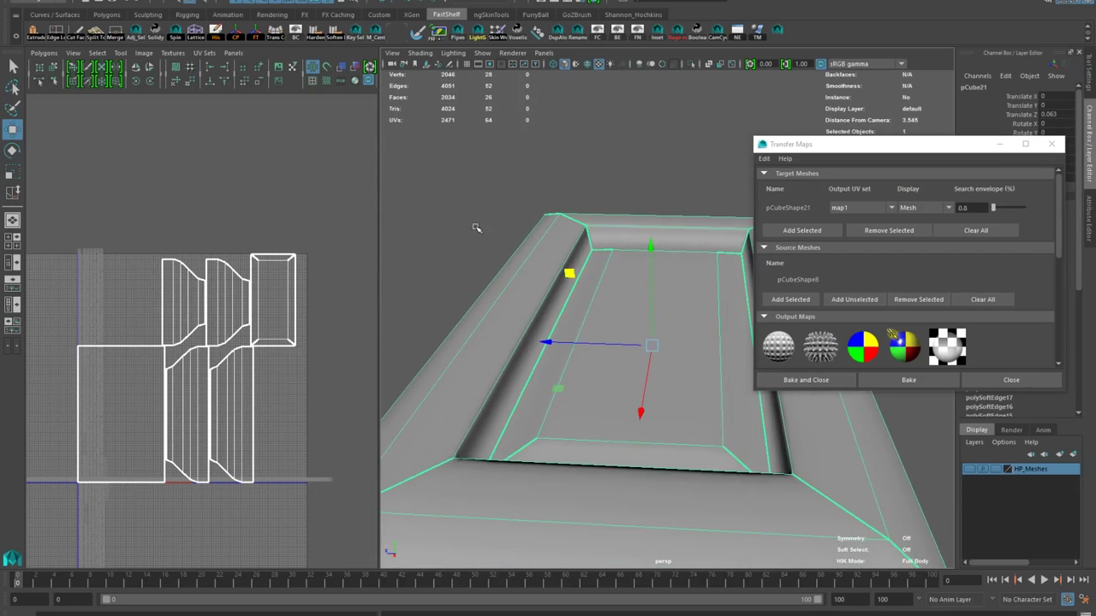
key("ctrl+h")
left_click_drag(577, 362, 656, 335, "alt")
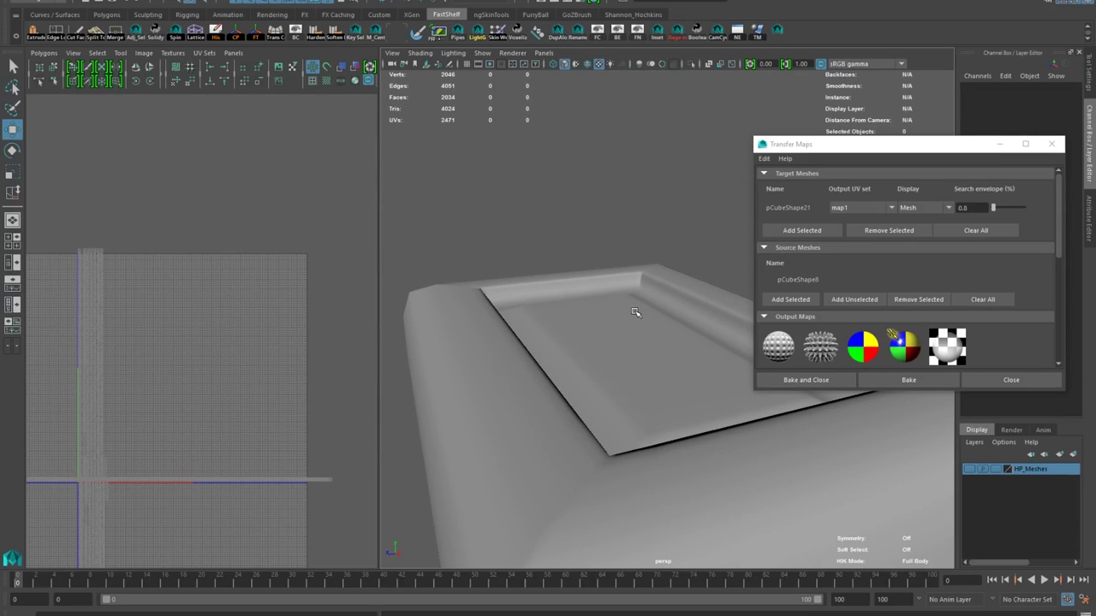
Examine the baked recess shading on the low-poly frame from above and at shallow angles
key("ctrl+z")
left_click_drag(591, 303, 575, 326, "alt")
right_click_drag(575, 326, 553, 336, "alt")
left_click_drag(552, 335, 607, 407, "alt")
right_click_drag(607, 408, 605, 367, "alt")
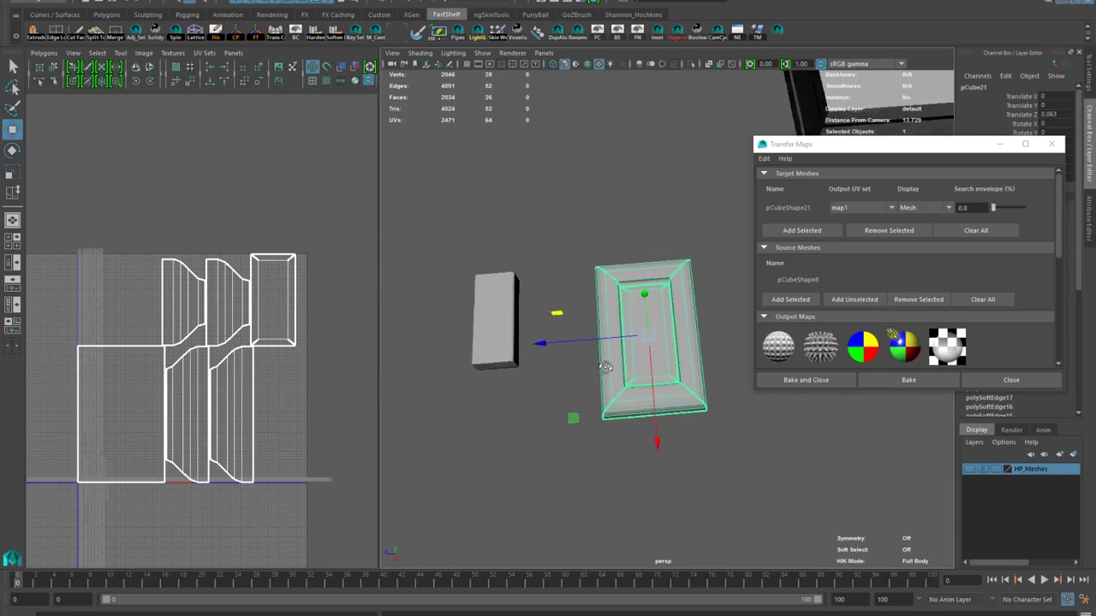
left_click_drag(604, 368, 693, 376, "alt")
middle_click_drag(664, 342, 627, 381, "alt")
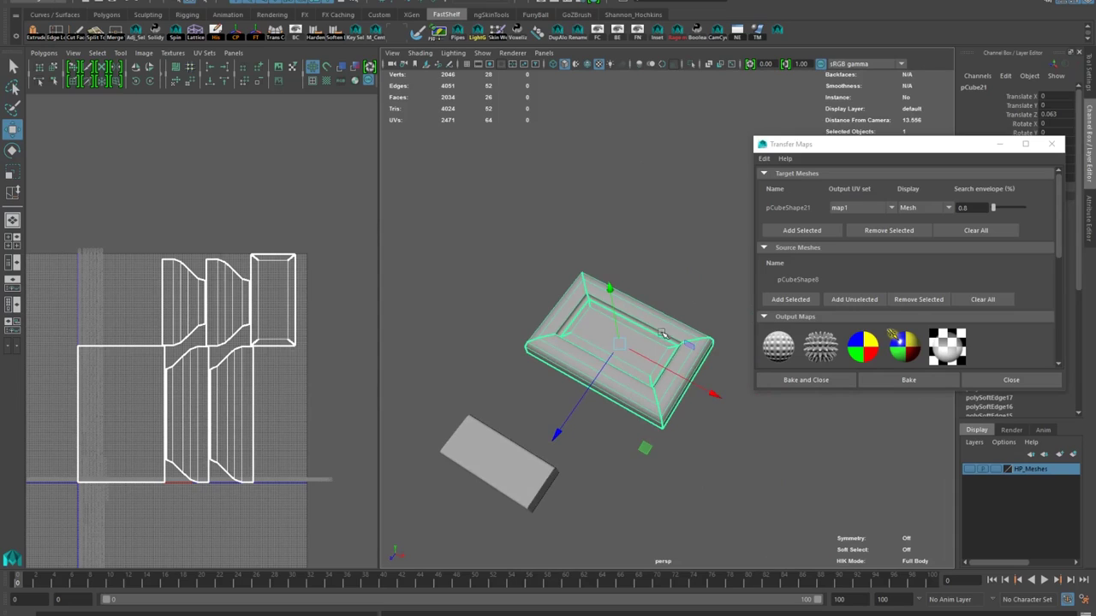
scroll(631, 353, "up", 2)
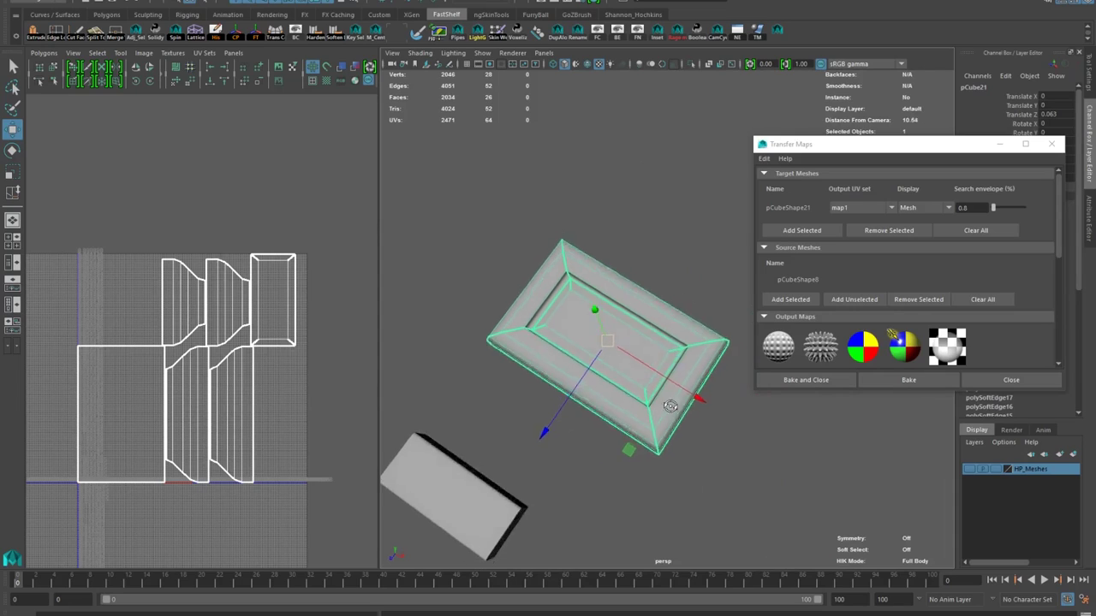
scroll(557, 281, "up", 6)
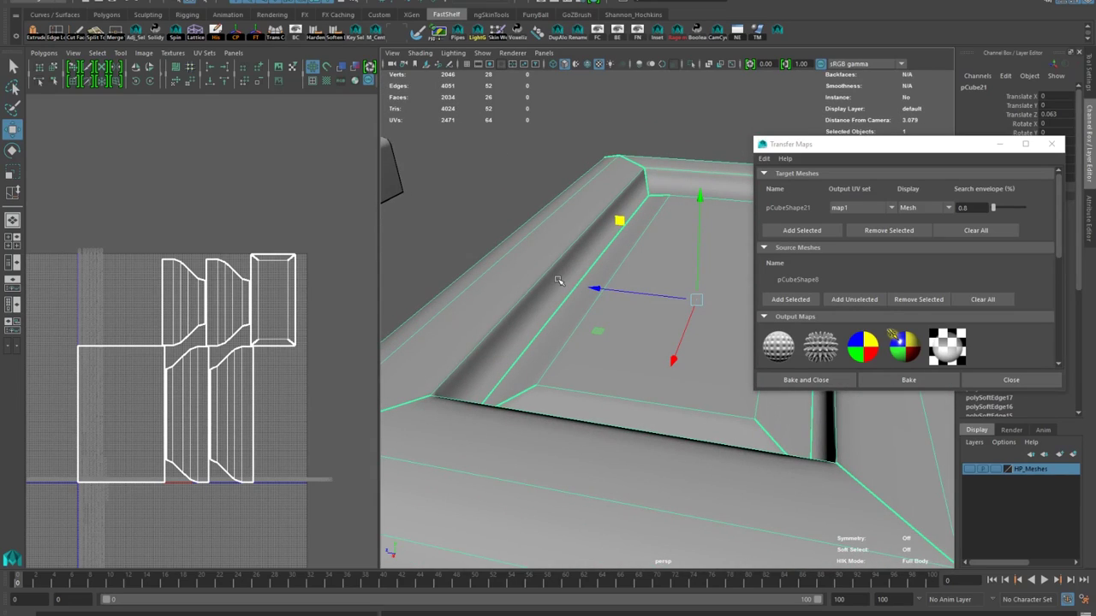
middle_click_drag(666, 296, 632, 360, "alt")
Delete an edge loop around the low-poly frame's recess to flatten its geometry
right_click_drag(564, 322, 563, 293)
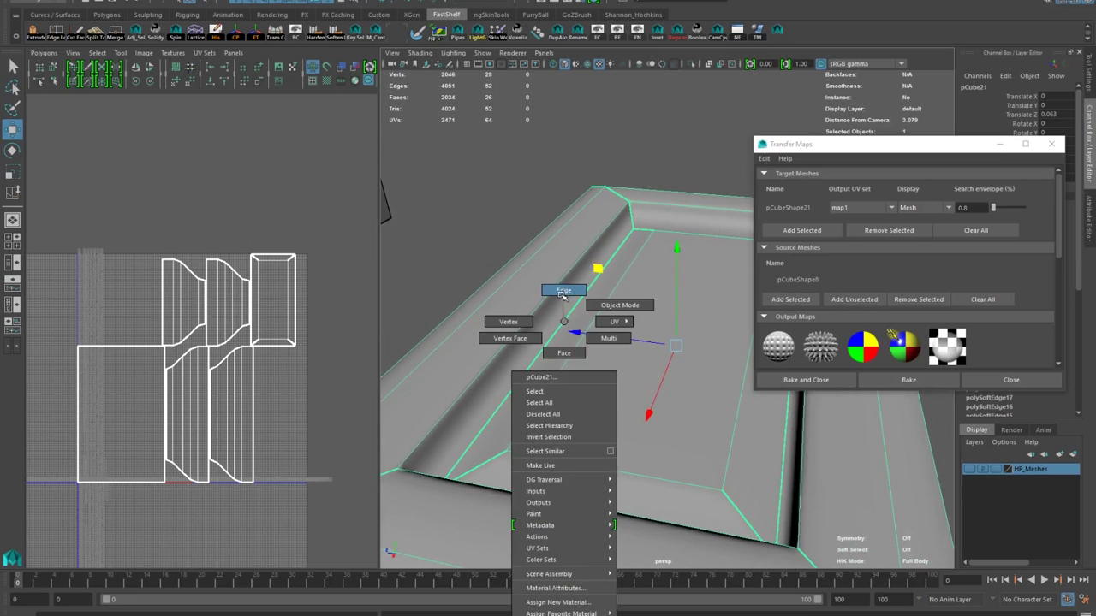
right_click_drag(564, 293, 563, 293)
left_click_drag(572, 305, 631, 245, "alt")
key("ctrl+Delete")
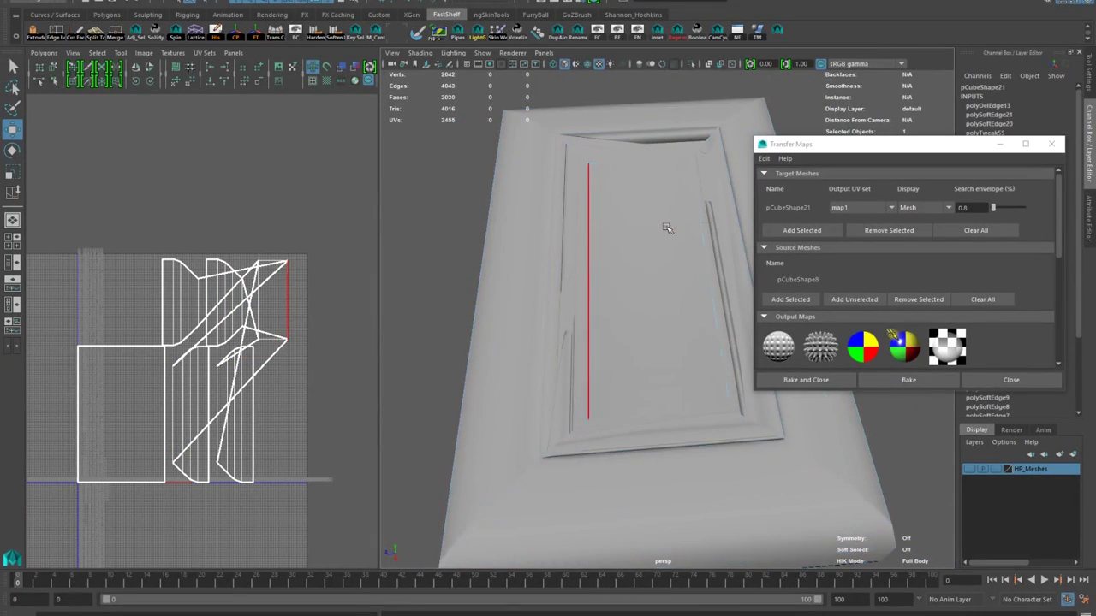
scroll(609, 300, "down", 5)
left_click_drag(617, 313, 583, 319, "alt")
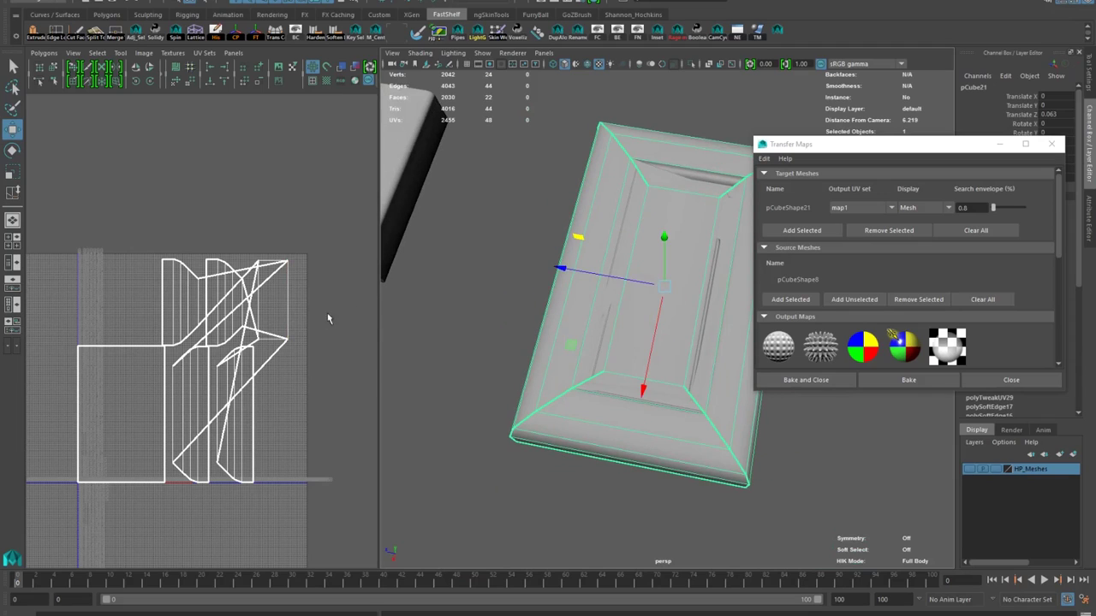
Rebuild the low-poly frame's UVs, joining the four side strips to the top shell and keeping the bottom separate
right_click_drag(326, 315, 363, 315)
scroll(299, 317, "down", 5)
left_click_drag(295, 266, 107, 437)
right_click(218, 360, "shift")
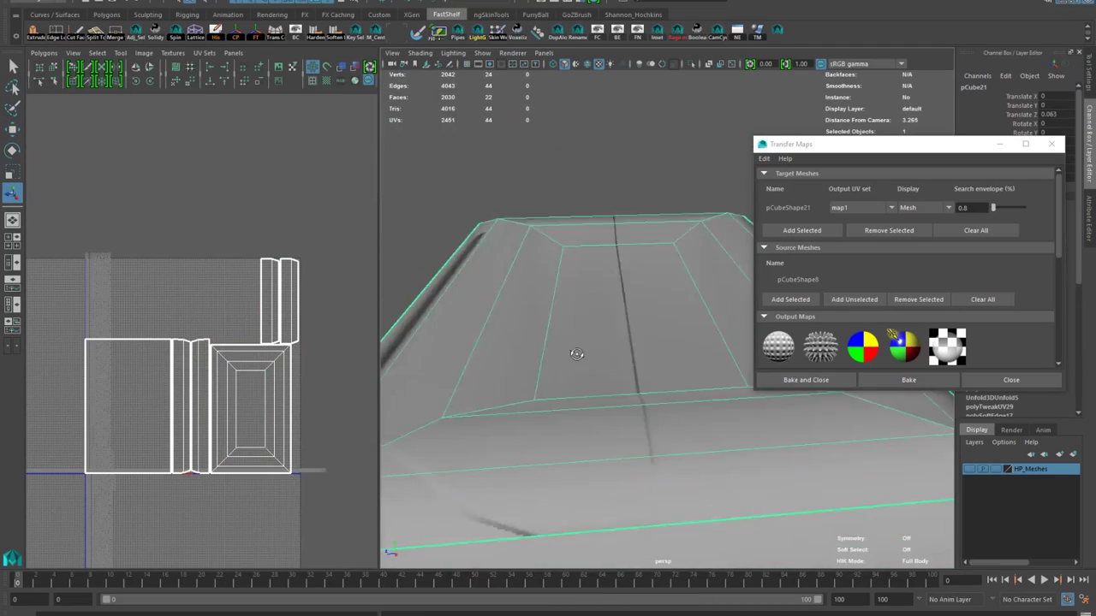
left_click_drag(570, 362, 534, 375, "alt")
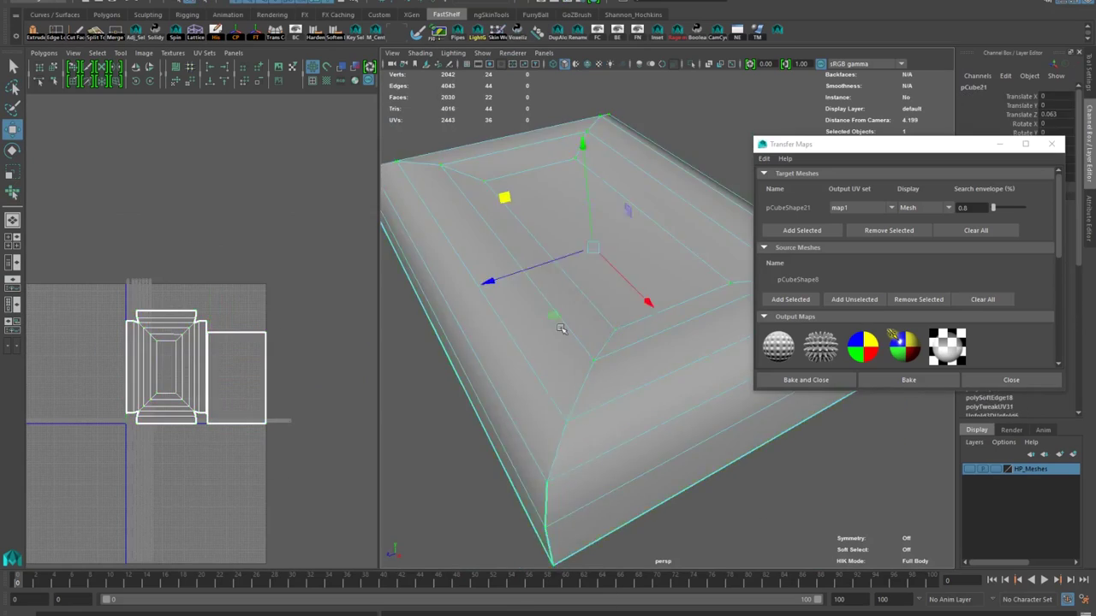
Rebake the normal map onto the simplified frame and inspect the recess with textured display on
left_click_drag(565, 172, 599, 137, "alt")
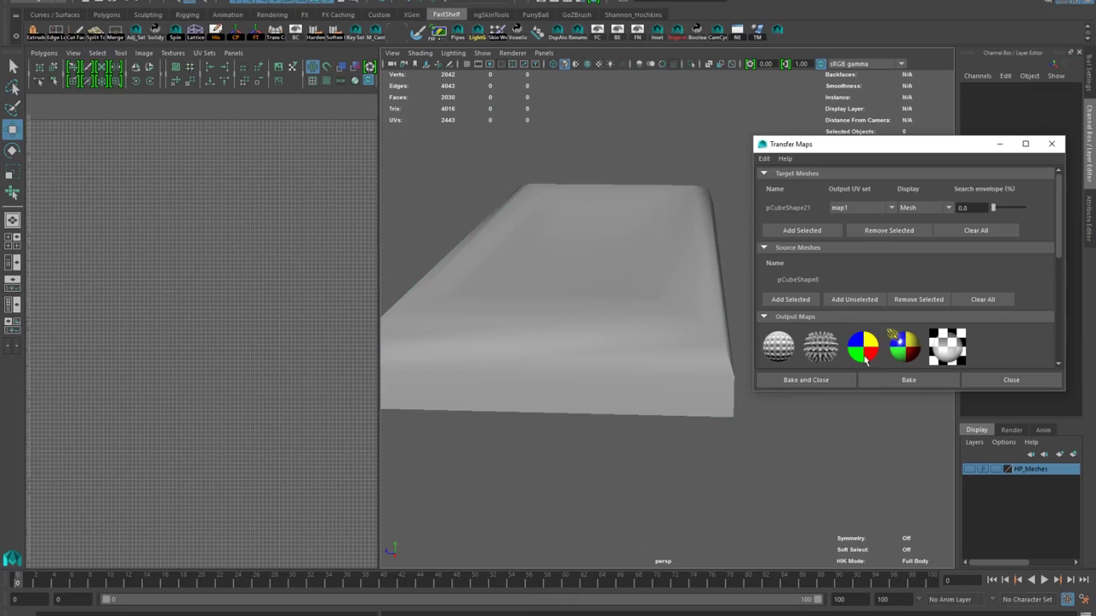
left_click(601, 65)
left_click_drag(591, 154, 660, 379, "alt")
left_click(738, 417)
key("f")
left_click_drag(600, 300, 576, 248, "alt")
left_click(550, 191)
left_click(543, 237)
Weld the innermost loop's four corner vertices onto the corners of the surrounding recess loop
right_click_drag(575, 248, 582, 216)
left_click(585, 215)
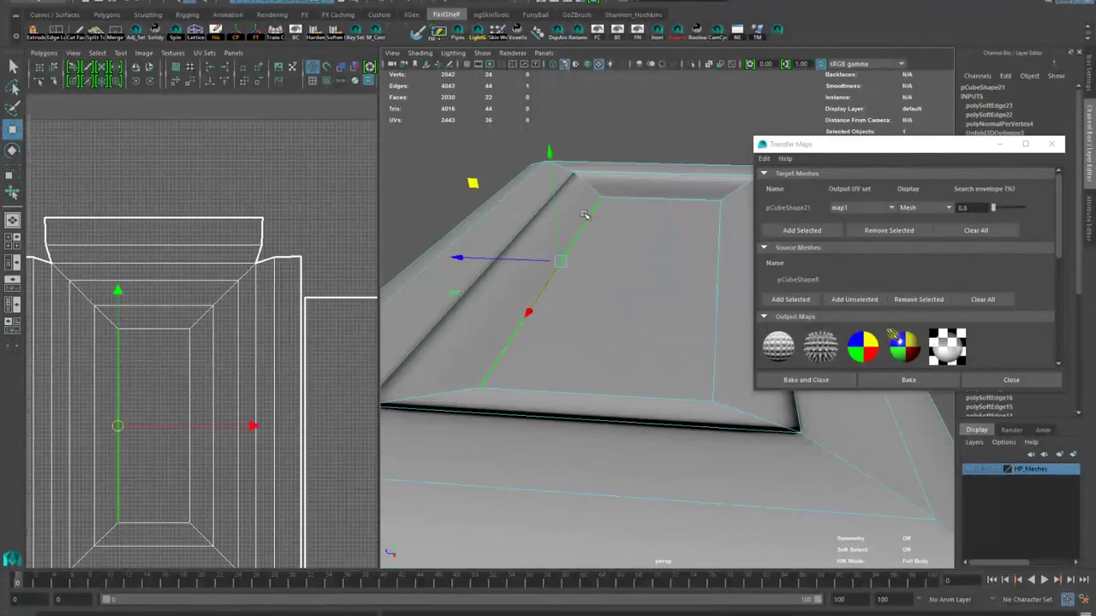
left_click_drag(592, 244, 616, 234, "alt")
key("y")
left_click_drag(658, 195, 637, 207, "alt")
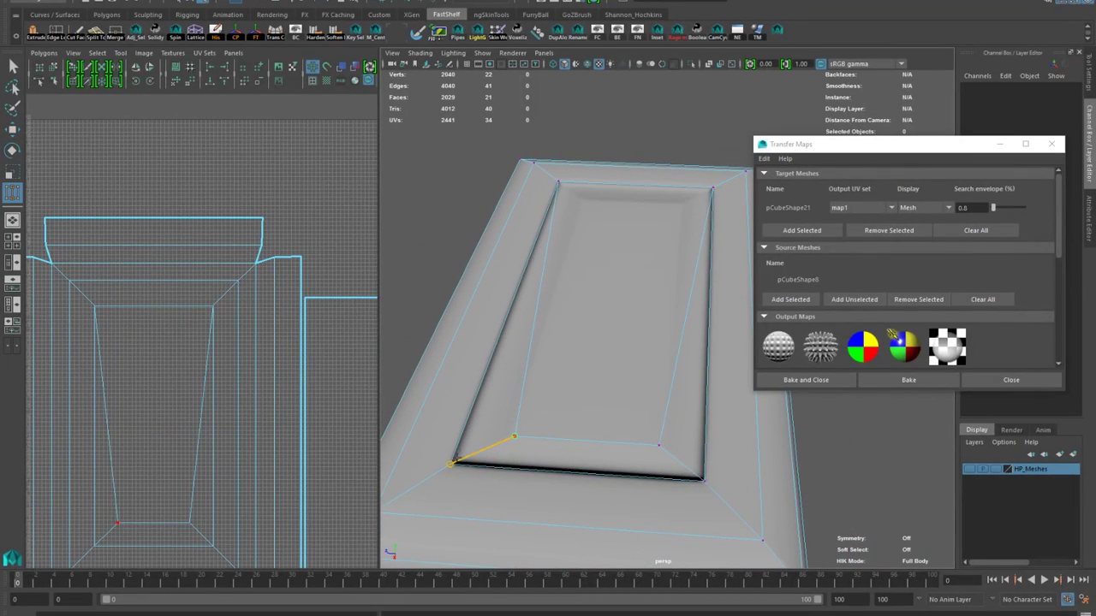
left_click_drag(677, 465, 621, 362, "alt")
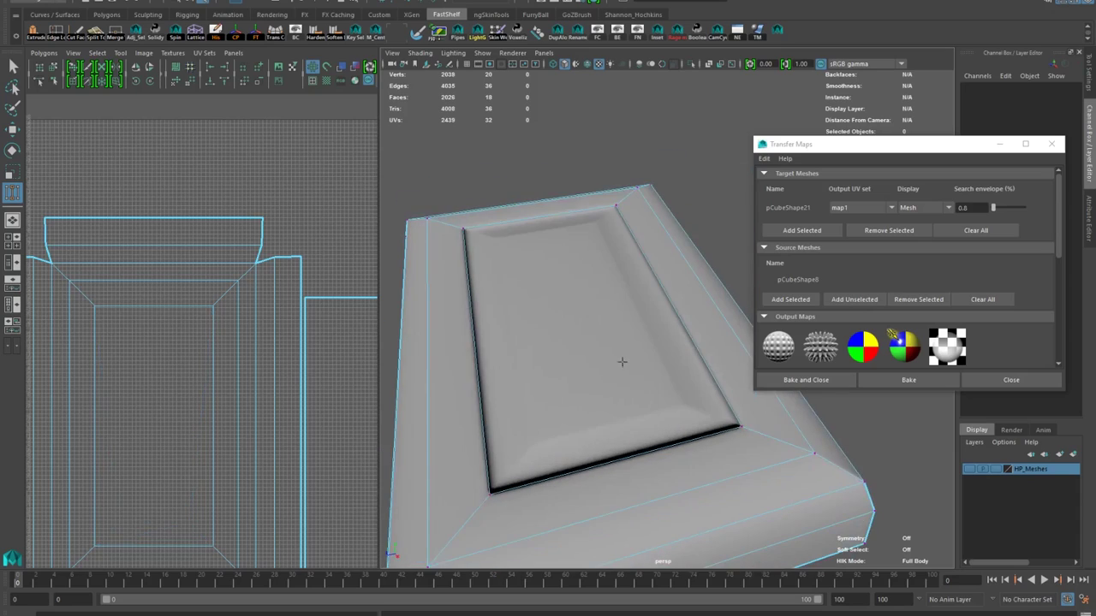
right_click_drag(622, 362, 613, 309, "alt")
key("w")
Apply an automatic UV projection to the frame and join the side strips to the top shell
left_click(614, 307)
left_click(447, 1)
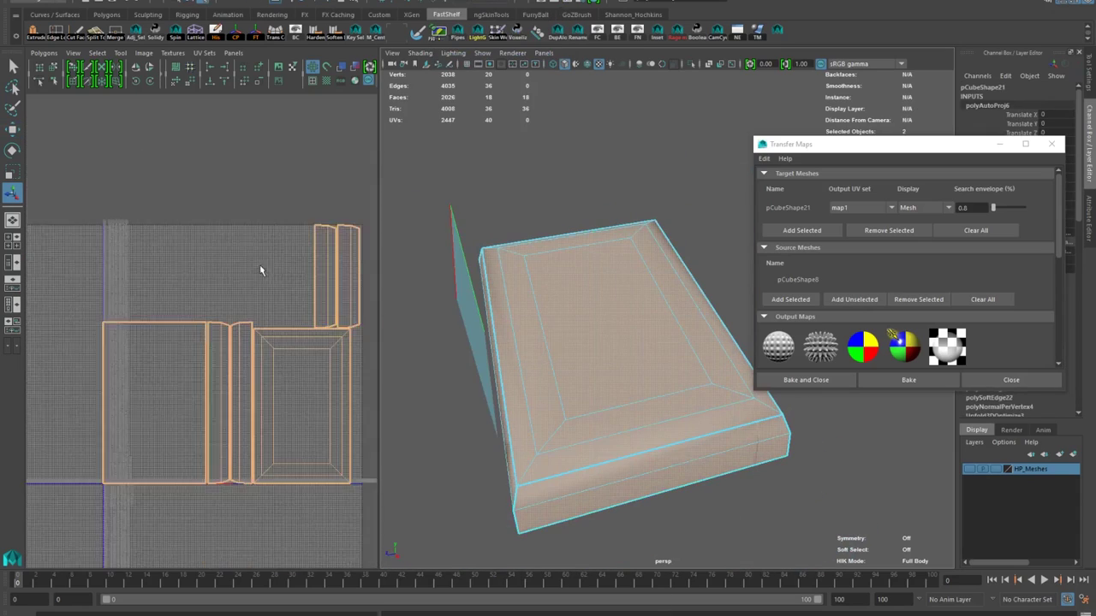
right_click(282, 420)
key("w")
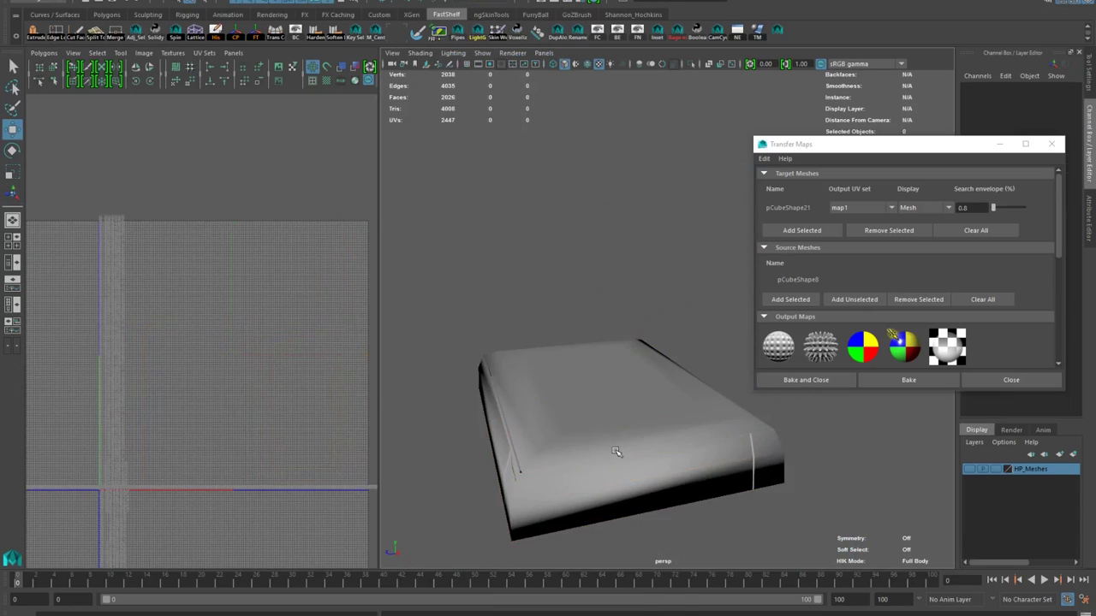
left_click(601, 66)
left_click_drag(602, 411, 580, 369, "alt")
left_click(579, 369)
left_click_drag(154, 296, 390, 479)
left_click(175, 67)
Soften the low-poly frame's edges and harden the edges along its UV borders
left_click_drag(548, 377, 548, 402, "alt")
left_click(487, 169)
left_click(531, 291)
left_click(318, 32)
left_click(531, 171)
left_click_drag(551, 235, 554, 310, "alt")
left_click(593, 377)
left_click(612, 248)
left_click(617, 339)
Cut UV seams along the short diagonal corner edges of the low-poly frame's upper bevel
right_click_drag(446, 395, 444, 364)
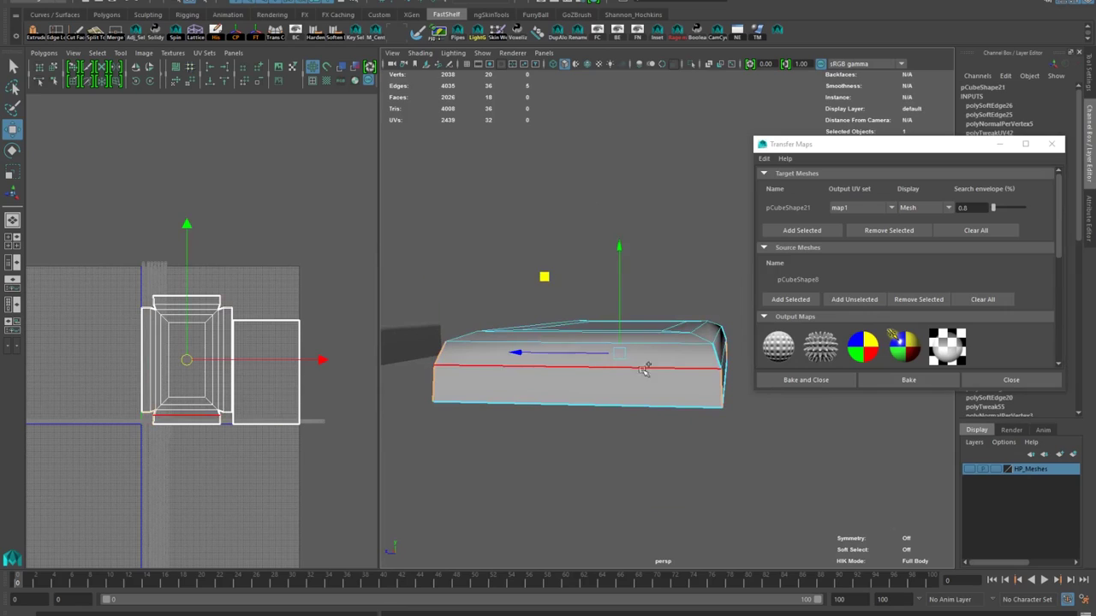
right_click_drag(663, 385, 665, 385, "shift")
left_click_drag(664, 385, 541, 341, "alt")
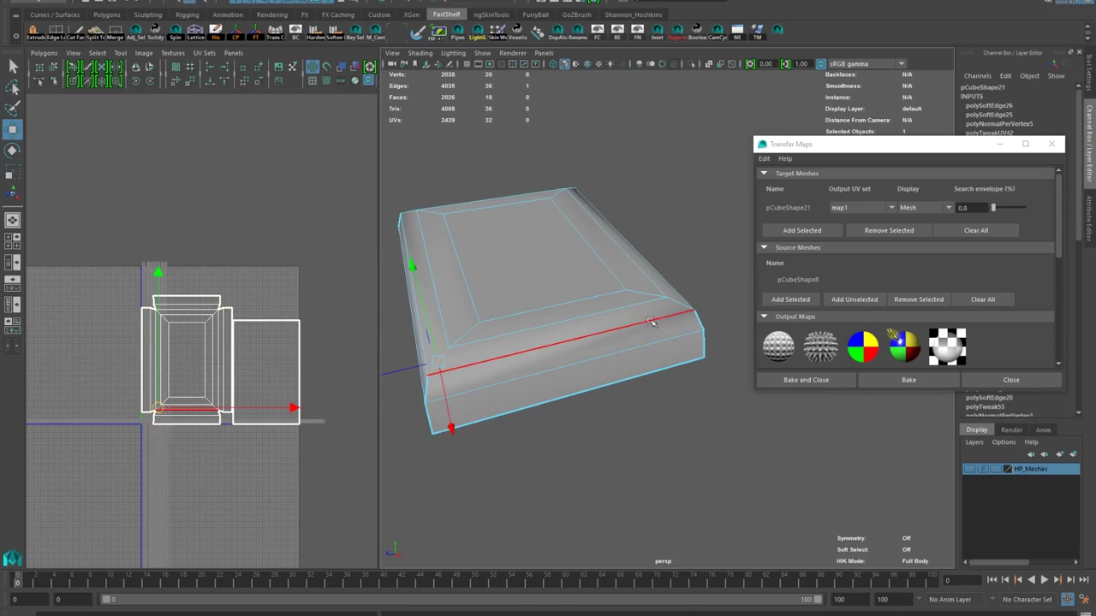
left_click(679, 303, "shift")
left_click_drag(667, 312, 584, 350, "alt")
left_click(446, 357, "shift")
scroll(215, 345, "up", 3)
right_click_drag(215, 360, 205, 393, "shift")
Unfold all of the low-poly frame's UVs and return the frame to object selection
left_click_drag(94, 248, 363, 488)
right_click_drag(218, 394, 219, 393, "shift")
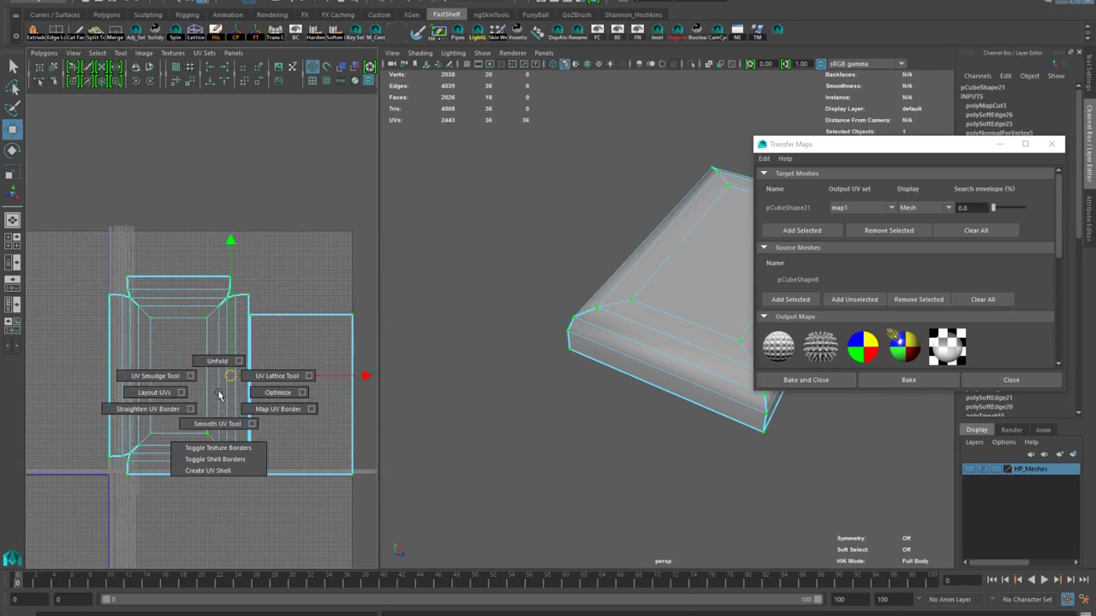
left_click_drag(548, 377, 584, 395, "alt")
right_click_drag(584, 395, 618, 367)
scroll(582, 368, "up", 4)
left_click_drag(582, 368, 523, 325, "alt")
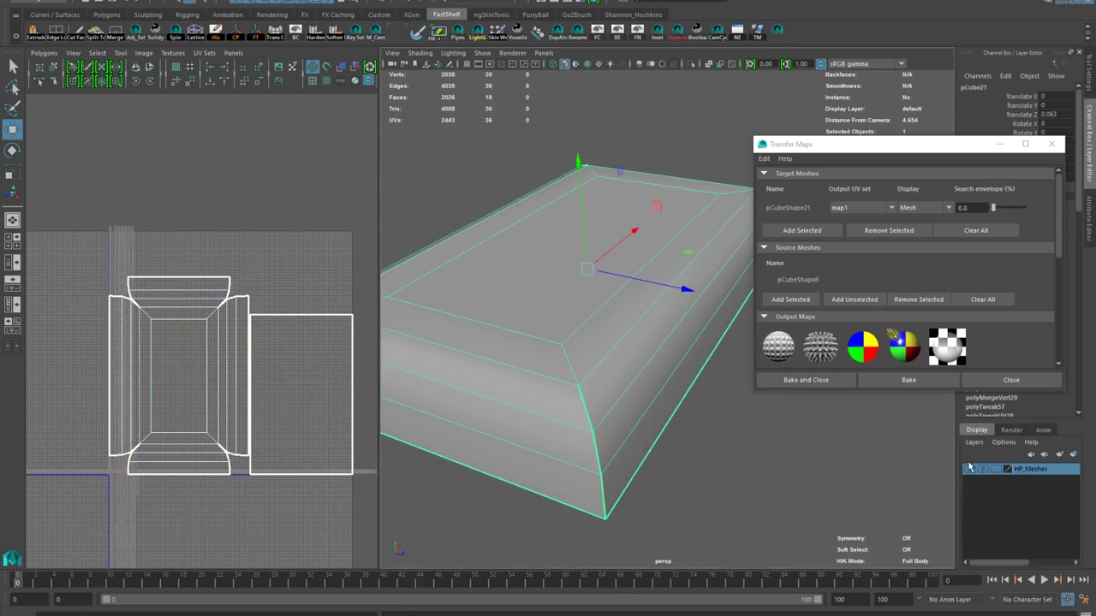
Show the high-poly layer, bake the normal map onto the simplified frame, and isolate the low-poly mesh to inspect its shading
left_click(969, 469)
left_click(909, 380)
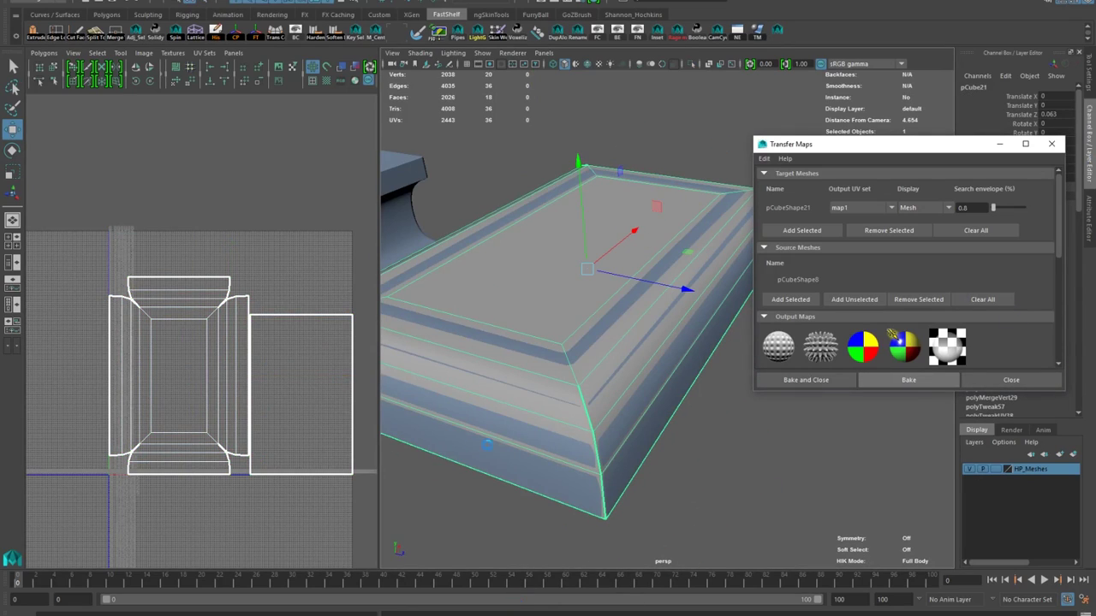
left_click(552, 306)
left_click(692, 64)
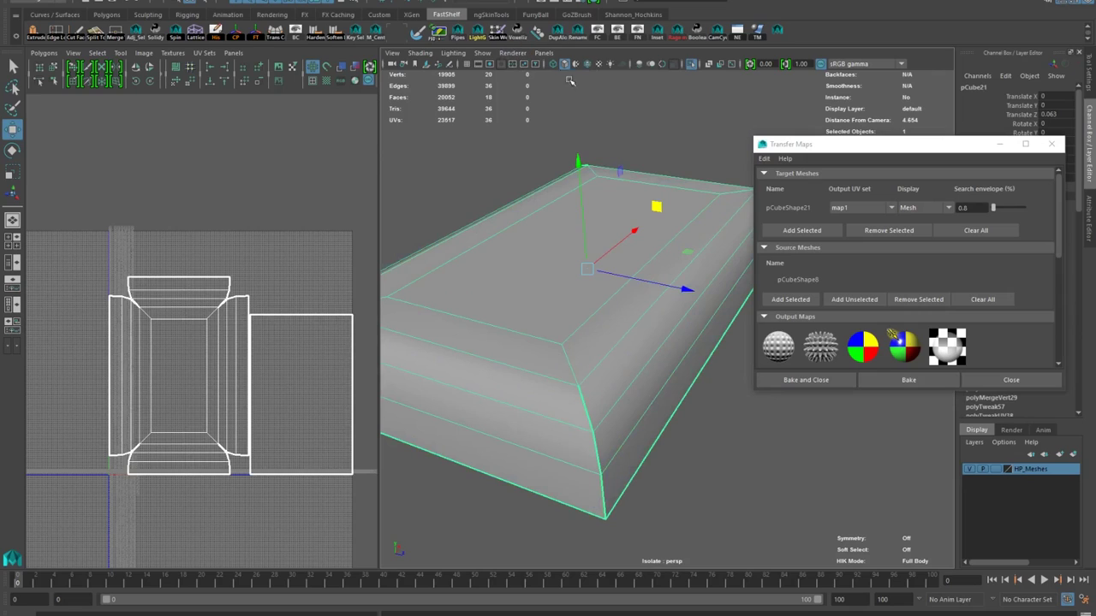
left_click(518, 140)
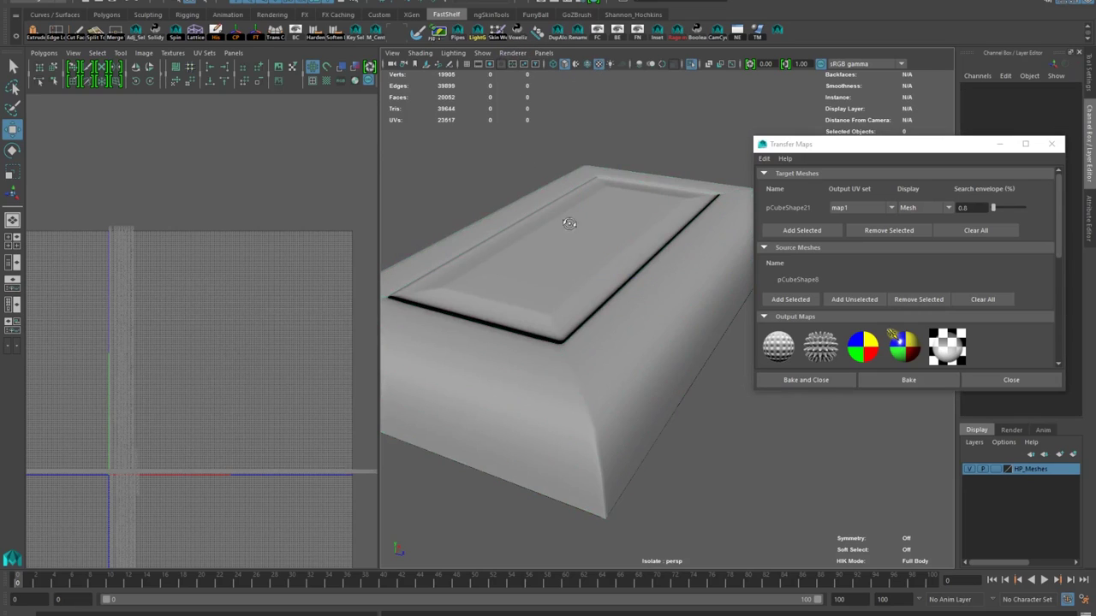
left_click_drag(570, 223, 432, 320, "alt")
scroll(600, 246, "down", 3)
key("space")
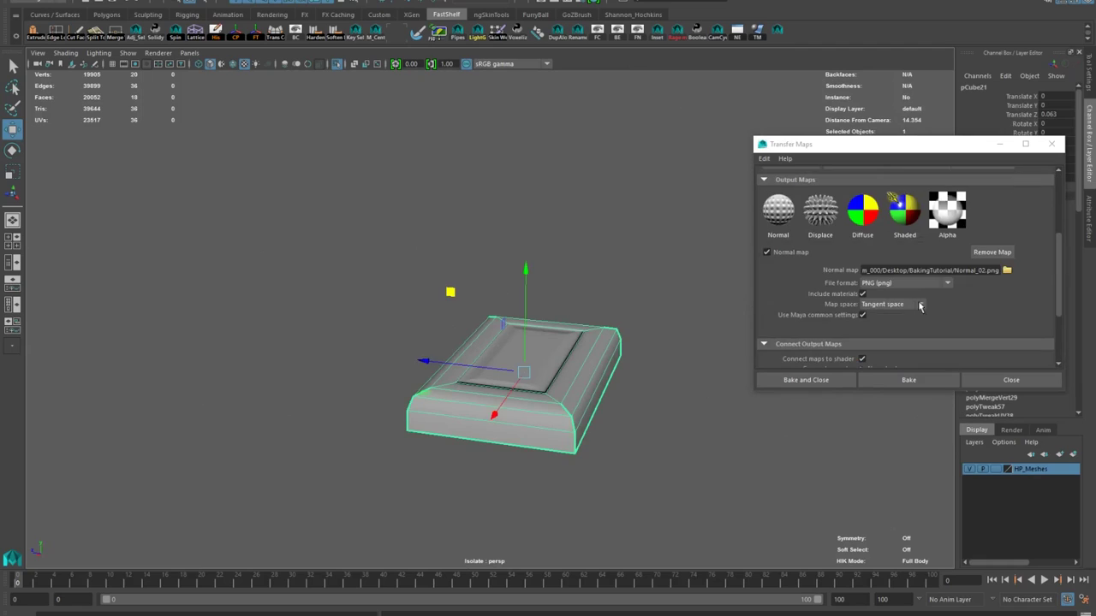
End the isolation, set the output normal map to Normal_03.png, and set the square low-poly block's Translate Y to 0
left_click(338, 64)
middle_click_drag(578, 350, 396, 409, "alt")
scroll(397, 408, "down", 5)
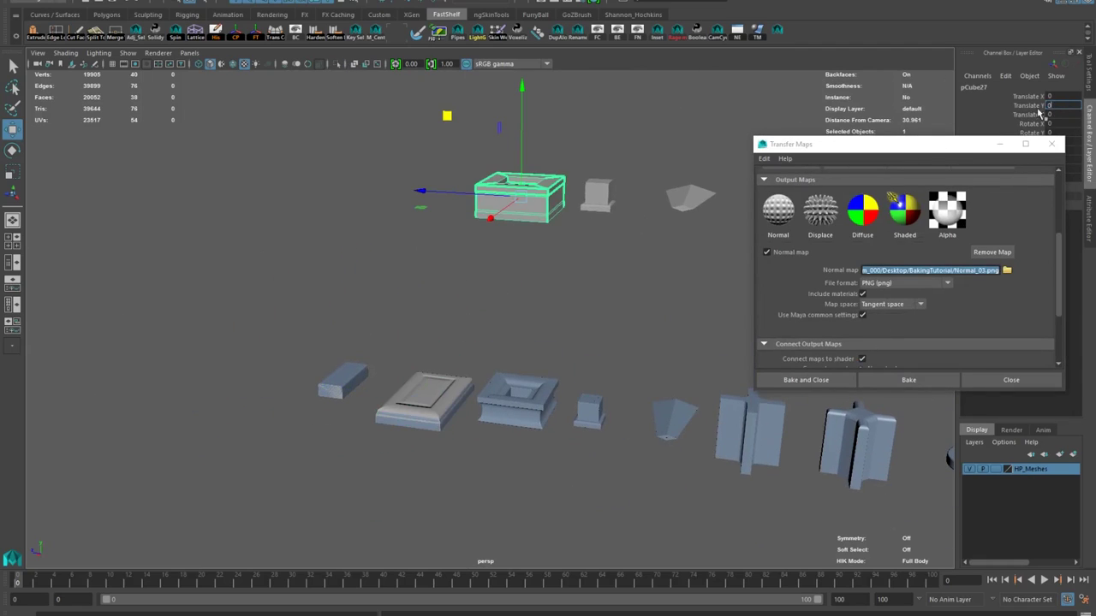
scroll(443, 328, "up", 6)
middle_click_drag(443, 327, 342, 205, "alt")
scroll(411, 377, "up", 2)
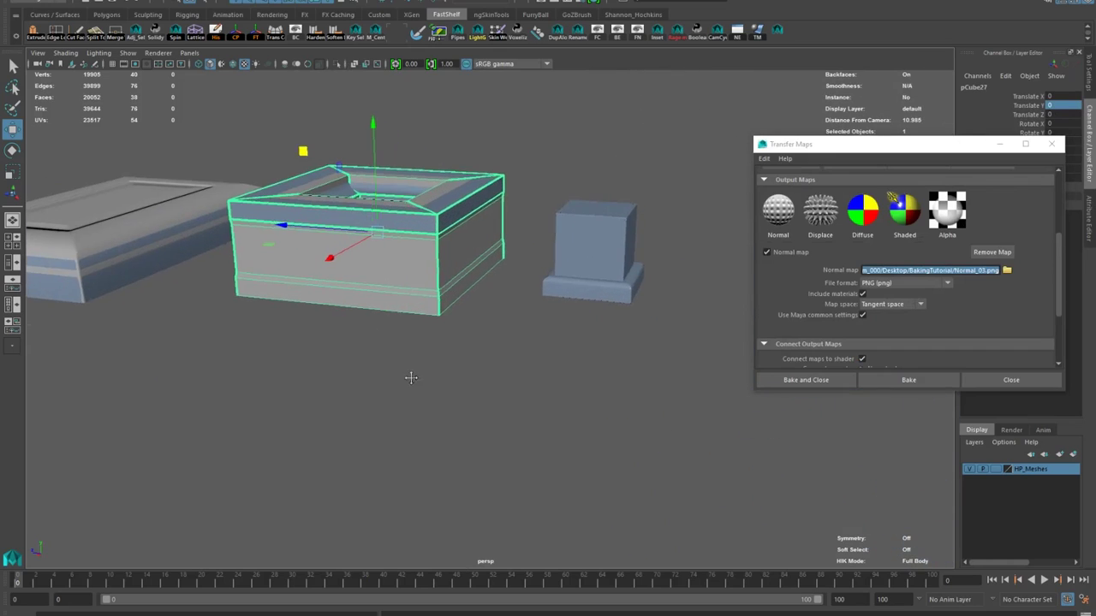
left_click_drag(411, 376, 455, 455, "alt")
scroll(458, 463, "up", 3)
key("space")
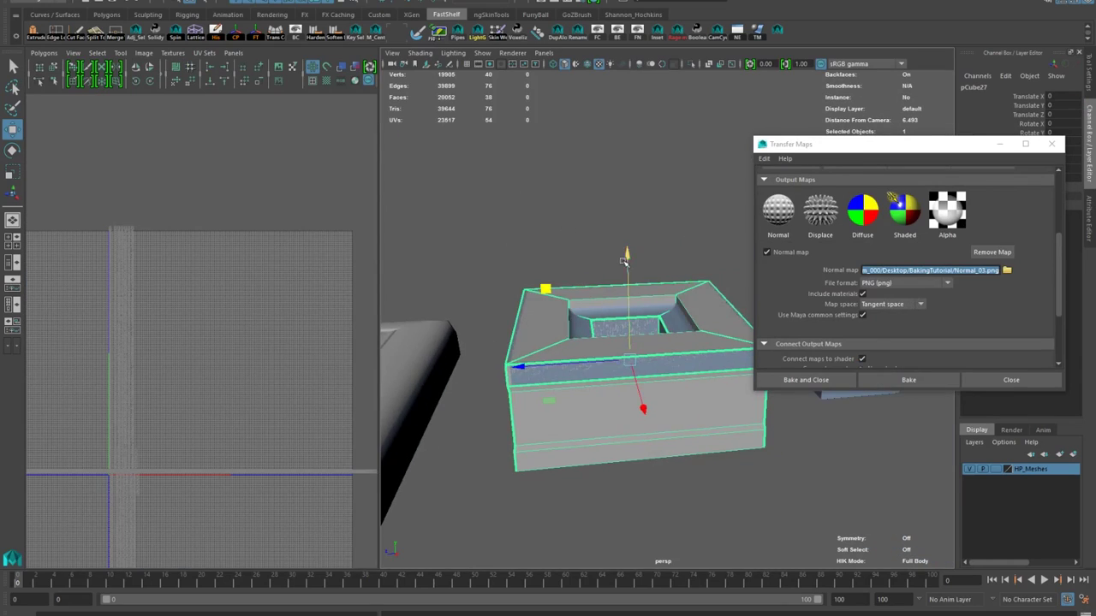
Lift the low-poly block off the high-poly base, examine the base's square recess, and reset Translate Y to 0
left_click_drag(626, 254, 626, 94)
scroll(480, 377, "up", 5)
left_click_drag(479, 376, 543, 321, "alt")
scroll(543, 320, "down", 5)
key("ctrl+z")
left_click_drag(640, 211, 638, 70)
scroll(548, 291, "up", 5)
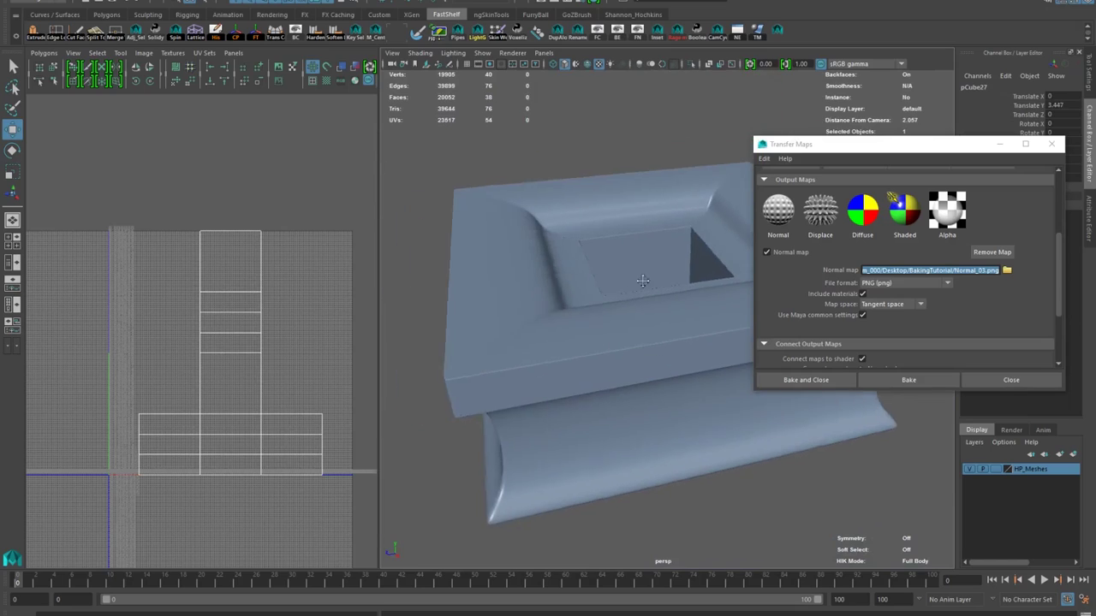
key("space")
left_click_drag(428, 377, 183, 205, "alt")
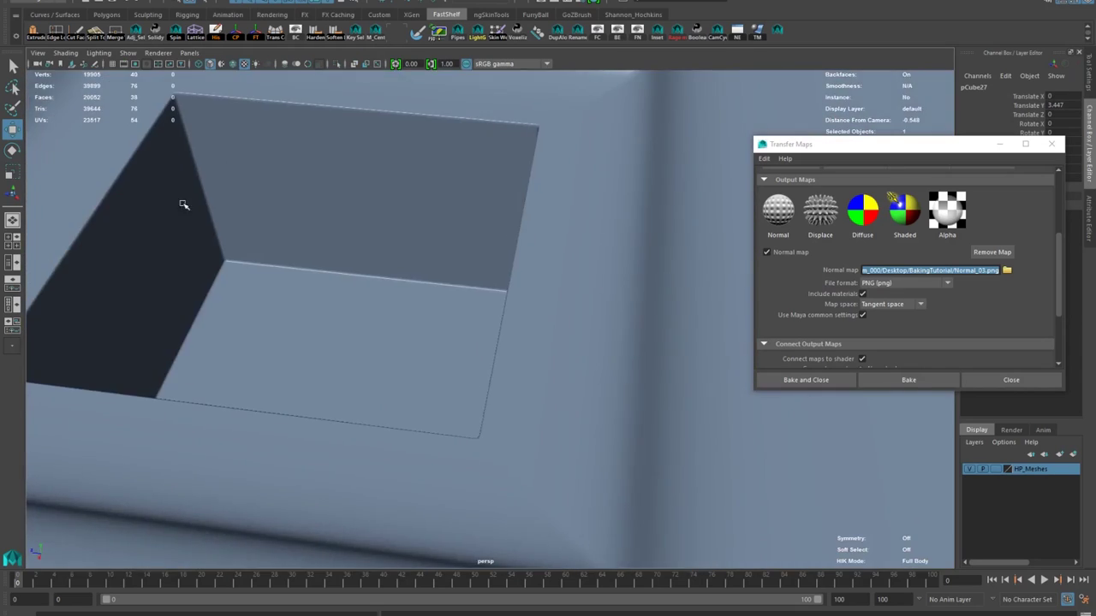
right_click_drag(184, 205, 335, 181, "alt")
left_click_drag(334, 181, 470, 299, "alt")
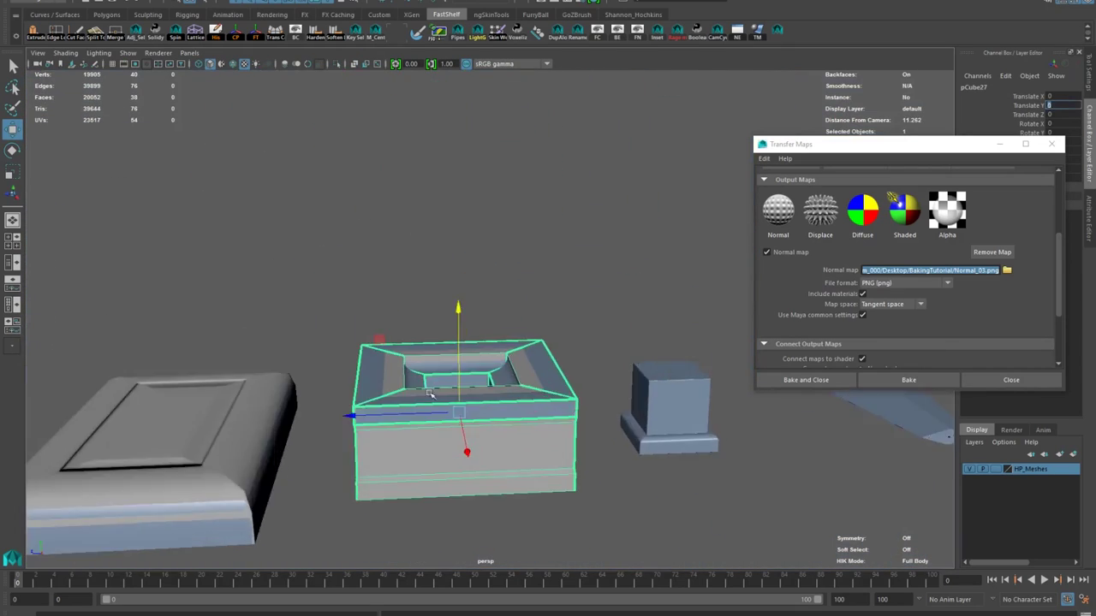
Turn on X-ray shading and scale the block's middle side edges inward to follow the high-poly base's concave profile
left_click_drag(430, 393, 416, 339, "alt")
right_click_drag(416, 339, 463, 334, "alt")
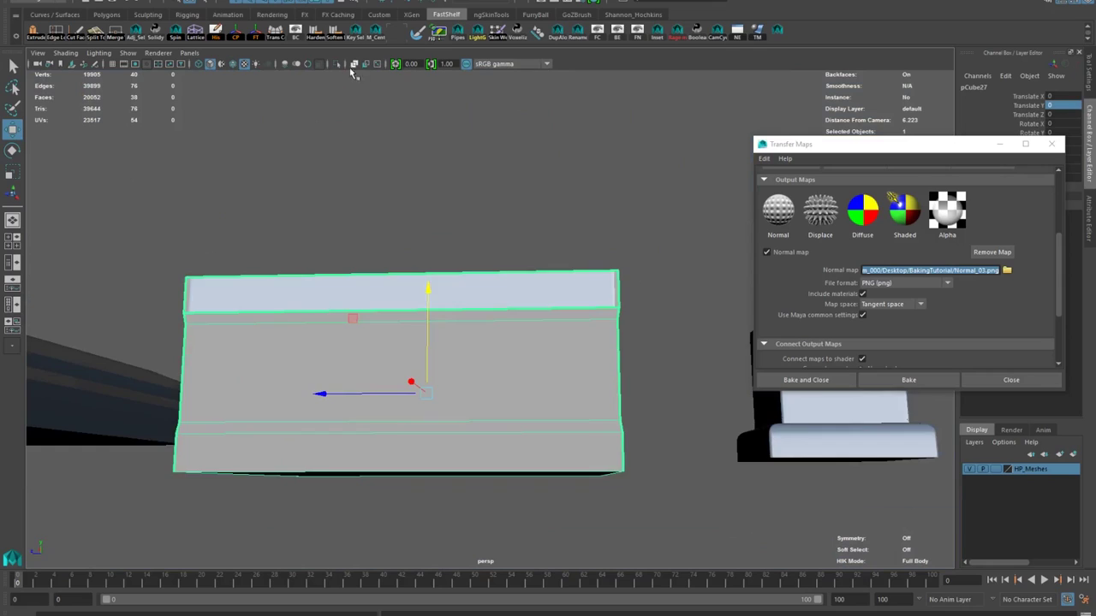
left_click(354, 66)
mouse_move(402, 329)
left_mouse_down("alt")
mouse_move(433, 335)
mouse_move(405, 346)
left_mouse_up("alt")
mouse_move(524, 431)
left_mouse_down("alt")
mouse_move(482, 430)
mouse_move(531, 423)
left_mouse_up("alt")
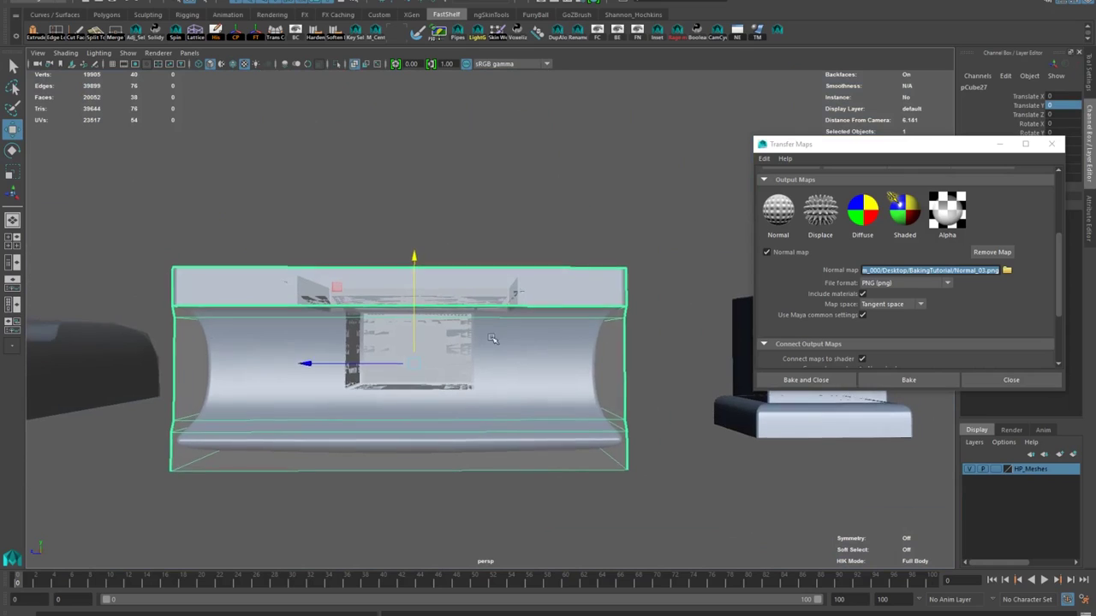
left_click_drag(492, 339, 446, 405, "alt")
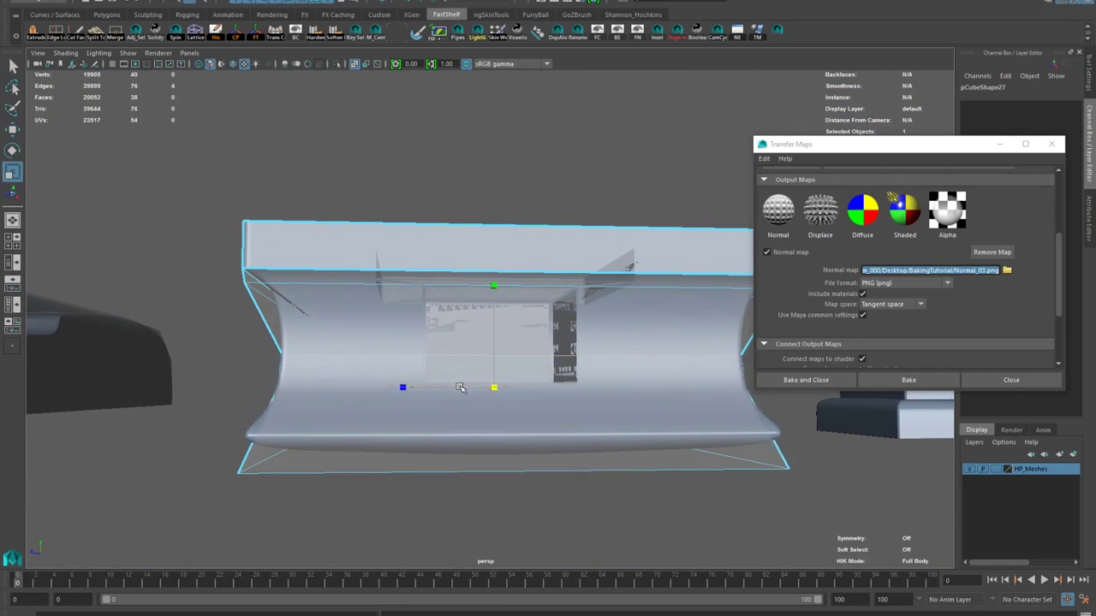
left_click(476, 471)
right_click_drag(476, 471, 454, 445, "alt")
left_click_drag(466, 368, 531, 171, "alt")
key("space")
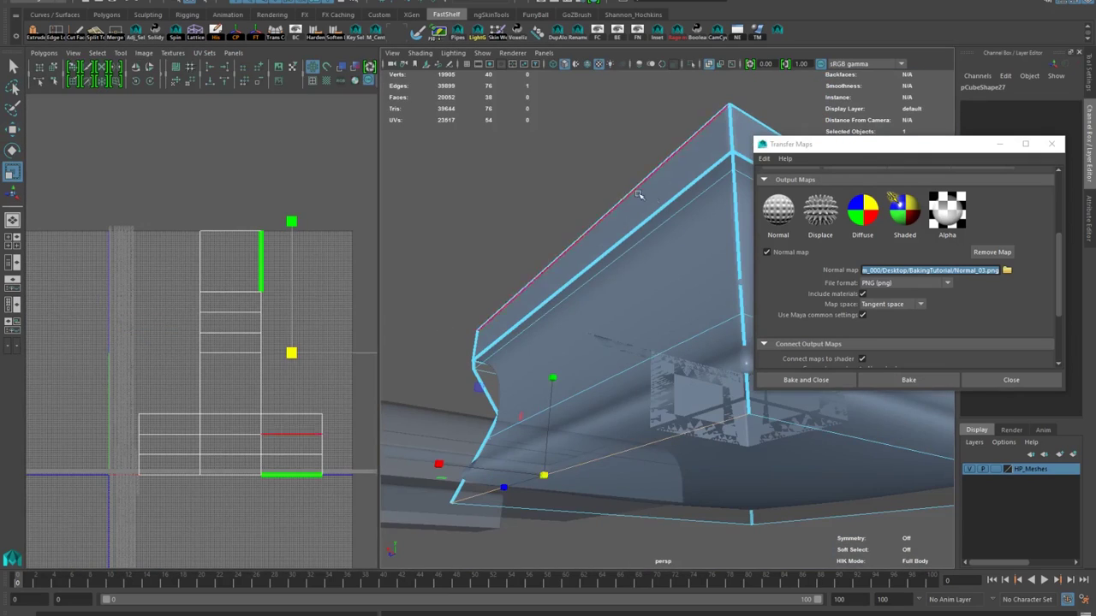
Return the block to object selection, turn off X-ray shading, and hide the high-poly layer
left_click(483, 377)
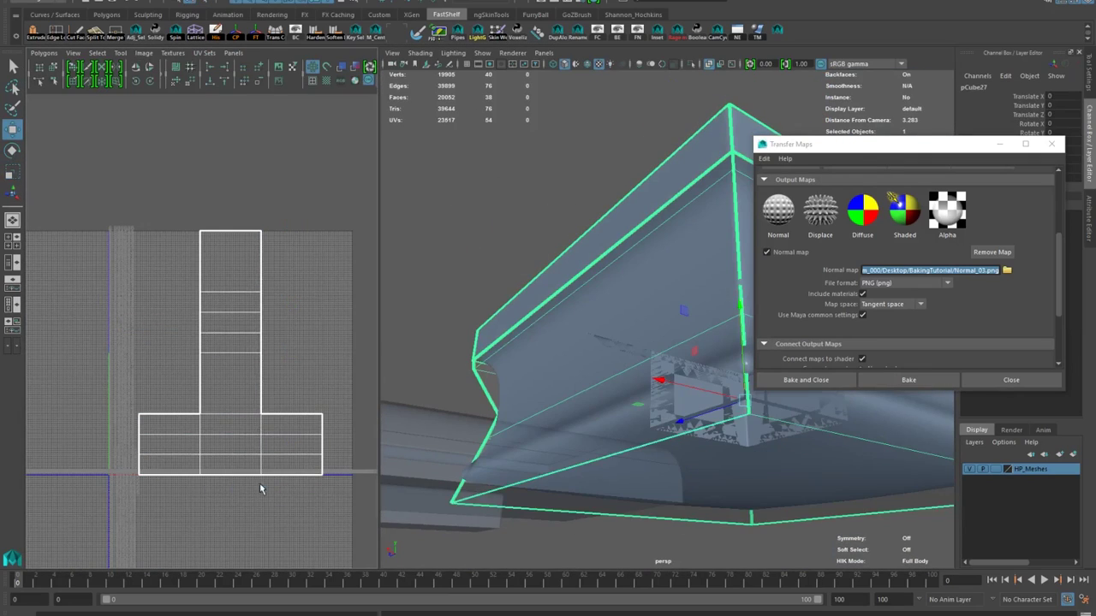
left_click_drag(548, 248, 651, 176, "alt")
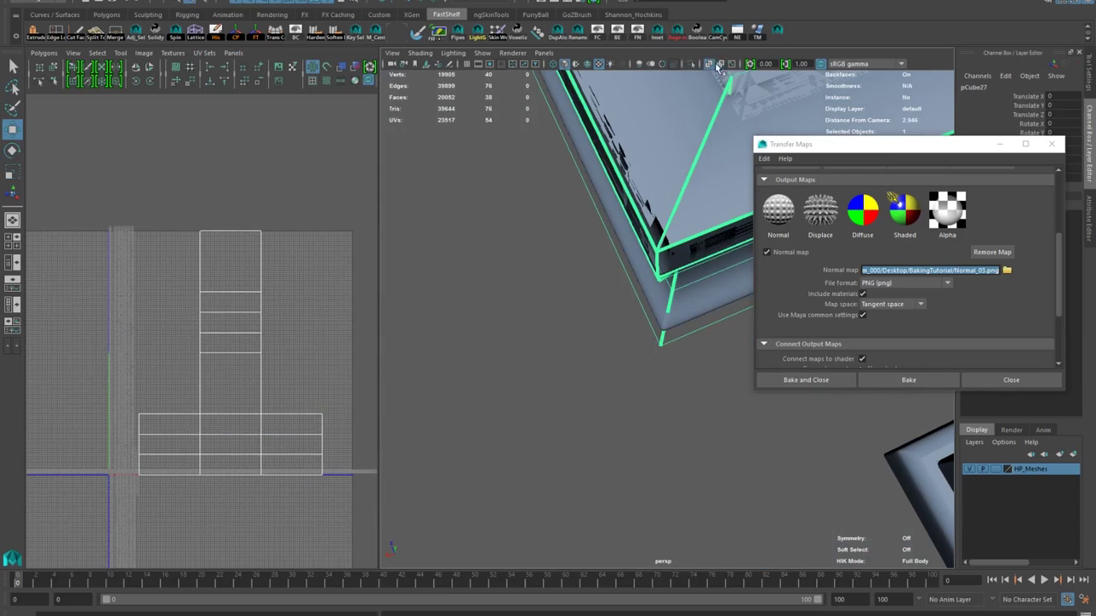
left_click_drag(685, 214, 629, 278, "alt")
left_click(556, 368)
left_click(629, 278)
left_click(969, 469)
left_click_drag(557, 374, 479, 343, "alt")
right_click(212, 298, "shift")
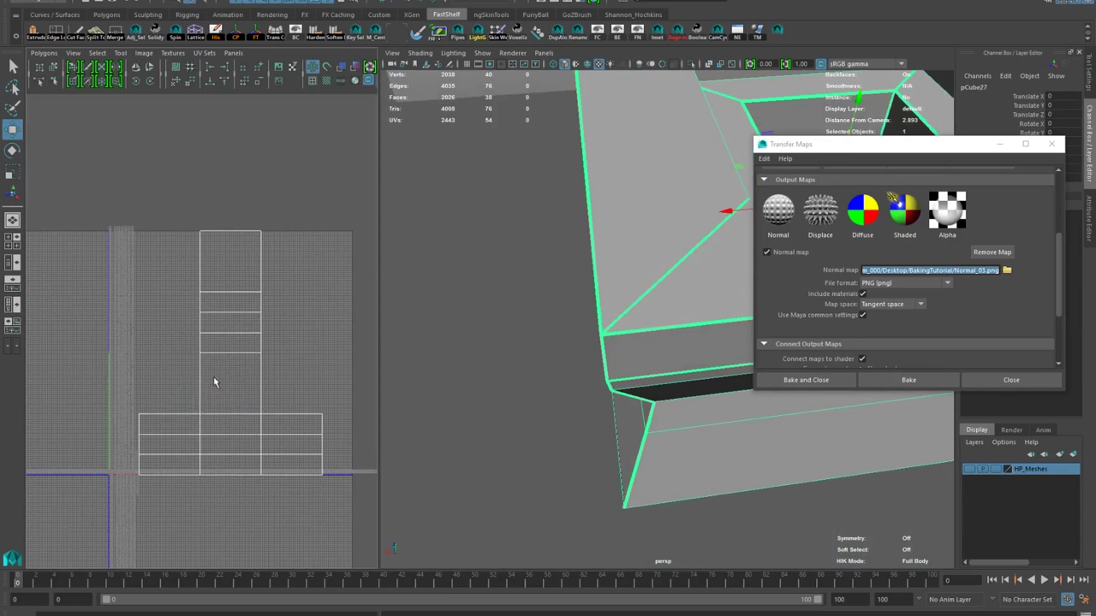
Preview the low-poly block smoothed in wireframe and in textured shading
right_click_drag(523, 385, 392, 427, "alt")
left_click_drag(392, 426, 590, 255, "alt")
key("3")
key("4")
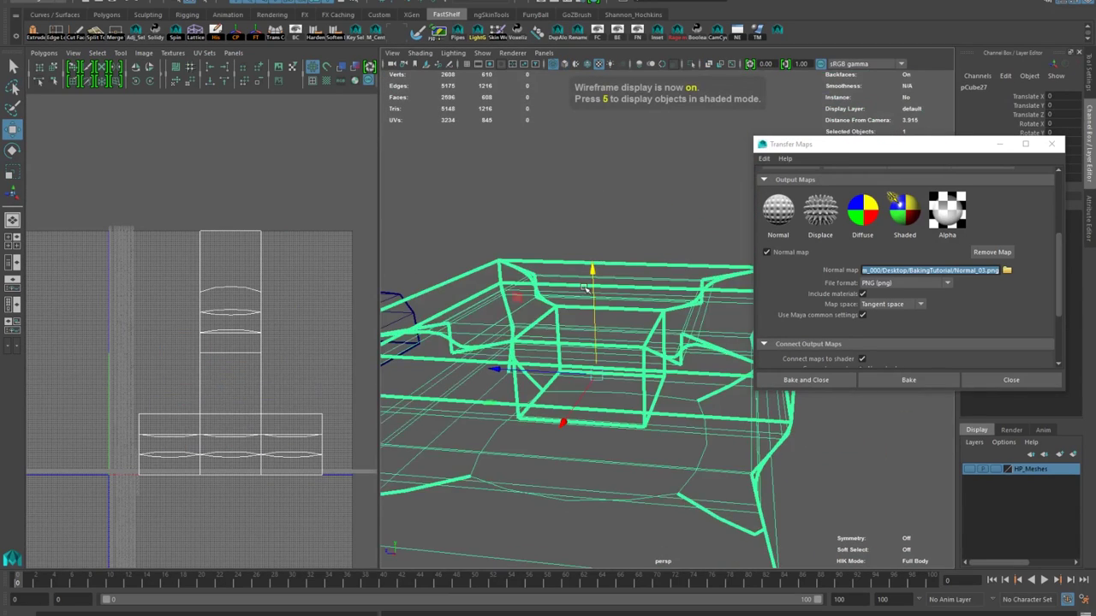
key("6")
right_click_drag(587, 289, 569, 372, "alt")
mouse_move(575, 349)
left_mouse_down("alt")
mouse_move(597, 274)
mouse_move(584, 361)
left_mouse_up("alt")
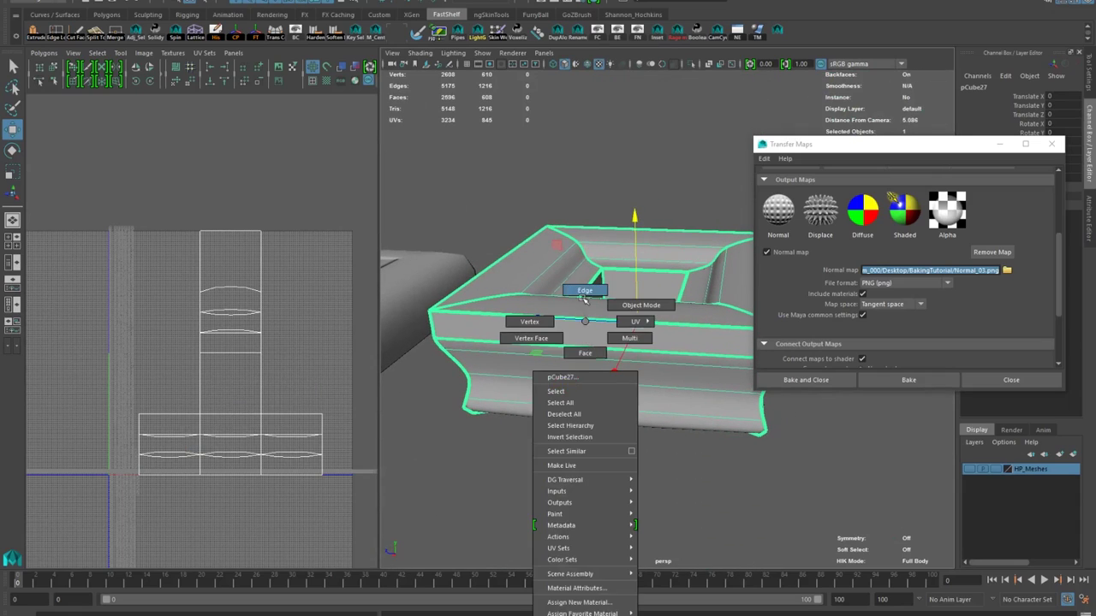
Apply the Crease Tool to all of the block's edges and return to object selection
right_click_drag(582, 298, 580, 289)
right_click_drag(581, 290, 516, 194, "alt")
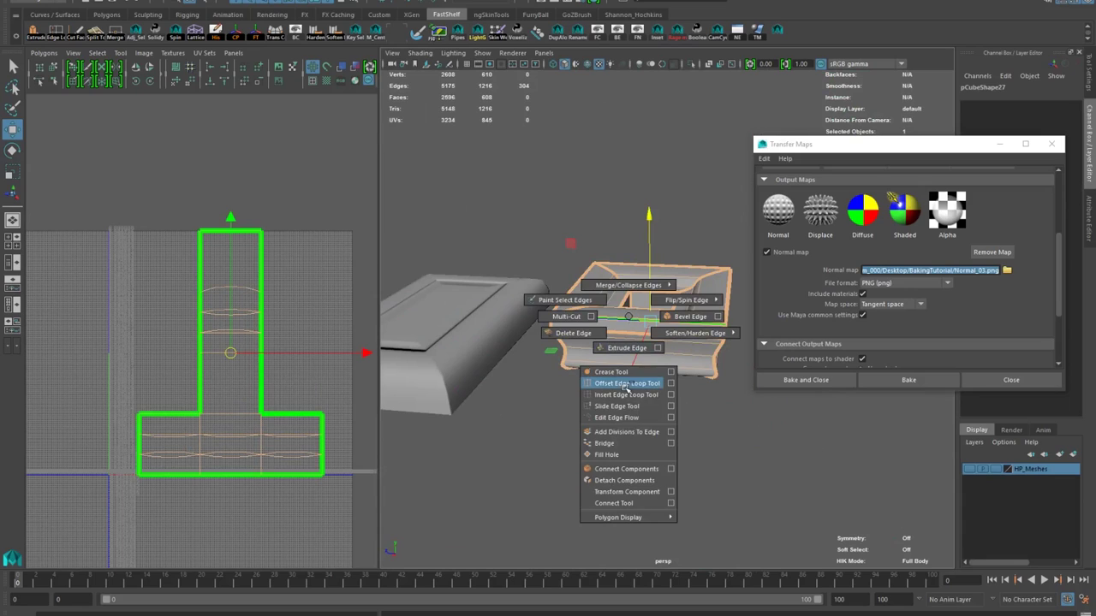
right_click_drag(622, 378, 613, 372, "shift")
key("w")
right_click_drag(587, 273, 642, 256)
right_click_drag(428, 291, 487, 350, "alt")
key("space")
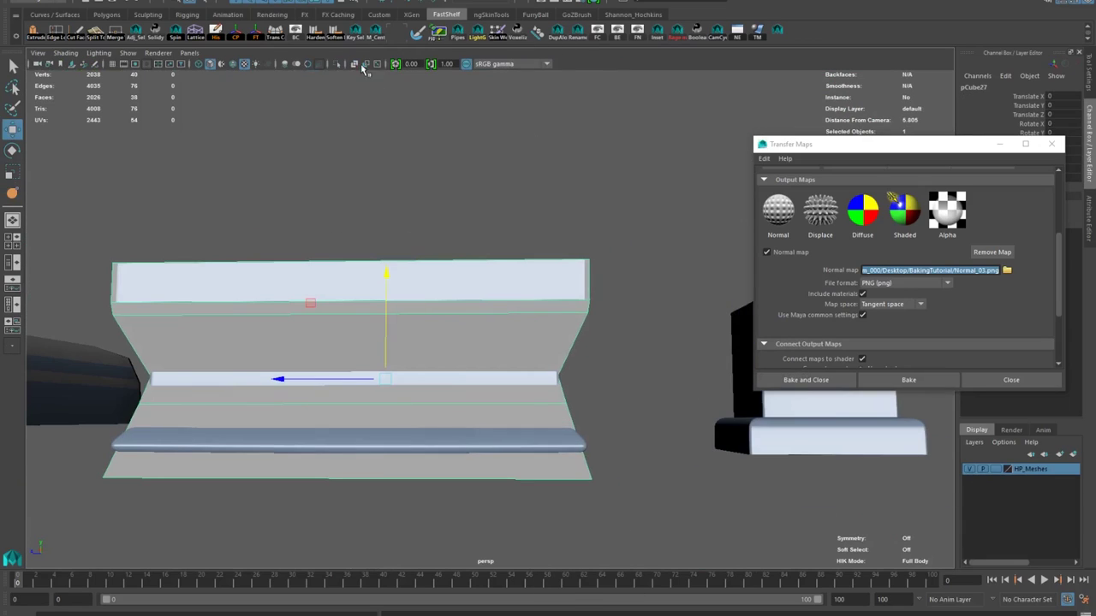
With X-ray shading on, bevel the block's bottom edge loop and fit the bottom faces to the high-poly base
left_click(356, 65)
key("2")
left_click(487, 470)
left_click_drag(489, 472, 526, 284, "alt")
left_click(526, 284, "shift")
key("ctrl+b")
key("w")
right_click_drag(367, 377, 367, 409)
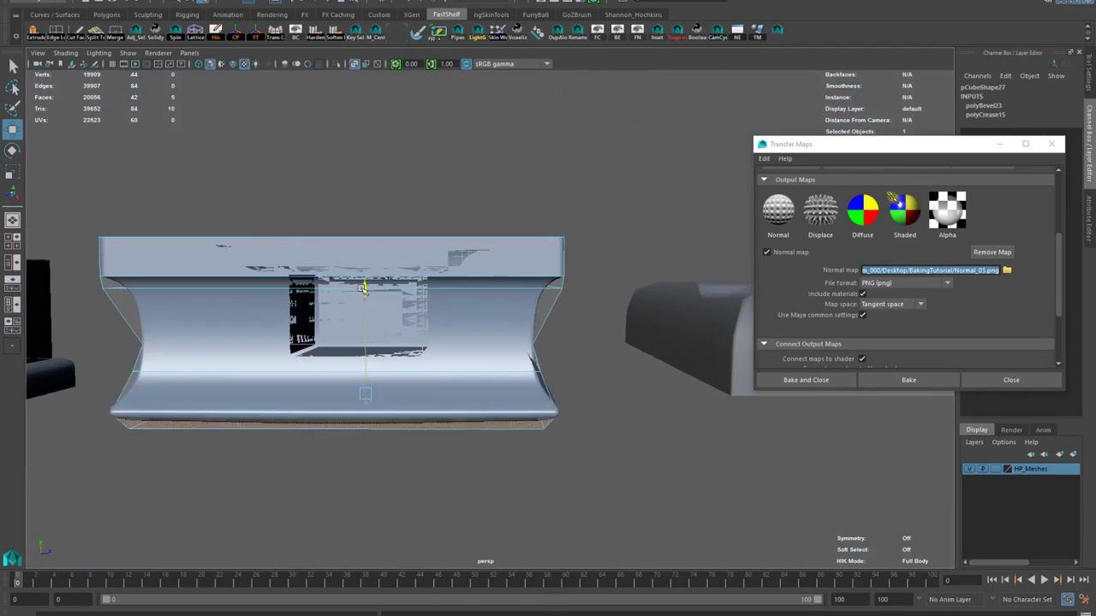
left_click(349, 523)
key("r")
Bevel the edge loop around the block's waist and move the Transfer Maps window out of the way
left_click_drag(367, 409, 293, 299, "alt")
double_click(293, 299)
key("ctrl+b")
left_click_drag(857, 143, 843, 0)
right_click_drag(428, 291, 479, 313, "alt")
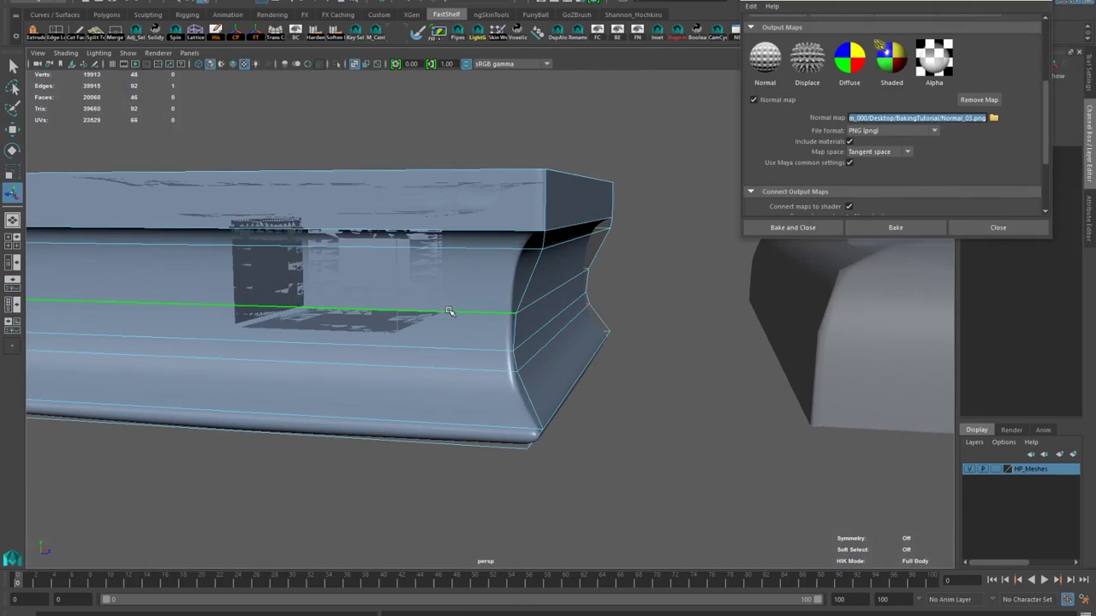
Move and scale the block's side and recess edge loops to match the curves of the high-poly base
left_click(452, 314)
key("w")
double_click(435, 276)
scroll(428, 272, "up", 4)
key("r")
double_click(355, 437)
key("r")
left_click_drag(355, 437, 426, 338, "alt")
scroll(426, 338, "up", 4)
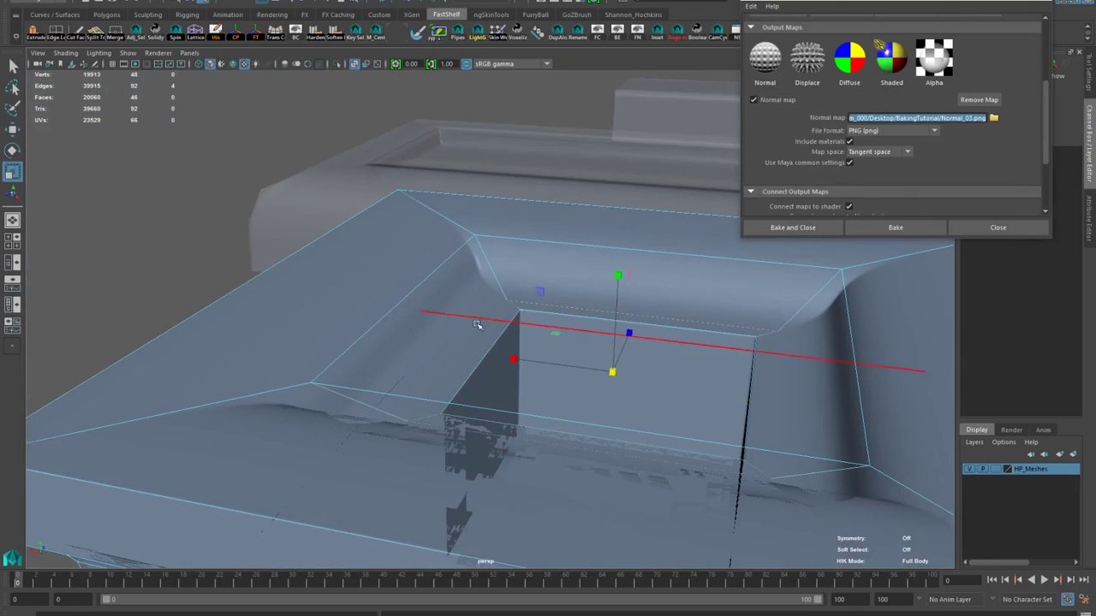
Delete a surplus edge loop from the block's sides, return to object selection, and hide the high-poly layer
double_click(481, 321)
right_click_drag(502, 313, 452, 328, "shift")
left_click_drag(452, 328, 392, 334, "alt")
scroll(472, 411, "down", 5)
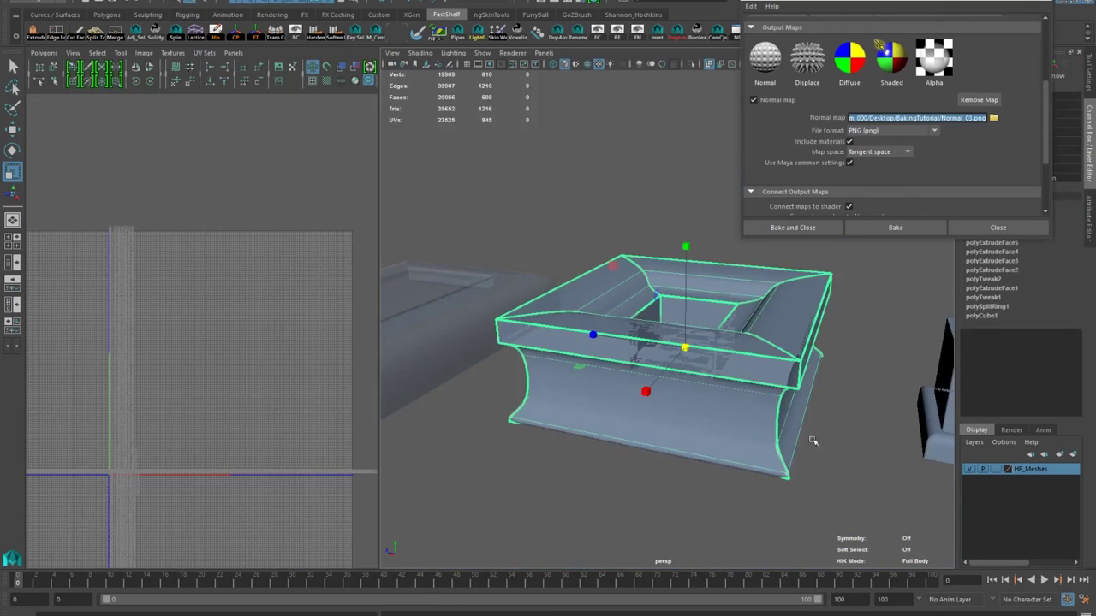
left_click_drag(590, 342, 589, 237, "alt")
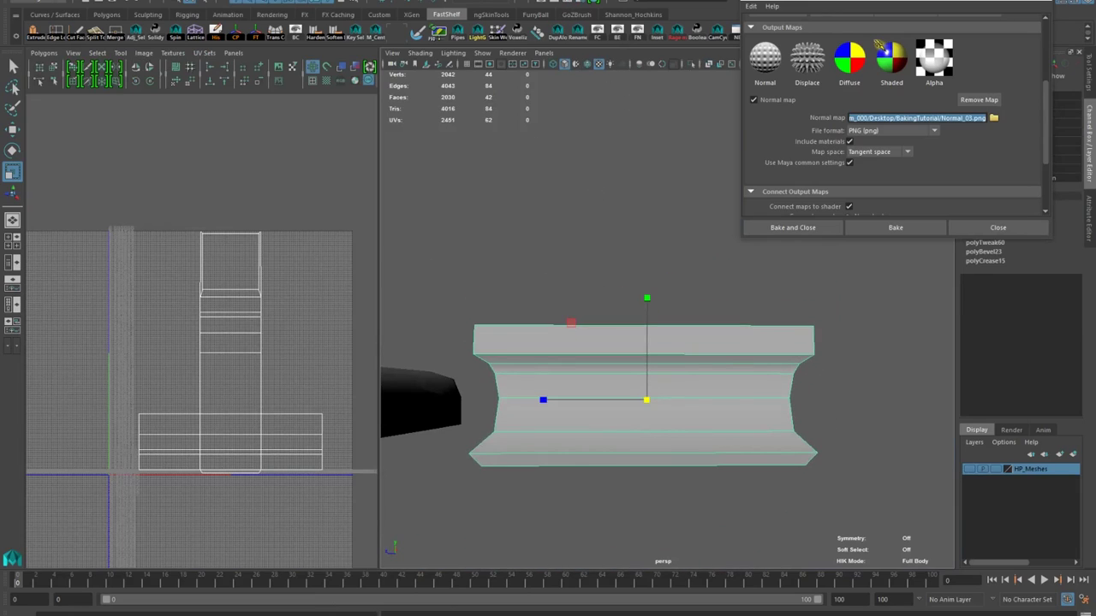
Apply an automatic UV projection to the block and unfold all of its UVs
left_click(439, 1)
left_click(462, 59)
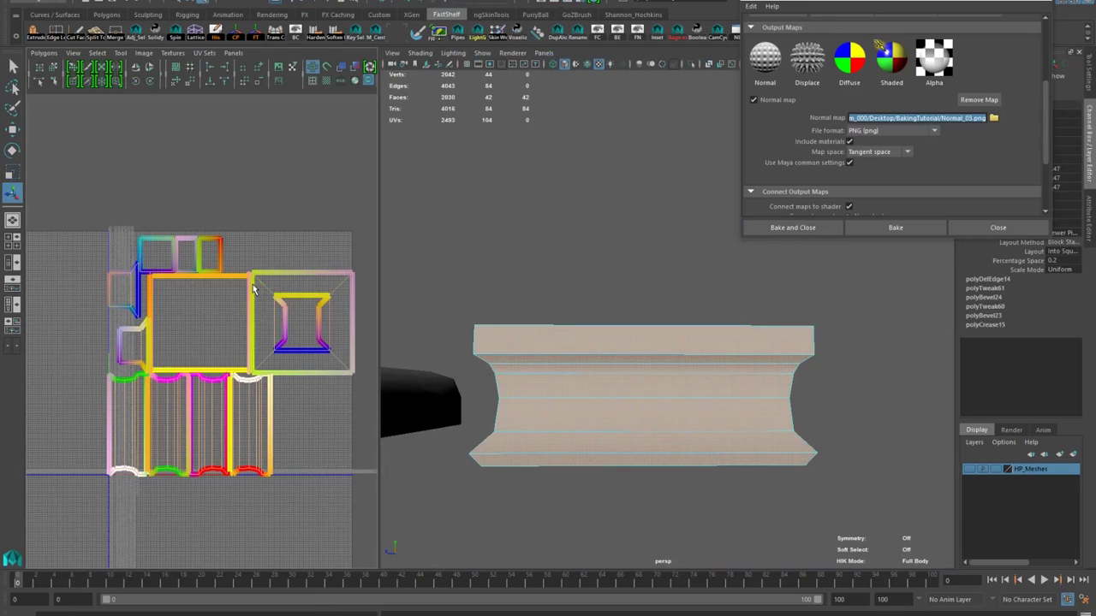
right_click_drag(262, 292, 315, 292)
left_click_drag(102, 205, 366, 501)
right_click_drag(275, 432, 216, 431, "shift")
scroll(239, 381, "up", 5)
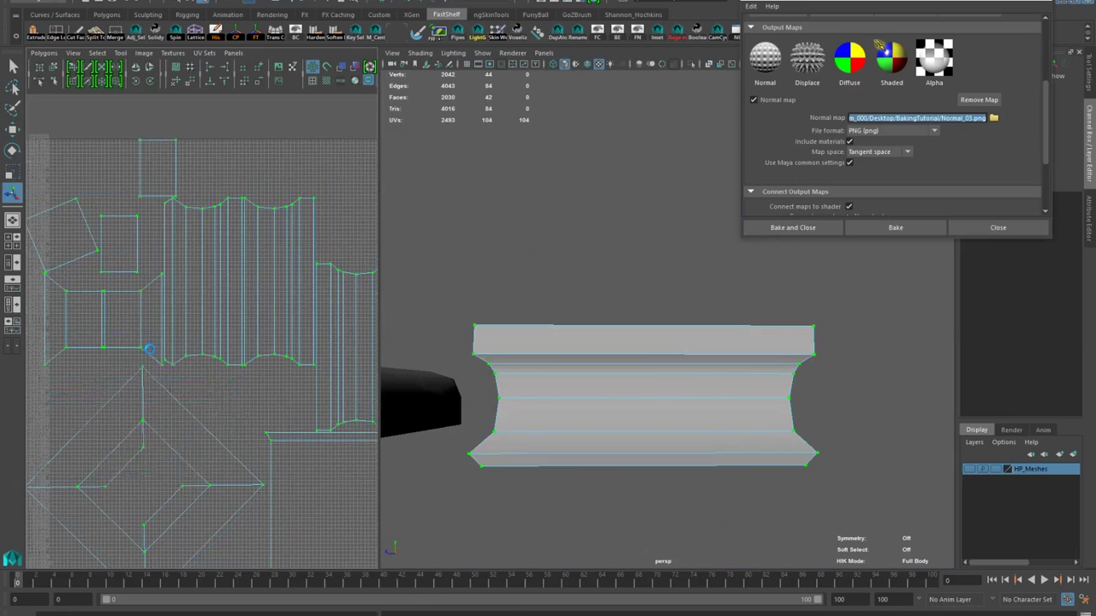
Lay out the block's UV shells with uniform scaling, no rotation, and the 512 Map spacing preset
scroll(147, 348, "down", 4)
right_click_drag(283, 396, 202, 372, "shift")
key("ctrl+z")
scroll(882, 134, "down", 4)
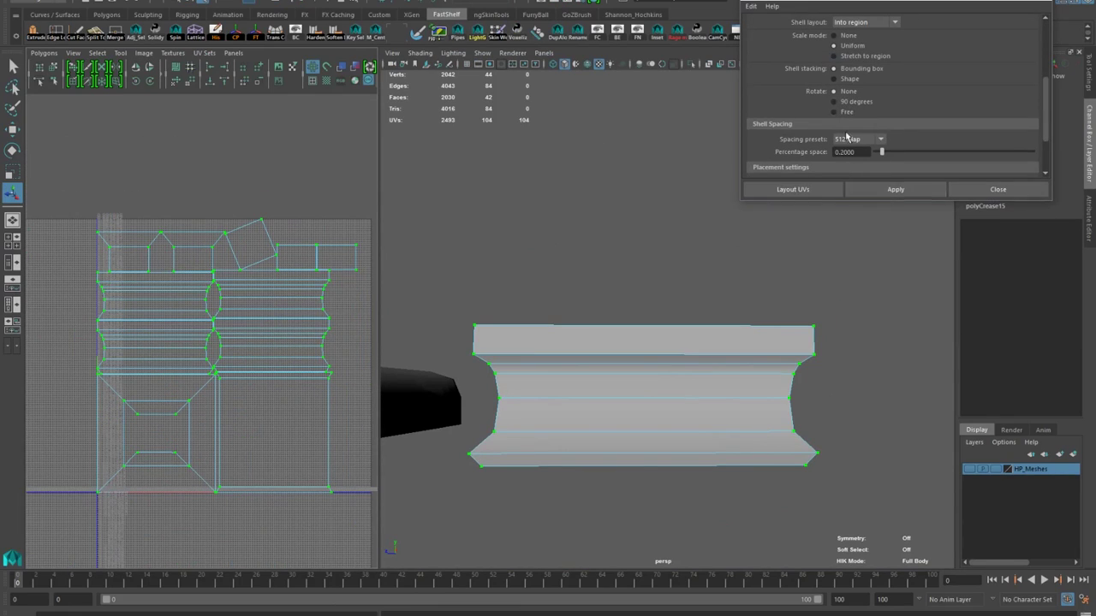
left_click(878, 190)
left_click(998, 191)
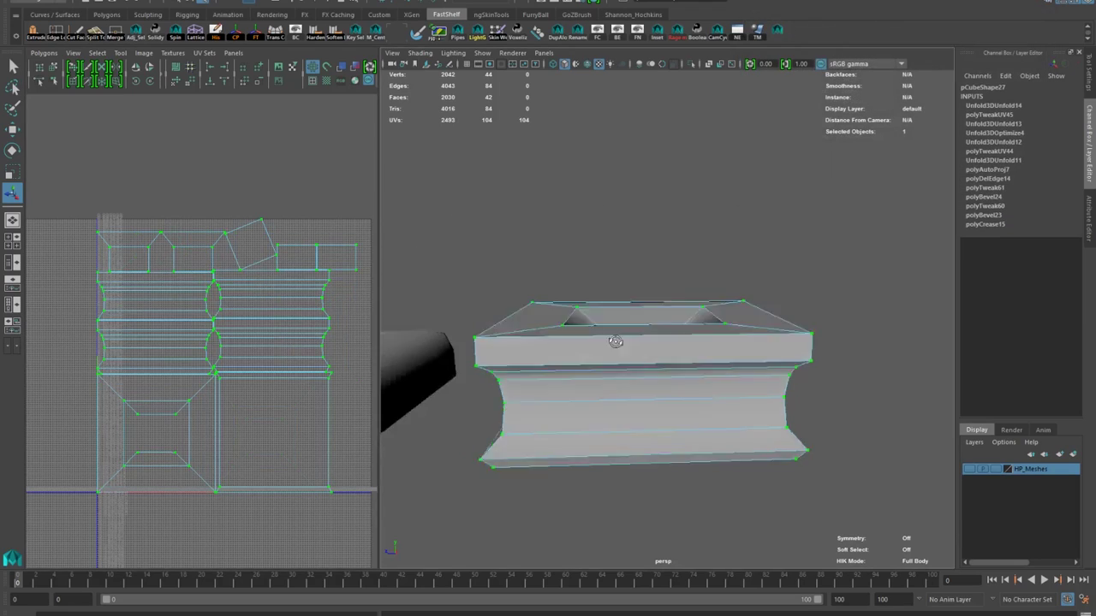
Show the high-poly layer and sew the block's side strip UVs to its bottom panel along the lower rim edges
left_click_drag(600, 360, 577, 318, "alt")
scroll(577, 317, "up", 6)
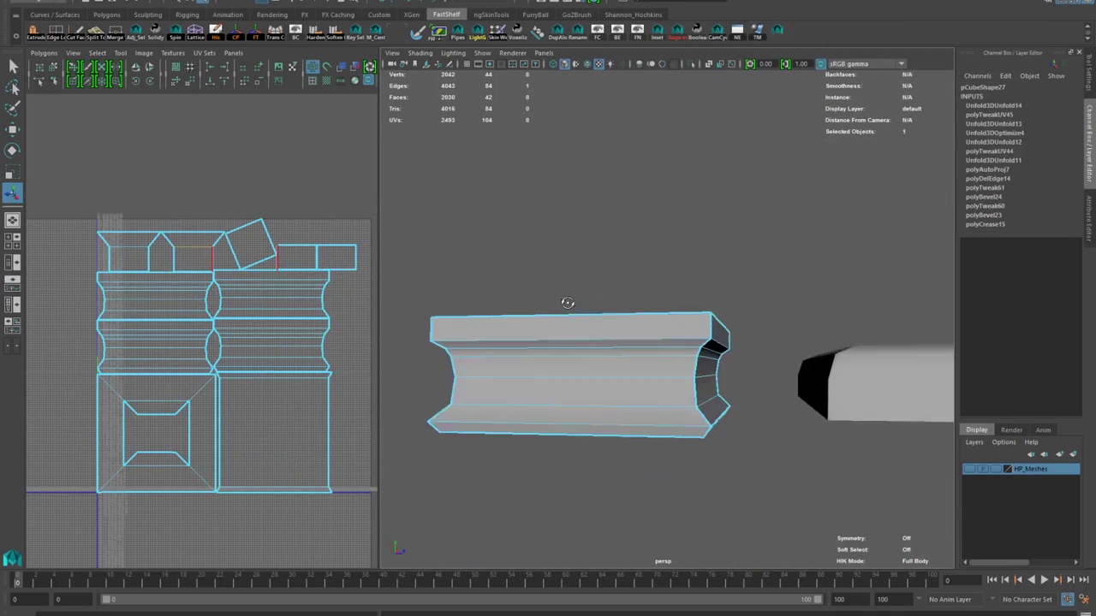
left_click_drag(599, 300, 759, 305, "alt")
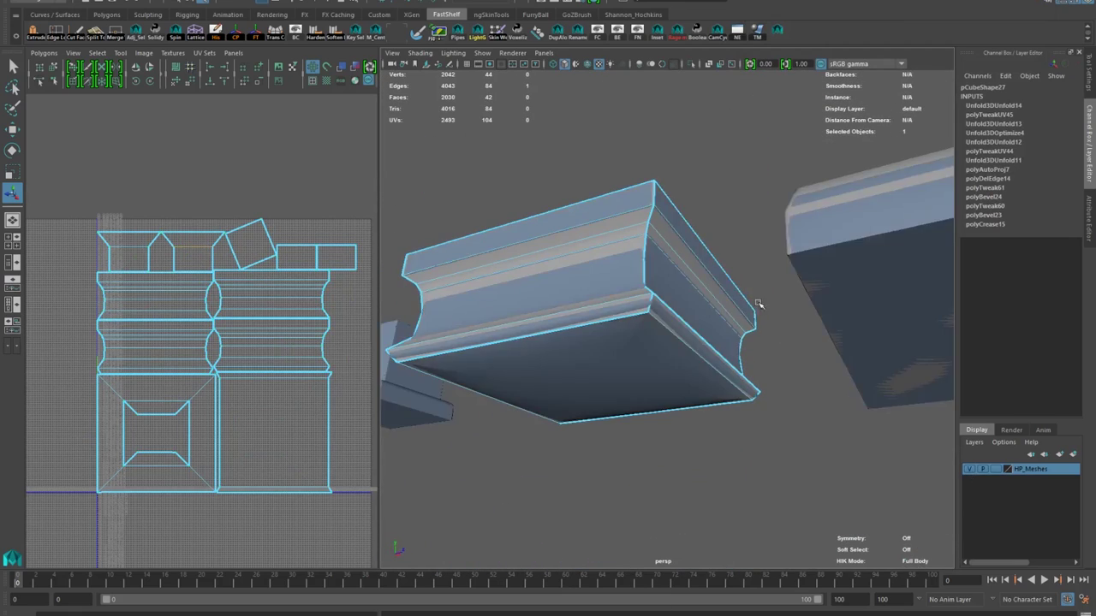
scroll(754, 389, "up", 4)
left_click_drag(766, 458, 718, 218, "alt")
scroll(751, 342, "down", 5)
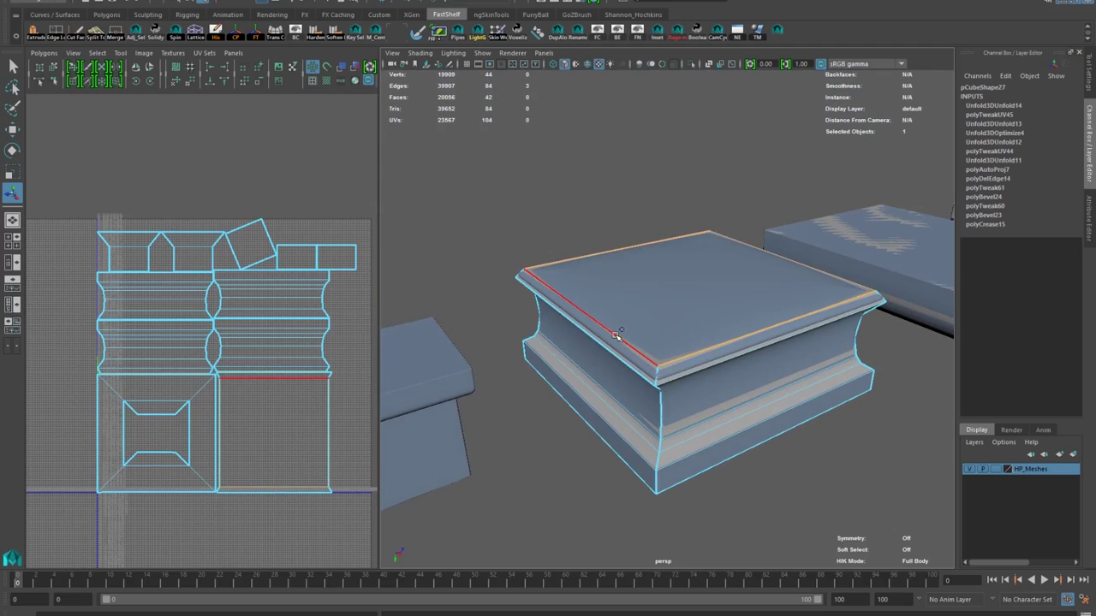
left_click_drag(623, 315, 710, 311, "alt")
scroll(604, 318, "up", 5)
left_click_drag(604, 318, 489, 284, "alt")
left_click(692, 418)
left_click(589, 293)
right_click_drag(294, 374, 240, 320, "shift")
Cut the UVs of the recess's vertical walls loose and sew the recess's sloped faces onto the top shell
left_click(522, 321)
left_click(525, 346, "shift")
left_click(518, 133, "shift")
scroll(497, 257, "down", 3)
left_click_drag(495, 267, 511, 184, "alt")
left_click_drag(587, 475, 610, 445, "alt")
scroll(634, 441, "up", 3)
left_click(648, 450)
right_click_drag(230, 419, 230, 390, "shift")
left_click_drag(548, 385, 695, 359, "alt")
left_click(703, 411)
left_click_drag(706, 402, 813, 342, "alt")
scroll(282, 371, "down", 4)
Lay out the block's UV shells and rotate the tilted square shell upright beside the other small shells
right_click_drag(280, 401, 297, 381, "shift")
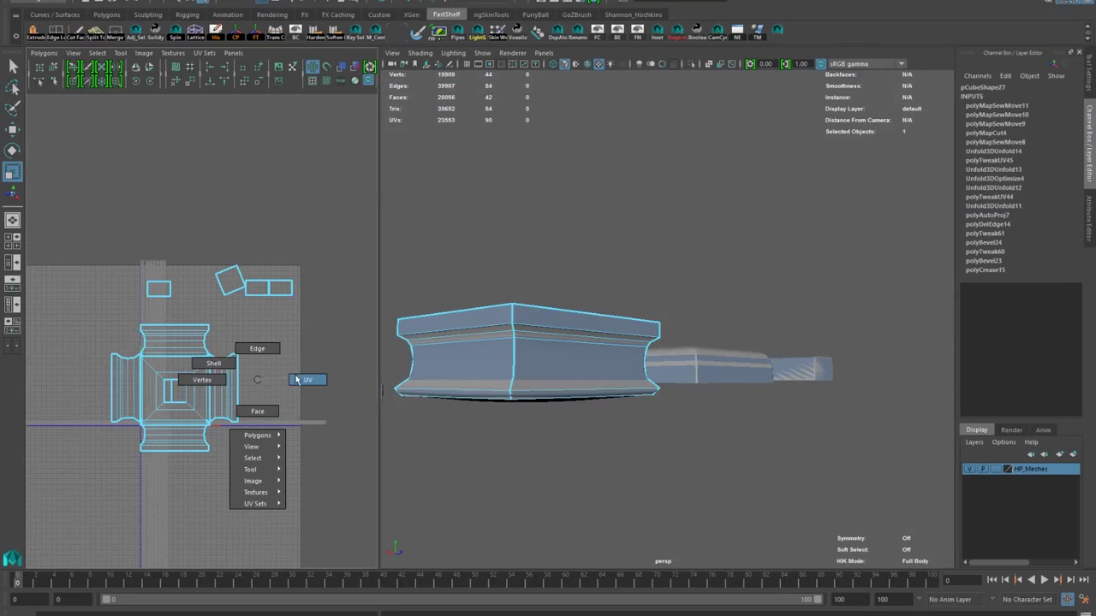
right_click_drag(316, 433, 273, 409, "shift")
scroll(164, 294, "up", 7)
left_click_drag(307, 220, 230, 310)
key("e")
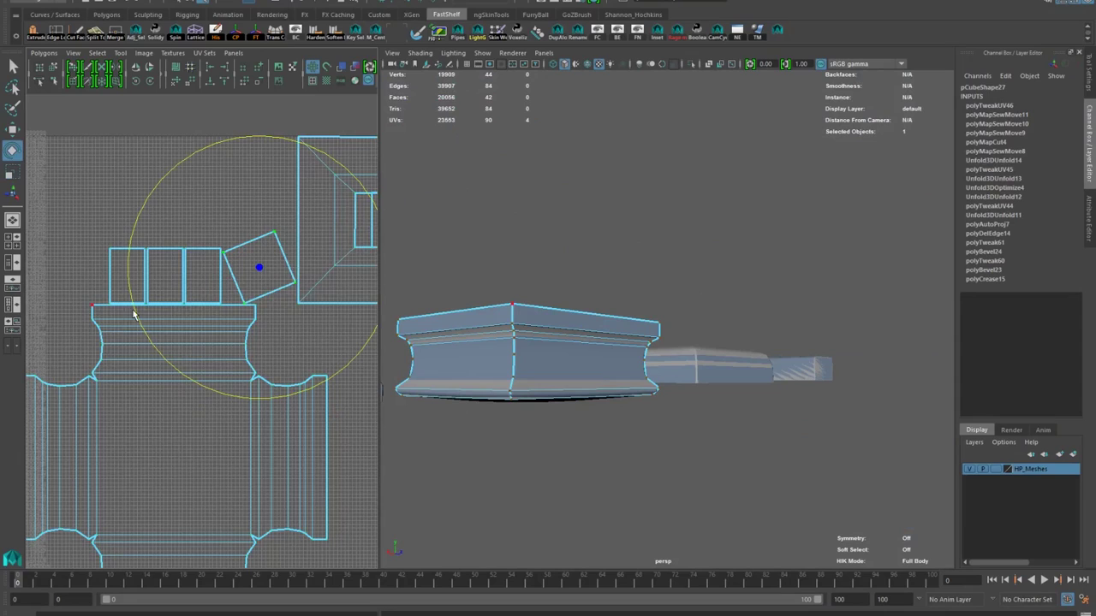
left_click_drag(135, 310, 129, 253)
key("w")
right_click(201, 296)
Isolate the low-poly block, soften its edges, and harden the edges along its UV borders
right_click_drag(470, 358, 481, 350)
left_click_drag(482, 350, 647, 262, "alt")
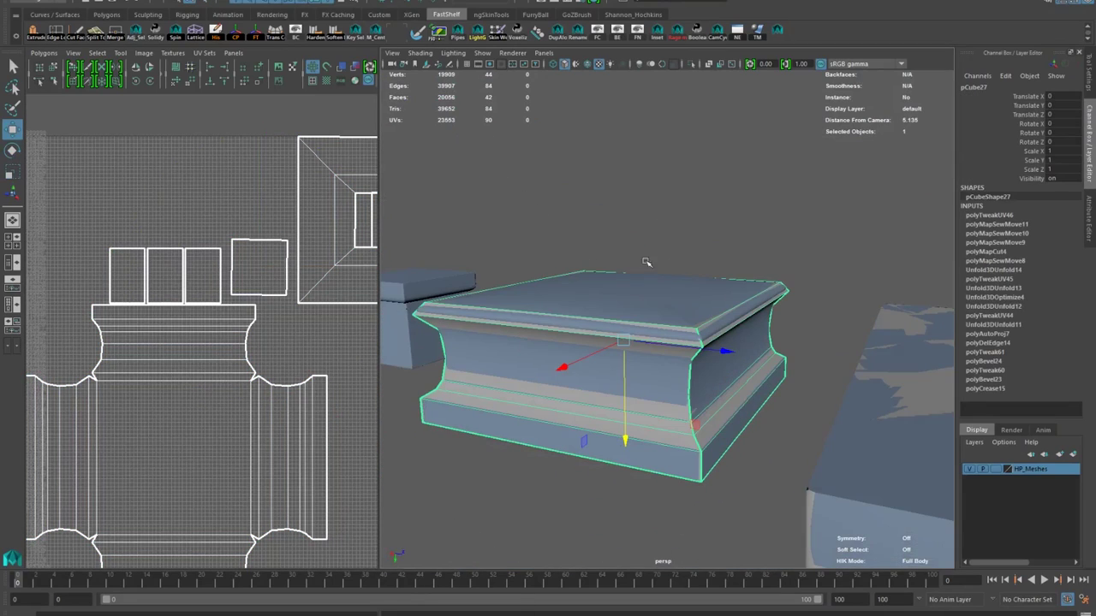
left_click(693, 66)
right_click_drag(619, 321, 648, 302)
right_click_drag(648, 302, 738, 286, "shift")
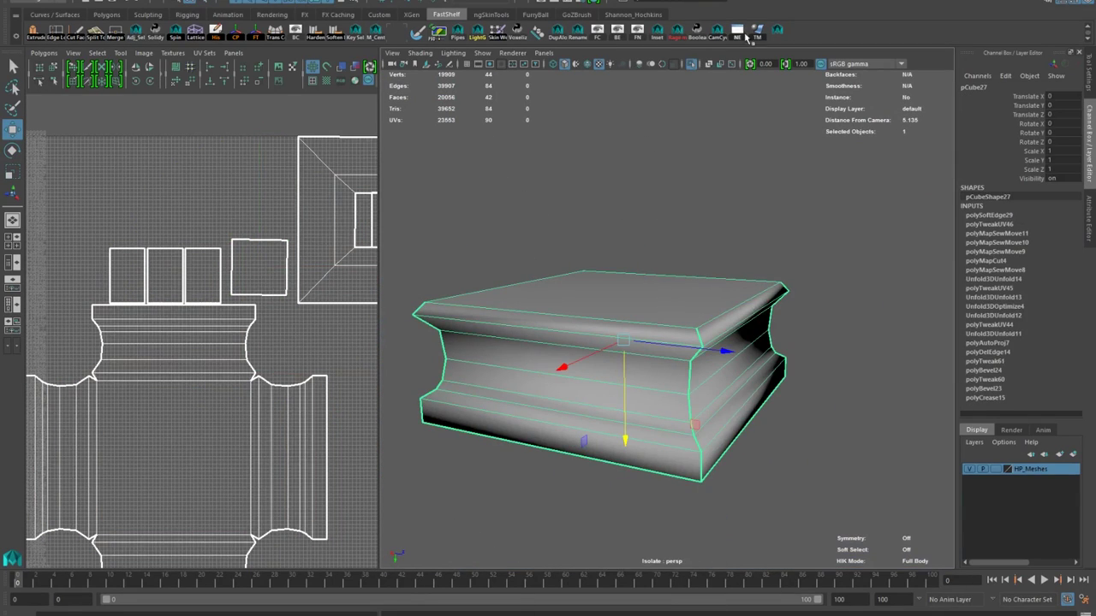
left_click(774, 36)
left_click(616, 147)
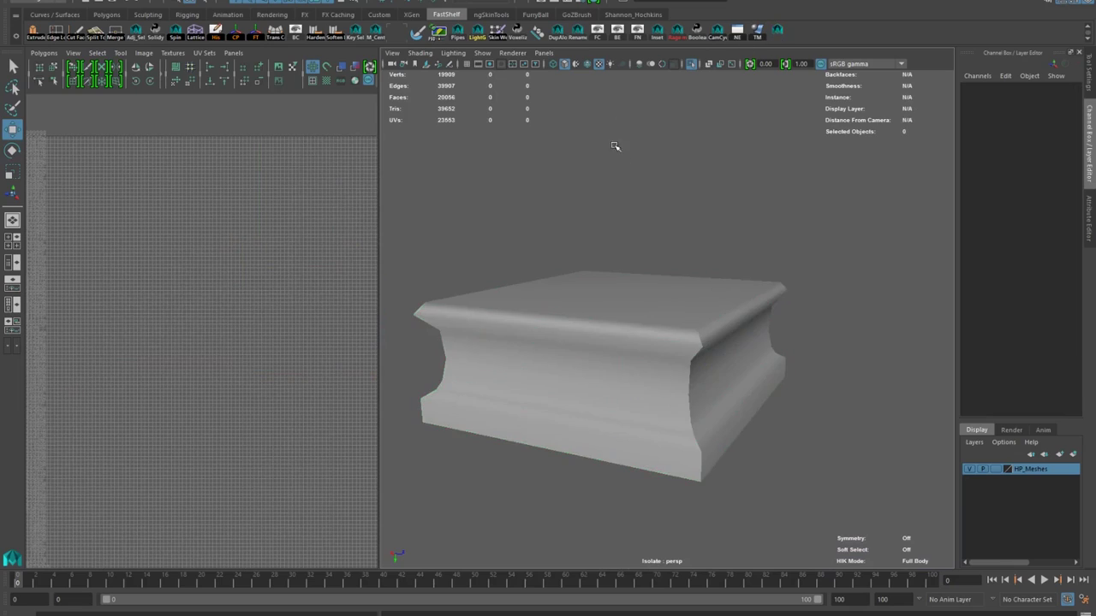
left_click_drag(688, 291, 597, 296, "alt")
left_click(630, 309)
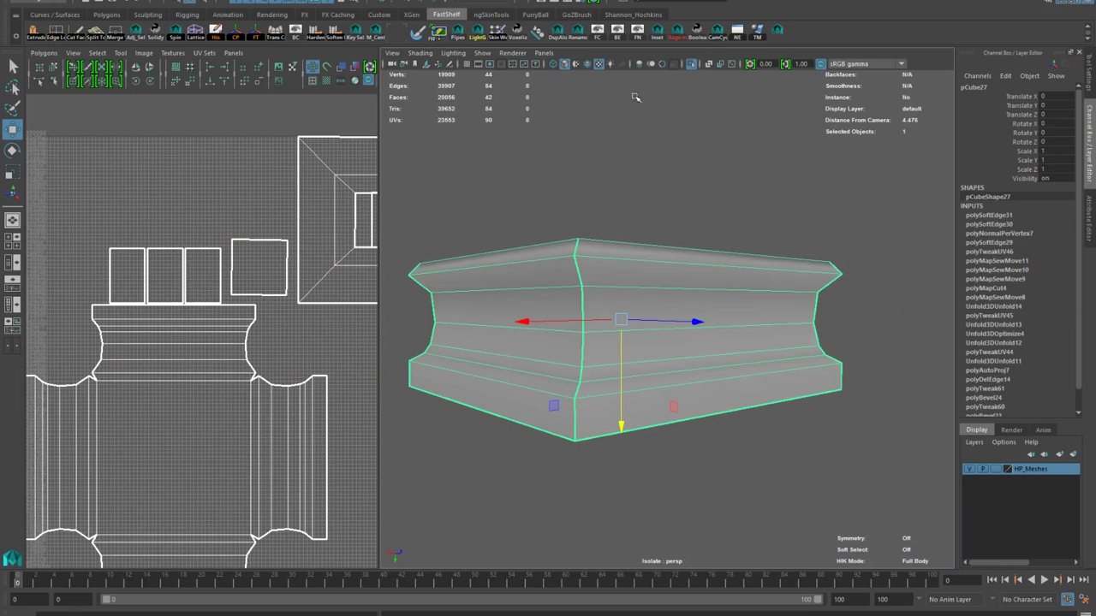
Check the low-poly block's shading in isolation and bring the surrounding meshes back into view
left_click(693, 66)
left_click(693, 66)
left_click_drag(599, 231, 677, 283, "alt")
scroll(281, 327, "down", 3)
key("f")
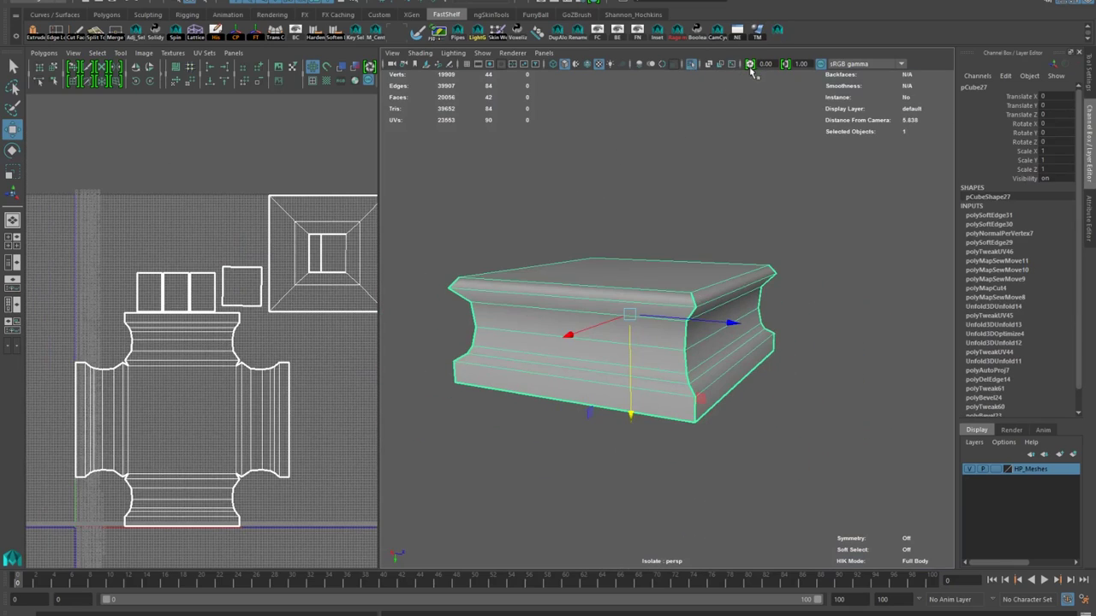
left_click(693, 66)
left_click_drag(670, 366, 746, 337, "alt")
left_click(747, 337)
In Transfer Maps, set the low-poly block as target and the high-poly block as source, and bake the normal map to Normal_03.png
left_click(587, 361)
left_click(759, 32)
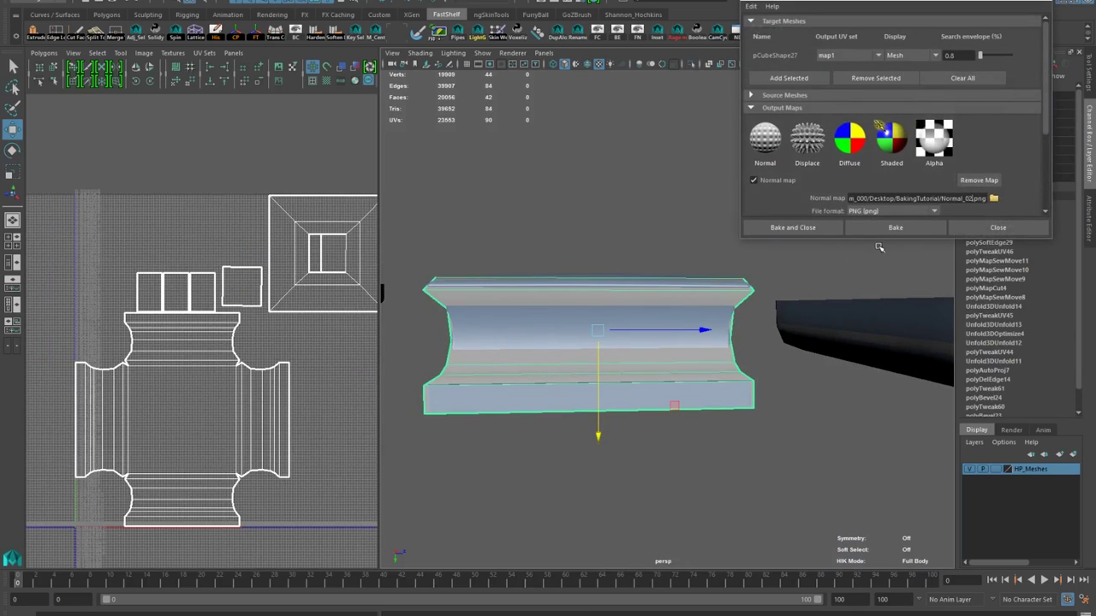
left_click(963, 78)
left_click(788, 64)
left_click(709, 275)
left_click(797, 96)
left_click(791, 147)
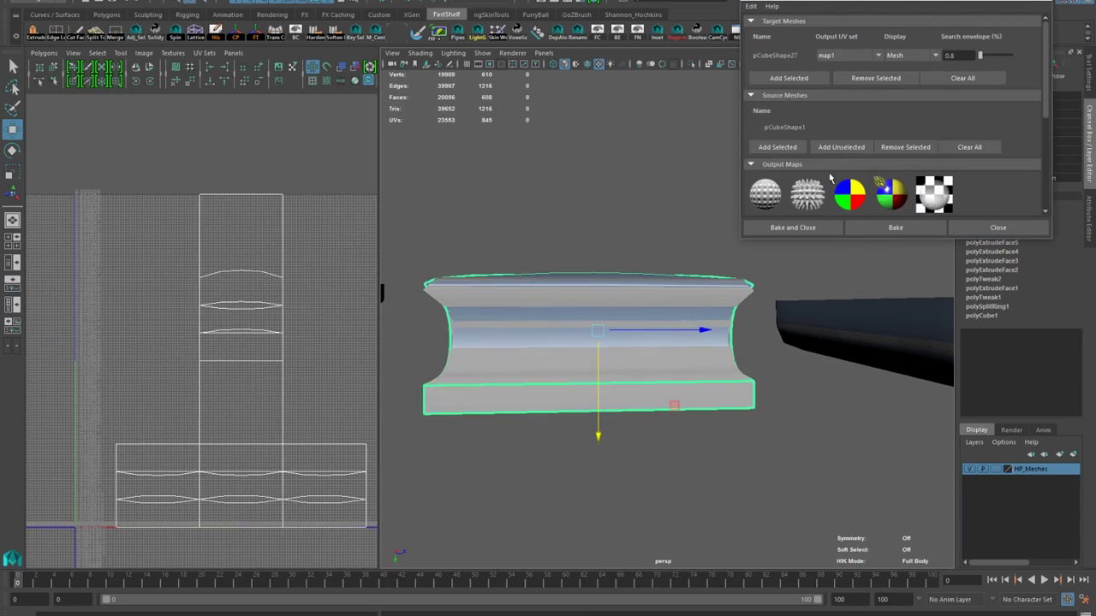
scroll(856, 198, "down", 5)
scroll(866, 203, "up", 5)
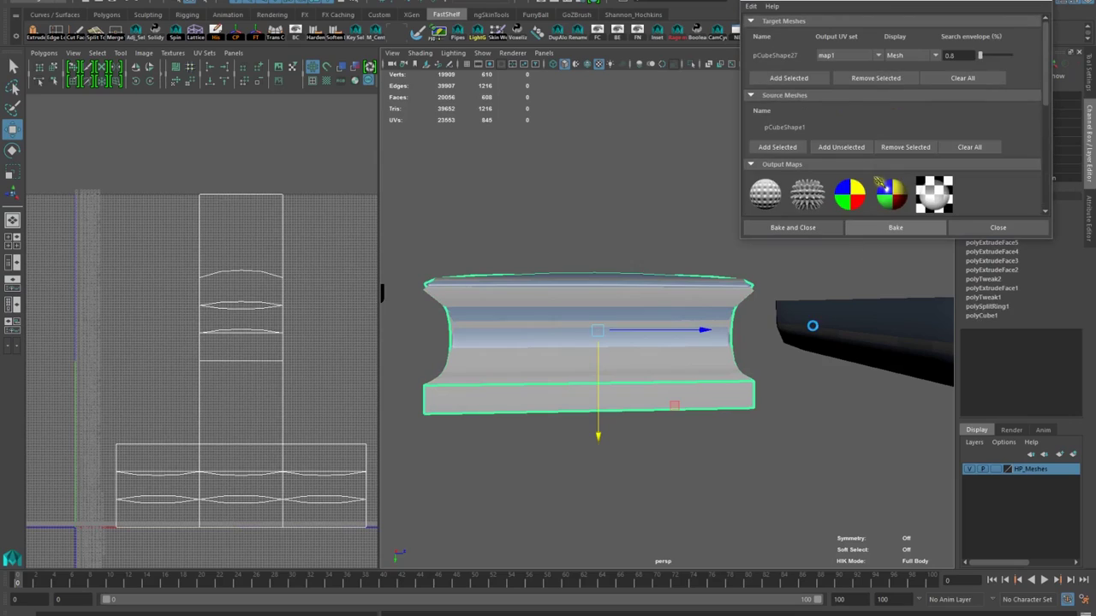
left_click(758, 469)
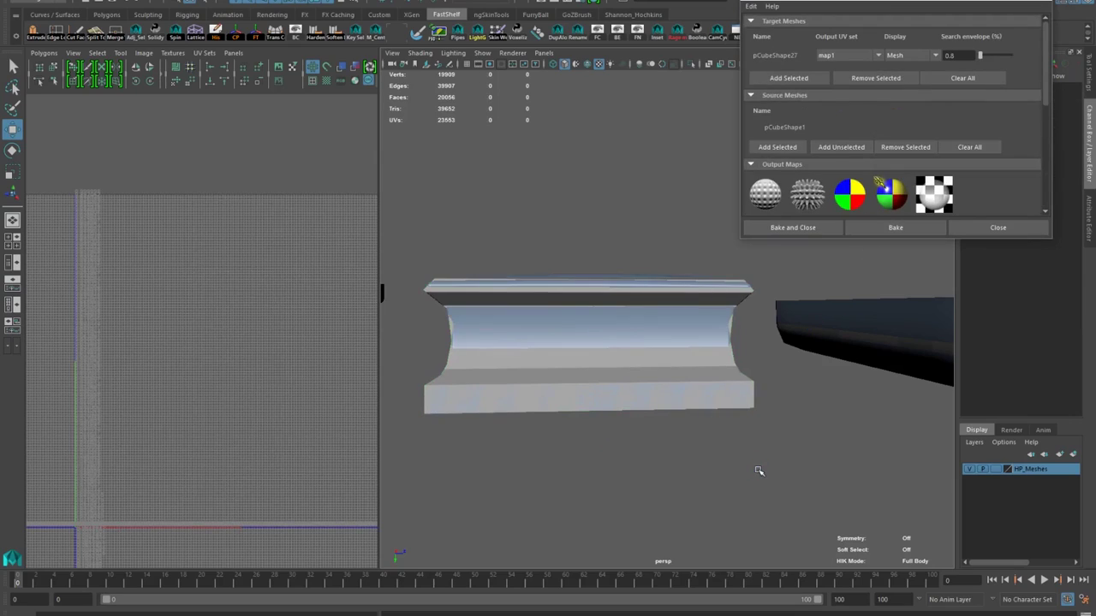
Hide the HP_Meshes layer to examine the baked low-poly block from several angles, and show the layer again
left_click(678, 380)
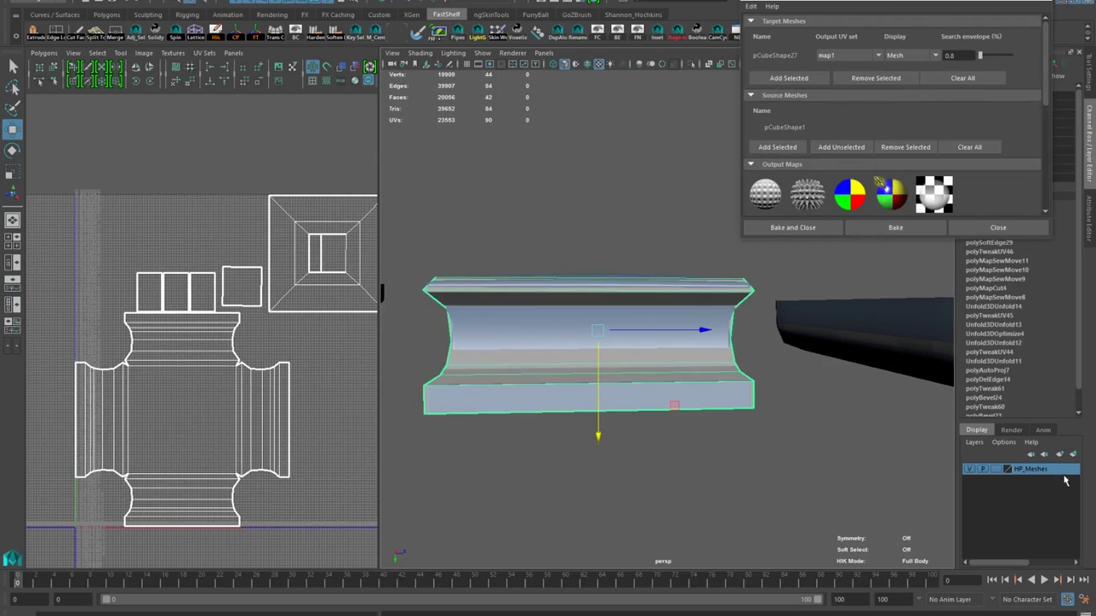
left_click(969, 469)
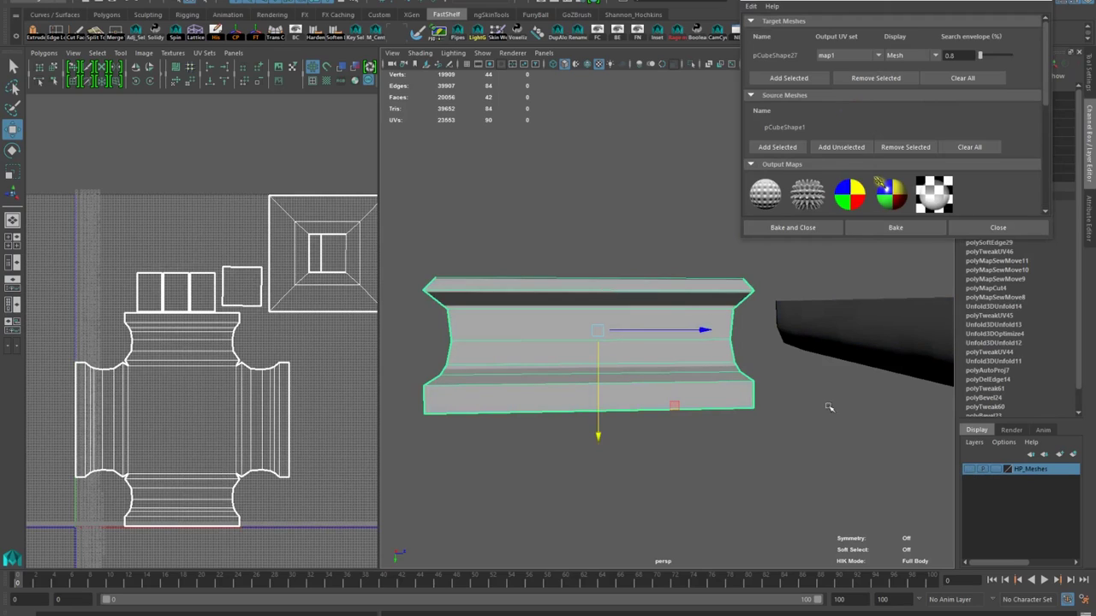
left_click(582, 220)
left_click_drag(582, 249, 602, 289, "alt")
left_click(572, 319)
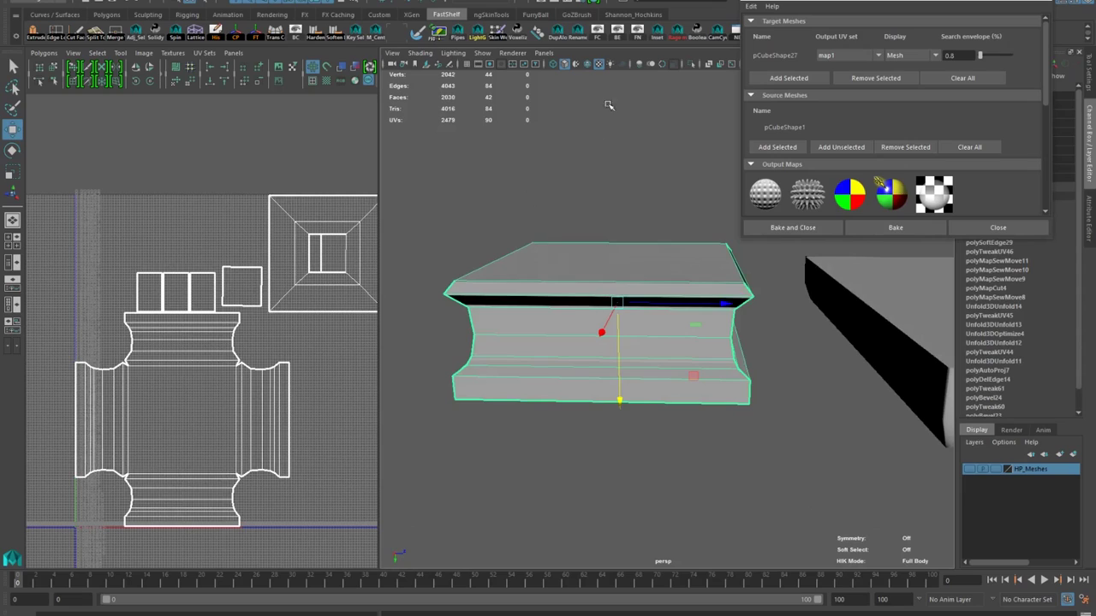
left_click(561, 186)
left_click_drag(526, 258, 777, 396, "alt")
left_click(559, 315)
left_click(529, 246)
left_click(969, 470)
left_click_drag(685, 446, 674, 385, "alt")
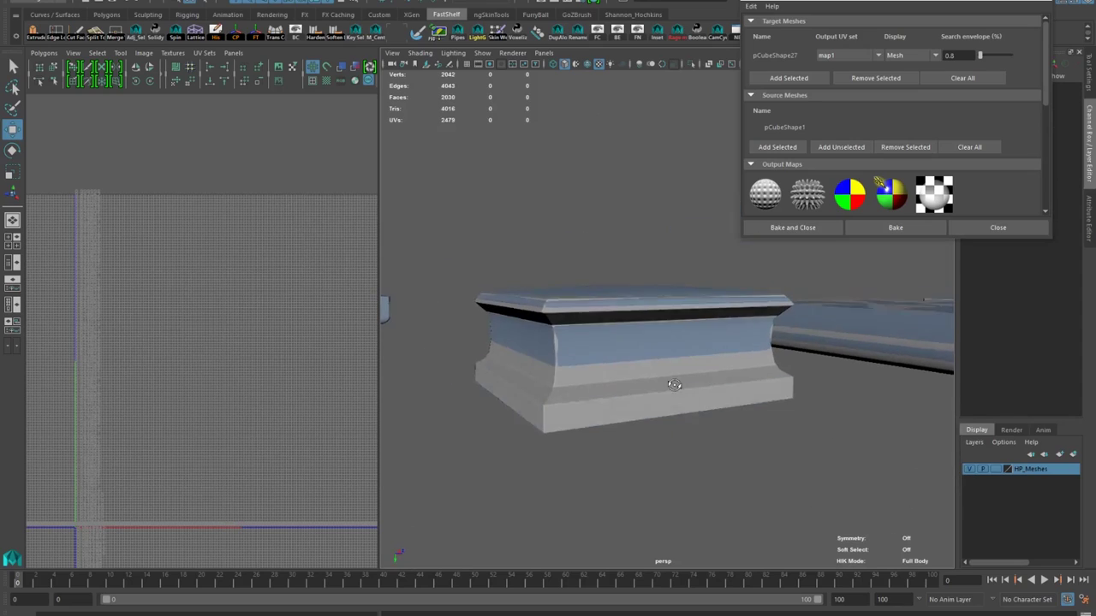
Raise the low-poly block above the high-poly block and compare their profiles and corners from different angles
left_click(575, 306)
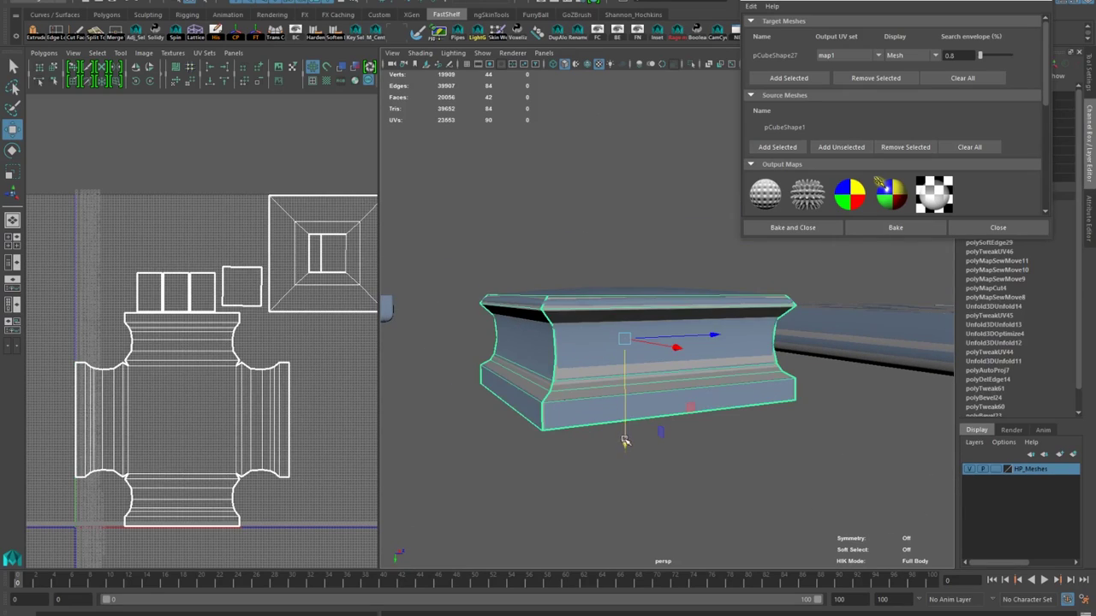
left_click_drag(625, 445, 625, 306)
left_click(400, 289)
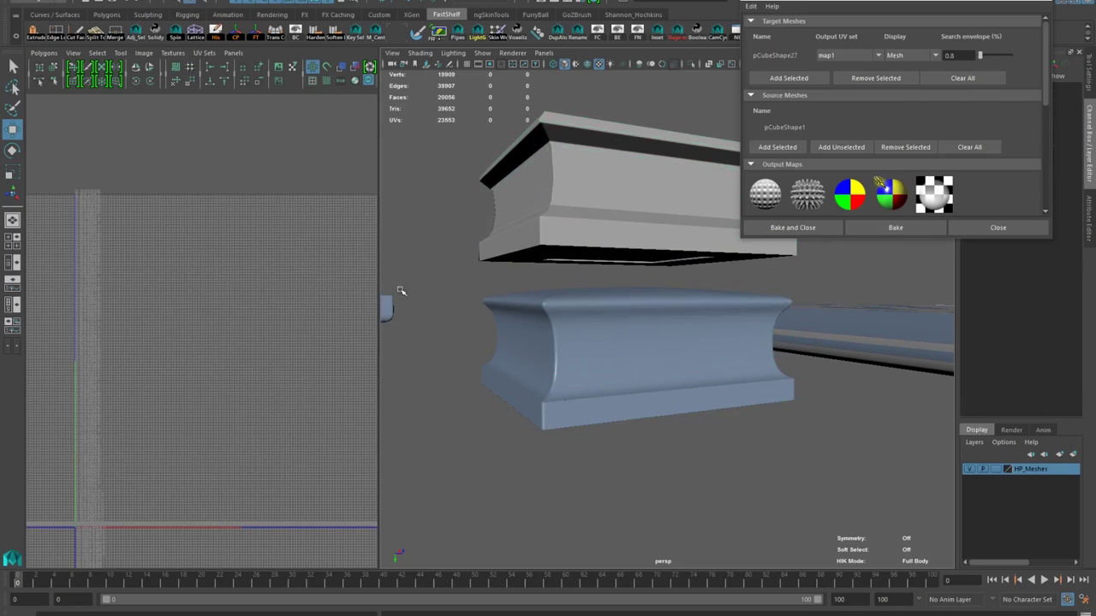
left_click_drag(516, 230, 616, 360, "alt")
left_click(519, 344)
left_click(477, 325)
left_click(617, 359)
left_click_drag(576, 279, 596, 328, "alt")
left_click(468, 383)
left_click(580, 221)
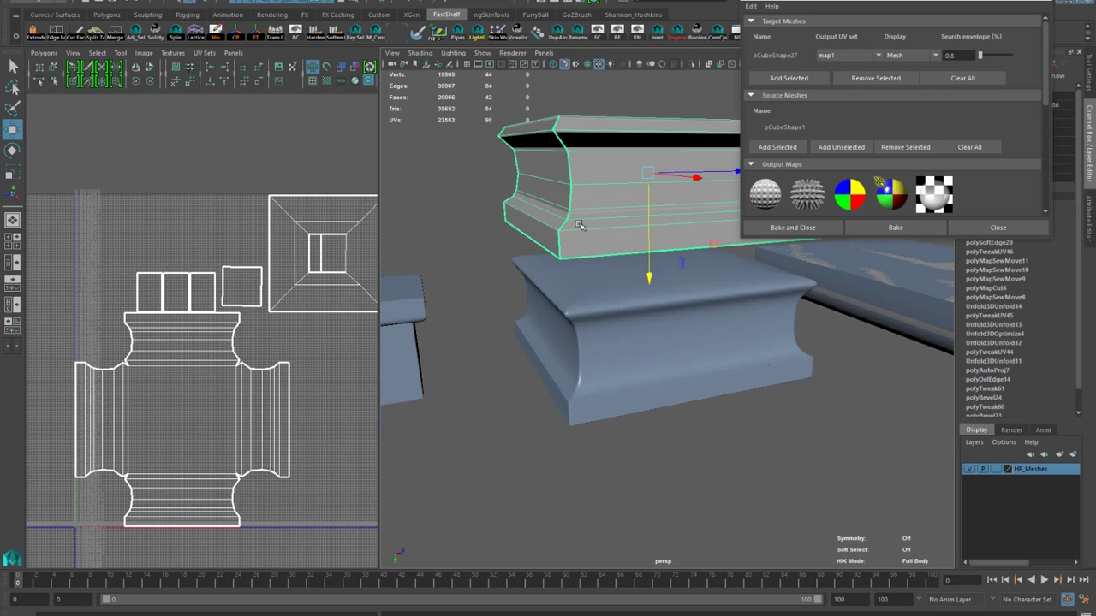
left_click_drag(580, 224, 571, 182, "alt")
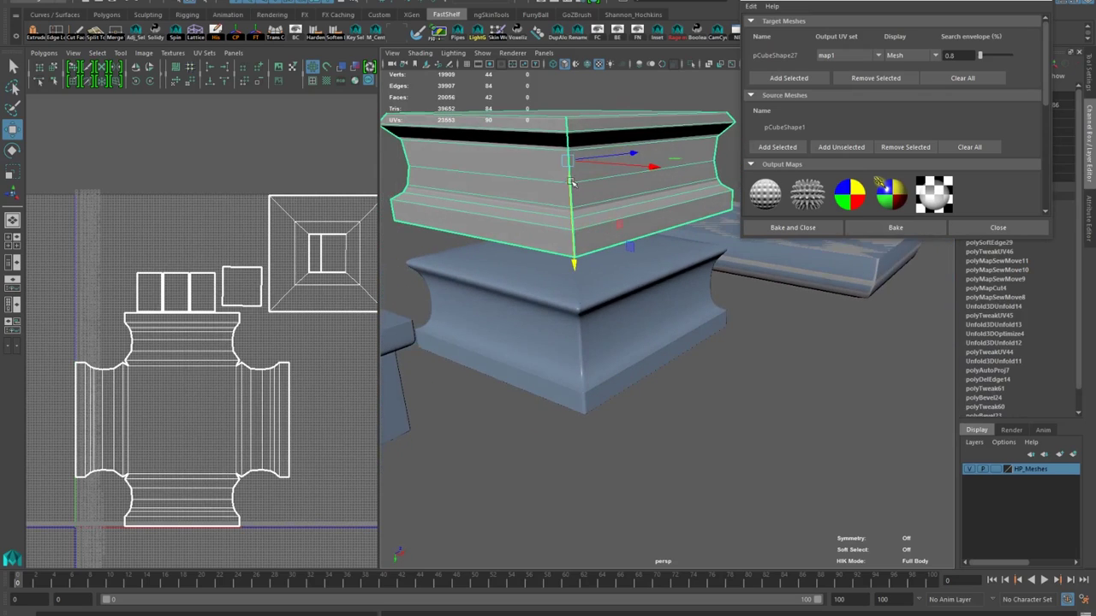
left_click_drag(572, 231, 603, 248, "alt")
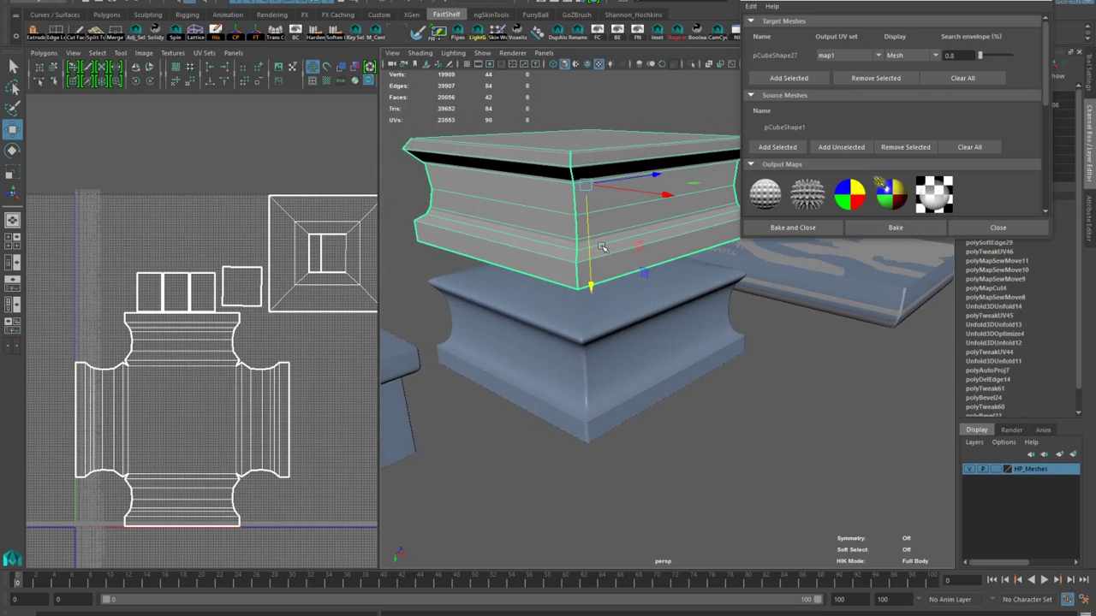
left_click_drag(469, 207, 514, 211, "alt")
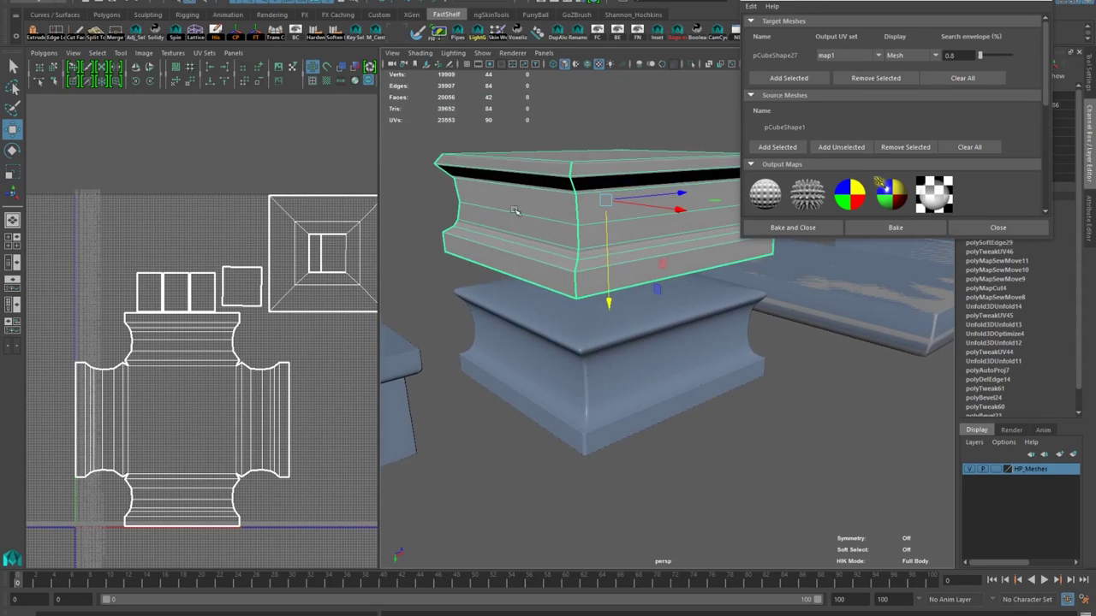
Examine the raised block's rim and underside, and return it onto the high-poly block
left_click(412, 166)
left_click_drag(413, 166, 441, 184, "alt")
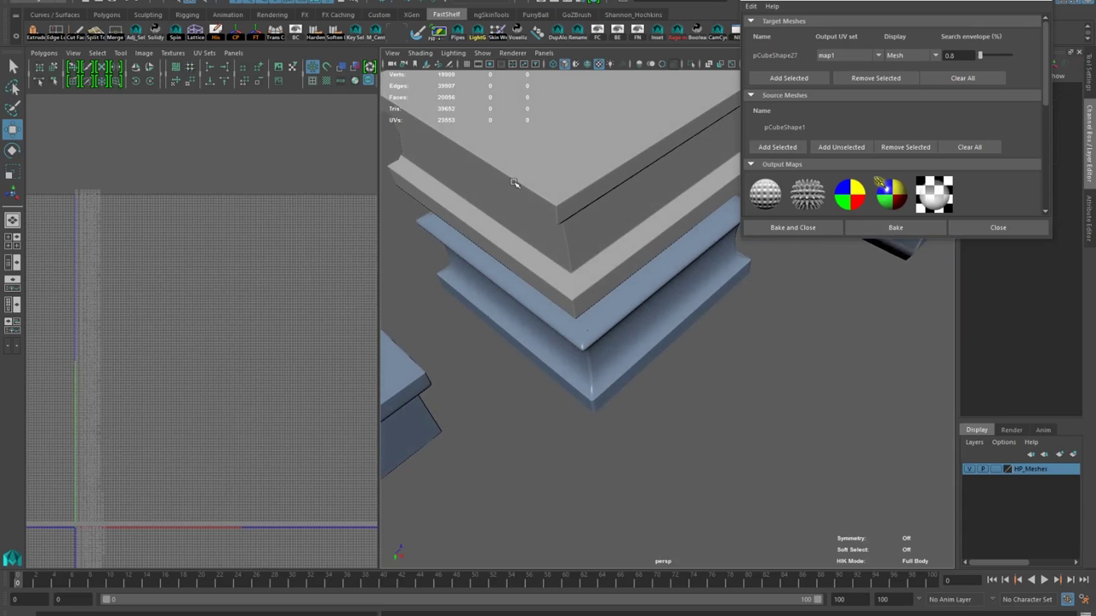
left_click(516, 184)
left_click_drag(516, 183, 507, 154, "alt")
left_click(506, 154)
left_click_drag(507, 154, 512, 195, "alt")
left_click(512, 196)
left_click(595, 74)
left_click_drag(569, 291, 563, 232, "alt")
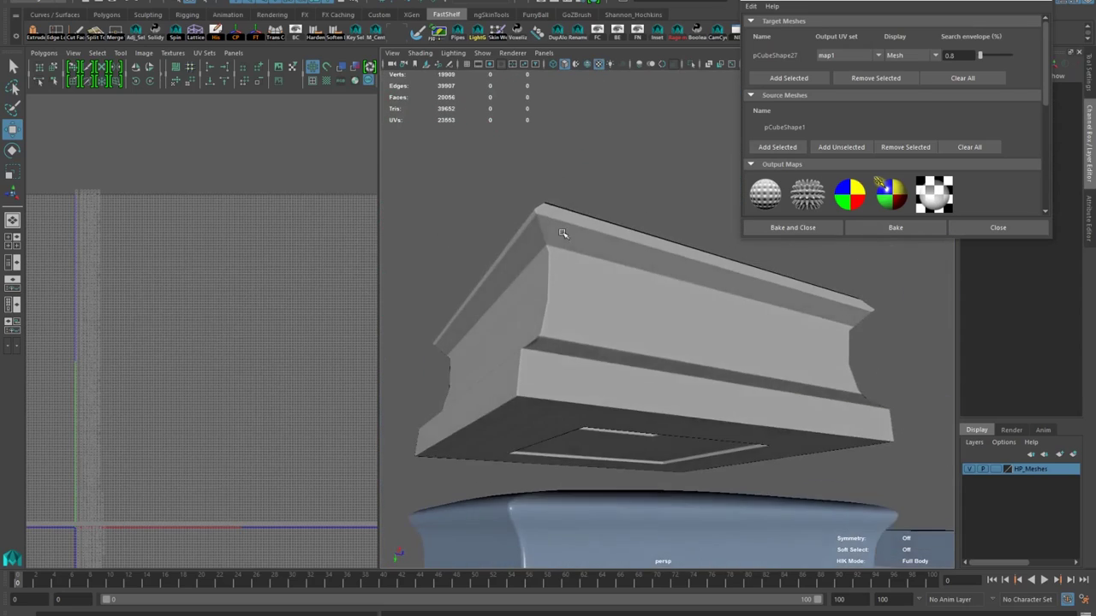
middle_click_drag(562, 232, 557, 112, "alt")
left_click(617, 385)
left_click_drag(616, 384, 608, 324, "alt")
Turn off the high-poly block's smooth preview and smooth its mesh with 3 divisions
key("1")
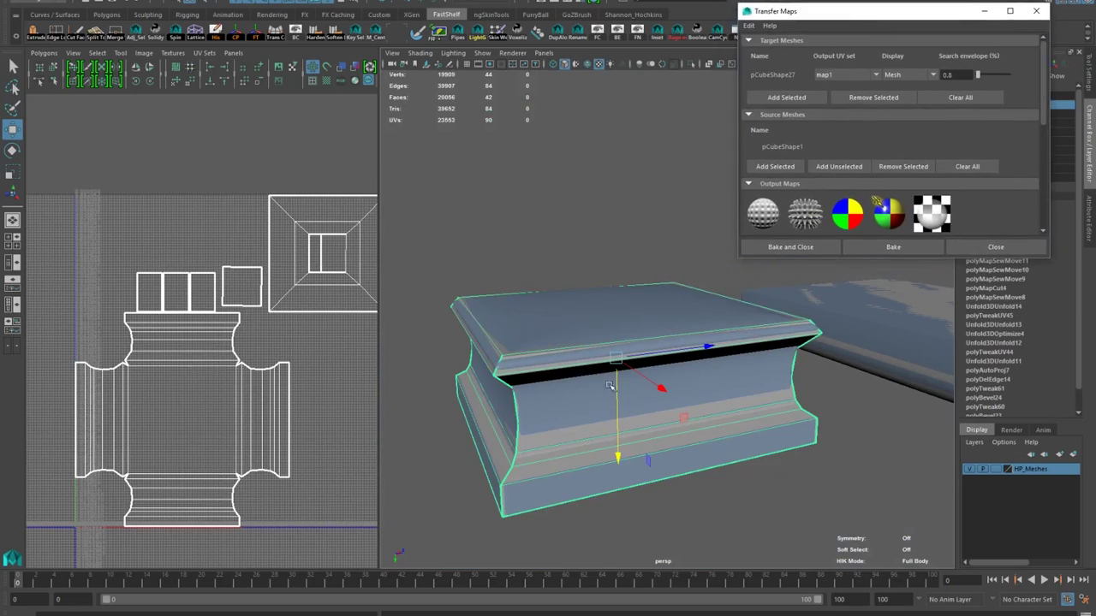
right_click_drag(557, 343, 805, 338)
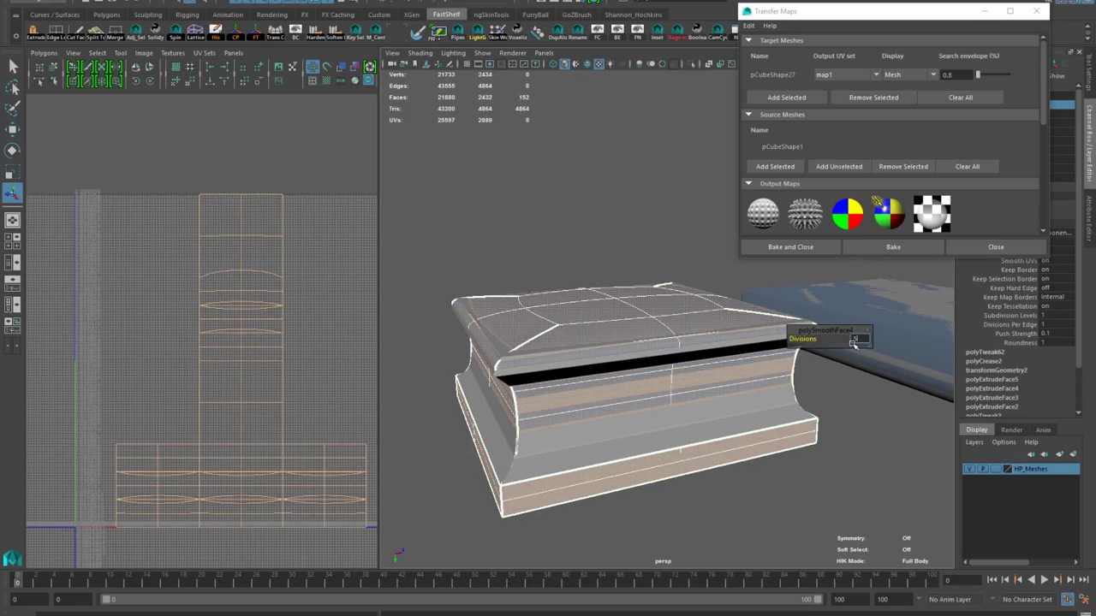
type("5")
key("Return")
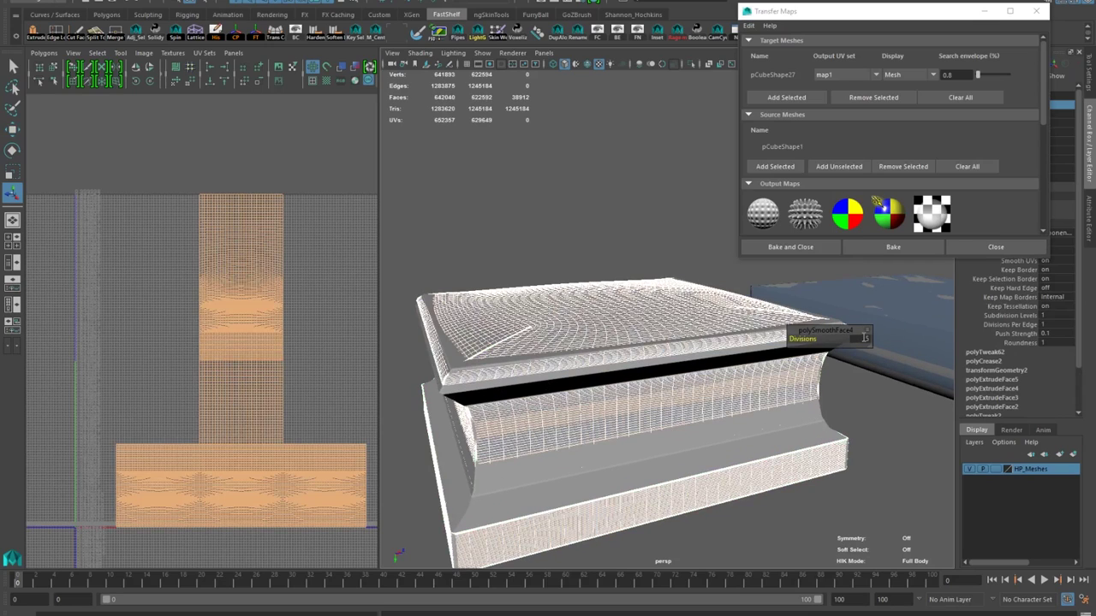
key("Return")
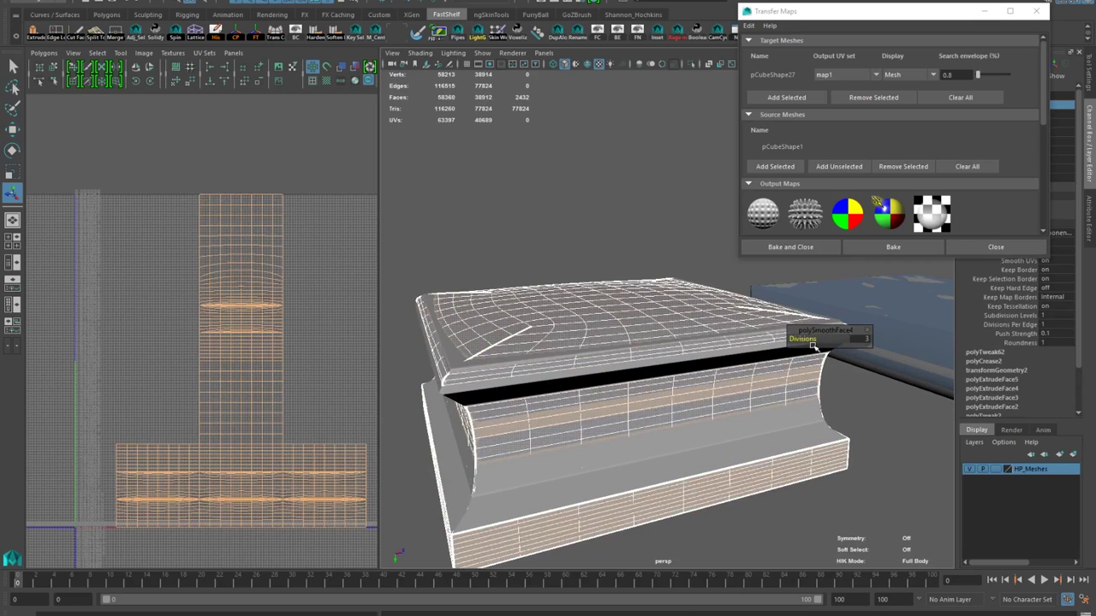
left_click(514, 327)
left_click_drag(513, 326, 565, 282, "alt")
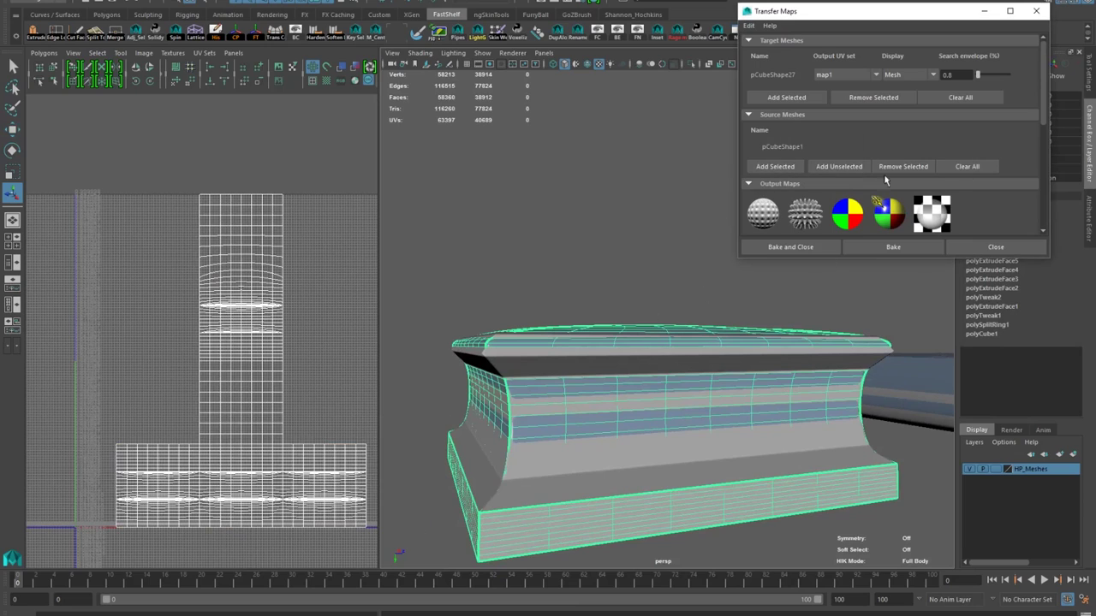
Lift the low-poly block clear of the smoothed high-poly block and examine its base
left_click(789, 298)
left_click(677, 411)
scroll(677, 411, "down", 3)
key("w")
left_click_drag(647, 511, 646, 347)
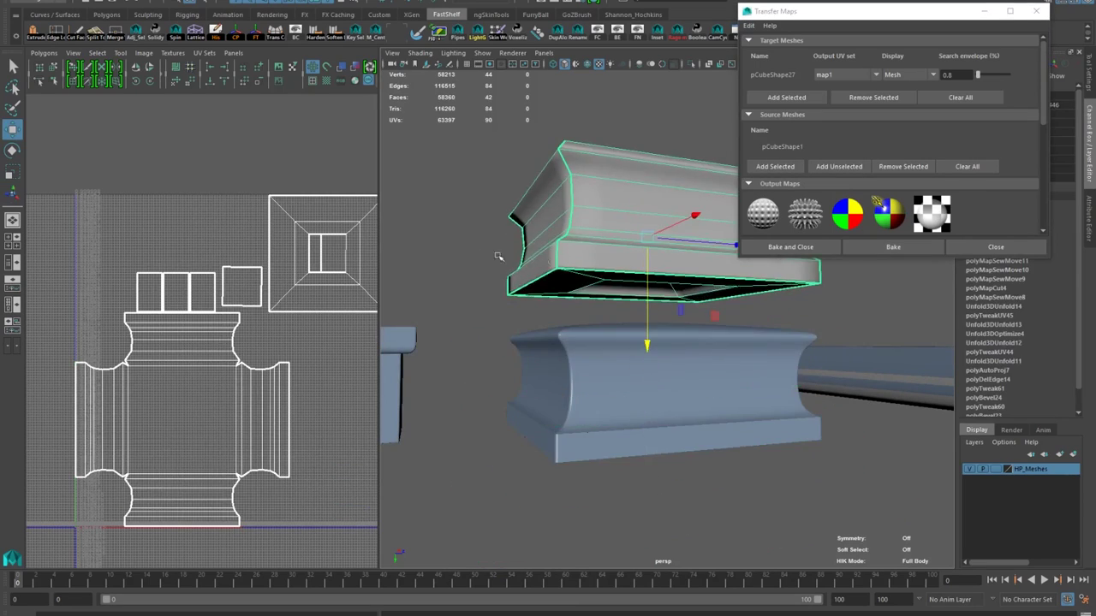
left_click(499, 254)
left_click_drag(499, 254, 594, 308, "alt")
right_click_drag(595, 308, 616, 334, "alt")
left_click(617, 335)
mouse_move(617, 335)
left_mouse_down("alt")
mouse_move(626, 405)
mouse_move(591, 473)
mouse_move(561, 322)
mouse_move(697, 451)
mouse_move(617, 454)
mouse_move(617, 343)
left_mouse_up("alt")
scroll(890, 188, "down", 10)
Soften all of the low-poly block's edges and inspect the recess in its underside up close
left_click_drag(616, 342, 630, 171, "alt")
left_click(598, 64)
left_click(598, 64)
left_click(609, 102)
left_click_drag(609, 103, 610, 308, "alt")
scroll(612, 347, "up", 5)
scroll(661, 382, "up", 4)
scroll(620, 269, "down", 3)
left_click(595, 308)
left_click_drag(620, 269, 619, 299, "alt")
scroll(613, 333, "down", 2)
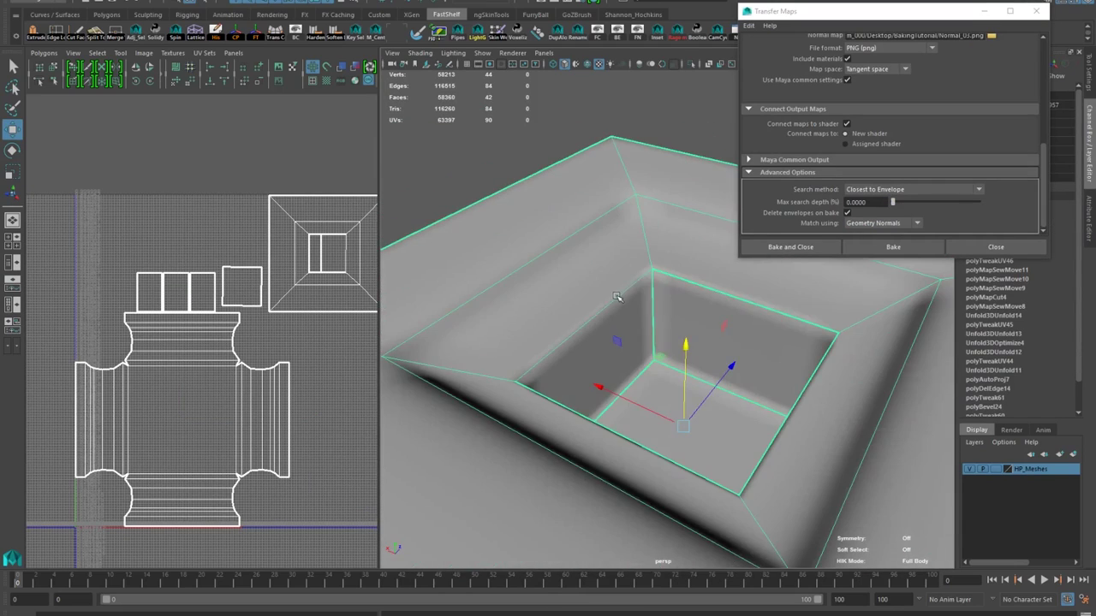
Cut the UV edge joining the remaining recess wall to the recess shell and lay out all of the block's shells
right_click_drag(619, 298, 618, 257)
left_click(550, 304)
left_click_drag(550, 304, 428, 325, "alt")
right_click_drag(255, 206, 248, 204, "shift")
scroll(293, 257, "down", 4)
left_click_drag(565, 325, 599, 308, "alt")
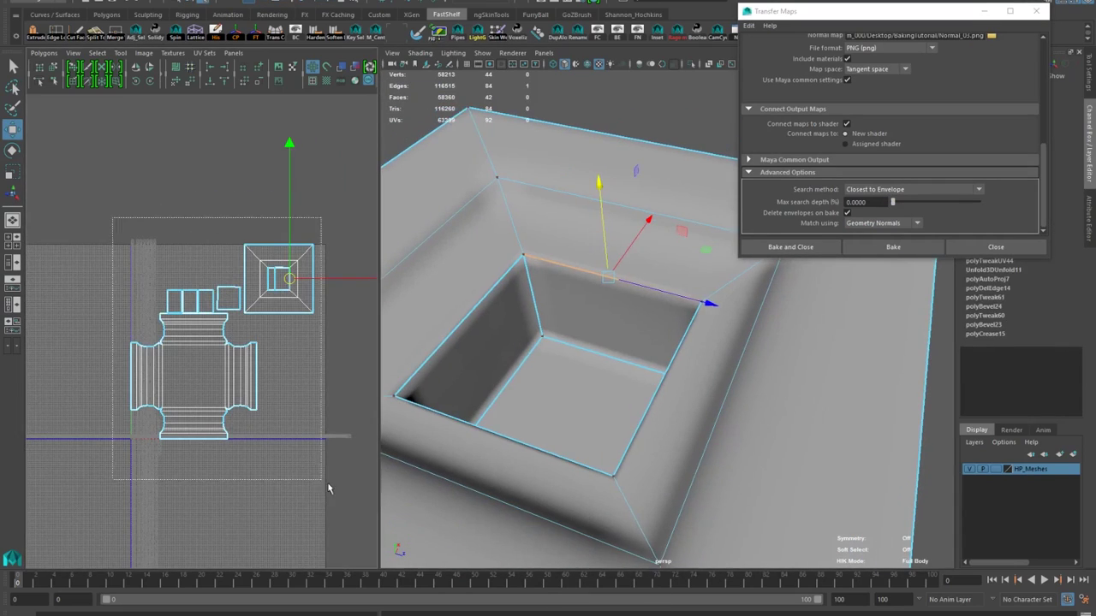
scroll(330, 488, "up", 4)
right_click_drag(660, 348, 685, 313)
left_click_drag(660, 348, 728, 291, "alt")
Bake the normal map again from the smoothed high-poly block onto the re-cut low-poly block
left_click_drag(859, 17, 722, 9)
scroll(482, 354, "down", 5)
left_click_drag(482, 355, 548, 414, "alt")
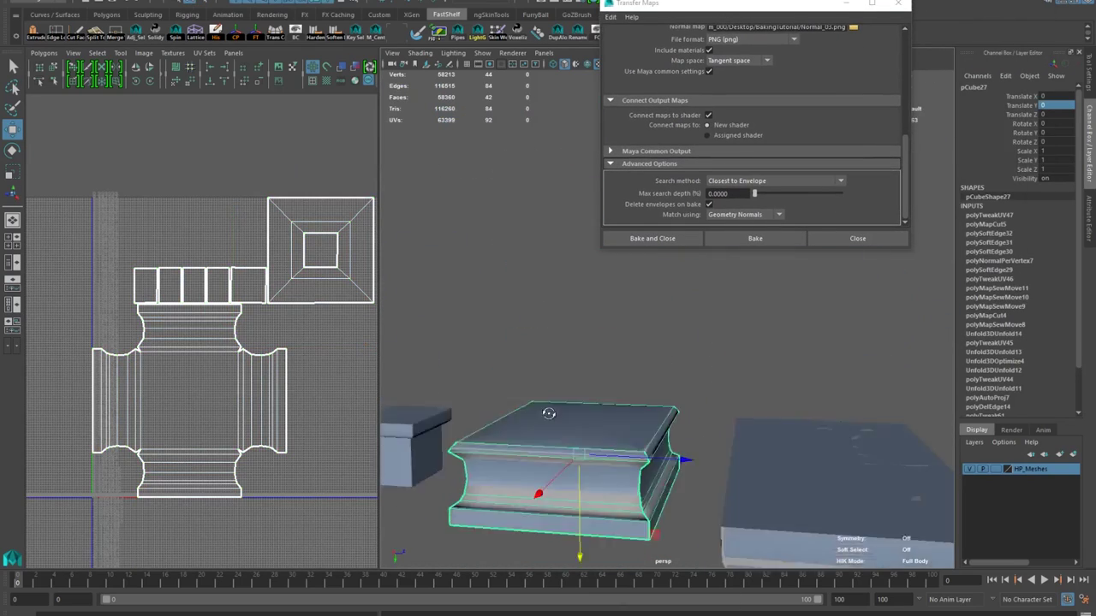
scroll(548, 413, "up", 3)
right_click_drag(641, 323, 719, 295)
left_click(716, 295)
left_click(709, 366)
scroll(762, 83, "up", 5)
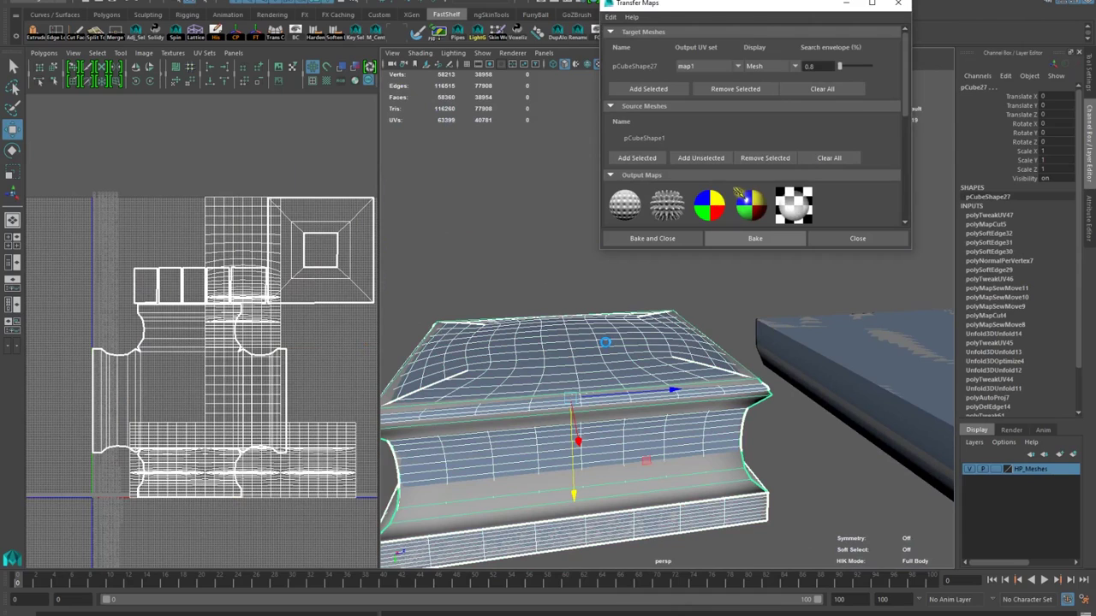
key("ctrl+z")
Isolate the low-poly block and examine the new bake from several angles
left_click(507, 393)
left_click_drag(665, 4, 809, 53)
left_click(691, 64)
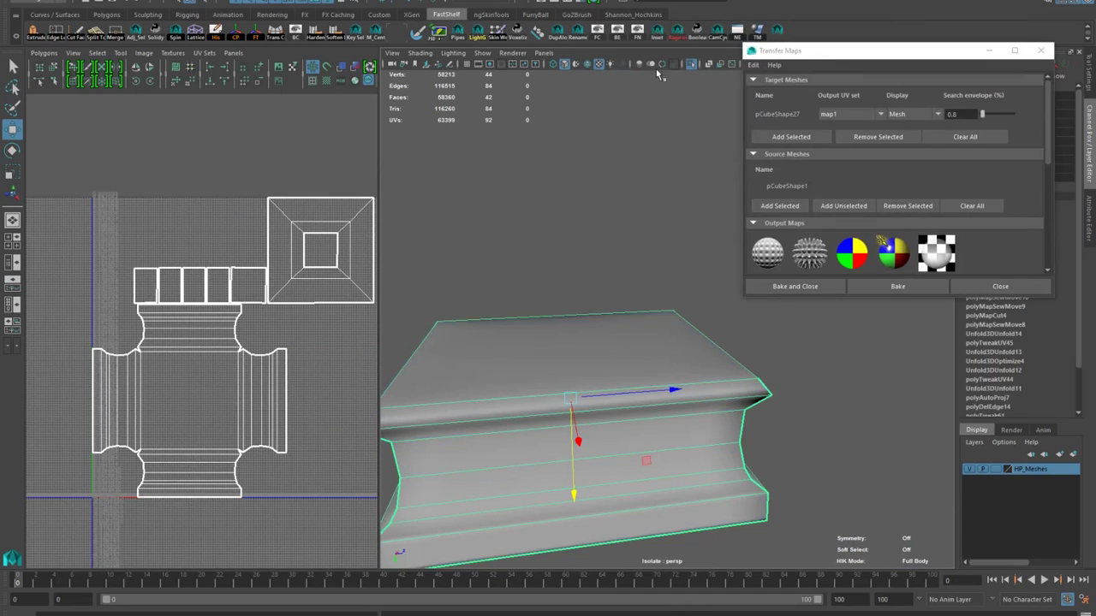
left_click(660, 274)
scroll(607, 502, "up", 4)
left_click_drag(660, 303, 540, 309, "alt")
scroll(539, 310, "down", 5)
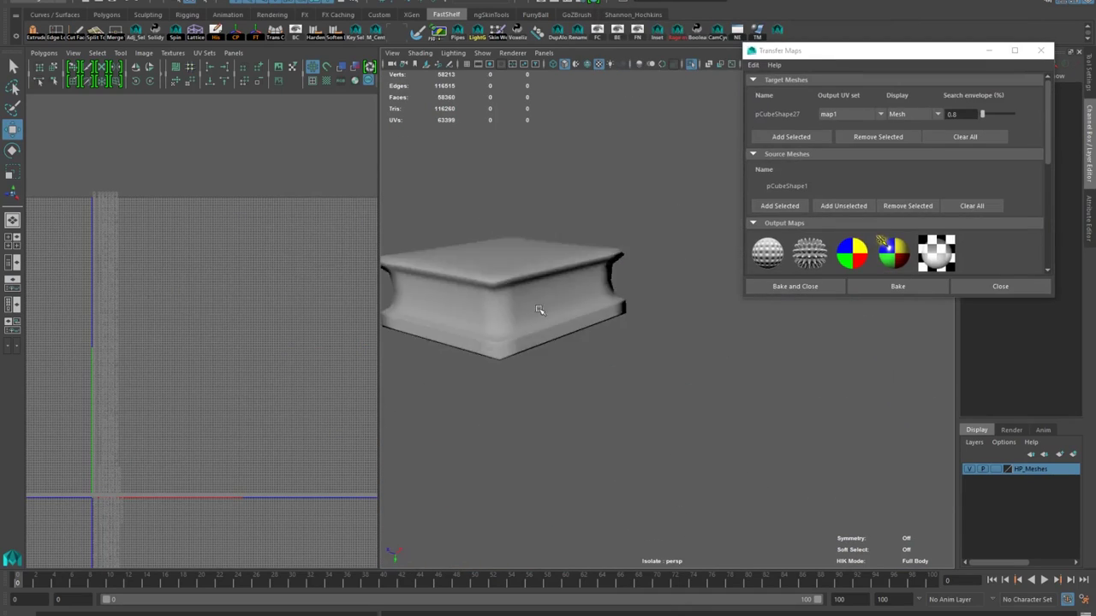
Show the high-poly mesh together with the selected low-poly block and compare the two around the underside recess
left_click(539, 310)
scroll(540, 310, "up", 5)
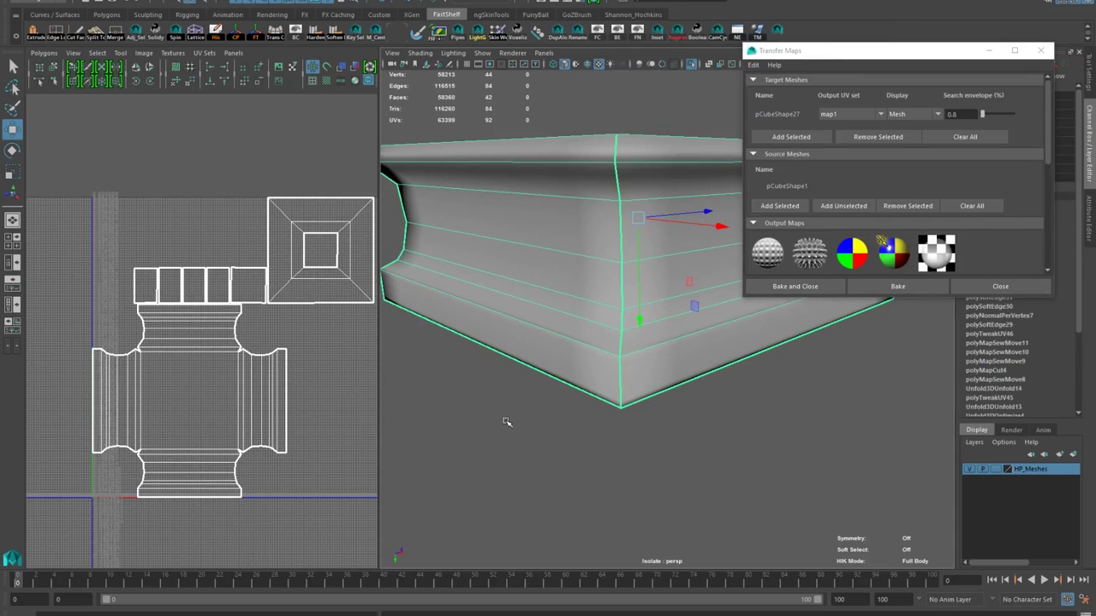
left_click(480, 428)
key("ctrl+z")
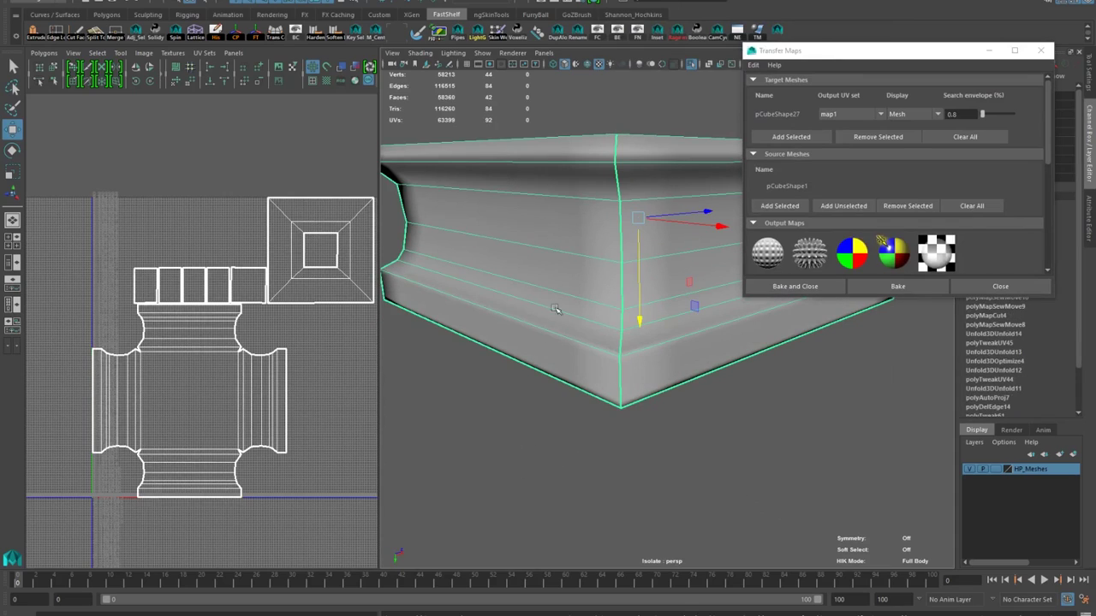
left_click_drag(532, 274, 614, 165, "alt")
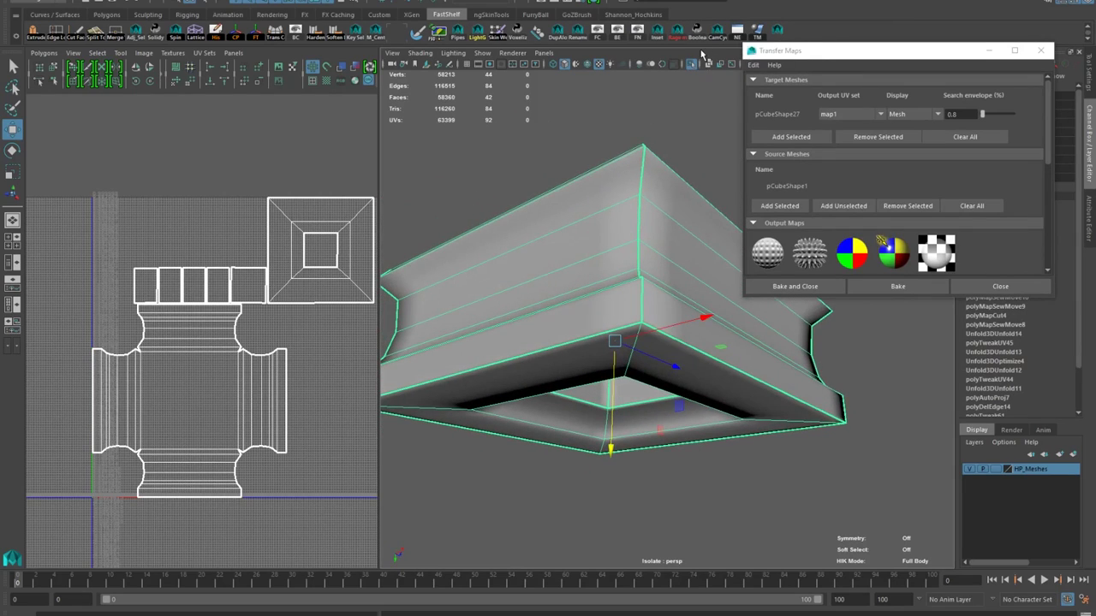
left_click(691, 66)
left_click_drag(544, 194, 539, 166, "alt")
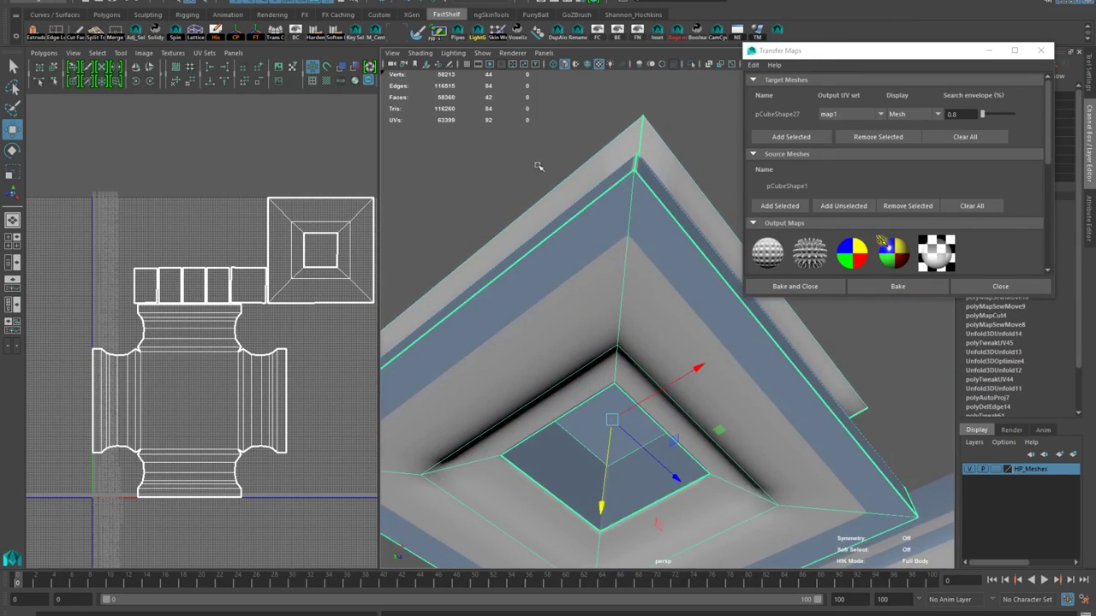
middle_click_drag(539, 166, 549, 348, "alt")
left_click_drag(548, 348, 597, 306, "alt")
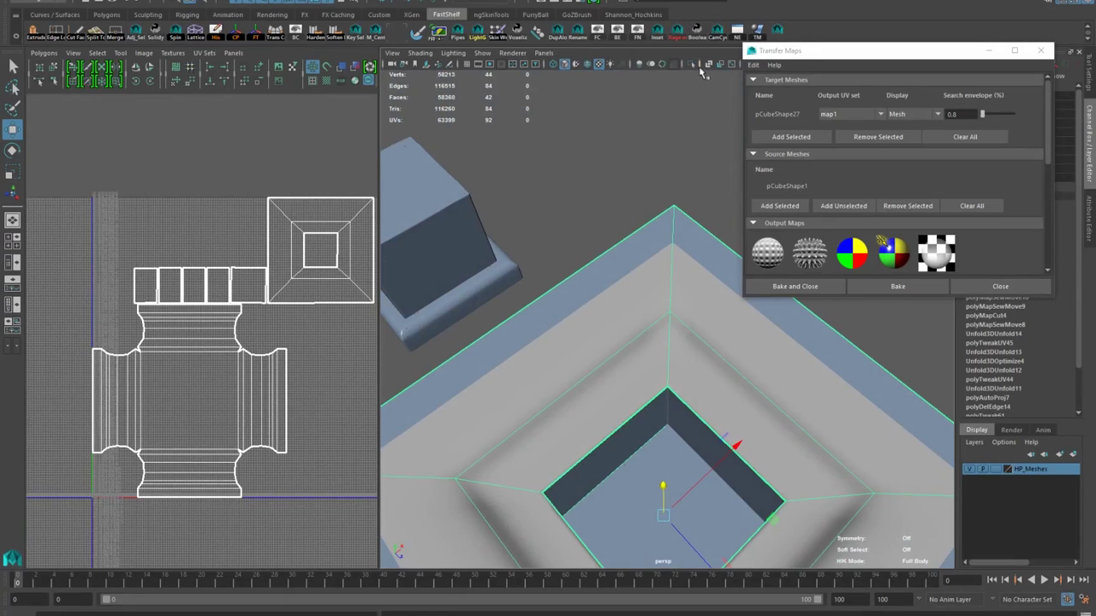
Move the Transfer Maps window aside and compare the low-poly block with the high-poly mesh at its upper corner
left_click_drag(861, 53, 913, 75)
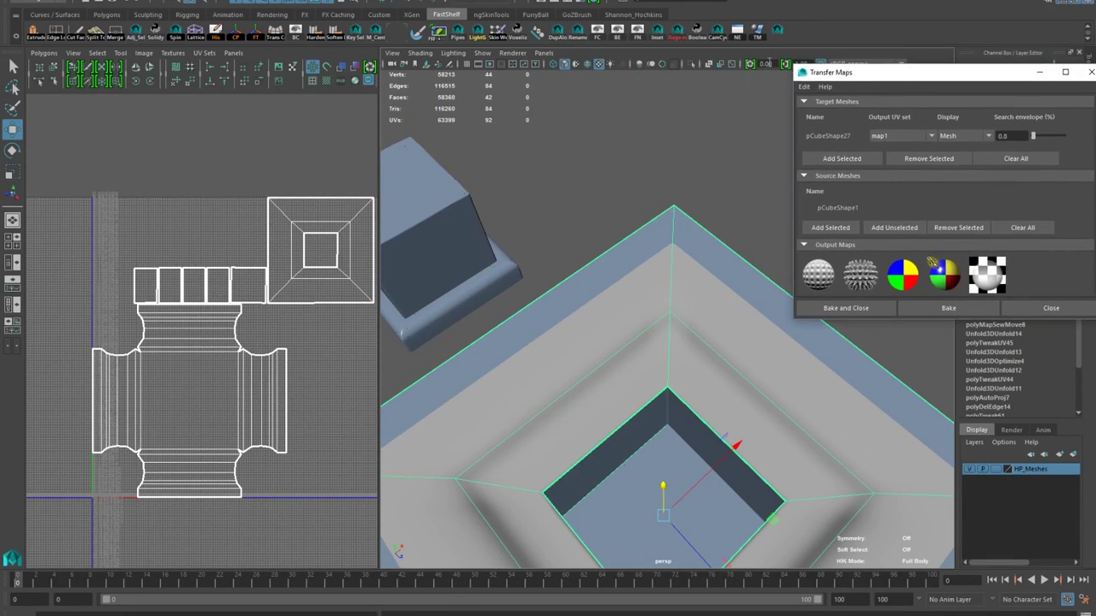
left_click(691, 65)
left_click_drag(664, 176, 675, 128, "alt")
left_click(612, 128)
left_click_drag(565, 225, 508, 374, "alt")
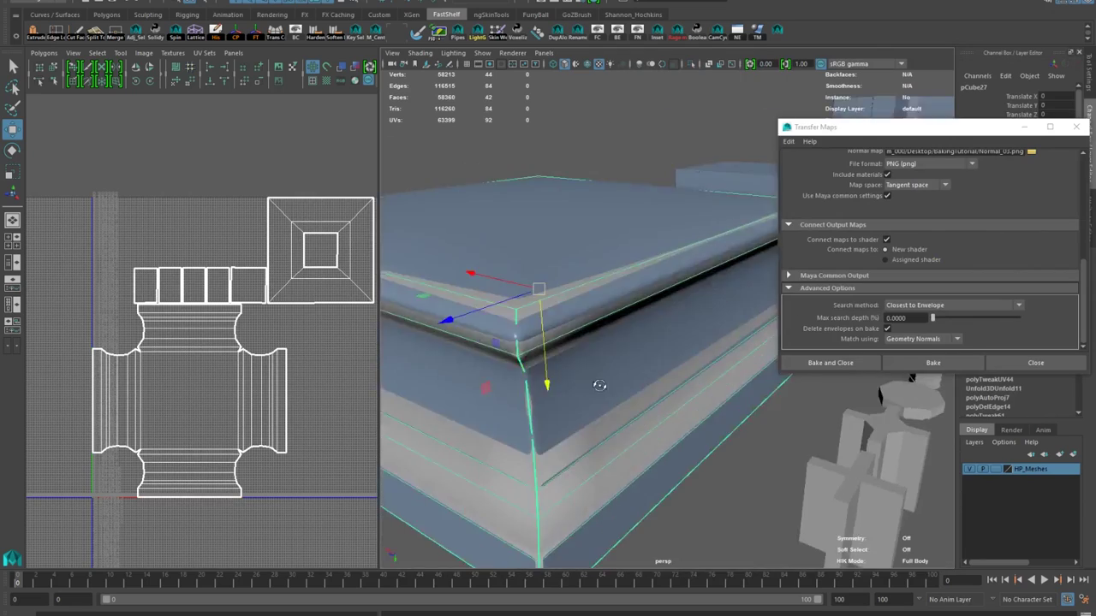
left_click_drag(599, 384, 565, 265, "alt")
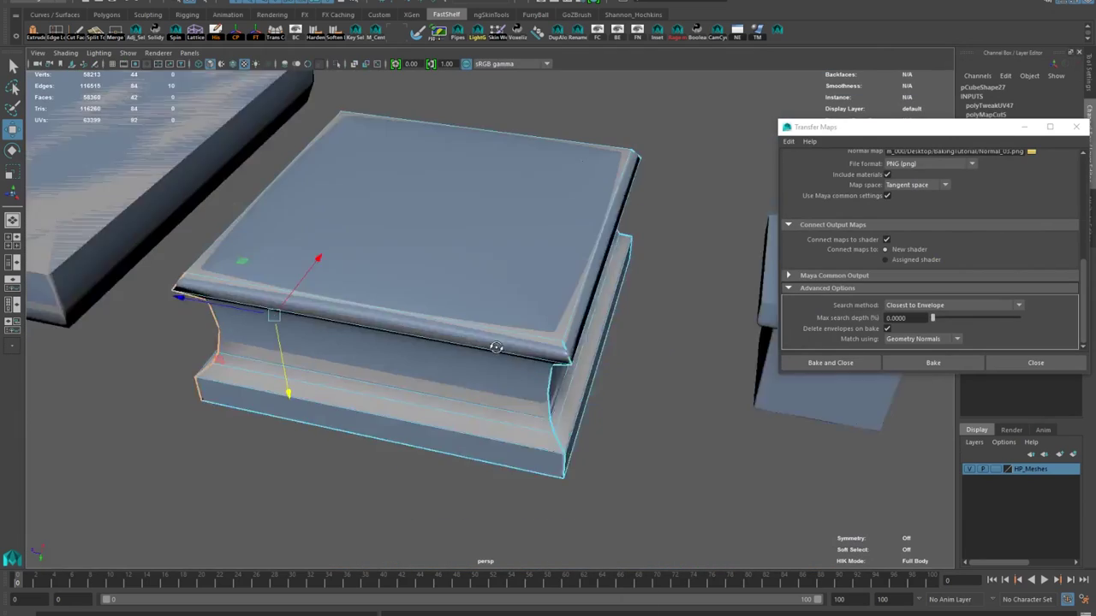
Bevel the low-poly block's corner edges with a fraction of 0.06
left_click_drag(514, 291, 463, 338, "alt")
double_click(607, 430, "shift")
right_click(460, 334, "shift")
left_click(514, 335)
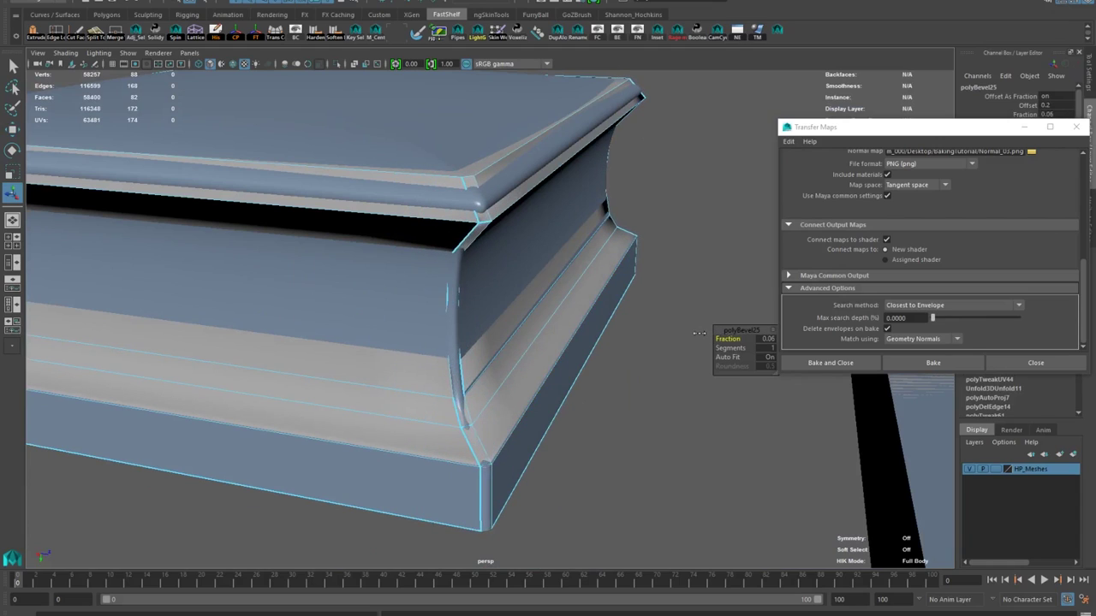
left_click_drag(699, 332, 473, 291, "alt")
Adjust the edge loop beneath the low-poly block's top lip with Edit Edge Flow to follow the high-poly curve
right_click_drag(474, 290, 482, 398, "shift")
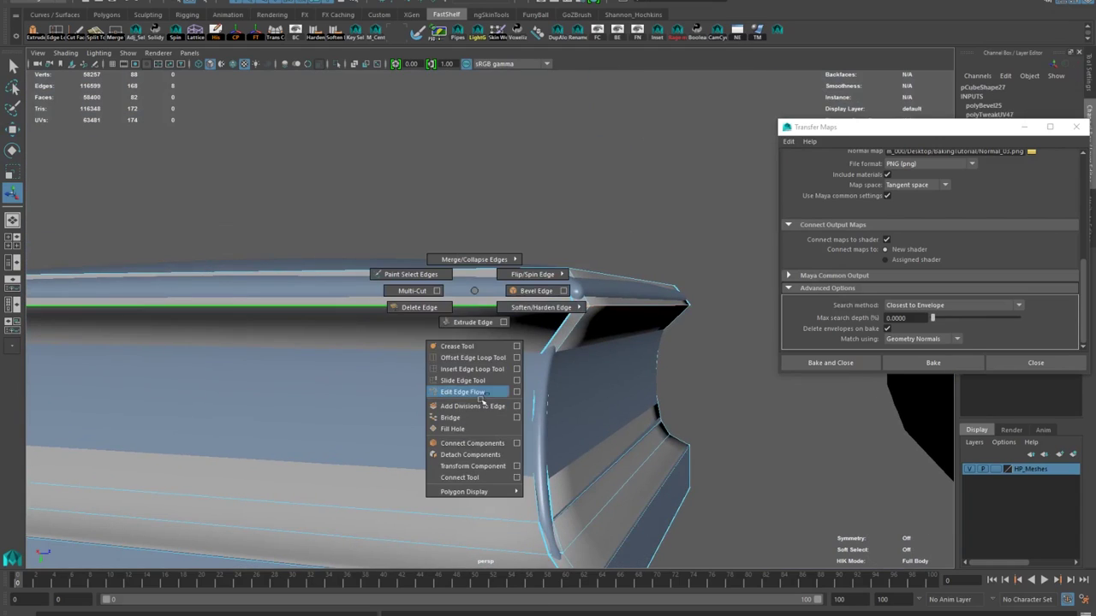
left_click(355, 66)
left_click(451, 326)
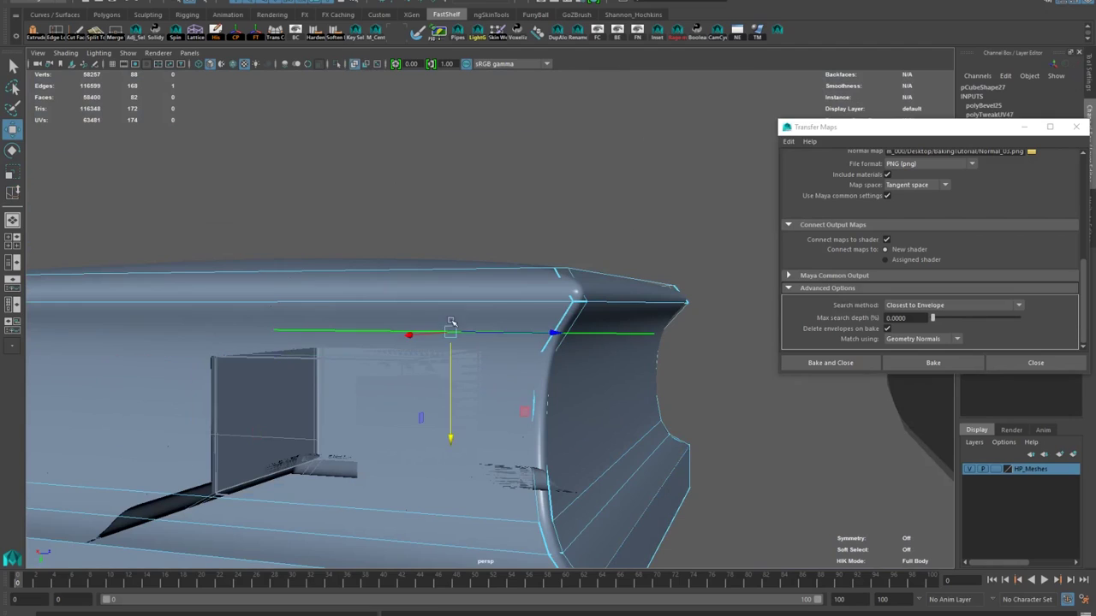
left_click_drag(451, 323, 466, 278, "alt")
double_click(416, 262)
left_click(357, 67)
left_click_drag(428, 407, 499, 419, "alt")
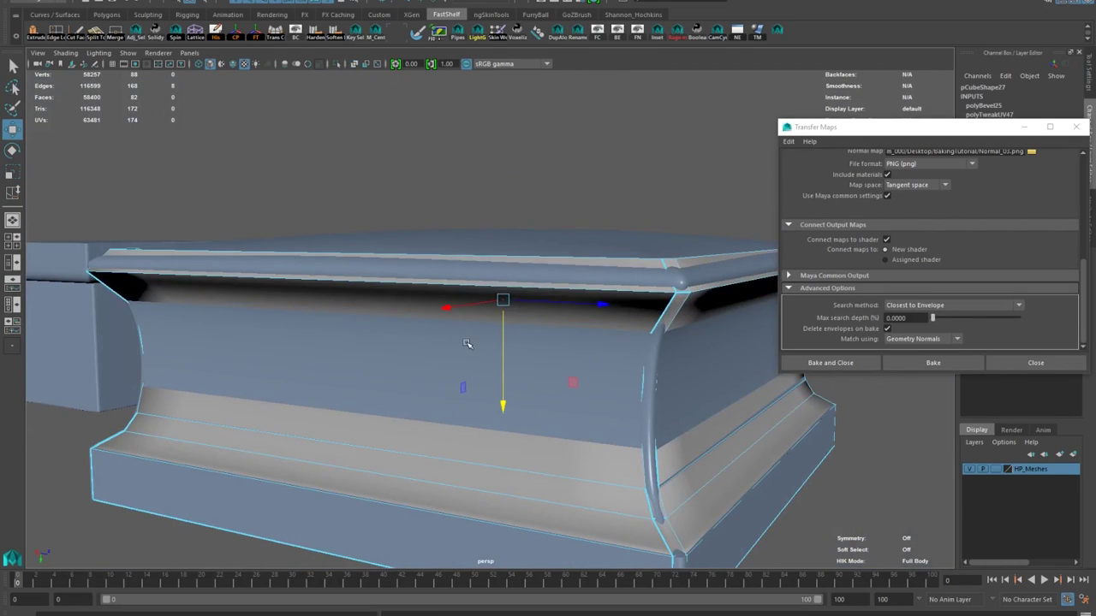
key("g")
mouse_move(508, 303)
left_mouse_down("alt")
mouse_move(531, 342)
mouse_move(565, 340)
left_mouse_up("alt")
Raise the low-poly block's top face slightly and triangulate it
key("F11")
left_click(421, 249)
key("w")
left_click_drag(415, 332, 415, 320)
left_click_drag(467, 291, 398, 260, "alt")
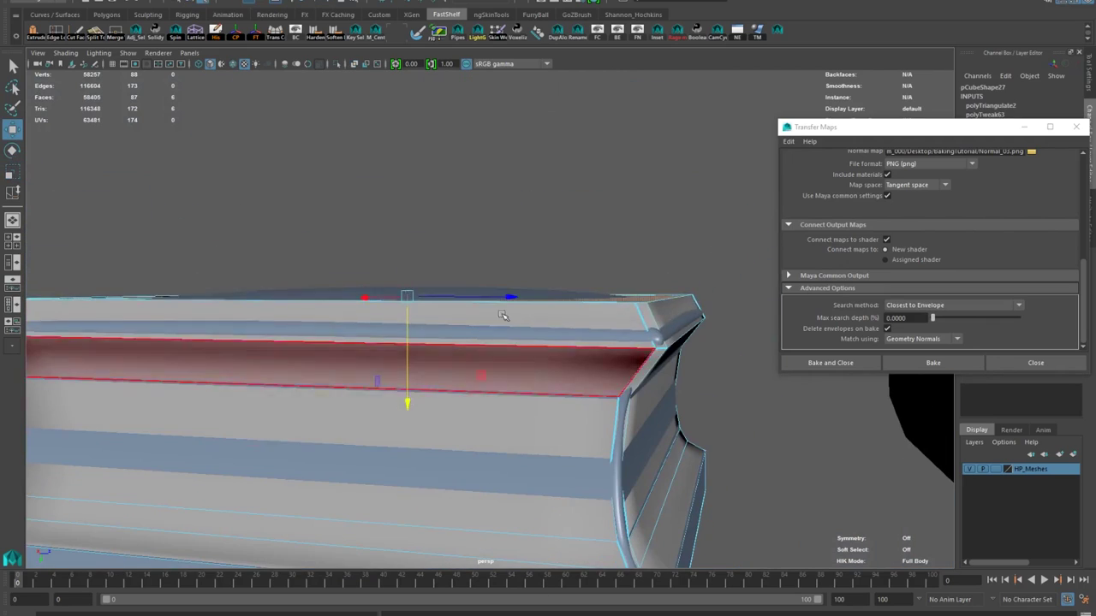
Bevel the edges around the low-poly block's top face and isolate the block
left_click_drag(502, 316, 250, 262, "alt")
key("ctrl+b")
left_click_drag(728, 339, 747, 346)
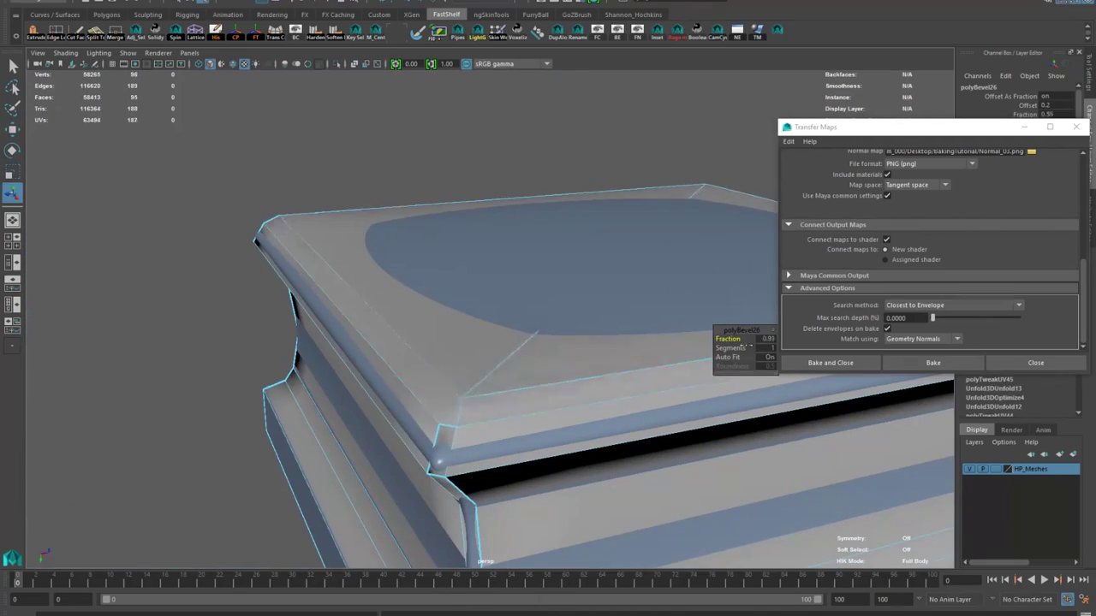
left_click_drag(479, 360, 417, 299, "alt")
key("F11")
double_click(417, 299)
key("w")
key("F8")
left_click_drag(296, 225, 409, 320, "alt")
key("ctrl+1")
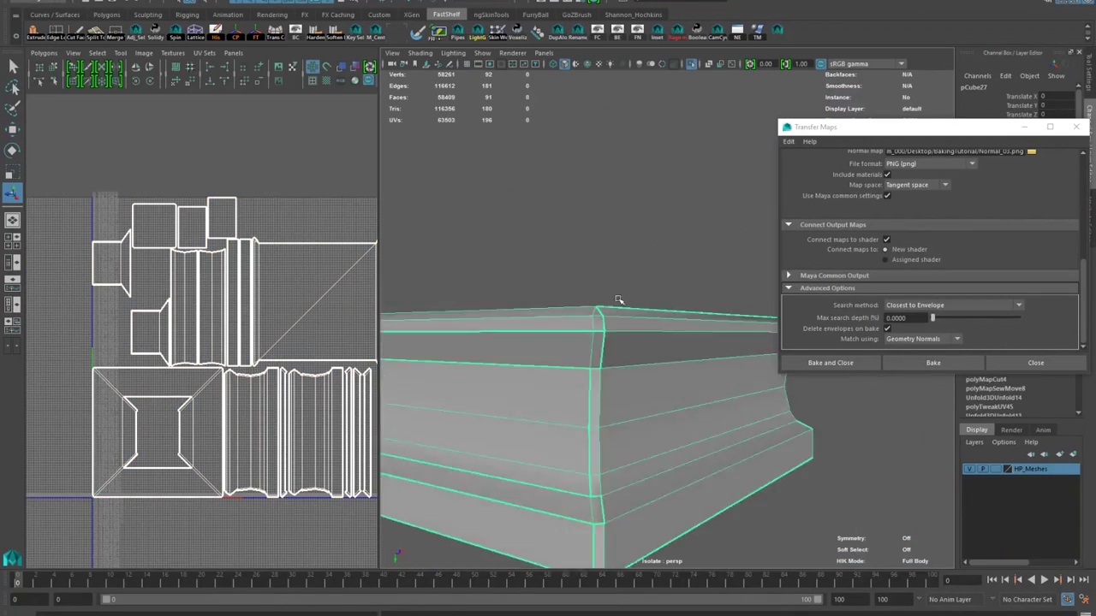
Move and sew the block's UV shells together across the edges around the bevelled upper corner
left_click_drag(599, 359, 659, 257, "alt")
left_click(653, 360)
right_click_drag(314, 295, 316, 296, "shift")
left_click_drag(591, 377, 626, 265, "alt")
left_click(661, 367)
left_click(614, 343, "shift")
left_click(626, 266, "shift")
right_click_drag(314, 294, 314, 325, "shift")
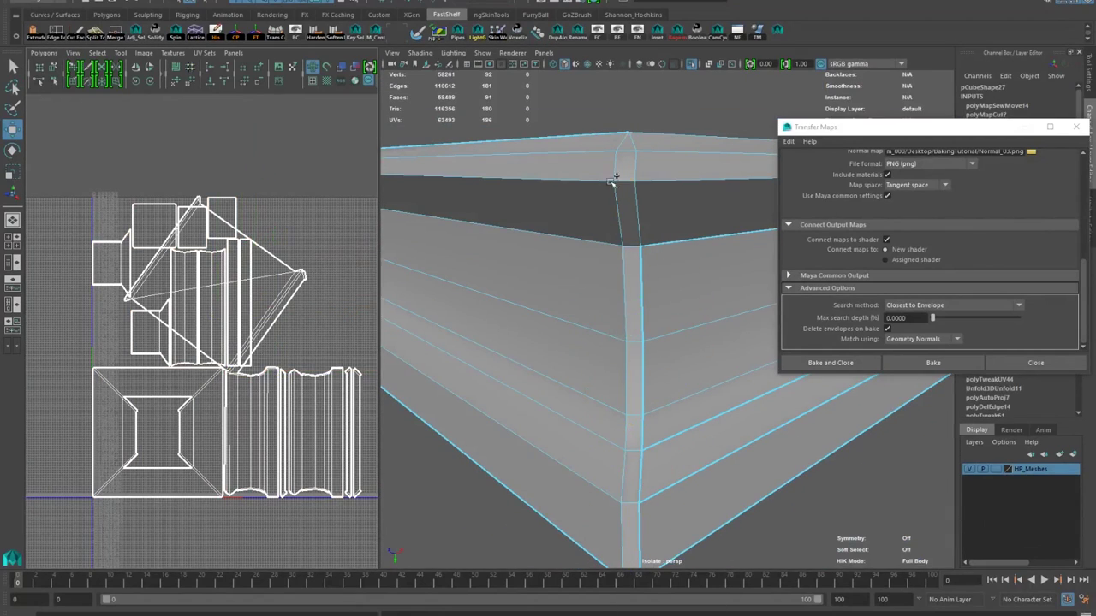
Cut and re-sew UV edges at the bevelled corner beneath the block's top lip
double_click(615, 184)
left_click_drag(614, 183, 536, 287, "alt")
right_click_drag(202, 402, 202, 439, "shift")
left_click_drag(479, 299, 577, 306, "alt")
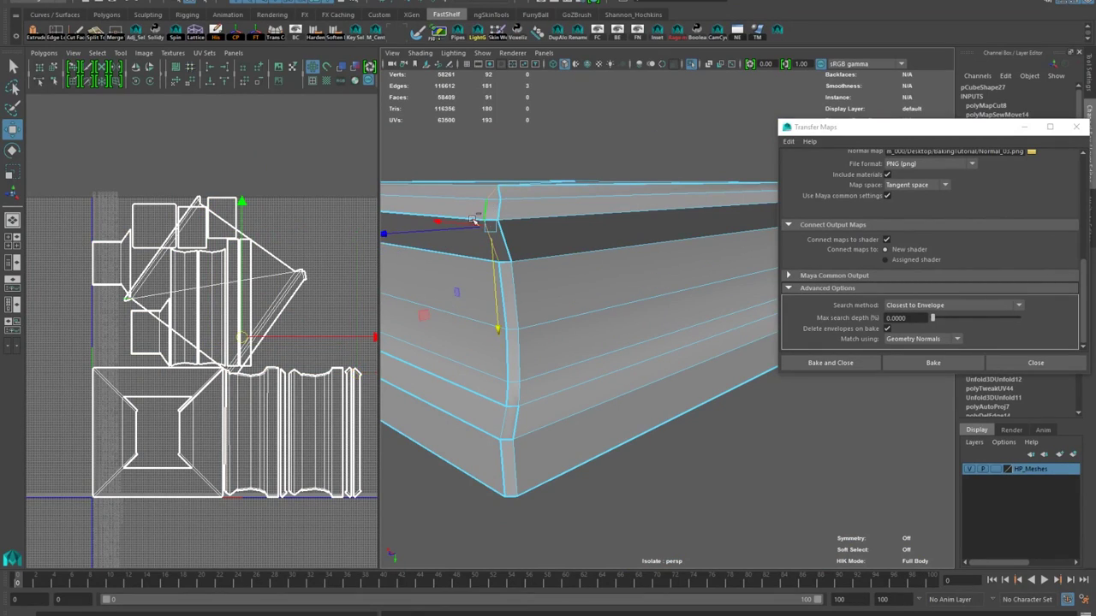
left_click_drag(462, 294, 503, 298, "alt")
left_click_drag(568, 267, 530, 273, "alt")
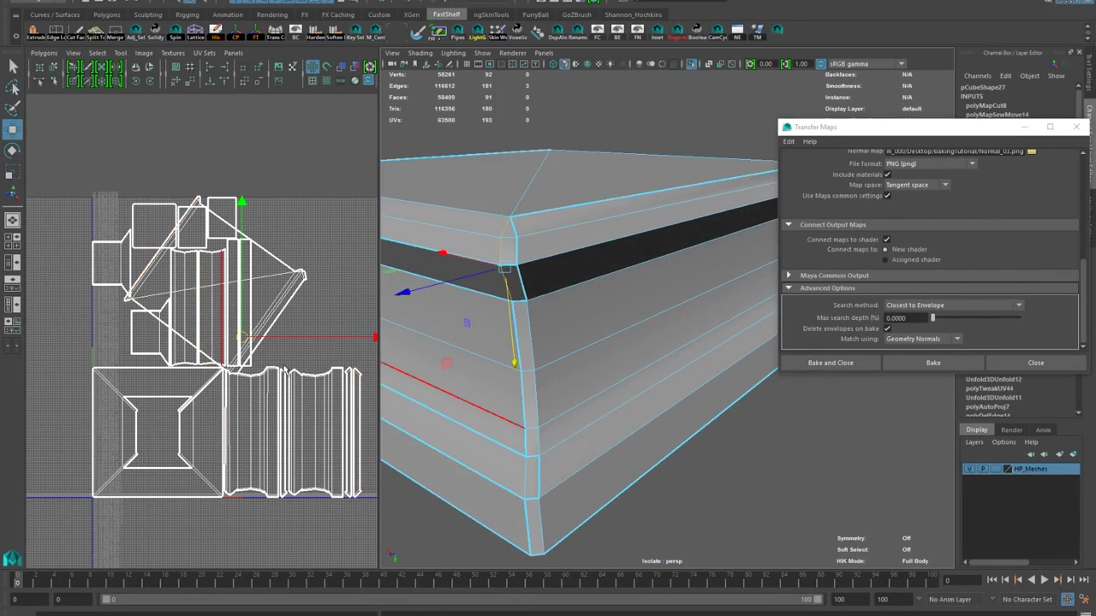
double_click(503, 225)
scroll(471, 275, "down", 6)
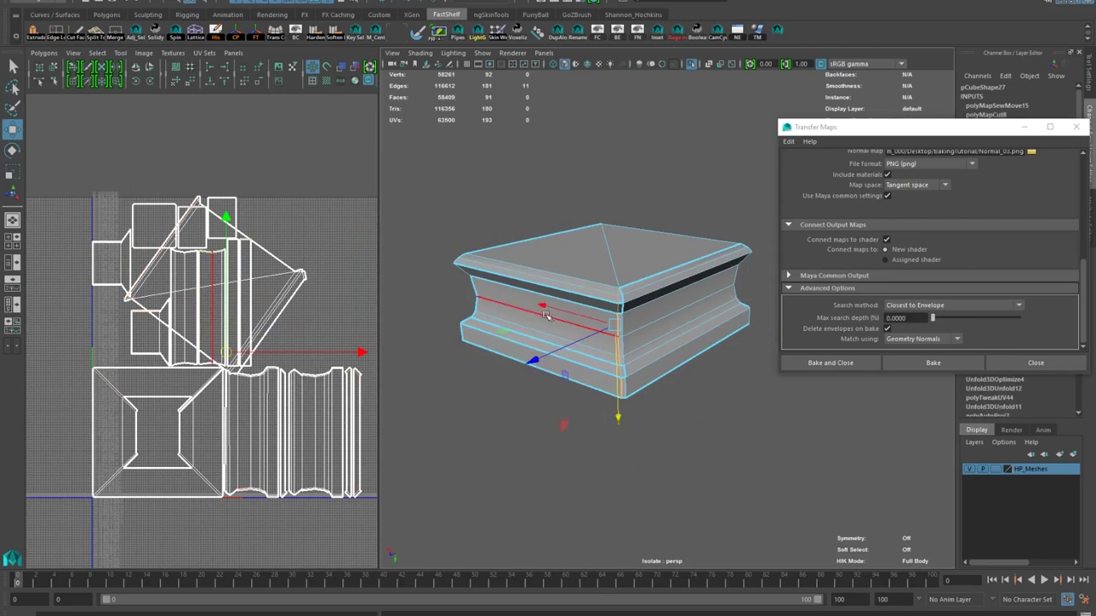
Look straight down on the whole block and give it a Camera-Based UV projection from that view
right_click_drag(507, 279, 541, 252)
middle_click_drag(630, 304, 647, 321, "alt")
right_click_drag(646, 321, 668, 408, "alt")
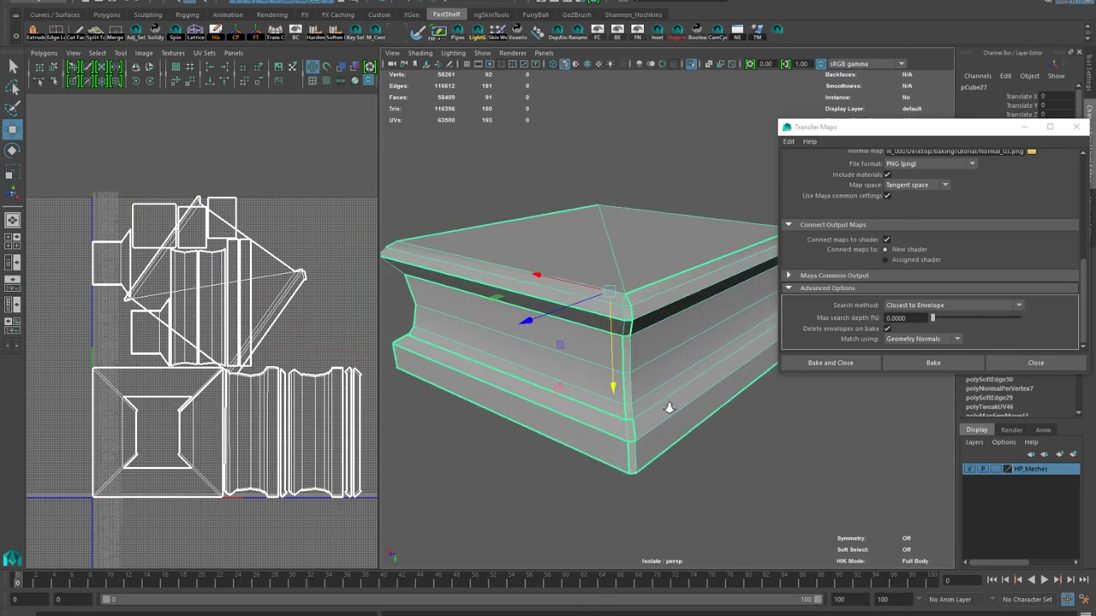
left_click_drag(648, 377, 621, 366, "alt")
left_click_drag(643, 402, 633, 408, "alt")
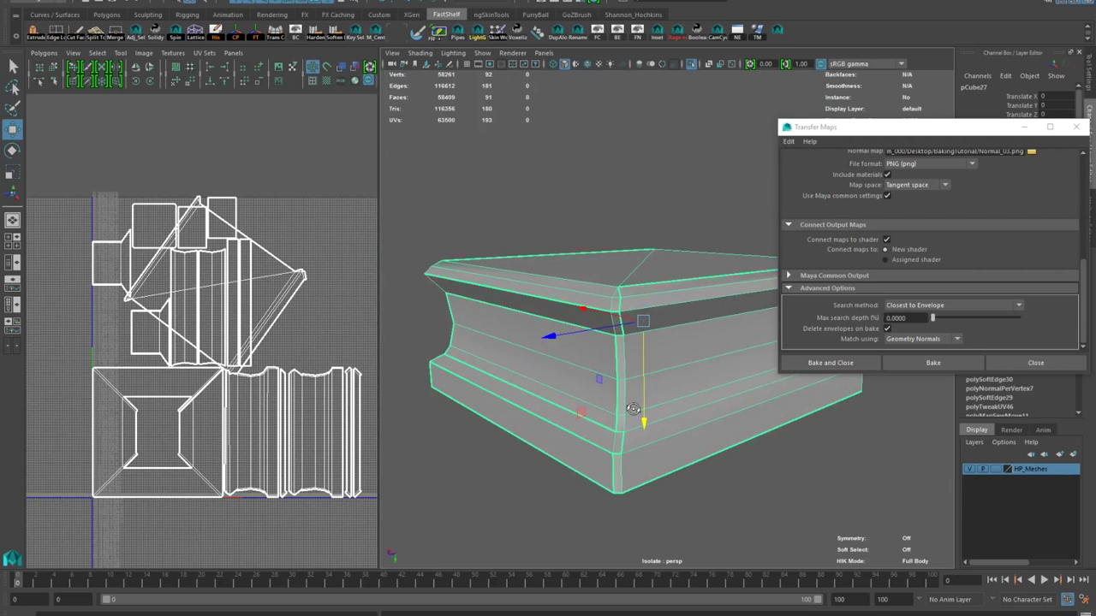
left_click_drag(505, 455, 594, 325, "alt")
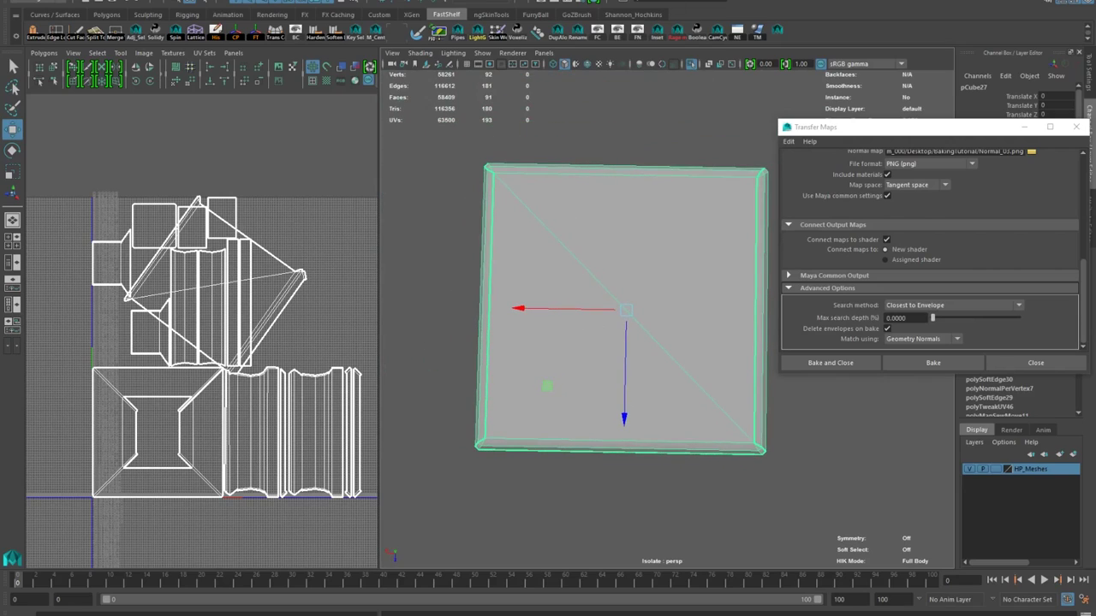
left_click(450, 0)
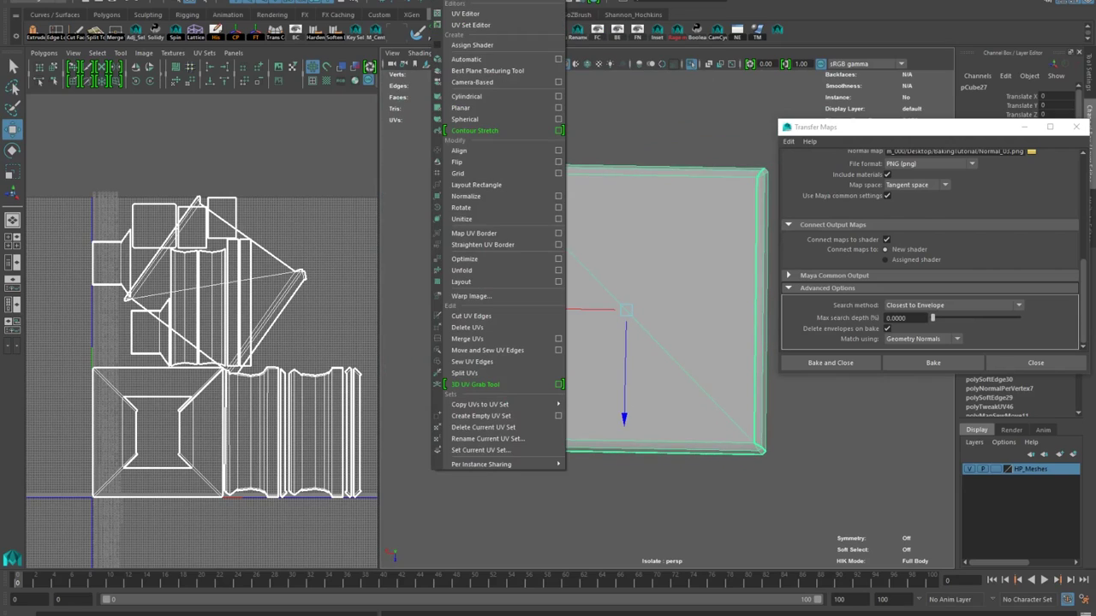
left_click(470, 82)
left_click_drag(502, 249, 545, 270, "alt")
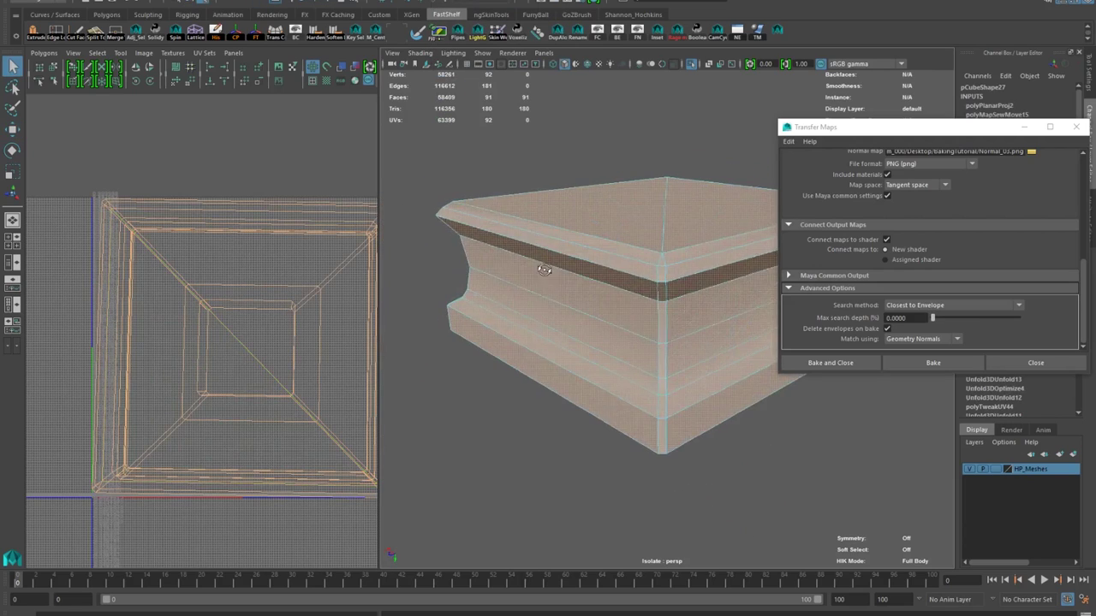
Cut the block's UVs along the vertical corner edges and the rims of its top and bottom faces
right_click_drag(608, 294, 623, 301)
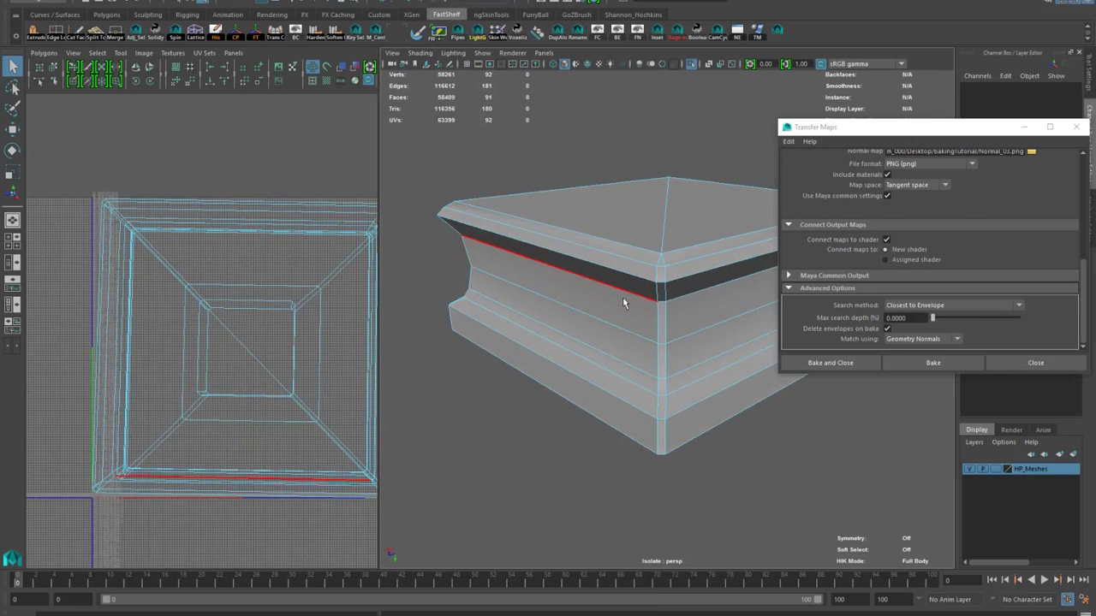
double_click(594, 423)
left_click_drag(594, 423, 583, 454, "alt")
double_click(865, 435, "shift")
left_click_drag(648, 315, 710, 344, "alt")
double_click(587, 440, "shift")
right_click_drag(258, 337, 258, 304, "shift")
Triangulate the recess floor face on the block's underside and quadrangulate the resulting triangles
key("w")
left_click_drag(446, 377, 455, 317, "alt")
right_click_drag(454, 317, 577, 362, "alt")
right_click_drag(610, 429, 611, 462)
left_click(614, 458)
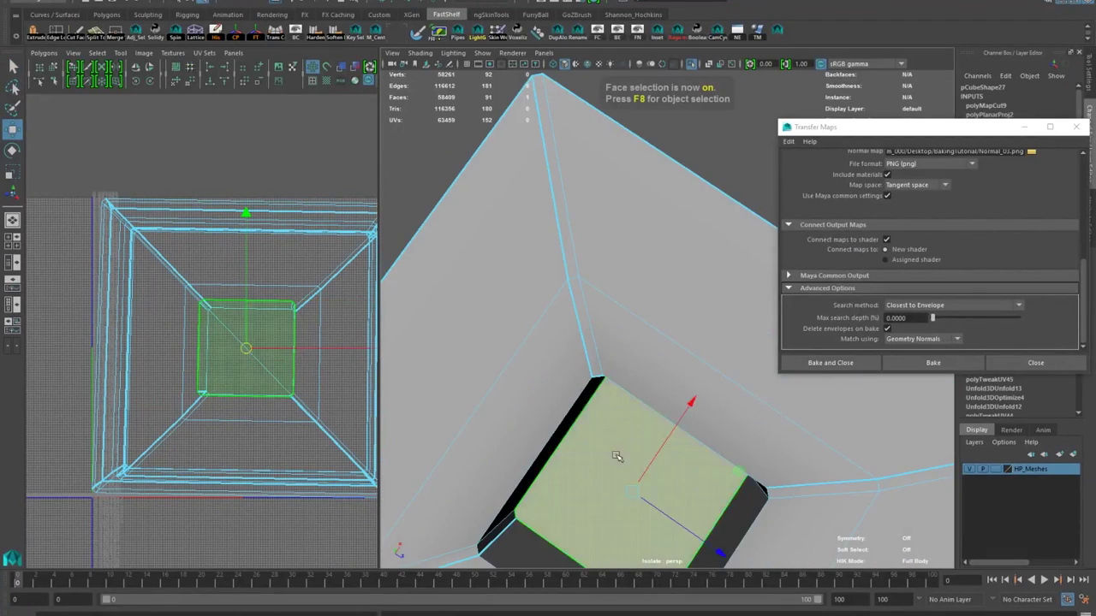
left_click_drag(616, 454, 617, 416, "alt")
right_click_drag(618, 416, 598, 529, "shift")
right_click_drag(583, 416, 605, 528, "shift")
Cut the UVs along the corner edges of the recess walls and around the recess floor
left_click_drag(606, 499, 617, 351, "alt")
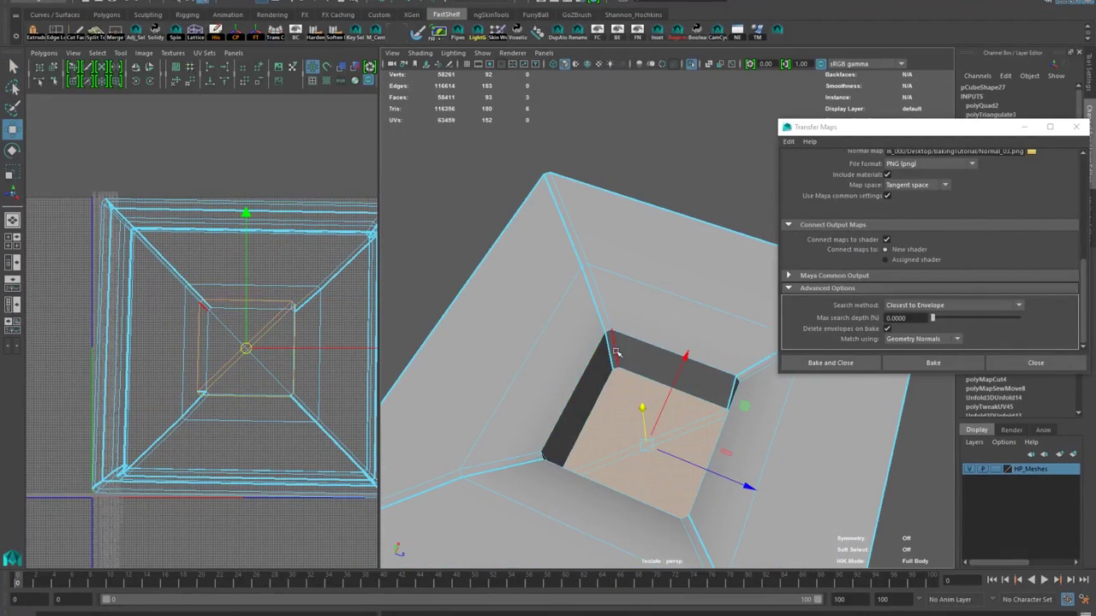
right_click_drag(617, 350, 616, 318)
left_click_drag(617, 342, 556, 411, "alt")
right_click_drag(556, 411, 579, 448, "alt")
left_click_drag(579, 448, 616, 465, "alt")
right_click_drag(298, 368, 277, 368, "shift")
left_click_drag(617, 446, 590, 362, "alt")
double_click(590, 367, "shift")
right_click_drag(590, 367, 514, 342, "alt")
right_click_drag(369, 344, 342, 344, "shift")
Unfold all of the block's UVs and lay out the shells in the UV space
right_click_drag(249, 300, 205, 257, "alt")
left_click_drag(94, 218, 334, 454)
right_click_drag(175, 353, 111, 377, "shift")
middle_click_drag(229, 488, 241, 432, "alt")
right_click_drag(278, 268, 309, 275, "alt")
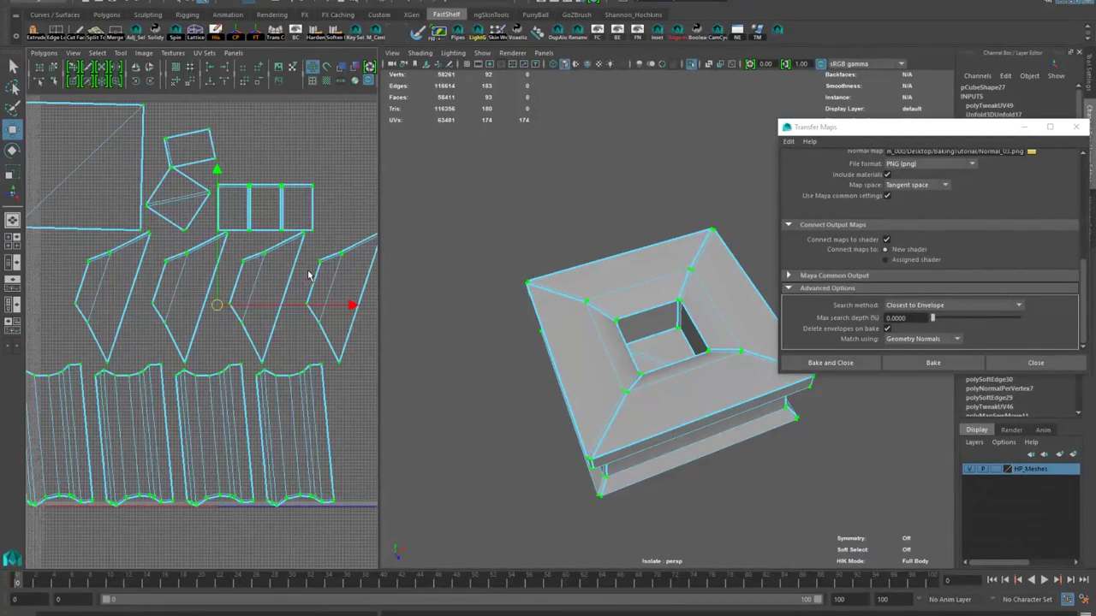
middle_click_drag(292, 263, 293, 328, "alt")
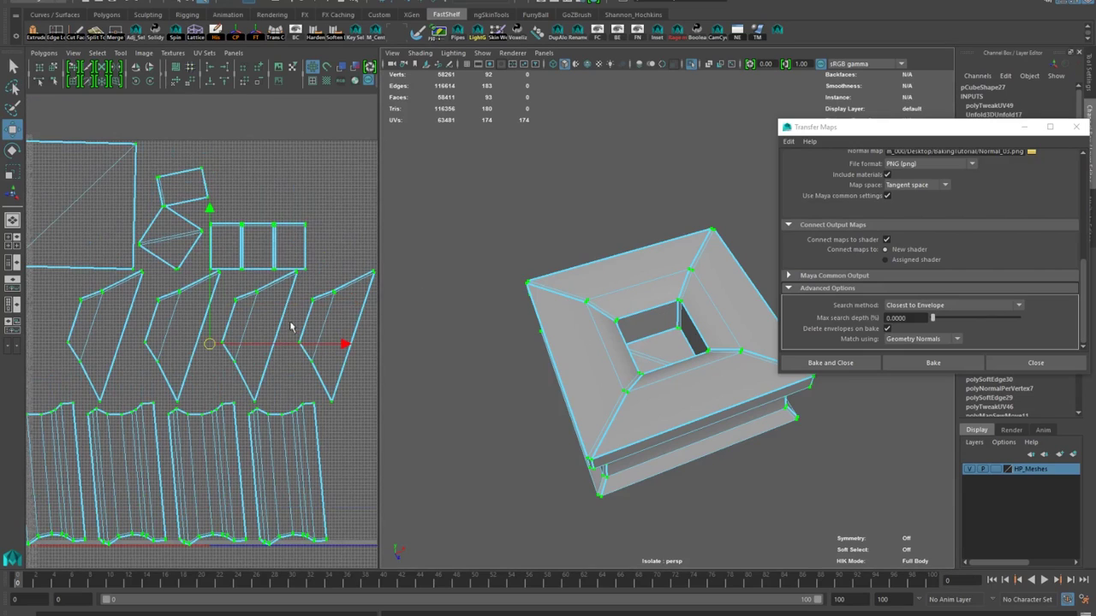
Optimize all of the low-poly block's unfolded UVs
right_click_drag(599, 354, 656, 310)
right_click_drag(475, 353, 561, 310, "alt")
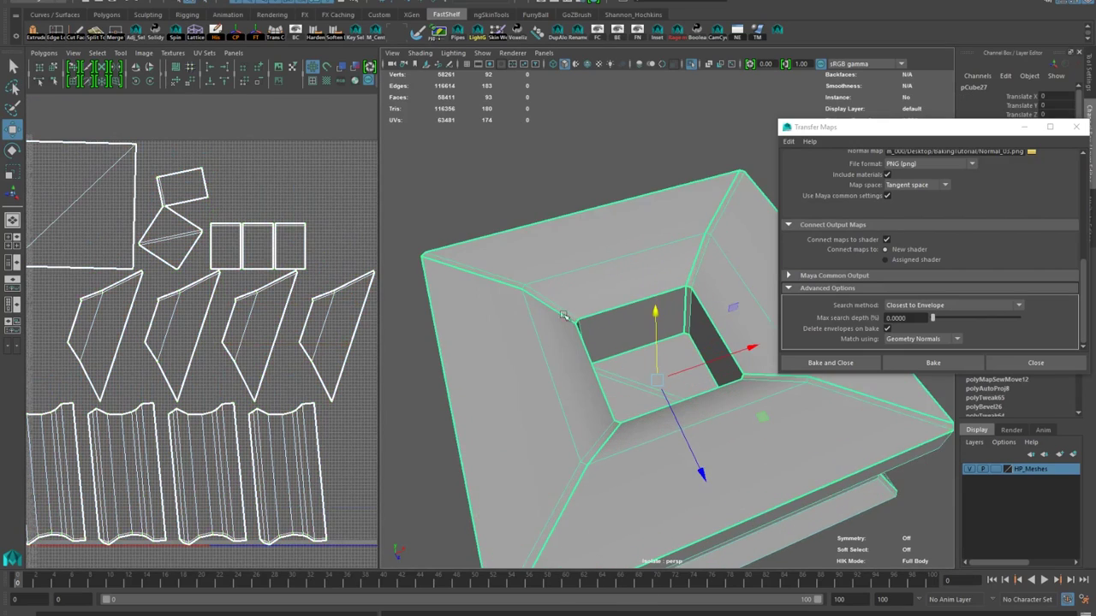
left_click_drag(561, 311, 556, 290, "alt")
right_click_drag(557, 291, 484, 343, "alt")
left_click_drag(485, 343, 487, 319, "alt")
right_click_drag(55, 309, 30, 318, "alt")
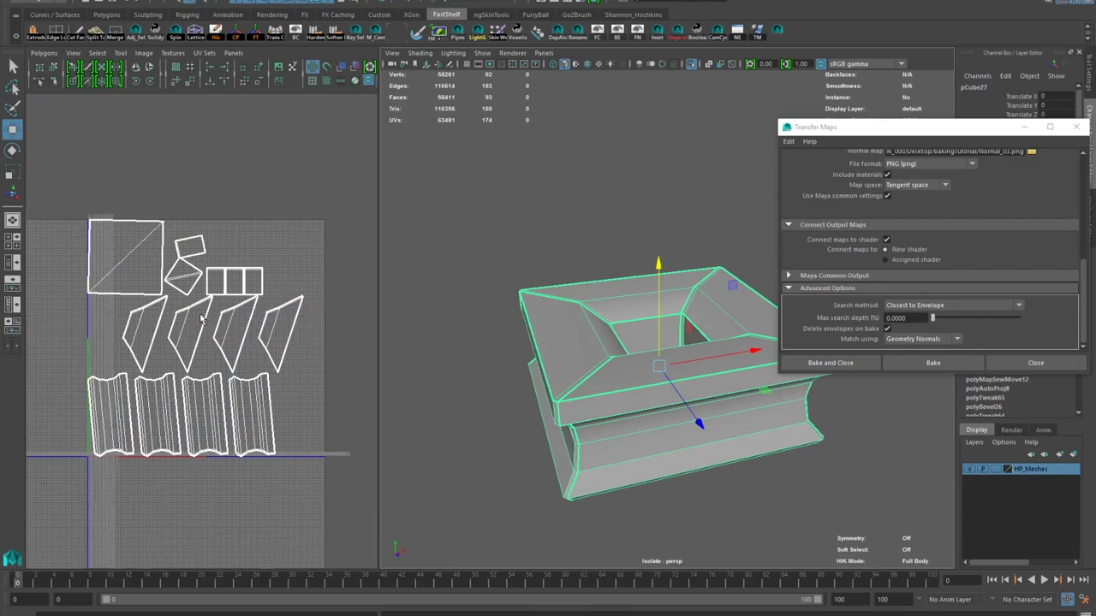
right_click_drag(235, 308, 210, 308)
right_click(261, 364, "shift")
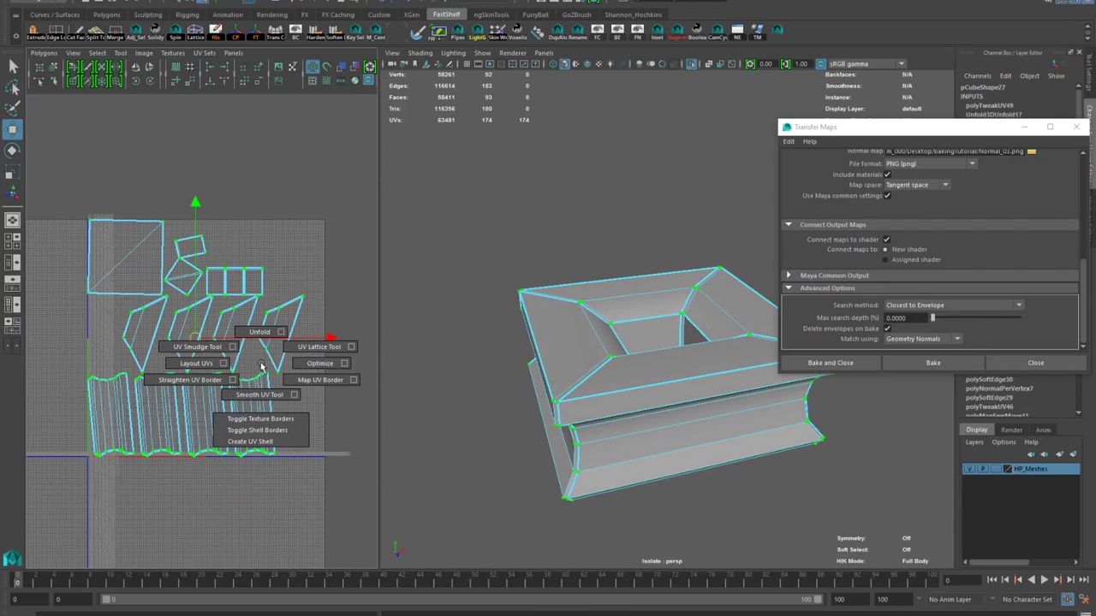
left_click(313, 366)
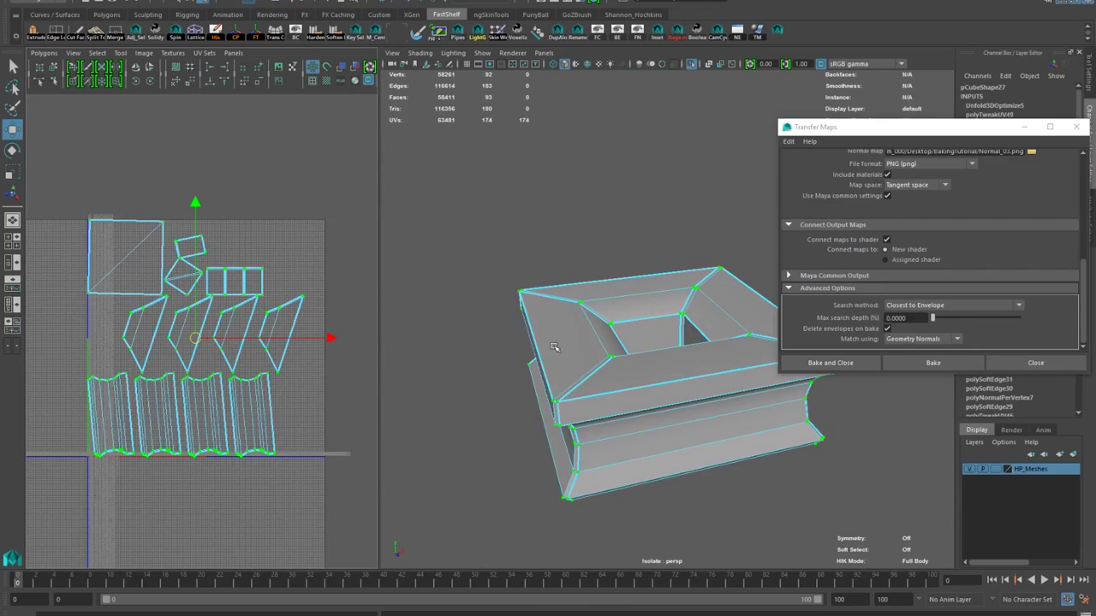
Soften all of the edges on the re-unwrapped low-poly block
right_click_drag(728, 324, 674, 316)
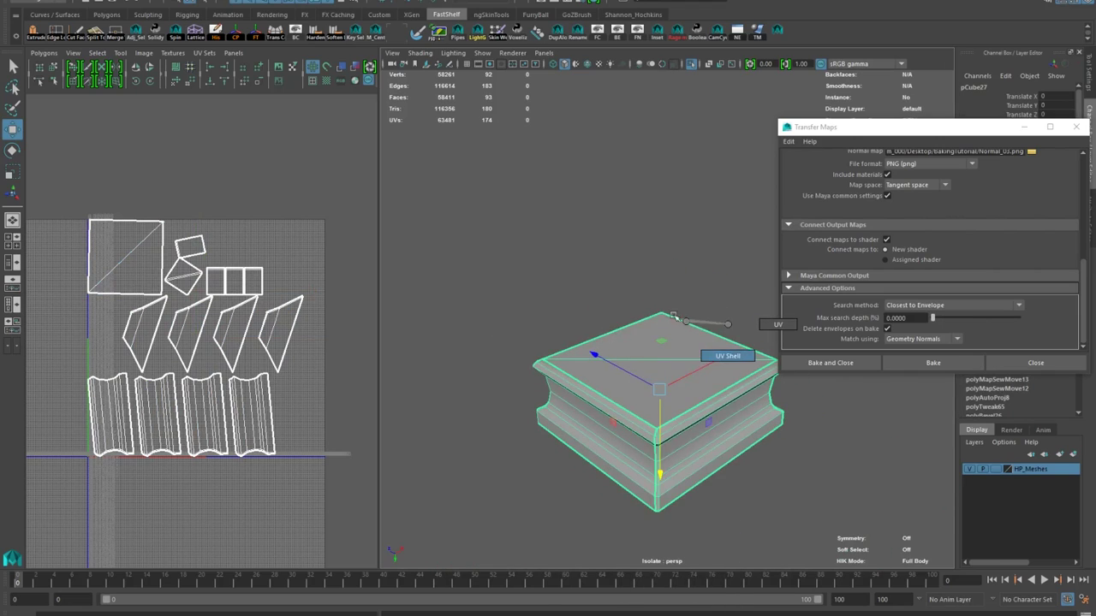
right_click(656, 365, "shift")
left_click(729, 382)
left_click(602, 382)
Move and sew the UVs along the corner edges of the block's sloped underside faces into one shell
mouse_move(602, 382)
left_mouse_down("alt")
mouse_move(504, 362)
mouse_move(591, 450)
mouse_move(648, 308)
left_mouse_up("alt")
right_click_drag(648, 308, 649, 266)
left_click(638, 299)
left_click_drag(638, 300, 535, 409, "alt")
left_click(633, 394, "shift")
left_click(753, 386, "shift")
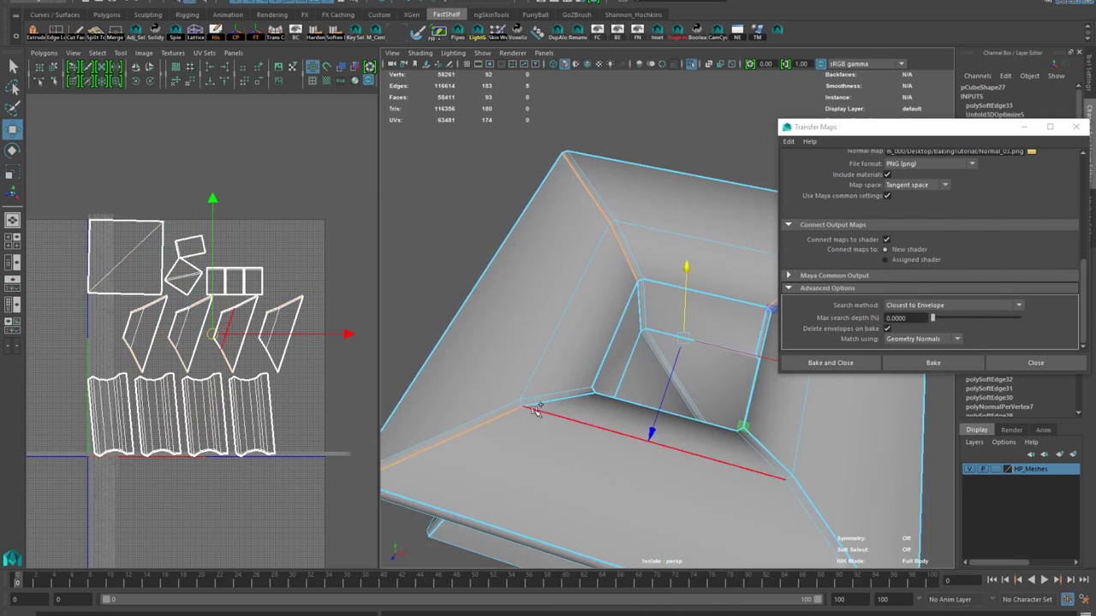
right_click_drag(240, 335, 240, 392, "shift")
left_click(273, 331)
Bevel the rim edges of the recess opening with an Offset of 0.59 and a Fraction of 0.11
mouse_move(633, 351)
left_mouse_down("alt")
mouse_move(575, 316)
mouse_move(606, 222)
mouse_move(642, 282)
mouse_move(589, 303)
left_mouse_up("alt")
left_click(691, 66)
mouse_move(636, 224)
left_mouse_down("alt")
mouse_move(661, 191)
mouse_move(634, 244)
left_mouse_up("alt")
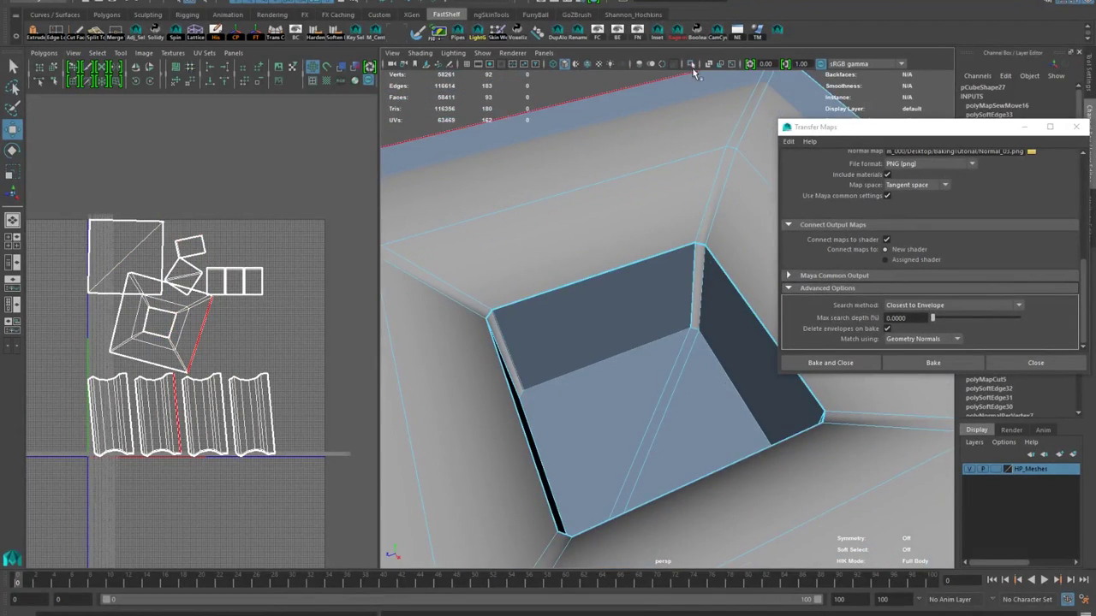
right_click_drag(632, 168, 691, 152)
left_click(631, 185)
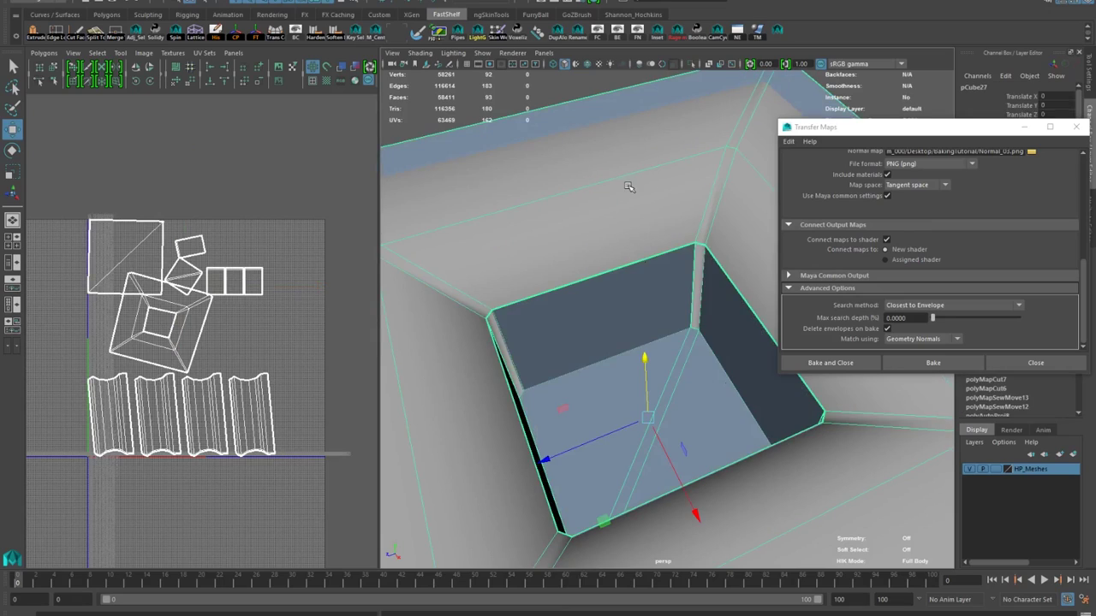
left_click(693, 66)
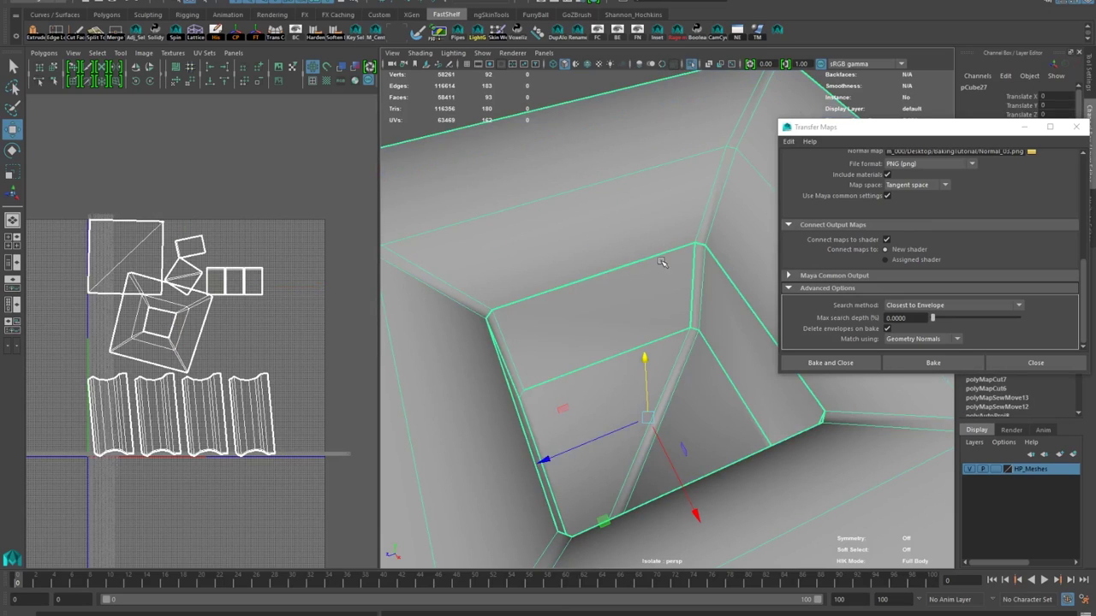
mouse_move(655, 263)
right_mouse_down()
mouse_move(657, 233)
mouse_move(652, 278)
right_mouse_up()
left_click(652, 253)
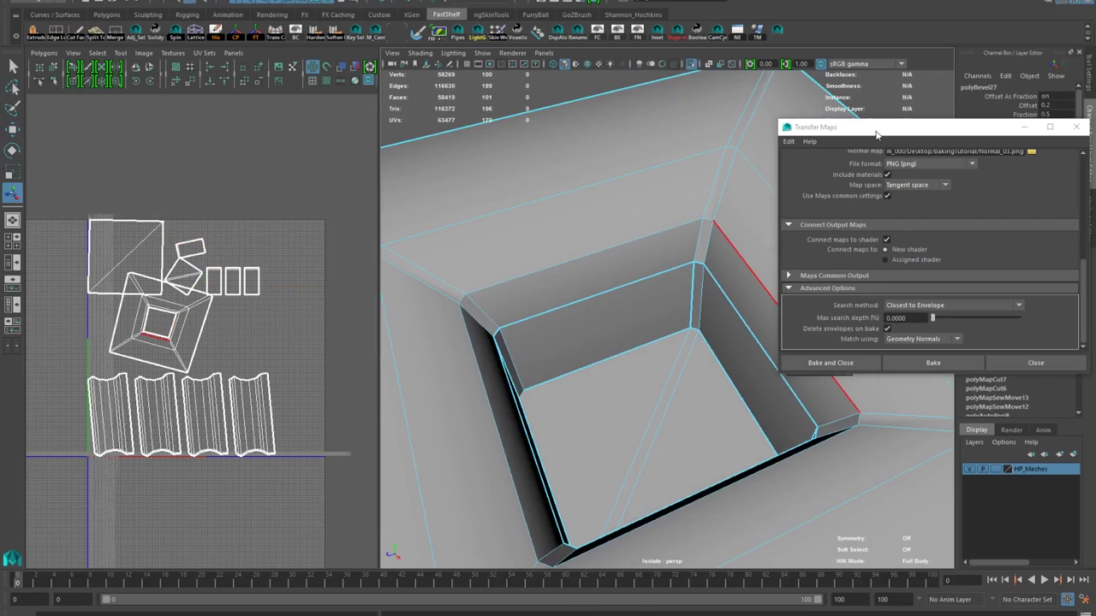
left_click_drag(875, 130, 615, 32)
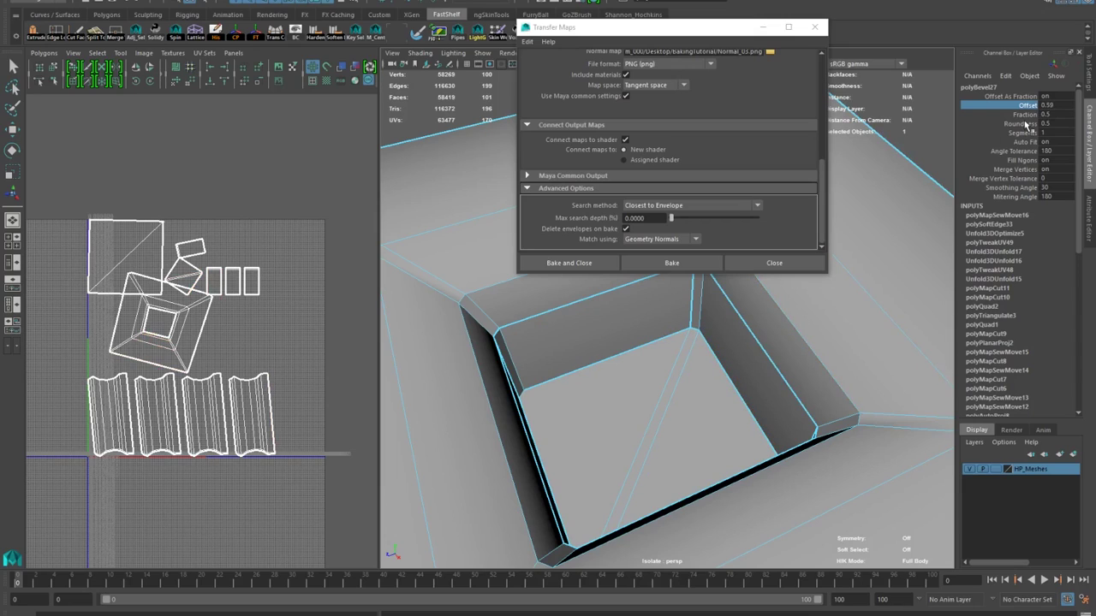
middle_click_drag(820, 334, 808, 334)
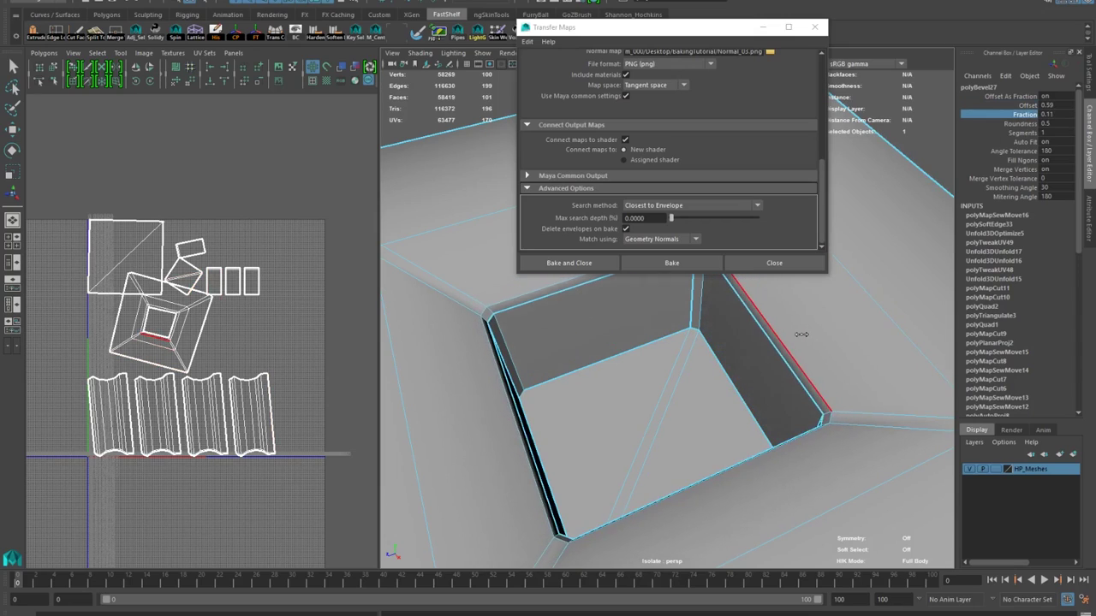
left_click_drag(697, 35, 960, 96)
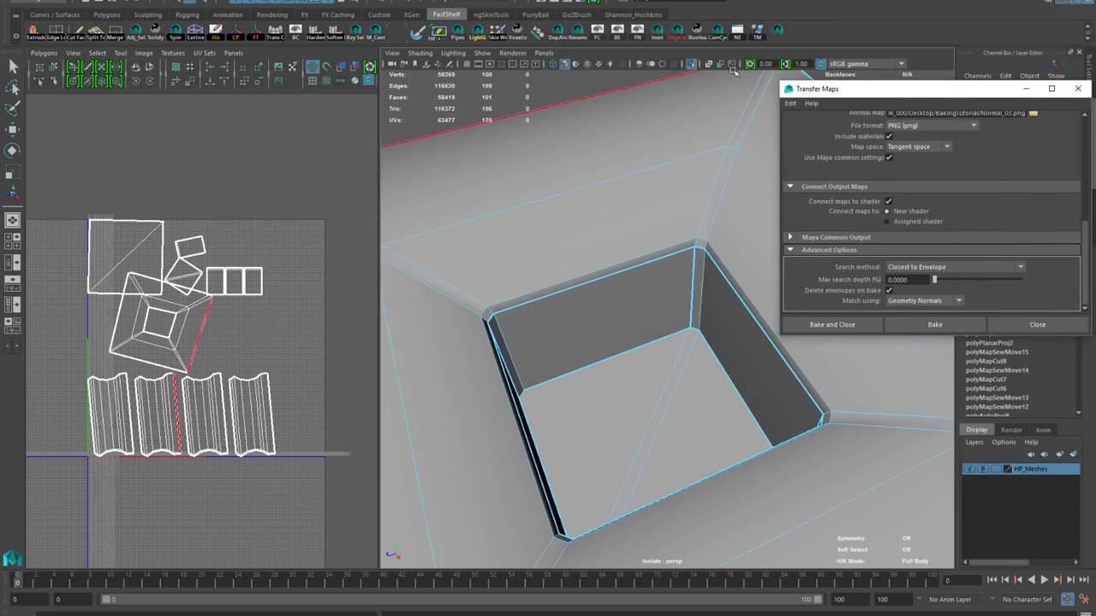
Show the surrounding meshes and scale the recess's wall faces slightly to fit the high-poly recess
left_click(696, 63)
left_click_drag(634, 330, 631, 292, "alt")
key("F11")
double_click(664, 297)
double_click(695, 300, "shift")
key("e")
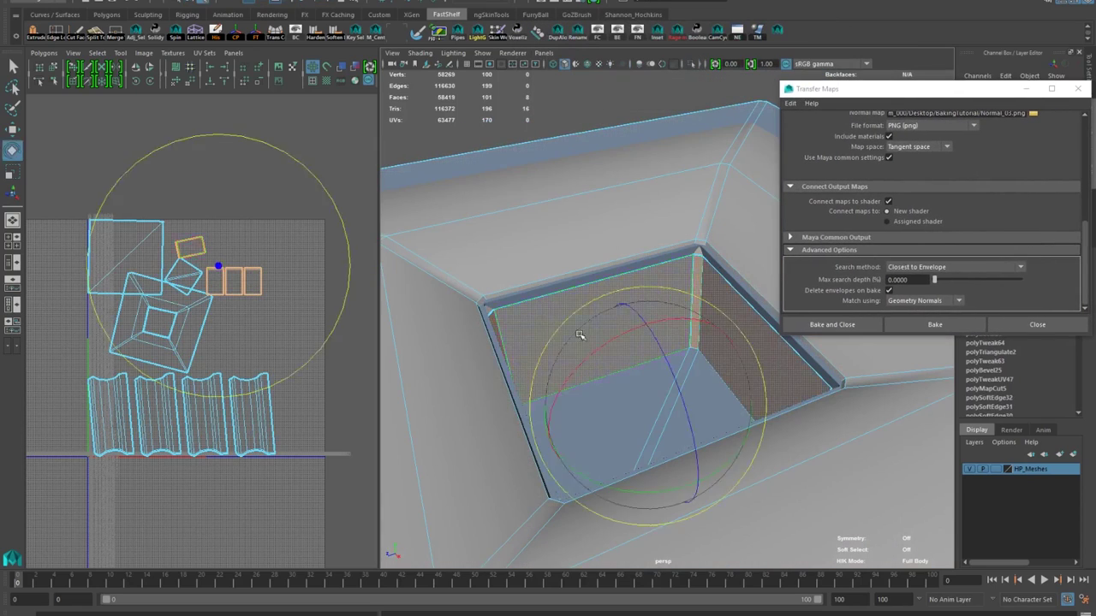
left_click_drag(582, 333, 591, 375, "alt")
key("r")
left_click_drag(614, 526, 616, 526)
left_click_drag(617, 522, 614, 424, "alt")
Adjust the height of the edge loop at the opening of the recess walls to follow the high-poly block
key("F10")
double_click(610, 293)
key("w")
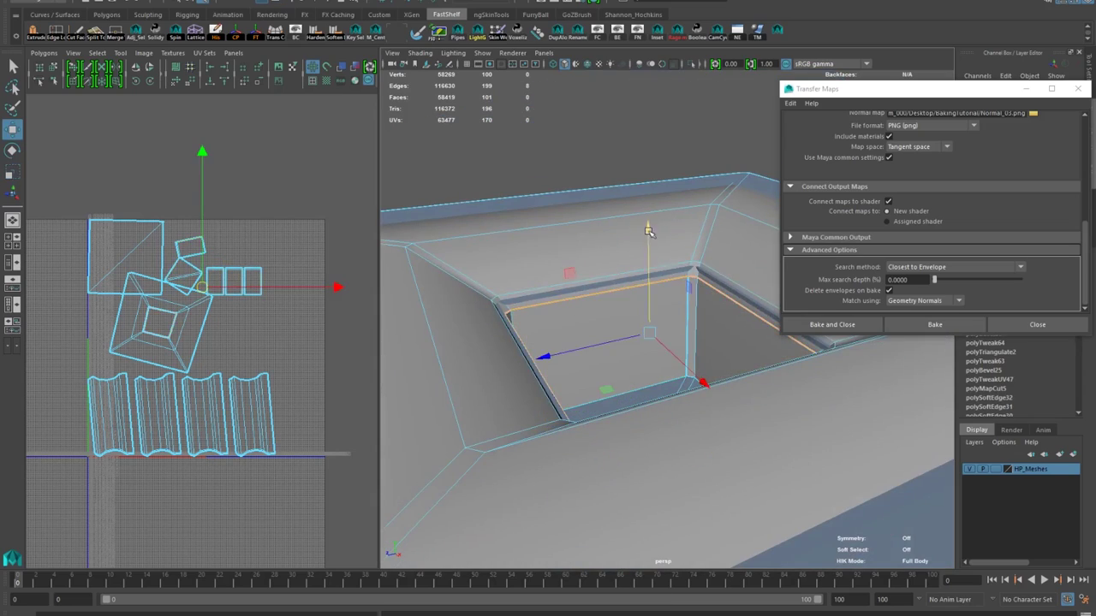
right_click_drag(688, 180, 683, 168)
left_click_drag(668, 163, 659, 257, "alt")
Unfold the bevelled block's UVs again and rearrange its shells in the UV space
middle_click_drag(111, 317, 312, 248, "alt")
left_click_drag(659, 342, 591, 266, "alt")
right_click_drag(264, 240, 313, 240)
left_click_drag(145, 142, 368, 420)
right_click_drag(161, 326, 161, 376, "shift")
right_click_drag(161, 325, 171, 377, "alt")
mouse_move(171, 325)
right_mouse_down("alt")
mouse_move(214, 334)
mouse_move(179, 325)
right_mouse_up("alt")
right_click_drag(197, 308, 171, 334, "shift")
double_click(96, 419)
left_click_drag(99, 532, 311, 416)
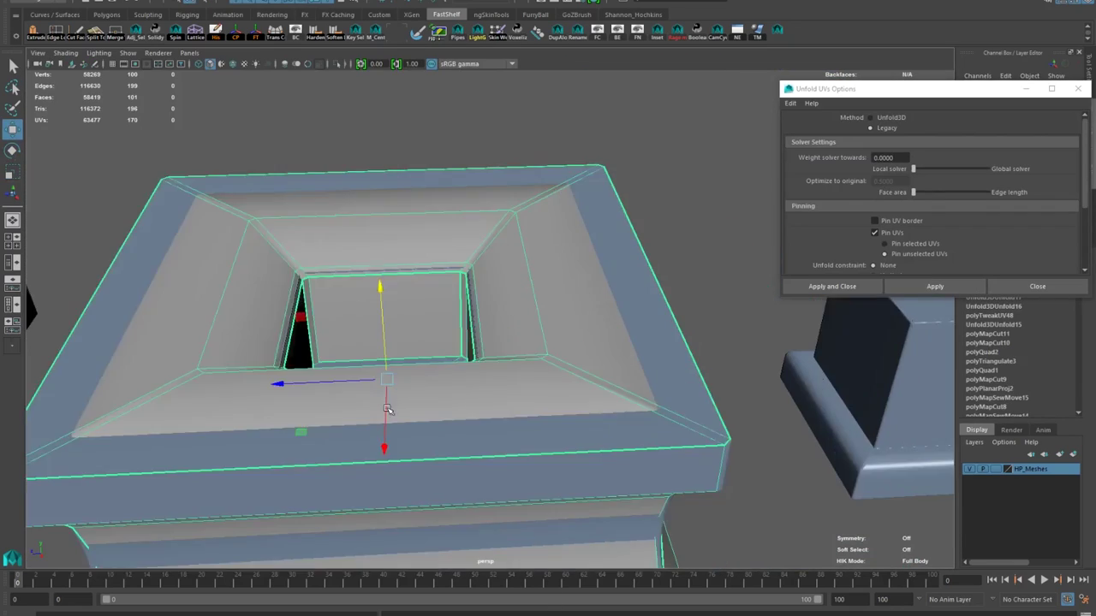
Soften the edges of the bevelled low-poly block and isolate it
scroll(497, 326, "down", 3)
left_click_drag(563, 342, 329, 244, "alt")
scroll(329, 243, "down", 3)
right_click_drag(491, 365, 588, 365, "shift")
right_click_drag(360, 282, 386, 230)
left_click(777, 32)
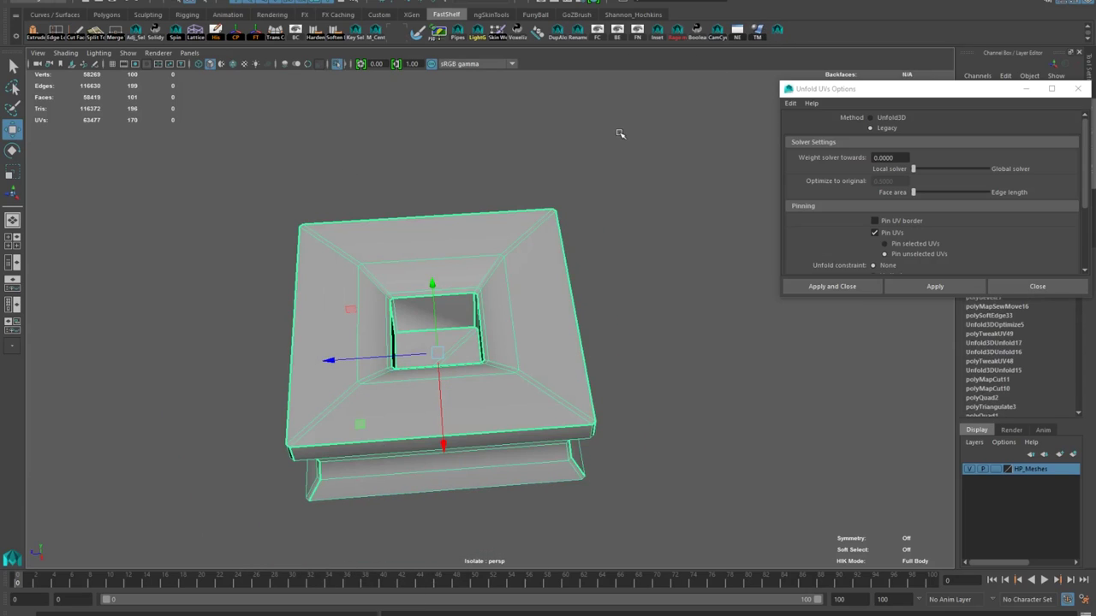
left_click(620, 133)
Bake the high-poly block's normal map onto the low-poly block in Transfer Maps, matching by Geometry Normals
scroll(582, 199, "up", 3)
mouse_move(582, 201)
left_mouse_down("alt")
mouse_move(511, 348)
mouse_move(585, 230)
left_mouse_up("alt")
left_click(585, 230)
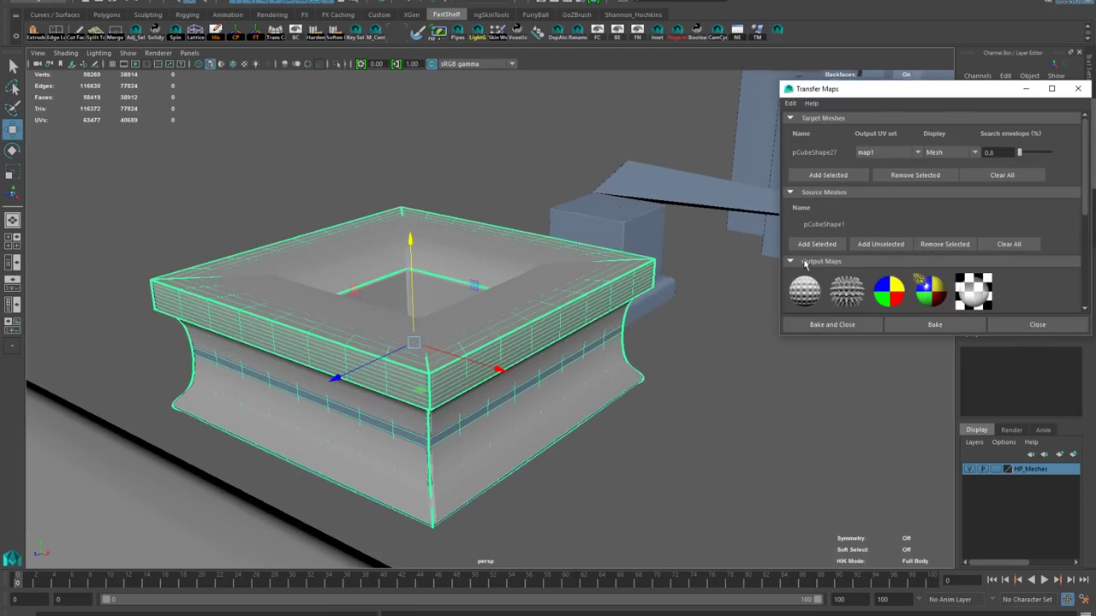
scroll(856, 282, "down", 10)
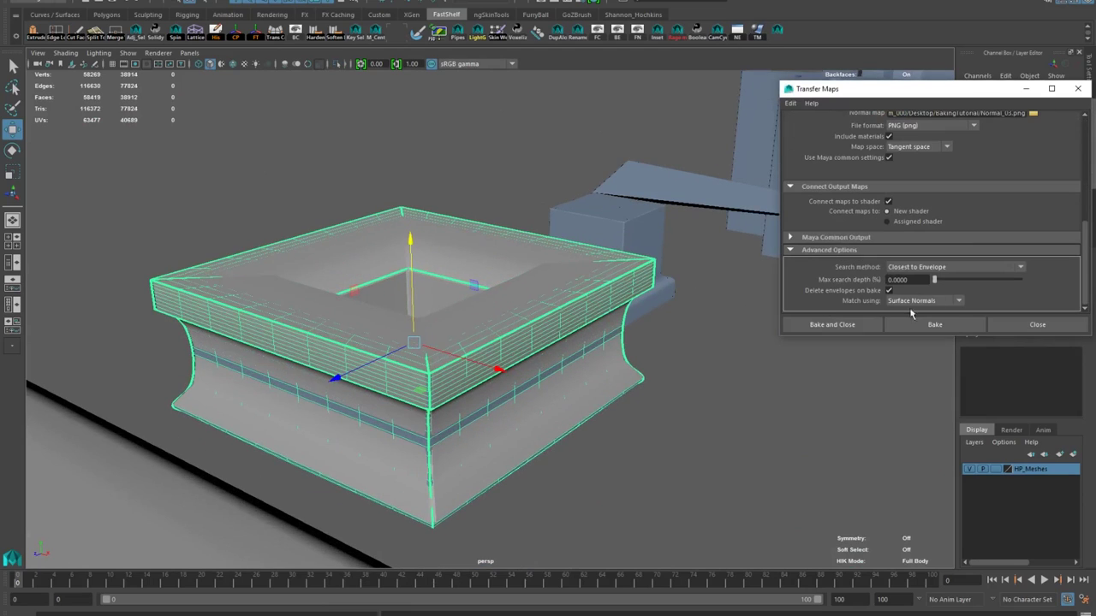
left_click(351, 296)
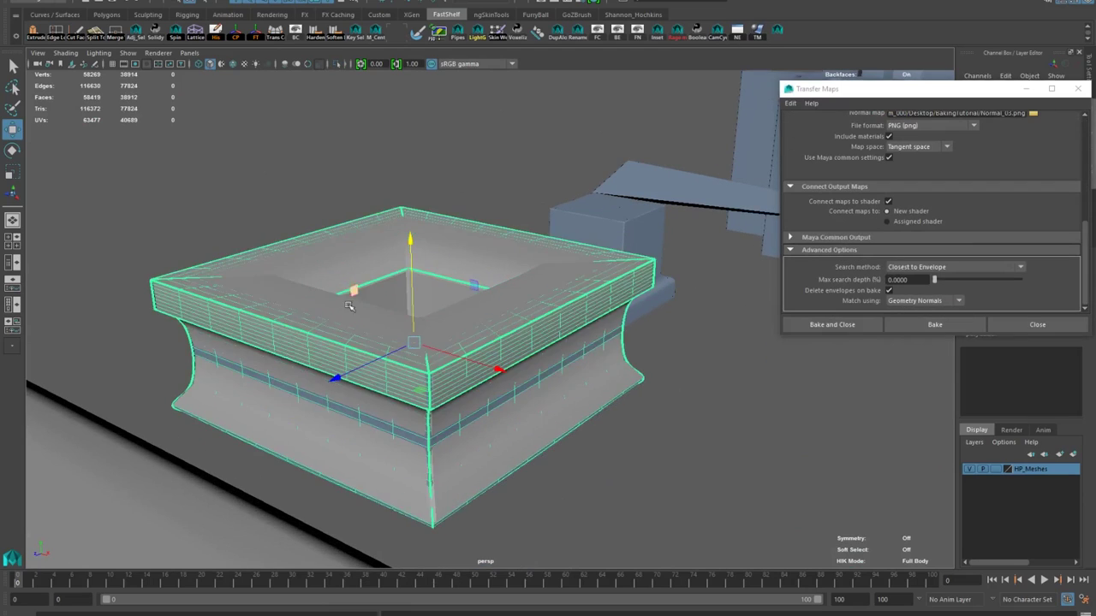
Isolate the low-poly block with textured display and examine the baked normals on its sides
key("ctrl+1")
key("6")
left_click(342, 129)
left_click_drag(342, 128, 685, 342, "alt")
scroll(401, 403, "up", 3)
left_click(401, 403)
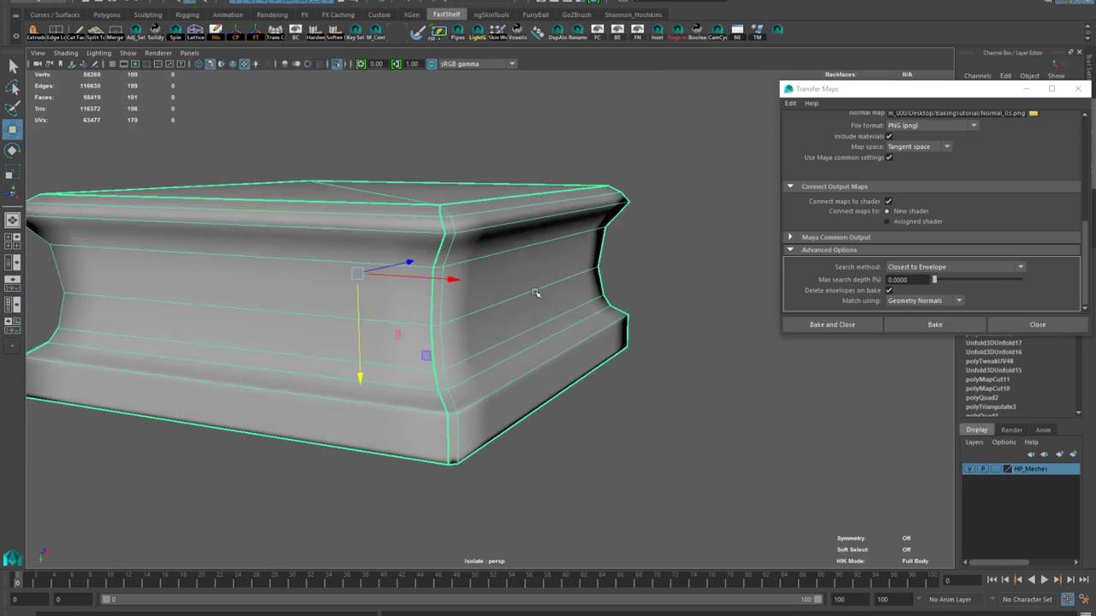
Display the low-poly block's search envelope, enlarge it slightly around the high-poly block, and bake the normal map again
scroll(949, 225, "up", 10)
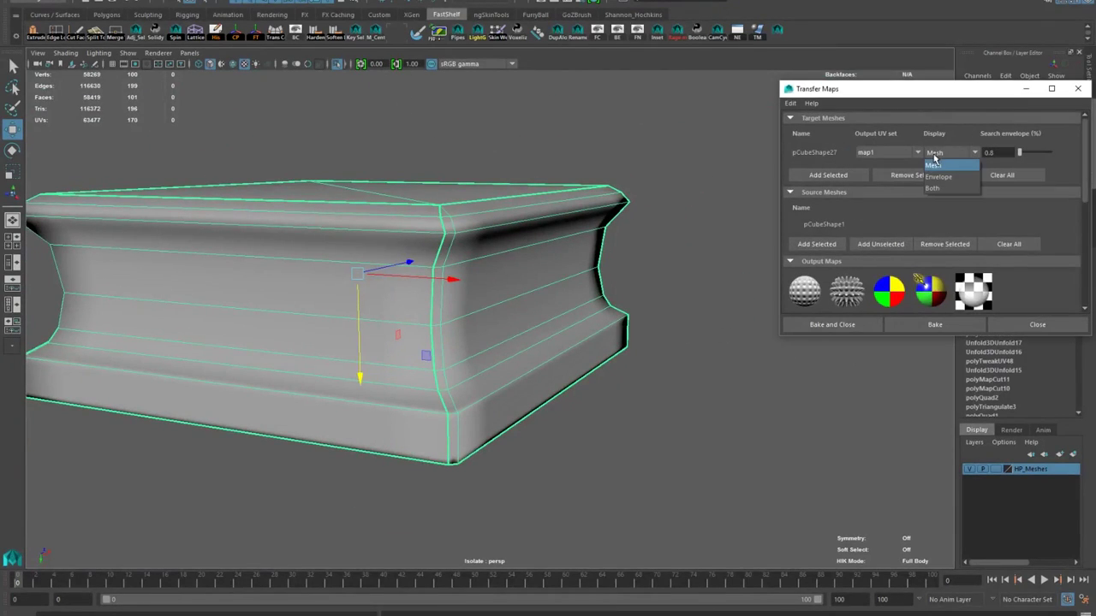
left_click(939, 177)
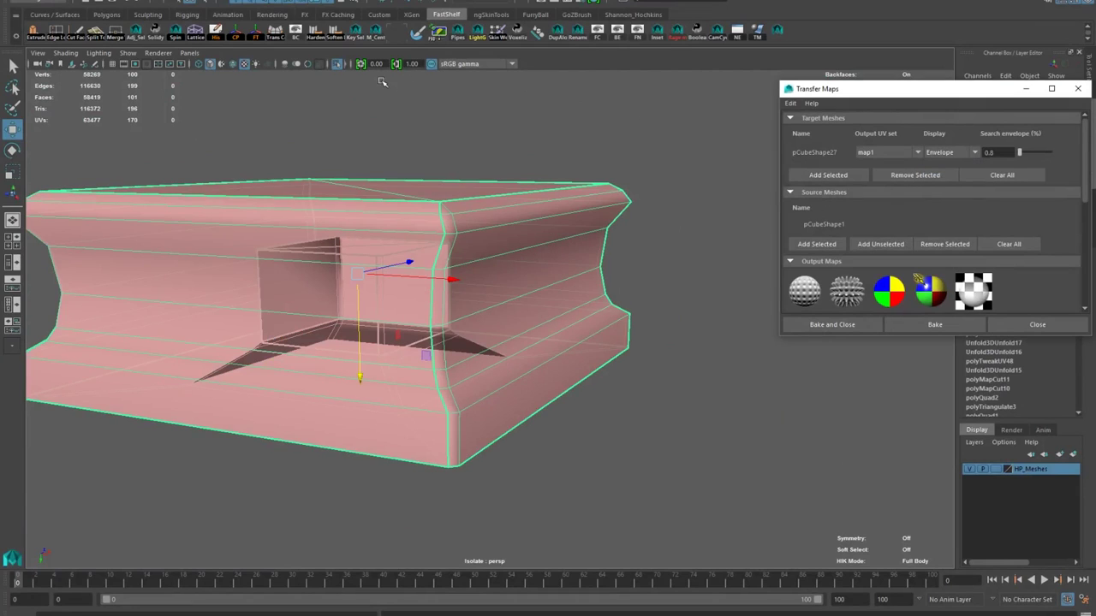
left_click(337, 64)
left_click_drag(403, 128, 449, 246, "alt")
left_click_drag(1020, 153, 1022, 155)
left_click_drag(479, 291, 445, 291, "alt")
scroll(937, 215, "down", 10)
left_click(935, 324)
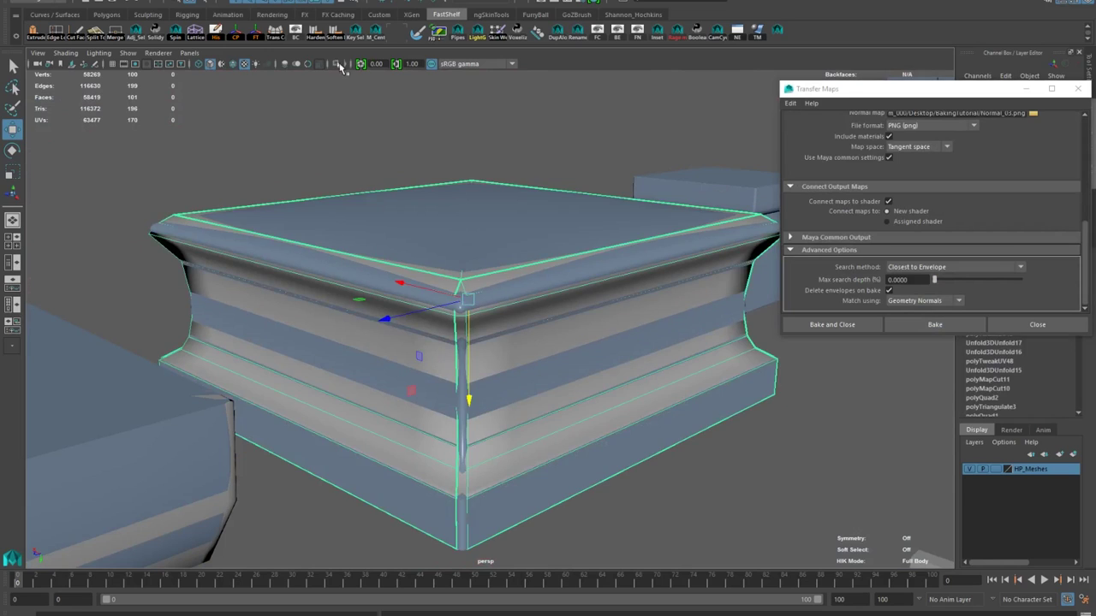
Isolate the low-poly block and examine the new bake around its corner and side profile
left_click_drag(256, 214, 205, 142, "alt")
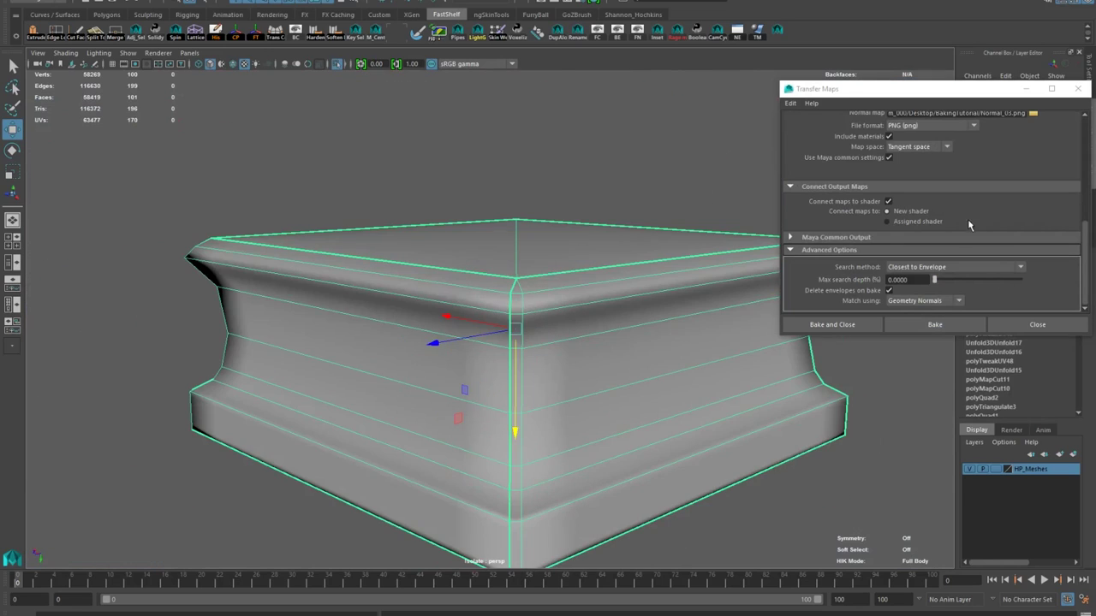
left_click(158, 55)
left_click(176, 67)
left_click(379, 76)
Move the low-poly block above the high-poly block and show both meshes for comparison
left_click(505, 342)
left_click_drag(503, 421, 482, 232)
left_click_drag(377, 462, 360, 382, "alt")
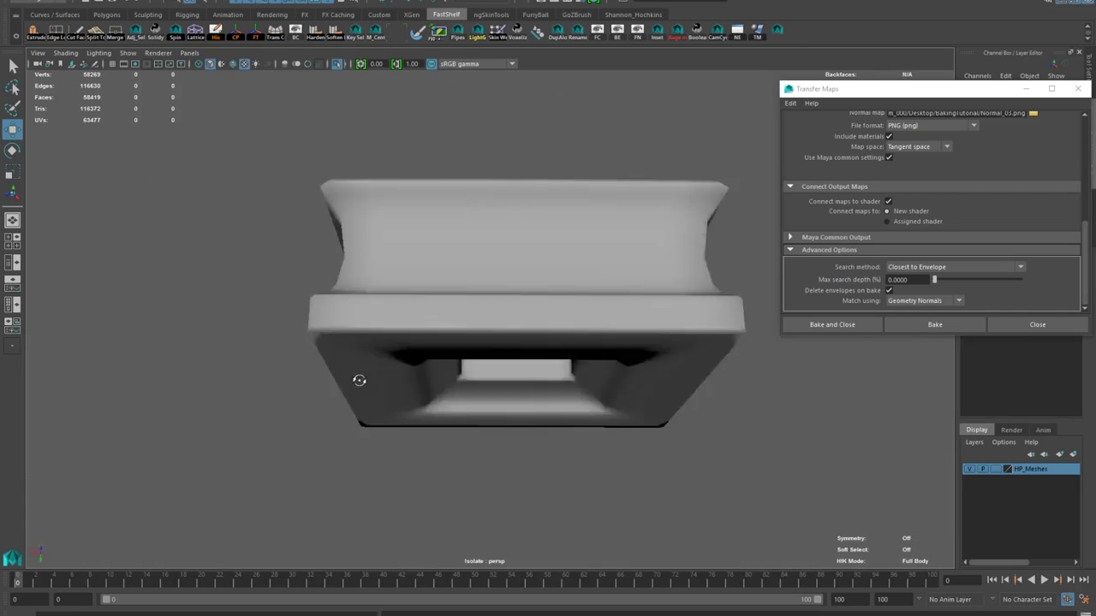
left_click(337, 64)
left_click_drag(360, 342, 462, 389, "alt")
left_click(472, 386)
Turn off the smooth mesh preview on the high-poly block
left_click(375, 324)
left_click_drag(375, 323, 368, 301, "alt")
left_click(423, 377)
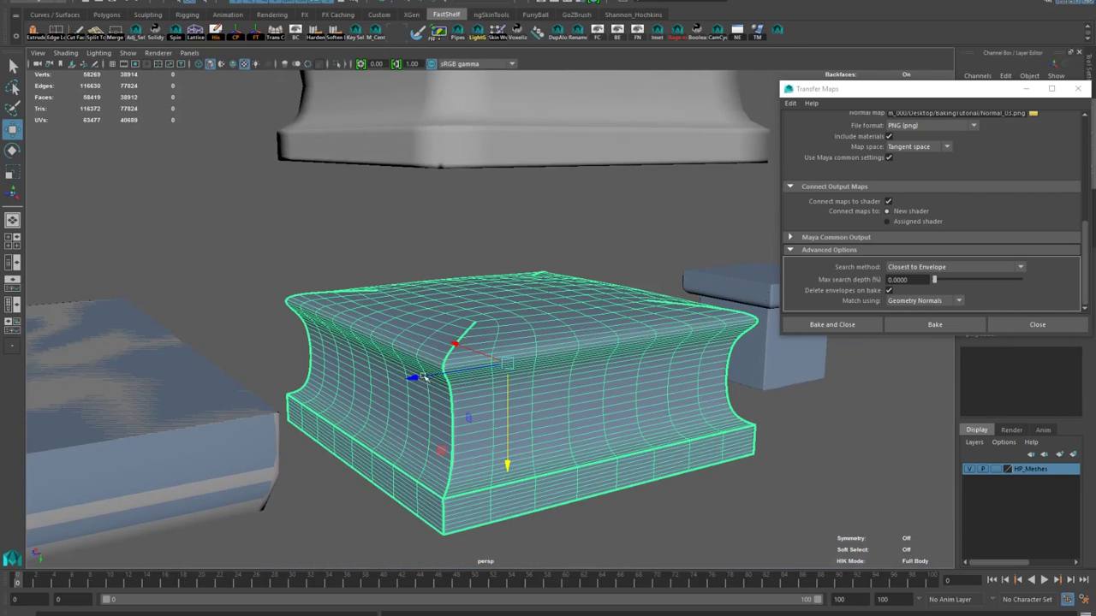
key("1")
left_click(271, 283)
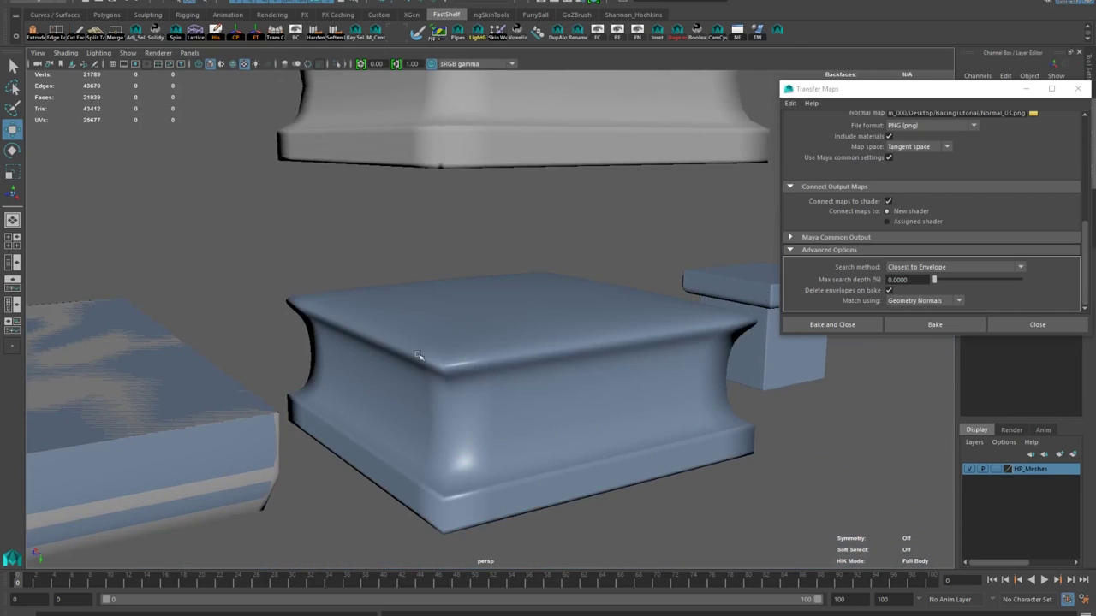
Examine the high-poly block's actual mesh density and shading without the smooth preview
left_click(413, 351)
scroll(415, 352, "up", 1)
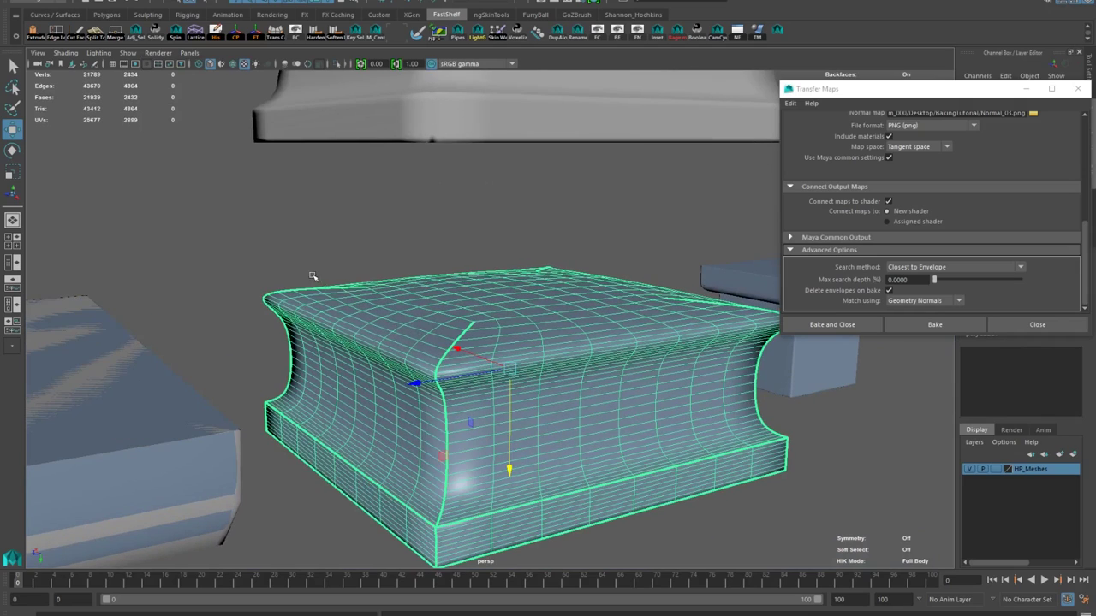
left_click(260, 275)
scroll(373, 352, "up", 1)
scroll(373, 352, "up", 1)
scroll(373, 352, "down", 2)
left_click(373, 352)
left_click_drag(570, 353, 535, 316, "alt")
left_click(130, 209)
left_click_drag(330, 389, 368, 407, "alt")
left_click(366, 402)
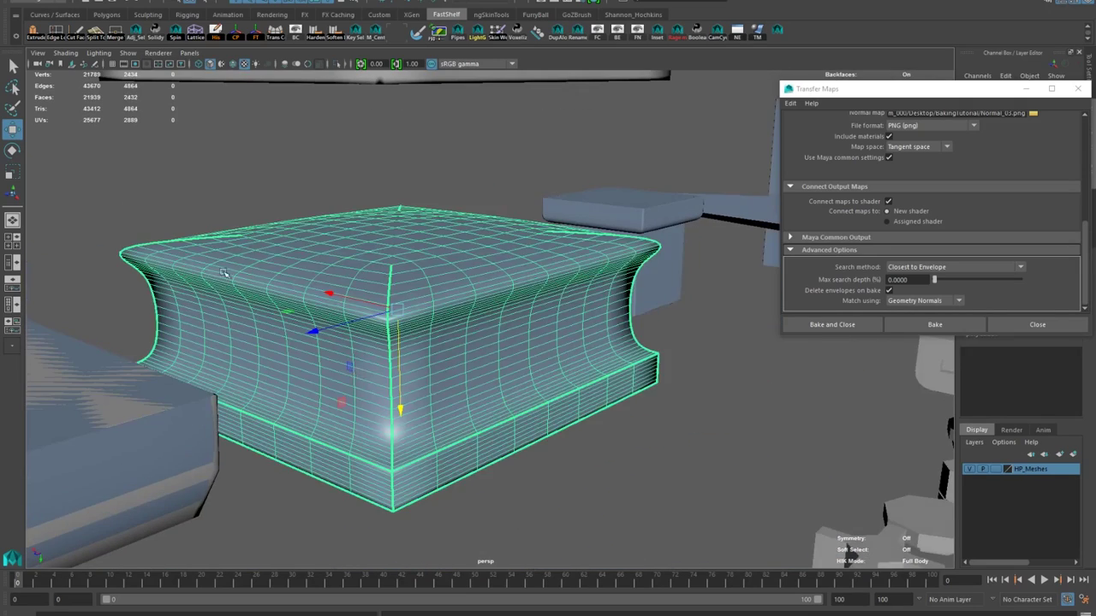
Apply a Smooth with 3 divisions to the high-poly block
key("3")
left_click(176, 215)
left_click(435, 360)
right_click_drag(437, 361, 500, 294, "shift")
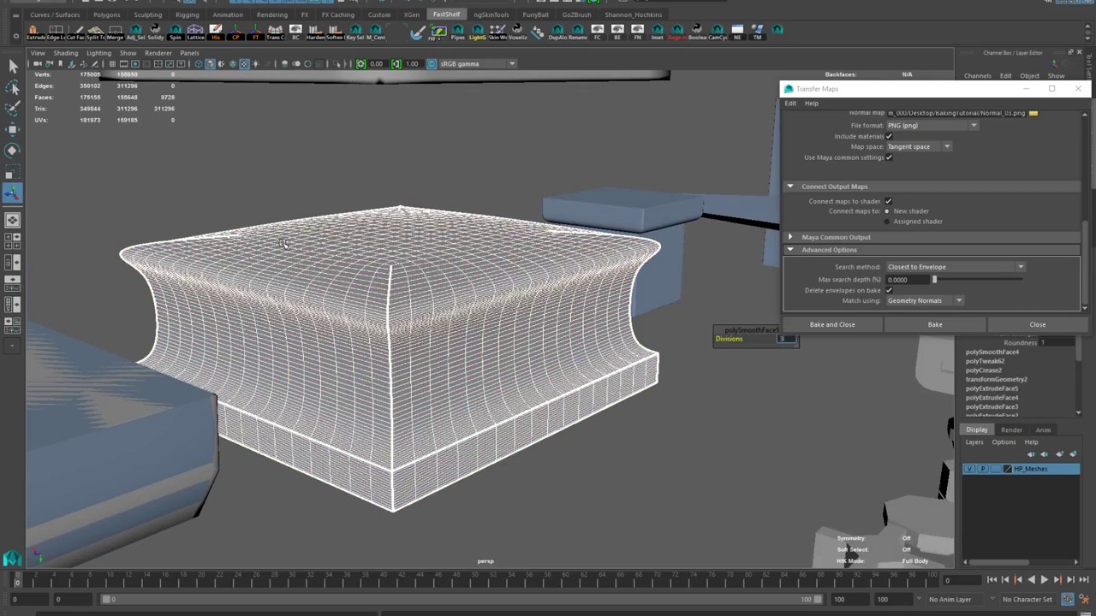
key("Return")
scroll(287, 245, "down", 1)
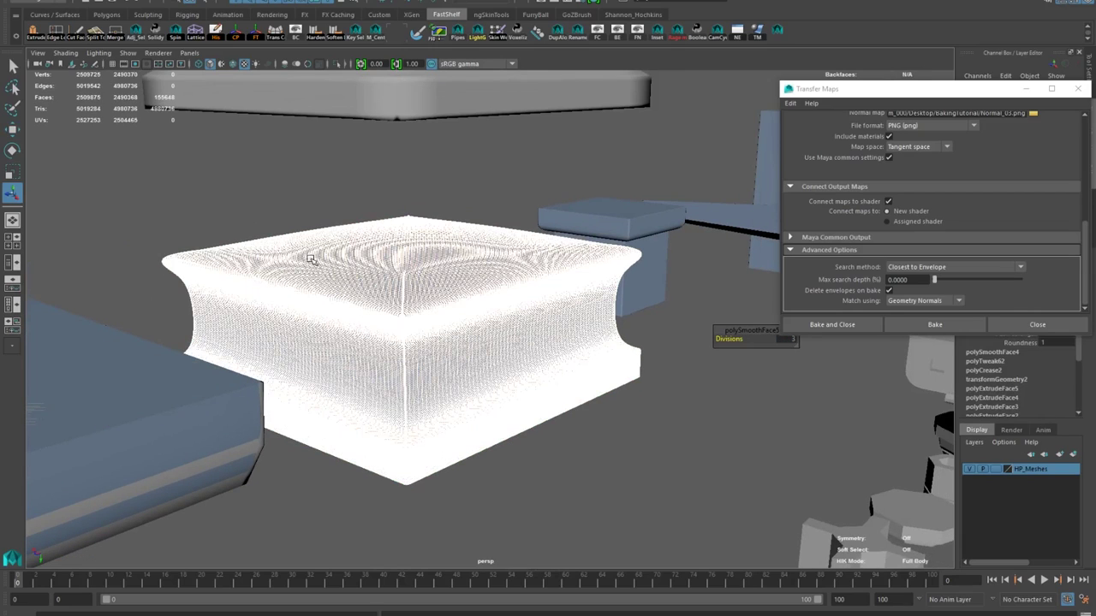
scroll(357, 281, "up", 1)
key("F8")
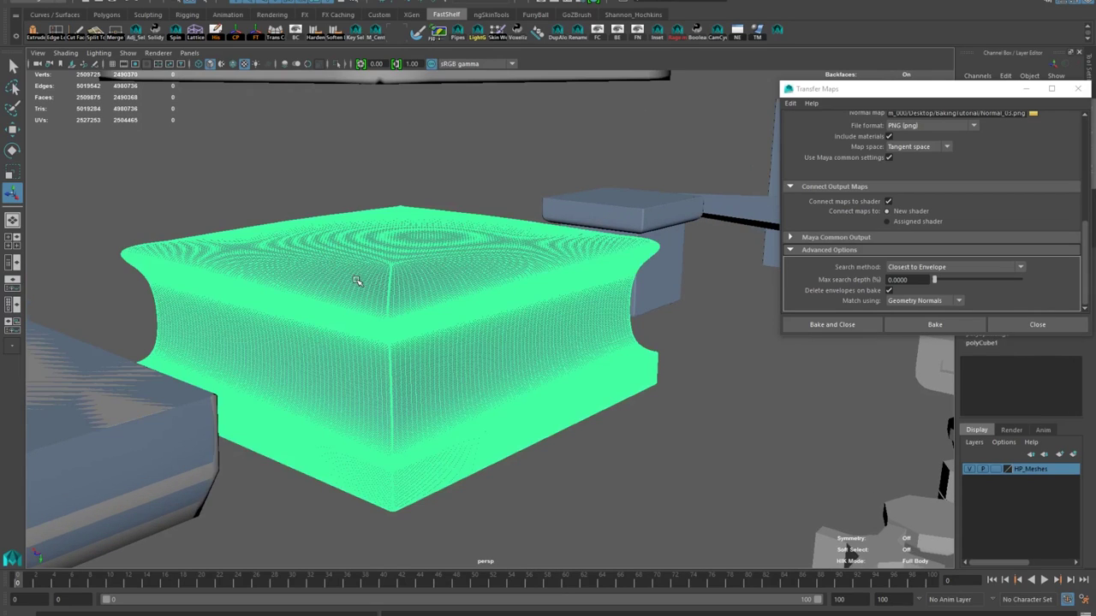
Return the low-poly block to the high-poly block's location by setting its Translate Y to 0
left_click(231, 164)
scroll(293, 141, "down", 2)
middle_click_drag(454, 231, 469, 347, "alt")
left_click(377, 201)
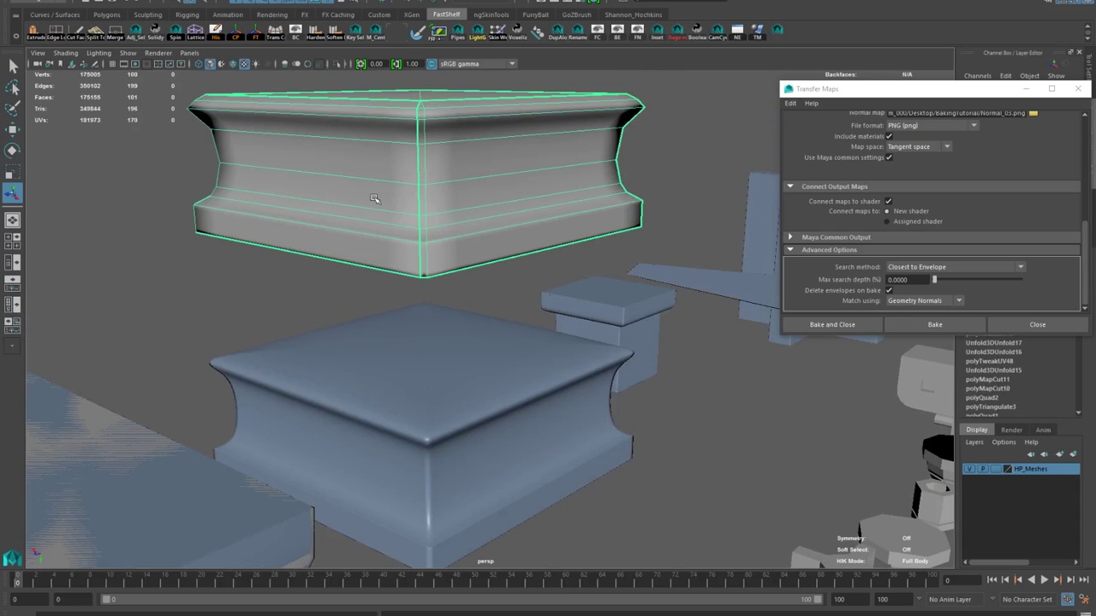
left_click_drag(882, 89, 714, 282)
left_click(1054, 106)
type("0")
key("Return")
Bake the normal map from the smoothed high-poly block and inspect the low-poly block's rounded edges and corners
left_click_drag(428, 385, 337, 352, "alt")
scroll(338, 351, "up", 2)
left_click_drag(768, 281, 872, 171)
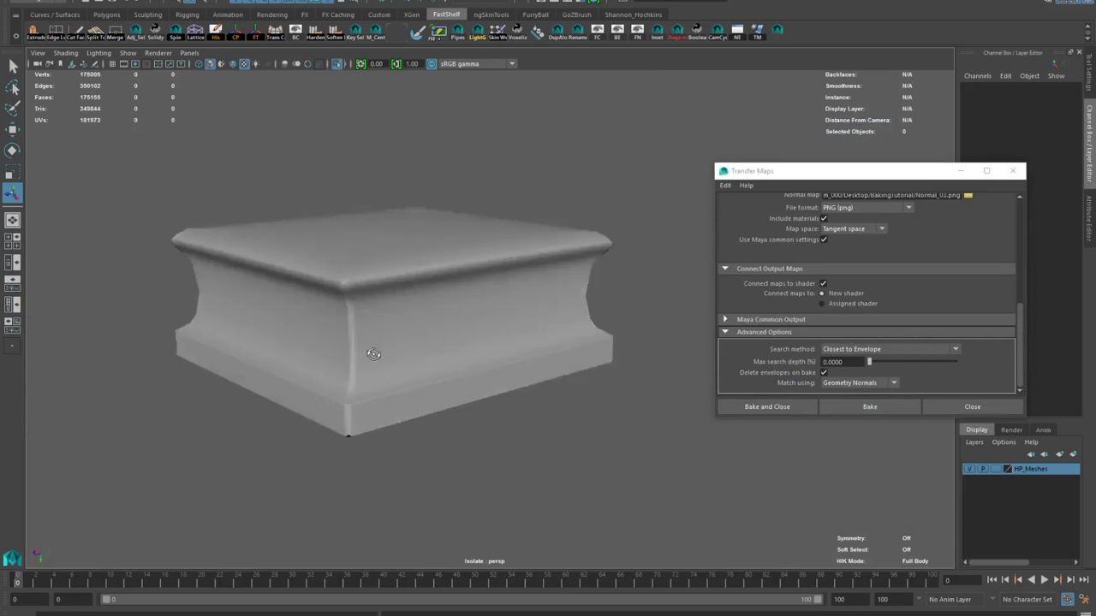
left_click_drag(436, 514, 405, 515, "alt")
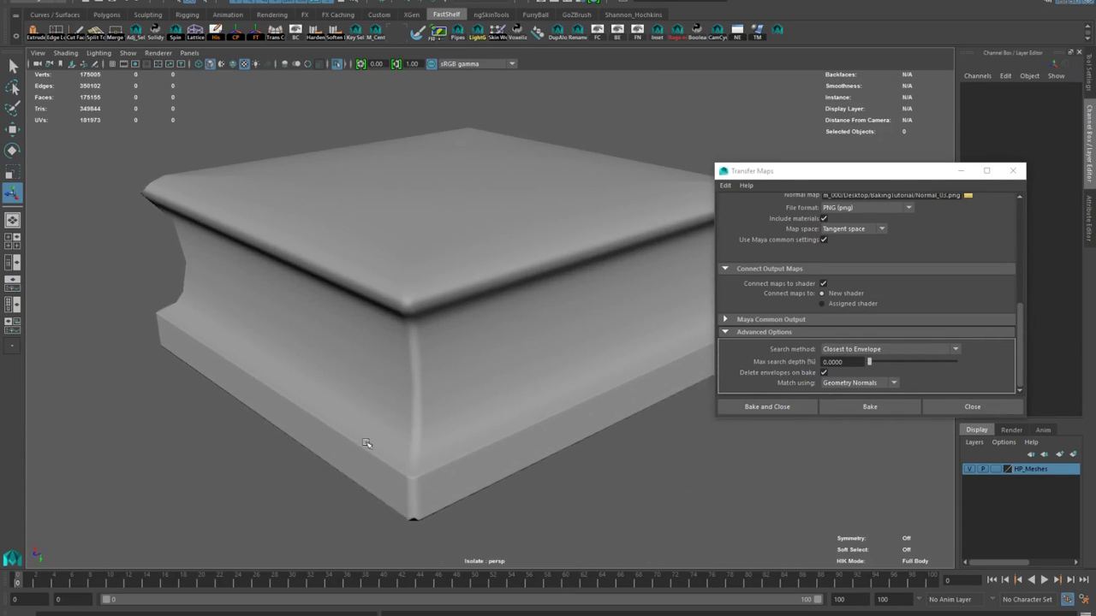
left_click_drag(350, 436, 411, 510, "alt")
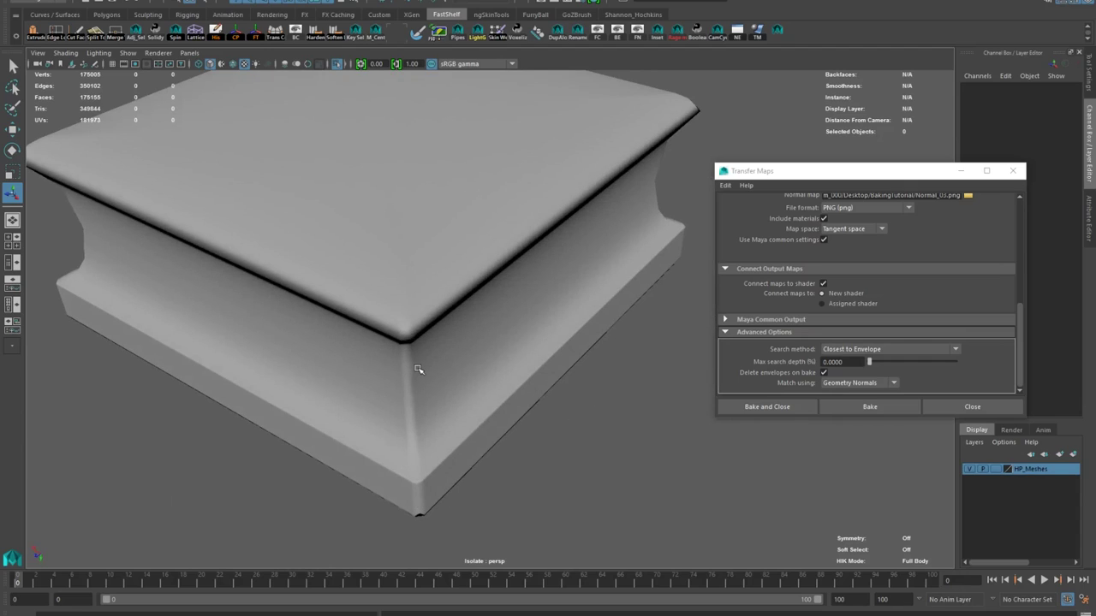
scroll(418, 369, "up", 5)
Set the matching method to Surface Normals and bake the block's normal map again
left_click(326, 296)
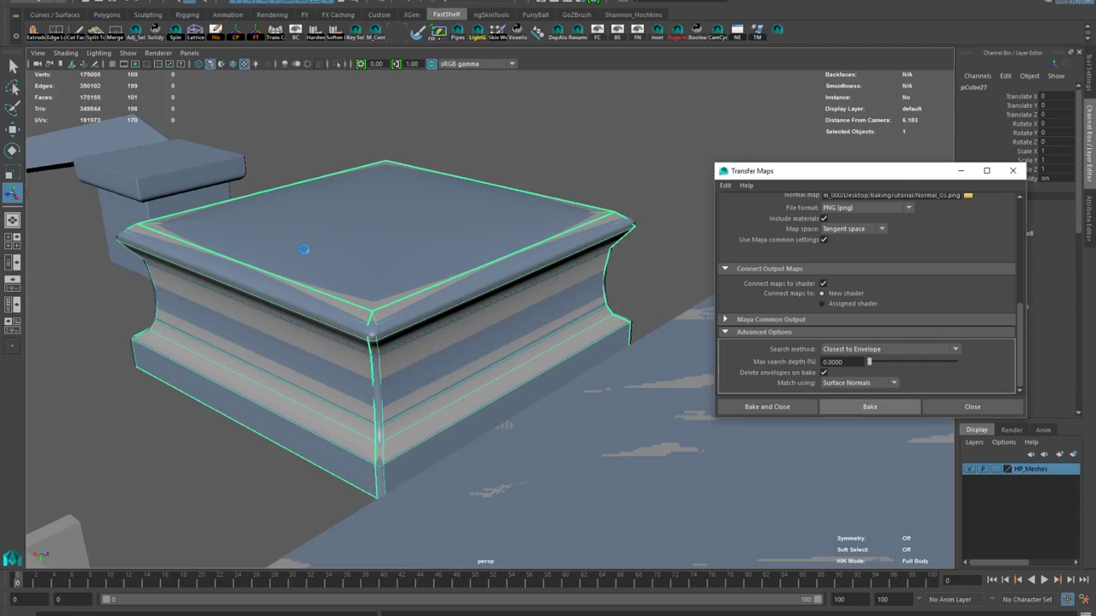
left_click(316, 239)
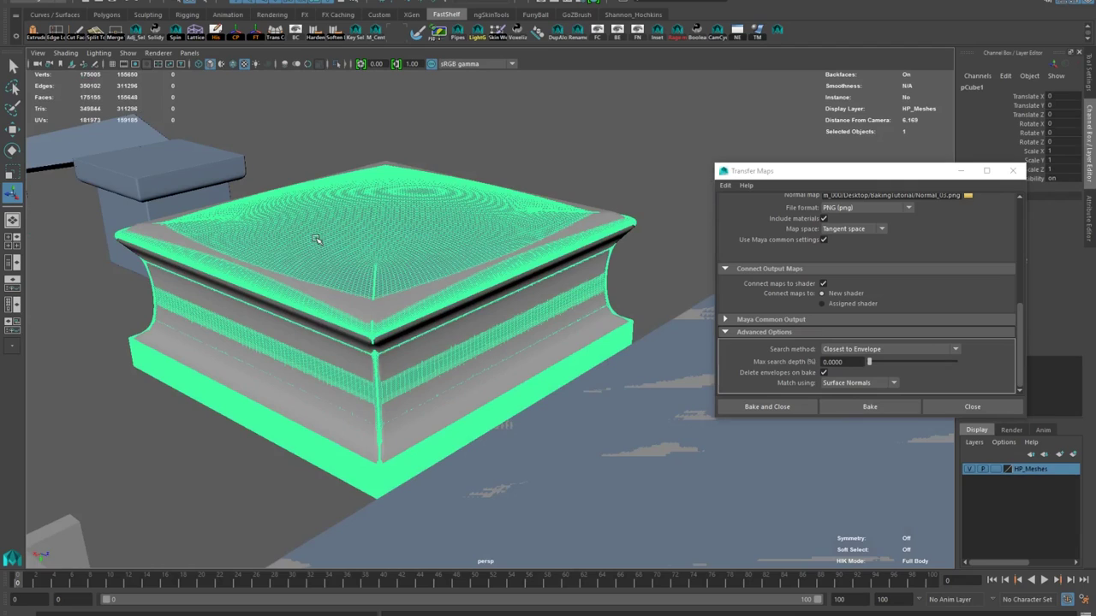
left_click(367, 314)
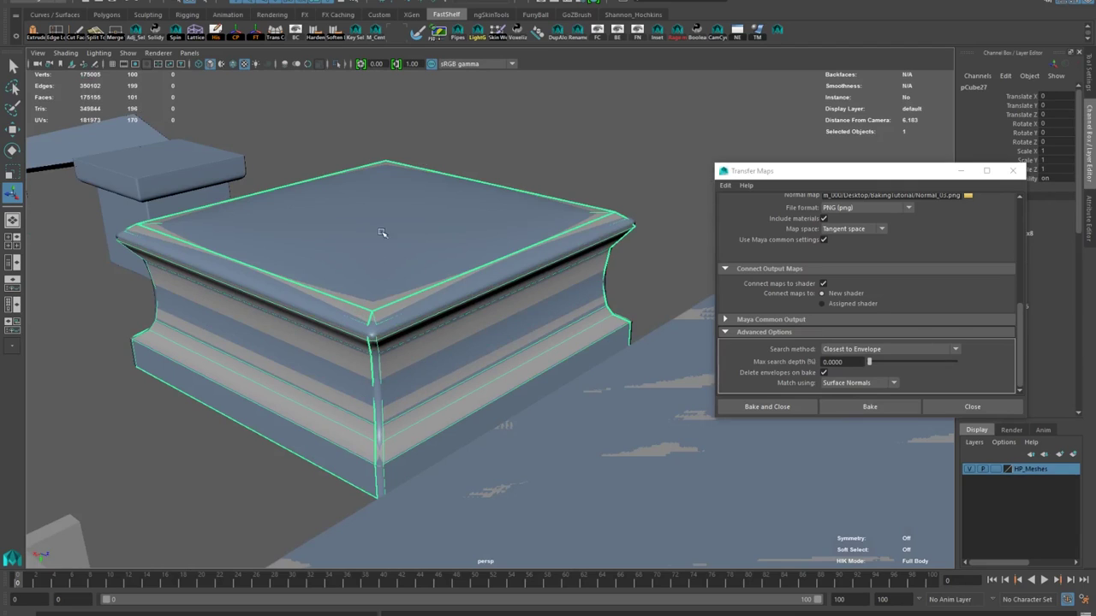
Examine the baked low-poly block from below and from several sides, with and without the rest of the scene
left_click(339, 64)
middle_click_drag(172, 363, 309, 328, "alt")
left_click(229, 439)
left_click_drag(228, 438, 336, 214, "alt")
left_click(343, 274)
left_click(339, 64)
left_click_drag(376, 257, 402, 287, "alt")
right_click_drag(402, 287, 374, 307, "alt")
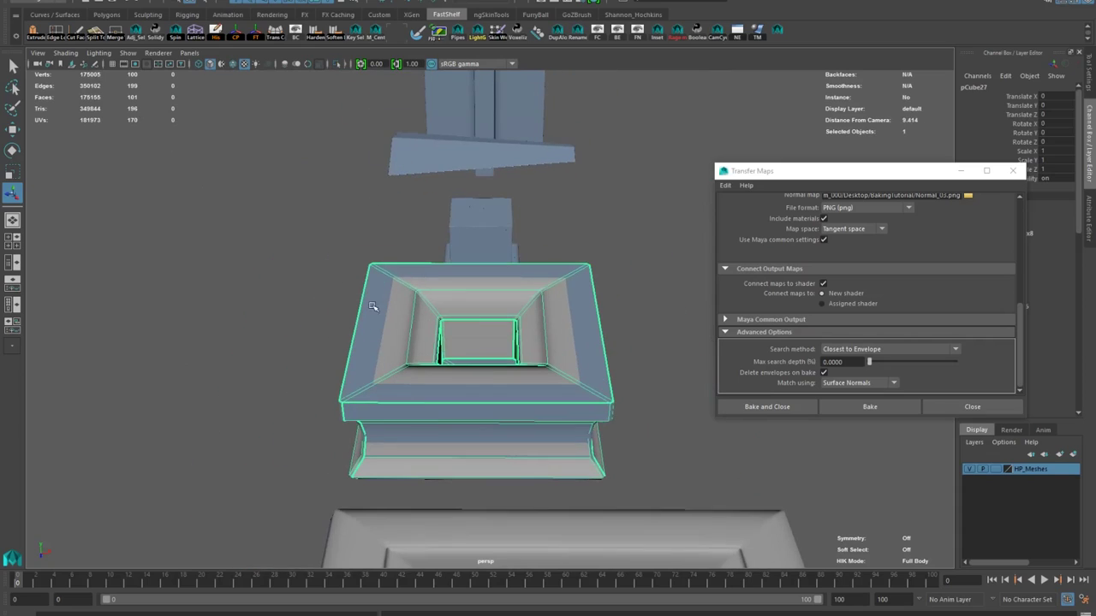
key("w")
left_click_drag(548, 360, 925, 364)
key("ctrl+z")
Select the next high-poly pedestal block, frame it and move the Transfer Maps window out of the way
left_click(283, 248)
left_click_drag(411, 342, 480, 428, "alt")
left_click(486, 441)
left_click_drag(917, 178, 824, 77)
middle_click_drag(444, 401, 377, 283, "alt")
right_click_drag(377, 283, 335, 369, "alt")
left_click_drag(335, 369, 379, 351, "alt")
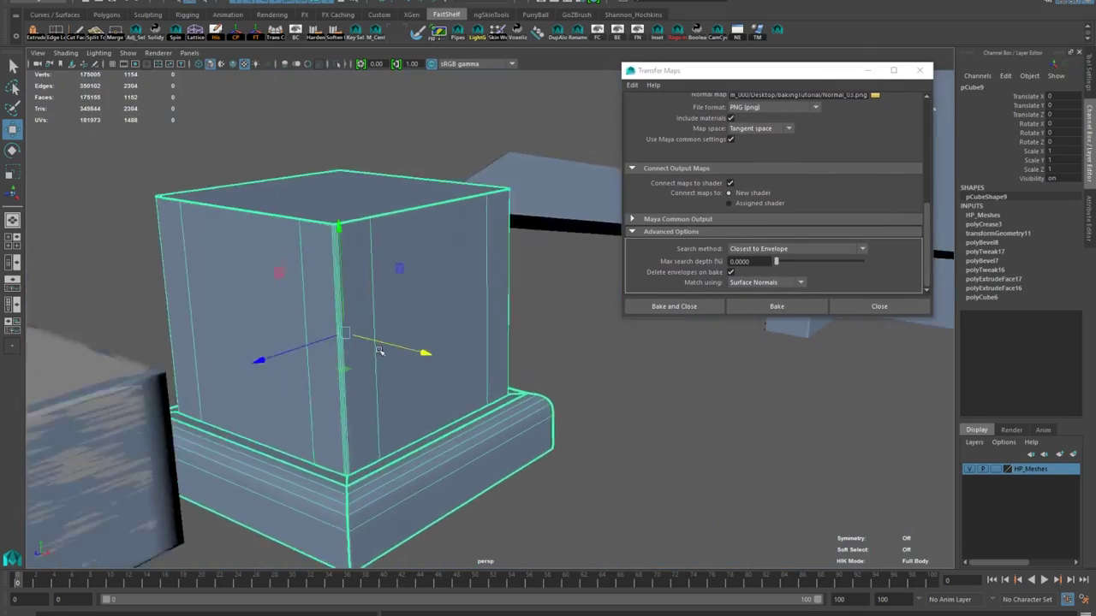
key("f")
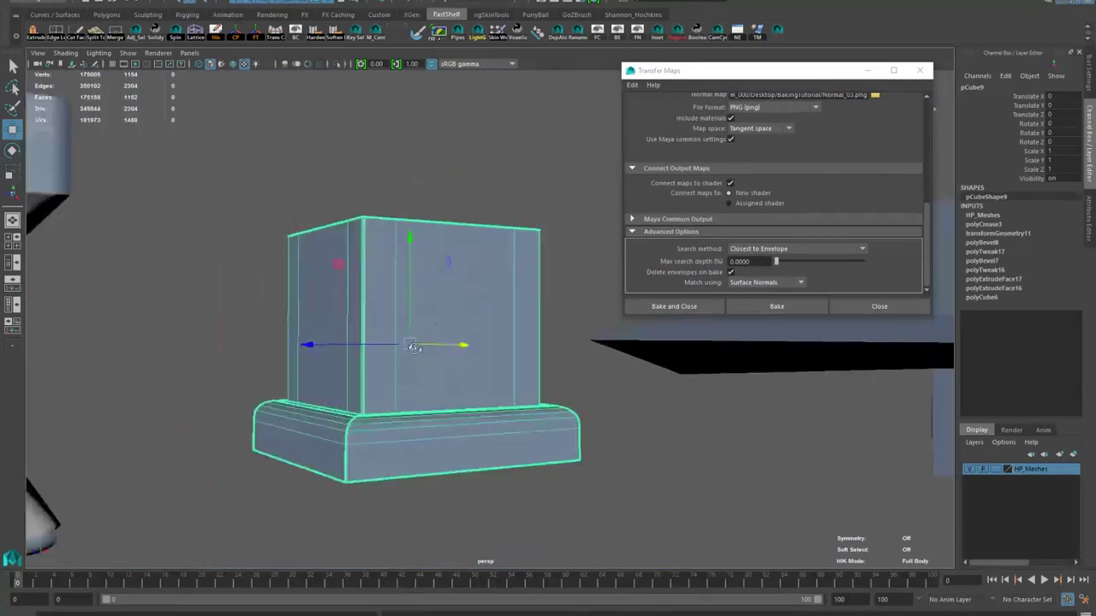
right_click(421, 324)
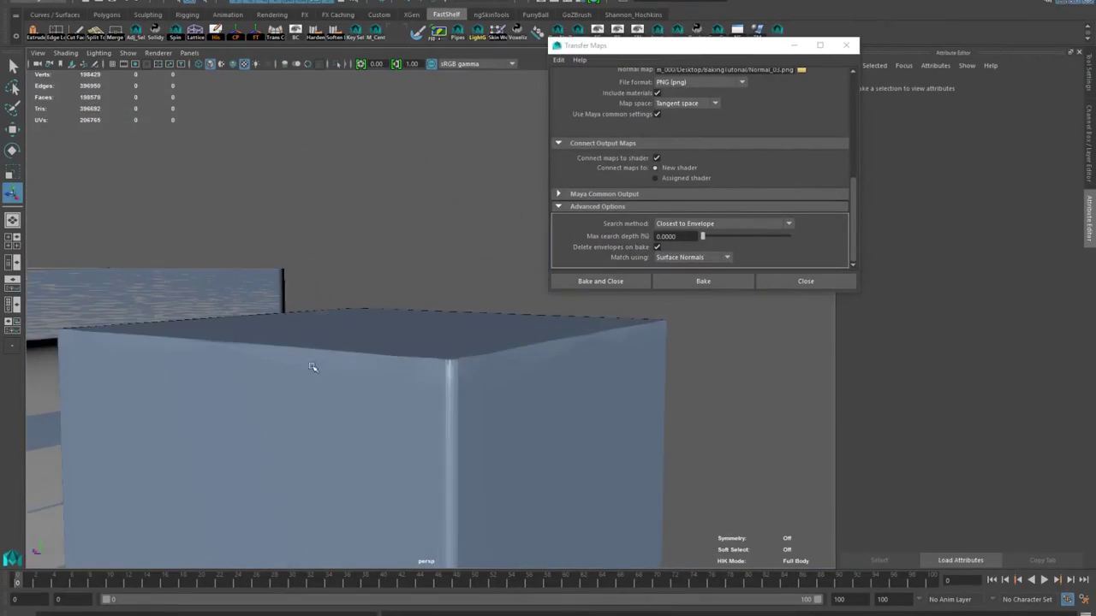
Examine the smoothed pedestal block's upper corner and the density of its wireframe
left_click(444, 388)
left_click(446, 388, "shift")
left_click(445, 388, "shift")
left_click_drag(445, 388, 355, 392, "alt")
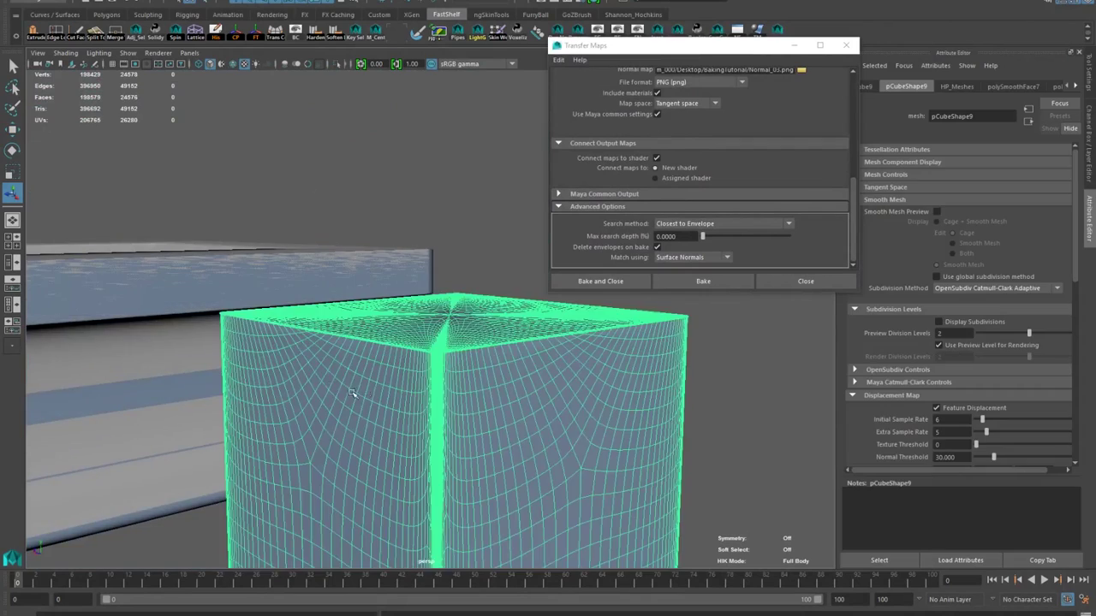
right_click_drag(355, 392, 344, 360, "alt")
left_click(344, 358, "shift")
left_click(344, 357, "shift")
left_click(339, 346, "shift")
Undo the pedestal block's smoothing and the subdivision of its top, back to a single selected top face
key("ctrl+z")
key("ctrl+z")
key("ctrl+z")
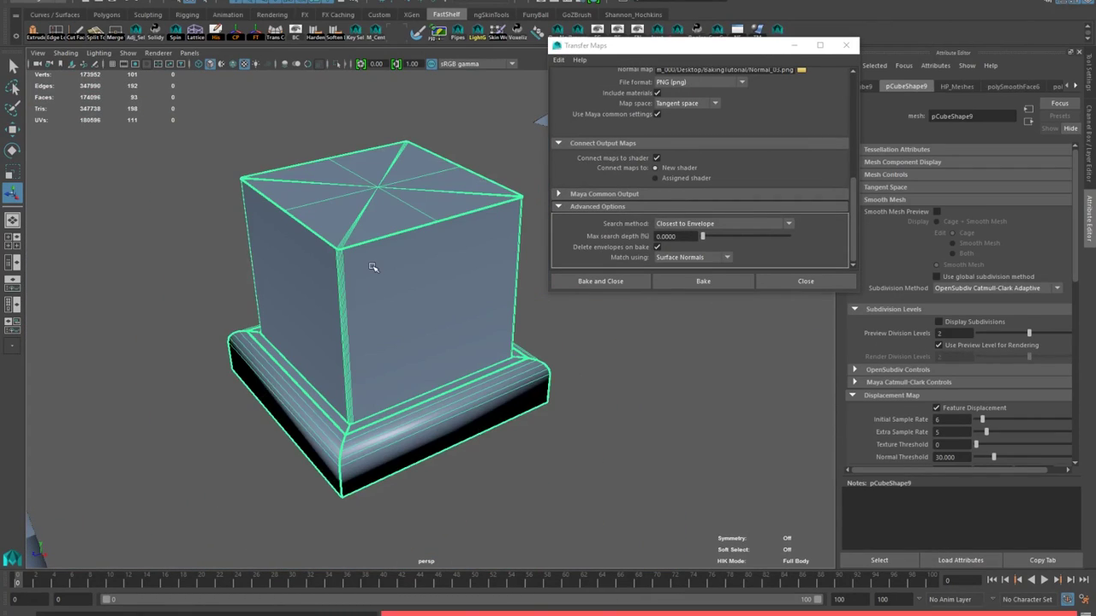
key("ctrl+z")
key("ctrl+z")
key("ctrl+z")
key("ctrl+z")
key("ctrl+z")
key("ctrl+z")
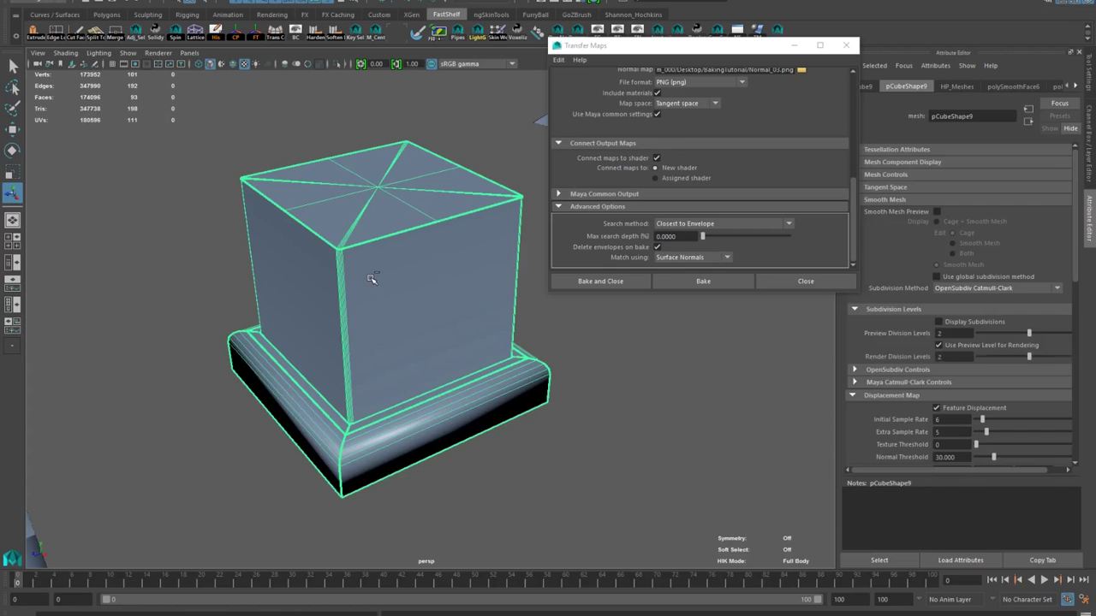
left_click(374, 276, "shift")
left_click(374, 277)
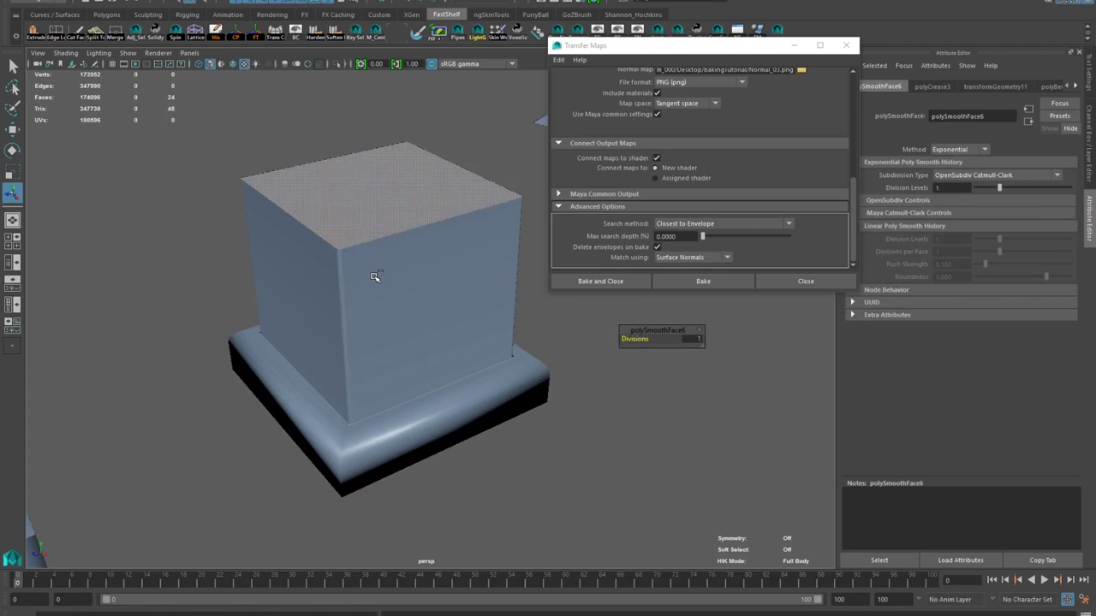
left_click(160, 262)
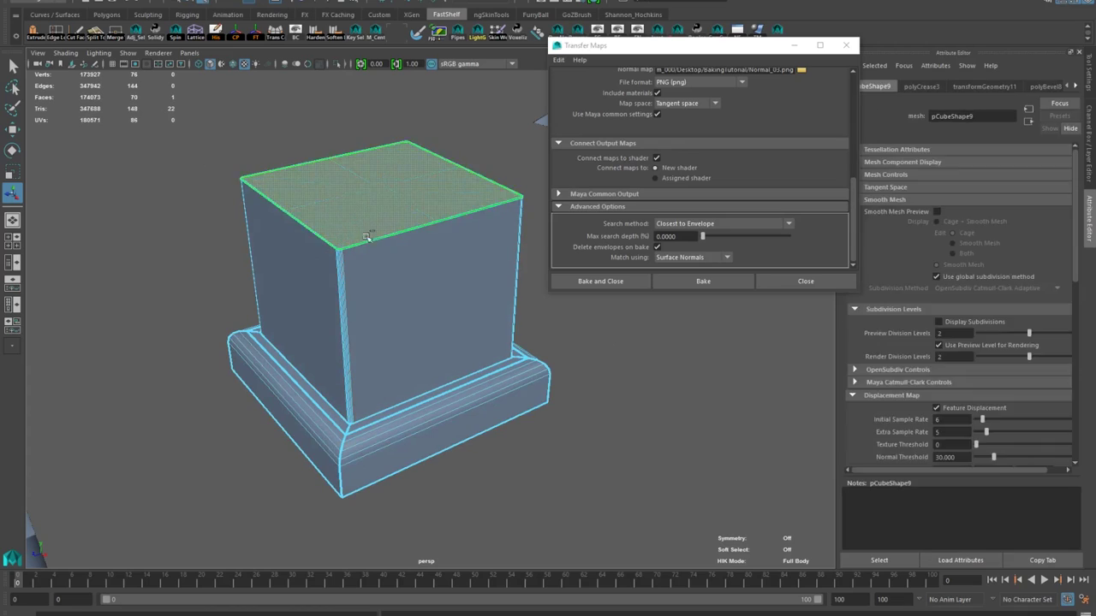
Extrude the high-poly block's top face and merge the extruded face to its center
left_click(132, 222)
right_click_drag(132, 221, 245, 174, "alt")
middle_click_drag(254, 222, 267, 342, "alt")
left_click(331, 309)
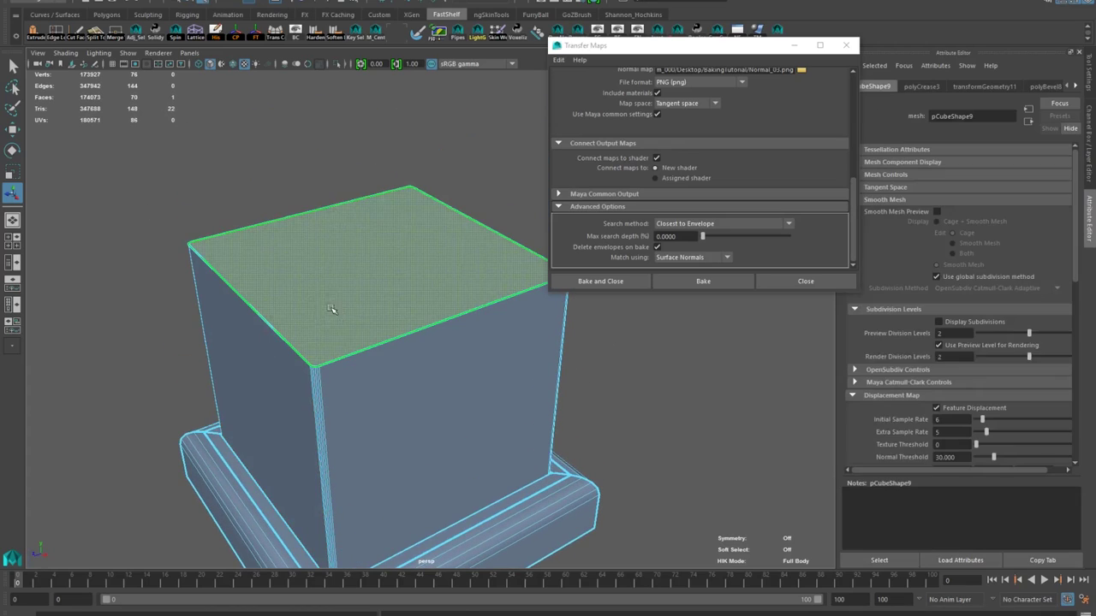
scroll(332, 310, "up", 4)
scroll(285, 284, "down", 2)
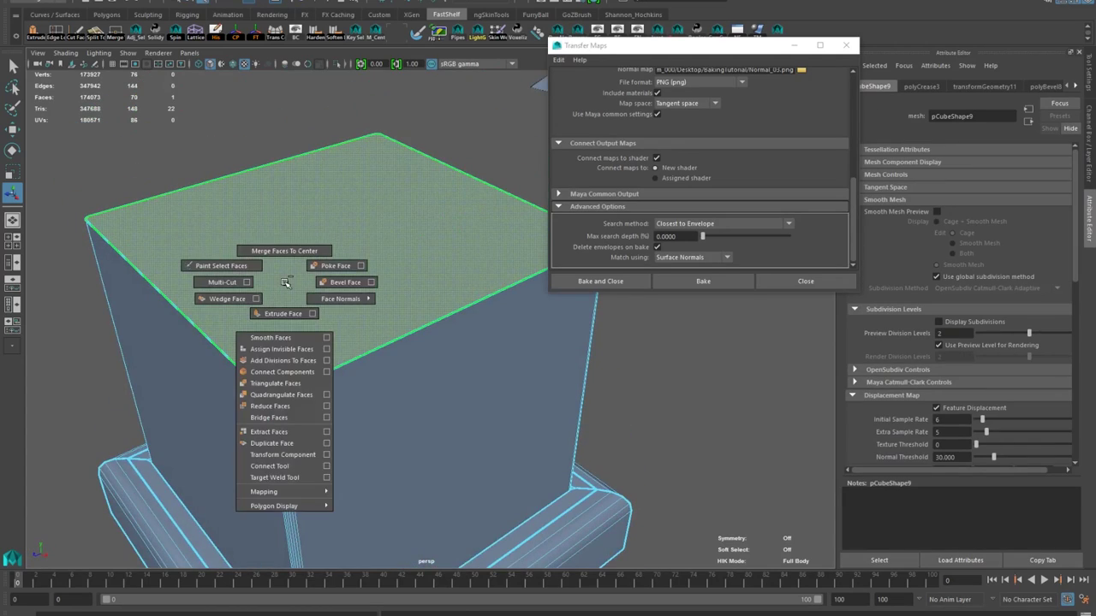
right_click_drag(285, 285, 293, 299, "shift")
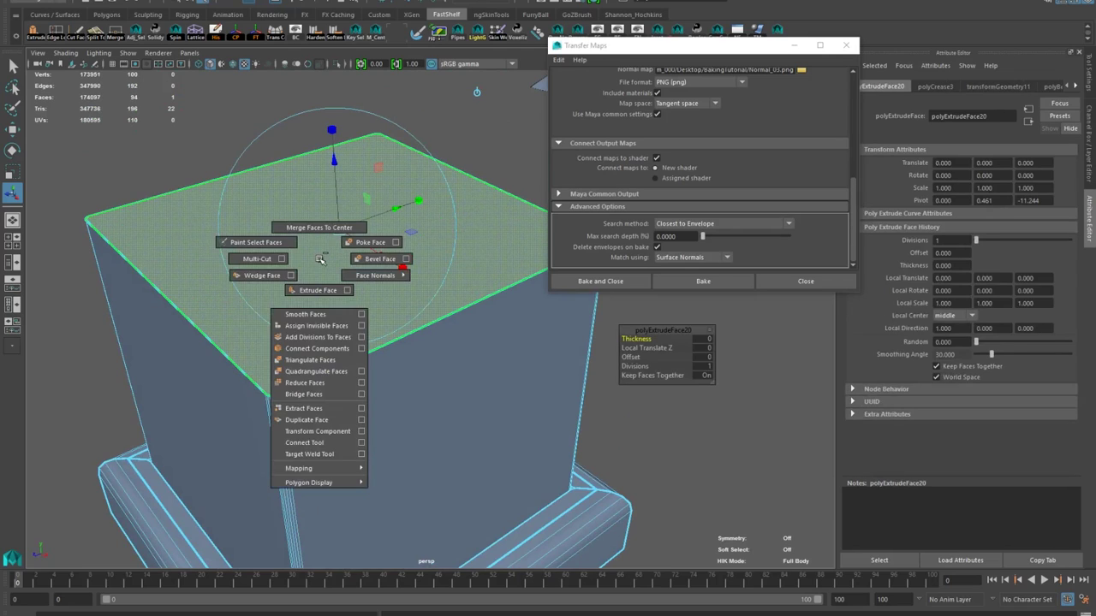
right_click_drag(320, 259, 311, 230, "shift")
left_click_drag(312, 232, 360, 354, "alt")
scroll(303, 249, "down", 3)
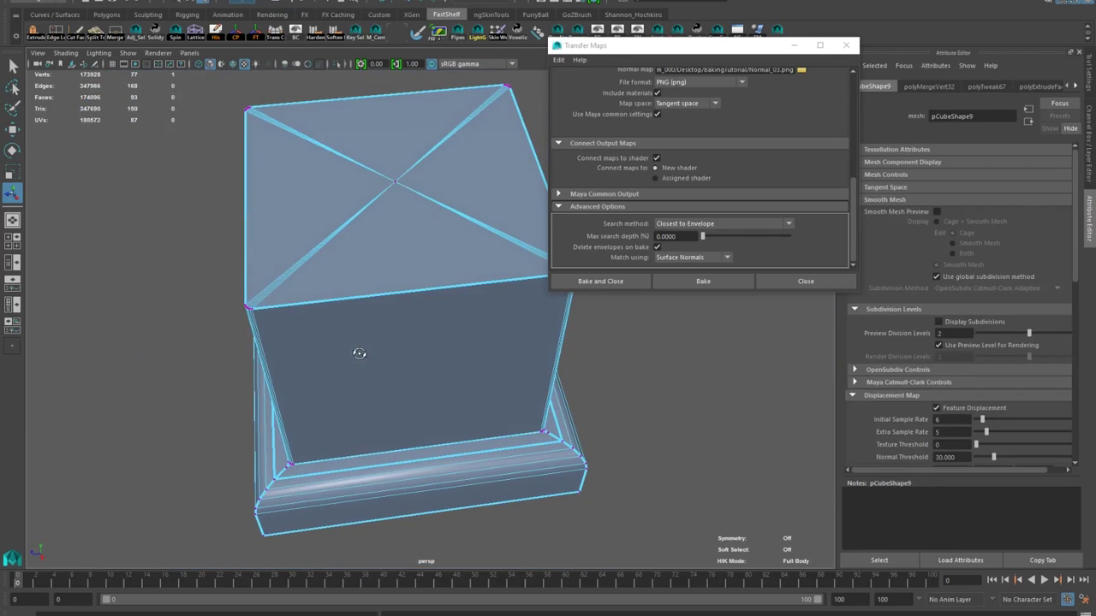
Apply a Smooth with 4 divisions to the whole high-poly pedestal block
right_click_drag(352, 293, 403, 276)
left_click_drag(259, 327, 225, 277, "alt")
scroll(226, 277, "down", 2)
right_click_drag(425, 342, 517, 366, "shift")
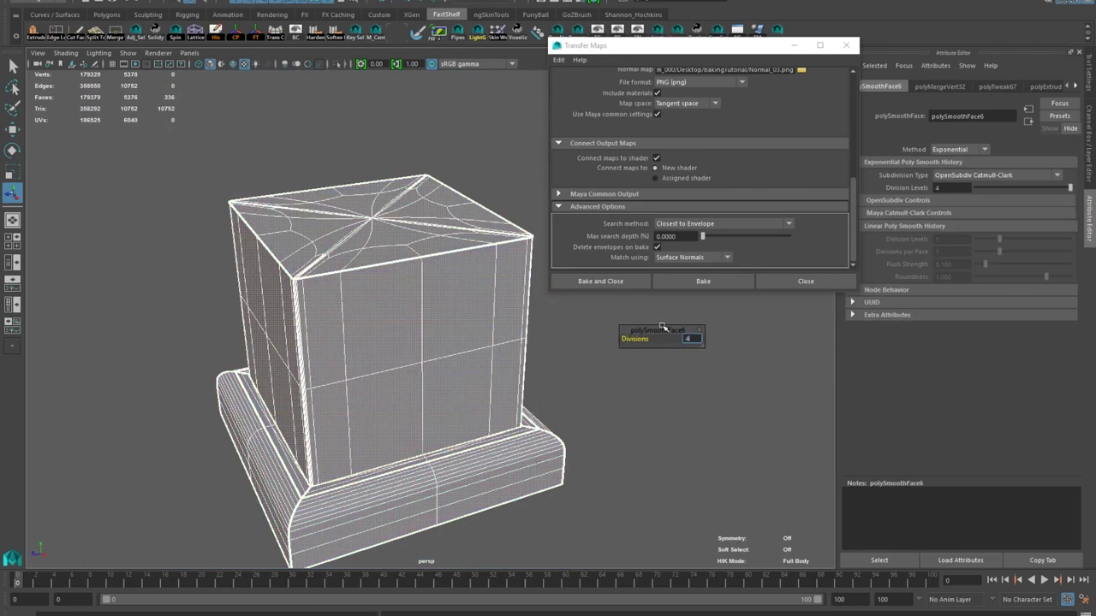
scroll(400, 224, "down", 2)
type("11")
left_click(225, 214)
scroll(227, 294, "up", 3)
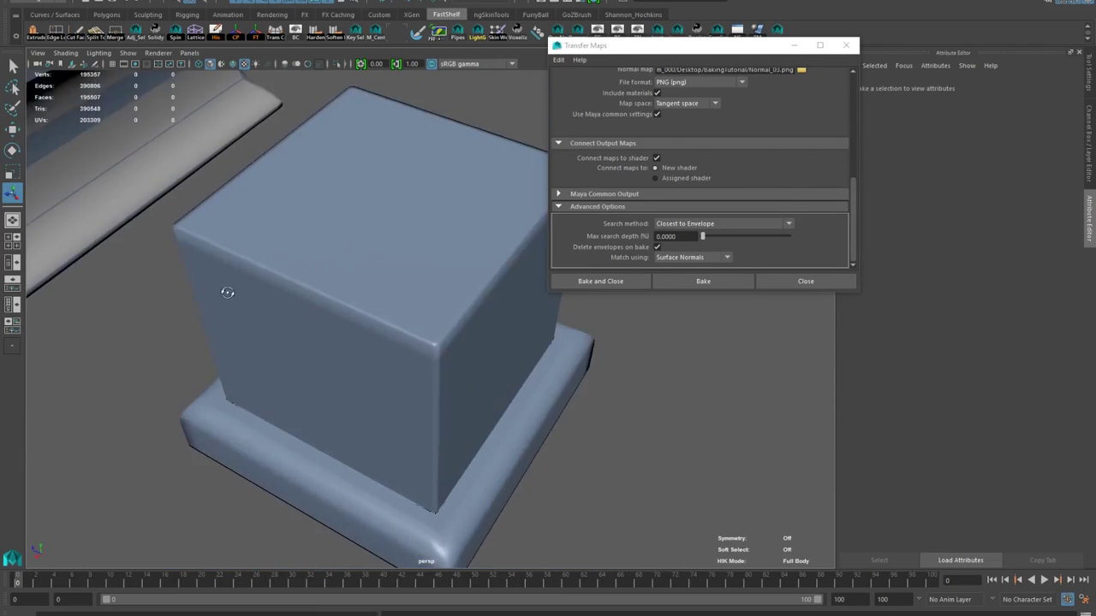
Bevel the edge loops along the corners of the smoothed block's base with 2 segments
left_click_drag(228, 294, 377, 283, "alt")
left_click(360, 342)
left_click(357, 506)
left_click_drag(357, 506, 377, 445, "alt")
left_click(364, 402)
right_click_drag(365, 402, 366, 380)
scroll(369, 388, "up", 4)
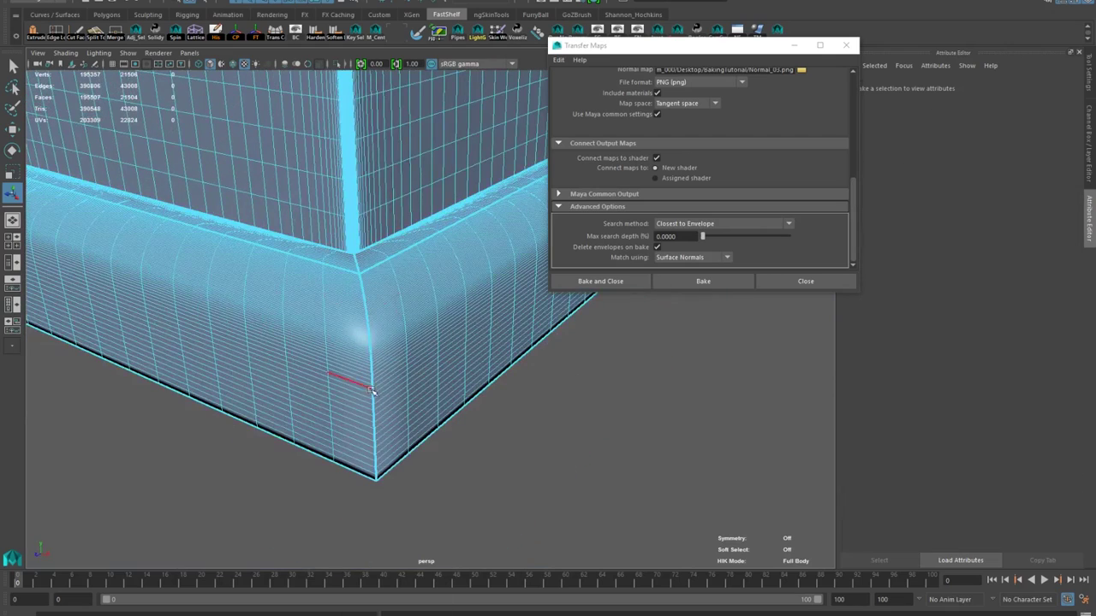
middle_click_drag(368, 388, 418, 358, "alt")
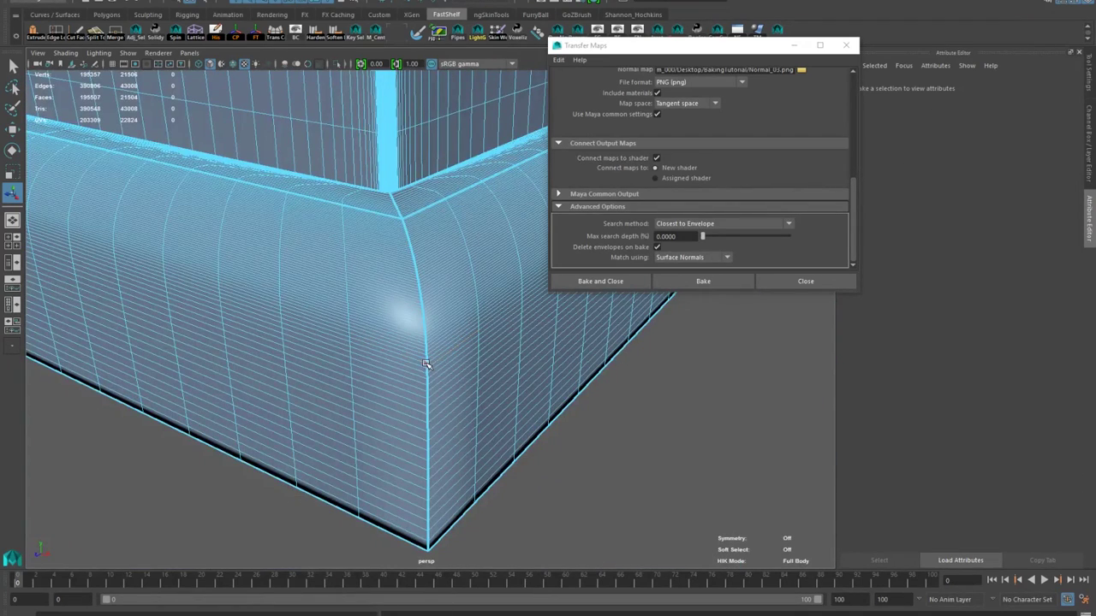
double_click(428, 365)
scroll(426, 335, "up", 5)
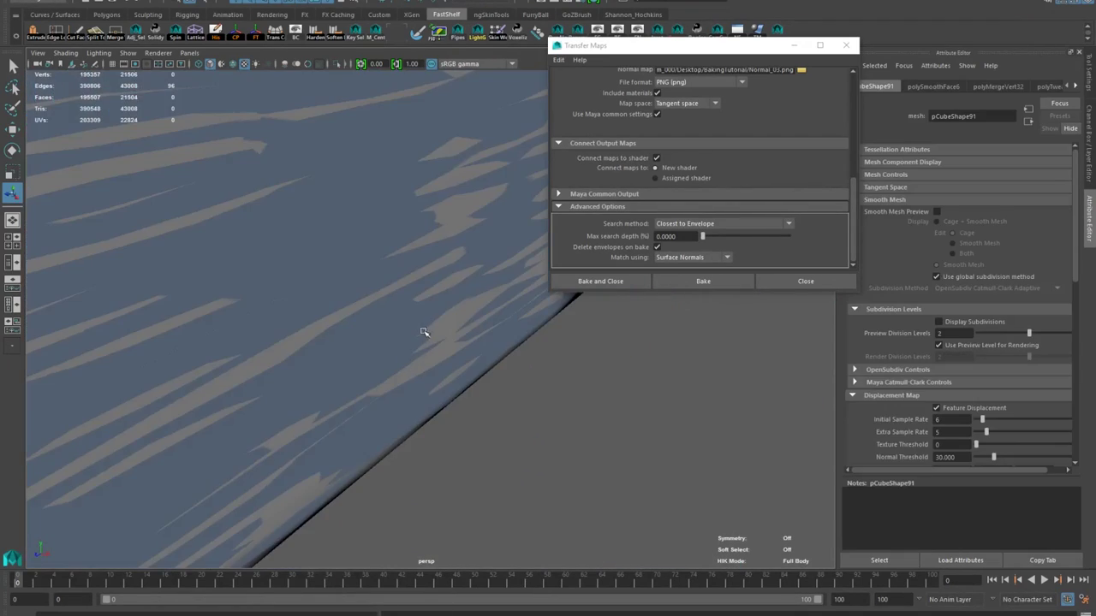
scroll(427, 334, "down", 7)
left_click_drag(428, 333, 66, 399, "alt")
scroll(317, 355, "up", 4)
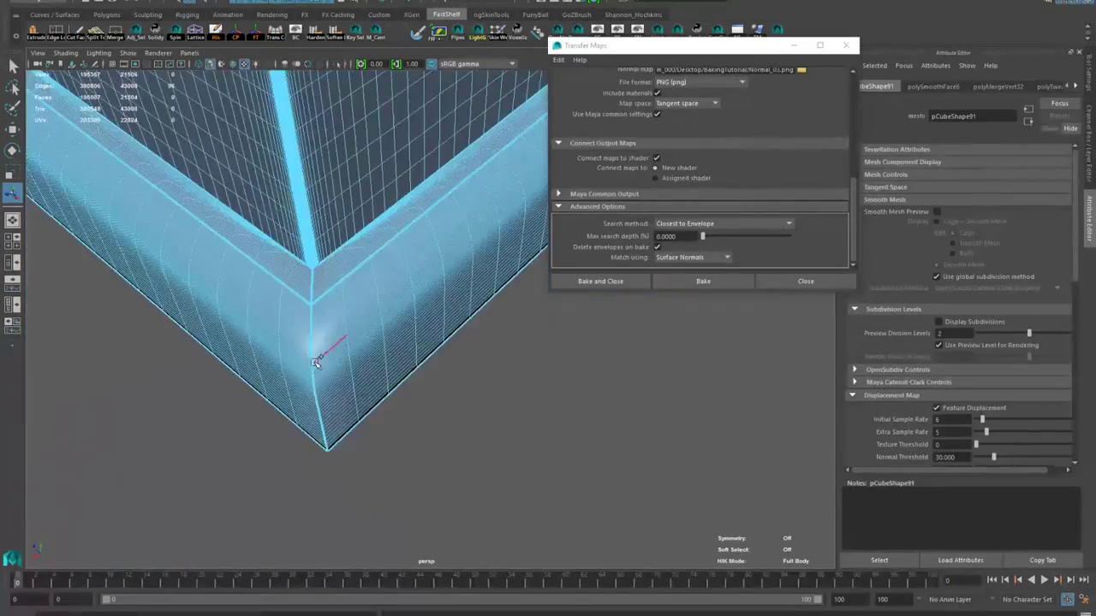
double_click(316, 358, "shift")
scroll(431, 399, "up", 4)
left_click_drag(431, 399, 408, 426, "alt")
double_click(445, 447, "shift")
double_click(360, 427, "shift")
right_click_drag(364, 429, 428, 436, "shift")
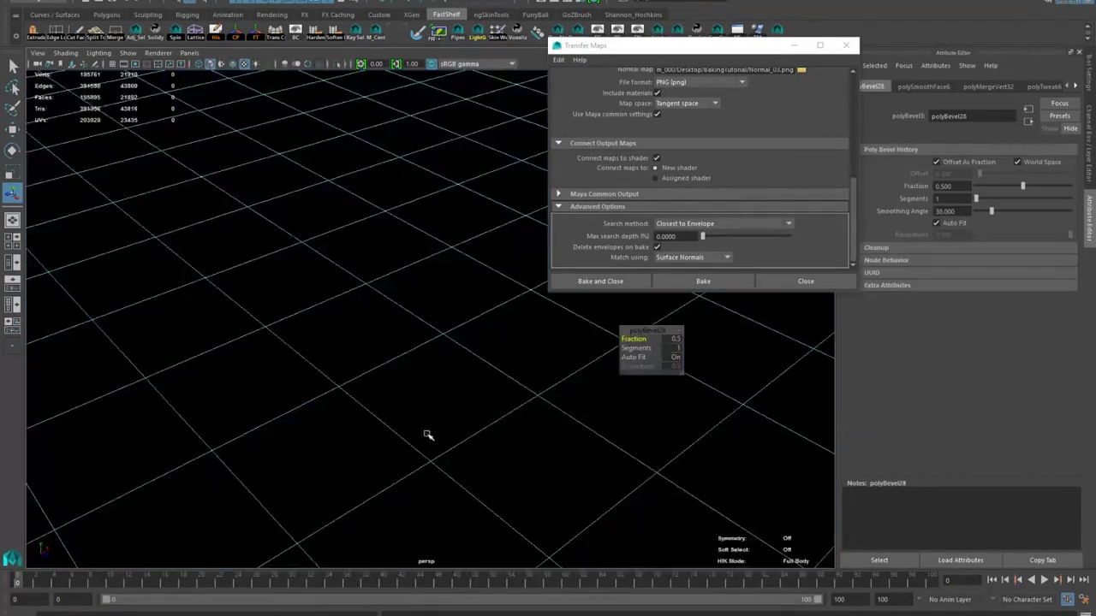
left_click(673, 349)
type("2")
key("Return")
left_click(156, 359)
Insert an edge loop around the base close to its lower edge and return to object selection
left_click_drag(156, 359, 337, 392, "alt")
left_click(337, 391)
right_click_drag(337, 392, 391, 376, "shift")
scroll(411, 411, "up", 4)
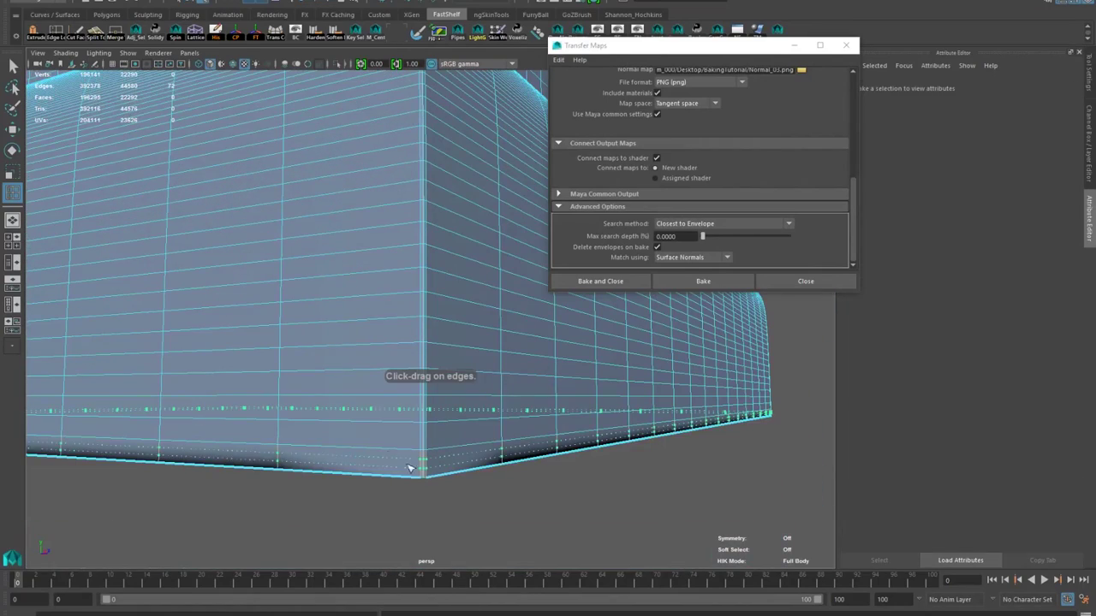
left_click(423, 467)
key("w")
scroll(423, 466, "down", 4)
left_click_drag(423, 428, 386, 333, "alt")
left_click(386, 333)
left_click(386, 333)
scroll(360, 325, "down", 5)
left_click(213, 240)
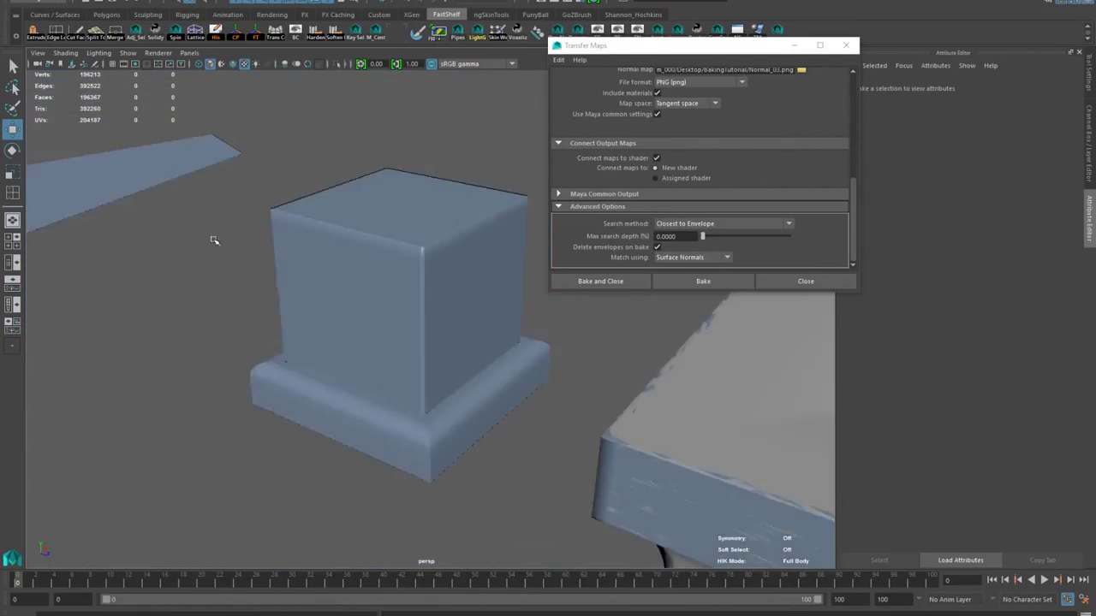
Set the low-poly pedestal block's Translate Y to 0 and isolate it in the viewport
scroll(282, 194, "down", 5)
middle_click_drag(281, 193, 231, 343, "alt")
left_click_drag(231, 343, 360, 325, "alt")
left_click(513, 117)
left_click(1089, 141)
left_click(1063, 106)
type("0")
key("Return")
left_click(337, 64)
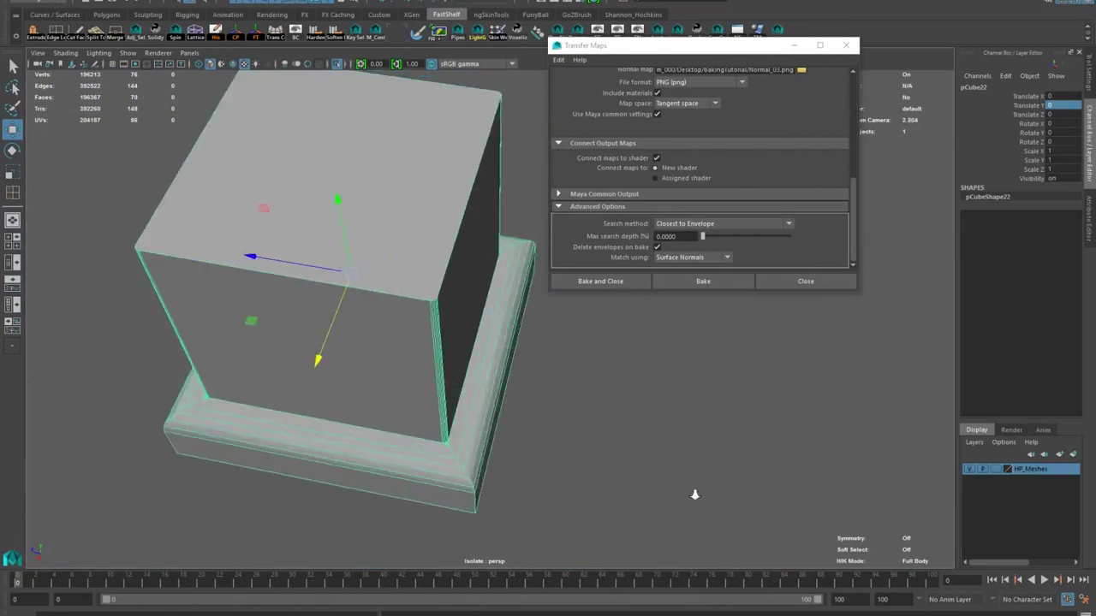
Merge to center the bevel vertices at the upper and lower ends of the low-poly block's front vertical corner
left_click_drag(695, 494, 488, 422, "alt")
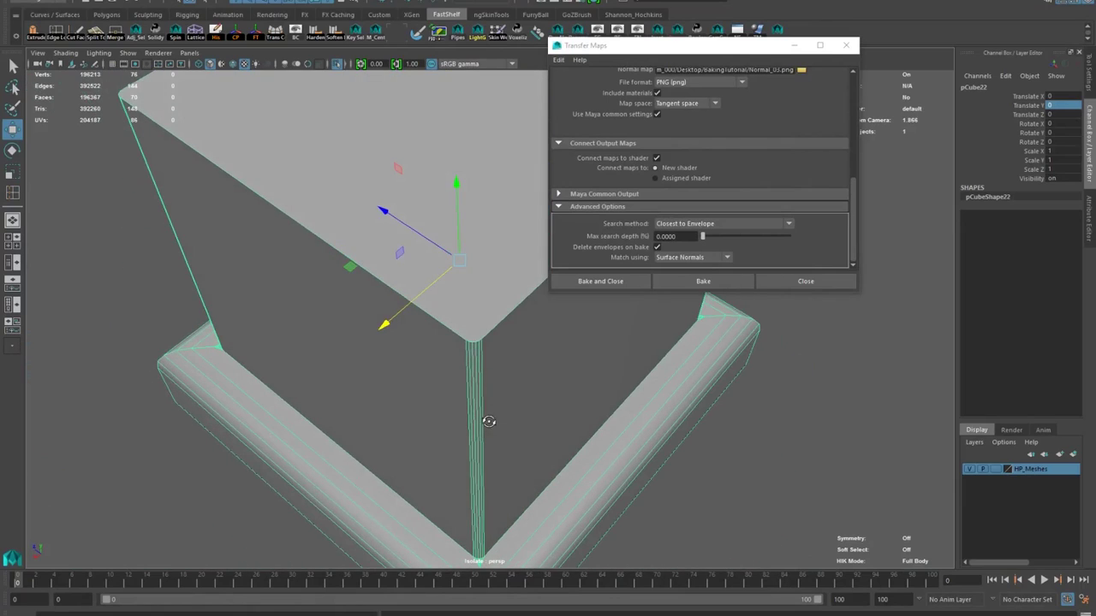
scroll(454, 364, "up", 2)
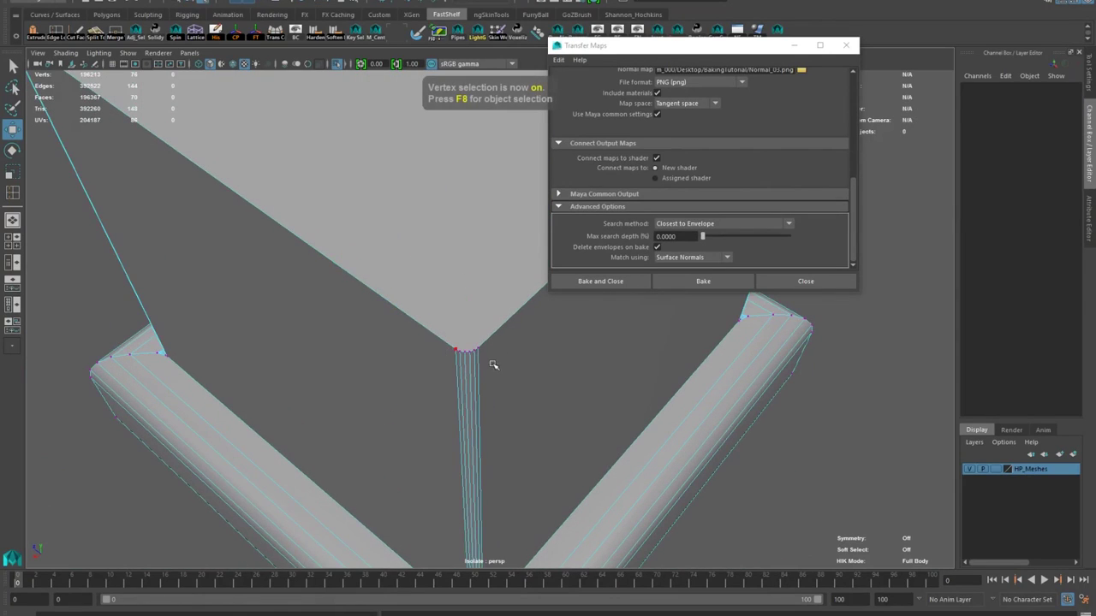
left_click_drag(493, 364, 495, 368)
left_click_drag(494, 375, 472, 361, "alt")
right_click_drag(470, 218, 470, 216, "shift")
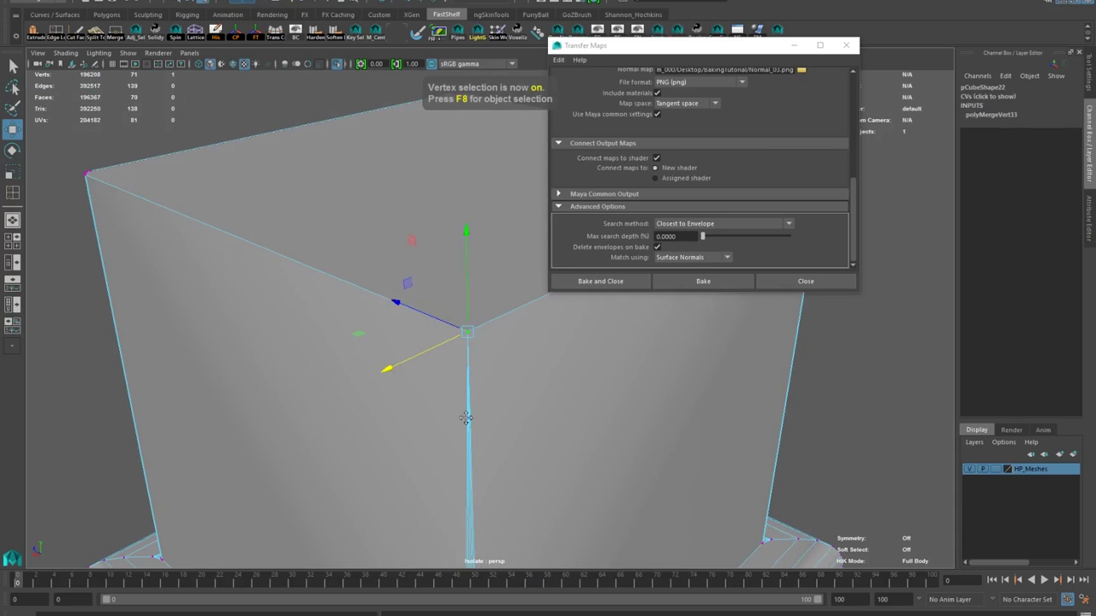
mouse_move(468, 418)
middle_mouse_down("alt")
mouse_move(485, 227)
mouse_move(460, 440)
mouse_move(470, 400)
middle_mouse_up("alt")
left_click_drag(470, 401, 476, 469, "alt")
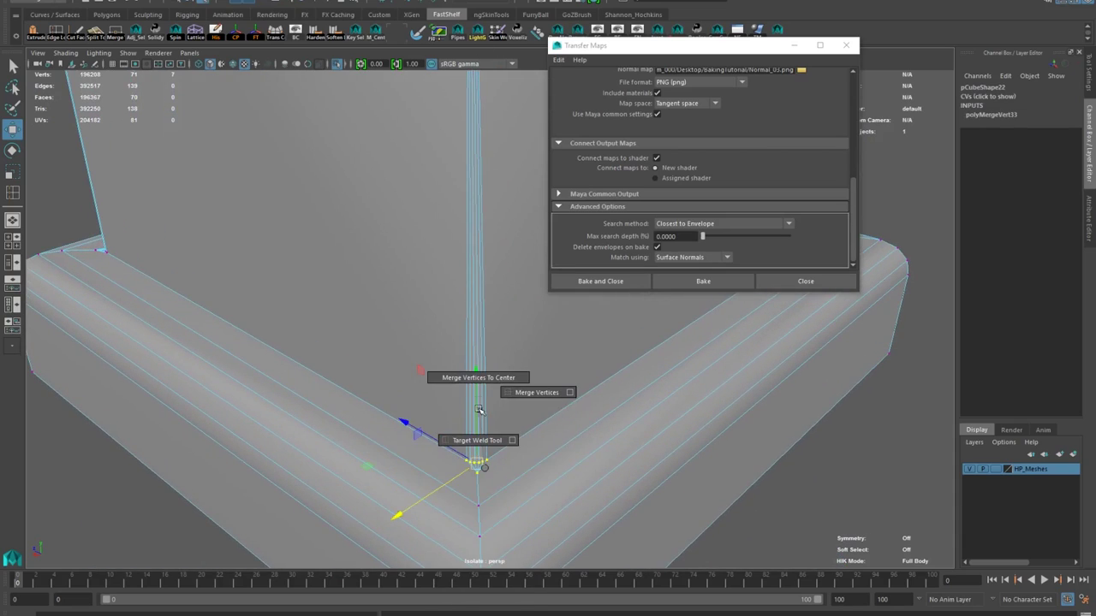
right_click_drag(479, 411, 479, 378, "shift")
Merge to center the bevel vertices at both ends of the low-poly block's second vertical corner
right_click_drag(477, 385, 402, 385, "alt")
left_click_drag(283, 398, 428, 394, "alt")
left_click_drag(372, 431, 435, 487)
right_click_drag(428, 422, 428, 391, "shift")
middle_click_drag(430, 206, 431, 411, "alt")
left_click_drag(415, 245, 451, 273)
right_click_drag(440, 275, 441, 245, "shift")
Merge to center the bevel vertices at both ends of the low-poly block's two remaining vertical corners
left_click_drag(368, 411, 480, 402, "alt")
left_click_drag(428, 373, 480, 409)
right_click_drag(479, 408, 479, 377, "shift")
left_click_drag(471, 376, 436, 430, "alt")
right_click_drag(435, 429, 435, 395, "shift")
left_click_drag(531, 479, 381, 496, "alt")
right_click_drag(382, 495, 382, 462, "shift")
left_click_drag(428, 255, 479, 296)
right_click_drag(478, 295, 478, 264, "shift")
left_click_drag(391, 306, 411, 248, "alt")
Show the UV editor beside the viewport and apply an automatic UV projection to all faces of the low-poly block
right_click_drag(342, 317, 343, 287)
left_click(275, 332)
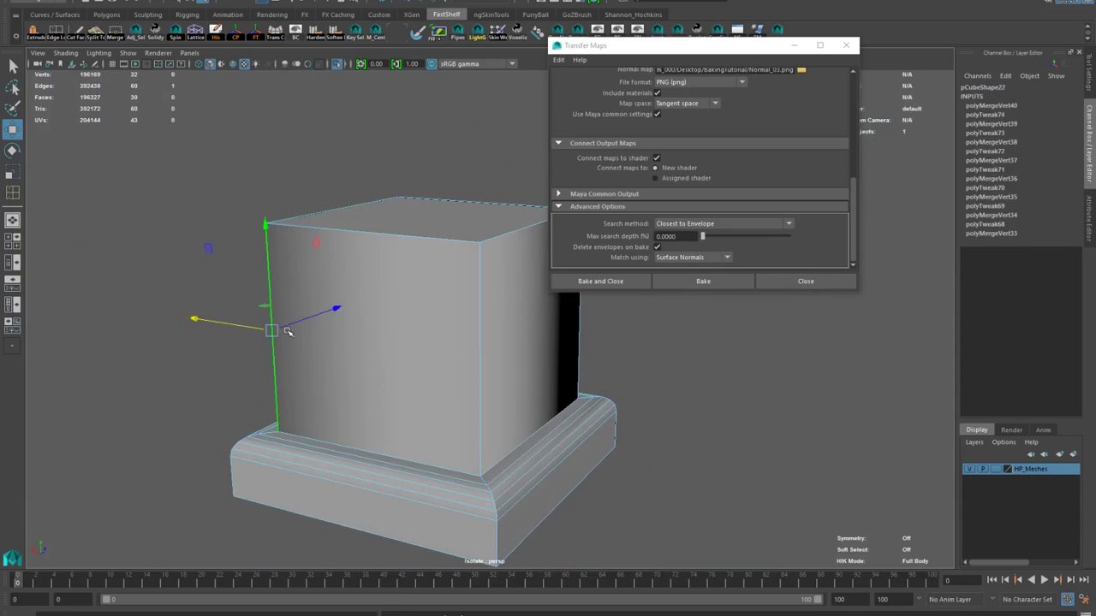
left_click_drag(287, 333, 257, 351, "alt")
right_click_drag(359, 183, 429, 154)
left_click(12, 304)
left_click(441, 1)
left_click(464, 62)
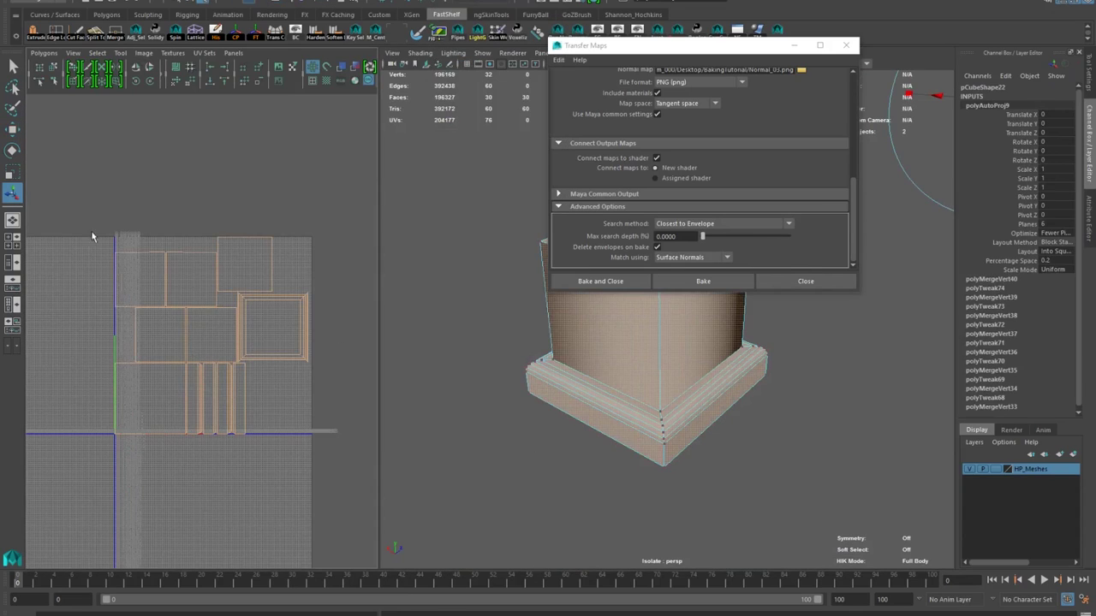
Select all of the low-poly block's UVs and lay out the shells
right_click_drag(92, 237, 128, 236)
left_click_drag(92, 231, 329, 445)
right_click_drag(274, 377, 546, 429, "alt")
right_click_drag(310, 443, 309, 498, "shift")
Move and sew the UVs along the upper edges of the base molding to join its side strips
right_click_drag(553, 398, 608, 306, "alt")
right_click_drag(604, 342, 575, 462, "alt")
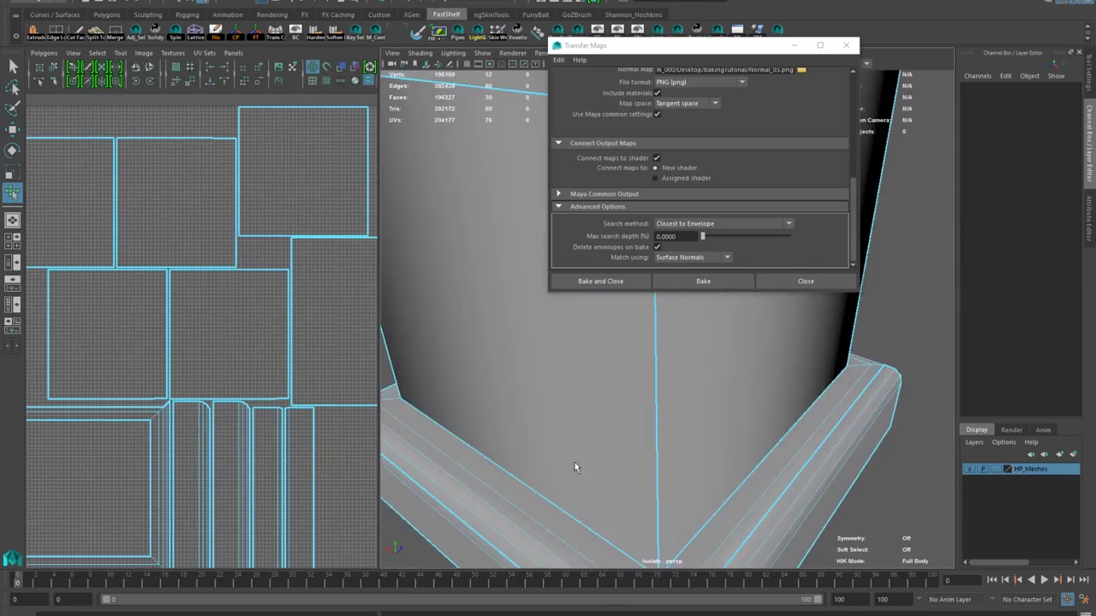
left_click_drag(575, 463, 605, 417, "alt")
key("g")
right_click_drag(708, 320, 708, 293)
right_click_drag(736, 411, 665, 396, "alt")
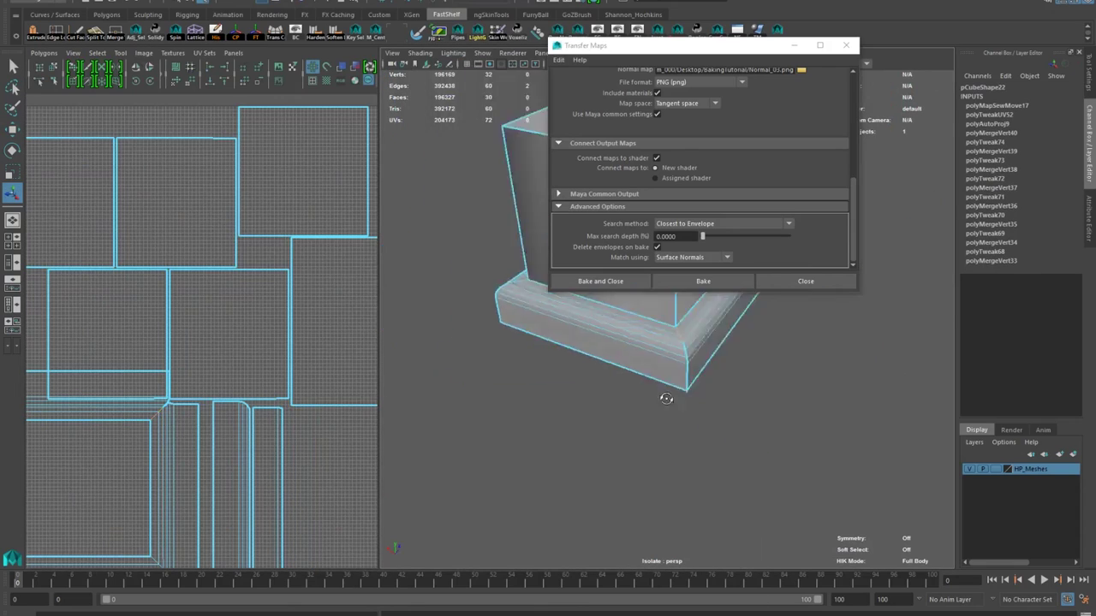
left_click(734, 509, "shift")
left_click_drag(665, 396, 601, 421, "alt")
Cut the UVs along the base molding's mitred corner edges, then move and sew the molding's adjoining strips
left_click_drag(645, 50, 729, 3)
left_click_drag(619, 392, 643, 359, "alt")
left_click_drag(745, 368, 697, 367, "alt")
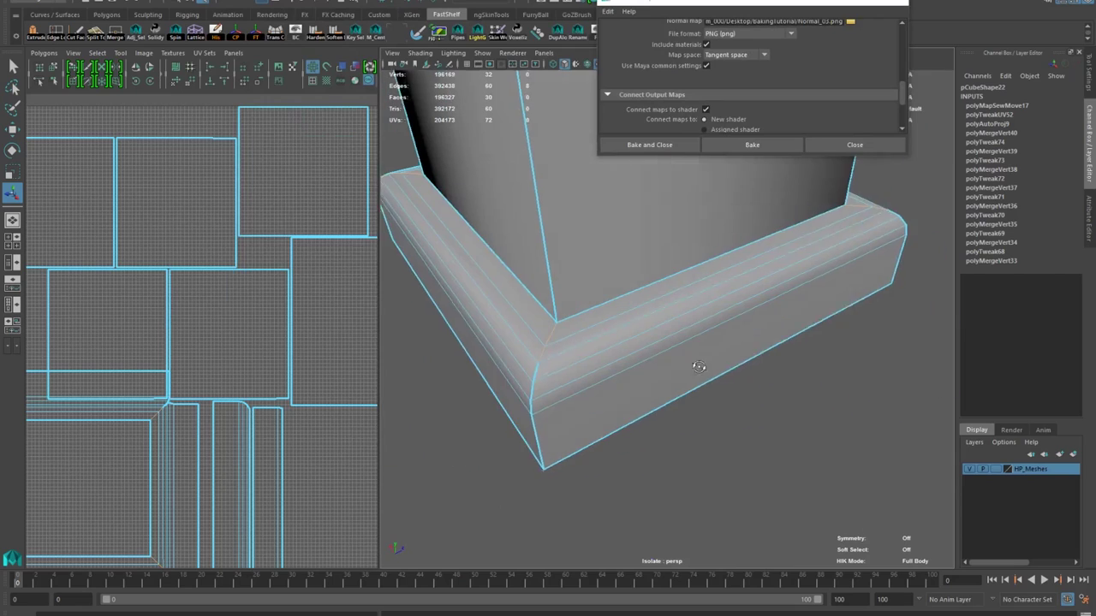
right_click_drag(299, 414, 255, 414, "shift")
left_click_drag(659, 342, 539, 324, "alt")
right_click_drag(617, 368, 548, 360, "alt")
left_click(636, 428)
Select every UV of the low-poly block and lay out the edited shells again
right_click_drag(299, 414, 197, 402, "alt")
right_click_drag(269, 460, 300, 460)
left_click_drag(319, 505, 82, 210)
right_click_drag(222, 411, 299, 426, "alt")
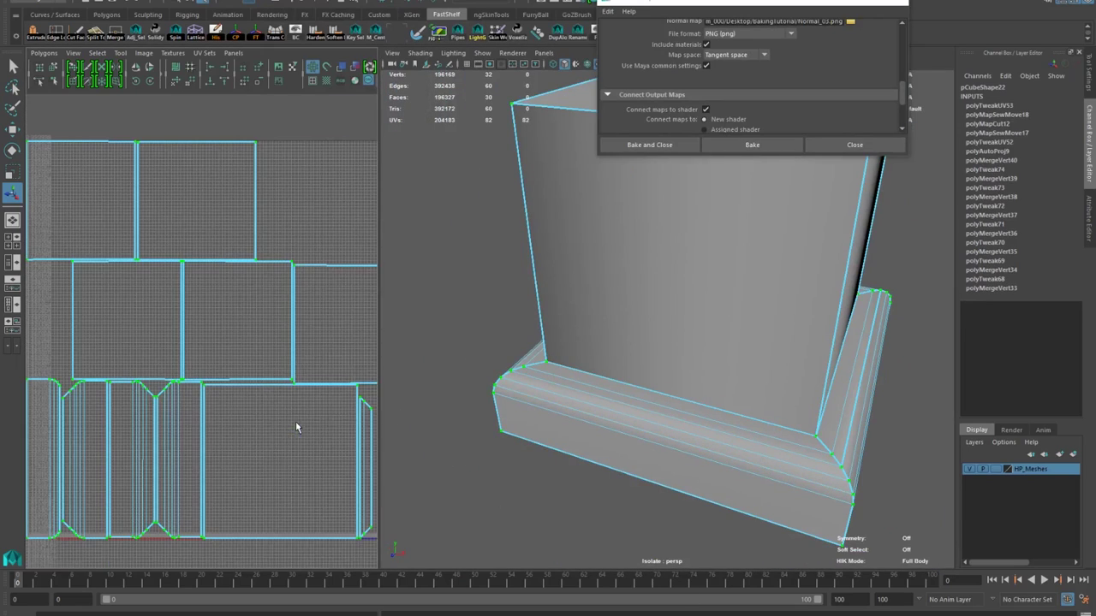
Move and sew the UVs along the base molding's corner to join its remaining separate strip
left_click_drag(616, 360, 736, 368, "alt")
middle_click_drag(719, 274, 692, 231, "alt")
right_click_drag(656, 377, 656, 344)
left_click(663, 439)
right_click_drag(282, 420, 235, 444, "shift")
Select all of the low-poly block's UVs, optimize the shells and lay them out again
left_click_drag(582, 402, 505, 377, "alt")
right_click_drag(160, 366, 220, 358)
right_click_drag(282, 377, 206, 377, "alt")
left_click_drag(338, 467, 90, 214)
right_click_drag(237, 416, 184, 413, "shift")
right_click_drag(154, 368, 184, 368, "alt")
middle_click_drag(207, 402, 237, 321, "alt")
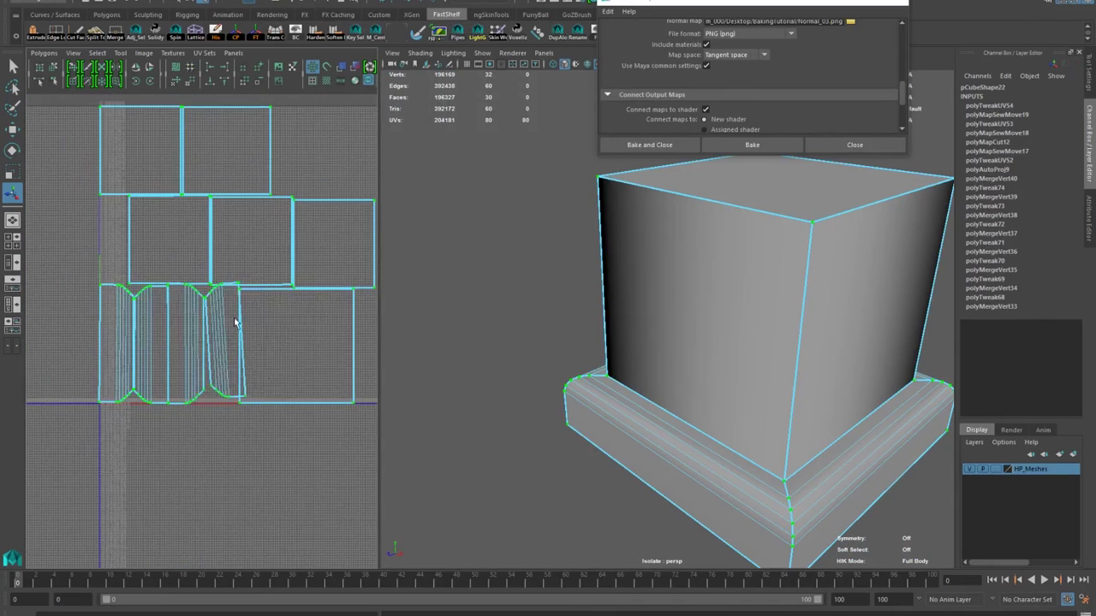
key("ctrl+z")
mouse_move(257, 352)
right_mouse_down("alt")
mouse_move(216, 358)
mouse_move(244, 357)
right_mouse_up("alt")
right_click_drag(128, 351, 183, 340, "alt")
right_click_drag(184, 339, 244, 359, "shift")
right_click_drag(265, 364, 206, 372, "alt")
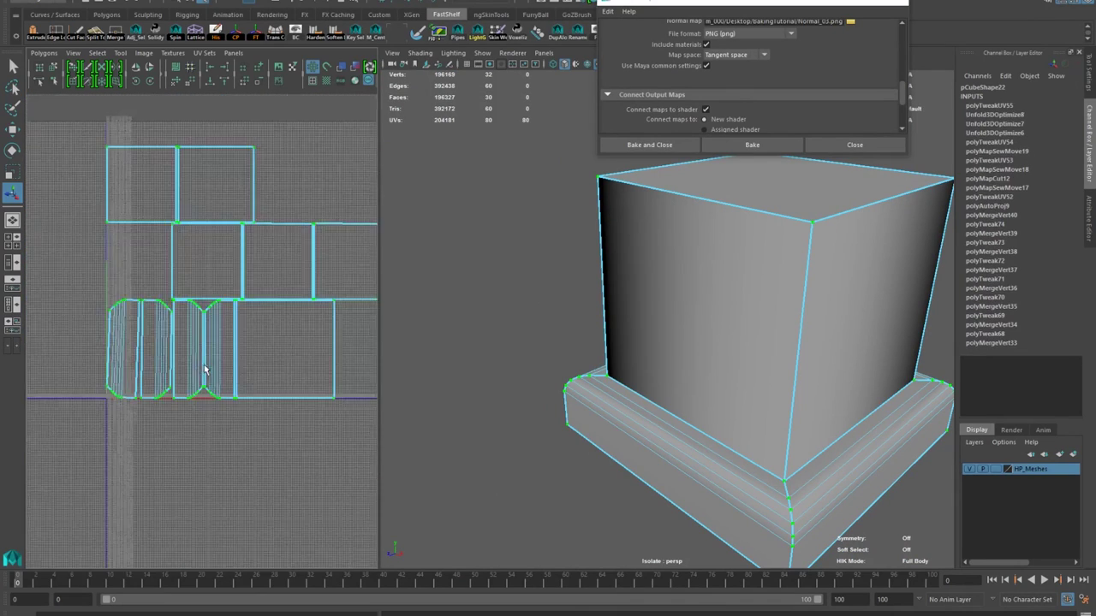
middle_click_drag(206, 372, 115, 470, "alt")
Select the low-poly block's edges, harden their normals and return to object selection
right_click_drag(509, 304, 547, 275)
left_click_drag(542, 364, 617, 343, "alt")
right_click(161, 368, "shift")
left_click_drag(685, 343, 651, 342, "alt")
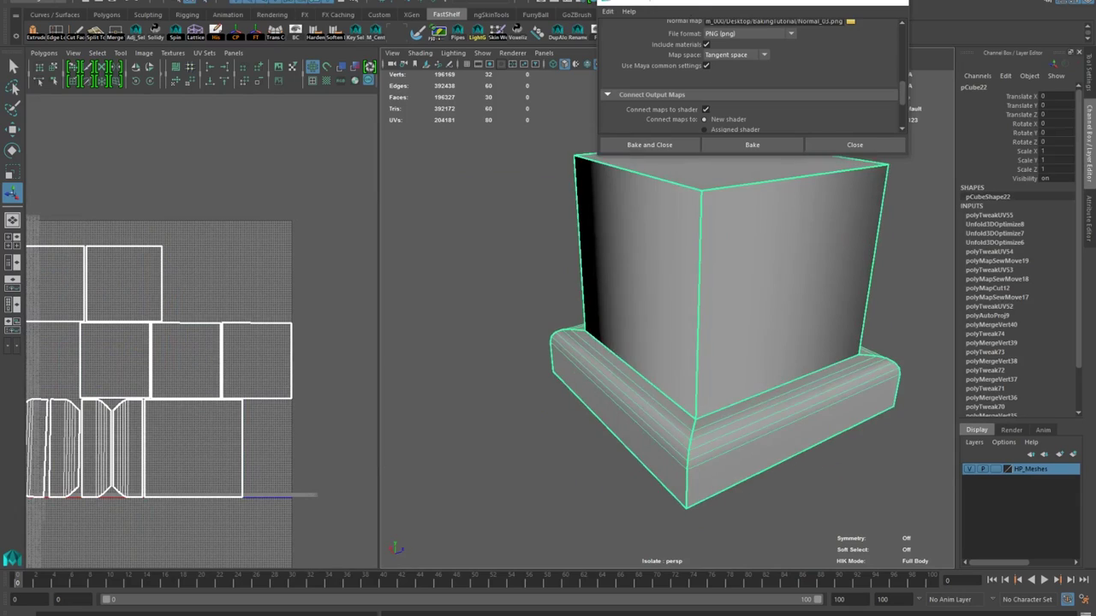
right_click_drag(736, 325, 633, 326, "alt")
left_click_drag(753, 0, 754, 10)
right_click_drag(719, 308, 719, 276)
left_click_drag(548, 193, 839, 445)
right_click_drag(761, 329, 822, 340, "shift")
right_click_drag(711, 296, 765, 277)
Set the normal map output file to Normal_04.png and bake the map for the low-poly block
left_click_drag(702, 19, 829, 86)
left_click(880, 213)
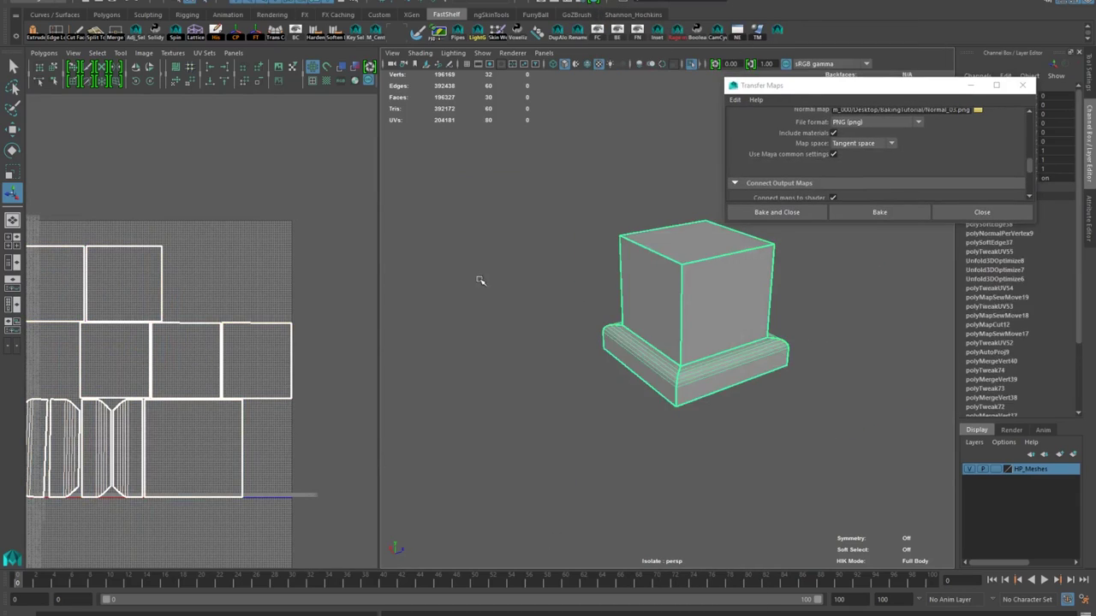
left_click(480, 279)
right_click_drag(505, 287, 604, 278, "alt")
left_click_drag(604, 279, 624, 304, "alt")
left_click(622, 304)
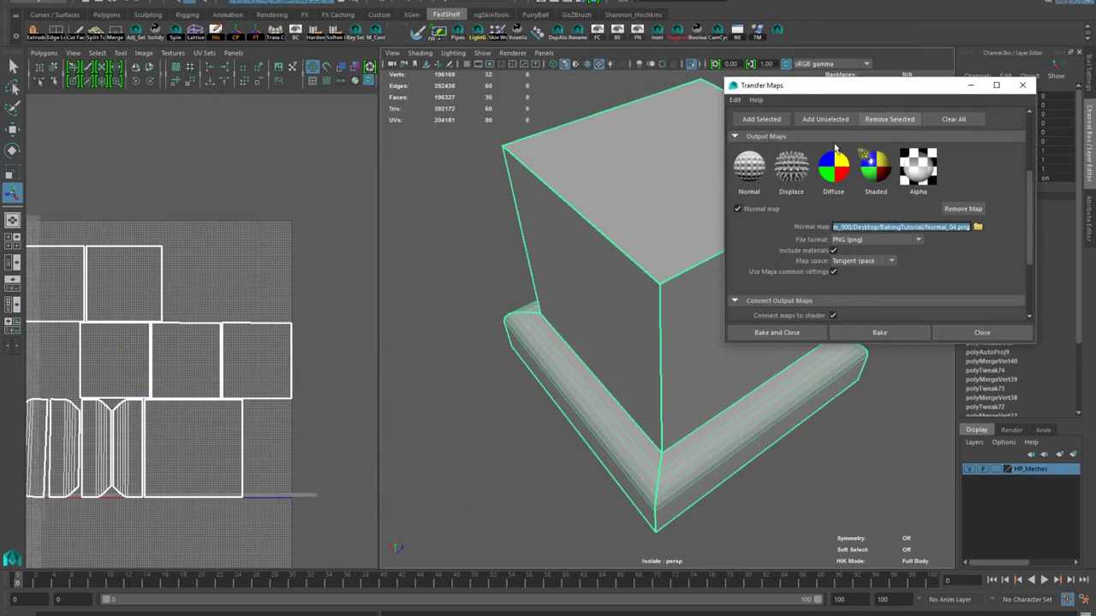
End the block's isolated display and examine the baked normal map on its faces, corners and base molding
left_click(692, 66)
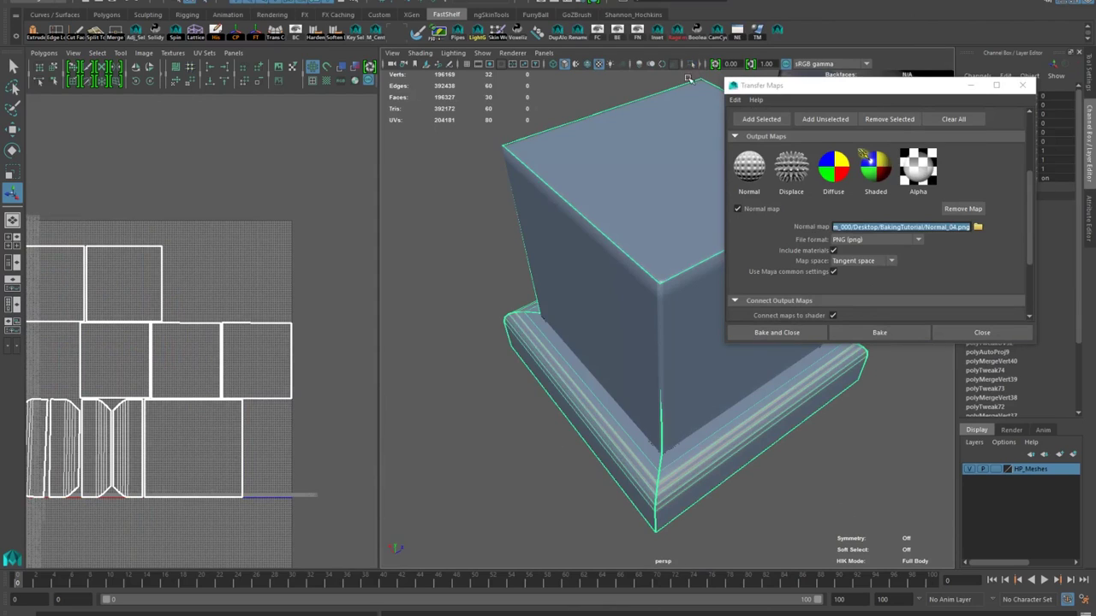
left_click_drag(629, 254, 579, 254, "alt")
right_click_drag(668, 257, 611, 270, "alt")
left_click_drag(612, 289, 548, 278, "alt")
middle_click_drag(548, 278, 579, 314, "alt")
left_click_drag(579, 314, 465, 311, "alt")
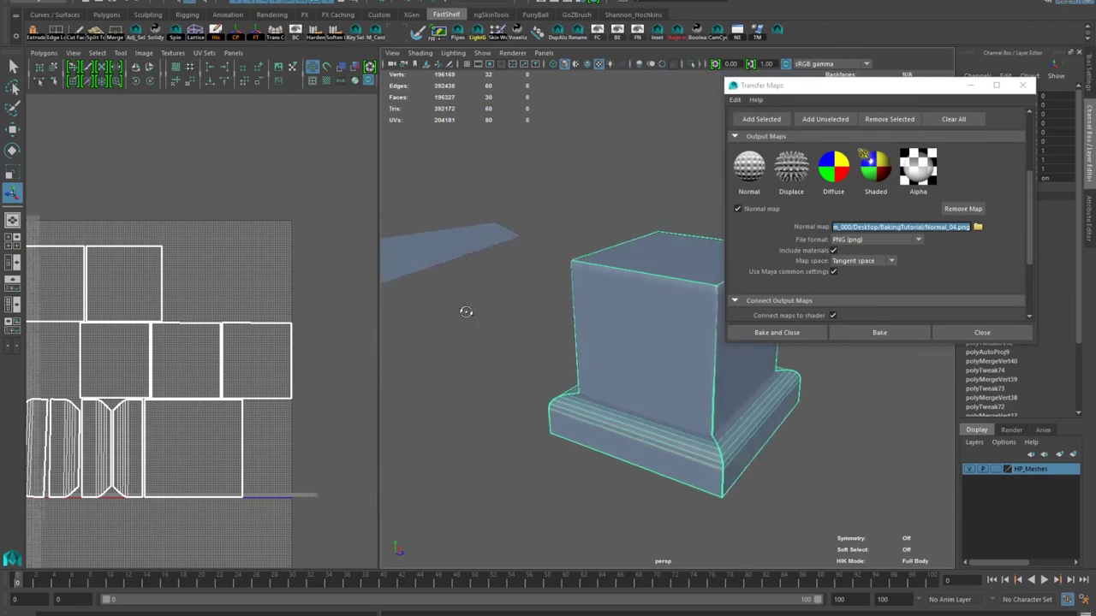
Delete two extra horizontal edge loops from the curved base trim of the low-poly pedestal
right_click_drag(465, 311, 567, 329, "alt")
left_click_drag(567, 329, 548, 343, "alt")
right_click_drag(548, 343, 687, 403, "alt")
left_click_drag(688, 403, 692, 428, "alt")
right_click_drag(692, 428, 695, 387)
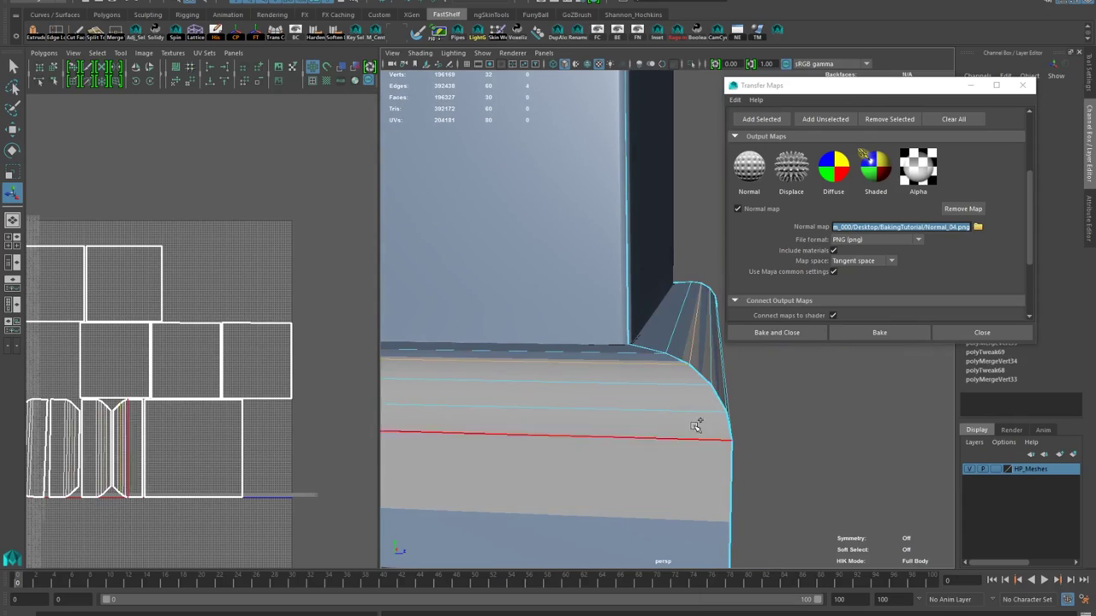
double_click(685, 412)
double_click(653, 367, "shift")
key("ctrl+Delete")
Return the low-poly pedestal to object mode and make it the only target mesh in Transfer Maps
right_click_drag(548, 157, 428, 214, "alt")
left_click(244, 382)
right_click_drag(605, 306, 651, 252)
left_click(969, 469)
right_click_drag(548, 274, 667, 317, "alt")
right_click_drag(239, 377, 202, 386, "alt")
scroll(856, 186, "up", 3)
left_click(947, 171)
left_click(771, 157)
Set the high-poly pedestal as the source mesh and bake the normal map, matching by Geometry Normals
left_click(970, 469)
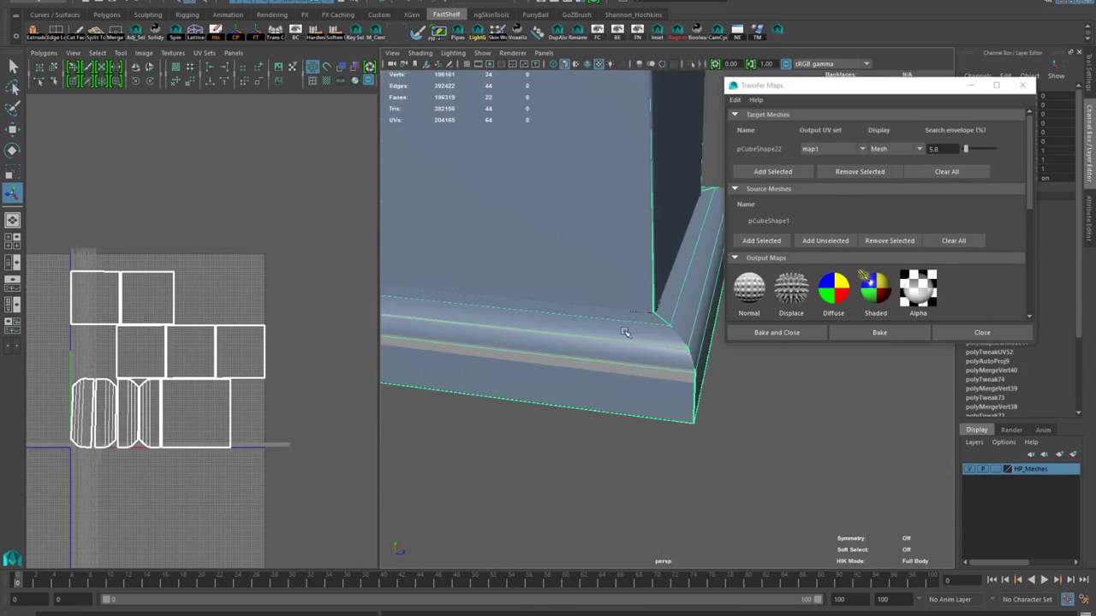
left_click(626, 333)
left_click(751, 240)
scroll(822, 248, "down", 5)
left_click(860, 309)
left_click(858, 321)
left_click(880, 332)
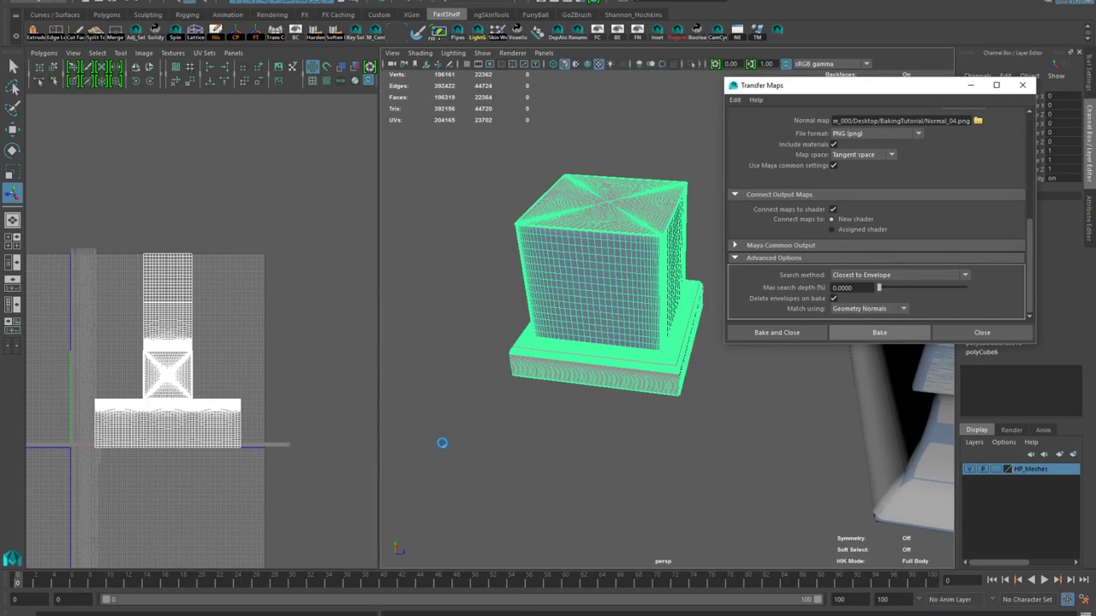
Hide the HP_Meshes layer and examine the baked normals around the low-poly pedestal's base and corners
left_click(753, 445)
right_click_drag(585, 341, 677, 360, "alt")
left_click(969, 469)
left_click(499, 320)
left_click(771, 480)
right_click_drag(548, 291, 649, 267, "alt")
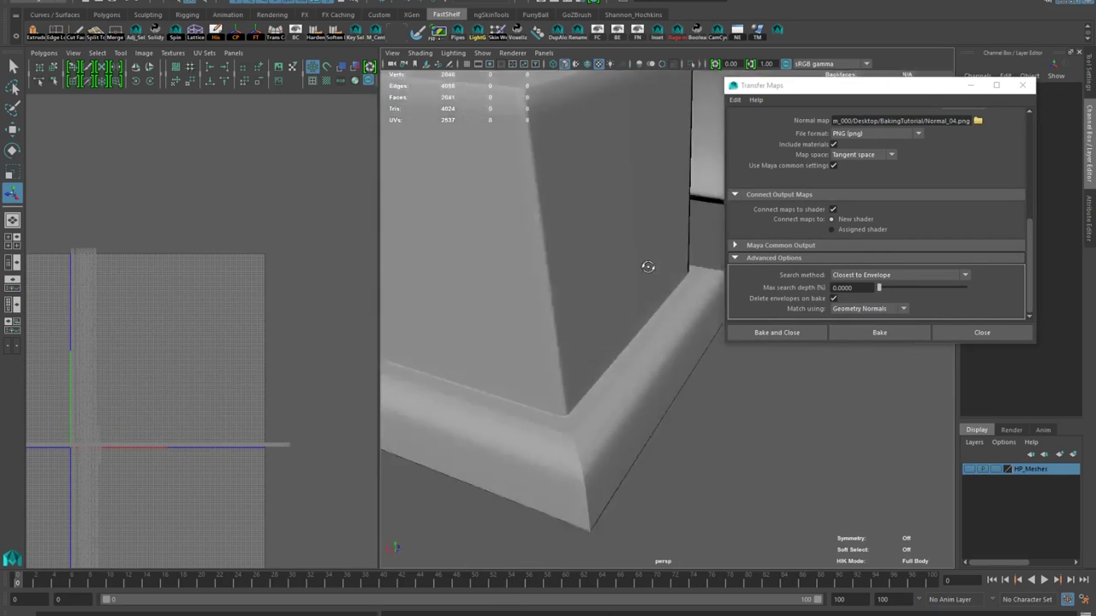
left_click_drag(648, 267, 562, 319, "alt")
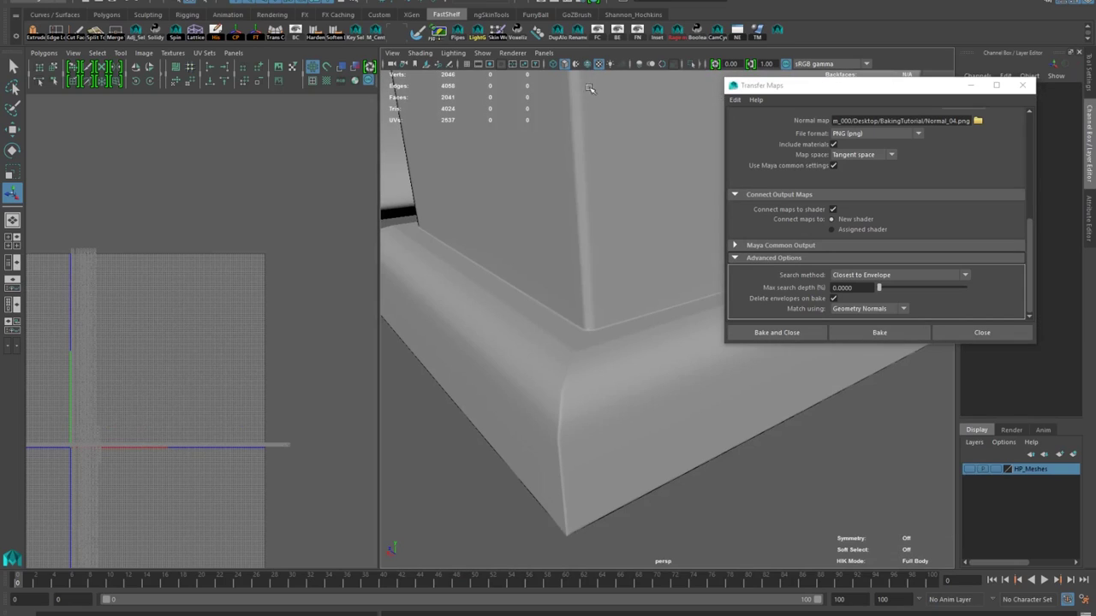
scroll(659, 184, "down", 5)
left_click(640, 190)
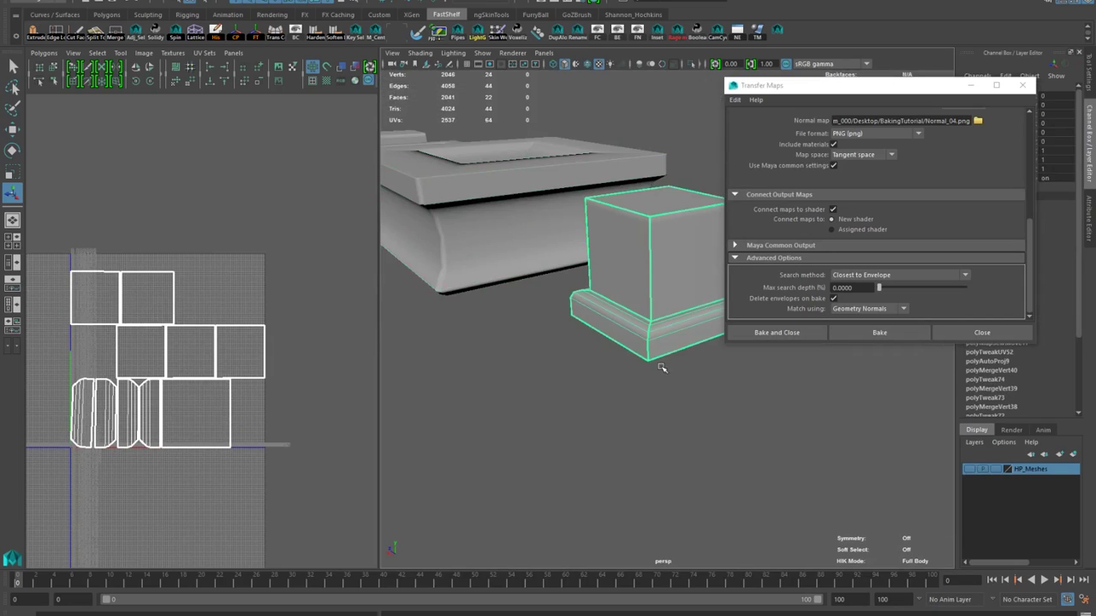
key("w")
left_click_drag(620, 336, 636, 294, "alt")
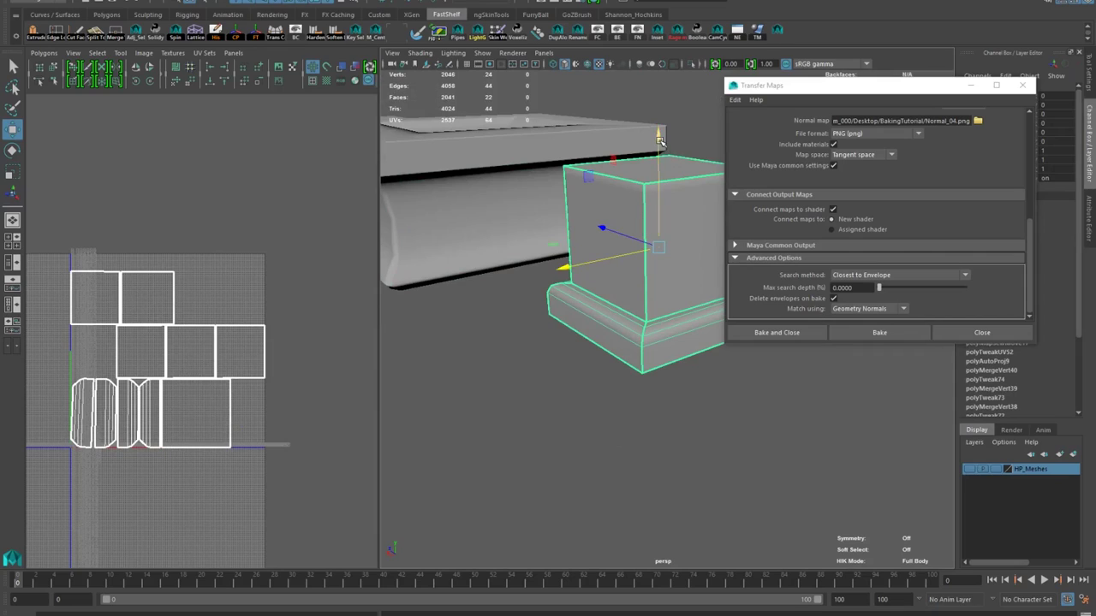
Compare the high-poly and low-poly pedestals by toggling the HP_Meshes layer and isolating the selection
left_click(968, 469)
scroll(668, 387, "up", 5)
left_click_drag(653, 377, 624, 352, "alt")
right_click_drag(624, 351, 420, 167, "alt")
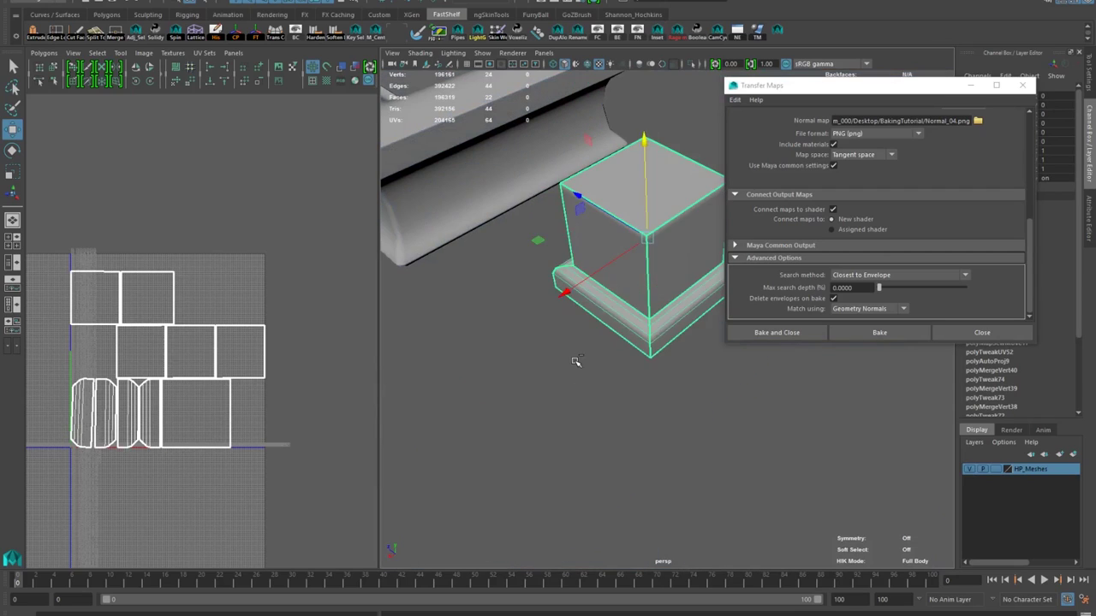
left_click(575, 362)
left_click(695, 65)
left_click(695, 65)
left_click(968, 469)
left_click(646, 329)
left_click_drag(543, 168, 591, 103, "alt")
Show the HP_Meshes layer and examine the high-poly tapered wedge from several angles
left_click(970, 470)
left_click(599, 428)
mouse_move(599, 377)
left_mouse_down("alt")
mouse_move(525, 345)
mouse_move(737, 396)
mouse_move(599, 360)
left_mouse_up("alt")
left_click(590, 355)
left_click_drag(504, 369, 609, 334, "alt")
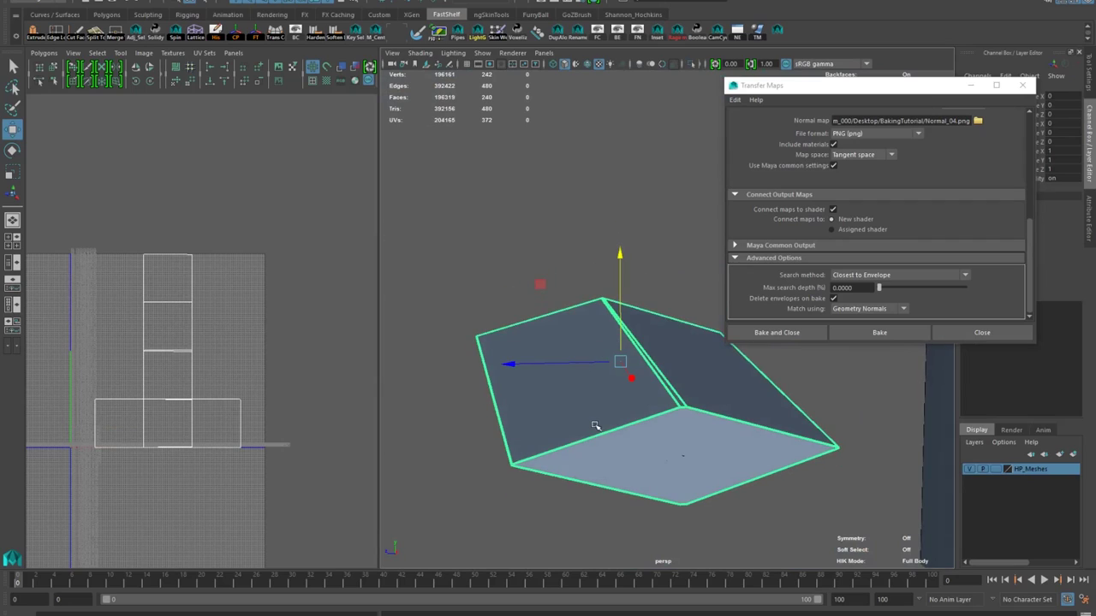
left_click_drag(654, 424, 565, 212, "alt")
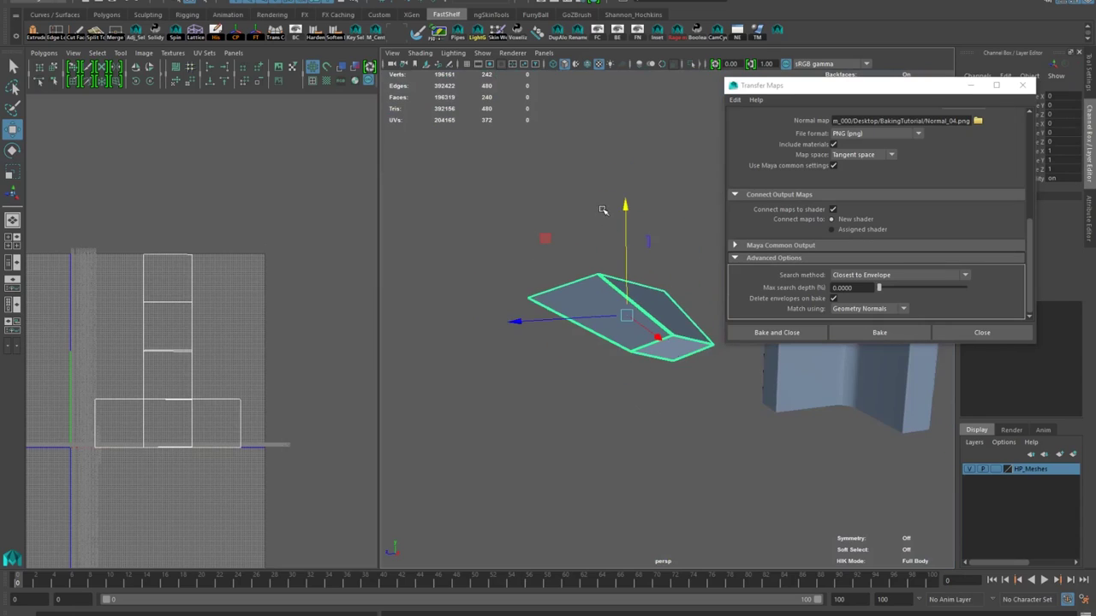
left_click_drag(609, 280, 623, 129, "alt")
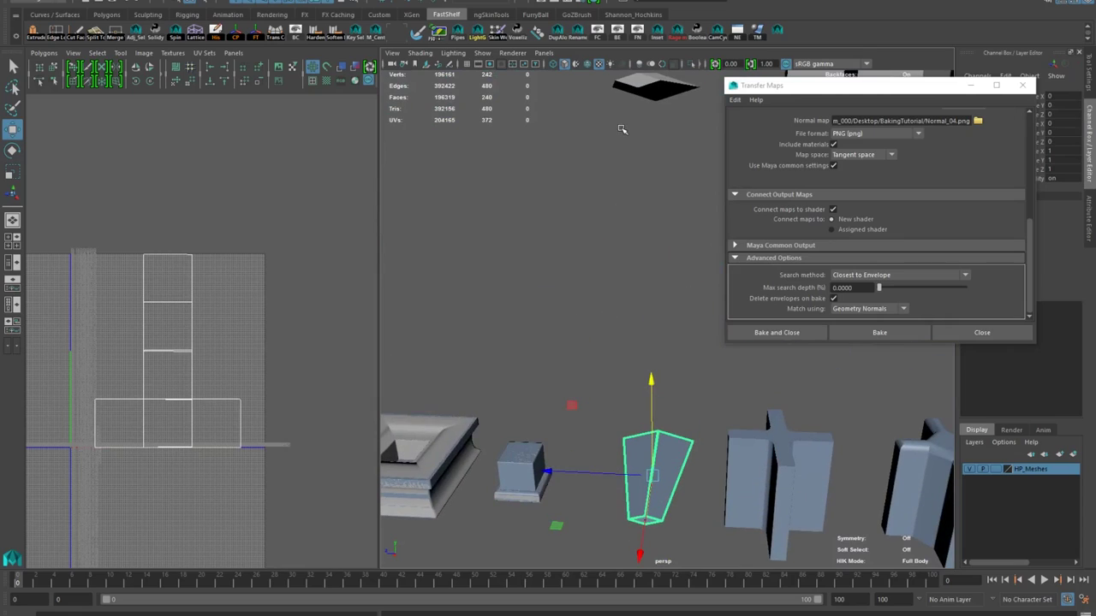
Move Transfer Maps clear of the model and delete the low-poly wedge's extra edges, leaving a simple six-sided shape
left_click_drag(890, 90, 162, 0)
key("f")
left_click_drag(663, 441, 538, 183, "alt")
key("ctrl+1")
key("F11")
left_click(743, 444)
left_click_drag(743, 444, 531, 403, "alt")
right_click_drag(711, 306, 721, 257)
left_click(722, 256)
left_click_drag(722, 257, 706, 539, "alt")
right_click_drag(712, 437, 685, 463, "shift")
left_click_drag(697, 531, 677, 466, "alt")
right_click_drag(677, 466, 513, 386, "alt")
left_click_drag(514, 386, 717, 326, "alt")
Apply automatic UV projection to the low-poly wedge, then unfold and arrange its UV shells
right_click_drag(720, 321, 776, 305)
left_click(441, 1)
left_click(480, 70)
left_click_drag(256, 474, 257, 476)
right_click_drag(189, 339, 235, 340, "shift")
right_click_drag(202, 341, 137, 340, "shift")
right_click_drag(180, 364, 282, 400, "alt")
right_click_drag(177, 442, 177, 441, "shift")
left_click_drag(651, 376, 730, 338, "alt")
right_click_drag(741, 322, 795, 307)
left_click(822, 276)
left_click_drag(771, 317, 646, 76, "alt")
Move the low-poly wedge up off the high-poly wedge to compare their edges
left_click(651, 389)
key("w")
left_click(691, 64)
right_click_drag(612, 256, 672, 263, "alt")
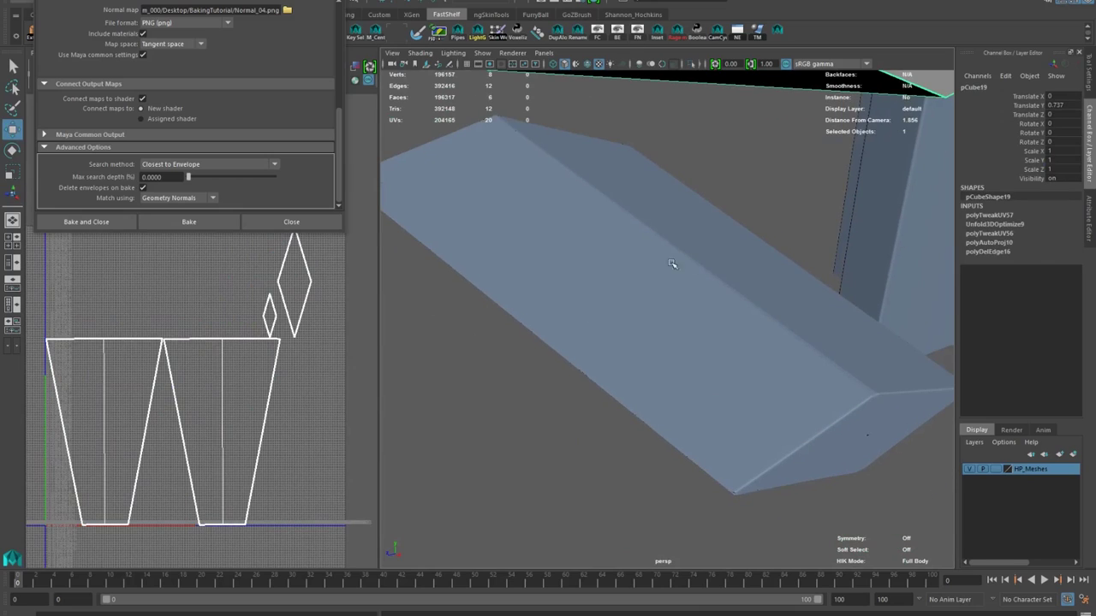
left_click_drag(659, 224, 680, 312, "alt")
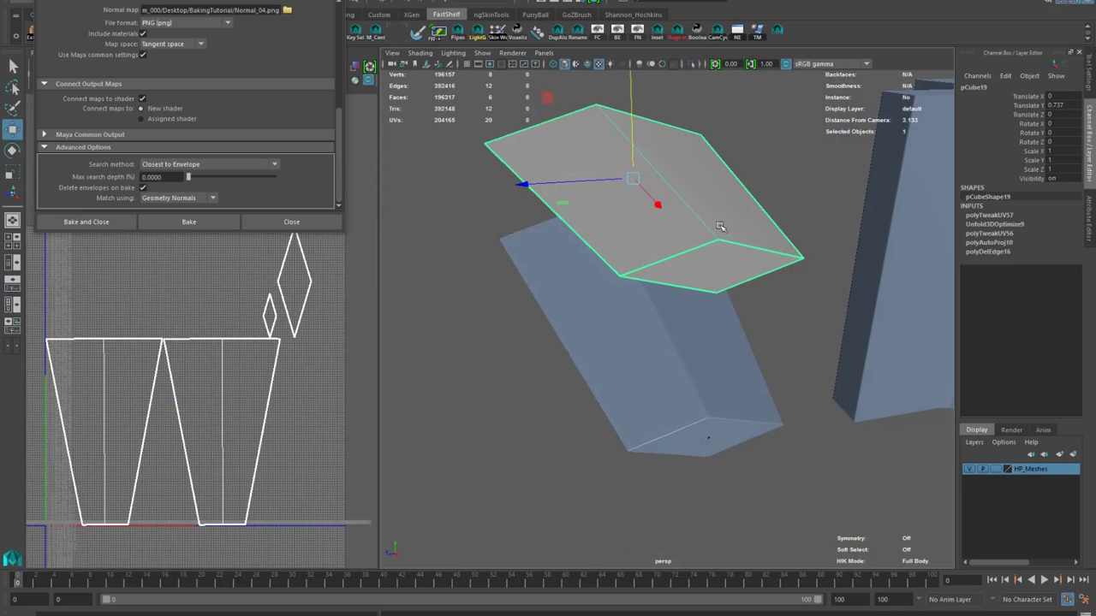
left_click(476, 295)
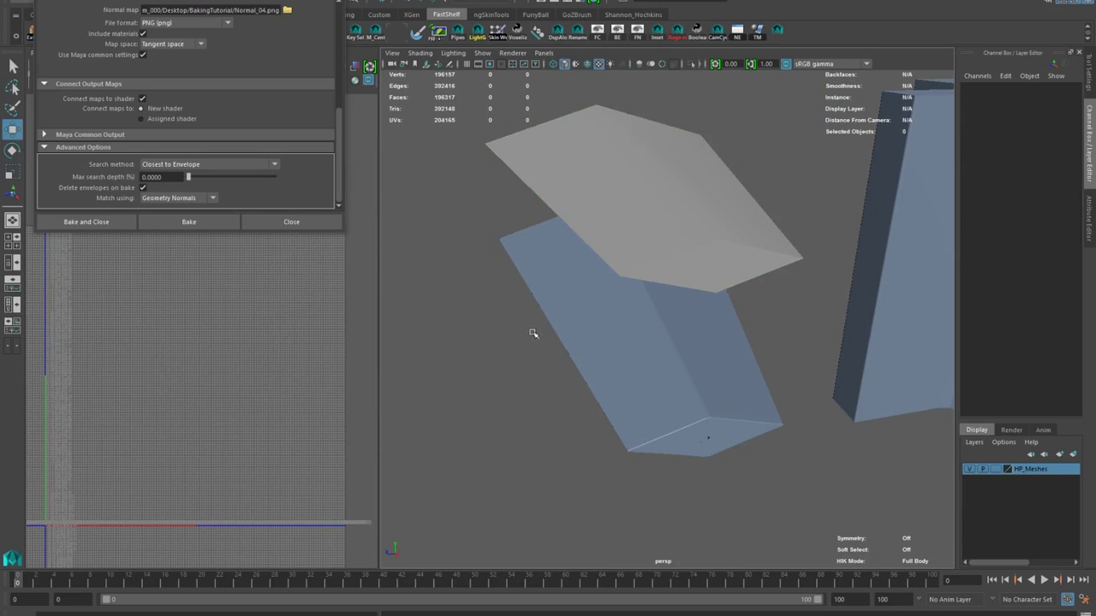
left_click_drag(664, 367, 672, 354, "alt")
left_click_drag(693, 269, 642, 235, "alt")
Set the high-poly wedge as source and the low-poly wedge as target, with Normal_05.png as the output file
left_click(690, 214)
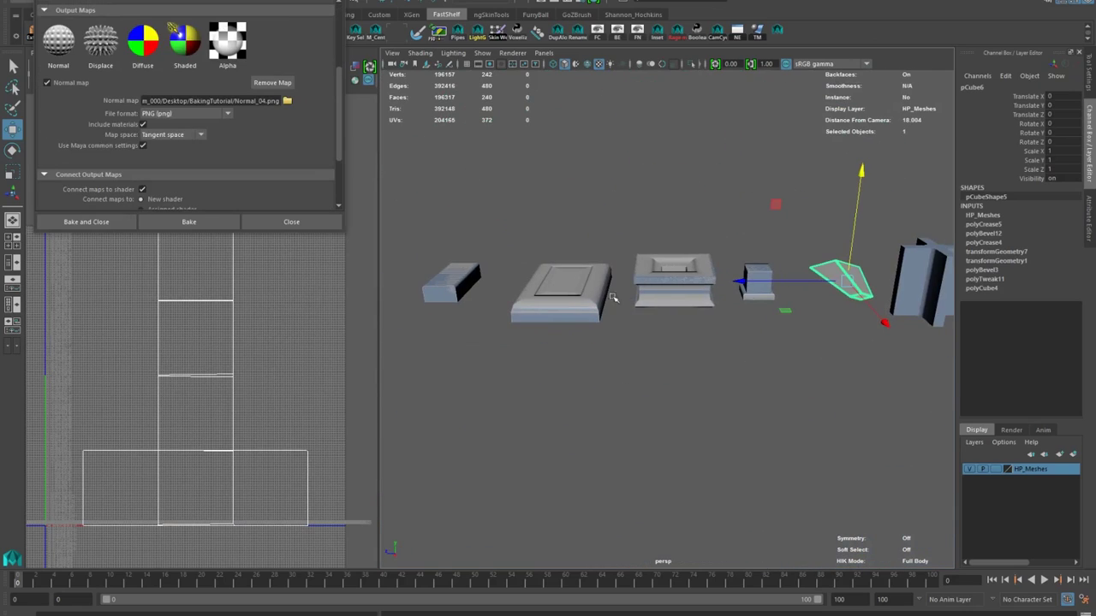
scroll(638, 257, "up", 3)
scroll(166, 132, "up", 3)
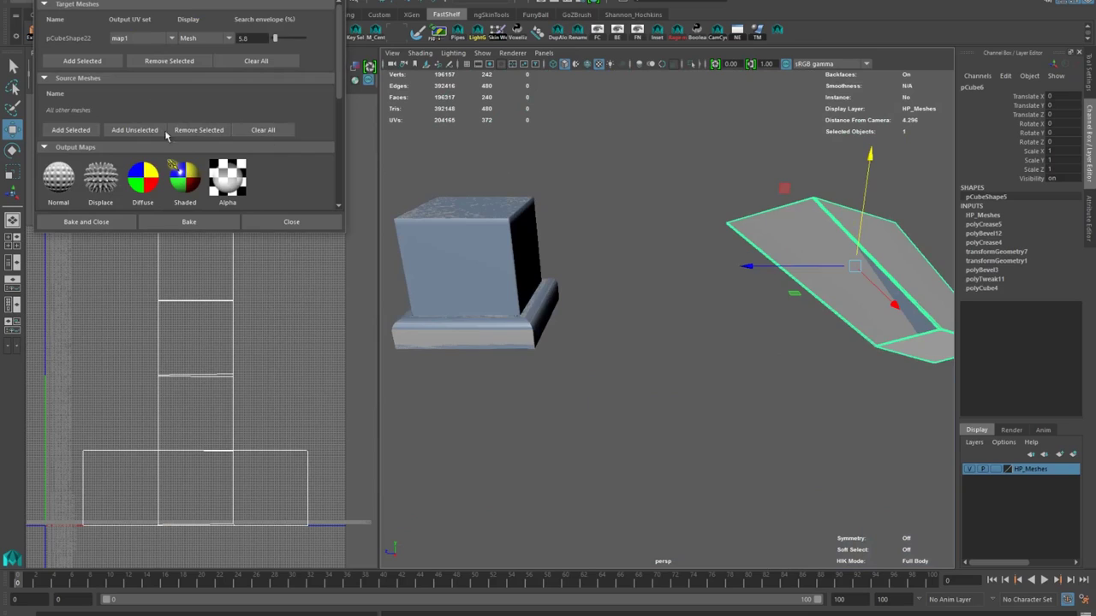
left_click_drag(710, 325, 758, 394, "alt")
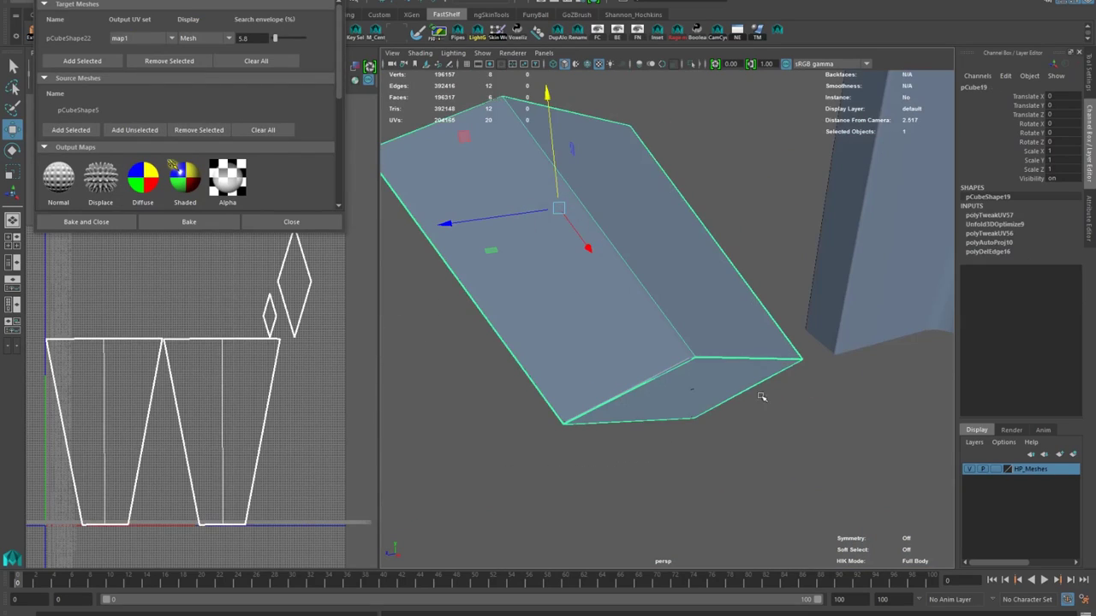
scroll(228, 58, "down", 10)
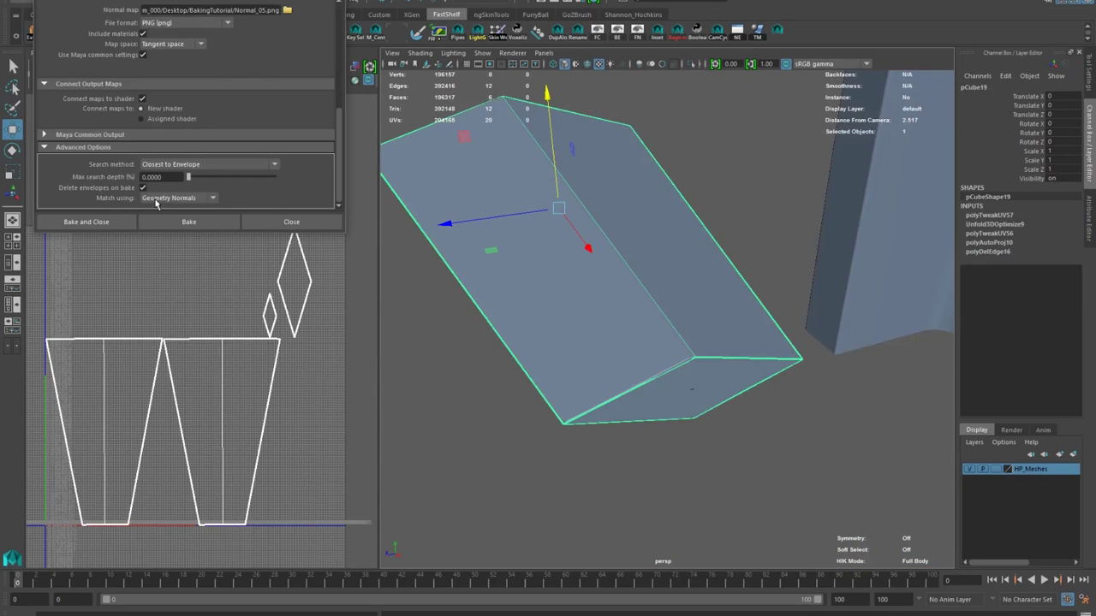
scroll(163, 180, "up", 10)
scroll(129, 65, "down", 2)
scroll(132, 86, "up", 2)
Display the target wedge's envelope, set its search envelope to 1.0 and bake the normal map
left_click(205, 39)
left_click(202, 62)
left_click_drag(485, 198, 458, 154, "alt")
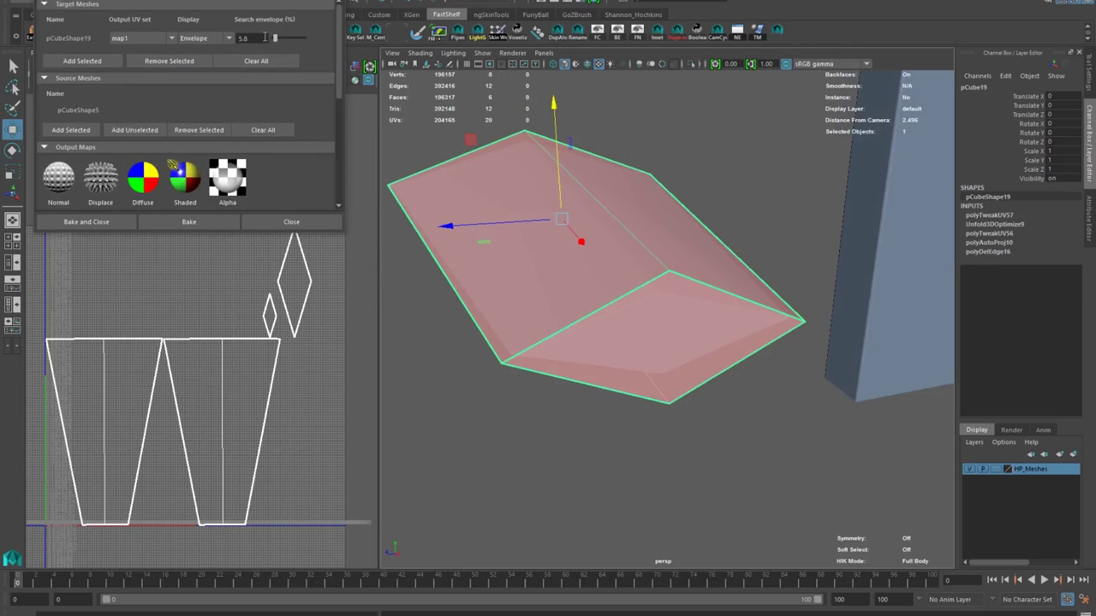
key("Return")
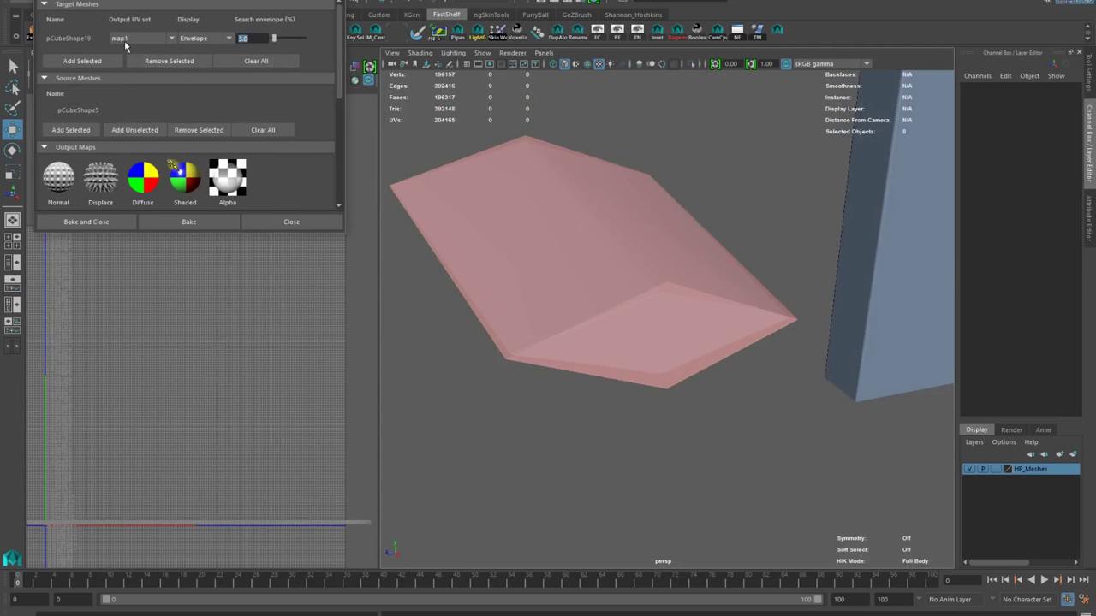
left_click_drag(480, 214, 323, 231, "alt")
left_click_drag(514, 235, 428, 214, "alt")
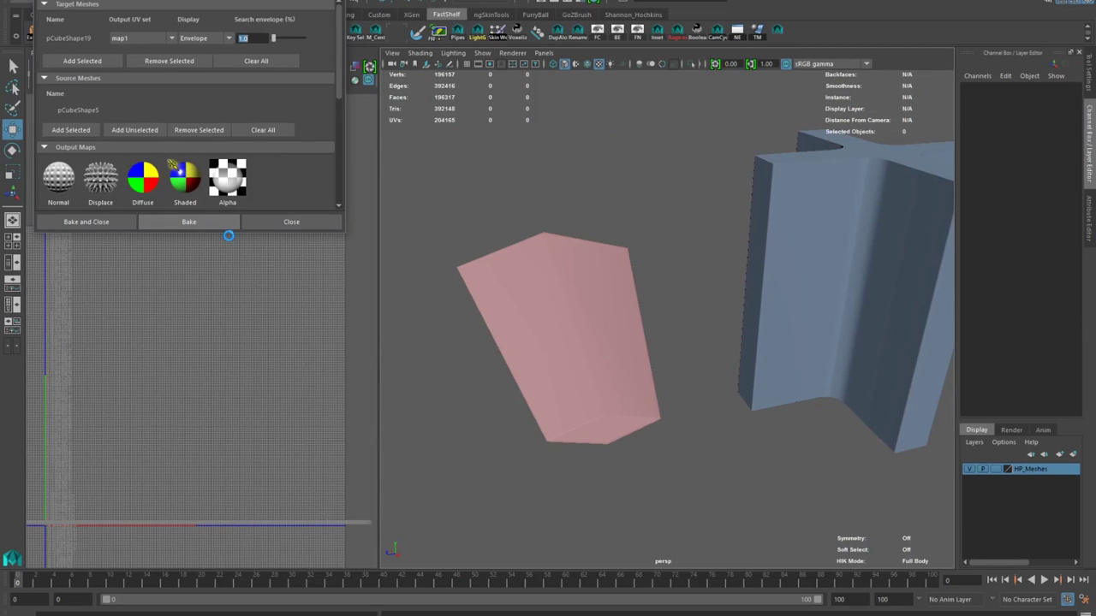
Hide the HP_Meshes layer and examine the baked normals along the low-poly wedge's edges
left_click_drag(459, 438, 616, 342, "alt")
left_click(619, 289)
left_click(969, 470)
left_click(540, 430)
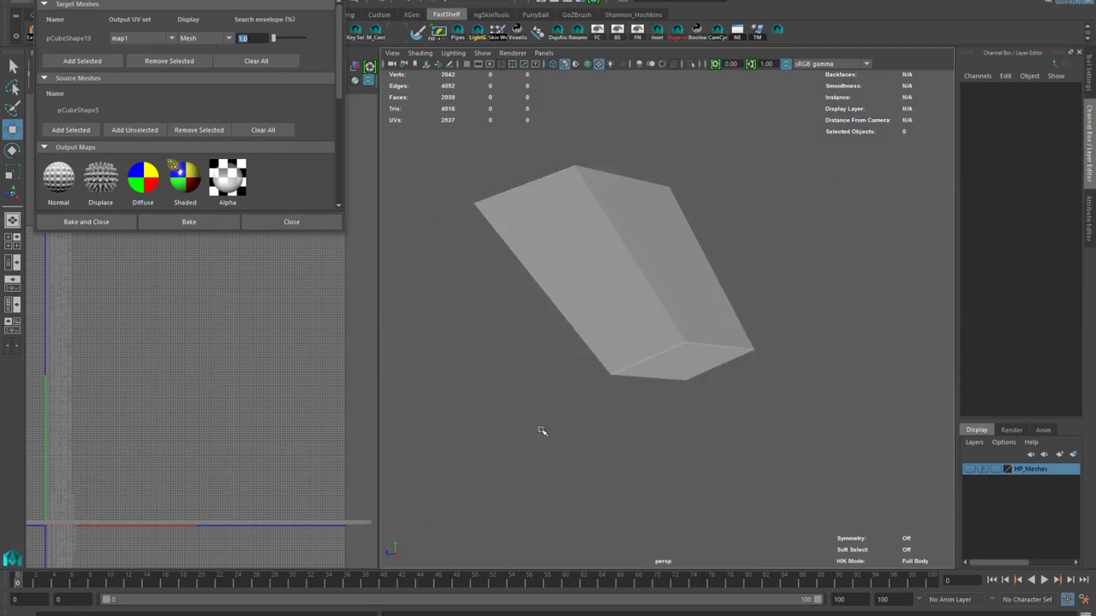
left_click_drag(541, 431, 625, 368, "alt")
right_click_drag(625, 368, 668, 294, "alt")
left_click_drag(669, 294, 587, 74, "alt")
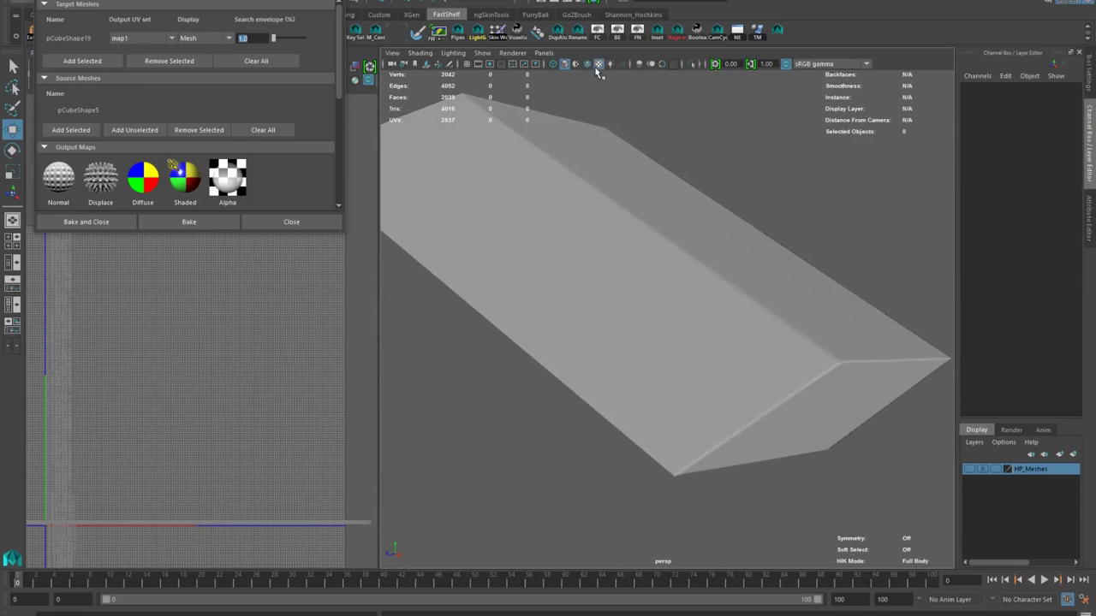
right_click_drag(738, 356, 682, 272, "alt")
Show the HP_Meshes layer and examine the wireframe around the rounded cross column's top bevel
left_click(969, 469)
left_click_drag(666, 379, 643, 356, "alt")
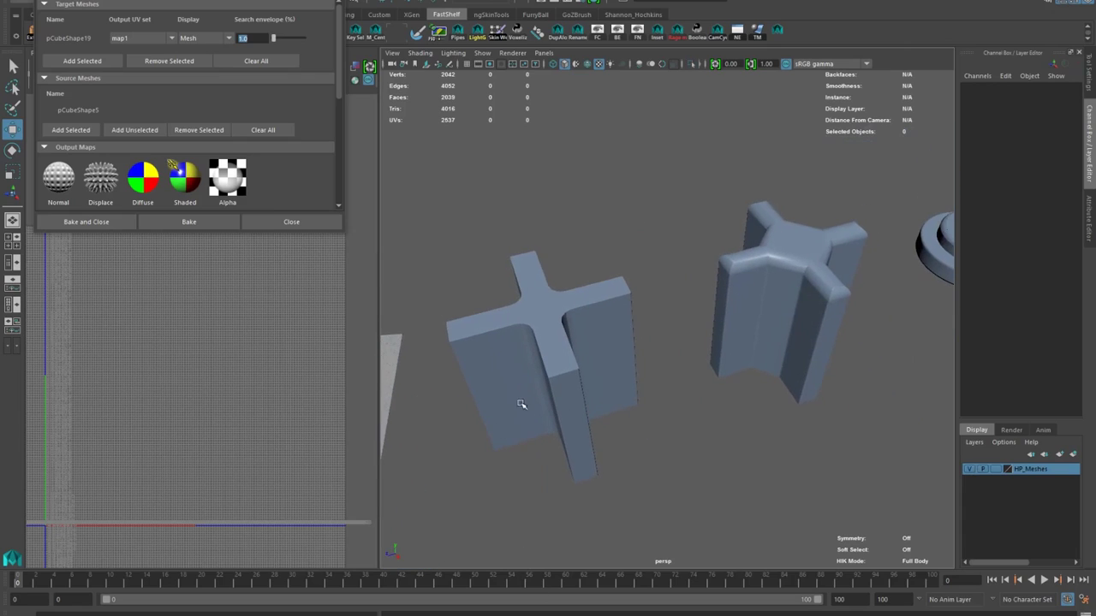
left_click(575, 368)
left_click_drag(572, 374, 677, 360, "alt")
left_click(772, 326)
middle_click_drag(772, 326, 672, 310, "alt")
scroll(661, 267, "up", 5)
left_click_drag(543, 202, 615, 261, "alt")
scroll(619, 257, "up", 5)
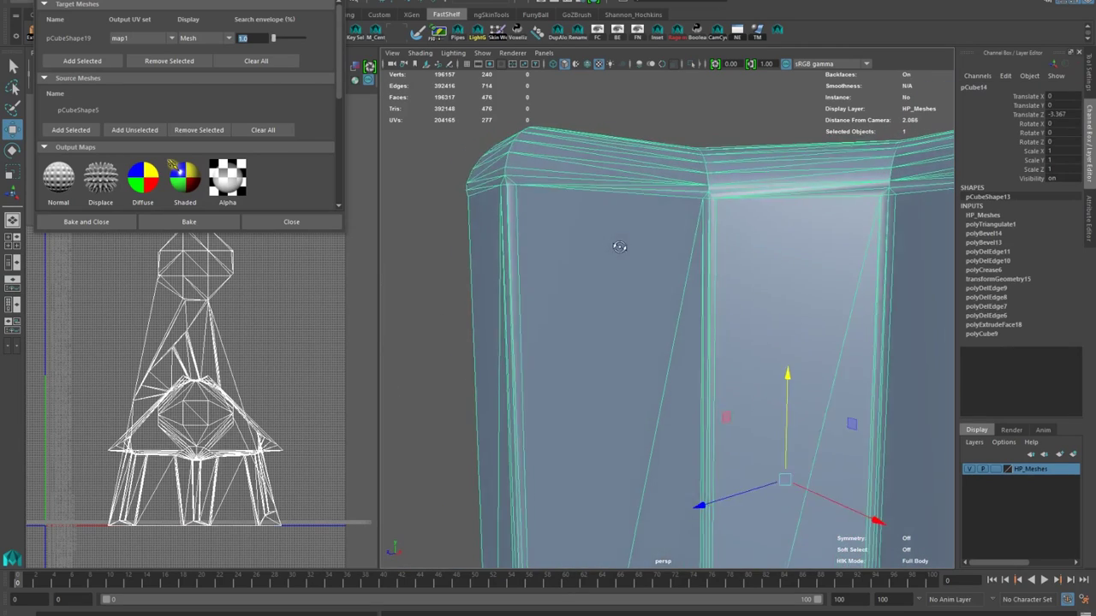
middle_click_drag(621, 247, 585, 303, "alt")
scroll(588, 298, "up", 3)
middle_click_drag(655, 227, 662, 289, "alt")
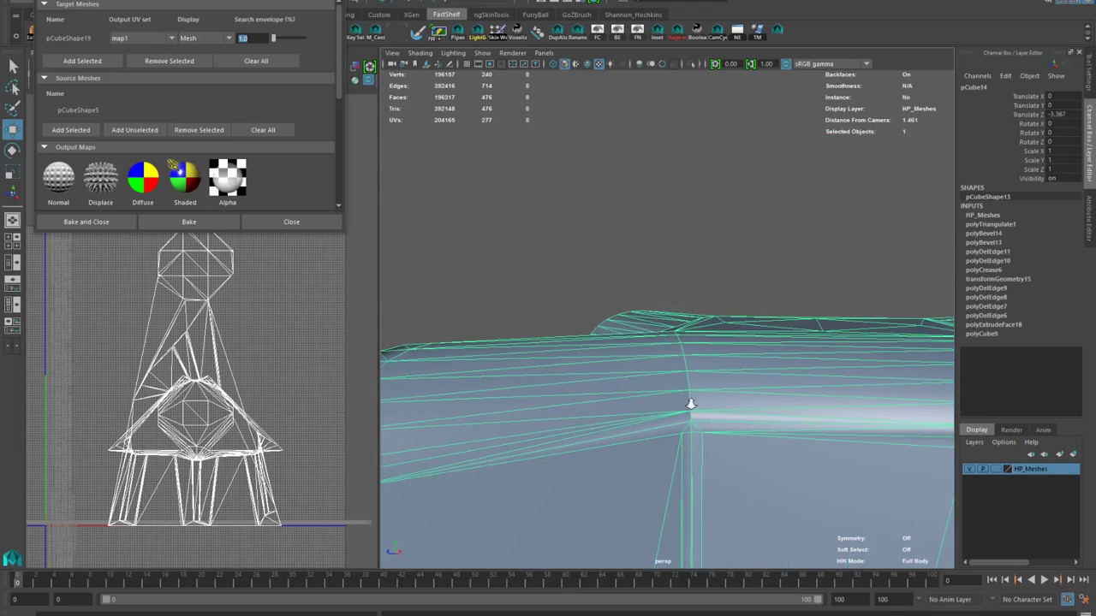
Preview the rounded cross column with smoothing and switch it back to the unsmoothed display
scroll(602, 388, "down", 5)
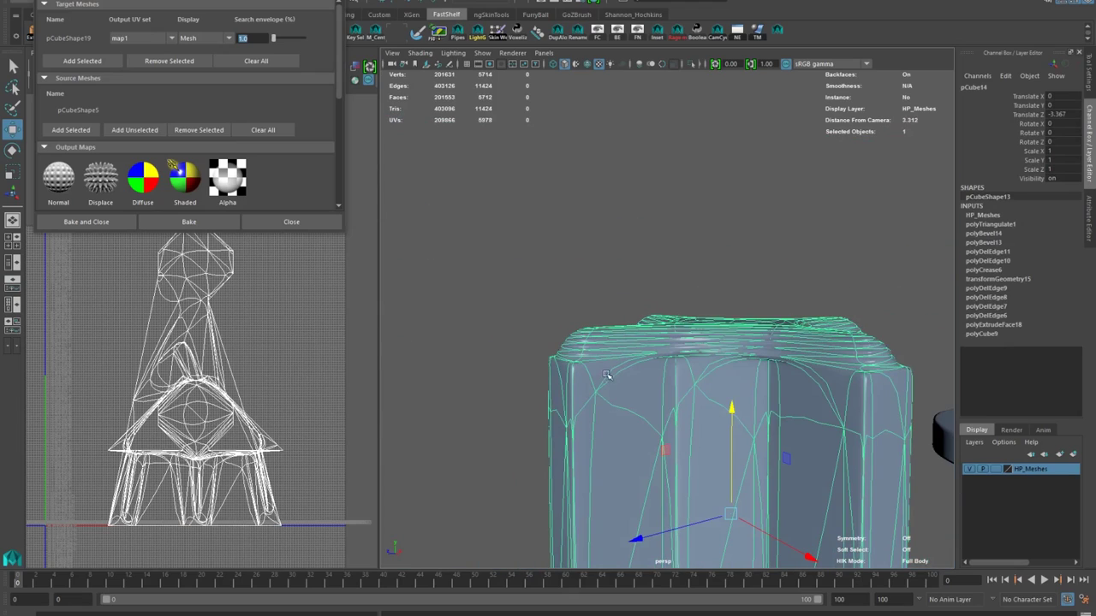
left_click(530, 292)
left_click_drag(574, 368, 630, 421, "alt")
left_click(619, 420)
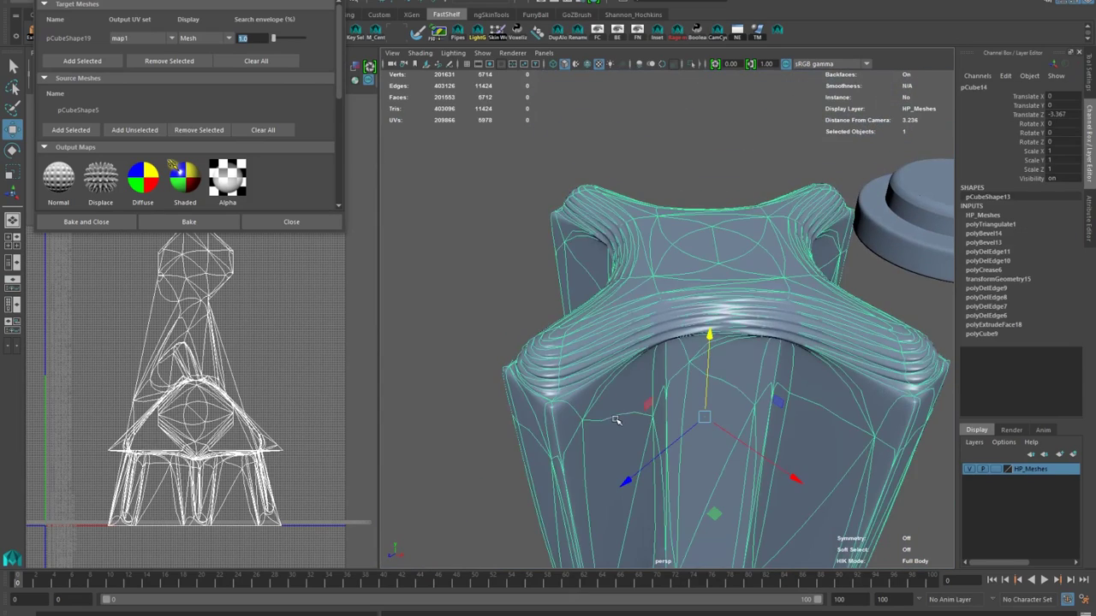
key("1")
Examine the shading where the rounded cross column's top bevel meets its inner wall
scroll(618, 406, "up", 3)
left_click_drag(653, 385, 627, 366, "alt")
right_click_drag(628, 366, 853, 449, "alt")
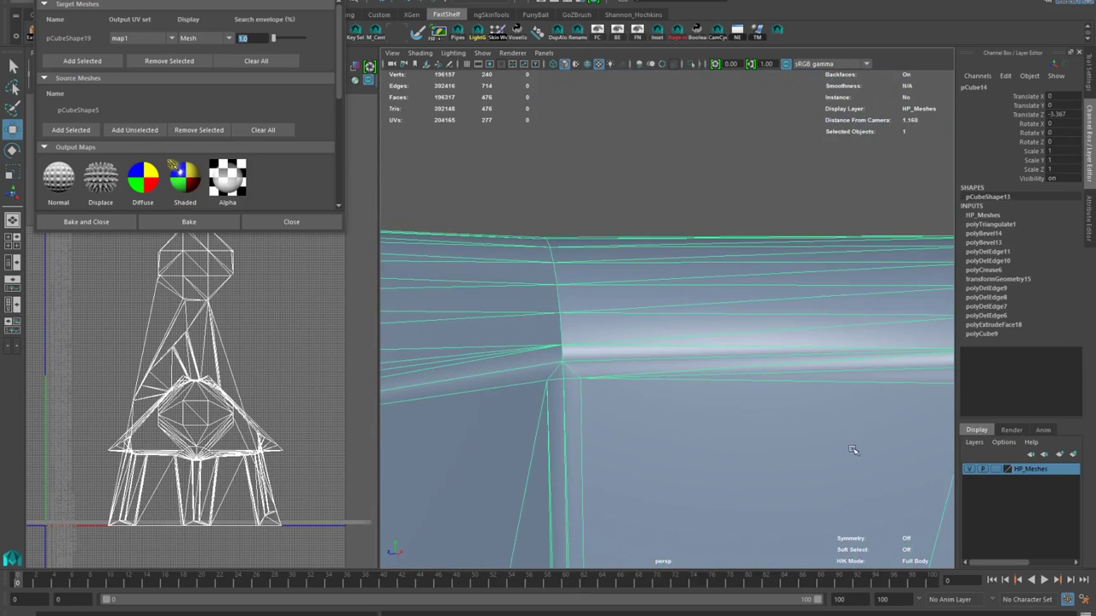
left_click_drag(773, 400, 746, 363, "alt")
scroll(673, 274, "down", 5)
left_click(700, 218)
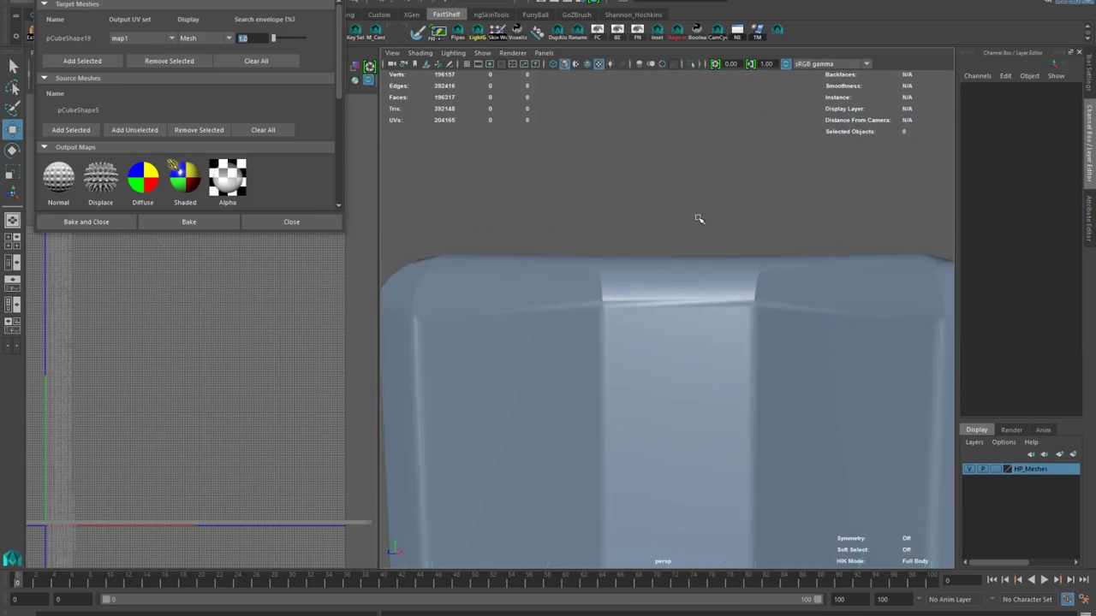
left_click_drag(700, 217, 692, 280, "alt")
left_click_drag(736, 329, 775, 342, "alt")
left_click(776, 343)
scroll(709, 355, "down", 5)
left_click(744, 269)
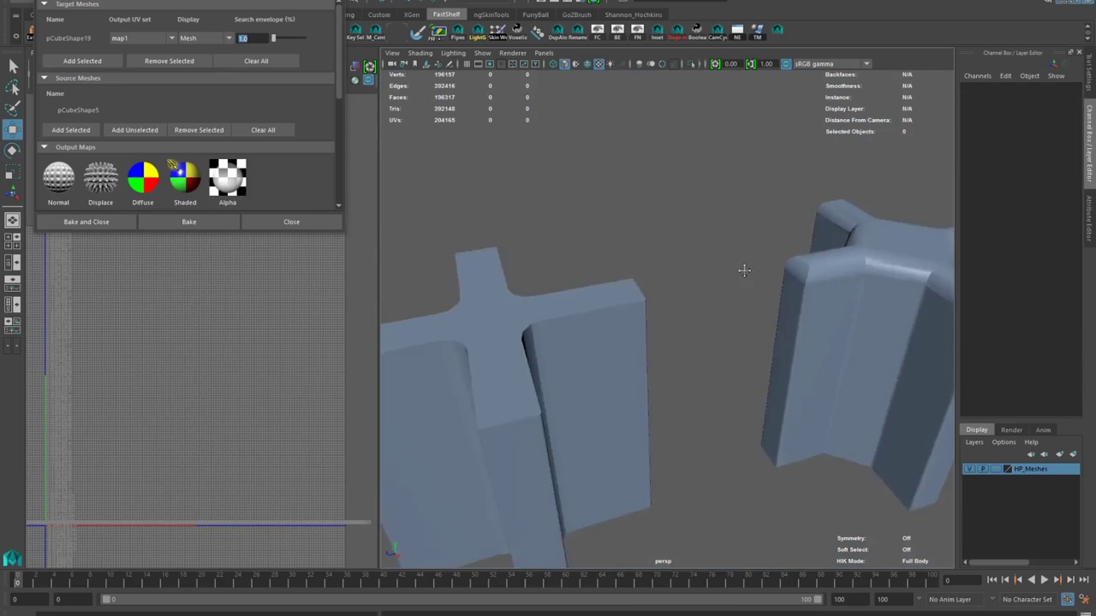
Cut a new edge across the narrow strip beneath the rounded cross column's top bevel with Multi-Cut
left_click_drag(744, 268, 749, 264, "alt")
left_click(748, 264)
right_click_drag(749, 265, 787, 344, "alt")
scroll(788, 344, "down", 1)
right_click(764, 272)
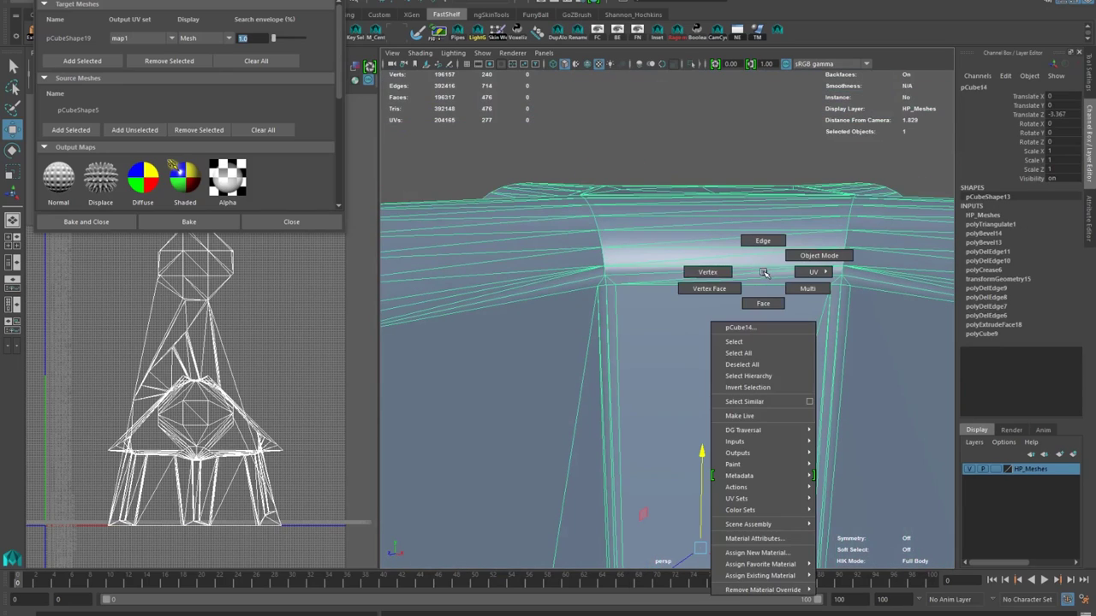
left_click(762, 244)
right_click(764, 272)
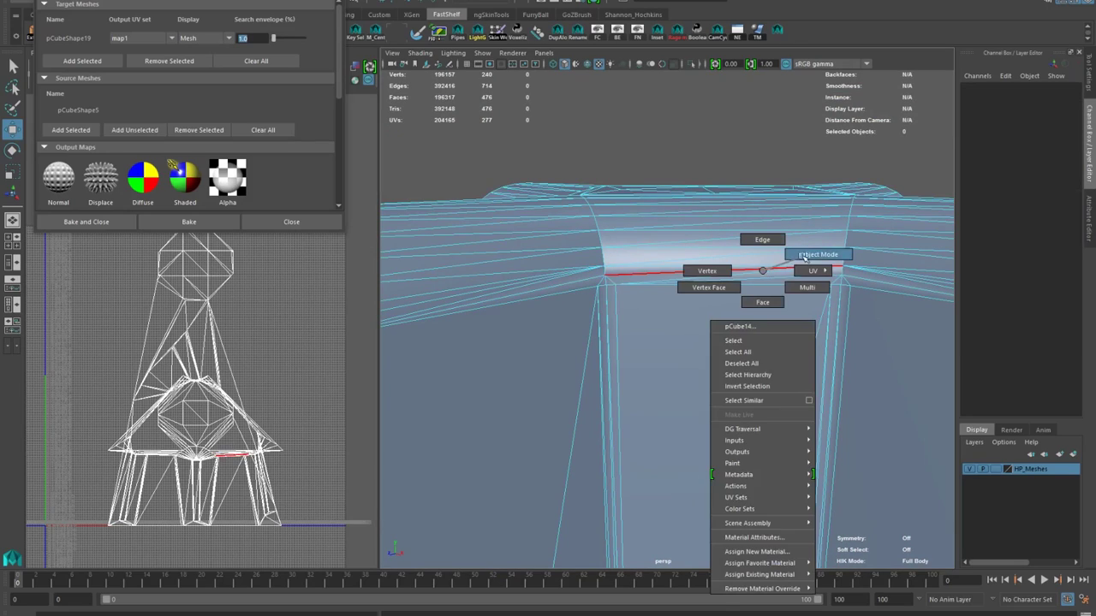
left_click(813, 266)
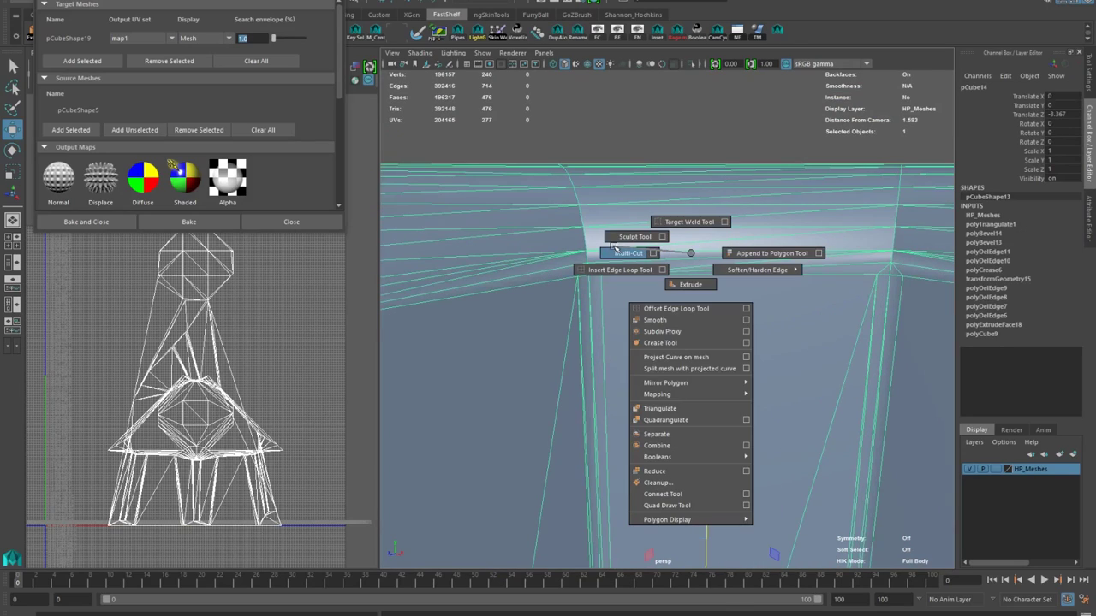
left_click(617, 253)
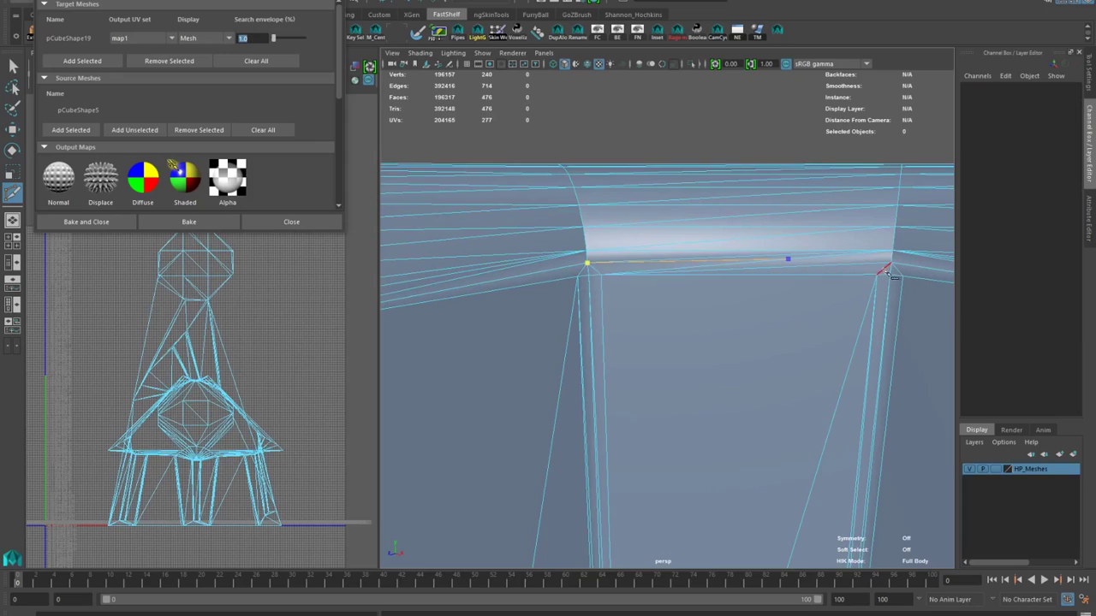
Weld the added cut vertex into the neighbouring corner with Target Weld and return the rounded cross column to object mode
key("w")
right_click(699, 227)
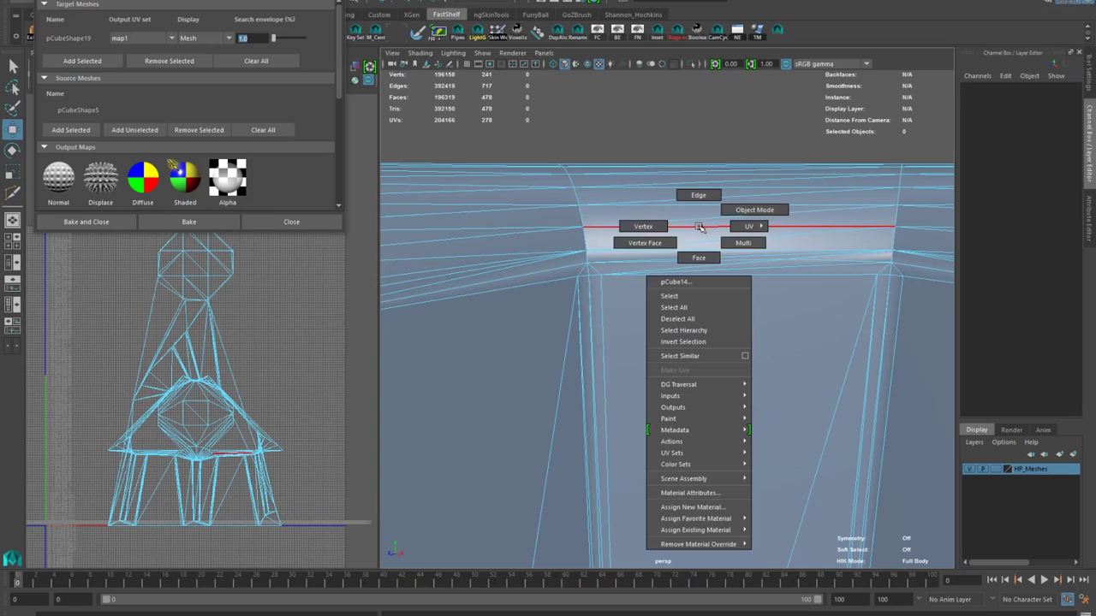
right_click_drag(761, 186, 762, 185)
right_click_drag(725, 211, 725, 177, "shift")
scroll(685, 278, "down", 3)
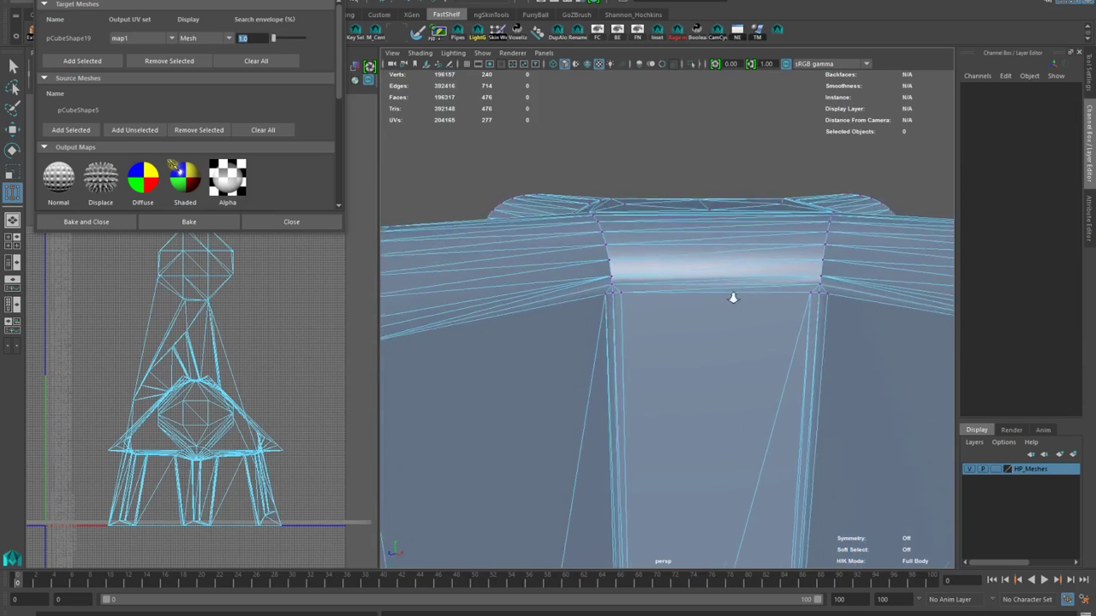
left_click_drag(732, 297, 709, 286, "alt")
scroll(709, 286, "up", 4)
key("w")
left_click(709, 286)
right_click(699, 281, "shift")
key("g")
right_click_drag(604, 217, 692, 159)
left_click_drag(739, 256, 693, 311, "alt")
scroll(693, 311, "down", 4)
right_click_drag(623, 279, 712, 241)
left_click(719, 201)
scroll(636, 318, "down", 8)
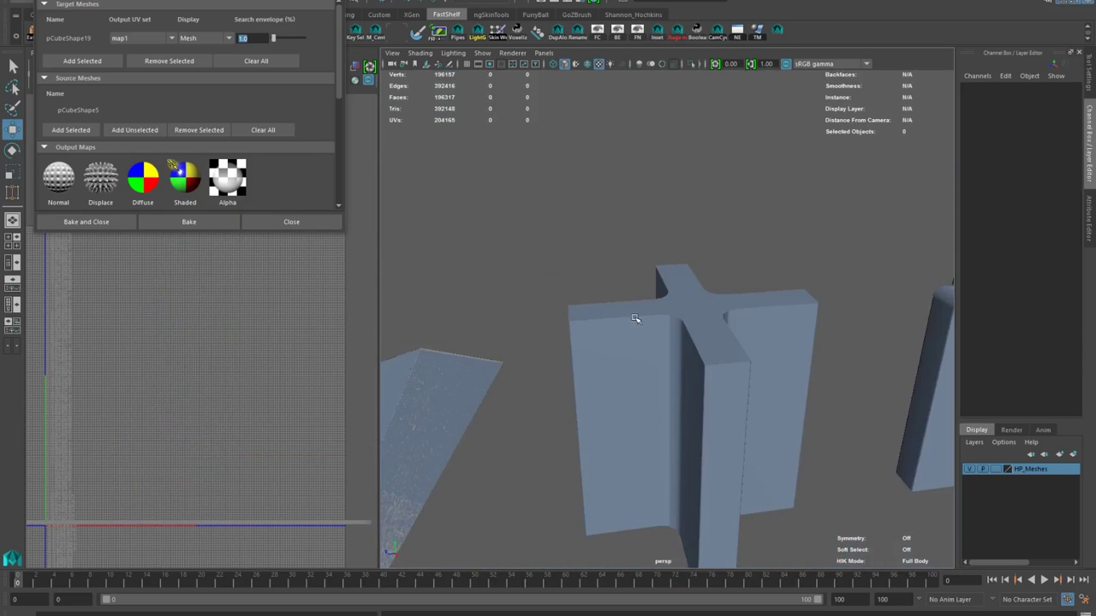
Delete the extra vertical edge loops around the inner corners of the low-poly cross column
left_click(695, 122)
middle_click_drag(697, 108, 597, 276, "alt")
scroll(597, 277, "up", 5)
right_click_drag(591, 276, 590, 246)
double_click(531, 218)
double_click(531, 309, "shift")
key("ctrl+Delete")
left_click_drag(531, 310, 606, 369, "alt")
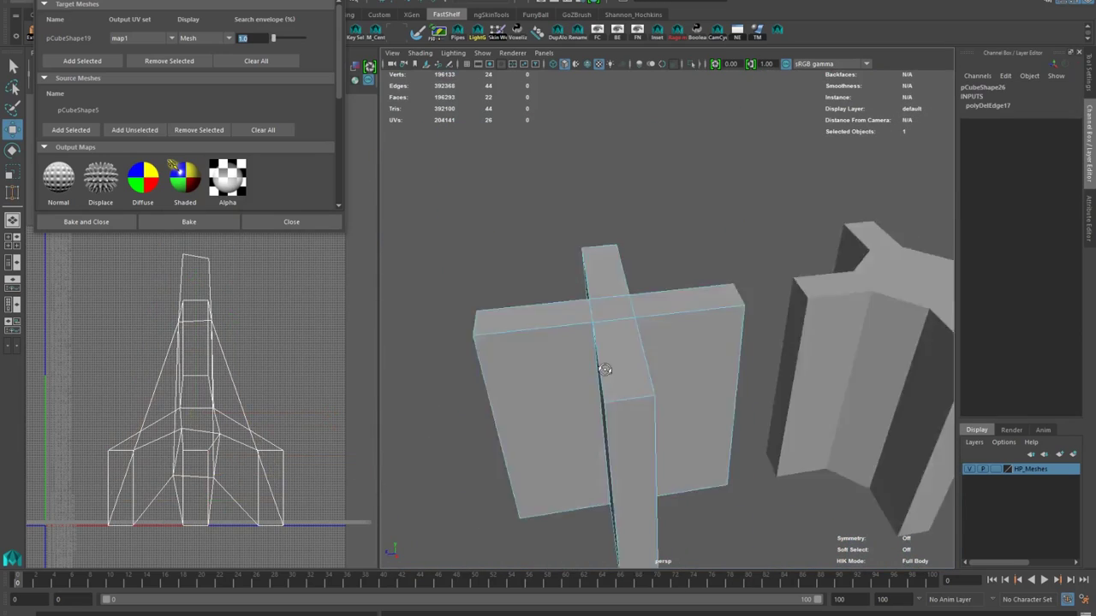
Bevel the vertical inner-corner edges of the low-poly cross column
scroll(606, 369, "down", 3)
middle_click_drag(606, 369, 810, 342, "alt")
scroll(810, 343, "up", 5)
scroll(608, 254, "down", 5)
middle_click_drag(608, 254, 707, 351, "alt")
right_click_drag(640, 174, 661, 130)
scroll(690, 144, "down", 5)
left_click(690, 204)
left_click_drag(689, 203, 663, 334, "alt")
scroll(664, 334, "up", 5)
right_click_drag(663, 334, 721, 333, "shift")
left_click_drag(721, 333, 771, 330, "alt")
Set the low-poly cross column's Translate Y to 0 and align it with the high-poly cross column at Translate Z 3.414
right_click_drag(716, 317, 765, 278)
left_click(1062, 105)
scroll(514, 146, "down", 8)
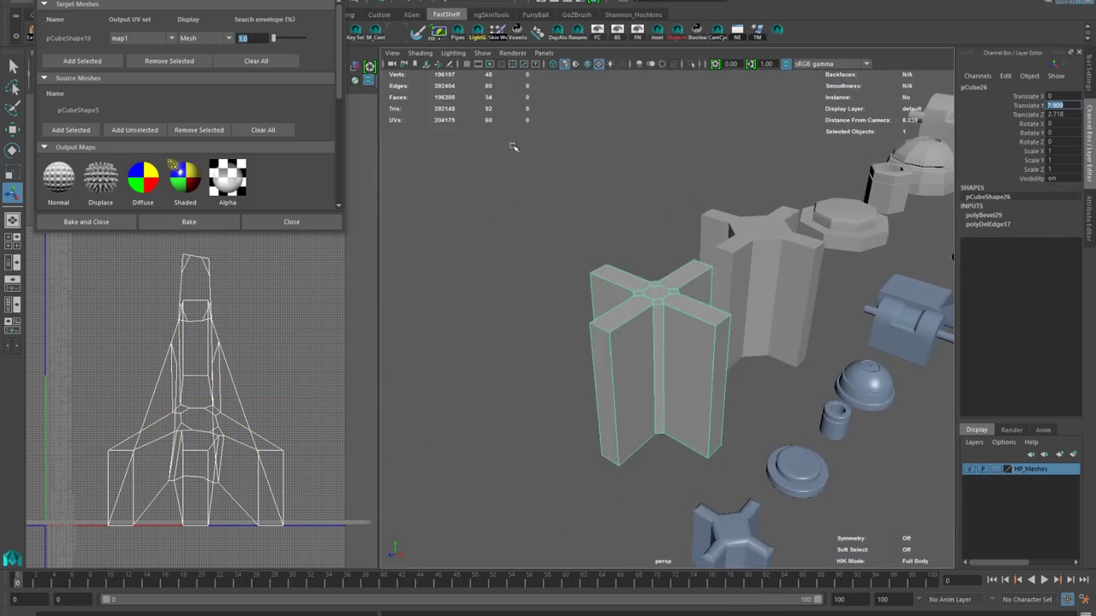
type("0")
key("Return")
type("f")
scroll(549, 450, "up", 3)
key("w")
key("f")
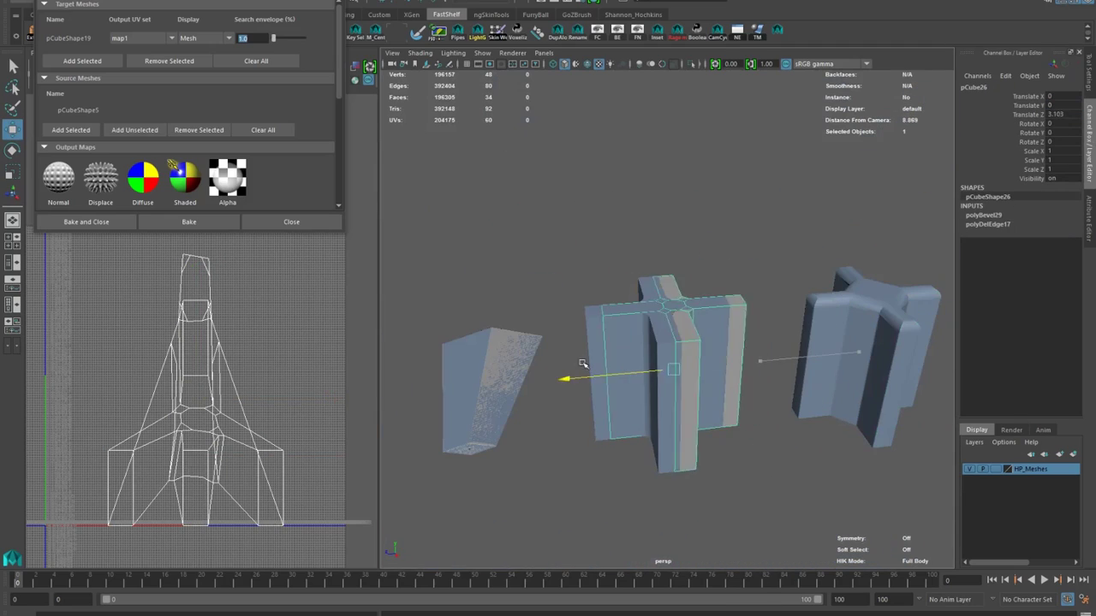
left_click_drag(640, 371, 609, 294, "alt")
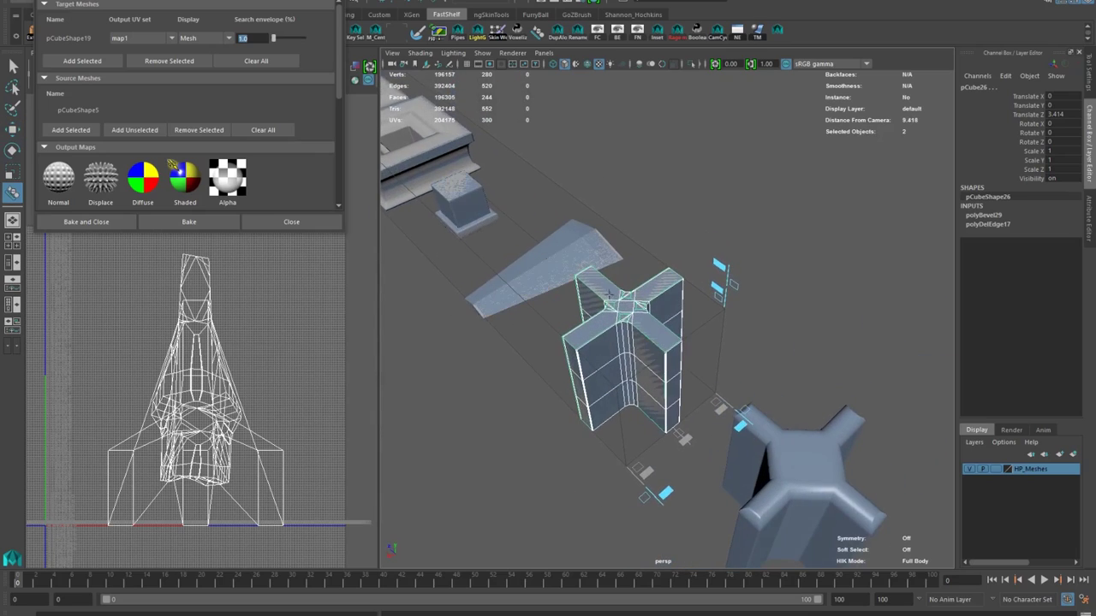
left_click_drag(682, 409, 741, 409, "alt")
Examine how the low-poly cross column fits the high-poly version around the inner corners
middle_click_drag(445, 330, 544, 259, "alt")
scroll(658, 283, "down", 6)
scroll(543, 259, "up", 2)
scroll(544, 259, "up", 2)
key("w")
left_click(554, 207)
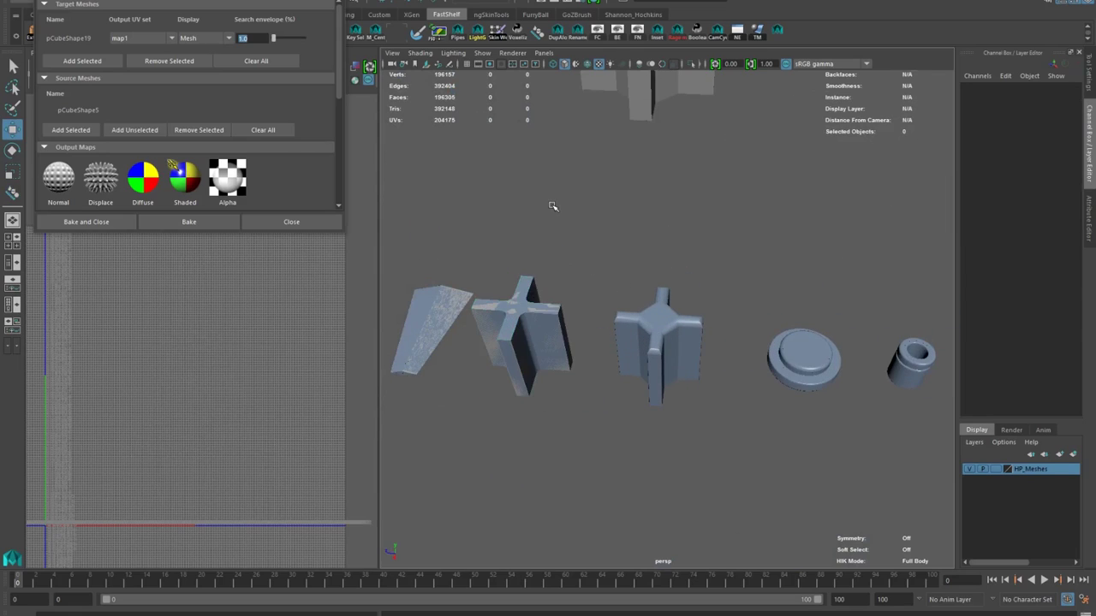
middle_click_drag(573, 218, 725, 235, "alt")
scroll(637, 290, "up", 6)
left_click_drag(636, 289, 651, 310, "alt")
left_click(652, 401)
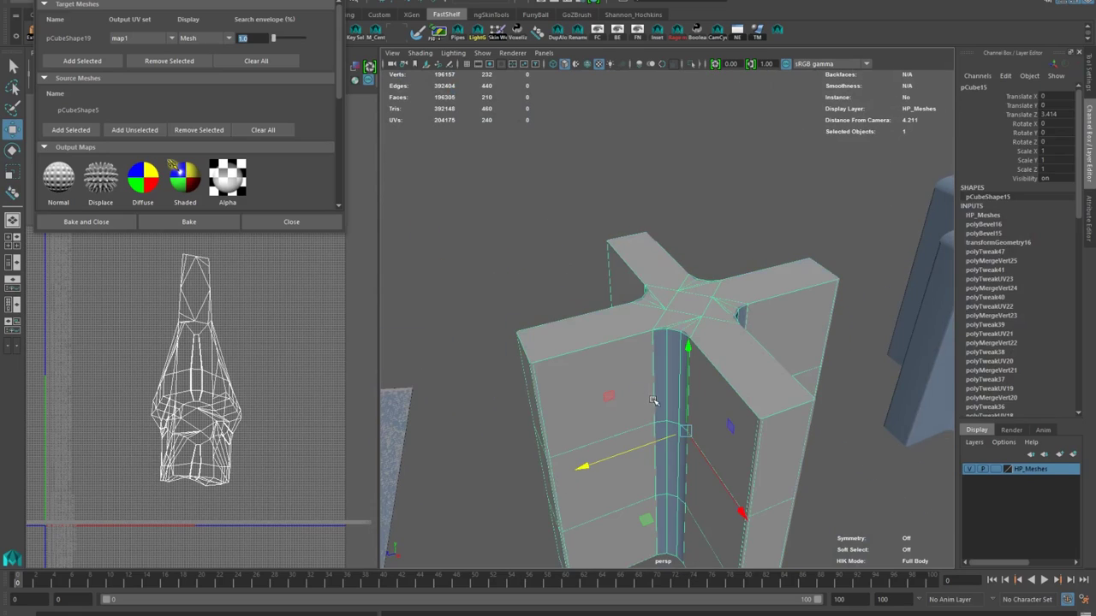
middle_click_drag(707, 399, 706, 374, "alt")
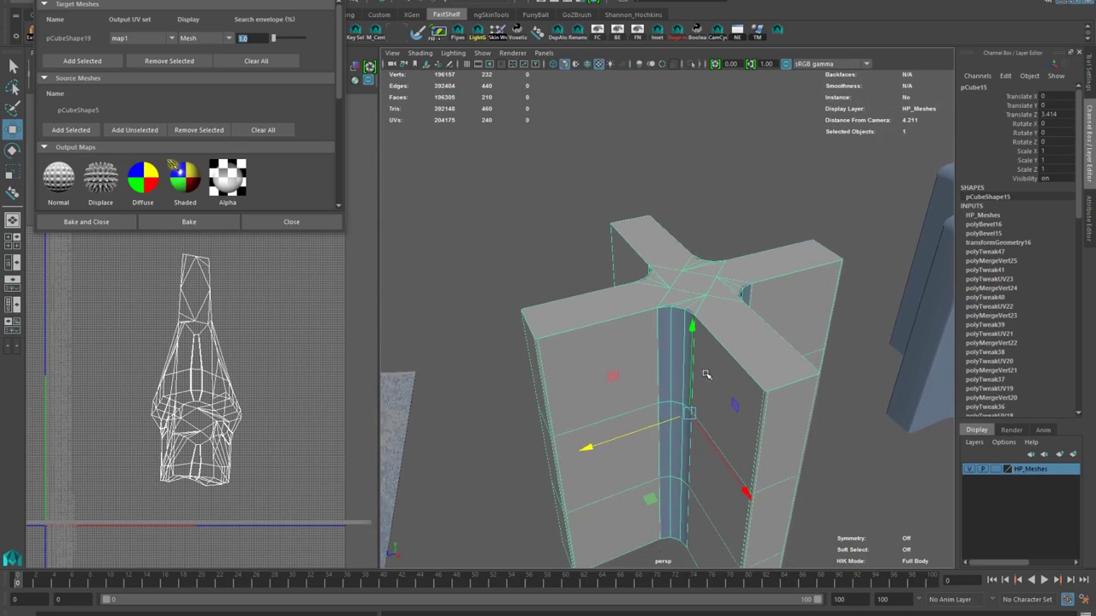
Set the low-poly cross column's bevel fraction to 0.95 to match the high-poly inner corners
left_click(970, 470)
left_click(969, 470)
scroll(691, 324, "up", 2)
left_click(690, 323)
scroll(690, 324, "down", 1)
left_click(985, 216)
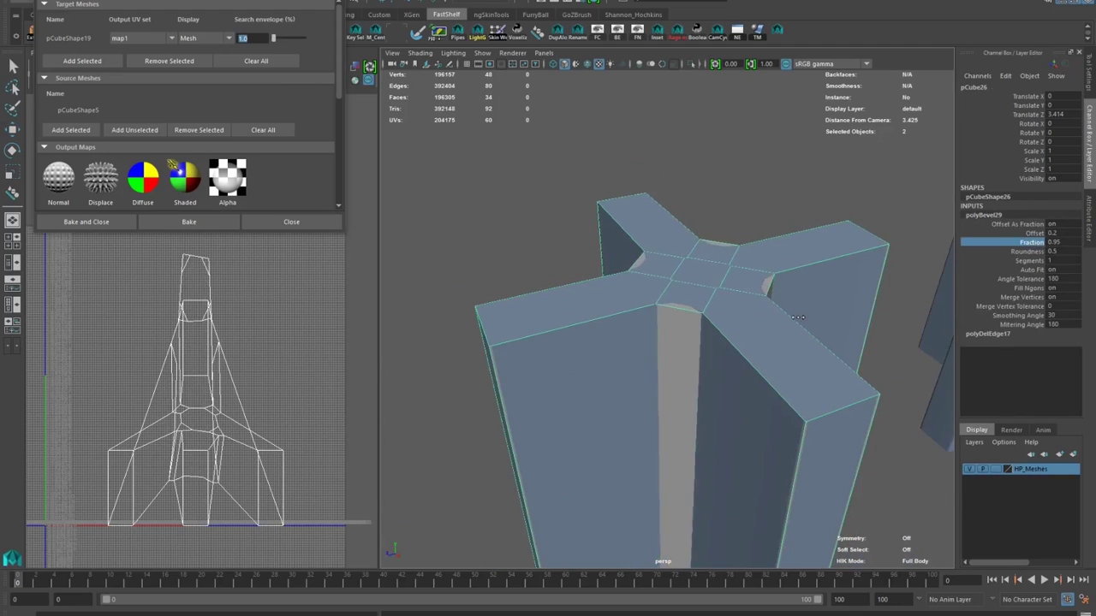
Merge the centre of the low-poly cross column's top cap to one vertex and cut edges from it to the surrounding corners
left_click_drag(798, 318, 743, 274, "alt")
key("F11")
left_click(695, 358)
key("w")
key("g")
key("F8")
left_click(749, 276)
left_click(690, 274)
key("ctrl+shift+x")
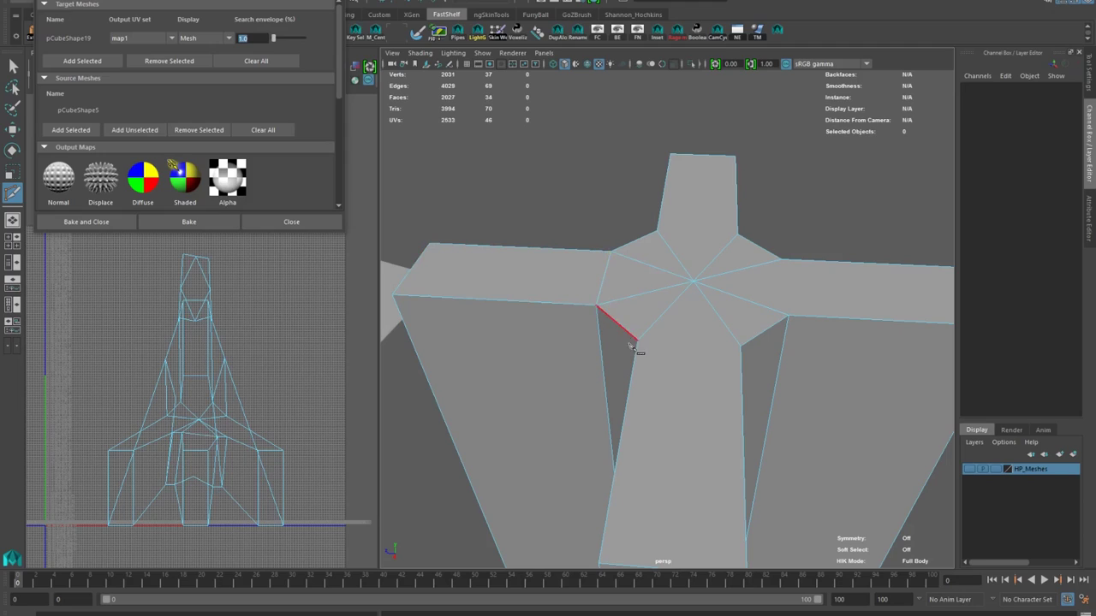
Cut edges across the low-poly cross column's bottom cap and merge its centre to a single vertex
left_click_drag(788, 316, 659, 367, "alt")
left_click(659, 367)
left_click(861, 374)
left_click_drag(862, 374, 710, 239, "alt")
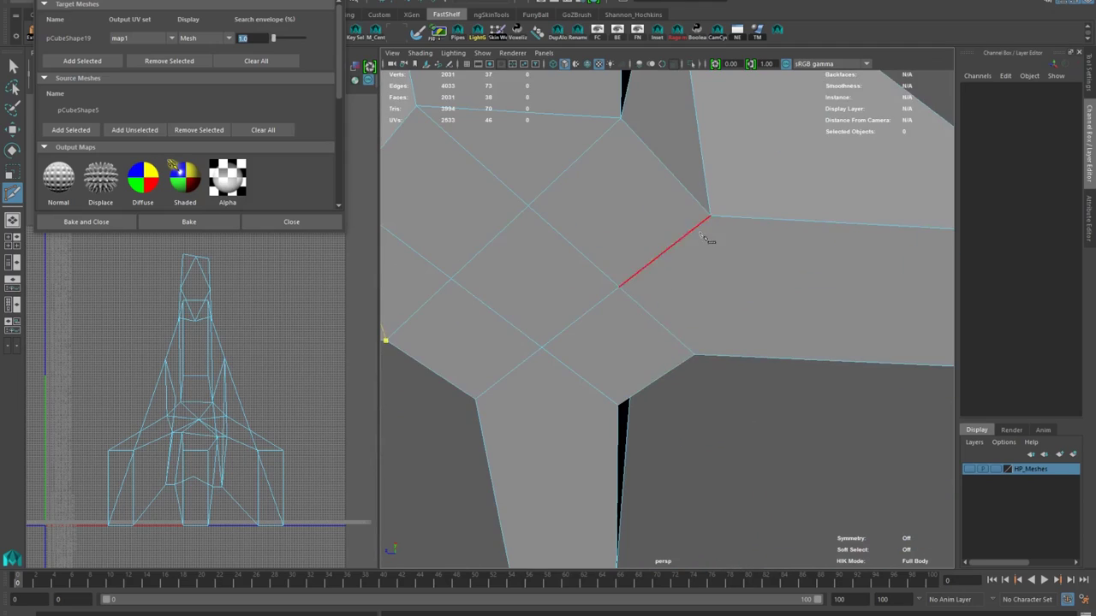
right_click(710, 238)
right_click(658, 293)
key("w")
key("F11")
left_click(607, 299)
key("F8")
left_click_drag(622, 283, 700, 162, "alt")
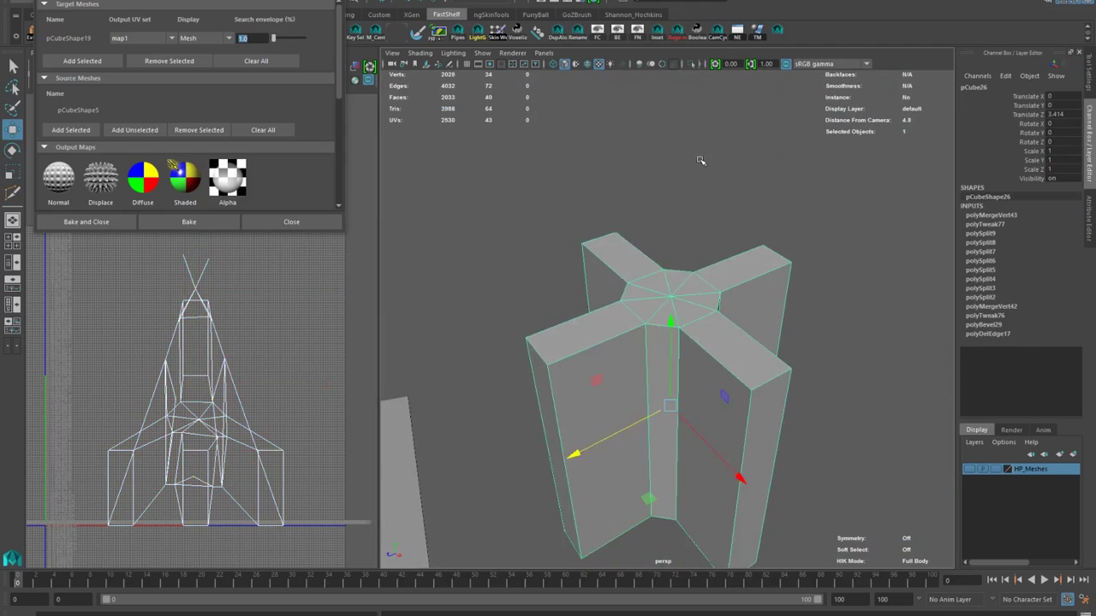
Show the HP_Meshes layer and apply an automatic UV projection to the low-poly cross column
left_click(969, 469)
left_click_drag(702, 295, 613, 335, "alt")
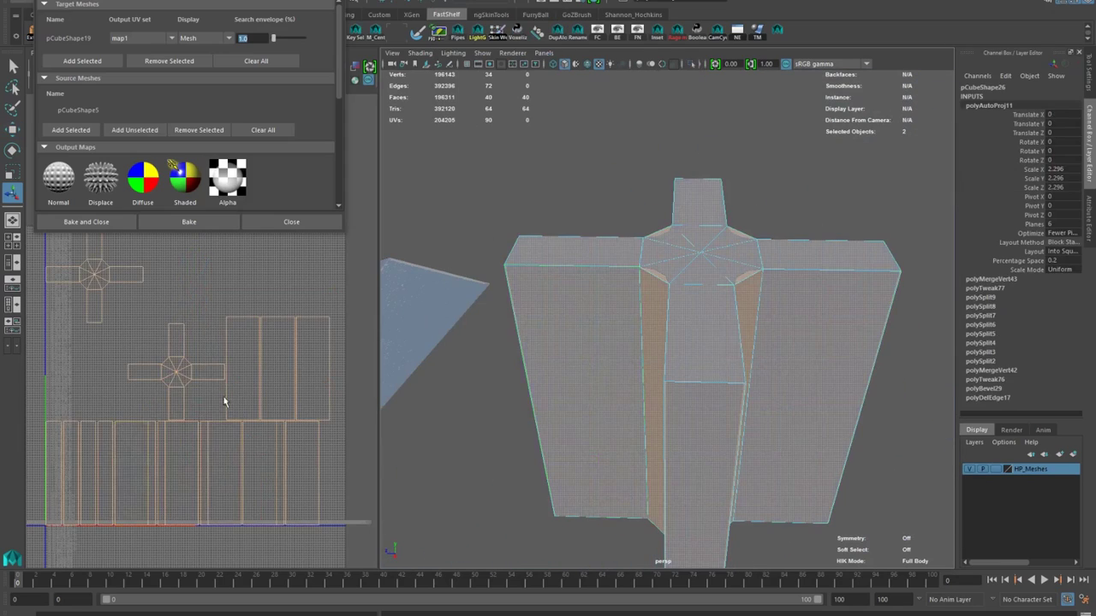
scroll(225, 399, "down", 3)
right_click_drag(262, 330, 244, 395, "shift")
scroll(738, 307, "up", 3)
left_click_drag(739, 307, 702, 342, "alt")
scroll(599, 343, "up", 3)
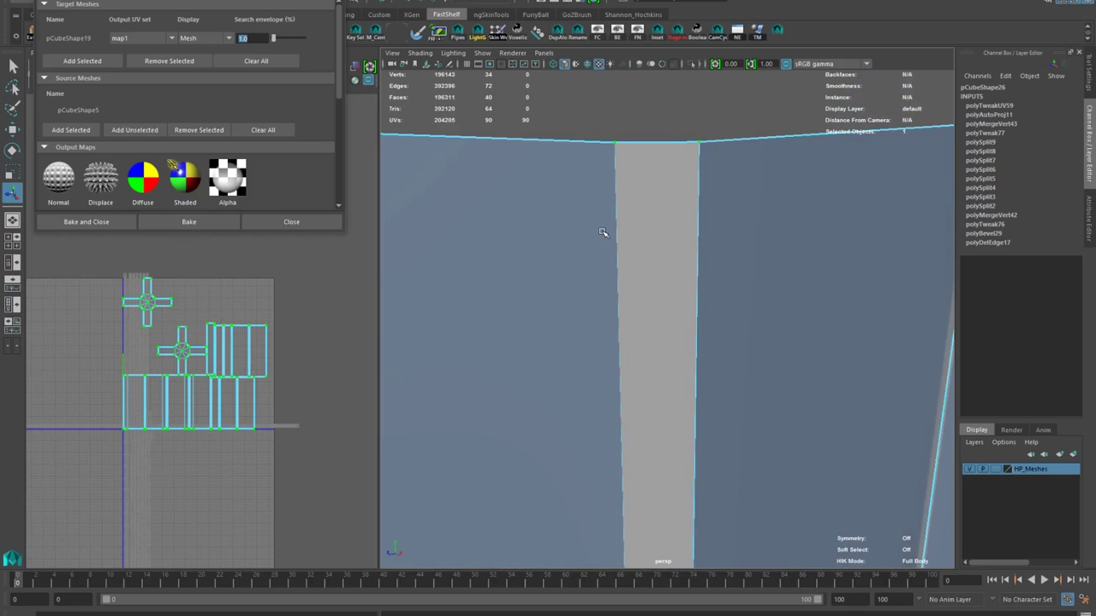
Soften all vertical edges of the low-poly cross column
scroll(626, 237, "down", 3)
left_click_drag(657, 269, 647, 278, "alt")
right_click_drag(646, 276, 646, 246)
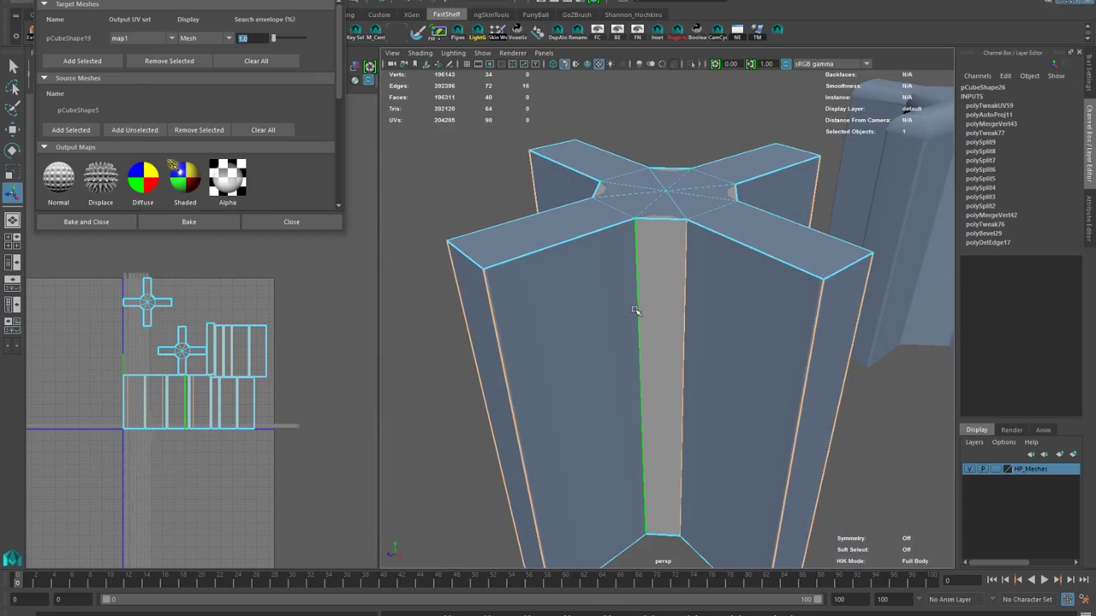
right_click_drag(613, 312, 673, 319, "shift")
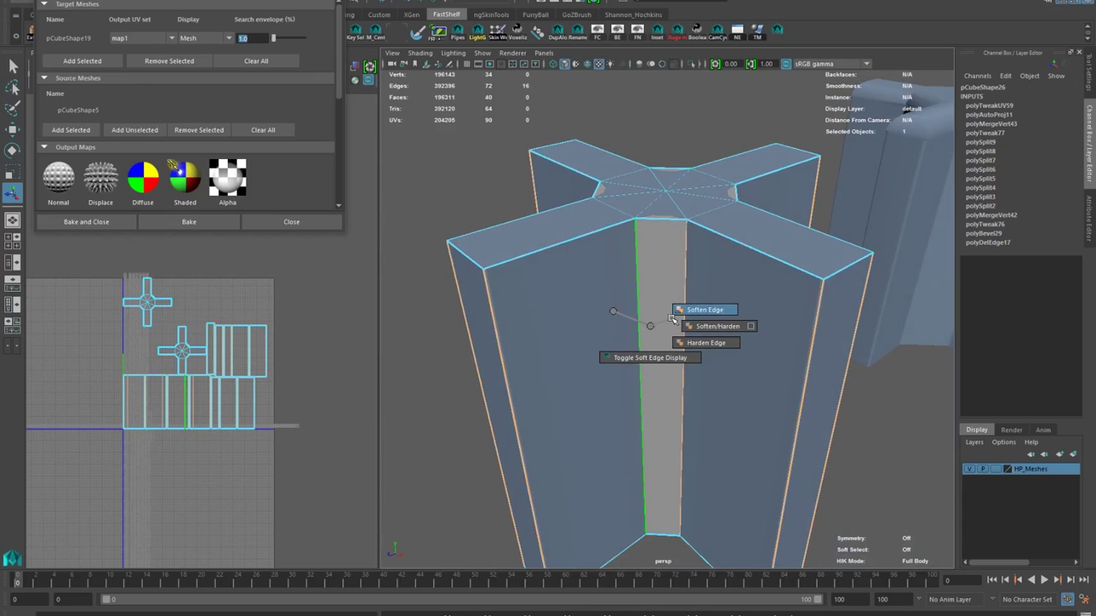
left_click_drag(682, 316, 694, 304, "alt")
left_click_drag(695, 304, 673, 325, "alt")
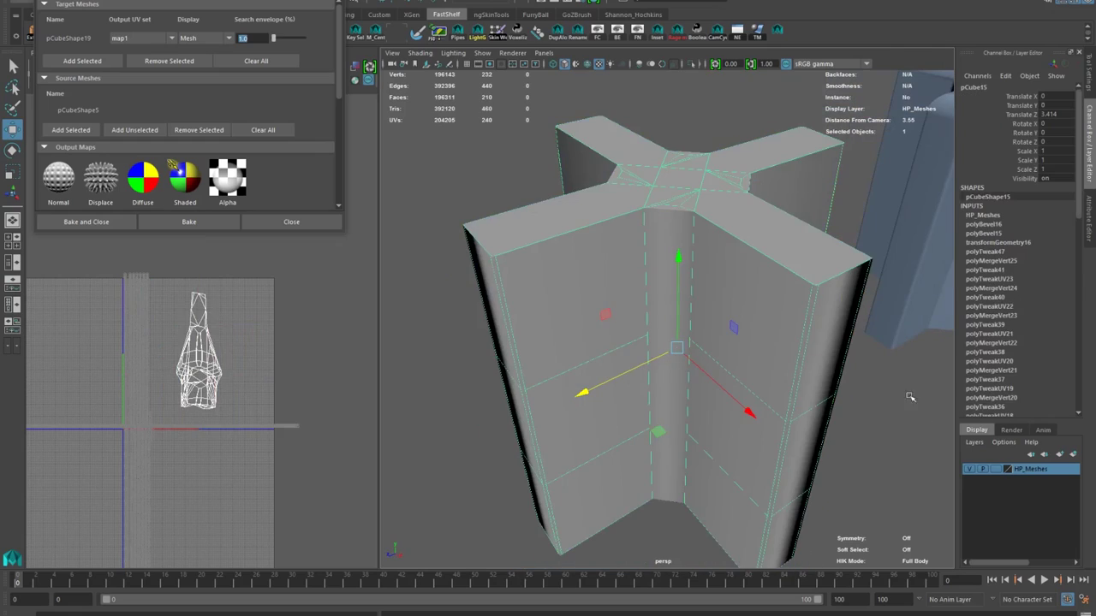
key("ctrl+z")
key("ctrl+z")
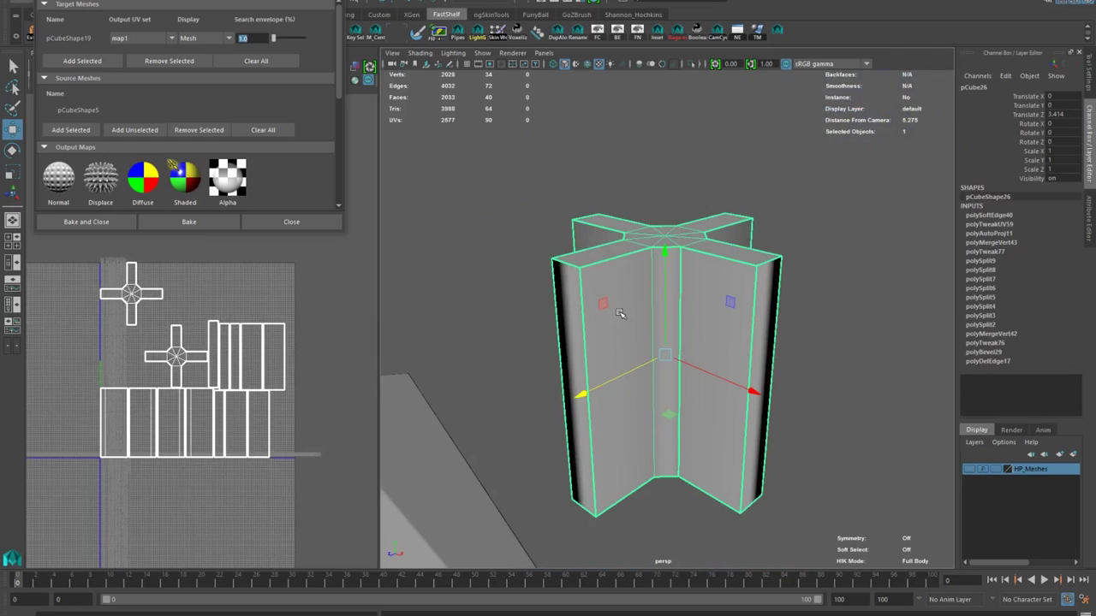
Move and sew the UVs of the low-poly cross column's vertical edges so its side walls form one strip
right_click_drag(620, 313, 615, 285)
double_click(673, 299)
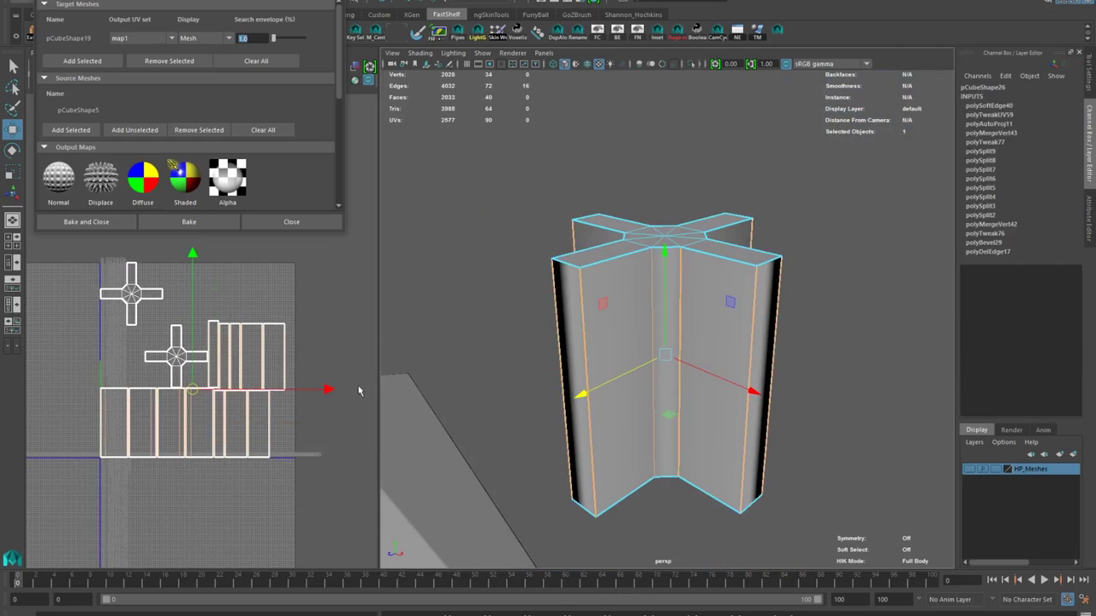
scroll(642, 316, "up", 3)
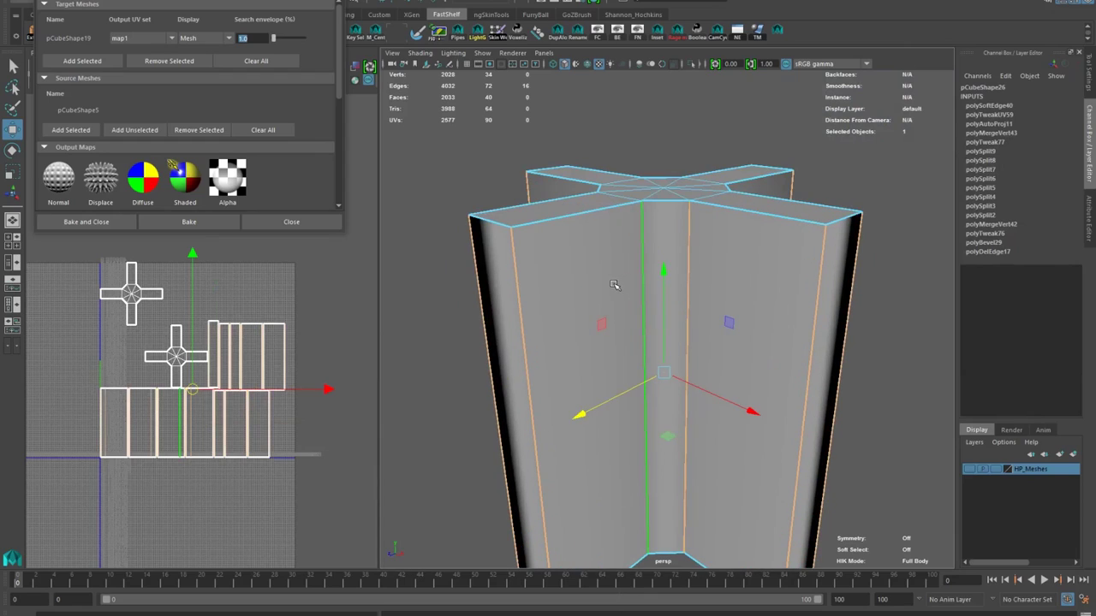
scroll(442, 322, "down", 2)
right_click_drag(257, 368, 214, 368, "shift")
Unfold and optimize the low-poly cross column's UV shells and lay out the side strip next to the two caps
right_click_drag(248, 360, 292, 359)
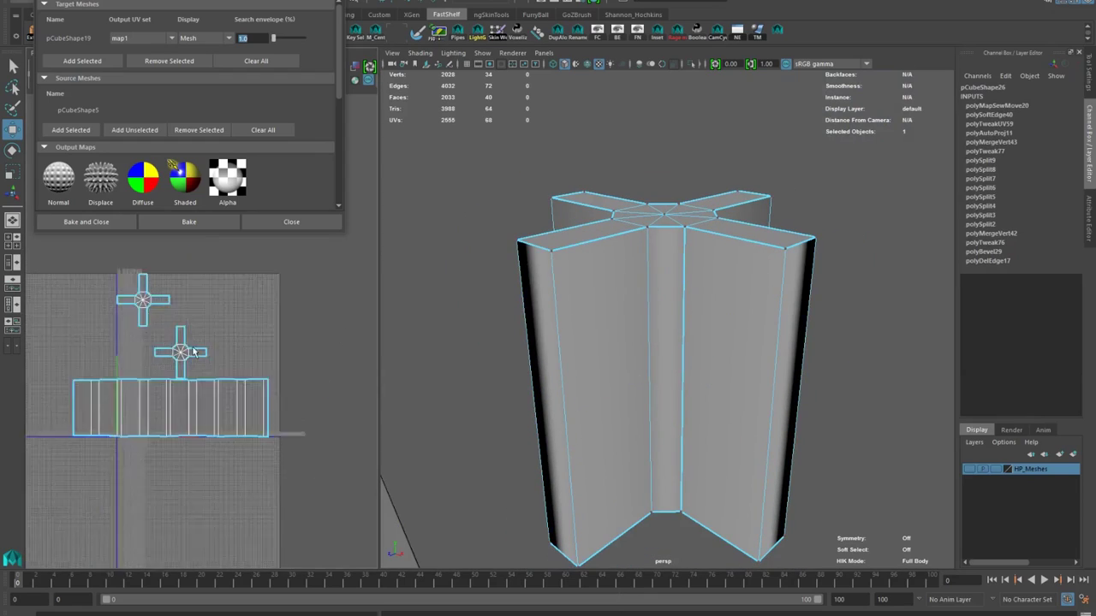
left_click_drag(60, 257, 300, 466)
right_click_drag(214, 368, 154, 368, "shift")
scroll(171, 343, "up", 3)
middle_click_drag(286, 396, 270, 321, "alt")
right_click_drag(265, 368, 214, 369, "shift")
Reapply the soft and hard edges on the low-poly cross column and load it as the target mesh
left_click_drag(693, 248, 591, 236, "alt")
right_click_drag(657, 330, 681, 308)
left_click_drag(643, 274, 684, 277, "alt")
left_click_drag(703, 341, 671, 350, "alt")
left_click(778, 31)
Show the HP_Meshes layer and isolate the high-poly cross column
left_click(969, 470)
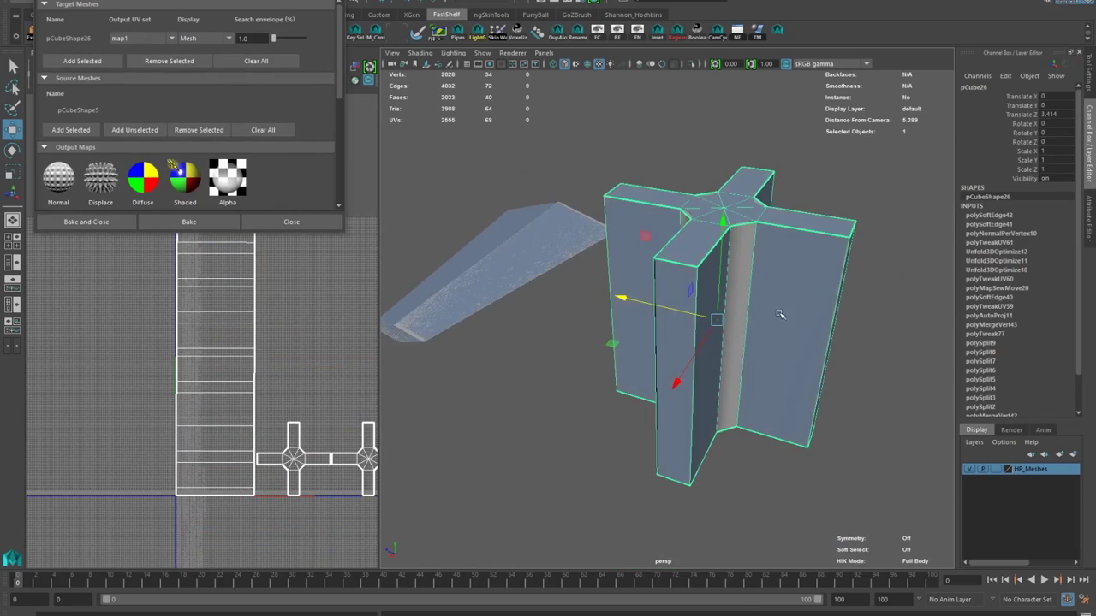
left_click(781, 313)
left_click(692, 64)
left_click_drag(651, 249, 599, 257, "alt")
right_click_drag(600, 257, 653, 283, "alt")
left_click(653, 284)
left_click_drag(654, 284, 676, 279, "alt")
left_click(675, 276)
scroll(705, 276, "down", 2)
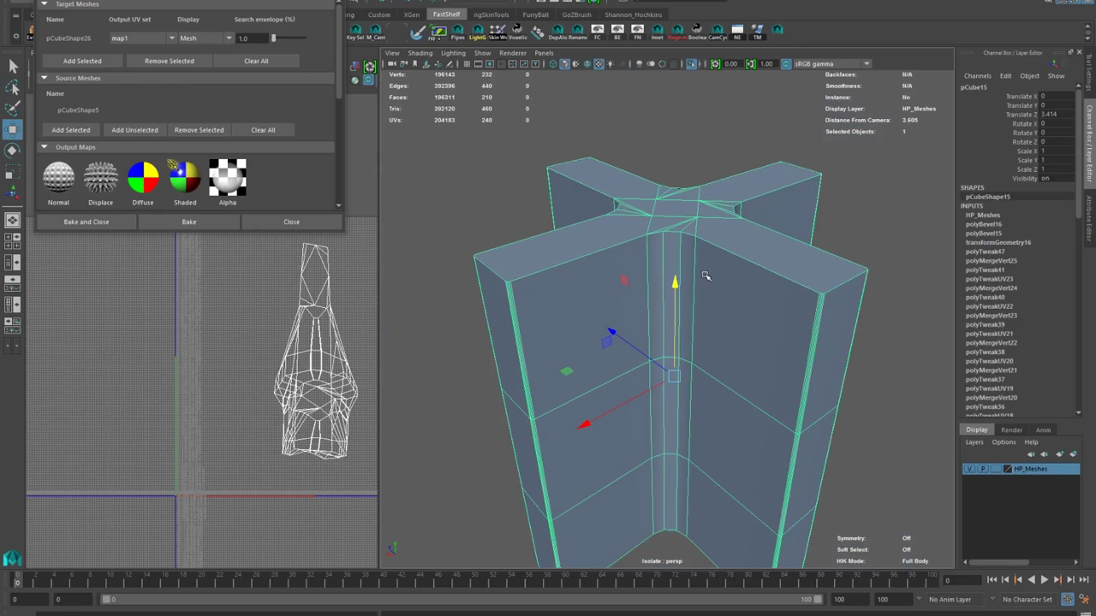
Soften the vertical edges of the high-poly cross column's inner corners and outer bevels
right_click_drag(689, 269, 685, 263)
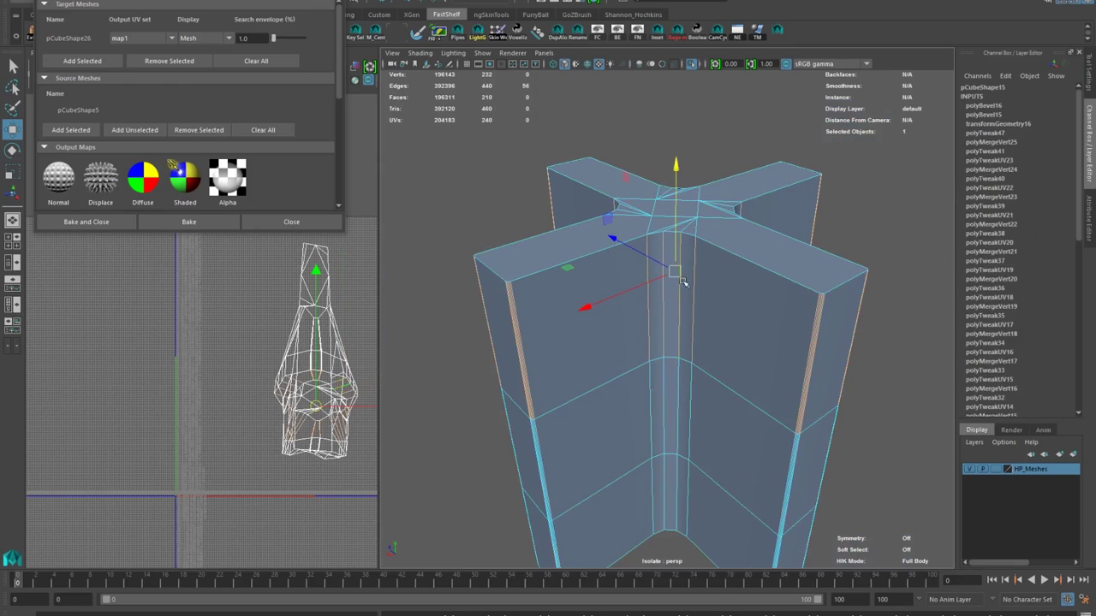
right_click_drag(742, 465, 790, 448, "shift")
left_click(694, 134)
left_click_drag(695, 133, 655, 213, "alt")
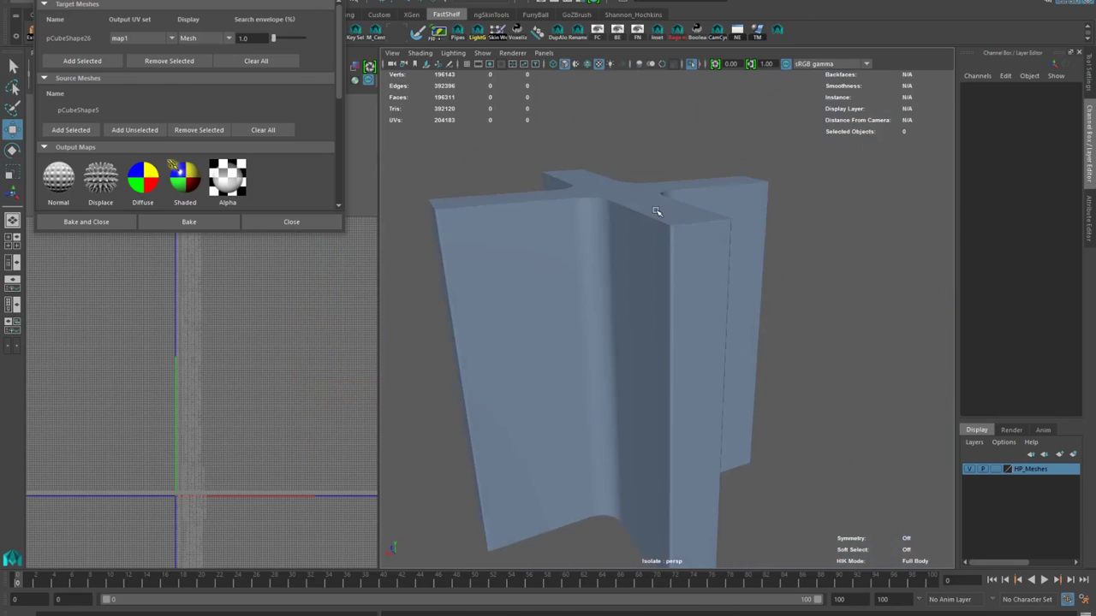
Leave isolation and make the high-poly cross column the only source mesh for the transfer
left_click(657, 215)
key("ctrl+1")
scroll(656, 257, "down", 5)
left_click_drag(660, 325, 782, 368, "alt")
middle_click_drag(607, 349, 708, 377, "alt")
scroll(708, 377, "up", 4)
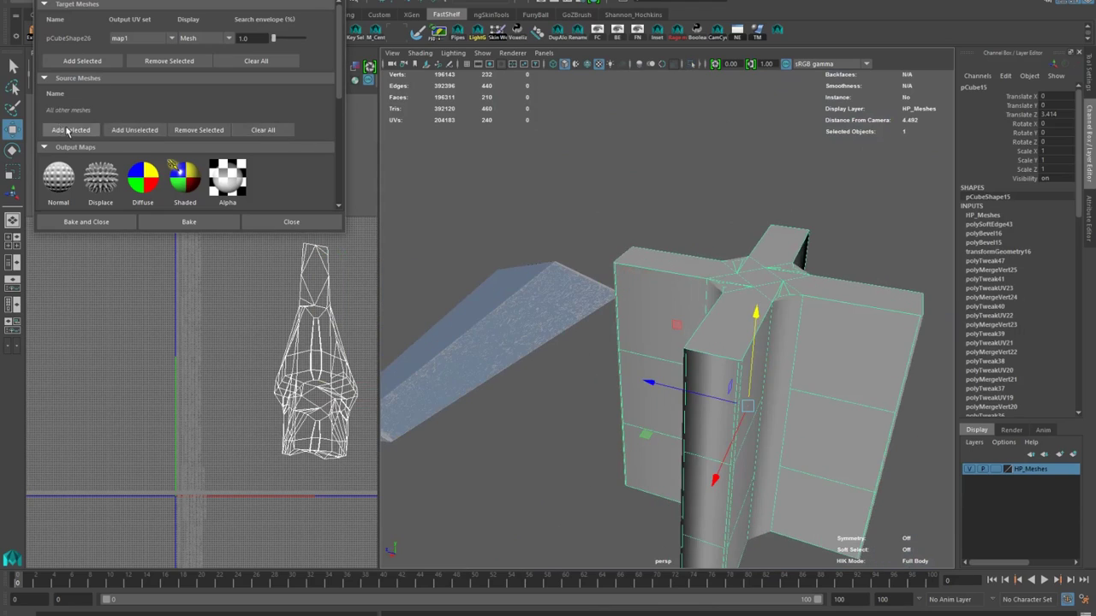
left_click(68, 131)
Rename the output normal map to Normal_06.png and bake the cross column's normals
scroll(163, 139, "down", 3)
left_click(261, 135)
key("BackSpace")
type("6")
scroll(656, 269, "down", 10)
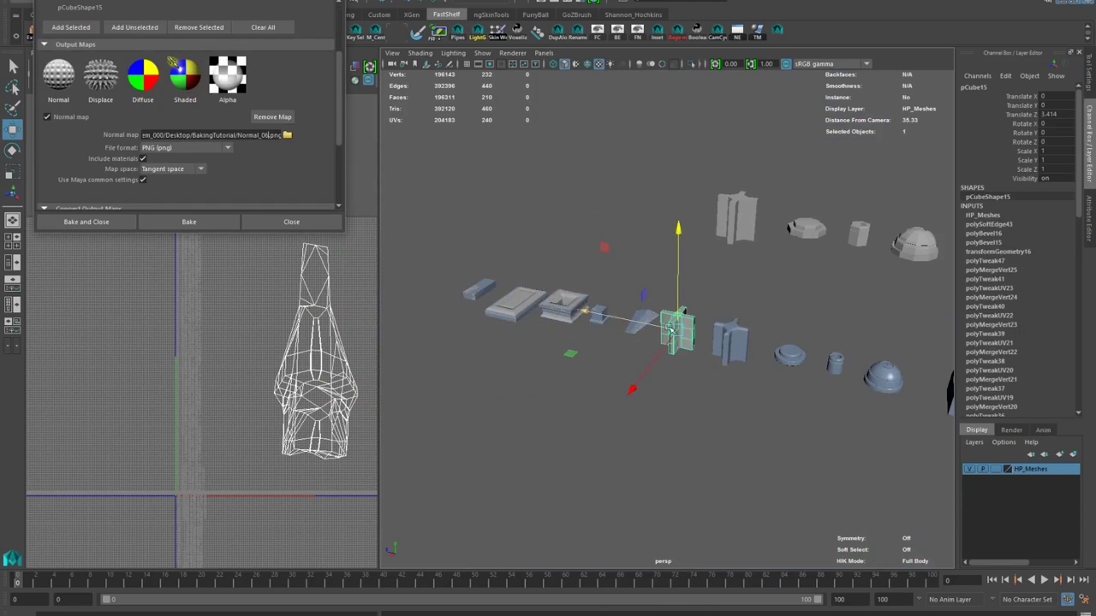
scroll(670, 329, "up", 10)
scroll(186, 171, "down", 4)
left_click(186, 200)
left_click(179, 221)
scroll(197, 148, "up", 7)
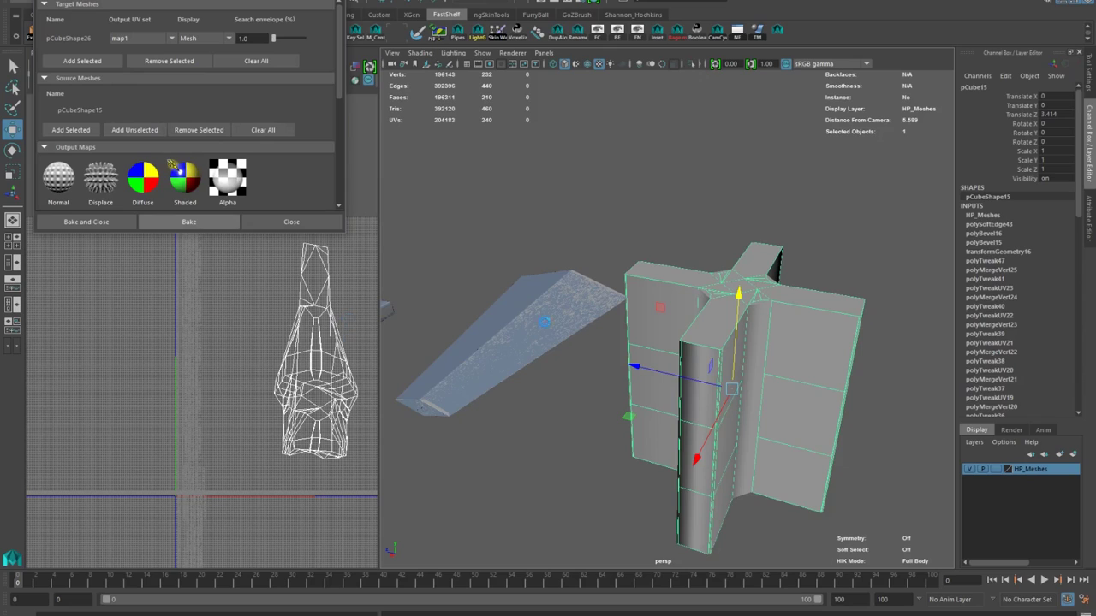
Hide the HP_Meshes layer and examine the baked normals along the low-poly cross column's edges
left_click(969, 469)
left_click_drag(600, 411, 660, 386, "alt")
middle_click_drag(660, 387, 613, 323, "alt")
right_click_drag(613, 322, 710, 411, "alt")
left_click_drag(710, 411, 723, 344, "alt")
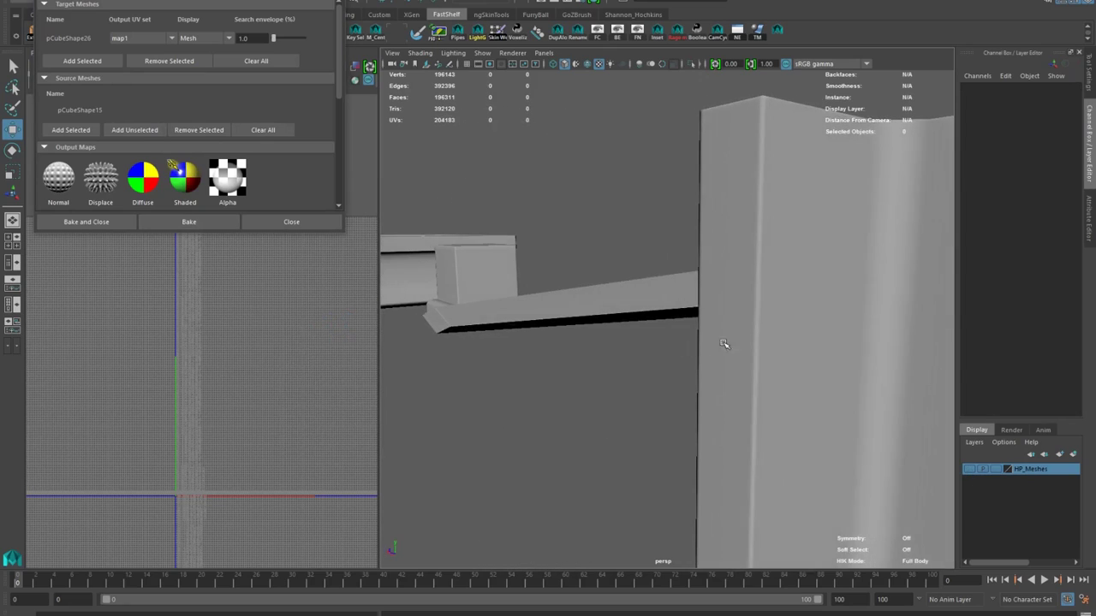
Bake the low-poly cross column's normal map again, matching by Surface Normals
left_click(741, 258)
left_click_drag(669, 335, 531, 245, "alt")
right_click_drag(531, 245, 510, 257, "alt")
left_click(510, 294)
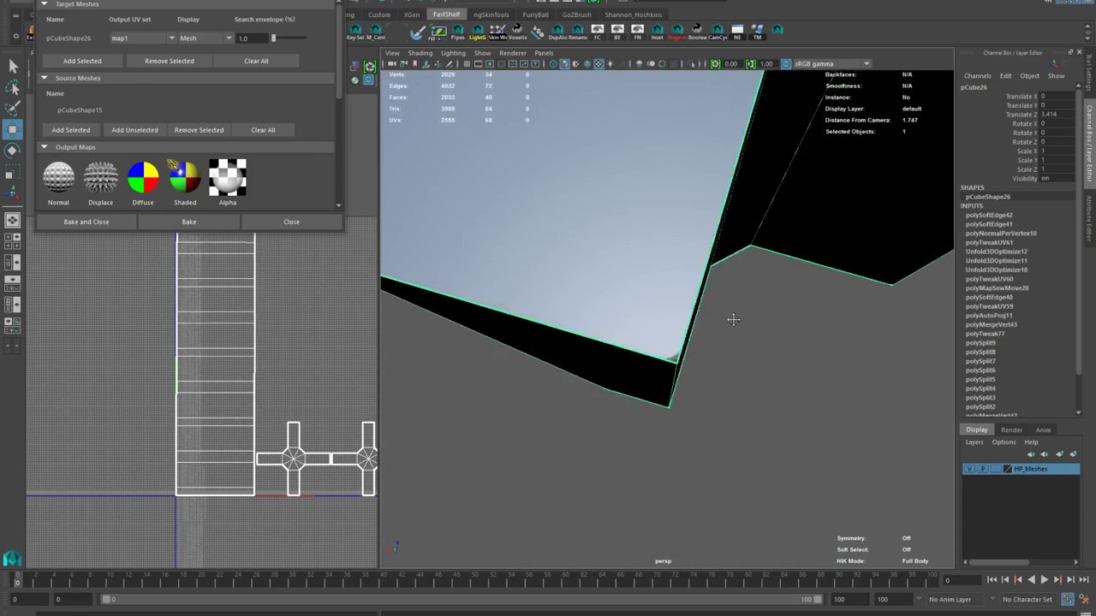
left_click_drag(732, 317, 647, 227, "alt")
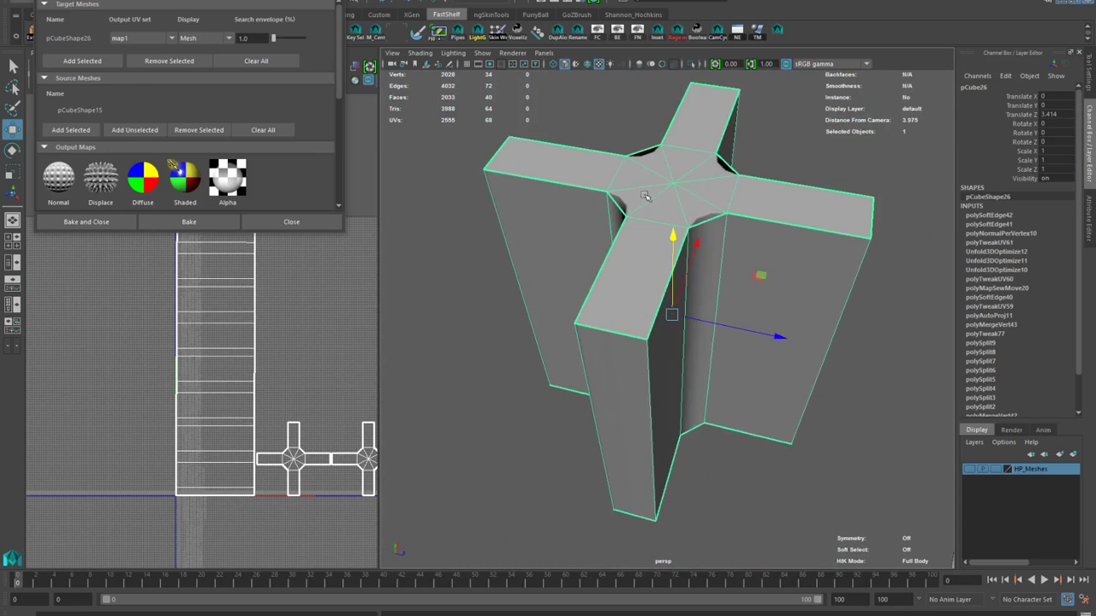
scroll(230, 171, "down", 10)
left_click(226, 222)
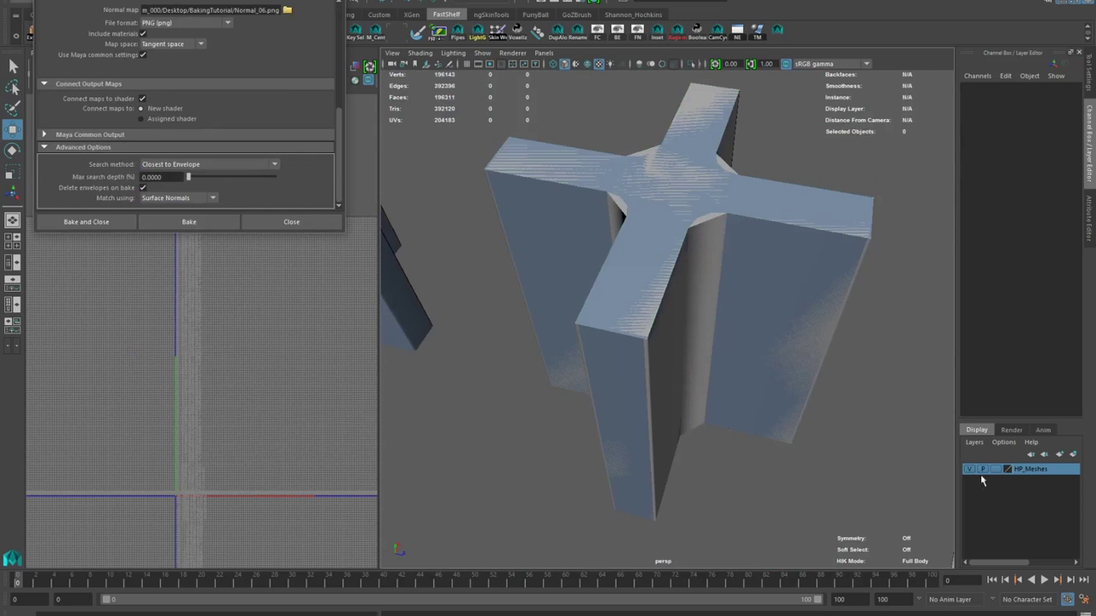
Hide the HP_Meshes layer and check the rebaked shading on the cross column's sides and top
left_click(968, 469)
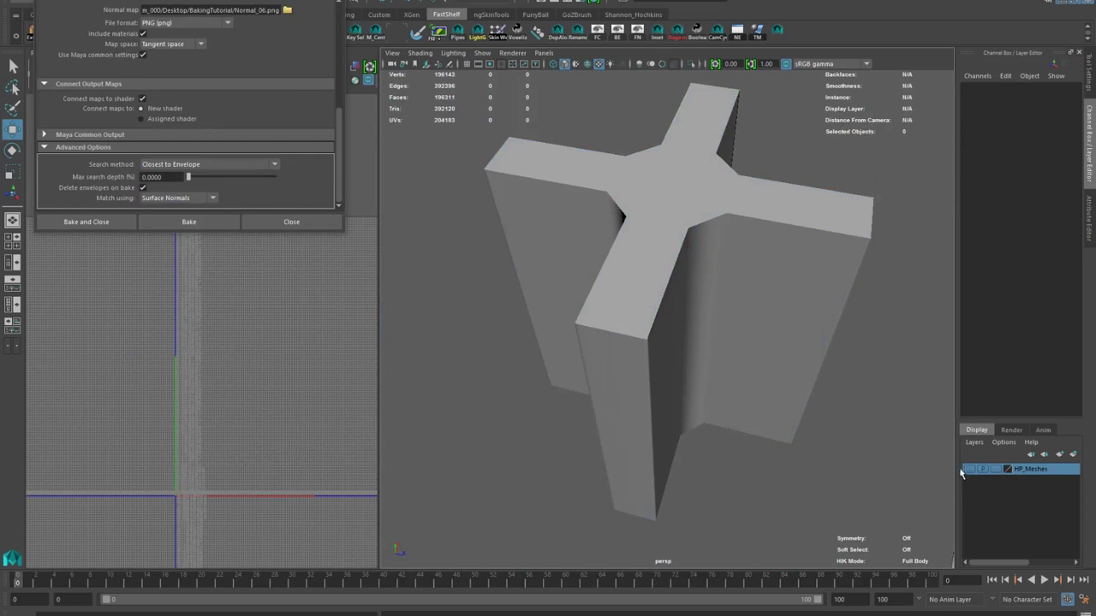
left_click(624, 377)
left_click_drag(622, 409, 799, 399, "alt")
left_click(512, 339)
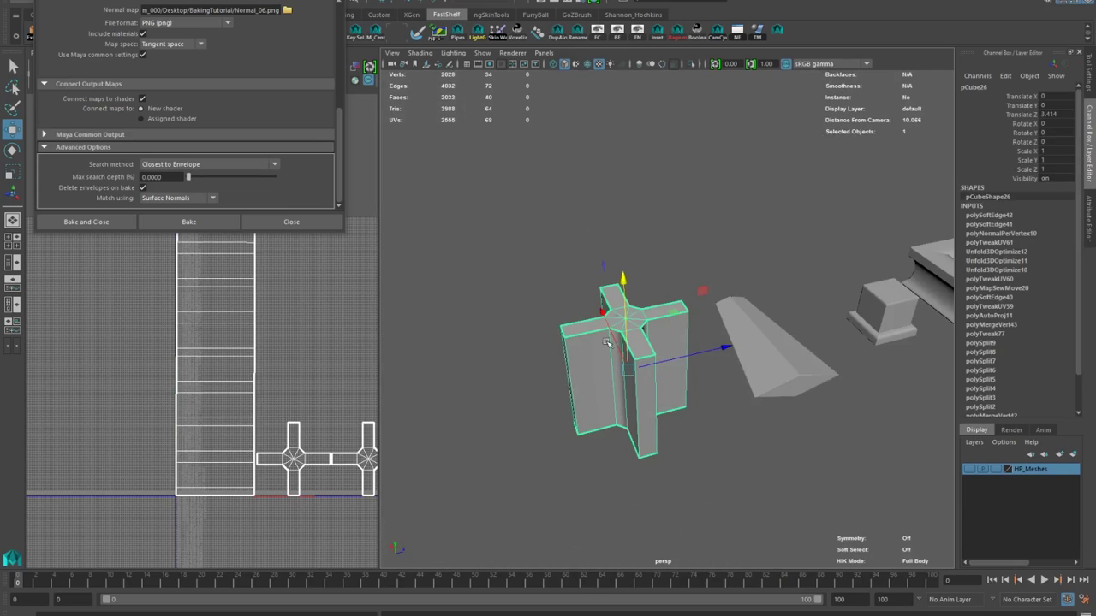
Transform the second low-poly cross column's four inner-corner faces, moving them outward about 0.12 and widening them locally to about 1.8
left_click_drag(608, 342, 544, 293, "alt")
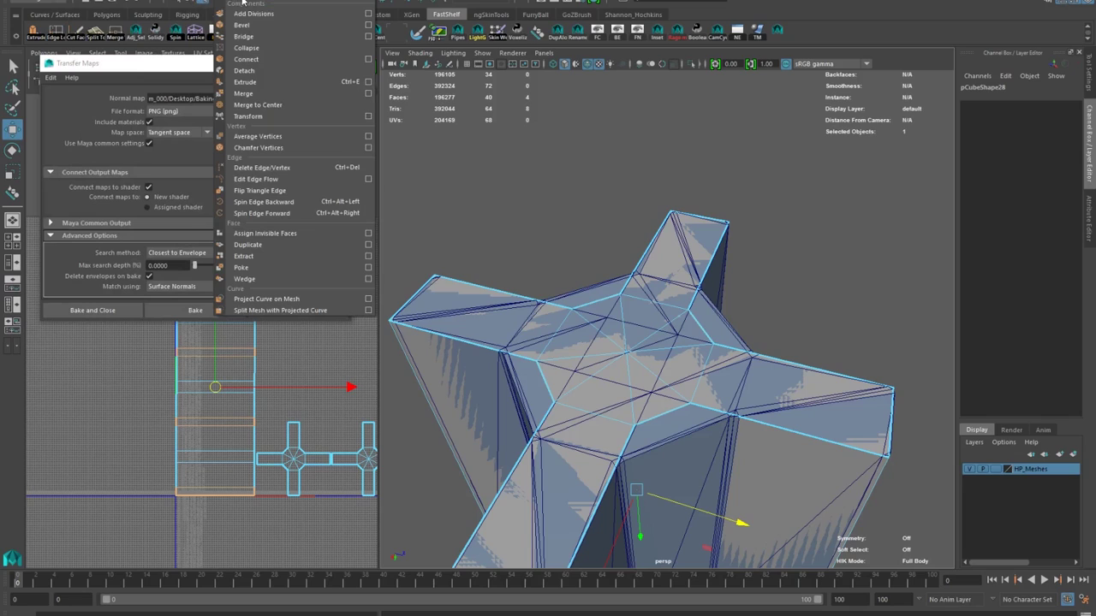
left_click(367, 117)
left_click(93, 265)
left_click_drag(651, 343, 604, 420, "alt")
left_click_drag(630, 455, 633, 479)
left_click_drag(520, 411, 424, 434)
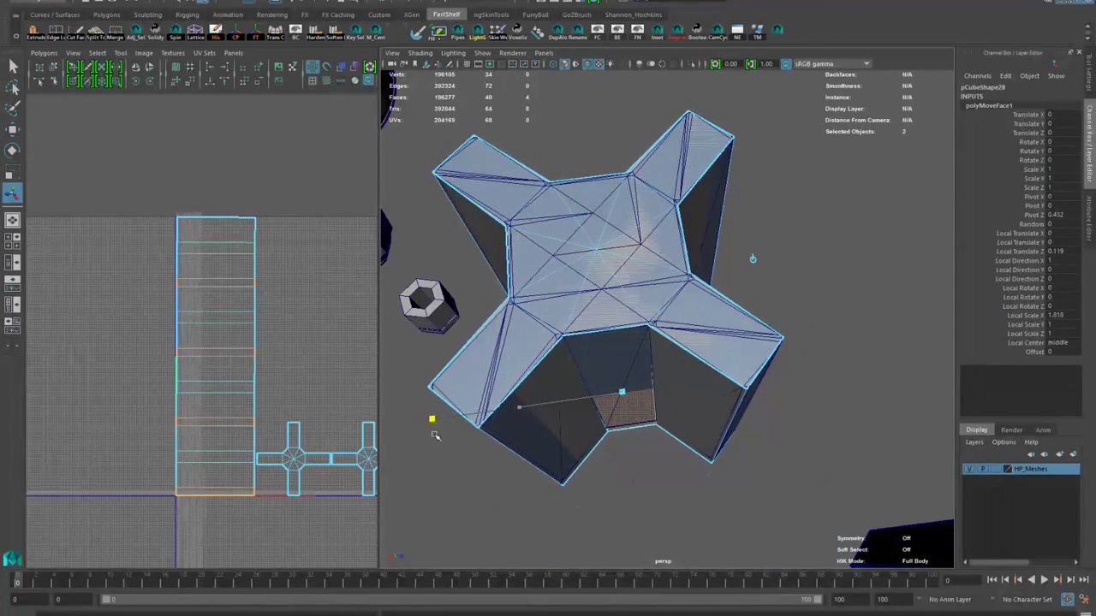
left_click_drag(630, 468, 630, 472)
left_click(552, 407)
left_click_drag(520, 411, 525, 230)
Bevel the border edges around the second cross column's top with a fraction of 0.79 and three segments
right_click_drag(525, 230, 525, 202)
left_click(548, 205)
left_click(668, 202, "shift")
left_click(790, 227, "shift")
left_click_drag(805, 235, 616, 265, "alt")
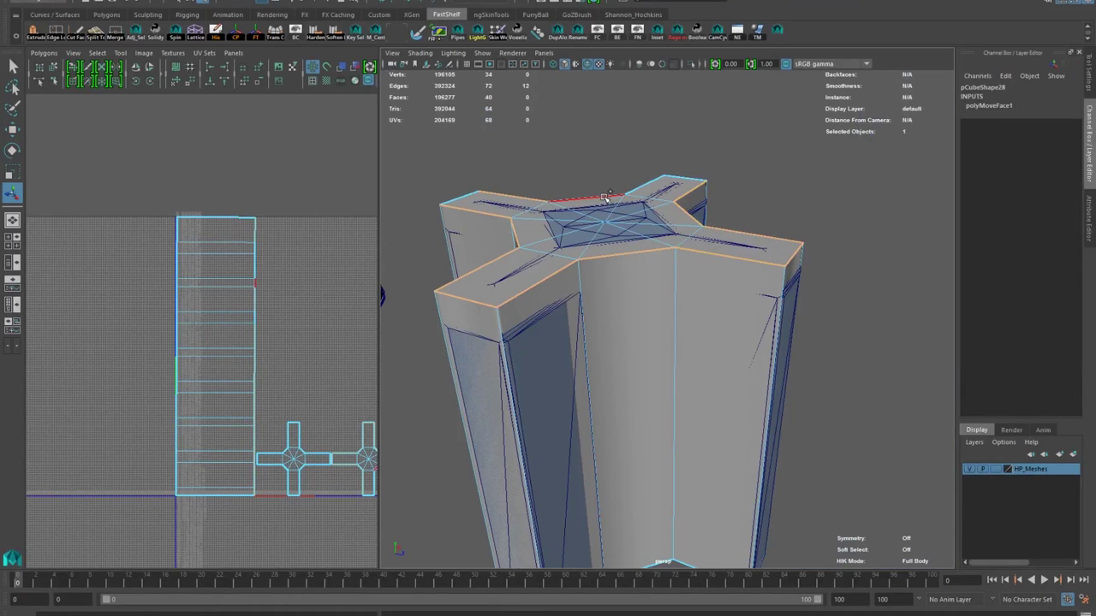
left_click(689, 178, "shift")
left_click(462, 197, "shift")
left_click_drag(548, 257, 617, 296, "alt")
right_click_drag(616, 296, 672, 296, "shift")
left_click_drag(600, 291, 679, 311, "alt")
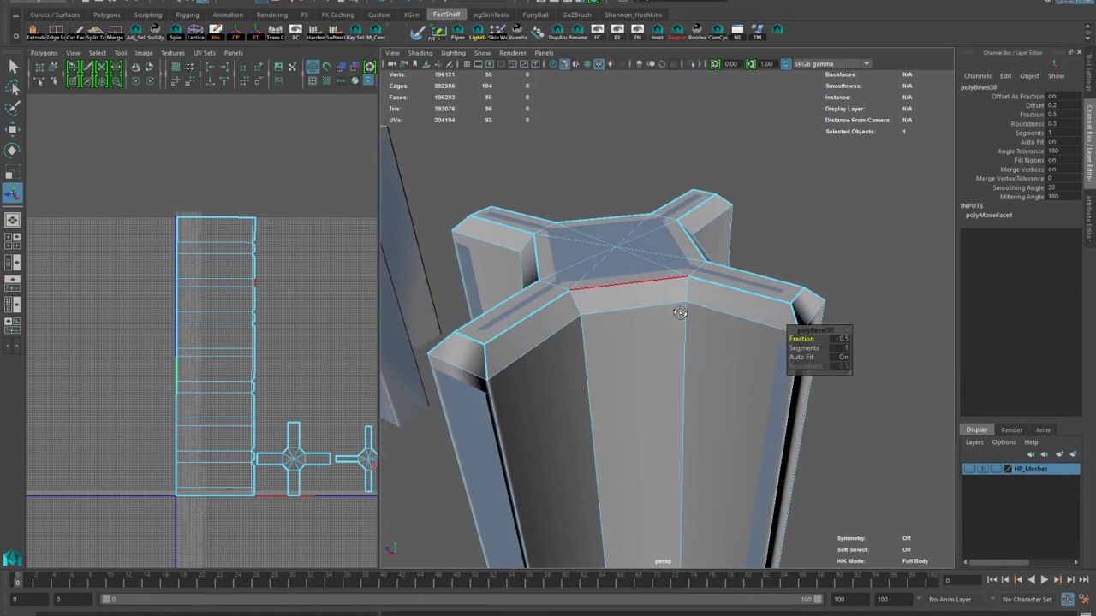
left_click_drag(802, 339, 971, 358)
left_click_drag(792, 398, 783, 351, "alt")
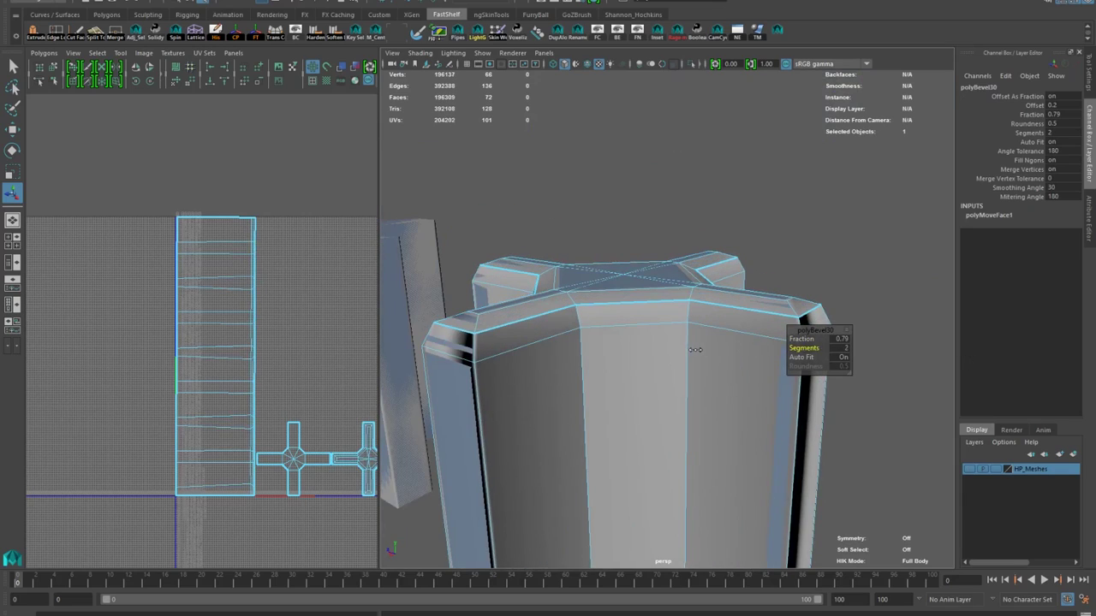
left_click_drag(696, 351, 724, 350)
Soften the edges of the bevelled low-poly cross column
left_click_drag(694, 343, 634, 296, "alt")
right_click_drag(632, 286, 685, 252)
left_click_drag(685, 270, 742, 306, "alt")
right_click_drag(742, 306, 702, 329, "shift")
left_click(805, 313)
left_click(531, 351)
Create automatic-projection UVs for the bevelled low-poly cross column
left_click_drag(653, 328, 629, 343, "alt")
left_click(445, 1)
left_click(464, 56)
right_click_drag(629, 343, 685, 321)
middle_click_drag(295, 397, 161, 391, "alt")
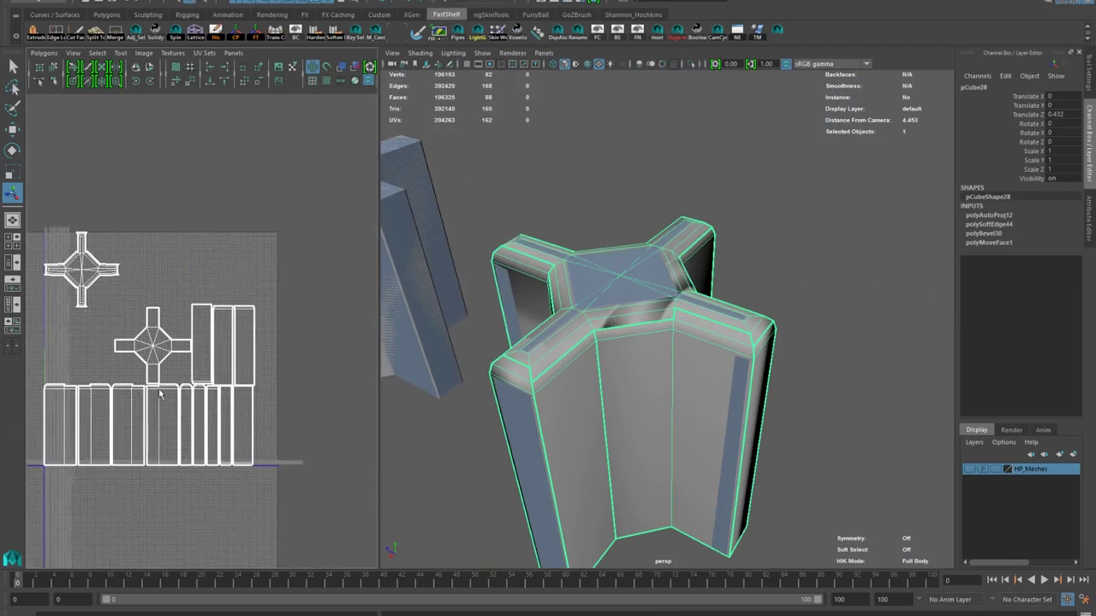
scroll(161, 392, "up", 2)
Planar-map the column's top faces together with their bevel faces and move that UV shell above the UV tile
left_click_drag(620, 369, 626, 321, "alt")
right_click_drag(627, 321, 628, 358)
left_click_drag(627, 358, 643, 275, "alt")
left_click(643, 275)
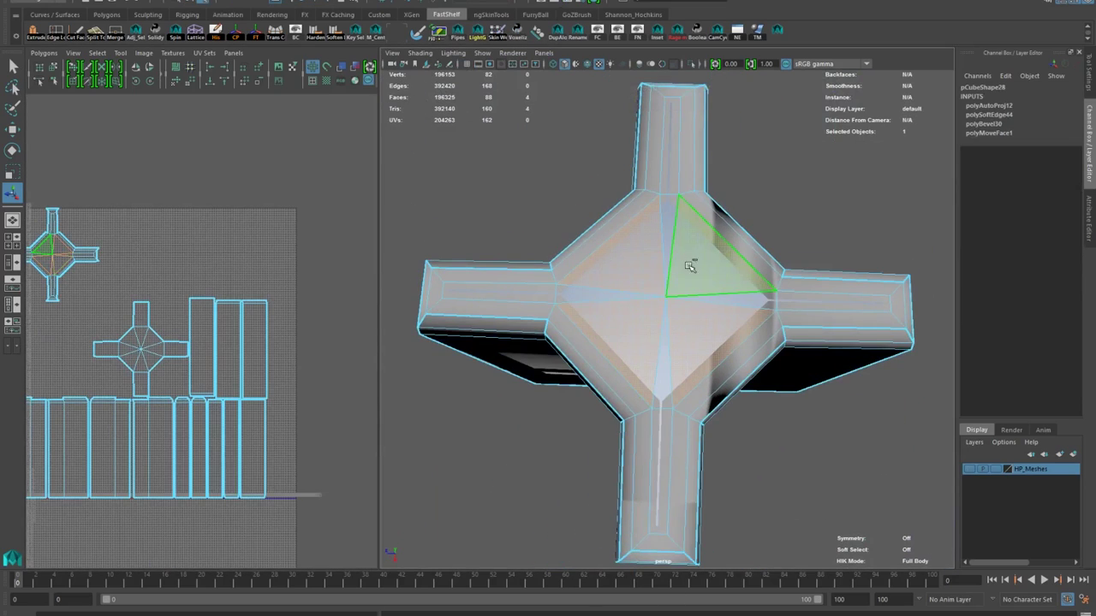
left_click_drag(492, 424, 514, 370, "alt")
left_click(513, 370)
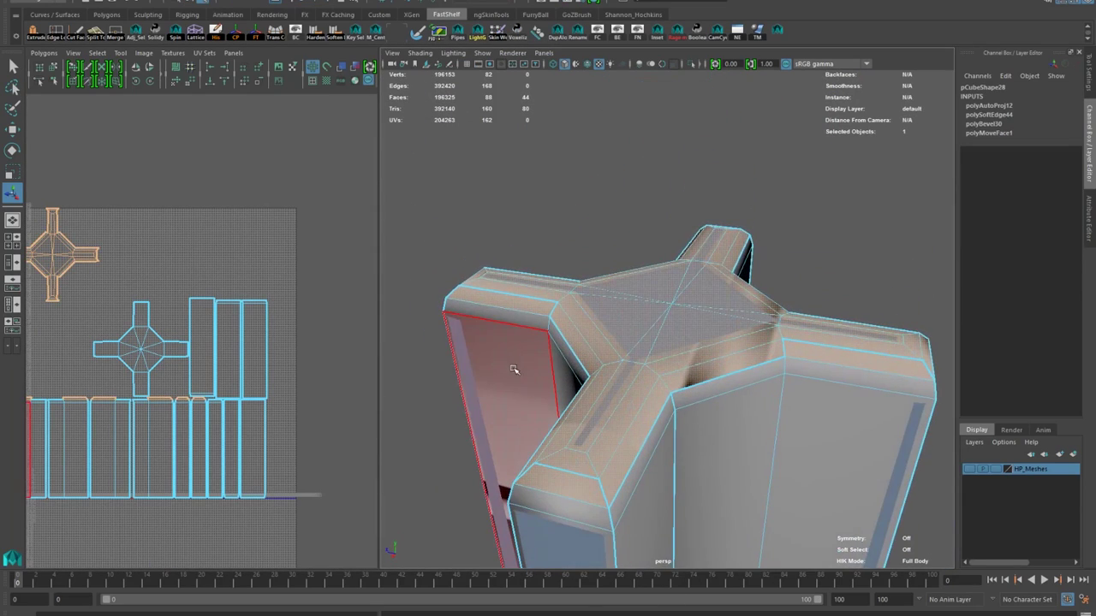
left_click_drag(535, 426, 676, 411, "alt")
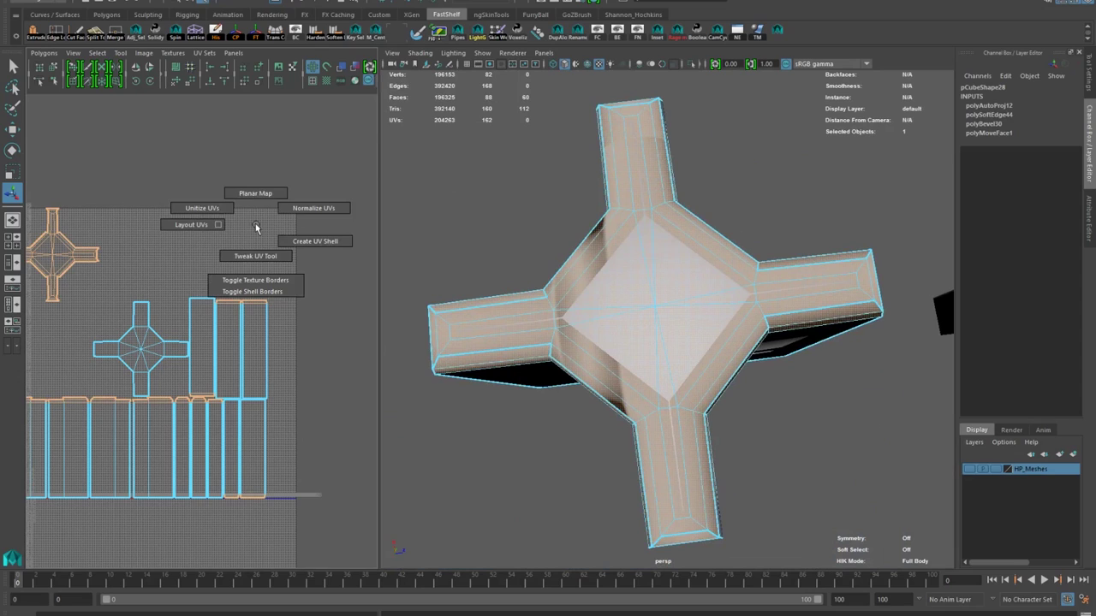
right_click_drag(255, 226, 175, 291, "shift")
middle_click_drag(175, 317, 257, 342, "alt")
left_click_drag(262, 366, 208, 230)
Move and sew the column's side-face UVs together along its vertical edges
left_click_drag(575, 531, 535, 458, "alt")
left_click(511, 322)
right_click_drag(509, 322, 510, 291)
double_click(544, 319)
left_click_drag(591, 317, 710, 351, "alt")
right_click(306, 371, "shift")
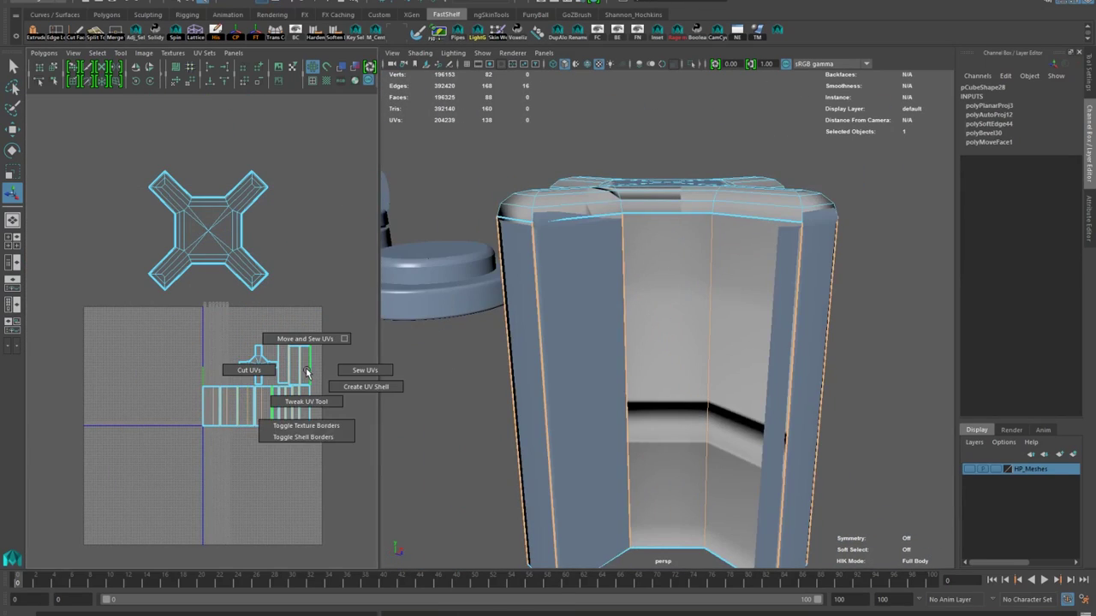
left_click_drag(719, 216, 723, 275, "alt")
right_click_drag(327, 348, 326, 318, "shift")
right_click_drag(214, 415, 287, 402, "alt")
right_click_drag(550, 285, 570, 265)
left_click_drag(576, 257, 591, 225, "alt")
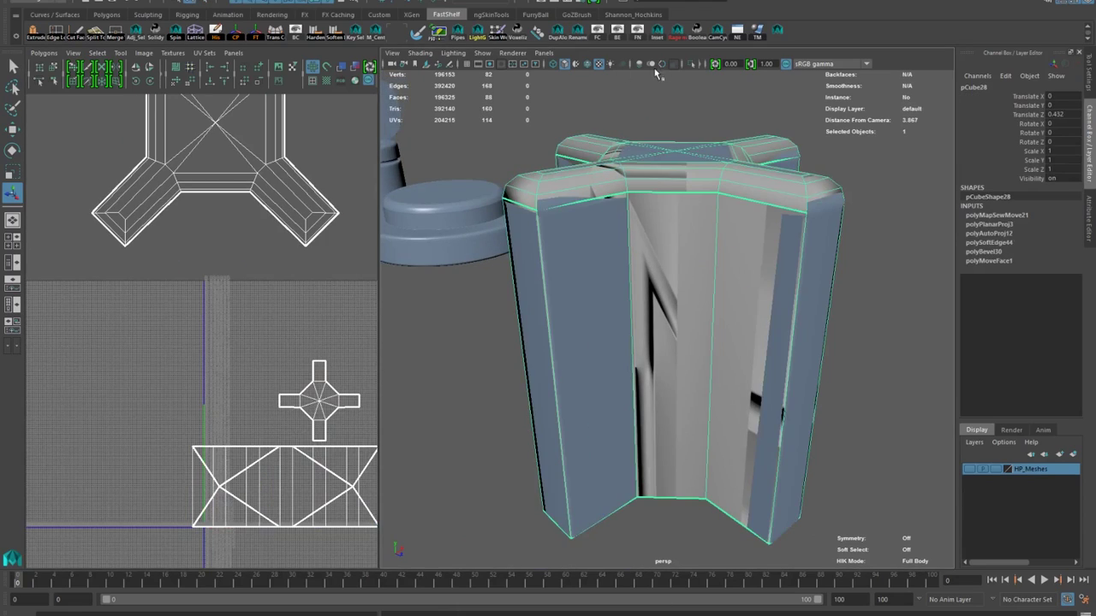
Hide the HP_Meshes layer and cut the column's side UVs along one vertical inner-corner edge
left_click(970, 470)
left_click(590, 326)
left_click(468, 259)
left_click(565, 300)
middle_click_drag(231, 419, 196, 339, "alt")
mouse_move(728, 351)
left_mouse_down("alt")
mouse_move(780, 337)
mouse_move(762, 385)
left_mouse_up("alt")
mouse_move(180, 428)
right_mouse_down("alt")
mouse_move(242, 460)
mouse_move(240, 428)
right_mouse_up("alt")
right_click_drag(651, 342, 582, 368, "alt")
left_click(276, 482)
left_click(300, 485)
middle_click_drag(291, 479, 255, 425, "alt")
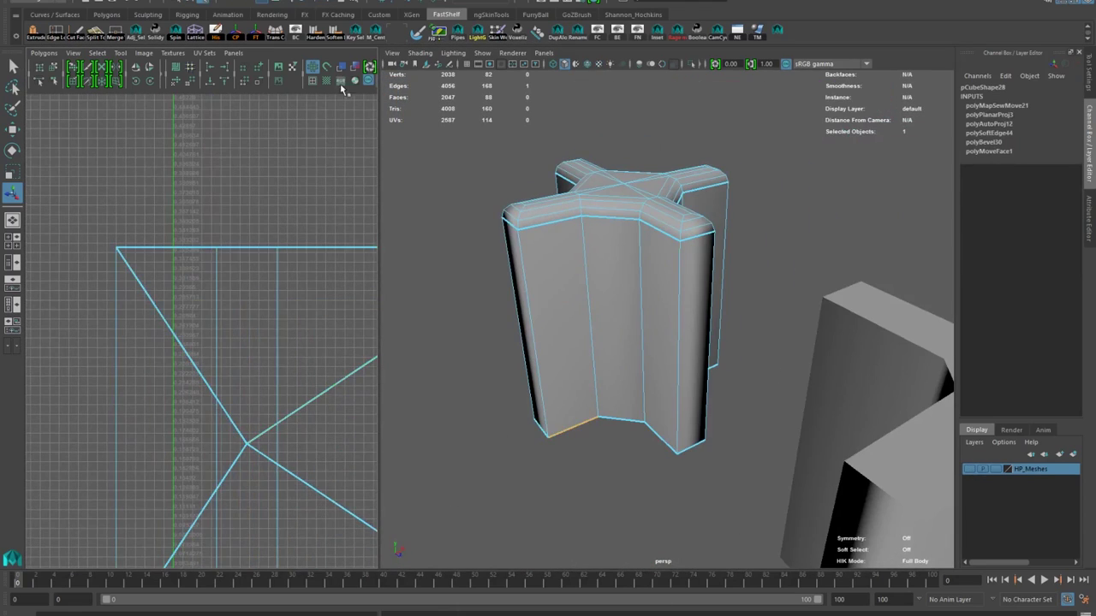
left_click(343, 67)
right_click_drag(291, 300, 206, 343, "alt")
mouse_move(560, 377)
left_mouse_down("alt")
mouse_move(589, 345)
mouse_move(551, 376)
mouse_move(609, 311)
mouse_move(582, 353)
left_mouse_up("alt")
right_click_drag(364, 358, 318, 417, "alt")
left_click(283, 375)
right_click_drag(315, 398, 253, 368, "alt")
Unfold and optimize the column's UVs and arrange the side strip, bottom and top shells inside the UV tile
right_click_drag(253, 368, 291, 368)
left_click_drag(132, 124, 267, 244)
right_click_drag(225, 366, 225, 332, "shift")
right_click_drag(214, 289, 158, 289, "shift")
right_click_drag(197, 343, 287, 402, "alt")
right_click_drag(220, 319, 184, 317, "alt")
right_click_drag(231, 330, 278, 331, "shift")
right_click_drag(238, 331, 301, 332, "shift")
right_click_drag(226, 329, 269, 330, "shift")
left_click(299, 261)
right_click_drag(175, 370, 200, 354, "shift")
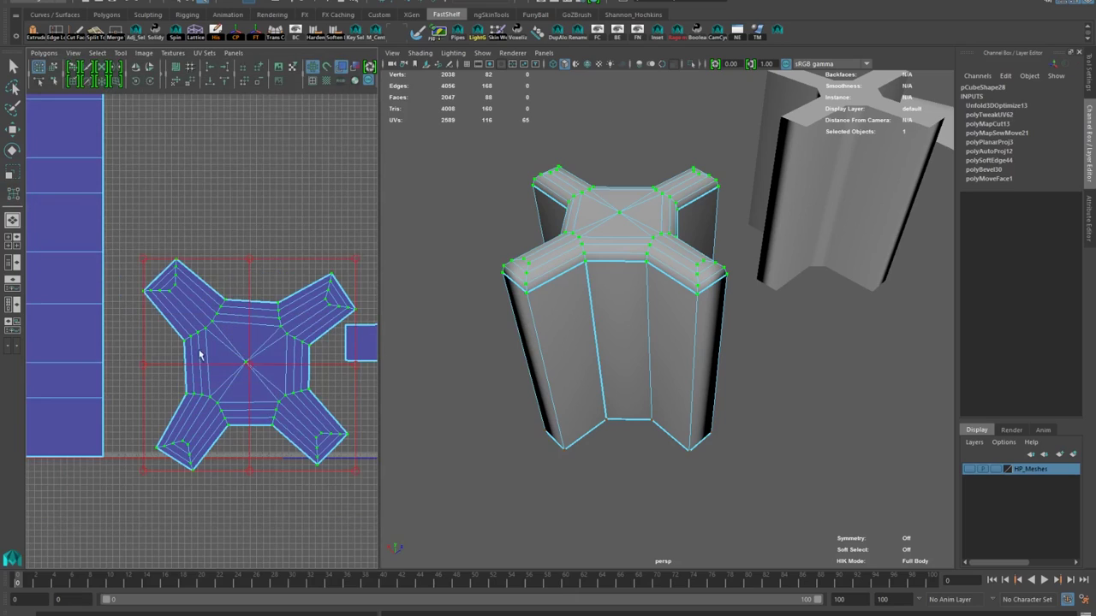
key("w")
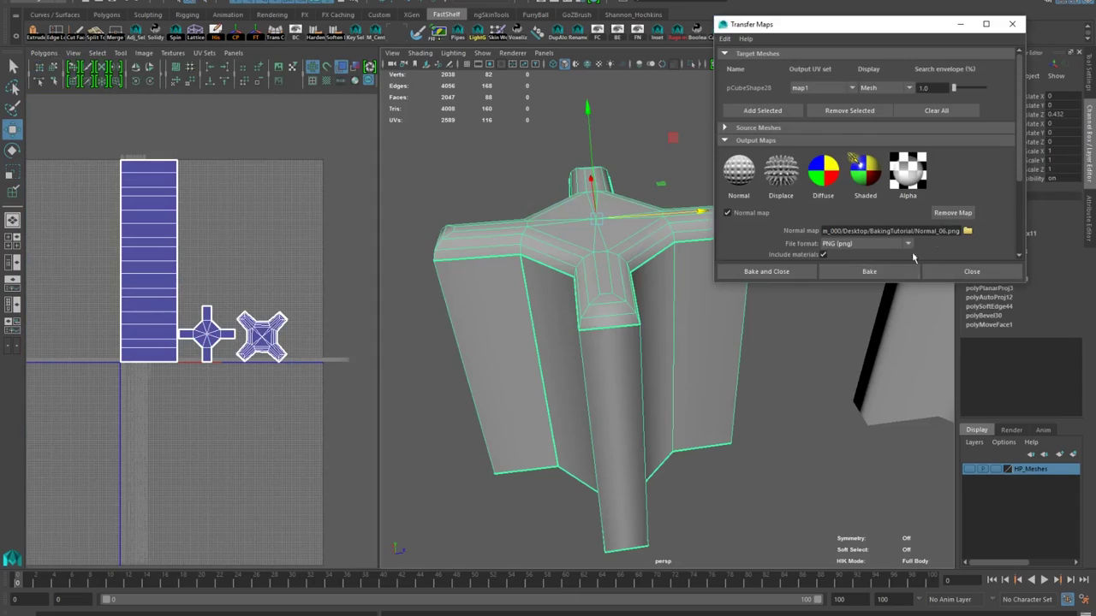
Use the matching high-poly column as source and bake its normals to Normal_07.png, matching by Geometry Normals
left_click(760, 127)
left_click(971, 470)
left_click(698, 368)
left_click(755, 182)
scroll(847, 221, "down", 7)
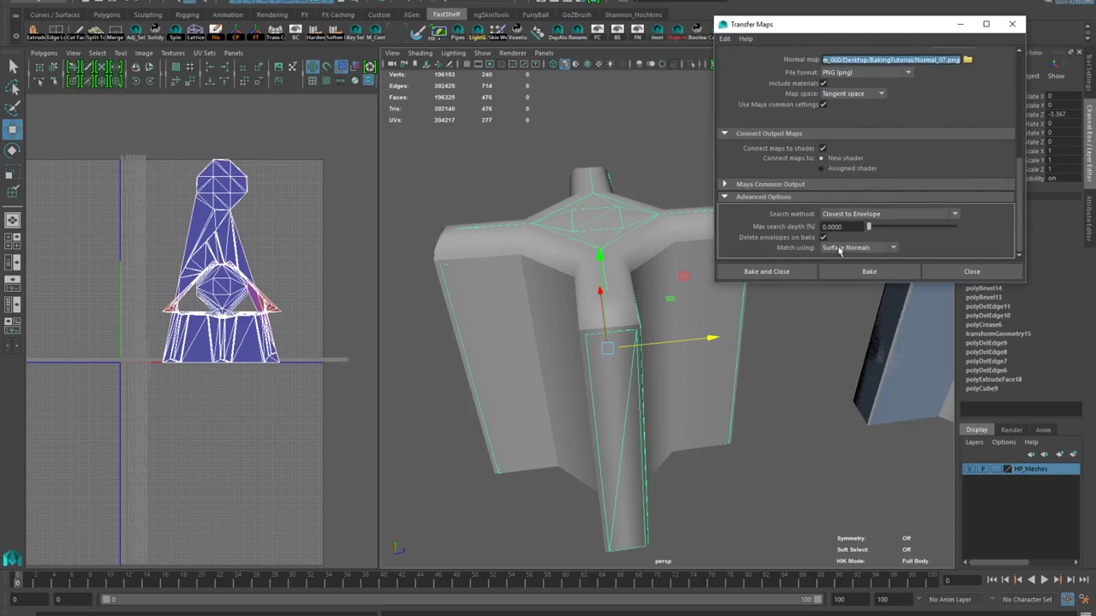
left_click(486, 307)
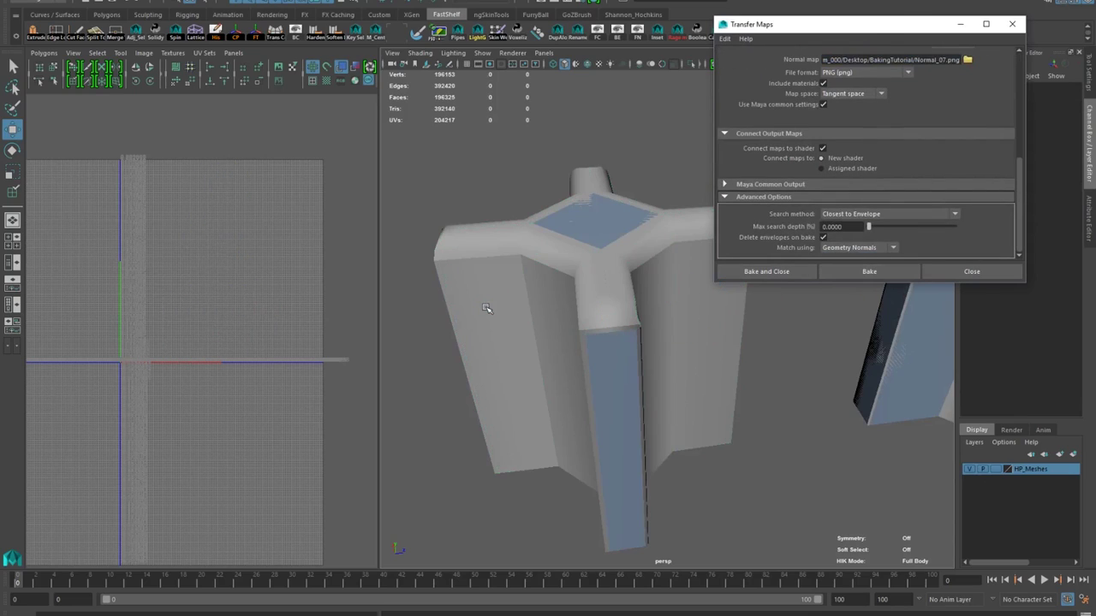
Hide the high-poly meshes and examine the baked bevels and corners on the second cross column
left_click(969, 470)
left_click_drag(602, 73, 690, 443, "alt")
scroll(618, 394, "up", 3)
scroll(668, 405, "down", 3)
left_click(634, 377)
left_click_drag(634, 377, 748, 440, "alt")
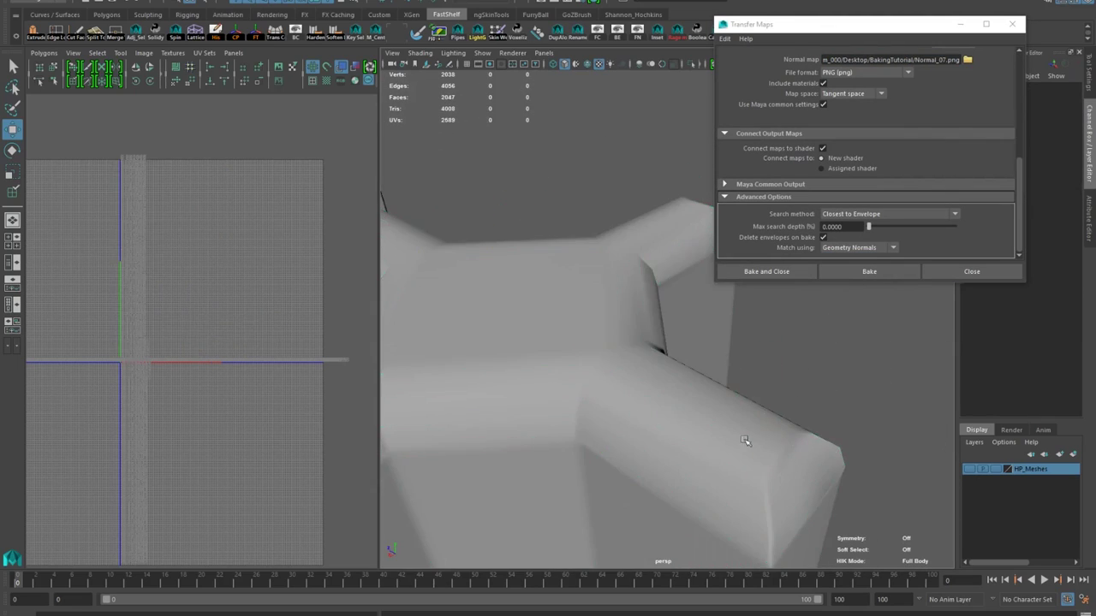
Set matching to Surface Normals, show the HP_Meshes layer and rebake the second cross column
left_click(870, 248)
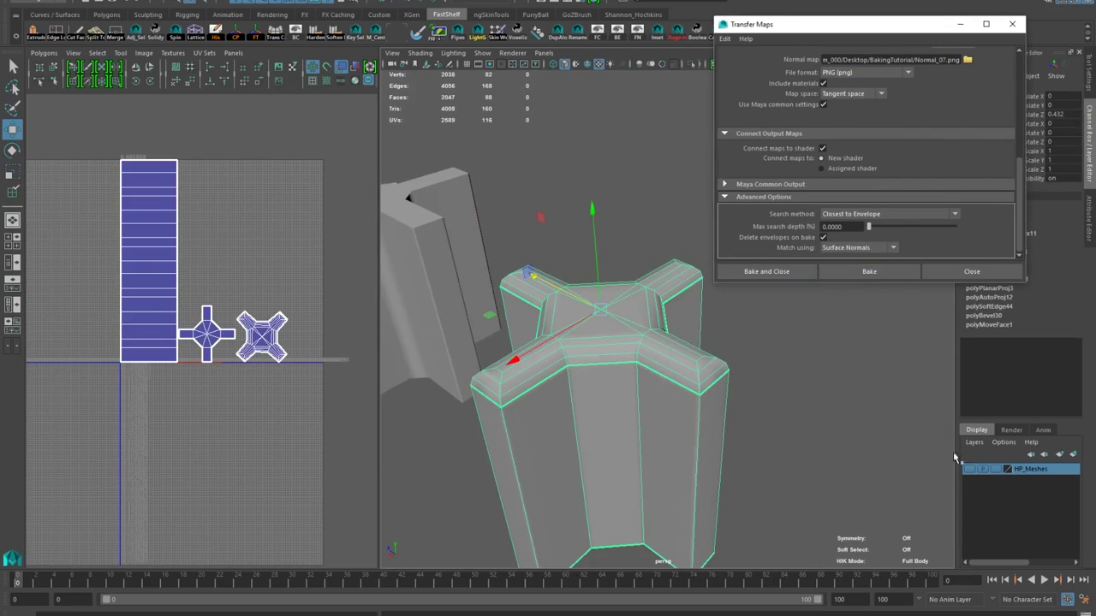
left_click(969, 470)
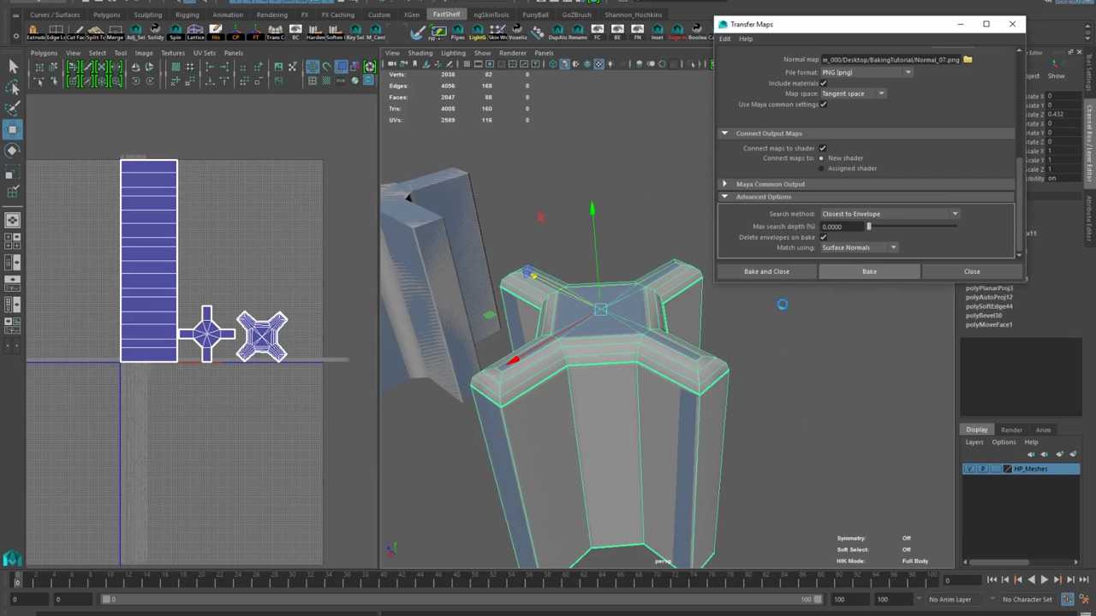
left_click(512, 228)
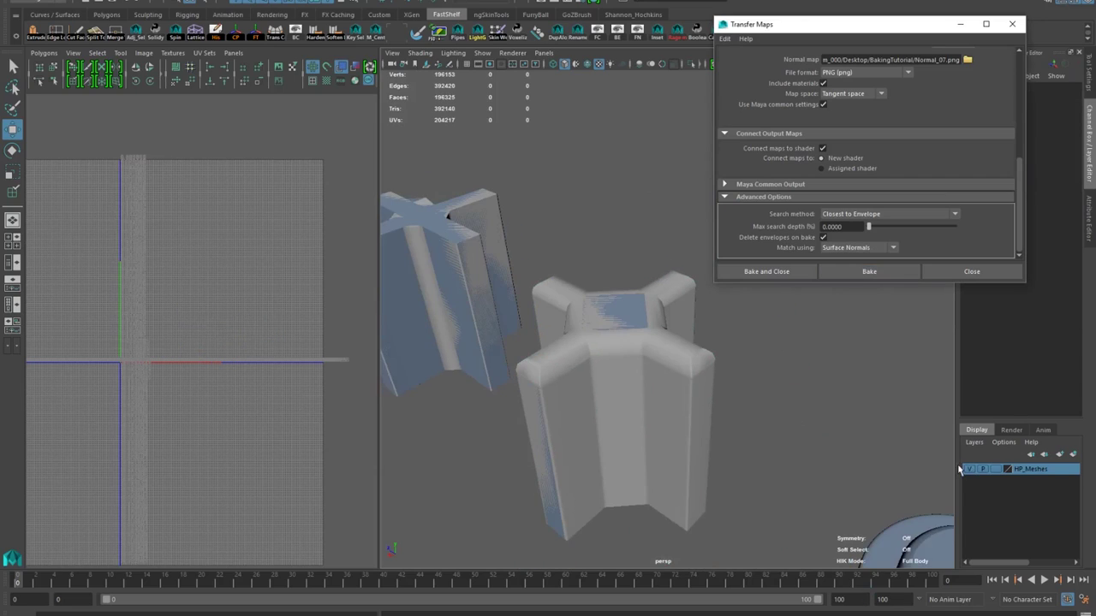
Hide the HP_Meshes layer and inspect the second column's Surface Normals bake up close
left_click(969, 469)
scroll(687, 440, "up", 5)
left_click_drag(687, 440, 619, 392, "alt")
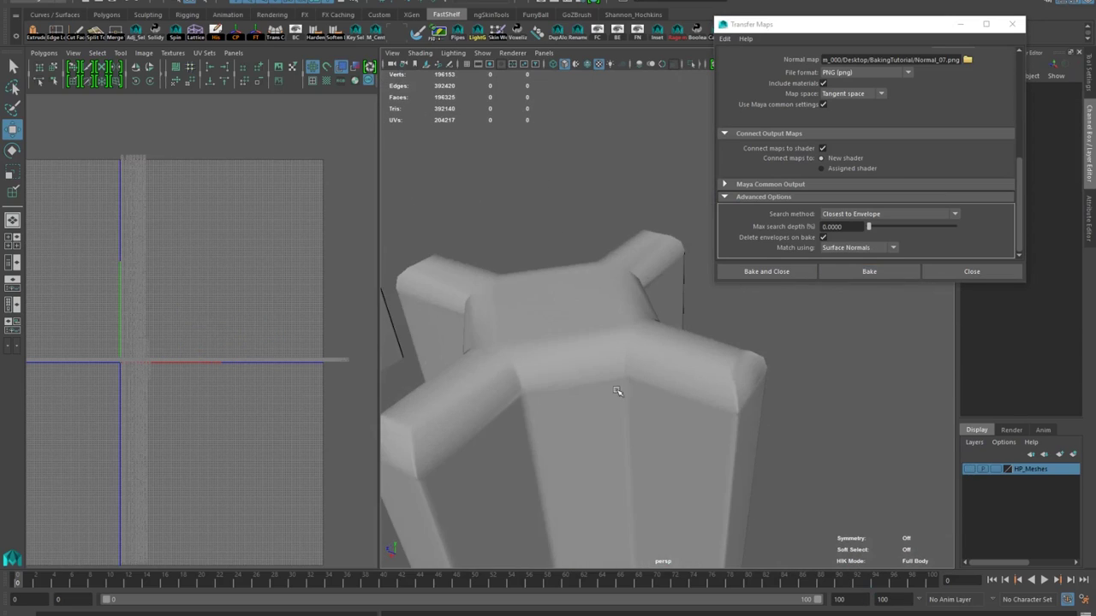
left_click_drag(578, 322, 618, 359, "alt")
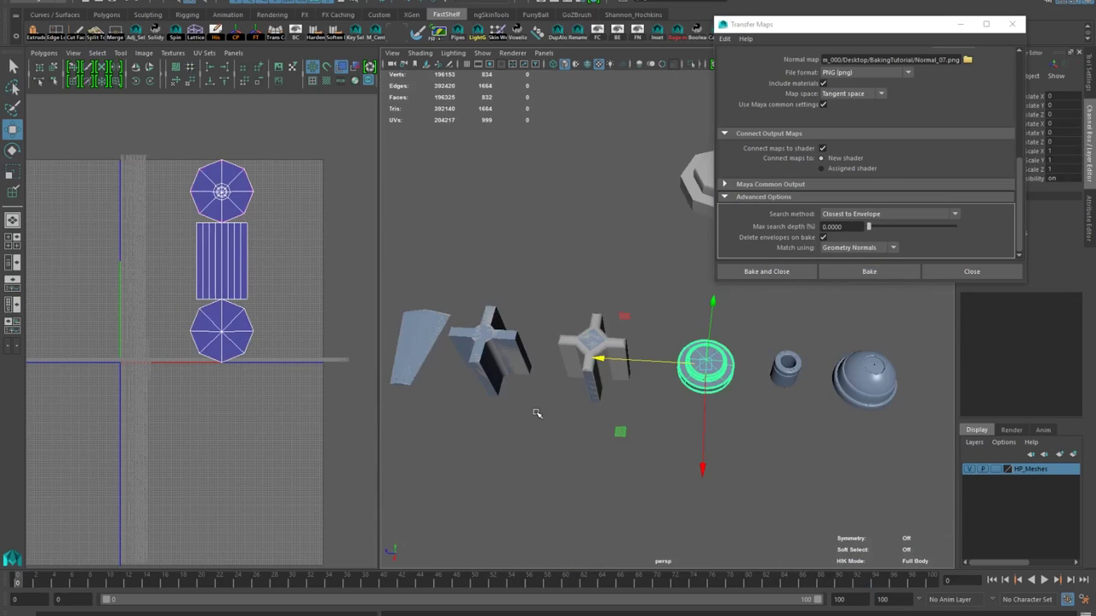
Sew the side-face UVs of the low-poly two-tier octagonal base into continuous strips
key("f")
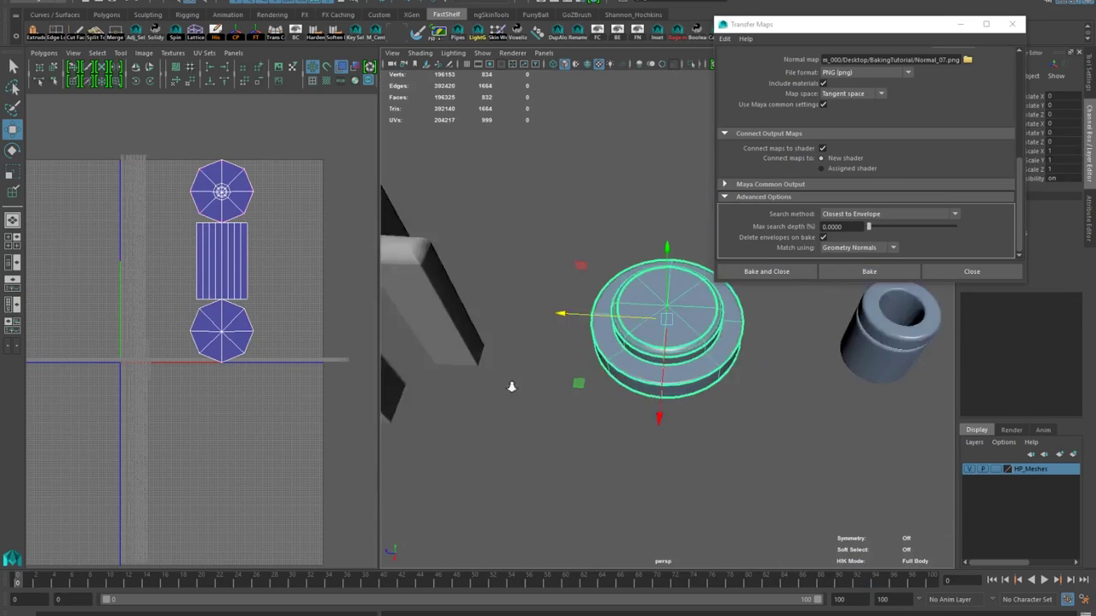
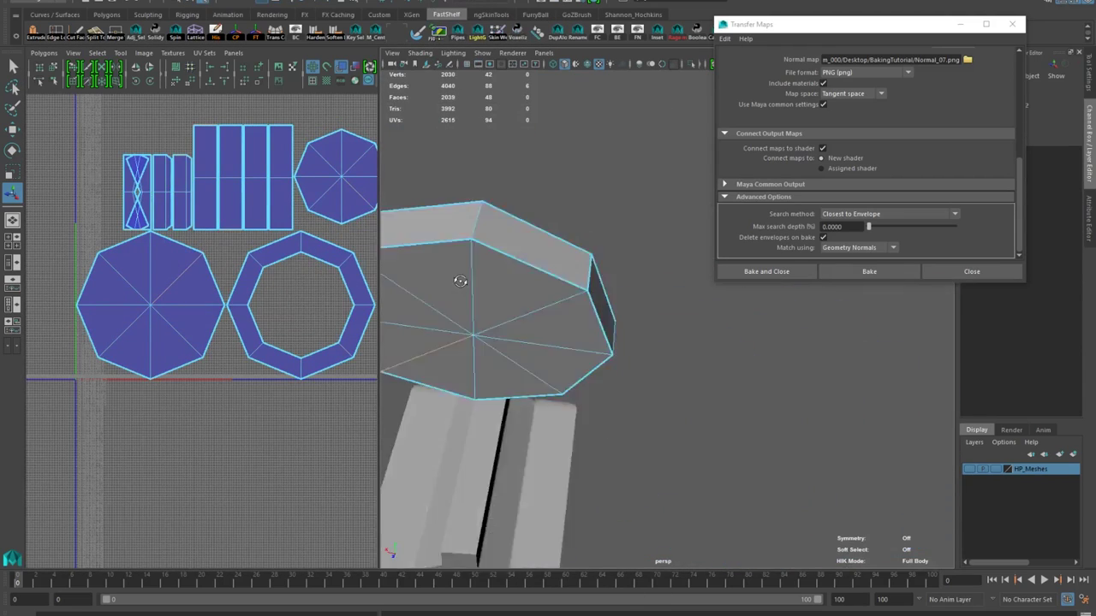
left_click_drag(460, 282, 712, 335, "alt")
left_click(688, 439)
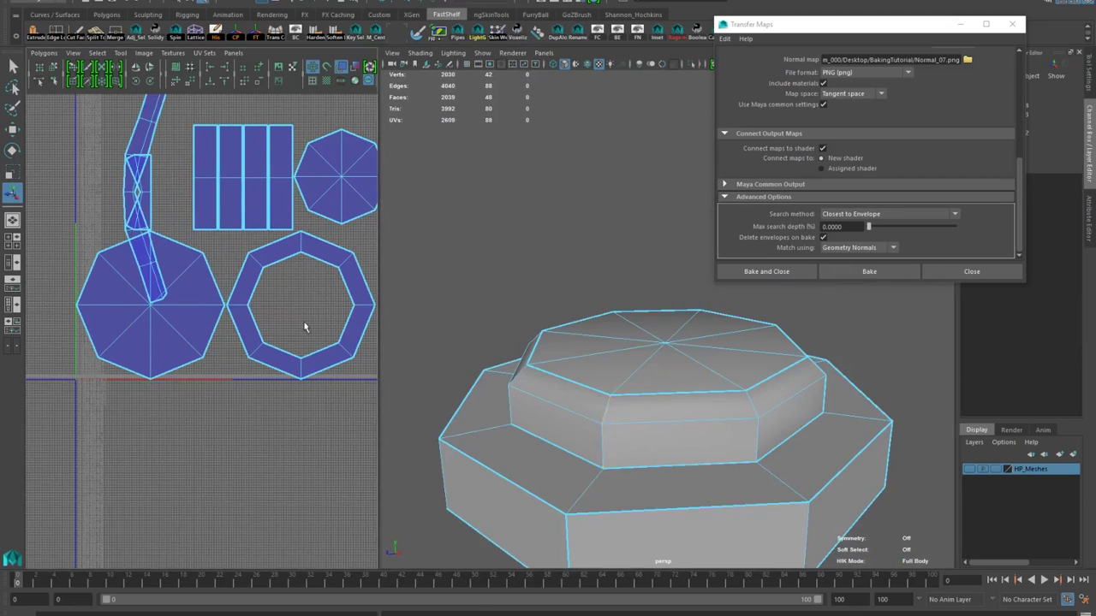
left_click_drag(303, 325, 577, 408, "alt")
right_click_drag(578, 409, 435, 374, "alt")
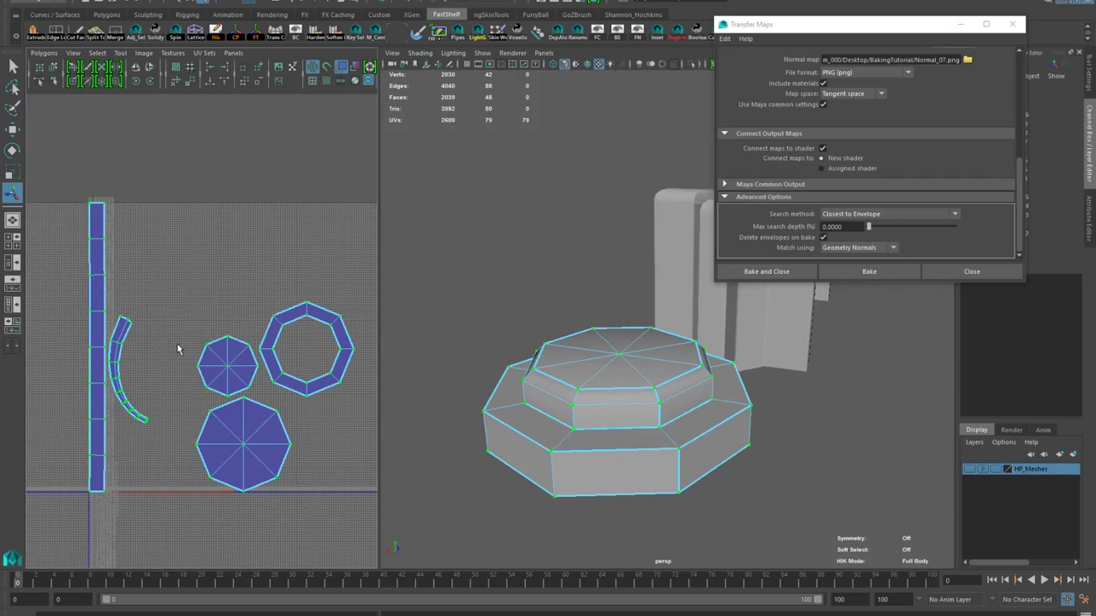
Unfold the octagonal base's UV strips and sew the upper tier's wall and bevel onto its top cap shell
right_click_drag(193, 340, 224, 343, "shift")
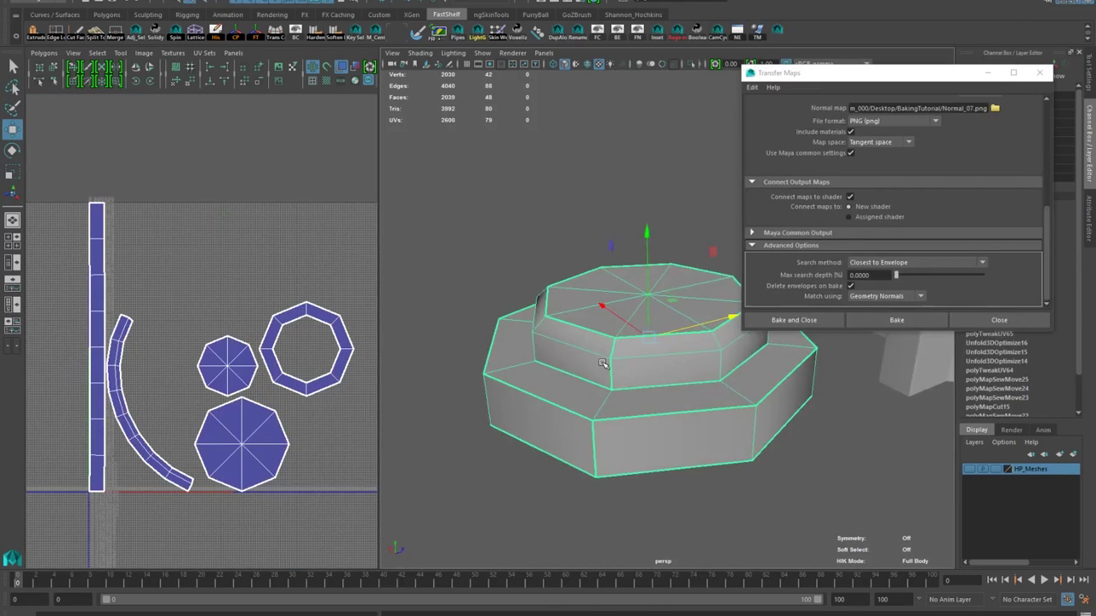
right_click_drag(244, 411, 250, 348, "shift")
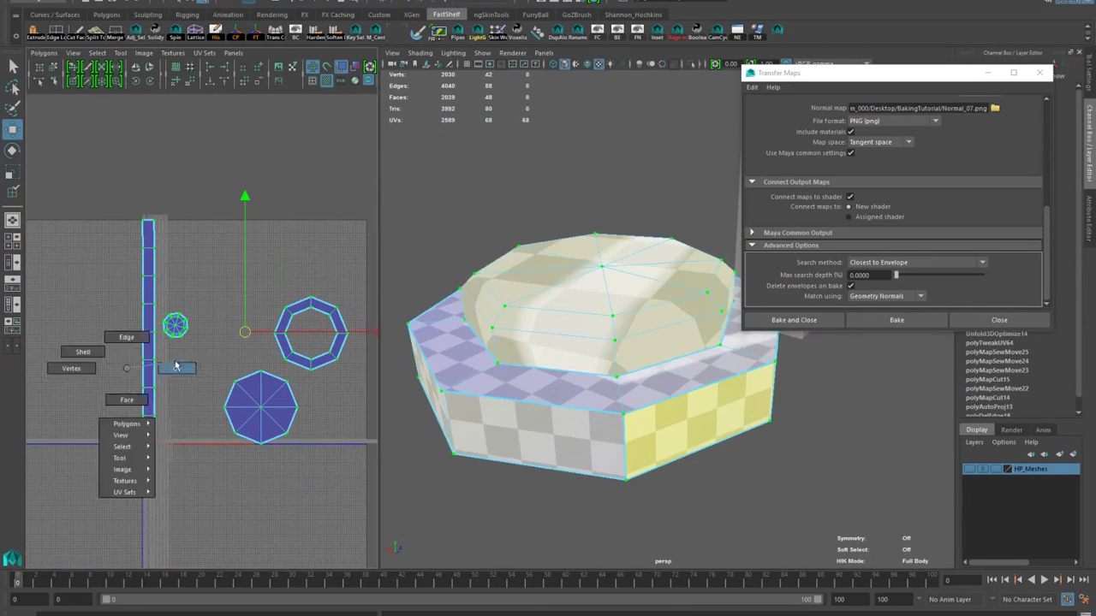
right_click_drag(134, 368, 118, 335, "shift")
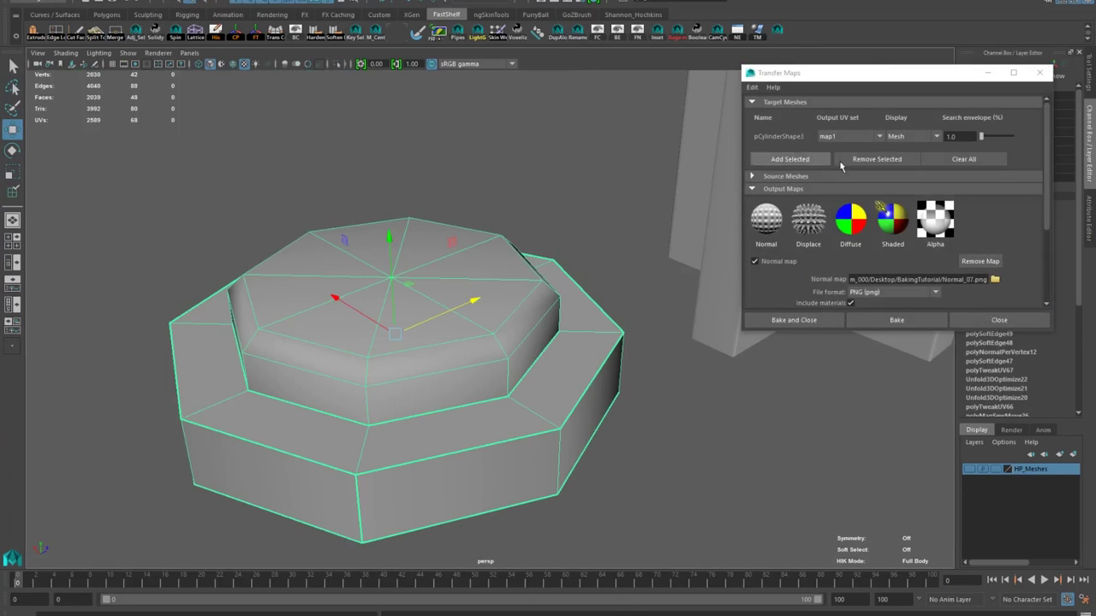
Make the low-poly octagonal base the target mesh for the transfer
left_click(841, 159)
left_click(799, 145)
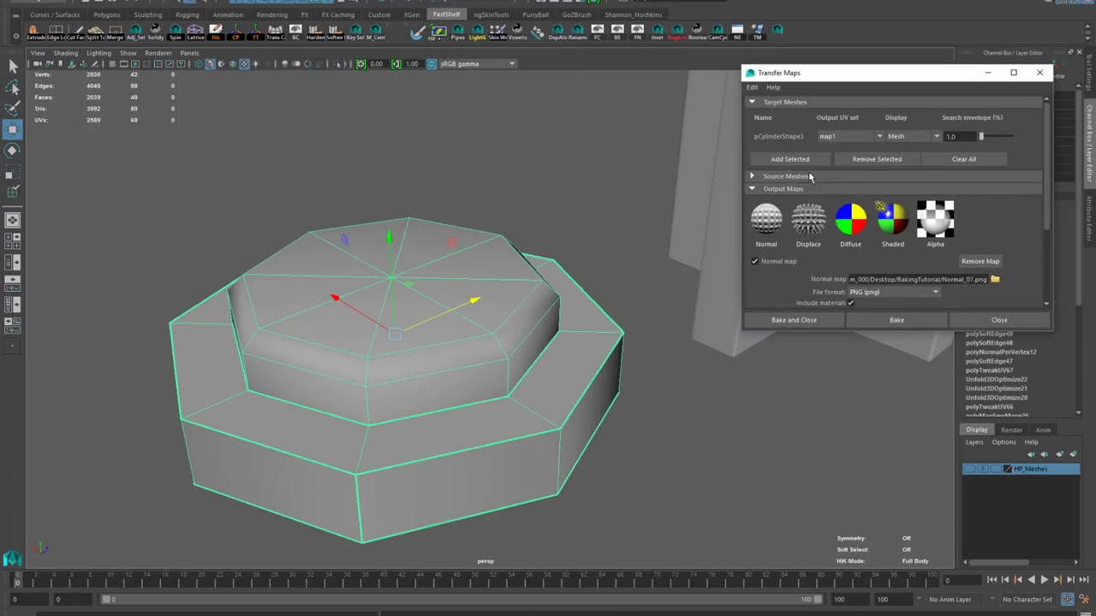
Show the HP_Meshes layer and add the high-poly round two-tier base as the source mesh for the transfer
left_click(801, 175)
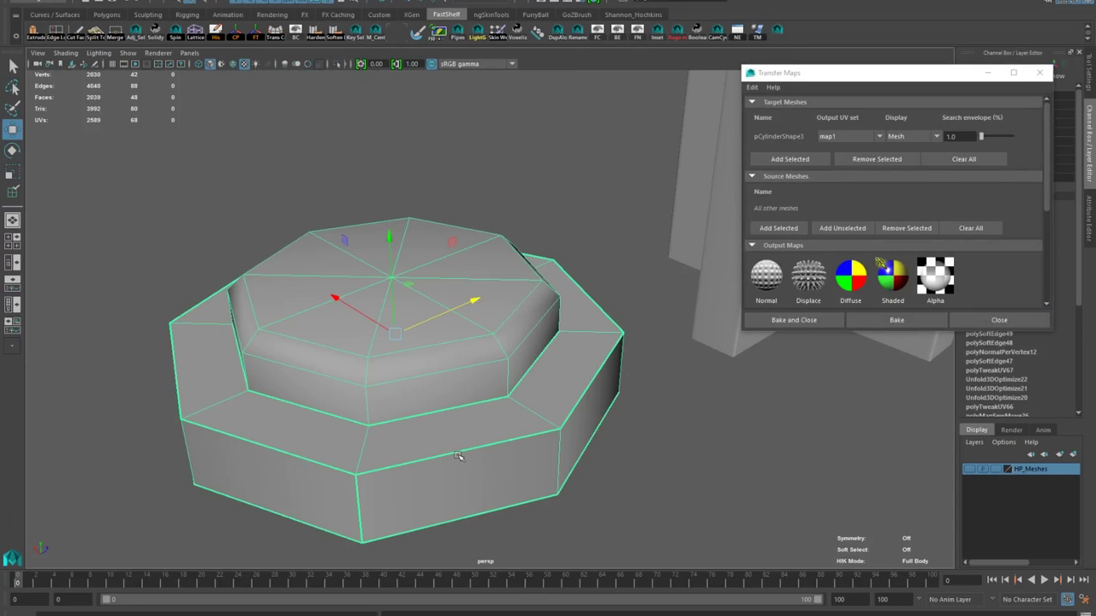
left_click(972, 469)
left_click(405, 371)
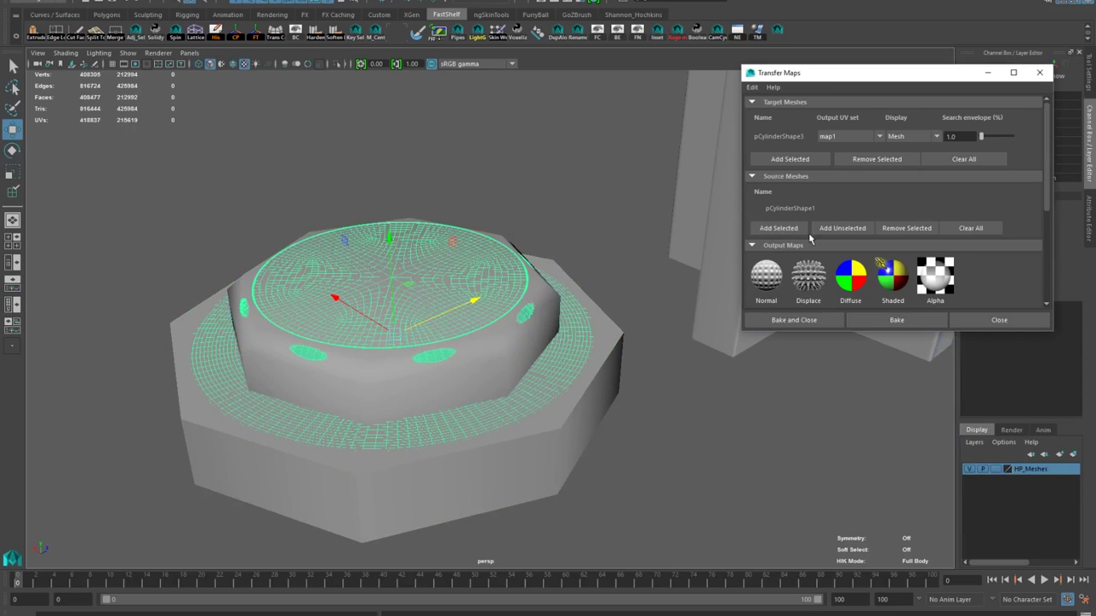
Add a normal map output named Normal_08.png and bake it onto the low-poly octagonal base
left_click(766, 274)
scroll(856, 257, "down", 3)
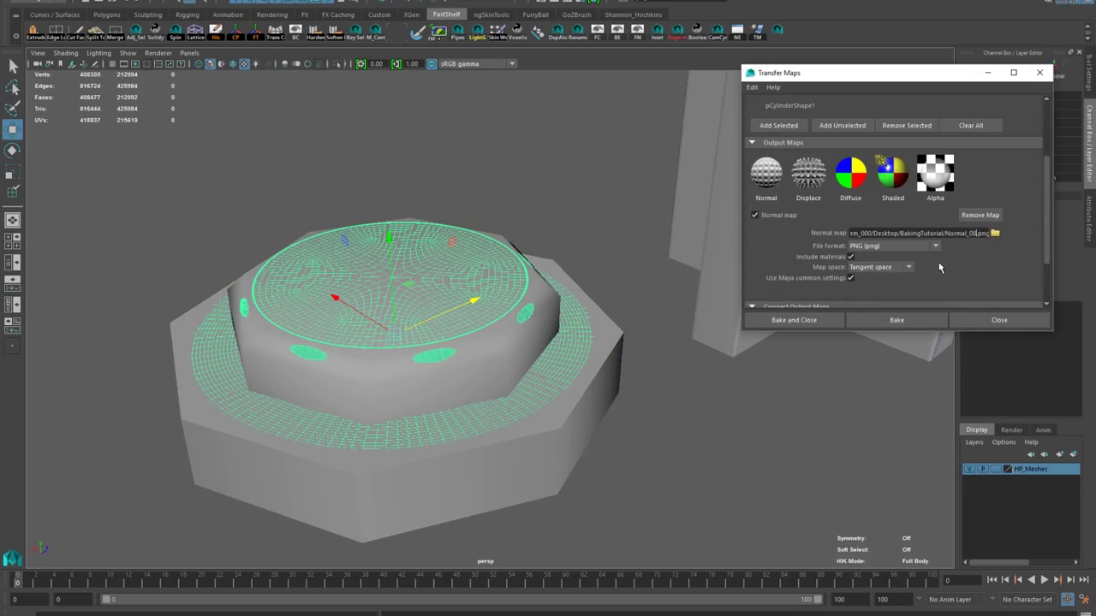
scroll(937, 268, "down", 2)
scroll(865, 297, "down", 5)
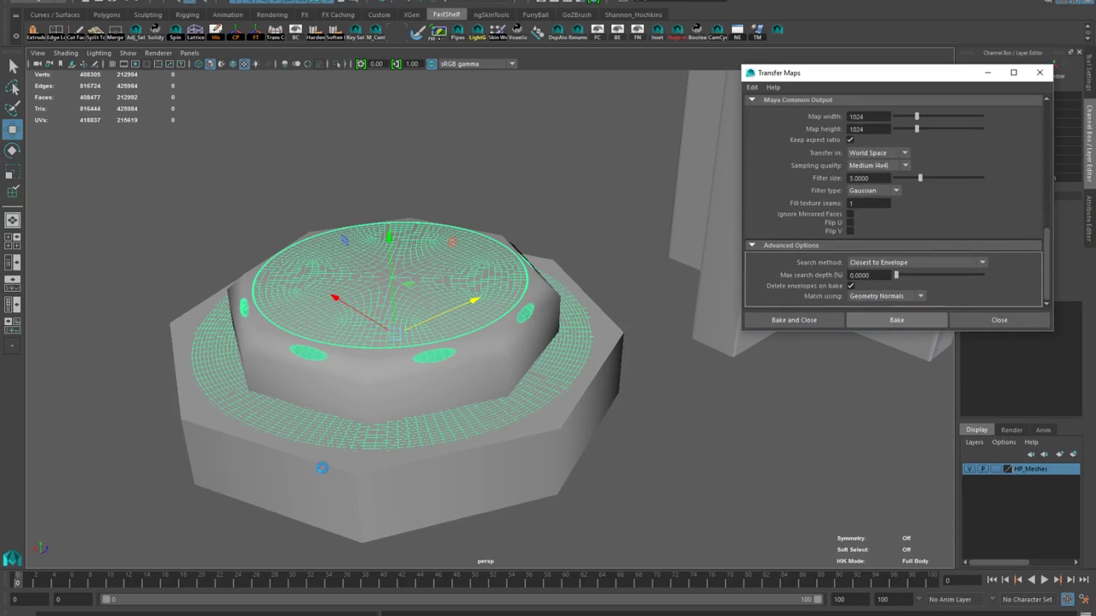
left_click(326, 469)
Hide the HP_Meshes layer and inspect the octagonal base's bake from above and at side level, especially its corners and tier junction
left_click(971, 470)
left_click(264, 174)
left_click_drag(265, 174, 377, 141, "alt")
right_click_drag(377, 141, 329, 134, "alt")
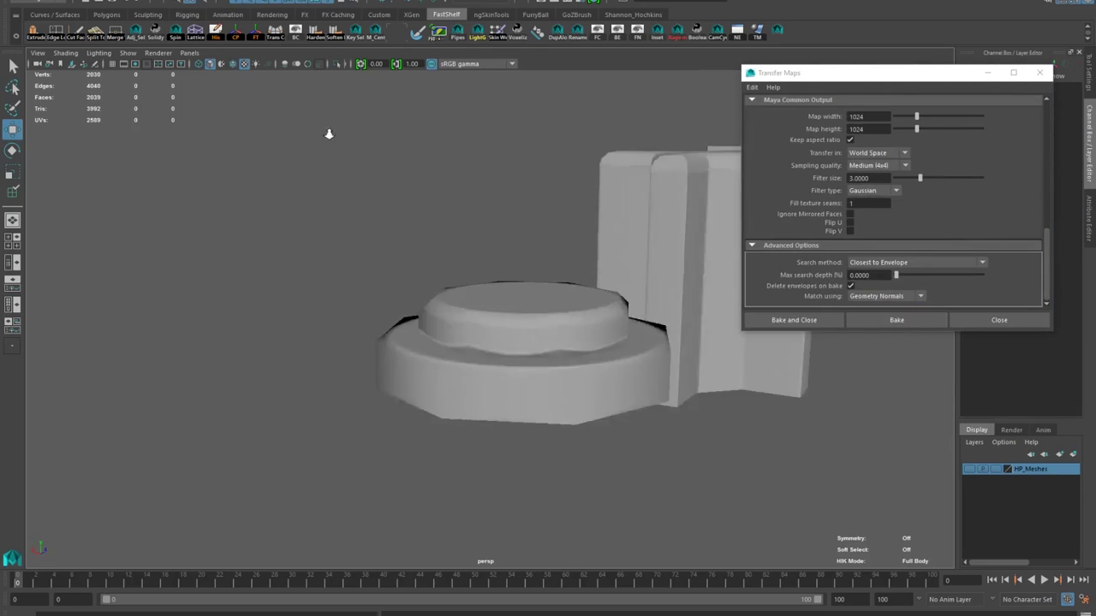
left_click_drag(328, 134, 332, 295, "alt")
left_click_drag(365, 346, 526, 440, "alt")
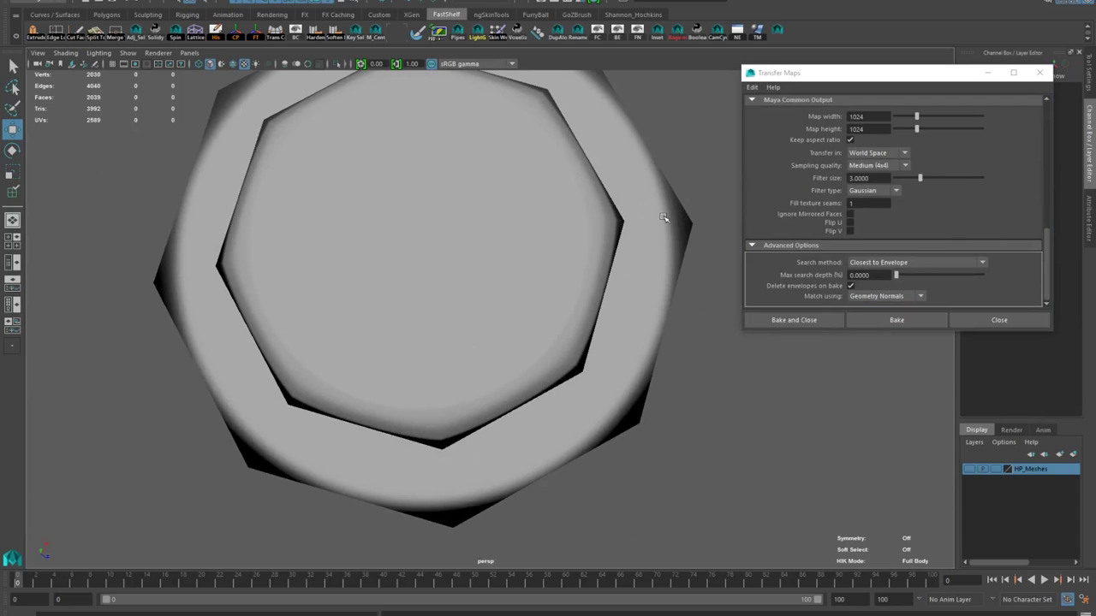
left_click_drag(531, 371, 279, 451, "alt")
middle_click_drag(320, 491, 338, 445, "alt")
right_click_drag(338, 445, 360, 449, "alt")
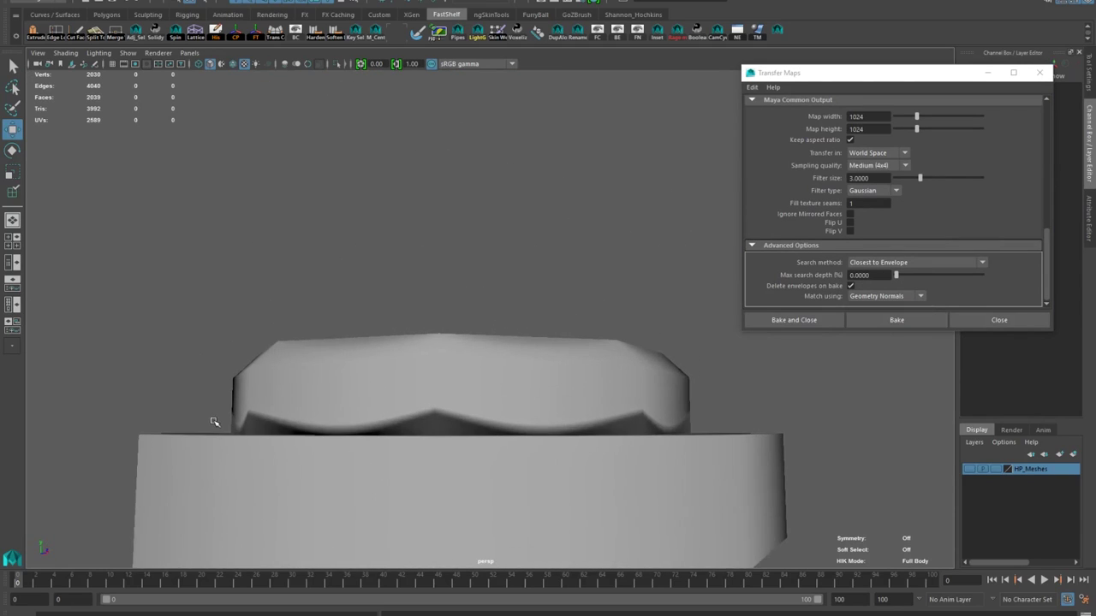
left_click_drag(478, 420, 460, 430, "alt")
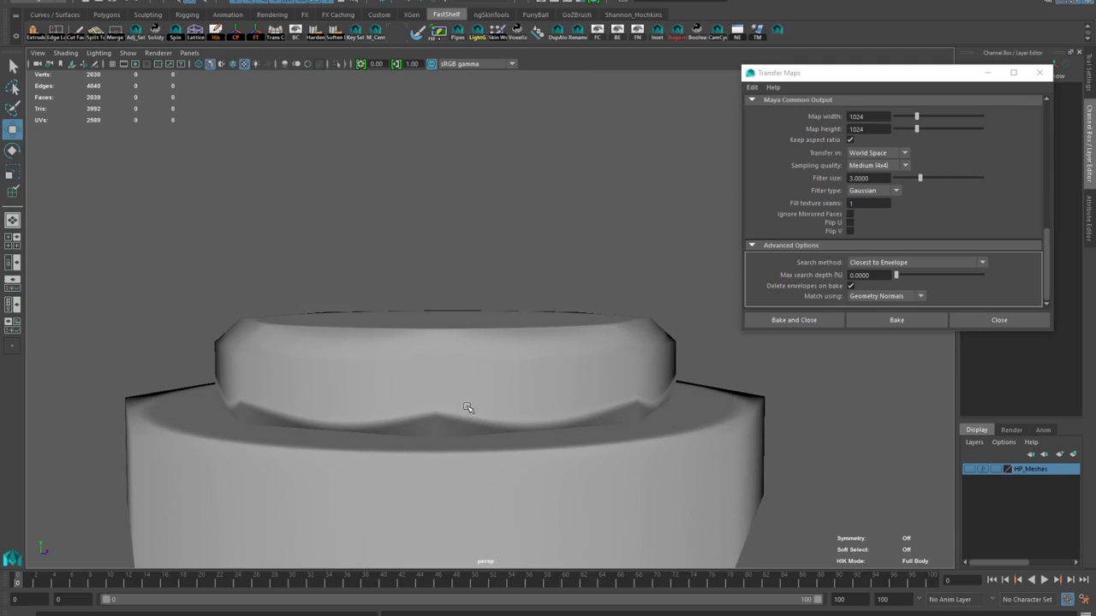
left_click_drag(246, 403, 242, 425, "alt")
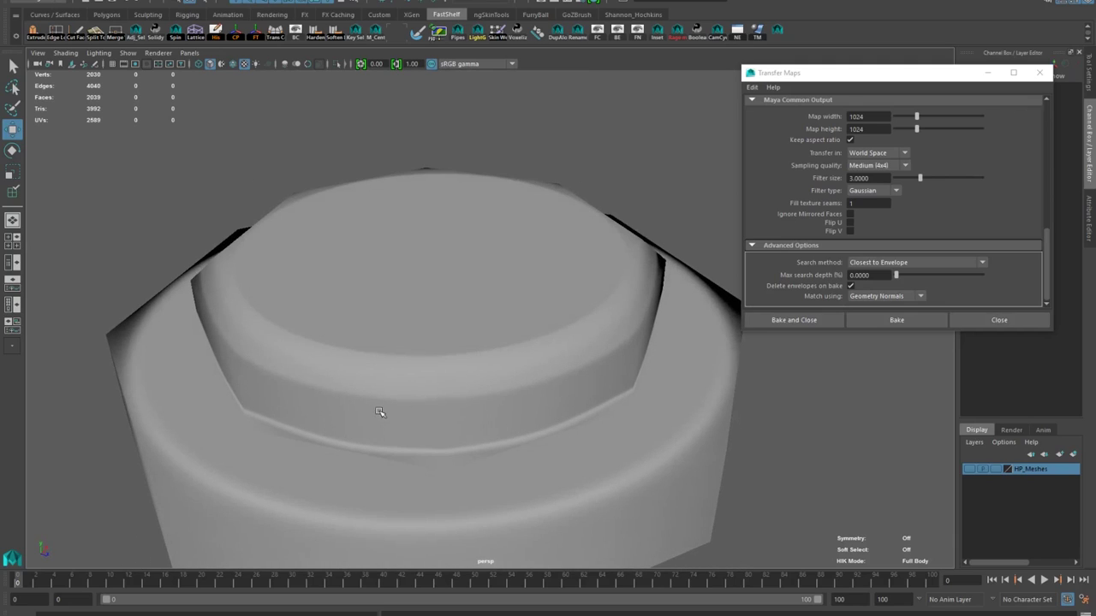
left_click_drag(380, 413, 359, 445, "alt")
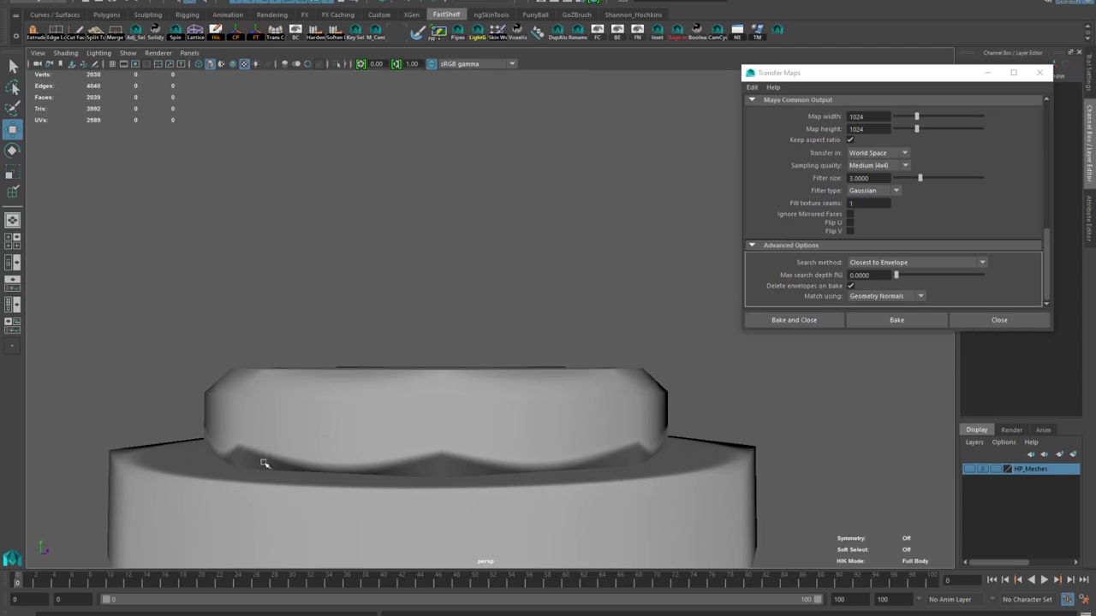
left_click_drag(579, 404, 494, 431, "alt")
Examine the octagonal base's wireframe and faceted silhouette up close and from a distance
left_click(444, 365)
left_click_drag(445, 365, 394, 321, "alt")
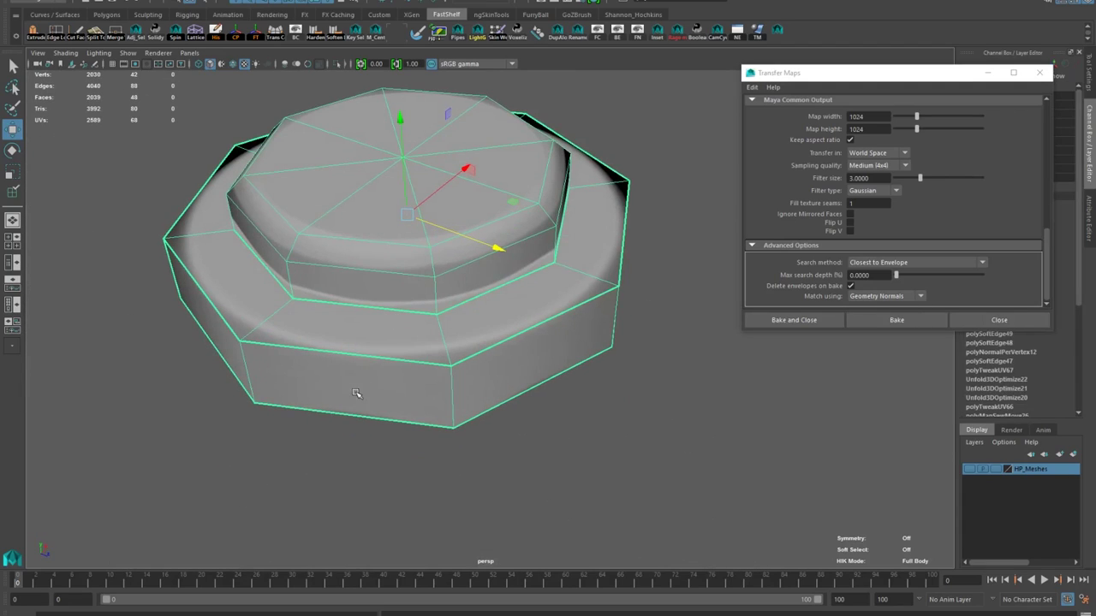
left_click_drag(373, 419, 445, 372, "alt")
left_click_drag(366, 353, 421, 398, "alt")
scroll(400, 407, "down", 3)
left_click(403, 463)
scroll(421, 398, "down", 5)
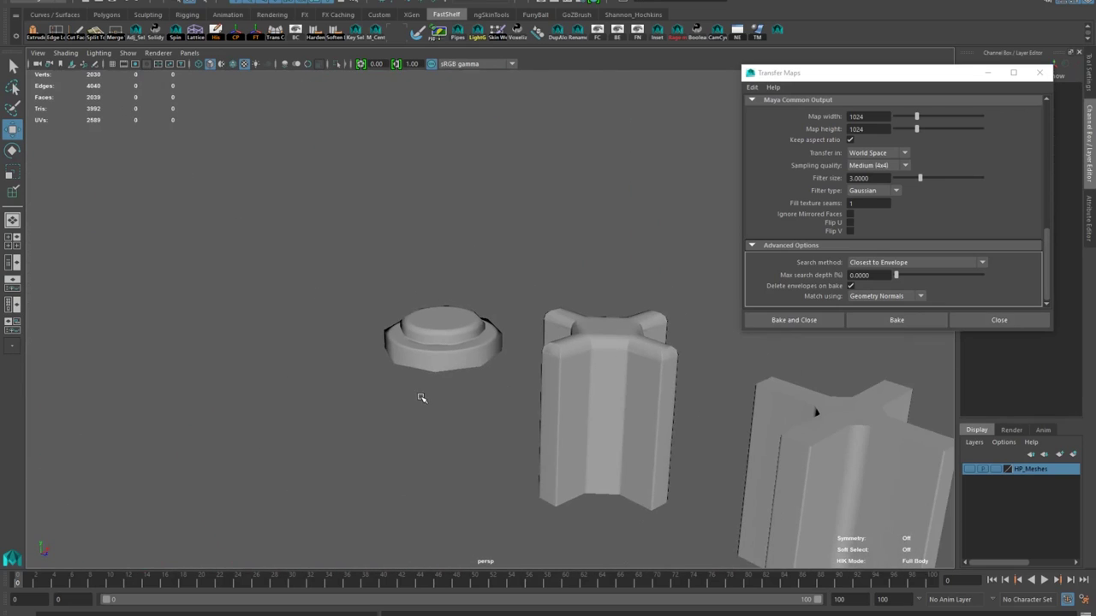
key("a")
scroll(468, 311, "up", 5)
scroll(449, 373, "down", 9)
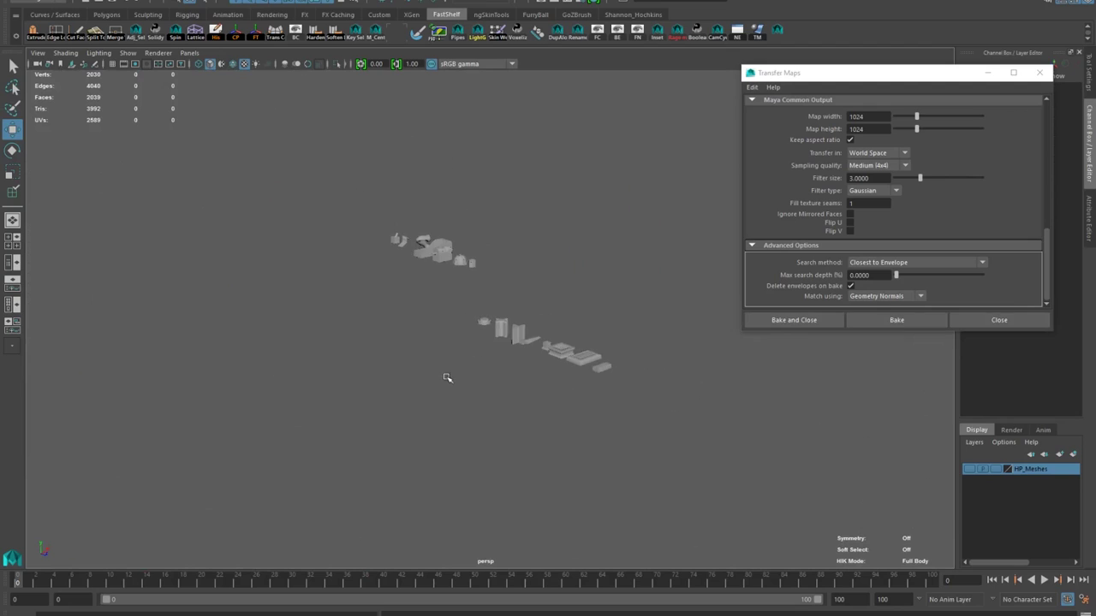
scroll(450, 338, "up", 7)
scroll(435, 300, "down", 6)
scroll(435, 301, "up", 14)
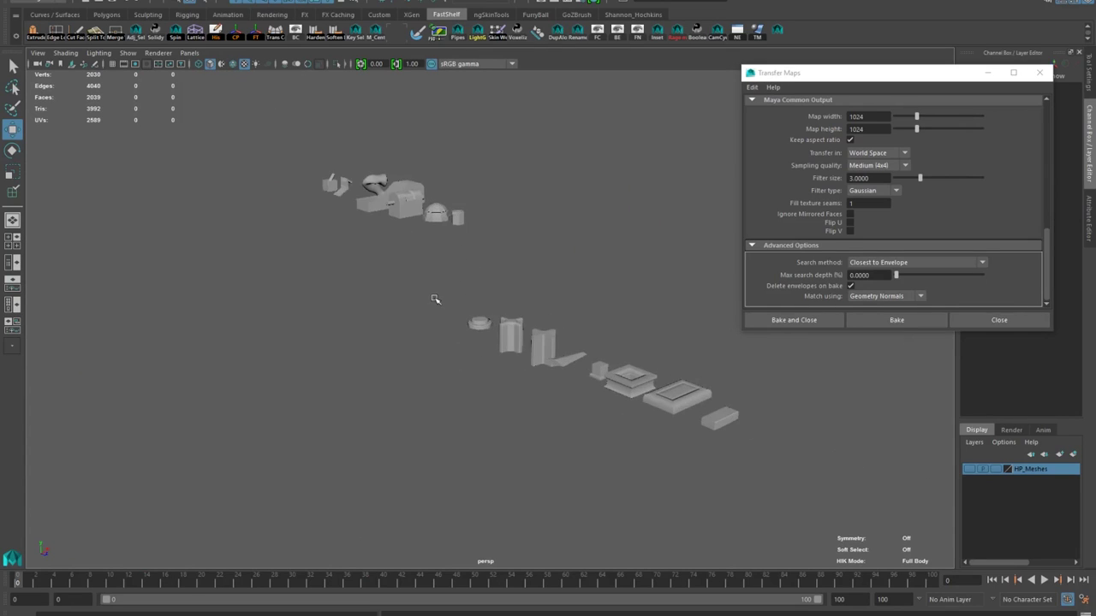
Insert an edge loop through the middle of every side of the octagonal base, rounding it to sixteen sides
left_click(446, 323)
key("y")
left_click_drag(411, 277, 433, 344, "alt")
left_click(460, 336)
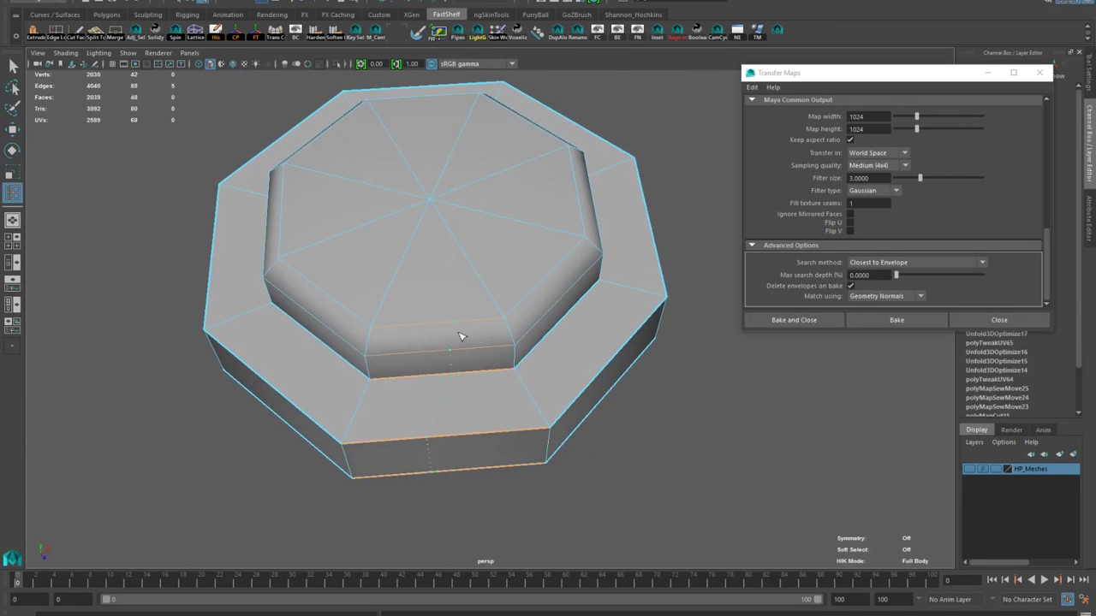
right_click(429, 331, "ctrl+shift")
left_click_drag(437, 327, 384, 322, "alt")
left_click(310, 295)
left_click_drag(309, 295, 405, 351, "alt")
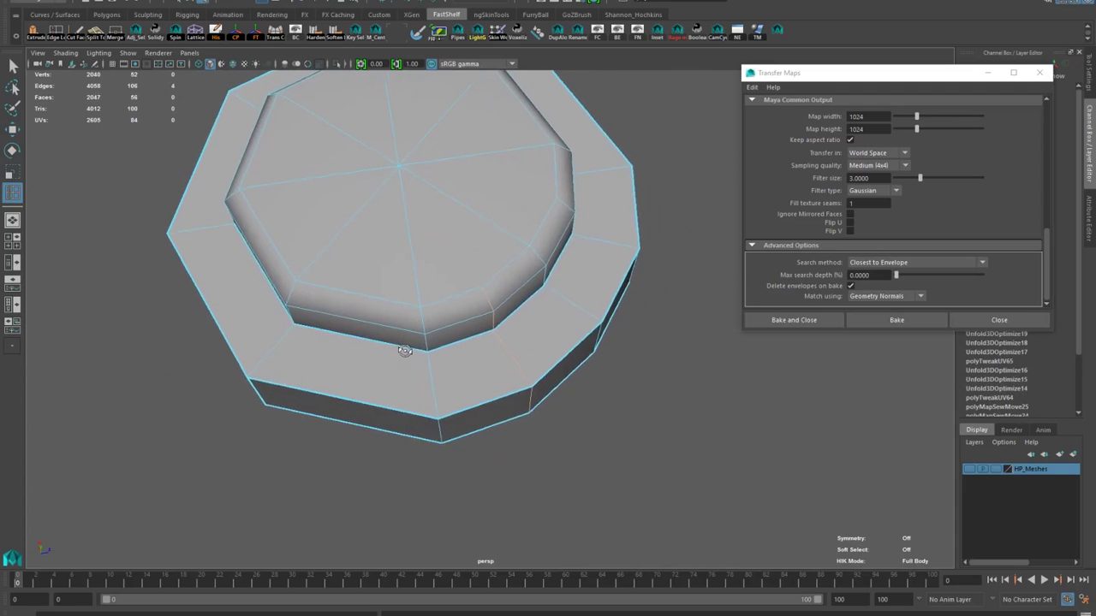
left_click(360, 298)
left_click_drag(359, 297, 543, 417, "alt")
left_click(382, 318)
left_click_drag(382, 318, 435, 322, "alt")
left_click(333, 320)
Rearrange the sixteen-sided base's UV shells, standing the long side strip upright along the edge of the UV tile
key("w")
right_click_drag(435, 321, 436, 334)
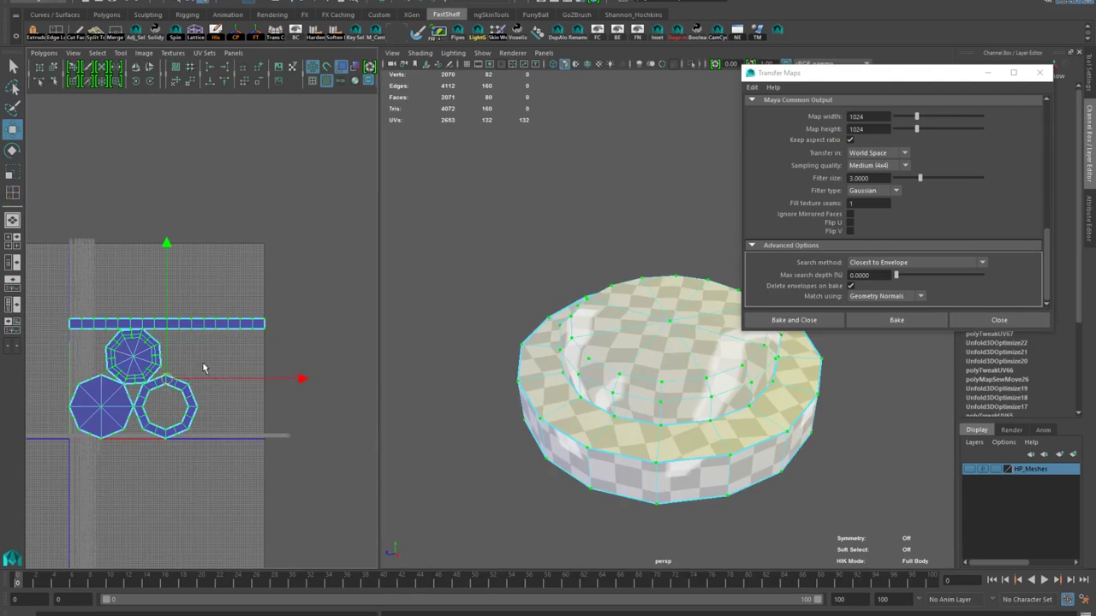
right_click(172, 354)
Show the HP_Meshes layer and rebake the normal map onto the sixteen-sided base
left_click(970, 469)
scroll(770, 429, "down", 4)
left_click(862, 317)
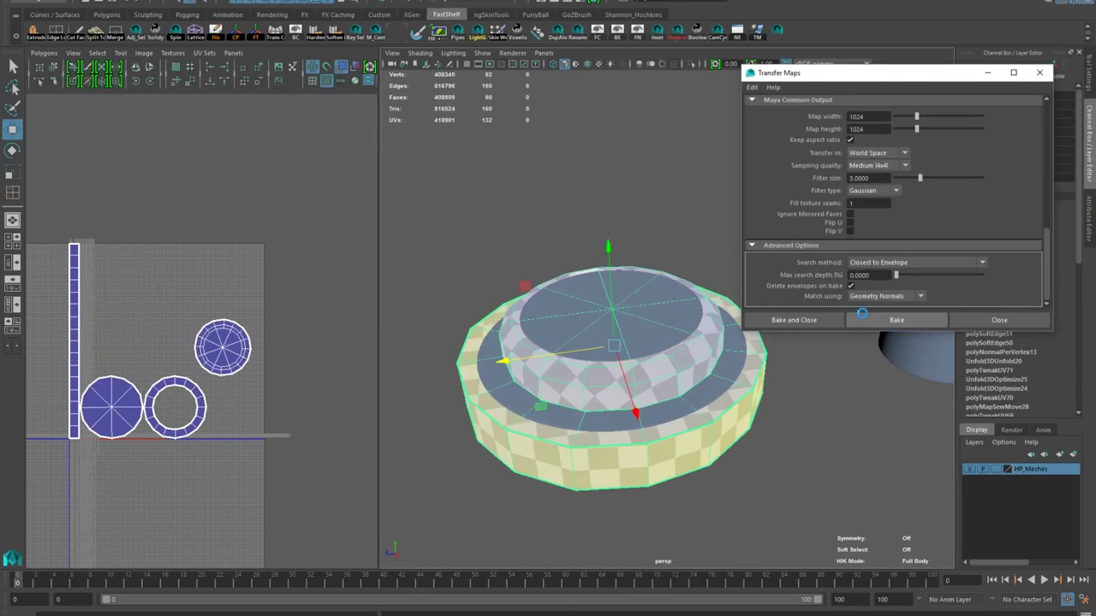
Inspect the sixteen-sided base's bake and checker-mapped surface from above and at side level with the high-poly layer hidden
left_click(831, 419)
left_click(575, 65)
left_click_drag(582, 467, 462, 435, "alt")
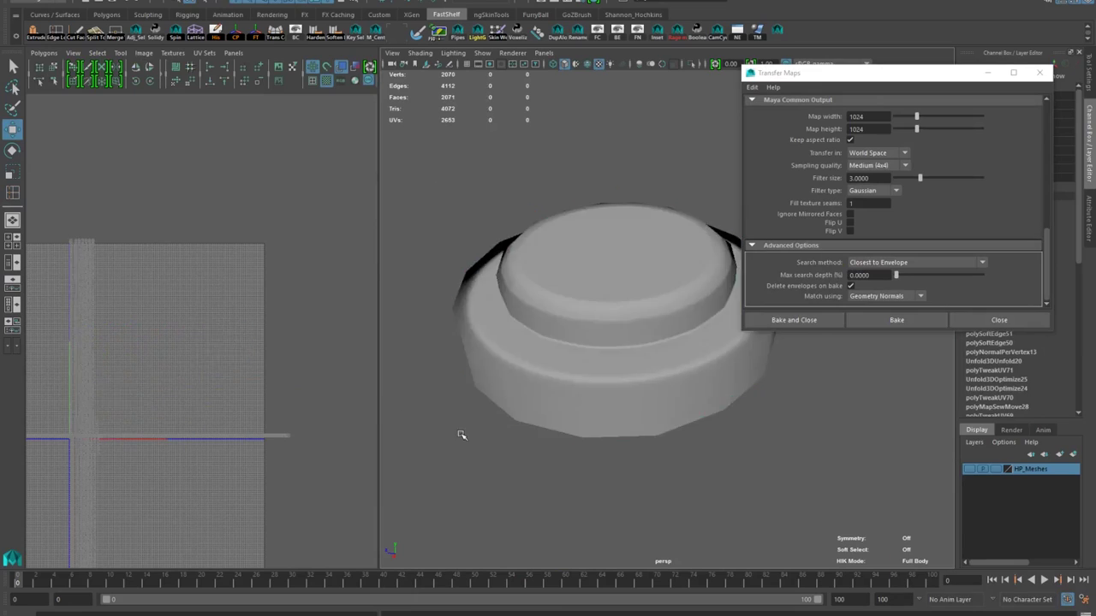
left_click(970, 469)
left_click(489, 240)
key("6")
right_click_drag(115, 351, 123, 415)
left_click_drag(548, 403, 528, 315, "alt")
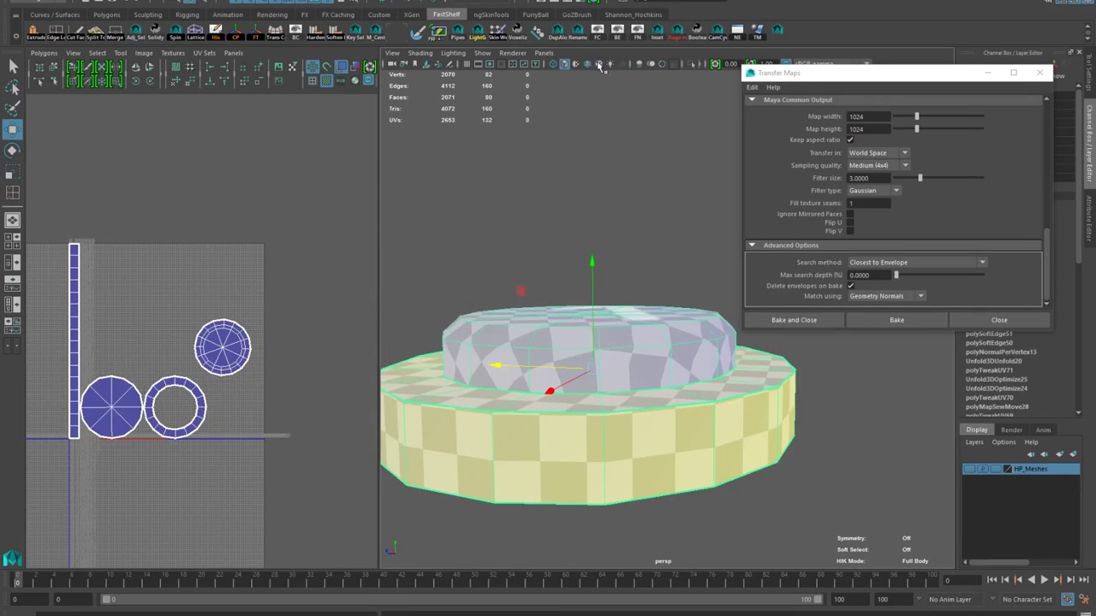
Show the HP_Meshes layer and turn on X-ray shading to compare the low-poly base with the high-poly mesh
left_click(969, 469)
left_click(848, 411)
mouse_move(655, 292)
left_mouse_down("alt")
mouse_move(660, 345)
mouse_move(642, 295)
left_mouse_up("alt")
scroll(633, 368, "up", 3)
left_click(626, 391)
left_click_drag(626, 391, 620, 395, "alt")
left_click_drag(813, 74, 880, 104)
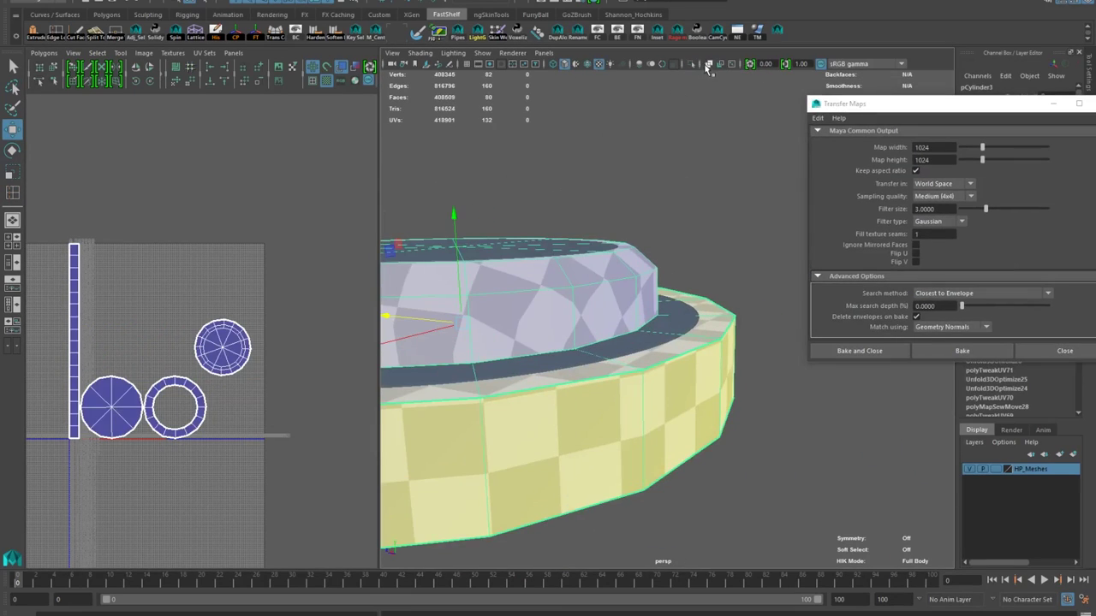
left_click(708, 65)
left_click_drag(634, 343, 638, 295, "alt")
Check the target mesh's display mode in the transfer settings
left_click(673, 254)
left_click(736, 359)
scroll(915, 215, "up", 5)
left_click(979, 149)
left_click(967, 160)
left_click(753, 257)
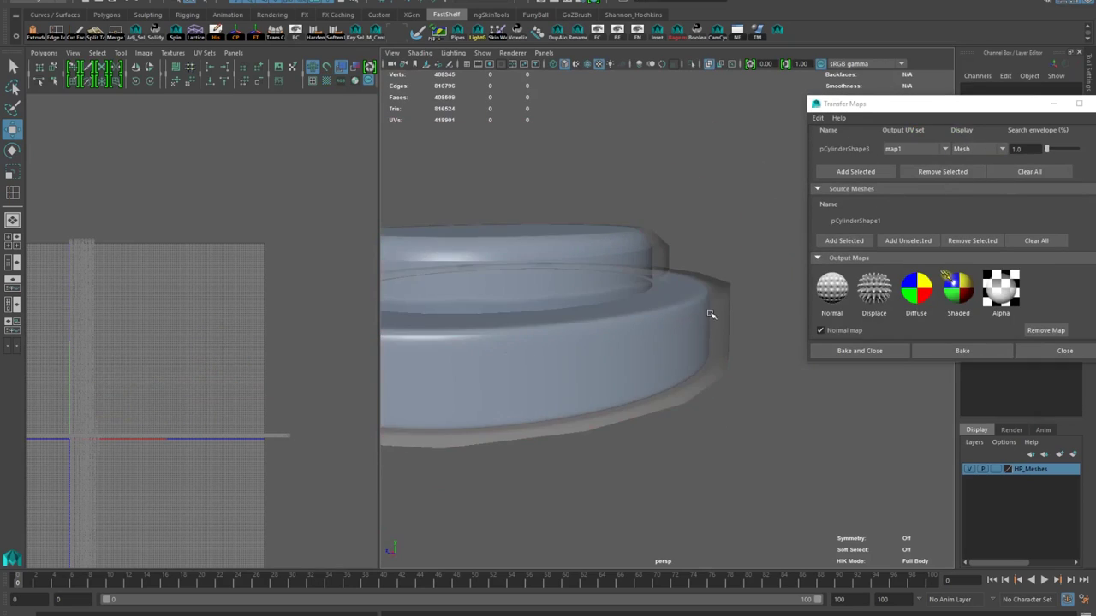
Adjust the lower tier's outer edge loops to fit the low-poly base closely around the high-poly mesh
left_click(710, 314)
left_click_drag(711, 314, 651, 334, "alt")
right_click_drag(634, 342, 634, 300)
double_click(600, 357)
key("r")
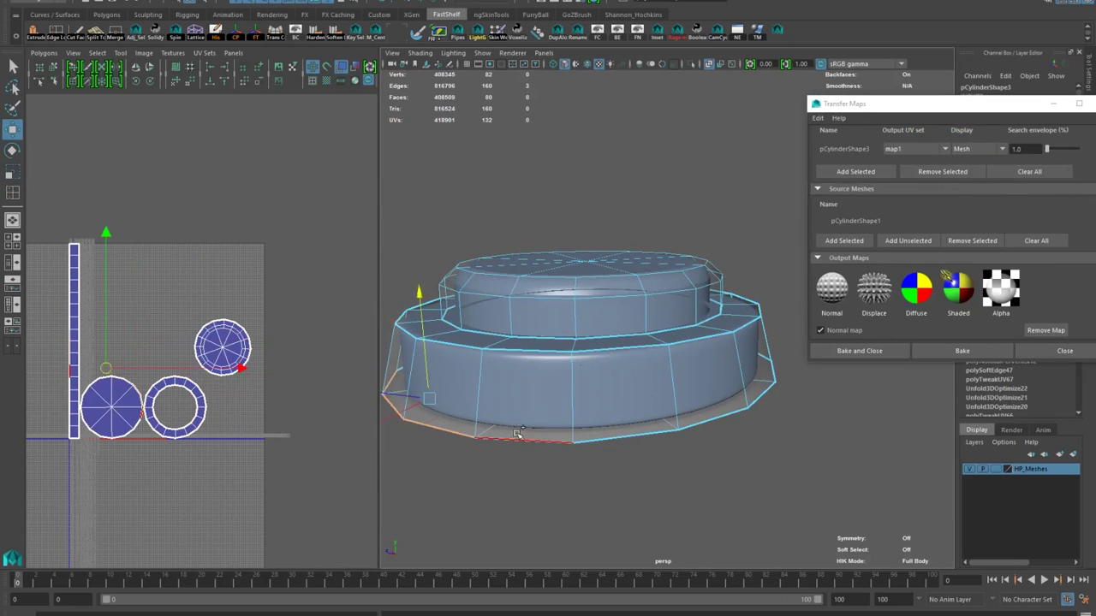
left_click(519, 470)
left_click_drag(519, 471, 536, 514, "alt")
double_click(592, 338)
scroll(548, 386, "up", 3)
mouse_move(583, 343)
left_mouse_down("alt")
mouse_move(528, 348)
mouse_move(506, 380)
mouse_move(622, 342)
mouse_move(514, 342)
mouse_move(565, 355)
left_mouse_up("alt")
key("r")
Fit the upper tier's wall face loop and top edge loop to the high-poly mesh and turn off X-ray shading
key("F11")
left_click(509, 334)
left_click(589, 358)
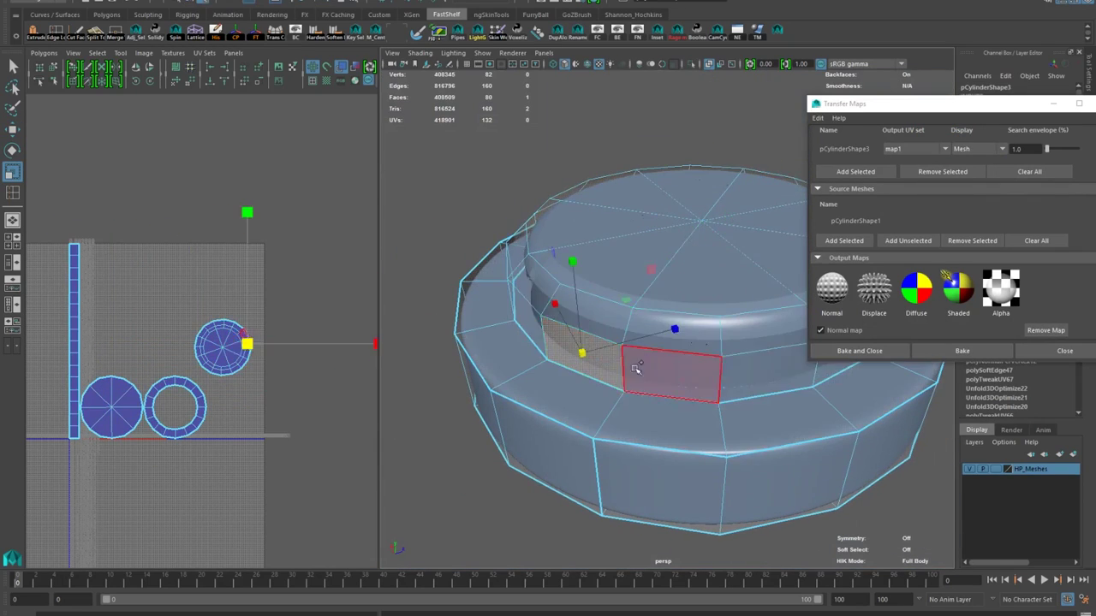
left_click_drag(577, 193, 548, 231, "alt")
double_click(653, 248)
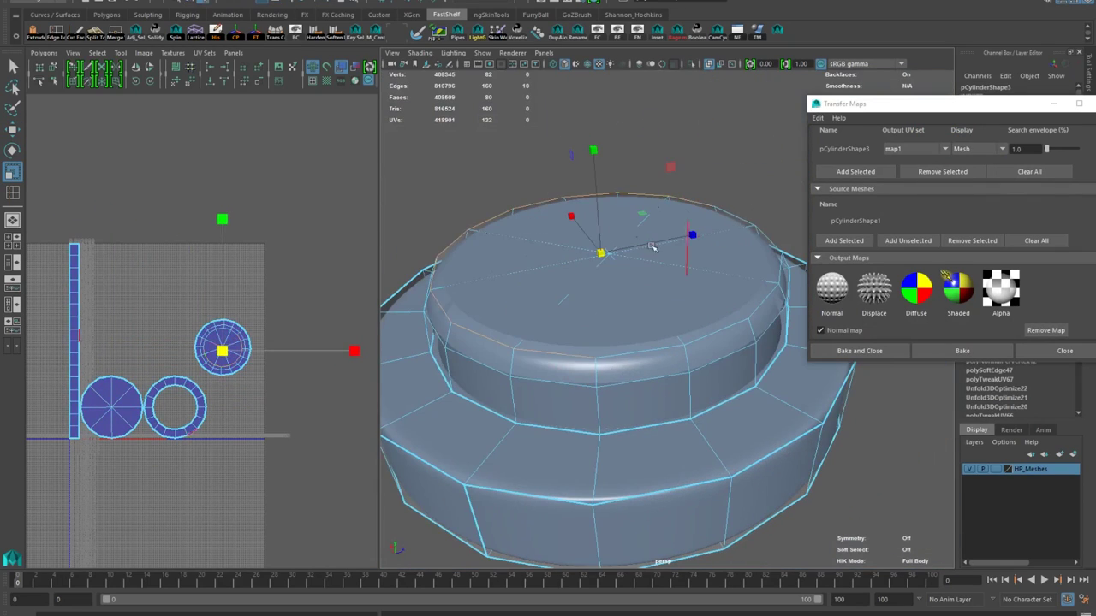
scroll(213, 334, "up", 5)
left_click_drag(533, 314, 556, 342, "alt")
right_click_drag(609, 419, 668, 368)
left_click(792, 249)
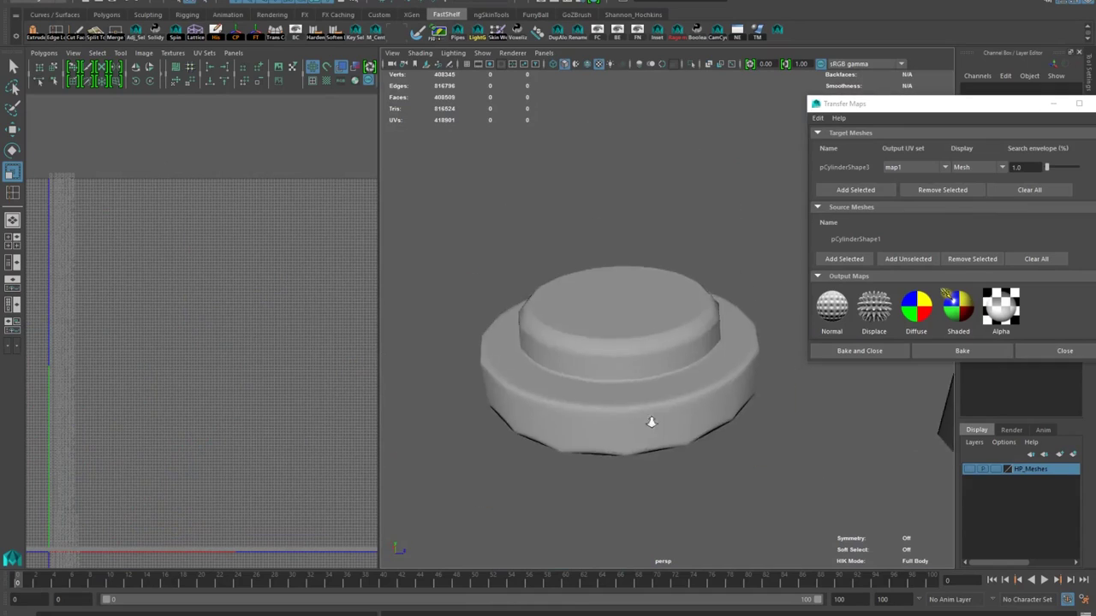
Rebake the reshaped base's normal map and set the next normal map output file to Normal_09.png
scroll(651, 423, "up", 10)
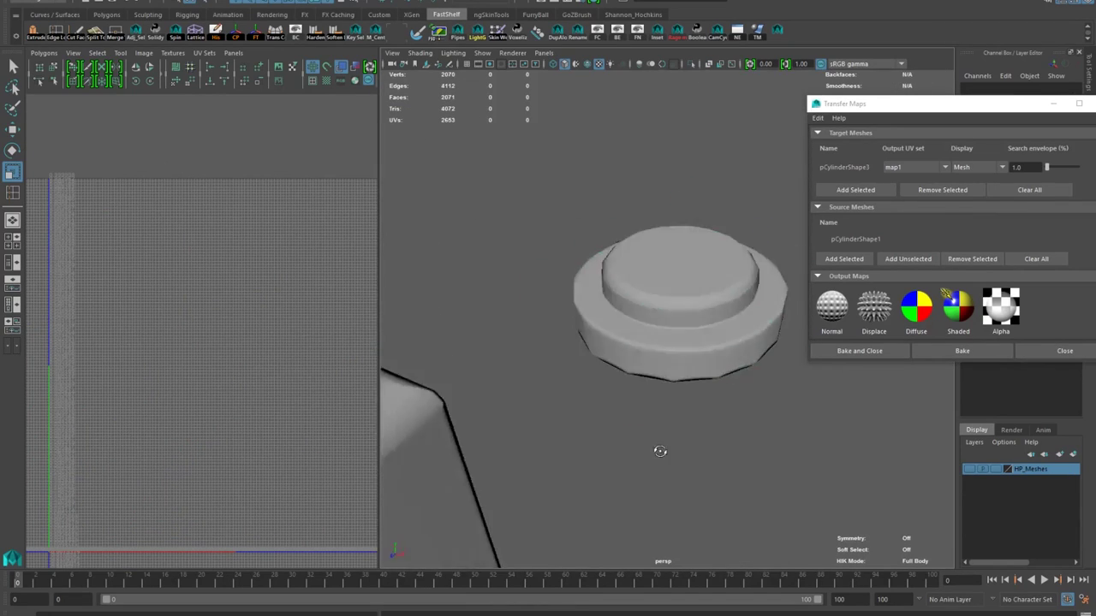
left_click(941, 339)
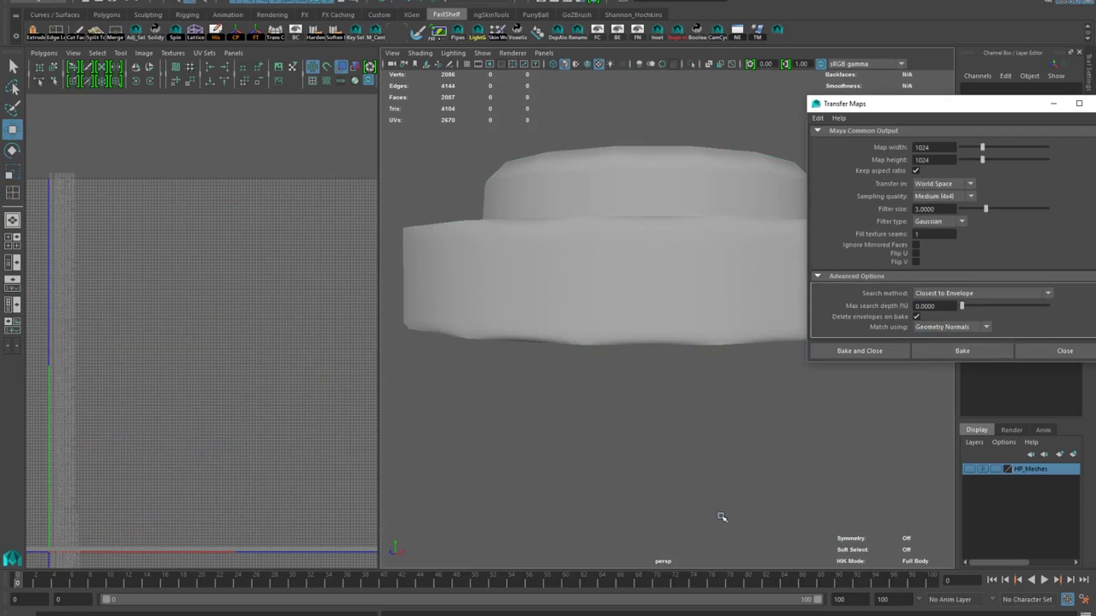
left_click_drag(722, 517, 589, 284, "alt")
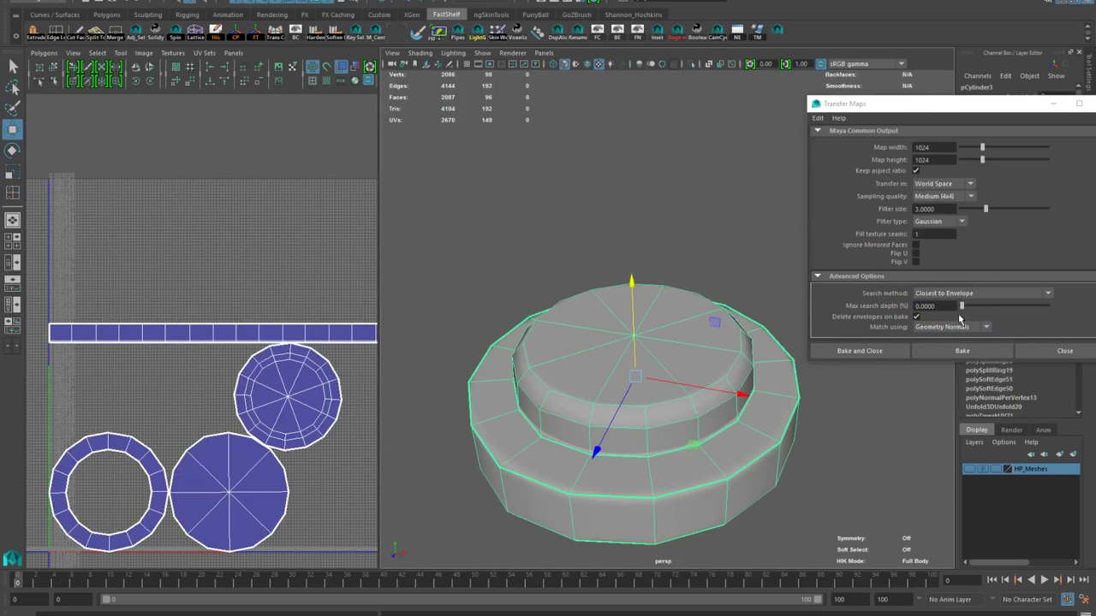
scroll(947, 295, "up", 5)
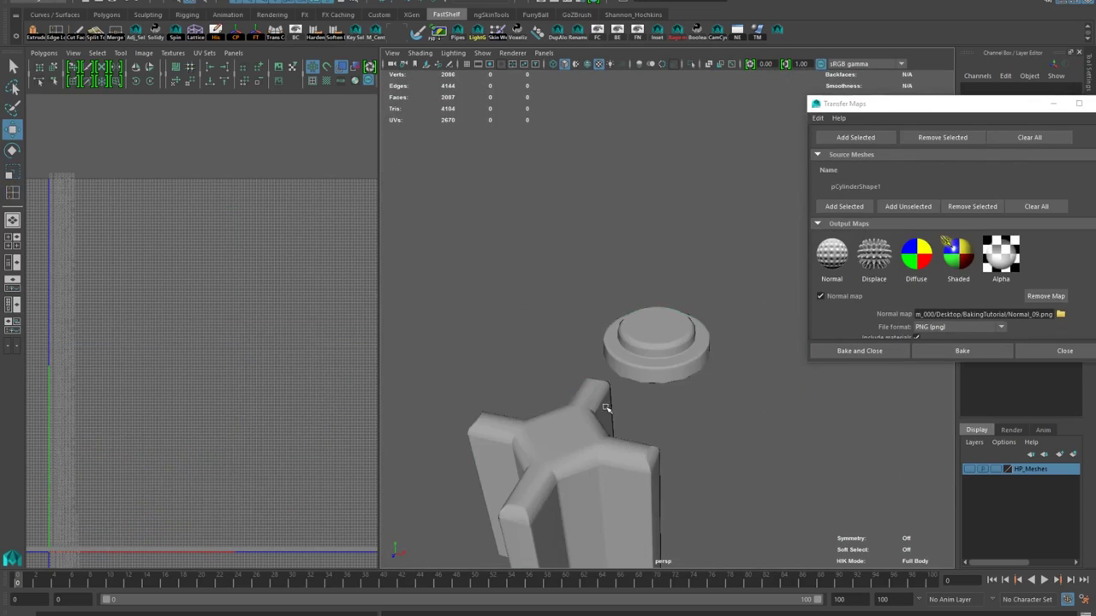
Overlay the low-poly hexagonal pipe on its high-poly counterpart at Translate Y 0 and raise it clear again
left_click(968, 470)
left_click(651, 377)
left_click_drag(959, 106, 222, 91)
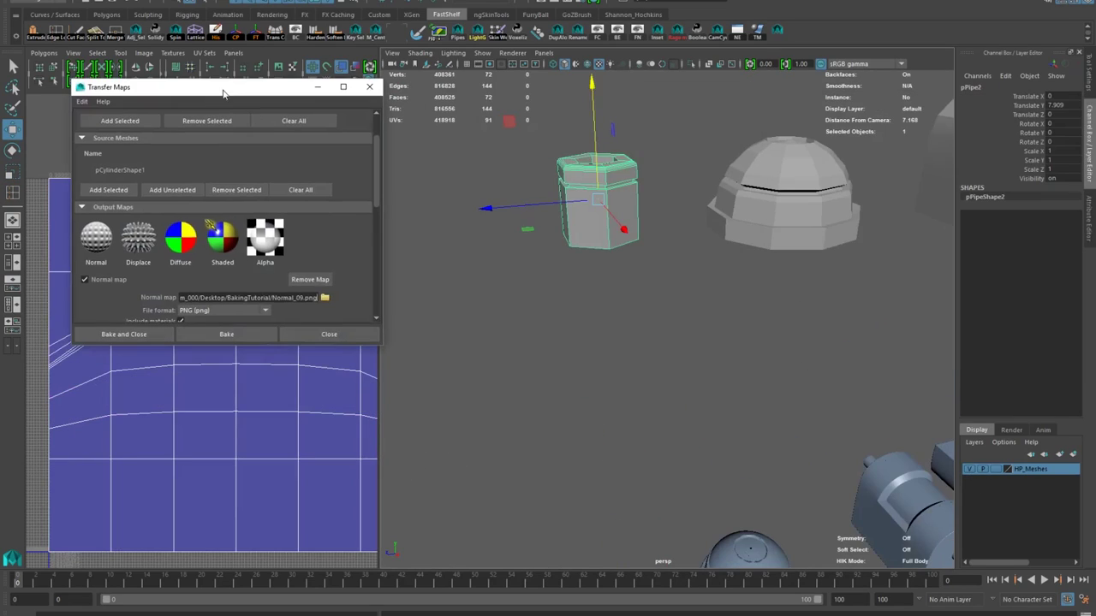
left_click(1062, 105)
type("0")
key("Return")
right_click_drag(641, 255, 734, 327, "alt")
right_click_drag(615, 338, 522, 309, "alt")
left_click_drag(522, 309, 582, 329, "alt")
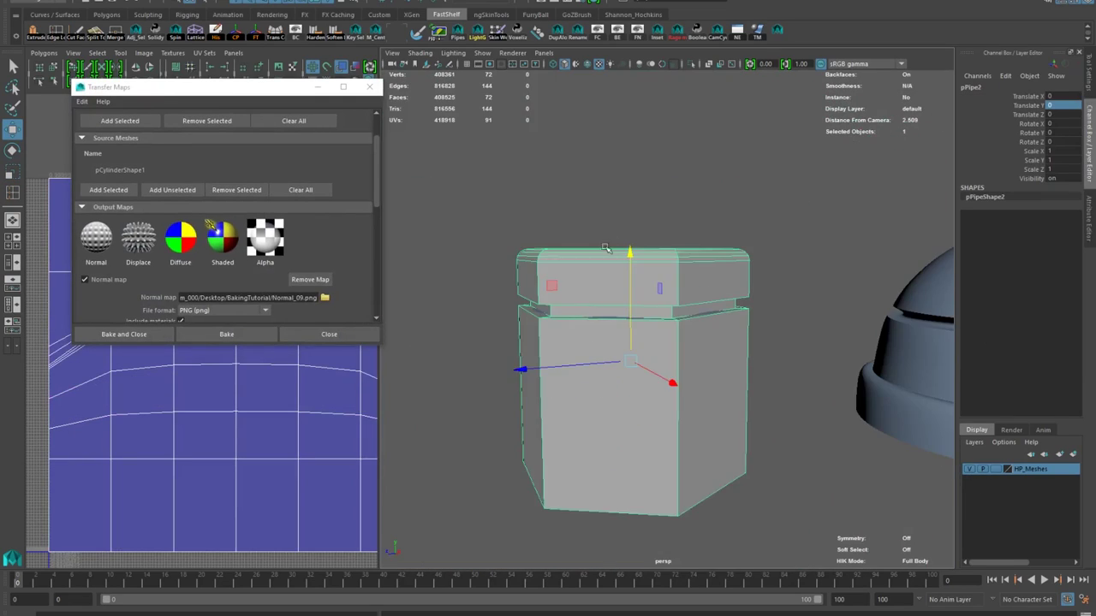
left_click_drag(629, 257, 629, 77)
Reshape the groove of the high-poly pipe by shifting its inner edge loops vertically
left_click(638, 385)
right_click_drag(745, 385, 843, 414, "alt")
scroll(754, 291, "up", 6)
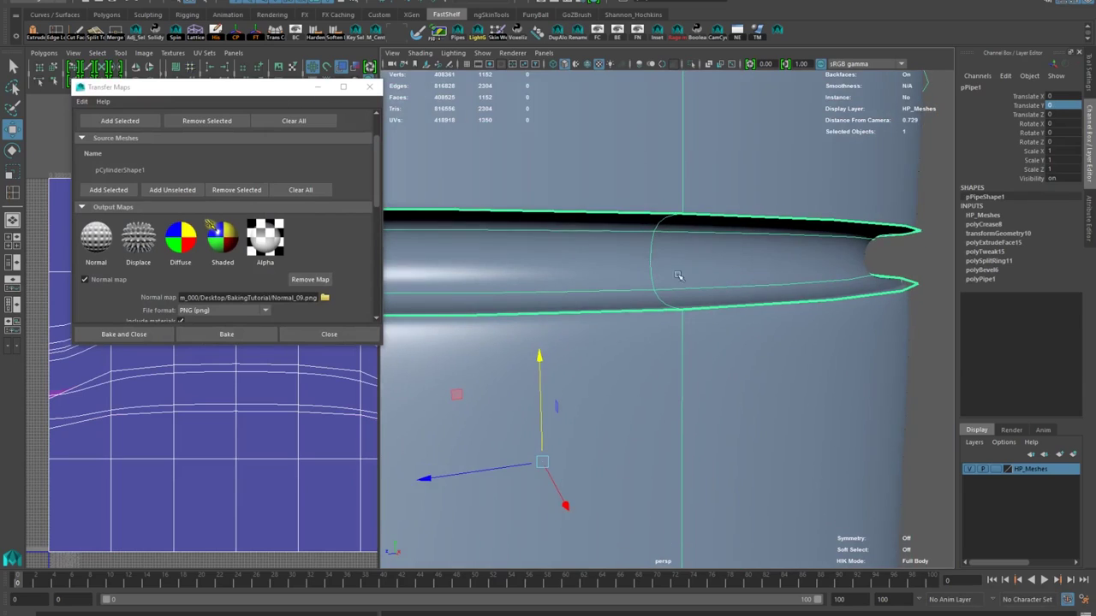
scroll(679, 277, "down", 5)
scroll(744, 310, "up", 5)
left_click_drag(686, 334, 711, 293, "alt")
right_click_drag(711, 294, 716, 267)
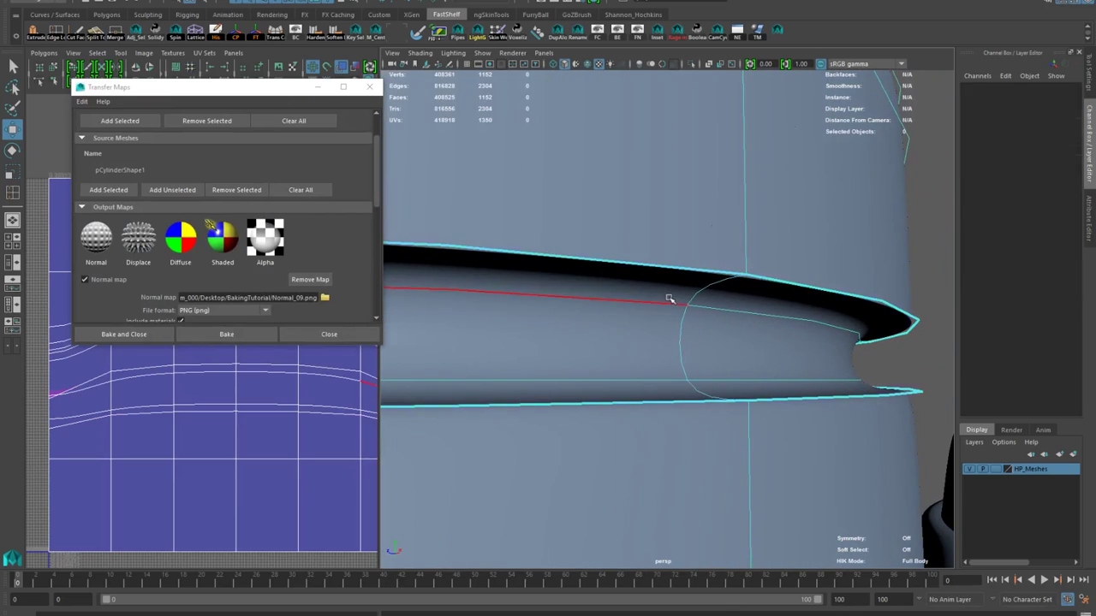
double_click(671, 299)
scroll(599, 299, "down", 5)
scroll(600, 298, "up", 5)
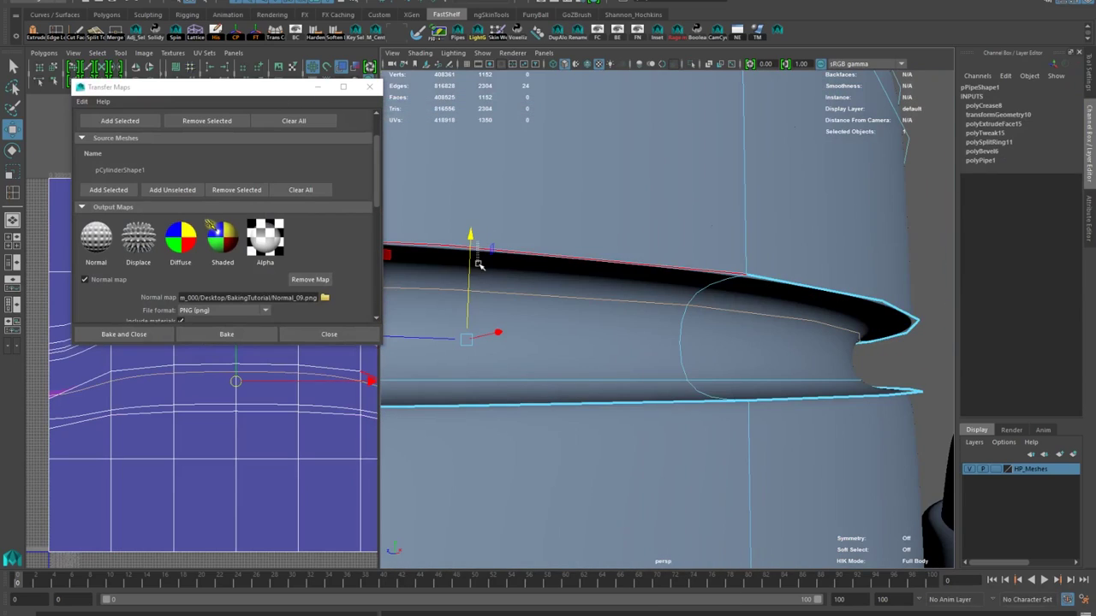
mouse_move(477, 259)
left_mouse_down()
mouse_move(476, 250)
mouse_move(460, 264)
left_mouse_up()
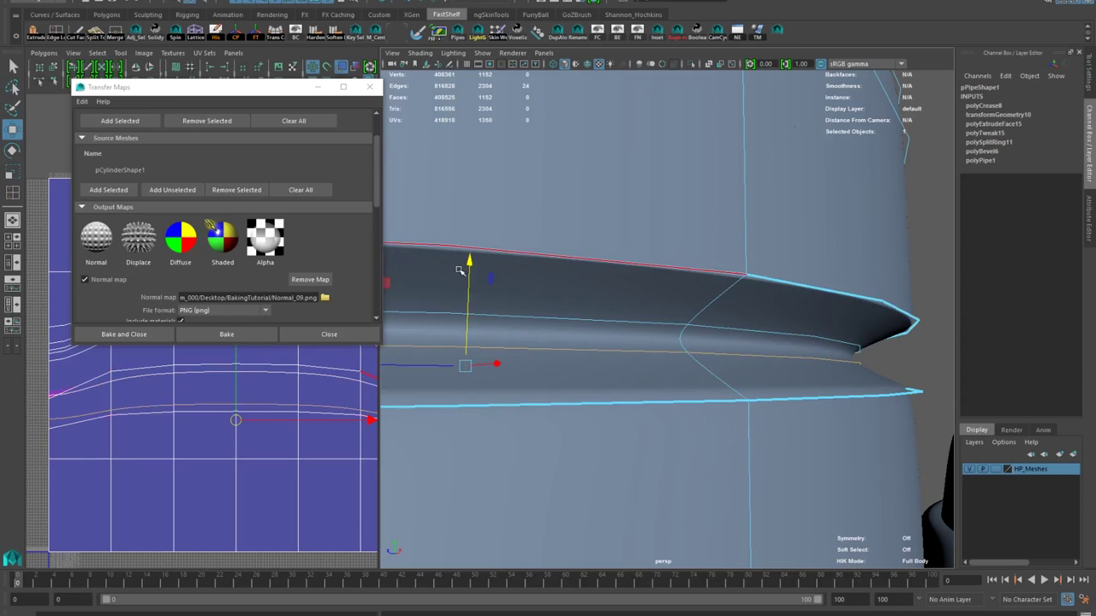
left_click_drag(469, 255, 470, 225)
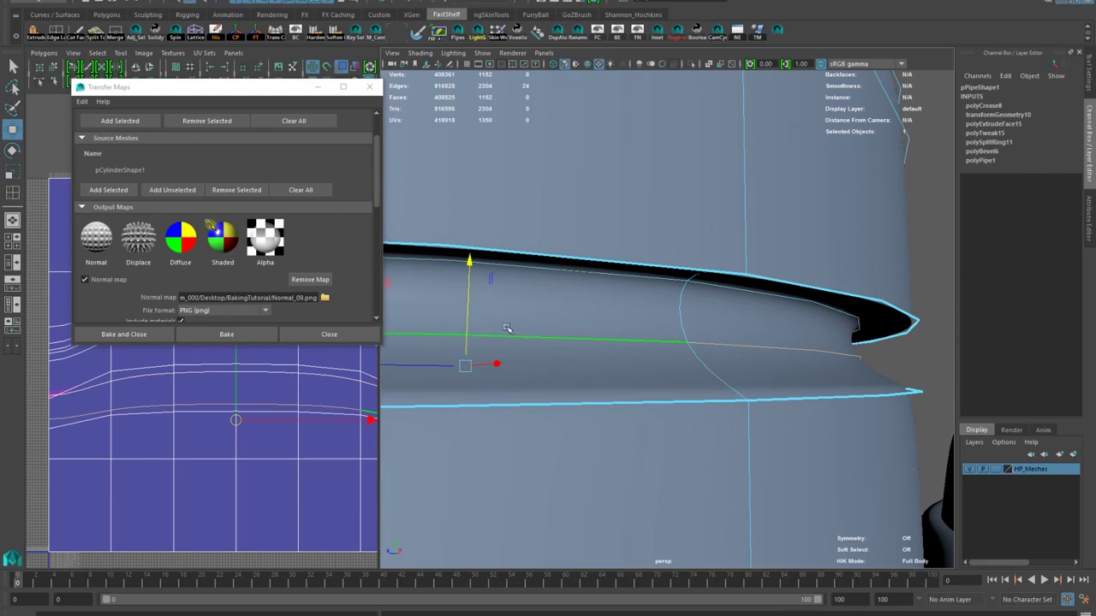
left_click_drag(469, 255, 479, 315)
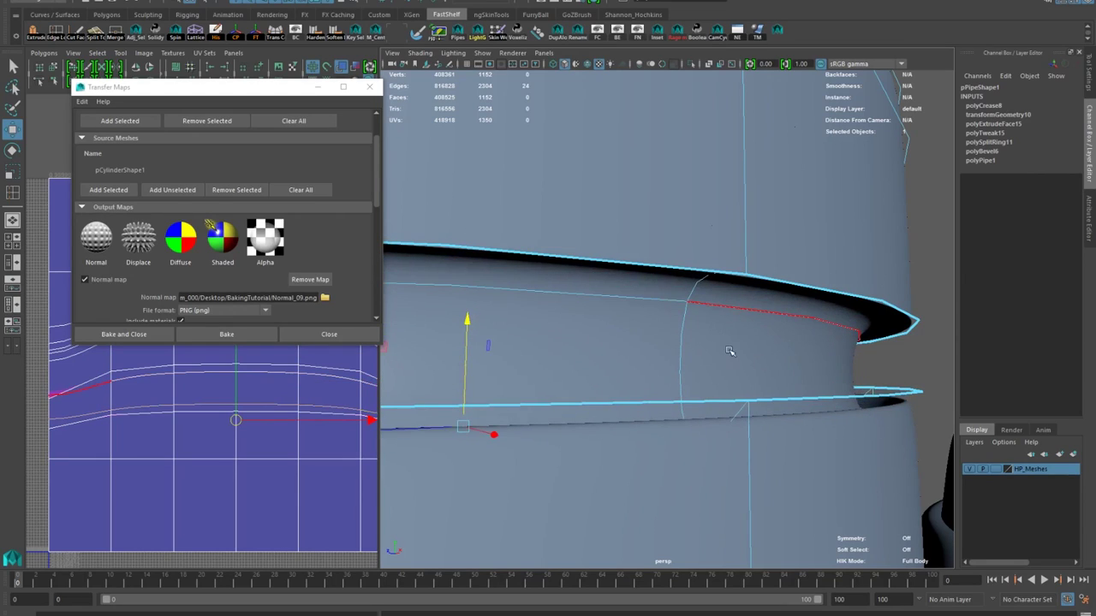
Move the groove's lower and upper inner edge loops toward each other to narrow it into a V-shaped profile
left_click_drag(729, 351, 763, 352, "alt")
right_click_drag(763, 352, 784, 402, "alt")
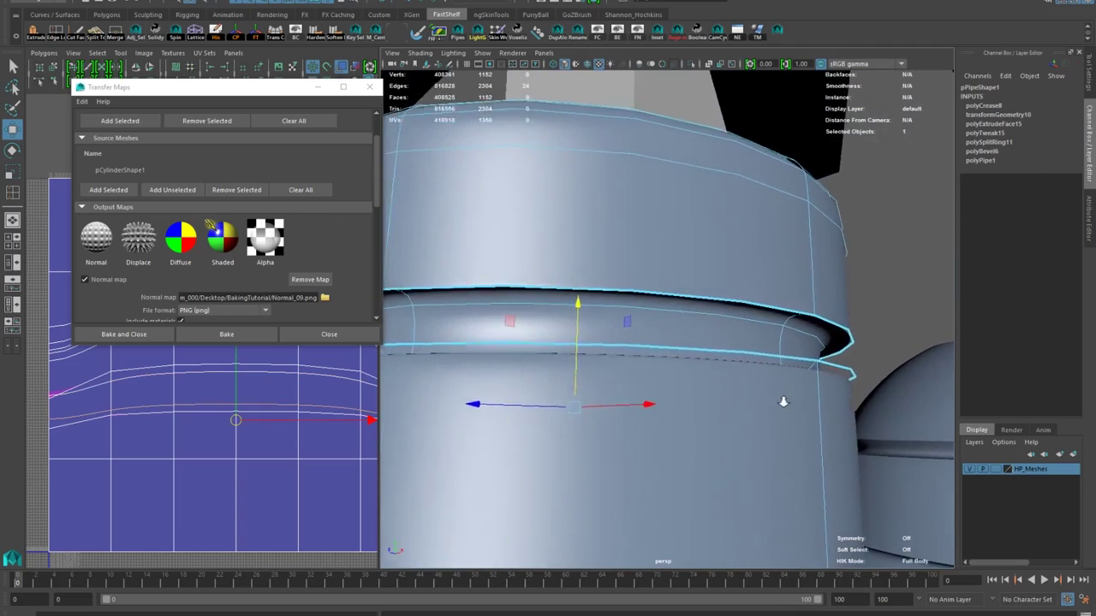
left_click_drag(782, 401, 868, 366, "alt")
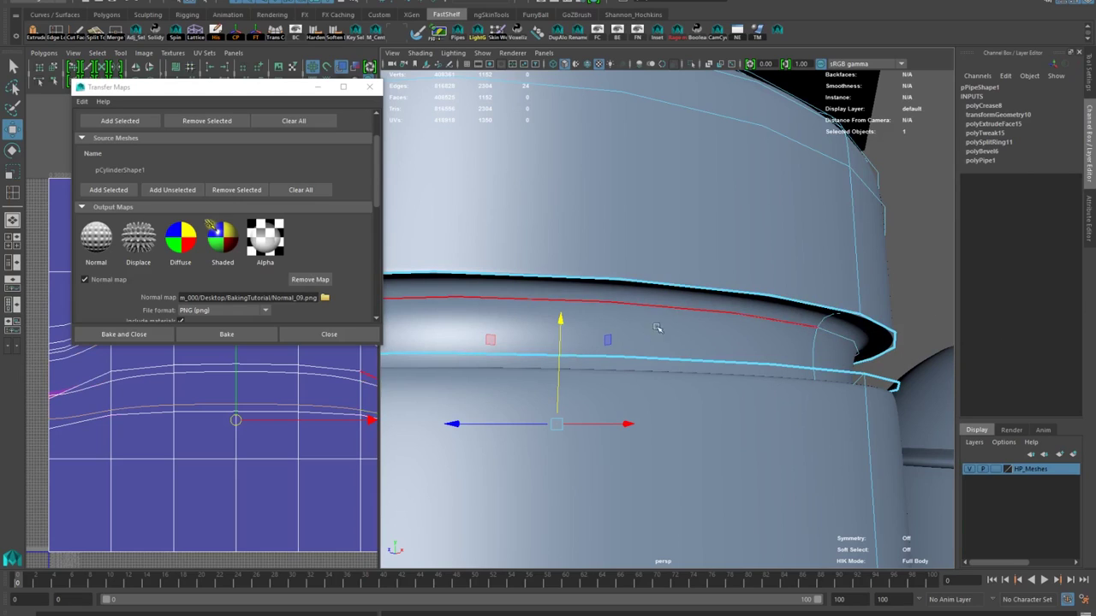
double_click(640, 356)
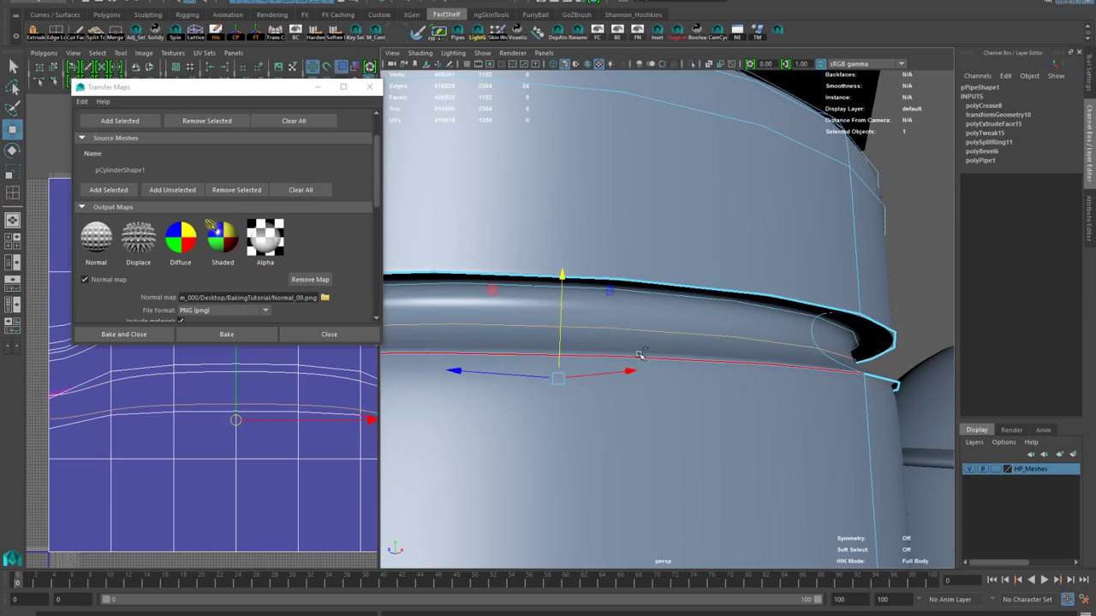
double_click(681, 295)
left_click_drag(681, 296, 624, 291, "alt")
right_click_drag(624, 291, 660, 329, "alt")
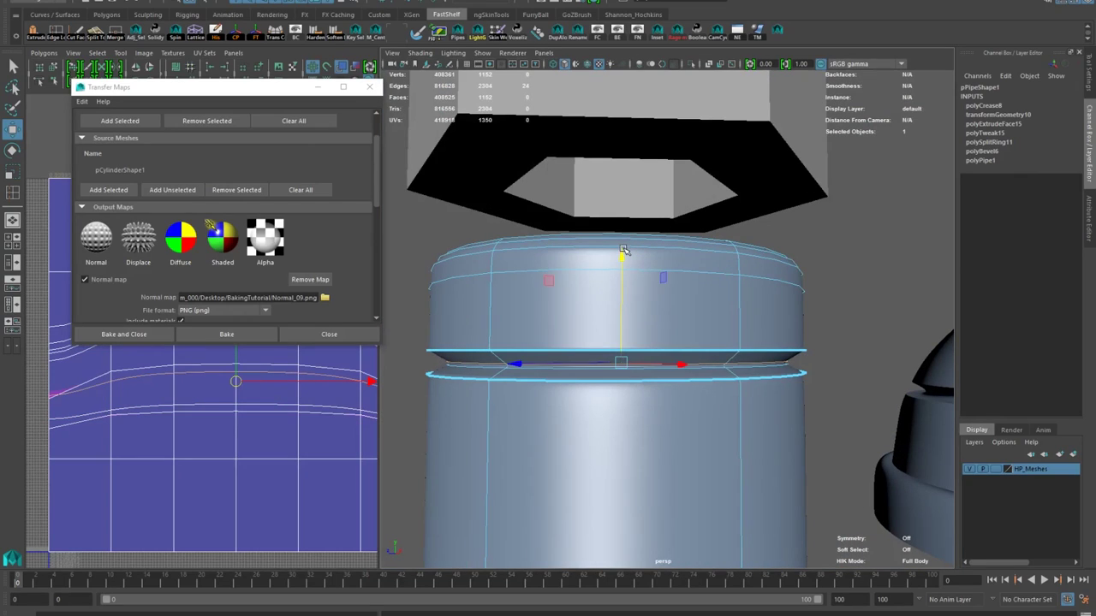
middle_click_drag(578, 253, 591, 277, "alt")
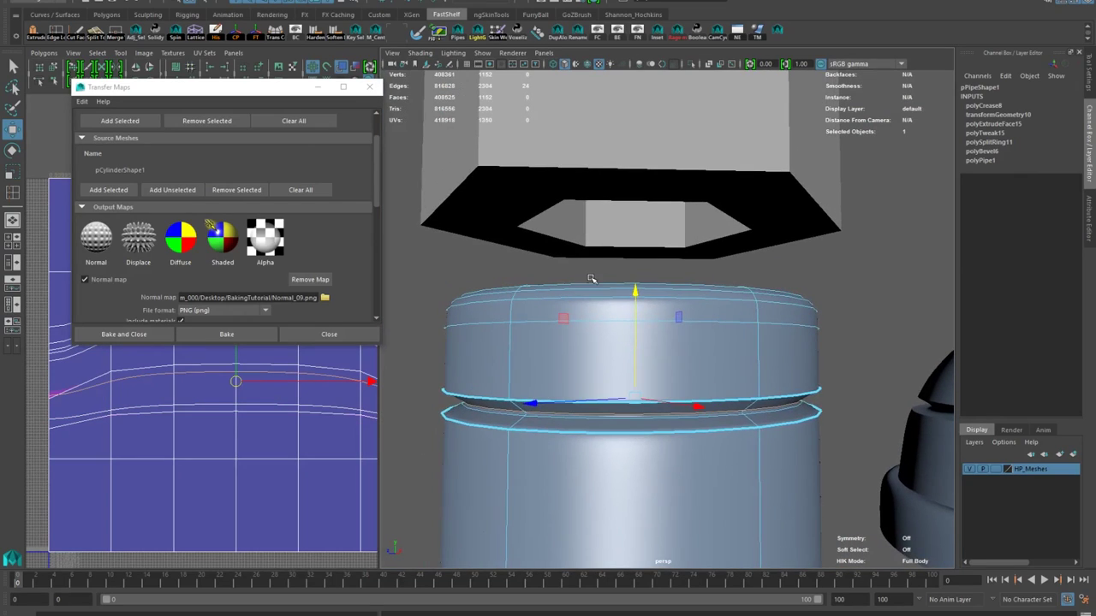
Smooth the high-poly pipe with 3 divisions and return it to object mode
right_click_drag(591, 277, 570, 336, "alt")
left_click_drag(570, 336, 697, 261, "alt")
right_click_drag(697, 301, 757, 271)
left_click(725, 311)
right_click(711, 335, "shift")
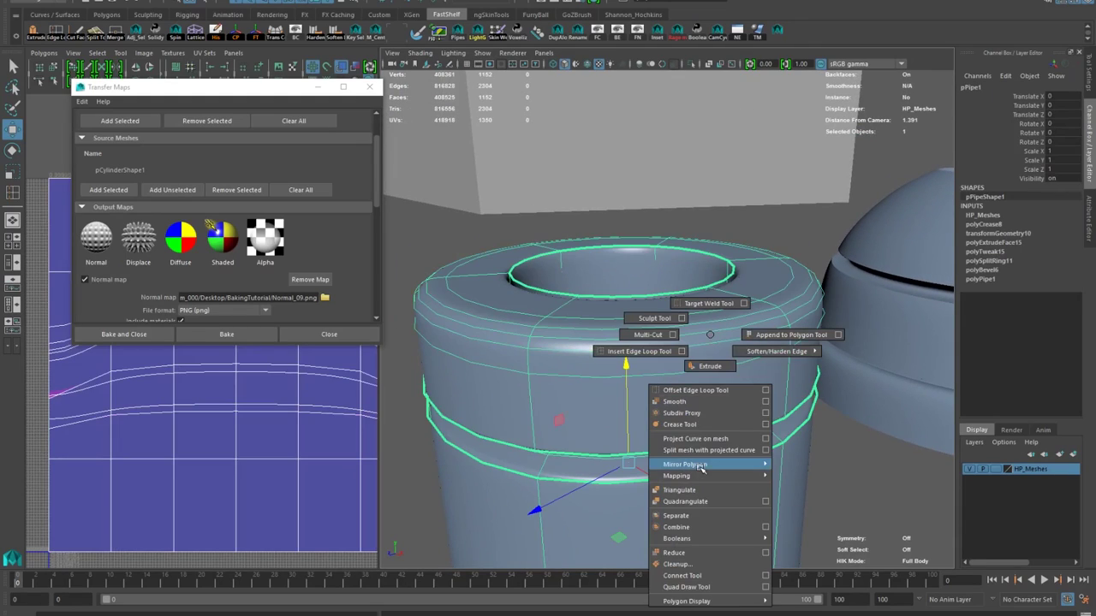
left_click(674, 402)
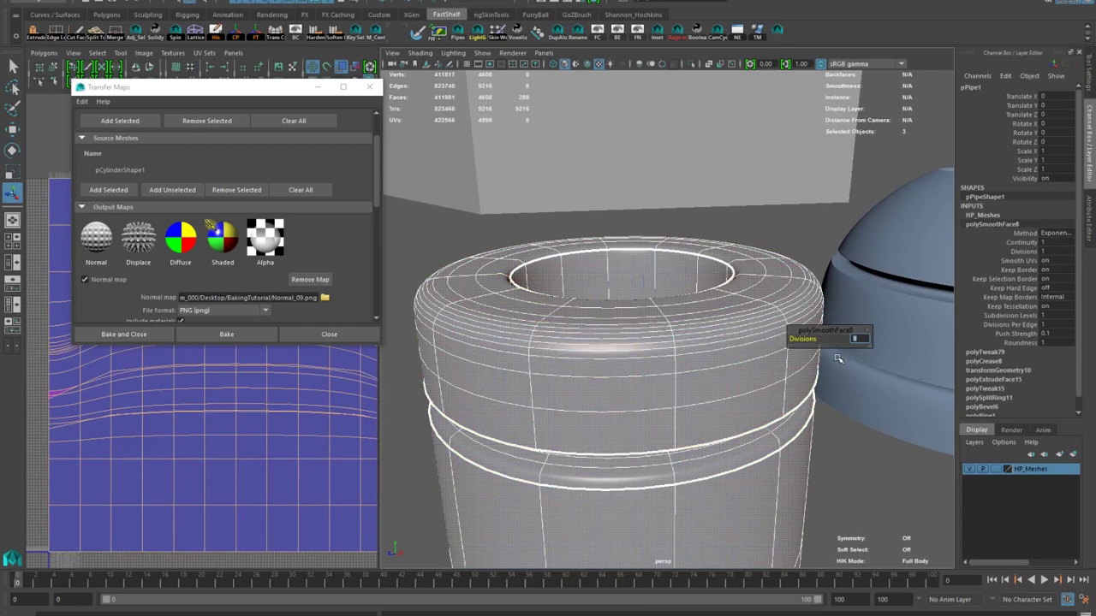
type("3")
key("Return")
scroll(659, 370, "down", 3)
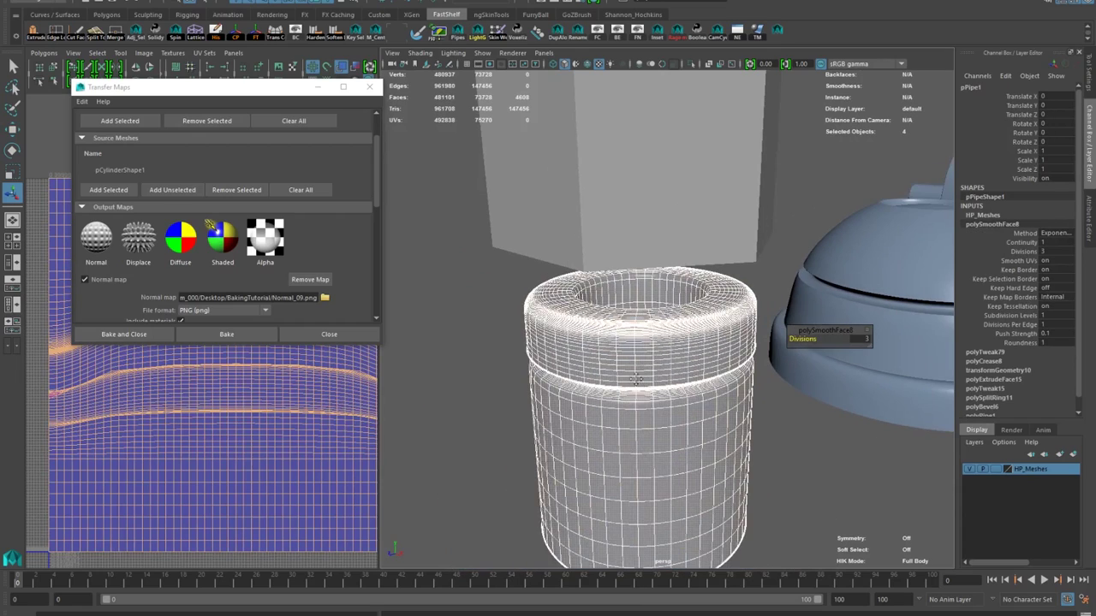
right_click(638, 320)
left_click(671, 282)
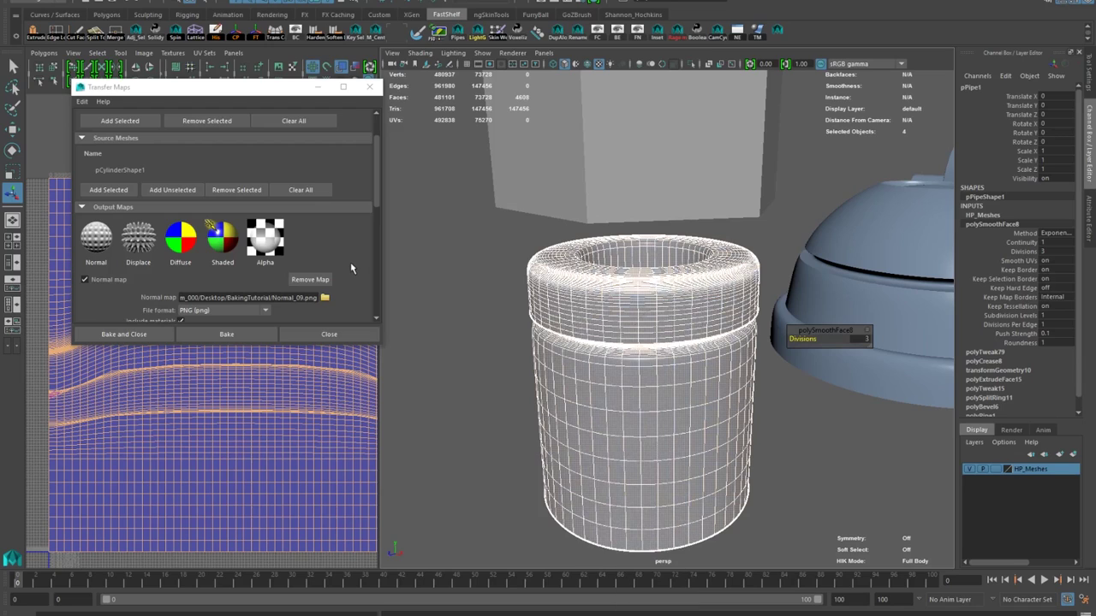
Inspect the smoothed high-poly pipe's wireframe and its shading with nothing selected
left_click(438, 259)
key("w")
left_click(565, 289)
scroll(531, 321, "up", 2)
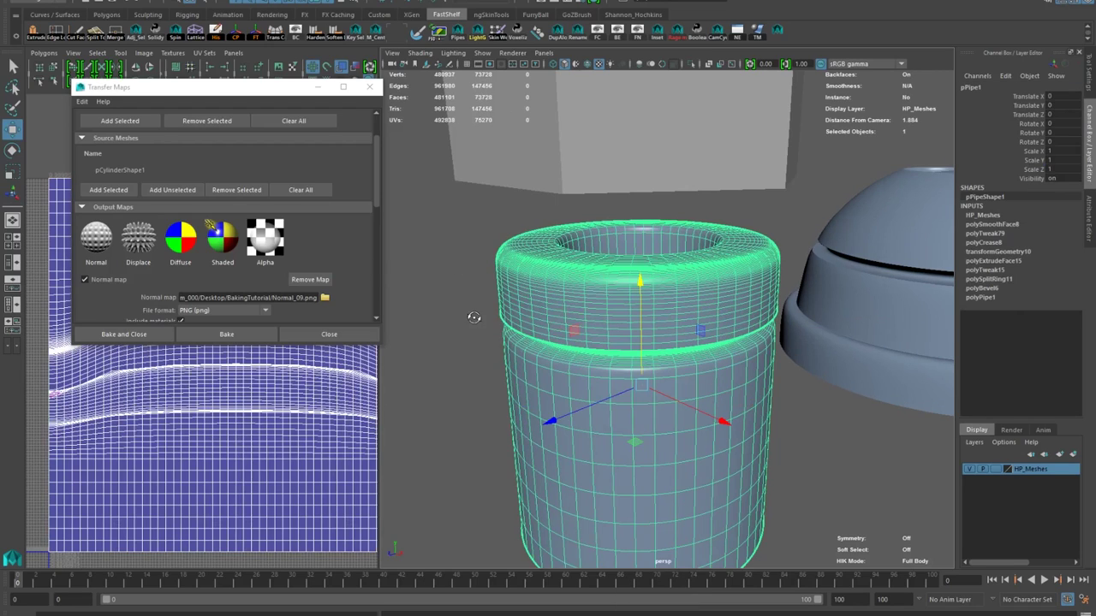
left_click_drag(475, 318, 460, 305, "alt")
left_click(460, 305)
left_click_drag(547, 330, 571, 329, "alt")
scroll(571, 329, "down", 5)
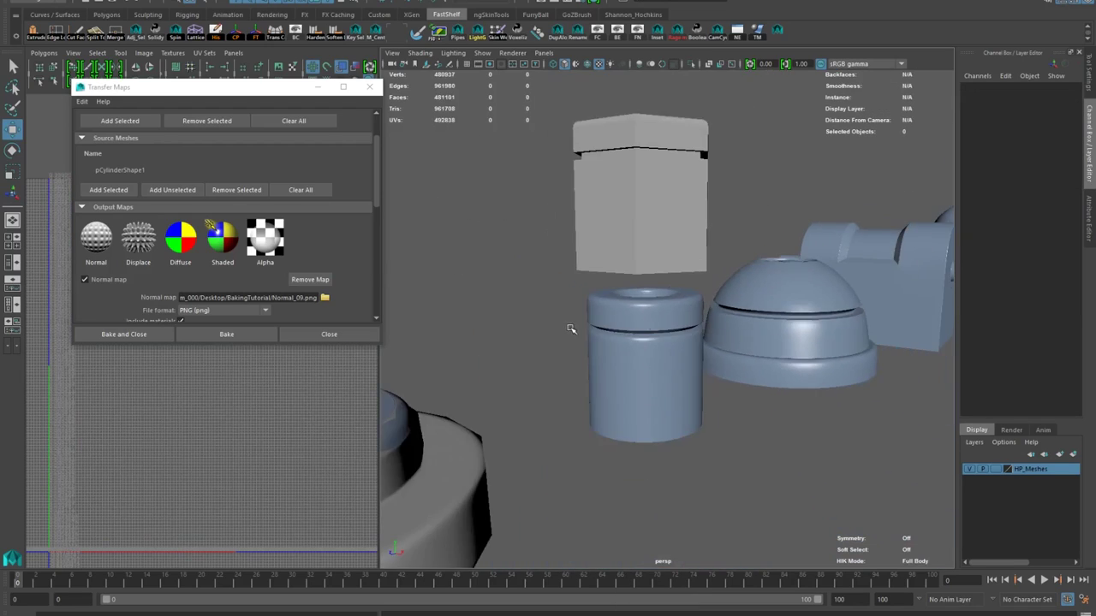
Overlay the low-poly hexagonal pipe on the smoothed high-poly pipe by setting its Translate Y to 0
left_click_drag(646, 318, 603, 332, "alt")
left_click(665, 237)
middle_click_drag(606, 223, 592, 288, "alt")
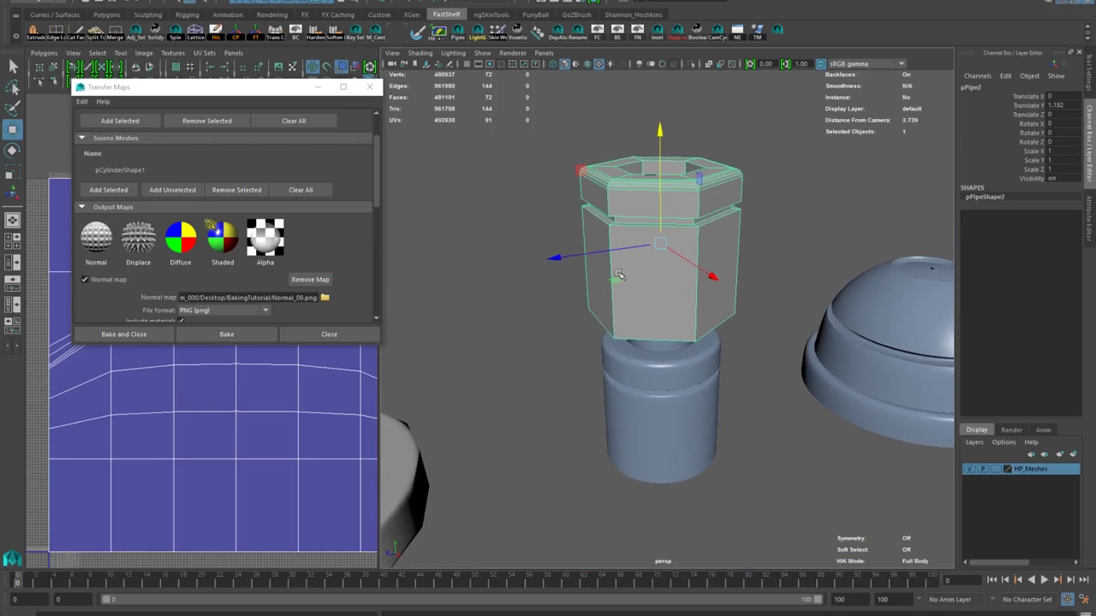
left_click(1062, 107)
type("0")
key("Return")
scroll(612, 245, "up", 5)
mouse_move(612, 283)
left_mouse_down("alt")
mouse_move(607, 240)
mouse_move(625, 278)
left_mouse_up("alt")
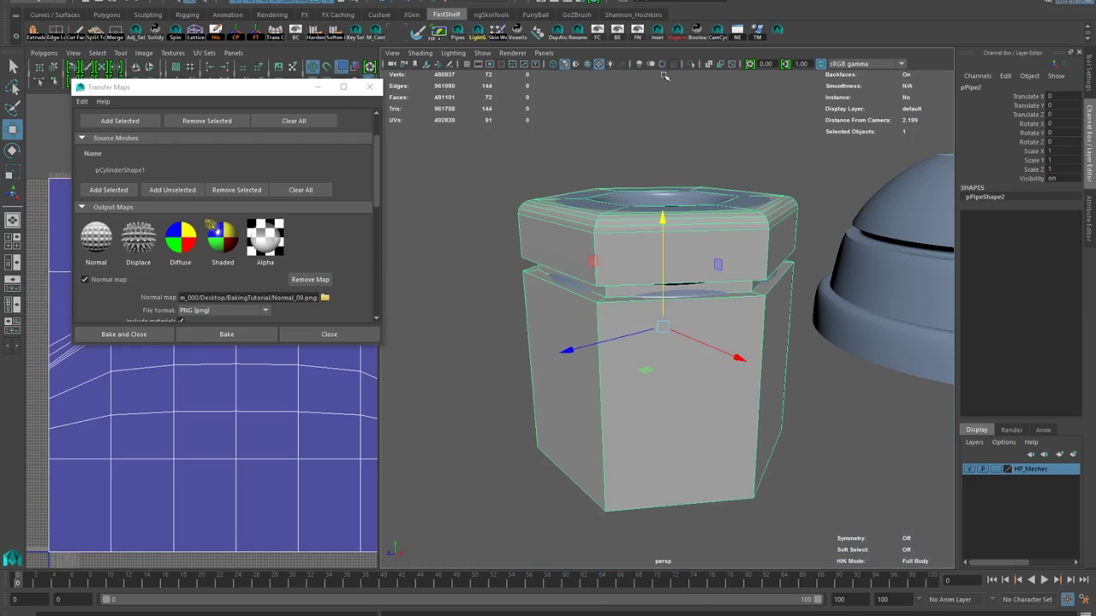
Delete an inner edge loop of the groove from the low-poly hexagonal pipe
left_click_drag(698, 266, 656, 332, "alt")
scroll(708, 260, "up", 2)
scroll(656, 332, "up", 5)
left_click_drag(647, 445, 695, 280, "alt")
key("F10")
double_click(673, 278)
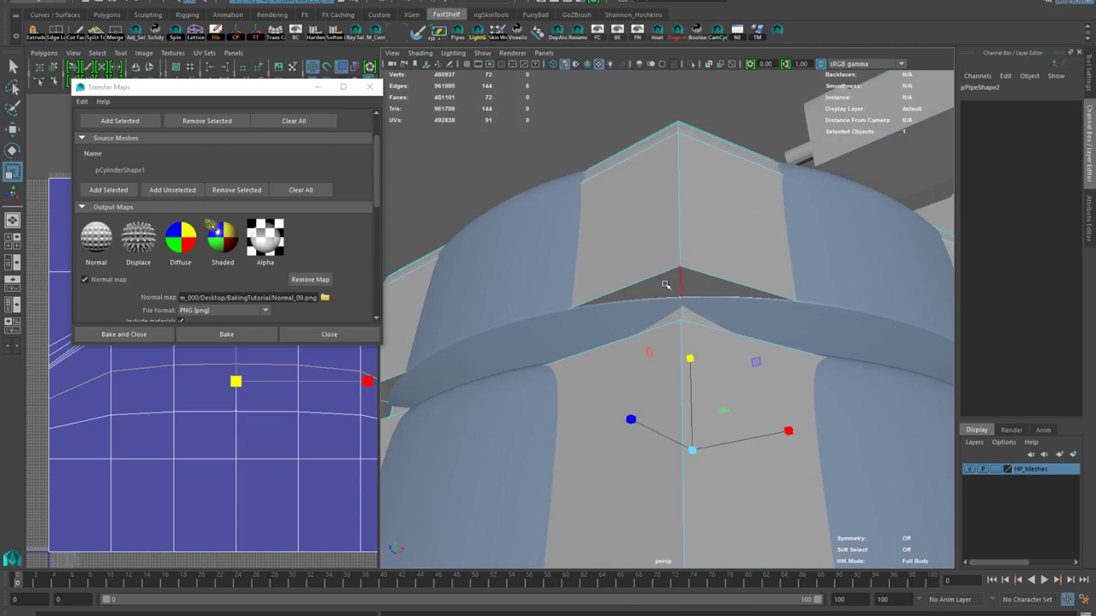
scroll(668, 287, "down", 5)
key("ctrl+Delete")
left_click_drag(648, 320, 661, 374, "alt")
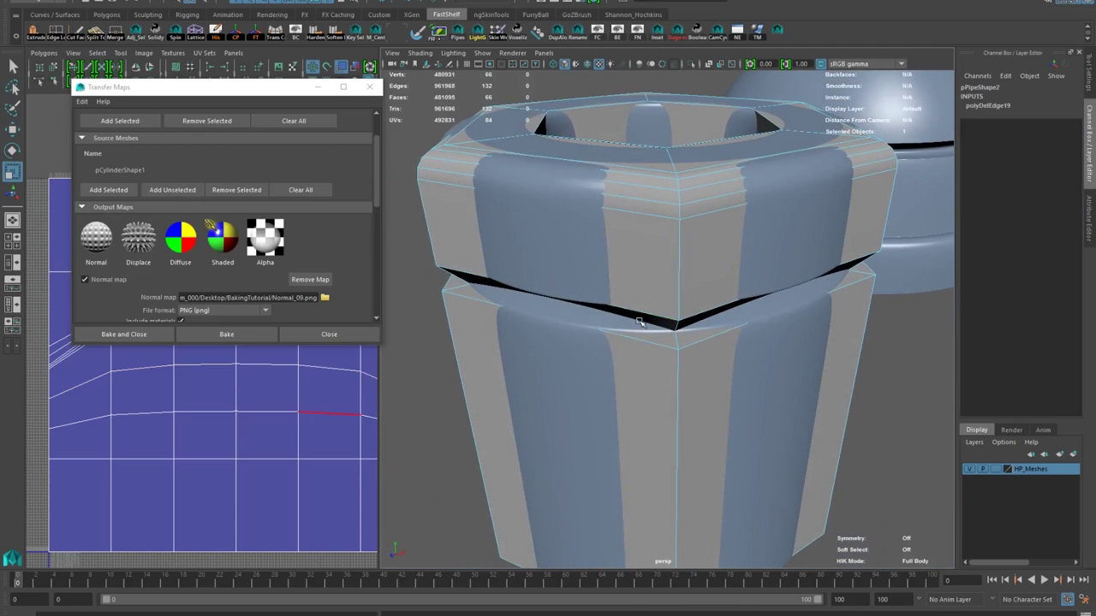
Delete the remaining groove edge loops and the extra rim loops from the low-poly pipe
right_click_drag(639, 322, 603, 332, "shift")
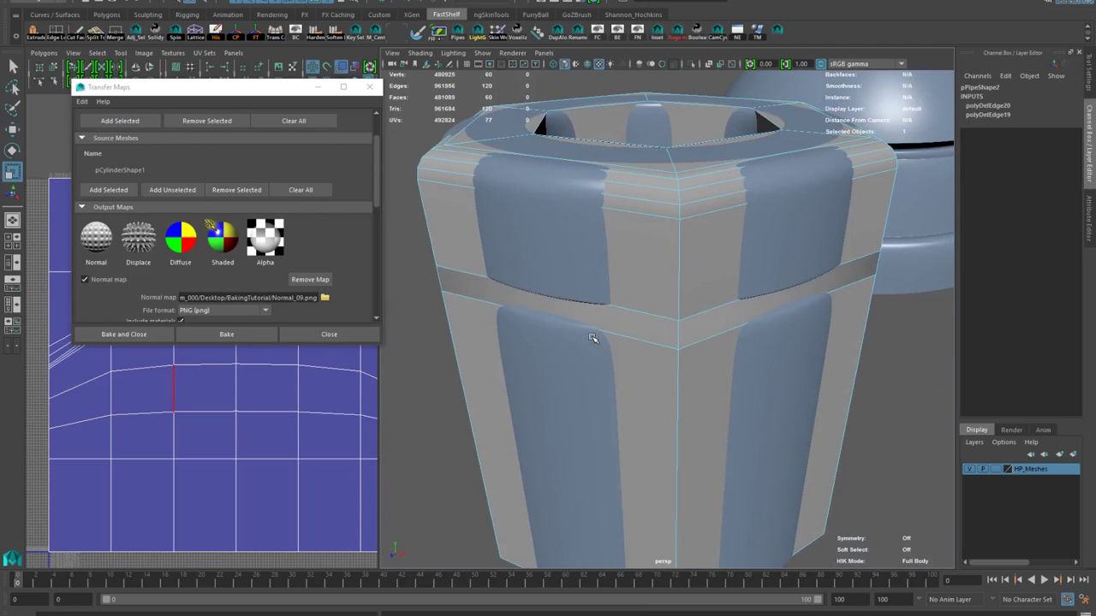
double_click(630, 309)
key("ctrl+Delete")
left_click_drag(592, 338, 570, 278, "alt")
double_click(623, 335)
key("ctrl+Delete")
double_click(569, 276)
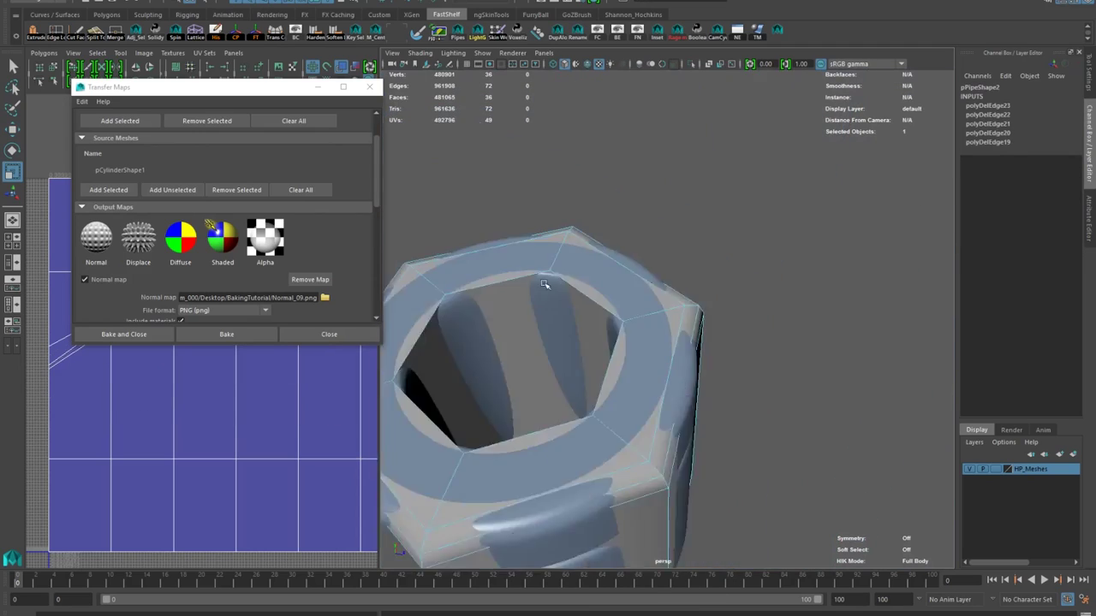
Bevel a rim edge loop of the low-poly pipe in the enlarged perspective view
right_click_drag(584, 263, 719, 284, "alt")
double_click(719, 284)
key("space")
key("ctrl+b")
Insert a lengthwise edge loop through each of the six sides of the low-poly pipe to make it twelve-sided
left_click_drag(716, 301, 527, 370, "alt")
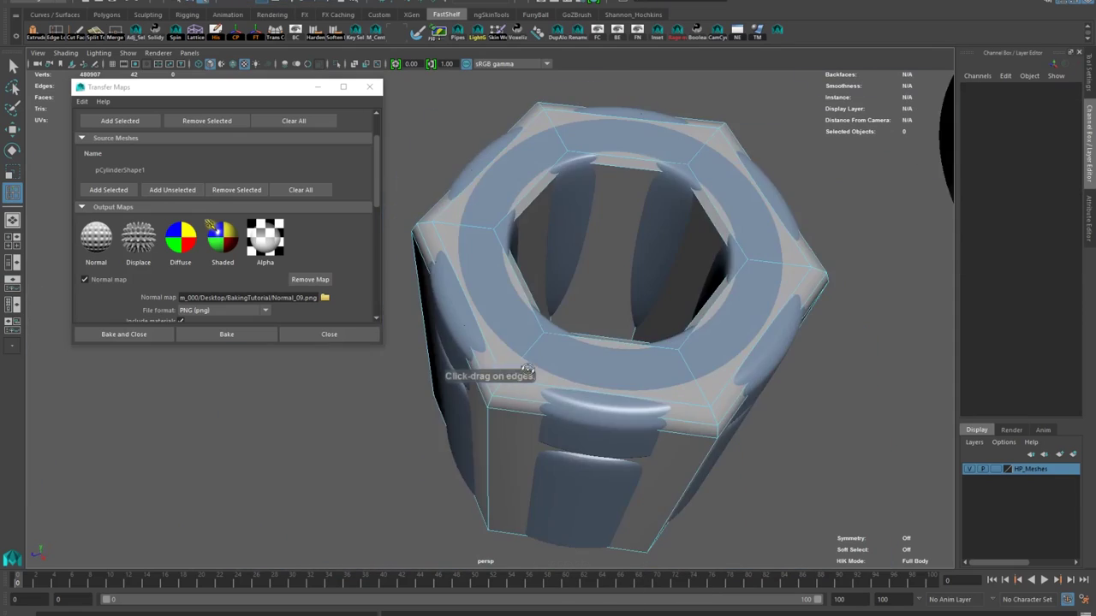
left_click(611, 343)
left_click_drag(611, 342, 470, 215, "alt")
left_click(569, 378)
left_click(570, 395)
left_click(536, 428)
left_click(531, 376)
key("w")
Scale the low-poly pipe to 0.846 in X and Z to fit the high-poly pipe
right_click_drag(597, 263, 651, 245)
left_click(970, 469)
left_click(354, 64)
key("r")
right_click_drag(547, 274, 476, 259, "alt")
left_click_drag(477, 259, 541, 262, "alt")
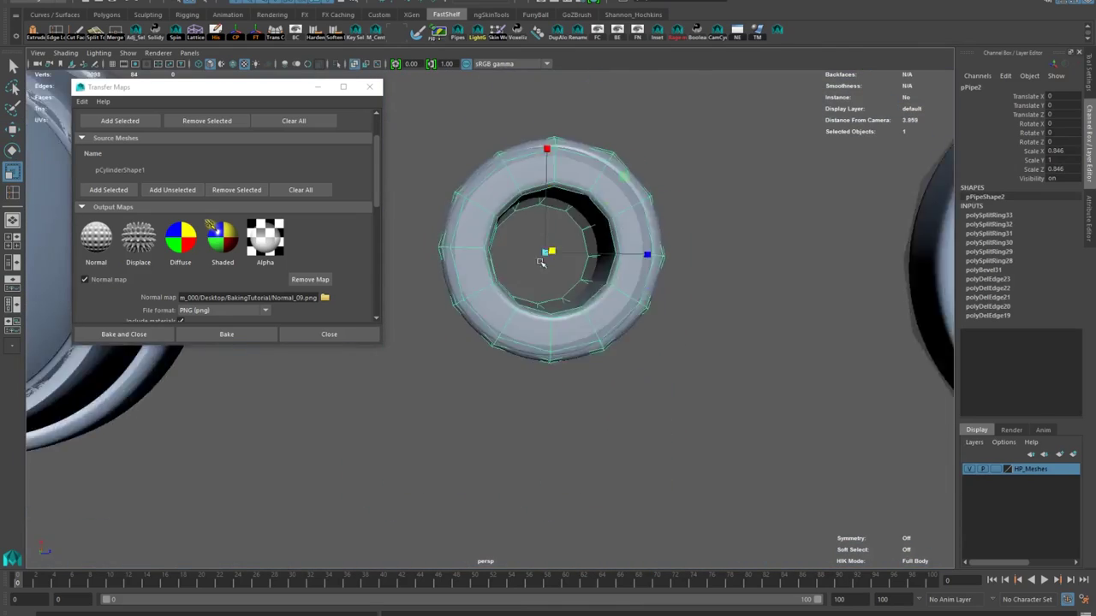
right_click_drag(541, 262, 599, 274, "alt")
Bevel another rim edge loop of the twelve-sided low-poly pipe and adjust the bevel's size
left_click_drag(599, 274, 499, 357, "alt")
right_click_drag(499, 357, 499, 313)
double_click(499, 358)
key("ctrl+b")
middle_click_drag(499, 357, 604, 355)
left_click_drag(604, 354, 480, 291, "alt")
Return the pipe to object mode, close Transfer Maps and replace the side view with the UV editor
right_click_drag(568, 250, 629, 235)
key("w")
right_click_drag(526, 240, 445, 240, "alt")
key("space")
left_click(370, 86)
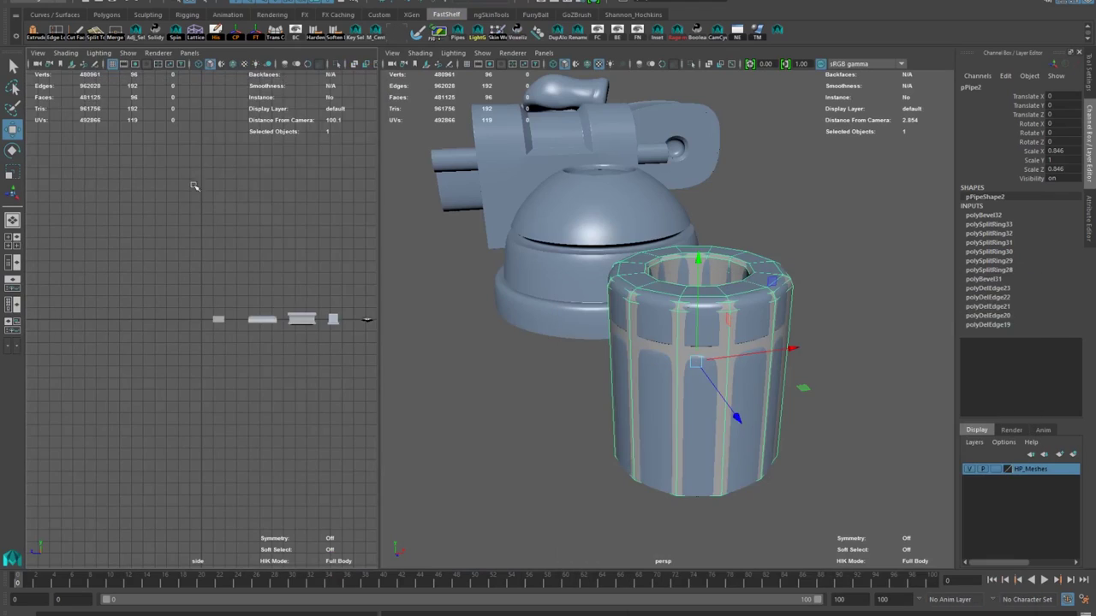
left_click(189, 53)
left_click(334, 158)
right_click_drag(194, 242, 154, 249, "alt")
Apply a planar UV projection to the low-poly pipe
left_click_drag(600, 214, 608, 360, "alt")
left_click(441, 1)
left_click(465, 83)
left_click_drag(685, 205, 699, 78, "alt")
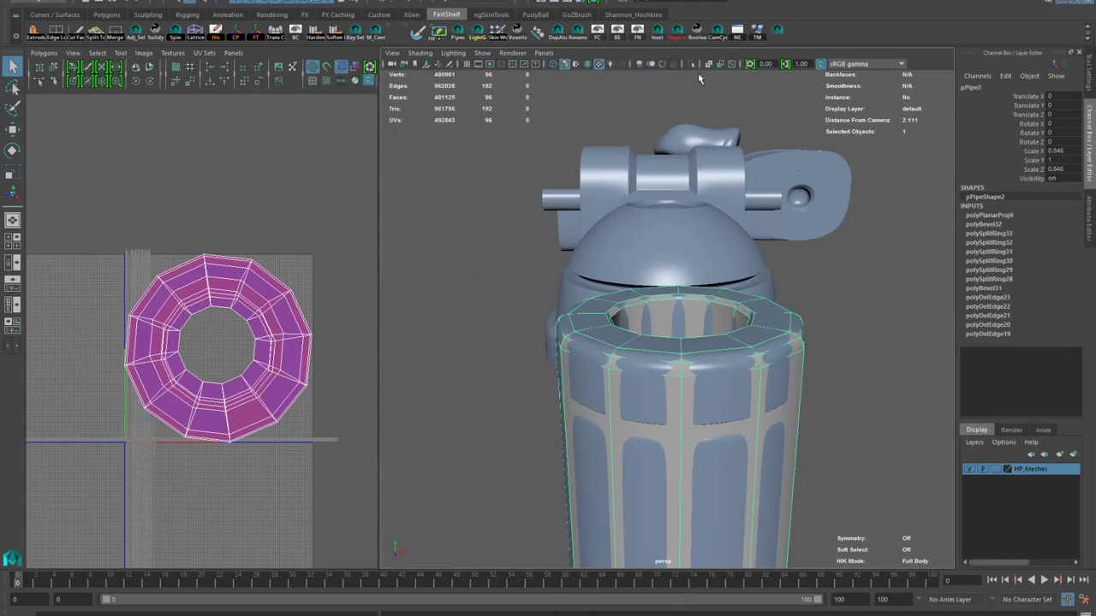
Isolate the low-poly pipe, cut its UVs into separate shells and unfold them
right_click_drag(680, 289, 681, 248)
left_click_drag(663, 342, 643, 531, "alt")
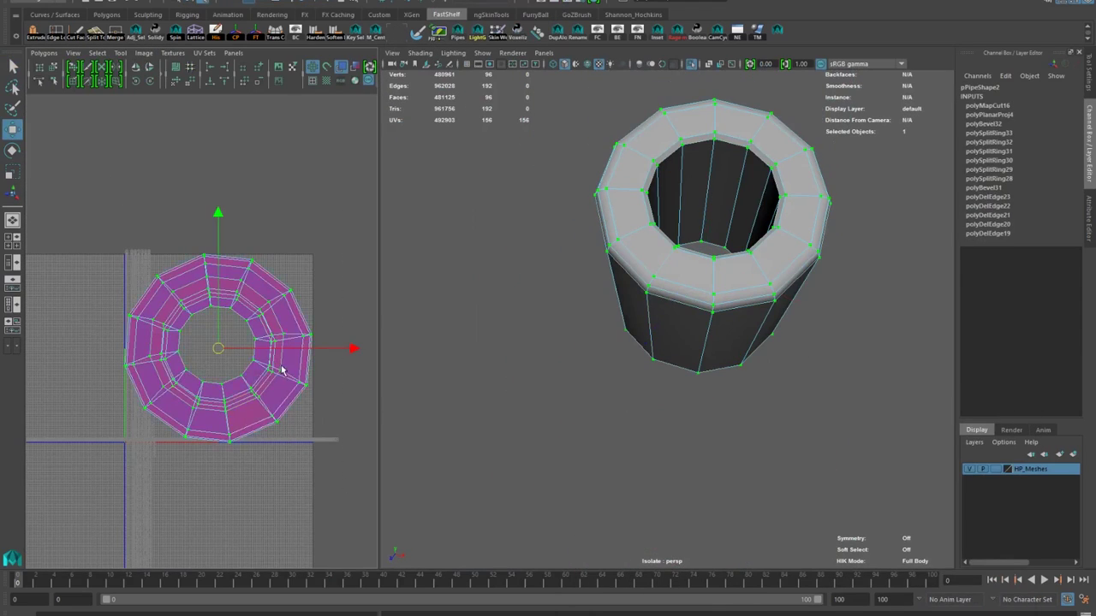
left_click_drag(445, 291, 416, 371, "alt")
right_click_drag(638, 291, 638, 248)
right_click_drag(531, 342, 728, 342, "alt")
Sew the cut seams of the two ring-shaped cap shells, then unfold and arrange the UV layout again
left_click(723, 413)
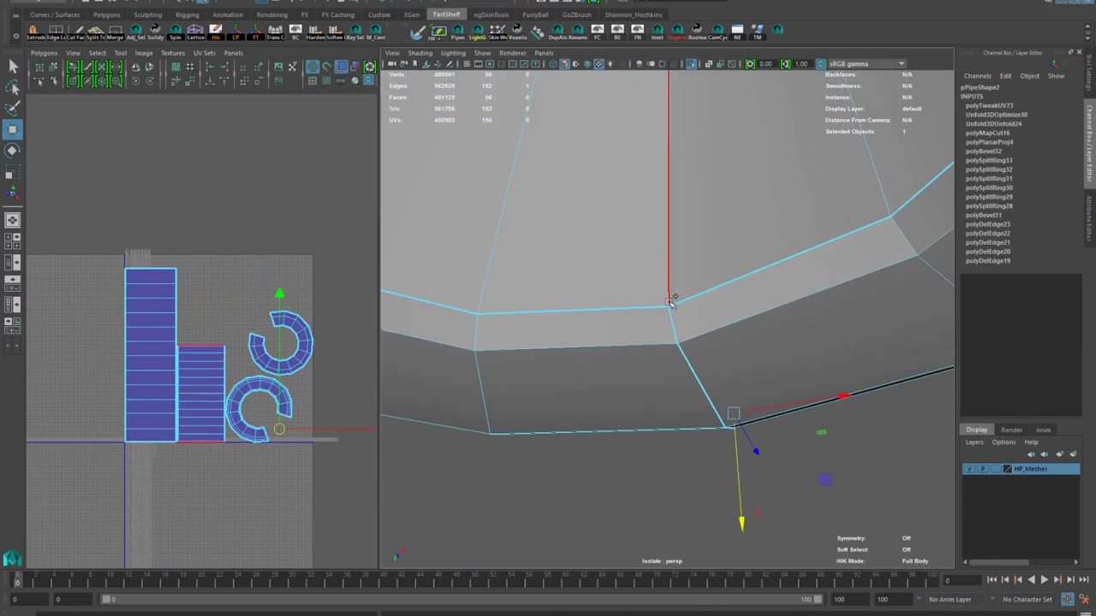
left_click(673, 296, "shift")
right_click_drag(243, 406, 243, 453, "shift")
left_click_drag(651, 343, 676, 197, "alt")
right_click_drag(286, 383, 257, 343, "shift")
Adjust the low-poly pipe's edge normals and load it as the target mesh in Transfer Maps
right_click_drag(618, 276, 680, 210)
left_click_drag(677, 351, 638, 334, "alt")
left_click(480, 163)
left_click_drag(557, 193, 634, 300, "alt")
middle_click_drag(702, 334, 625, 238, "alt")
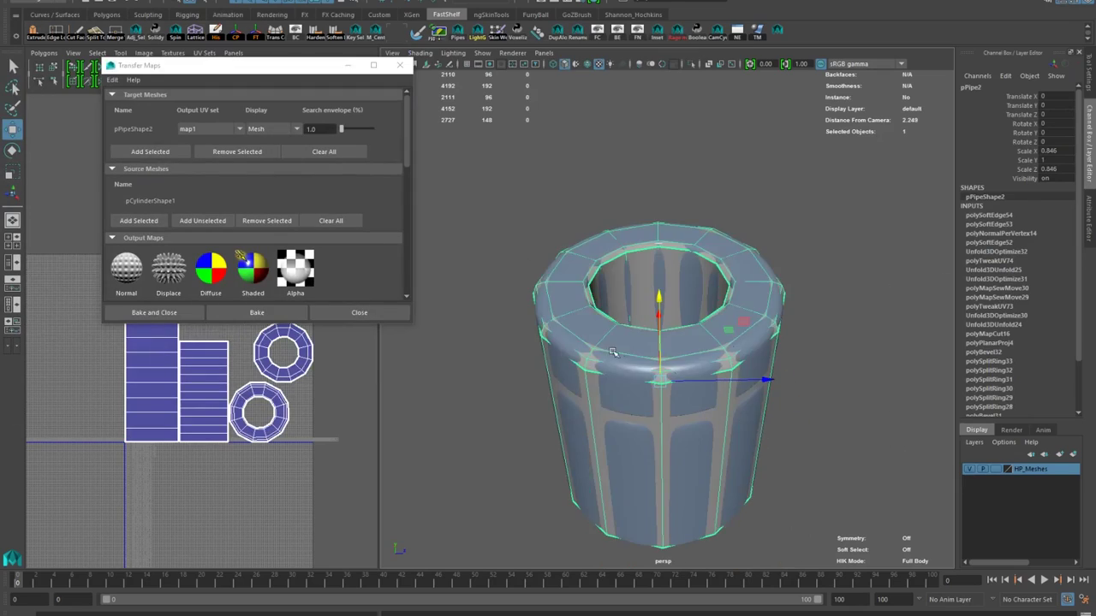
Bake the pipe's normal map and hide the HP_Meshes layer to inspect the baked low-poly pipe
scroll(231, 285, "down", 5)
scroll(231, 285, "down", 1)
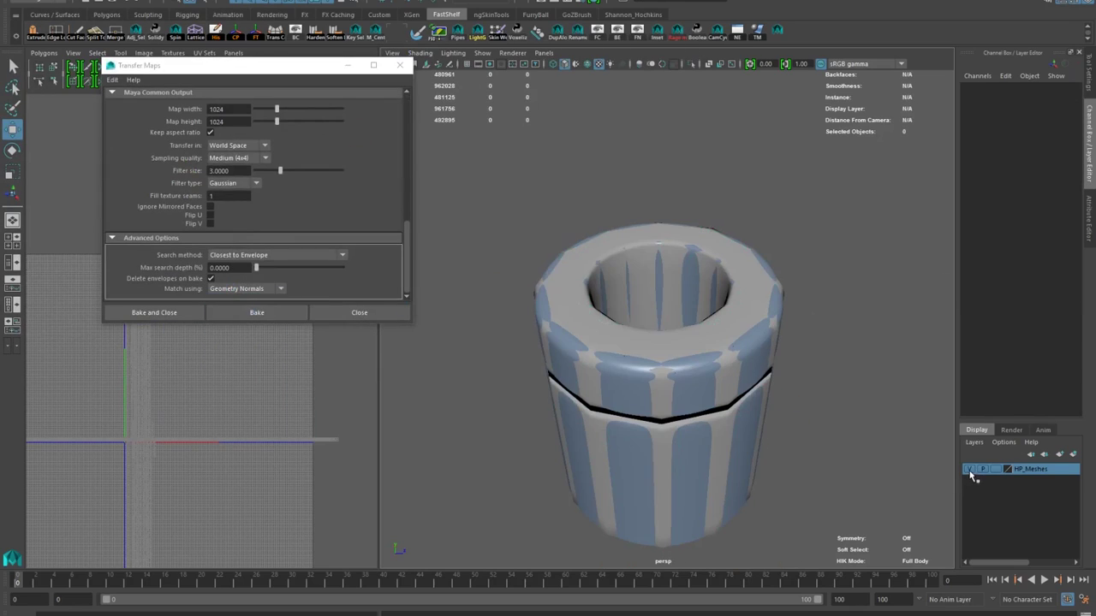
left_click(969, 469)
left_click_drag(629, 342, 672, 291, "alt")
right_click_drag(441, 377, 519, 380, "alt")
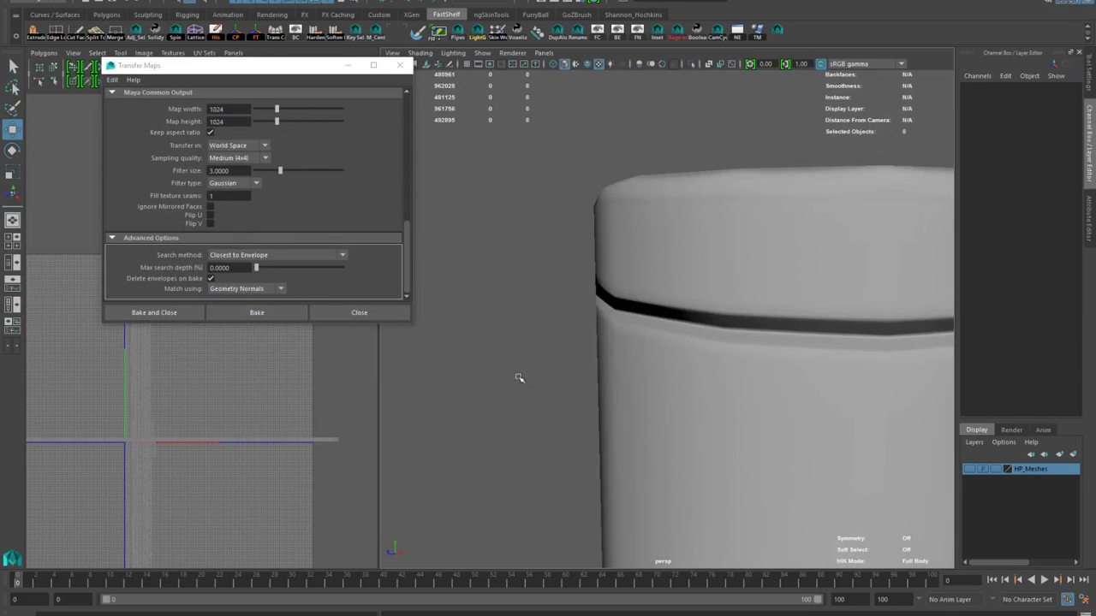
right_click_drag(728, 387, 654, 393, "alt")
left_click_drag(654, 394, 607, 382, "alt")
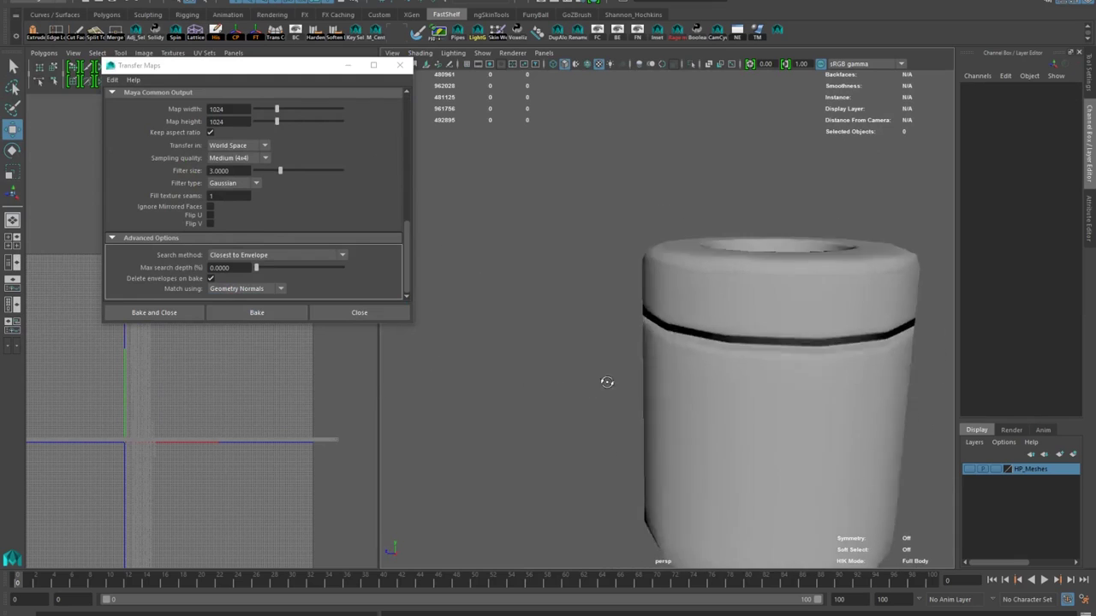
right_click(658, 309)
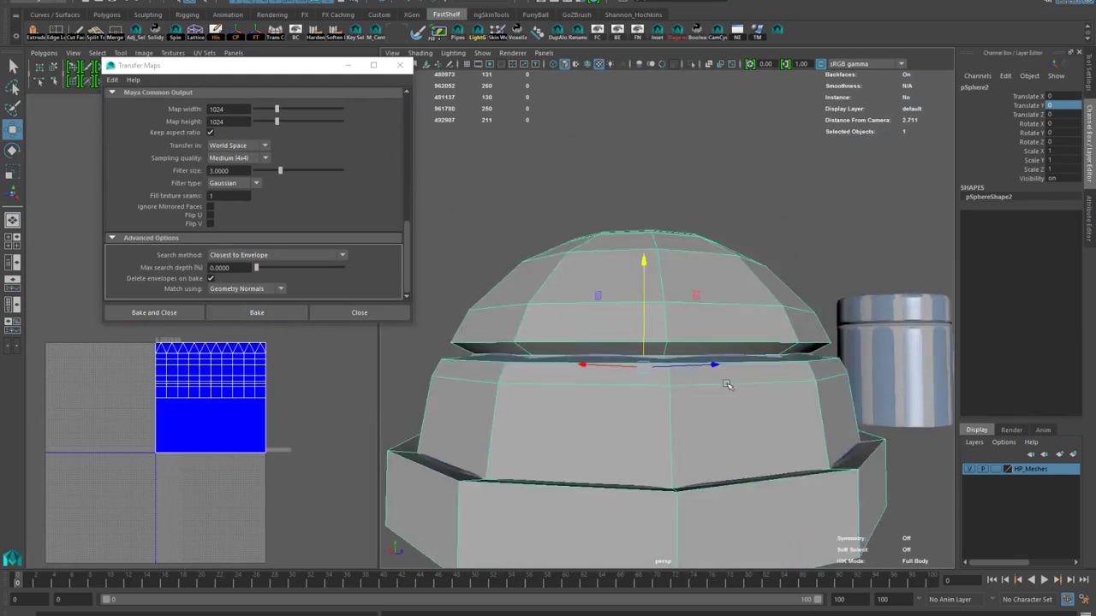
Isolate the low-poly dome and delete the inner edge loops of the groove below its cap
right_click_drag(727, 382, 616, 325, "alt")
mouse_move(616, 325)
left_mouse_down("alt")
mouse_move(563, 331)
mouse_move(596, 394)
mouse_move(604, 342)
left_mouse_up("alt")
key("ctrl+1")
right_click_drag(604, 343, 669, 402, "alt")
middle_click_drag(669, 402, 669, 435, "alt")
left_click_drag(669, 436, 646, 374, "alt")
double_click(646, 374)
key("ctrl+Delete")
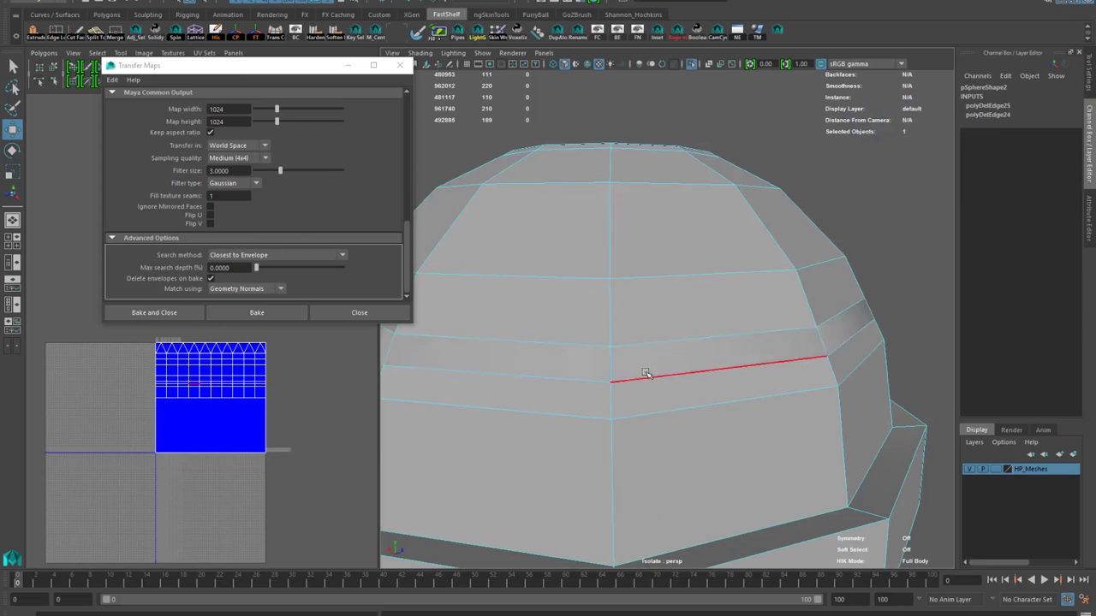
Delete the remaining edge loop of the groove and the extra edge loops lower on the low-poly dome
double_click(645, 374)
key("ctrl+Delete")
right_click_drag(646, 374, 690, 286, "alt")
left_click_drag(690, 286, 682, 265, "alt")
key("1")
left_click_drag(705, 136, 599, 94, "alt")
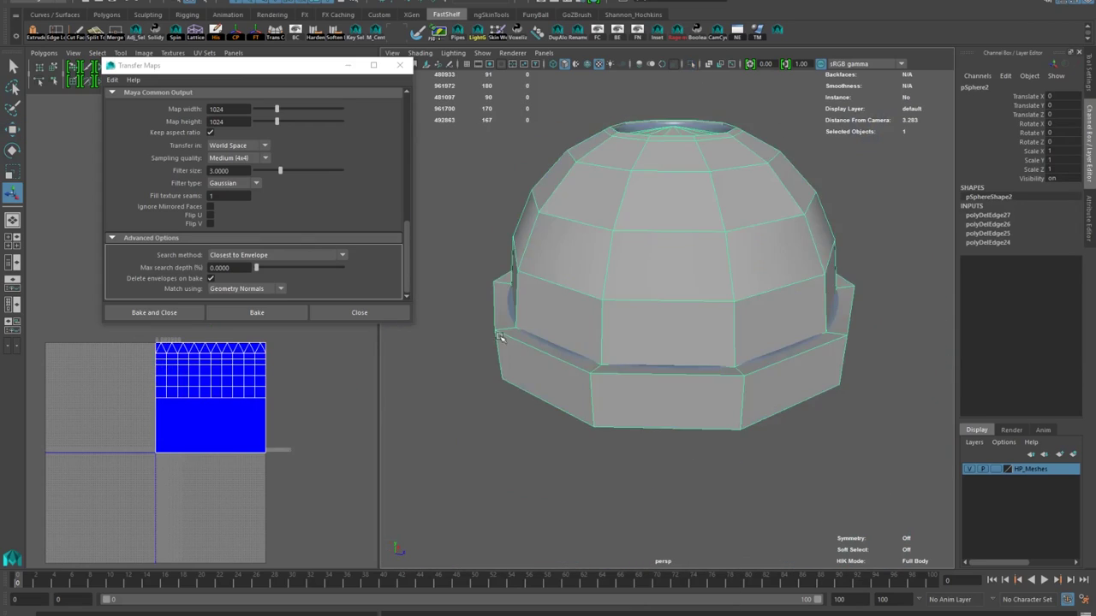
right_click_drag(548, 291, 702, 322, "alt")
double_click(703, 322)
key("ctrl+Delete")
Subdivide the low-poly dome with Smooth and delete the surplus horizontal edge loops around its ledge and wall
key("F11")
left_click_drag(702, 322, 666, 281, "alt")
key("F8")
right_click_drag(665, 281, 599, 325, "shift")
right_click_drag(548, 377, 639, 387, "alt")
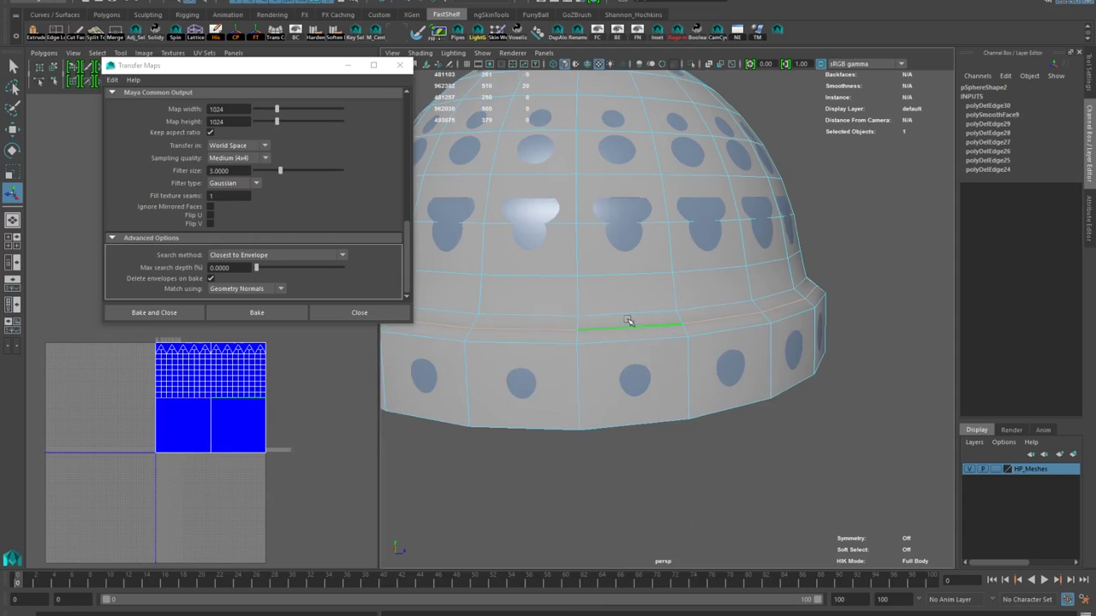
left_click_drag(638, 240, 685, 411, "alt")
double_click(727, 352)
double_click(675, 233)
mouse_move(599, 257)
right_mouse_down("alt")
mouse_move(673, 257)
mouse_move(591, 248)
right_mouse_up("alt")
Merge the selected components at the top of the low-poly dome into its centre
left_click_drag(567, 226, 565, 211)
left_click_drag(668, 291, 693, 319, "alt")
right_click_drag(692, 319, 736, 325, "alt")
key("F11")
left_click_drag(605, 313, 673, 351)
right_click_drag(673, 350, 673, 291, "shift")
left_click_drag(673, 350, 667, 181, "alt")
Delete the extra edge loops on the dome's lower part and return to whole-object selection
double_click(733, 394)
key("ctrl+Delete")
double_click(728, 514)
key("ctrl+Delete")
right_click_drag(685, 362, 440, 362, "alt")
key("F8")
left_click_drag(440, 362, 599, 296, "alt")
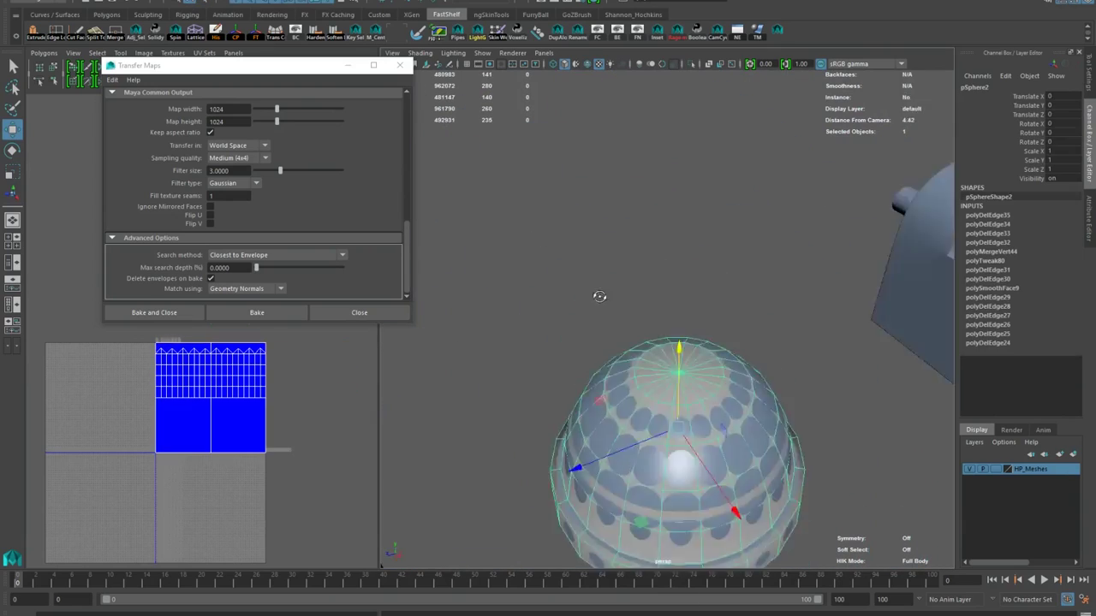
Soften the low-poly dome's edges and apply a planar UV projection to the whole mesh
left_click_drag(719, 154, 754, 219, "alt")
left_click(336, 32)
left_click(440, 1)
left_click(485, 109)
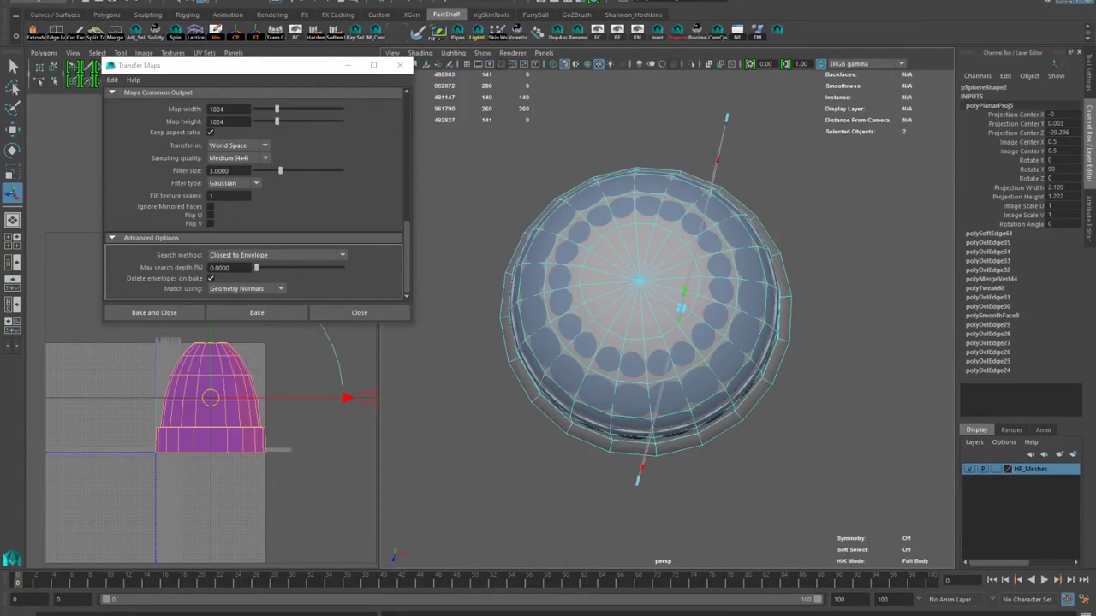
left_click_drag(591, 257, 591, 296, "alt")
left_click(440, 1)
left_click(485, 83)
left_click_drag(599, 411, 548, 257, "alt")
right_click_drag(446, 311, 518, 311, "alt")
left_click_drag(517, 311, 505, 385, "alt")
Unfold the dome's UVs and cut a seam along the edge loop above its base rim
right_click_drag(219, 402, 265, 402)
left_click_drag(146, 336, 281, 467)
right_click_drag(239, 377, 239, 400, "shift")
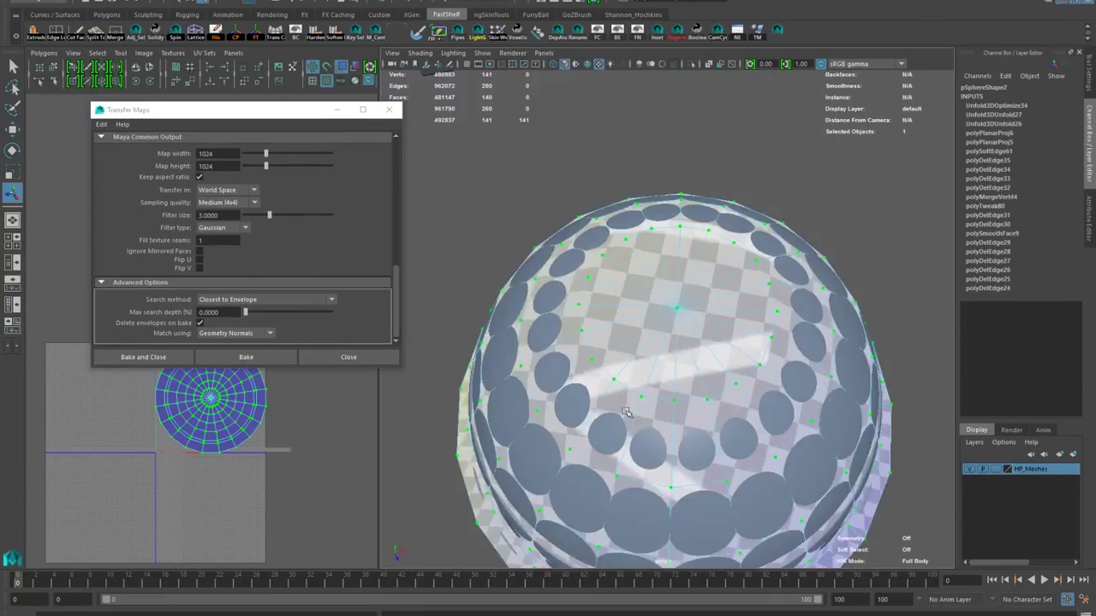
scroll(313, 385, "up", 4)
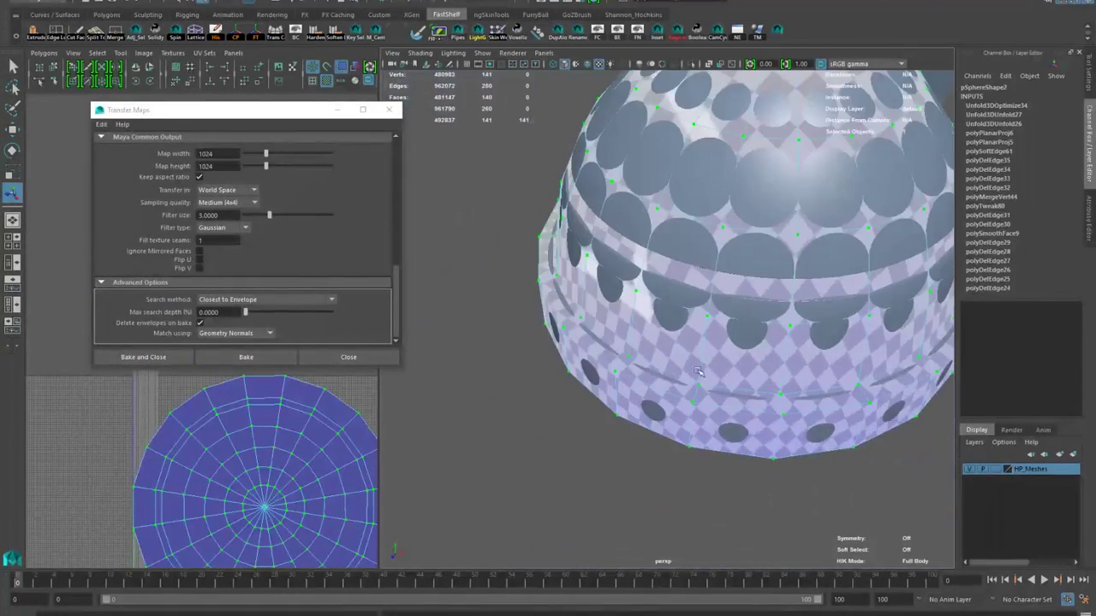
scroll(245, 257, "up", 5)
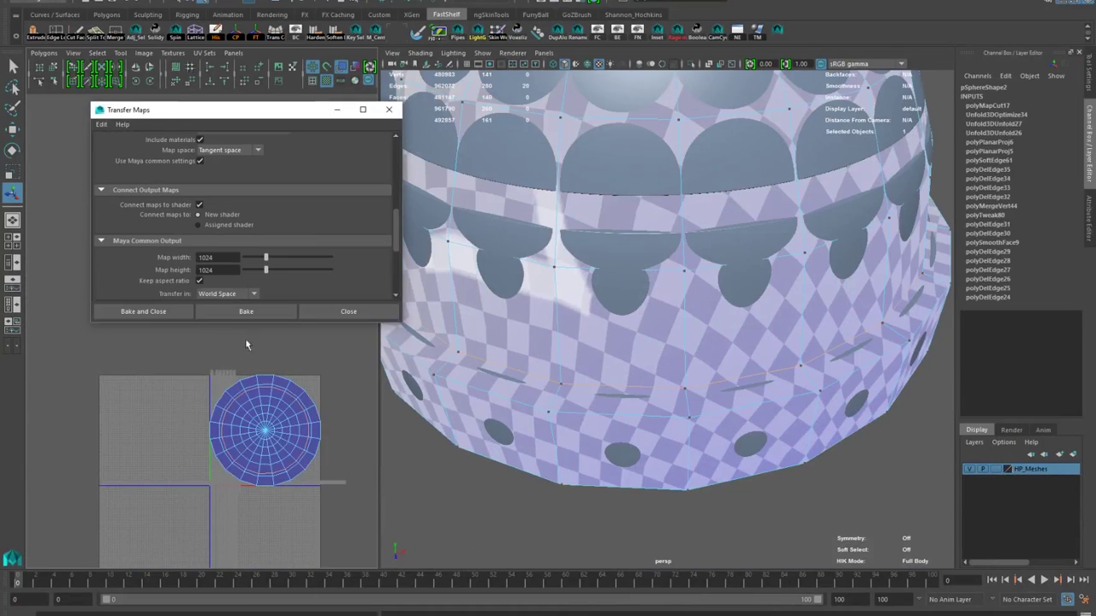
Smooth the high-poly dome and hide the HP_Meshes layer to inspect the groove on the low-poly dome
scroll(232, 460, "down", 3)
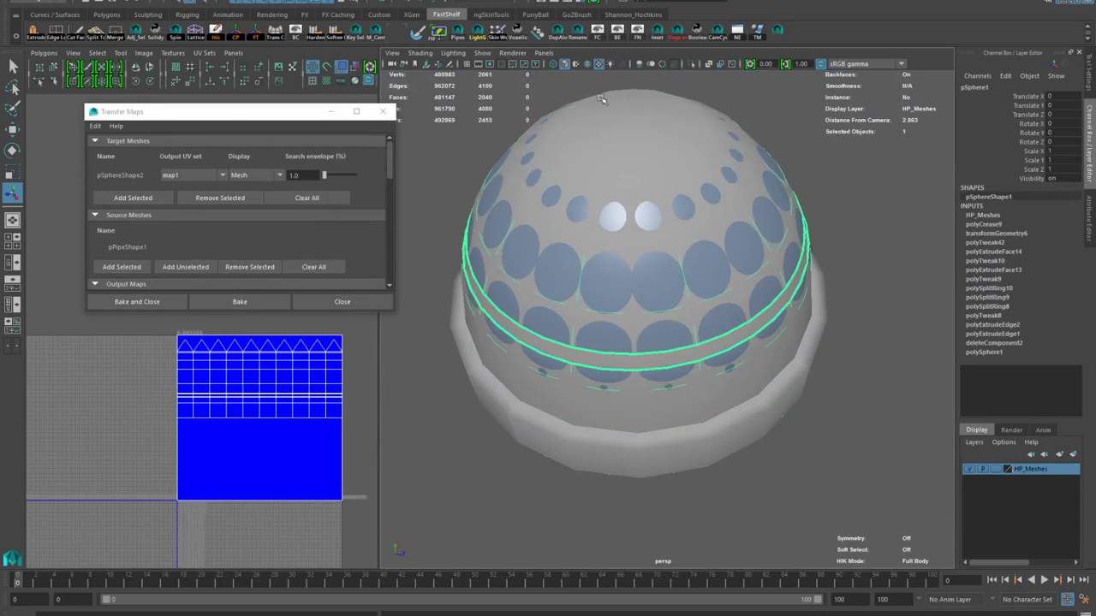
right_click(628, 247, "shift")
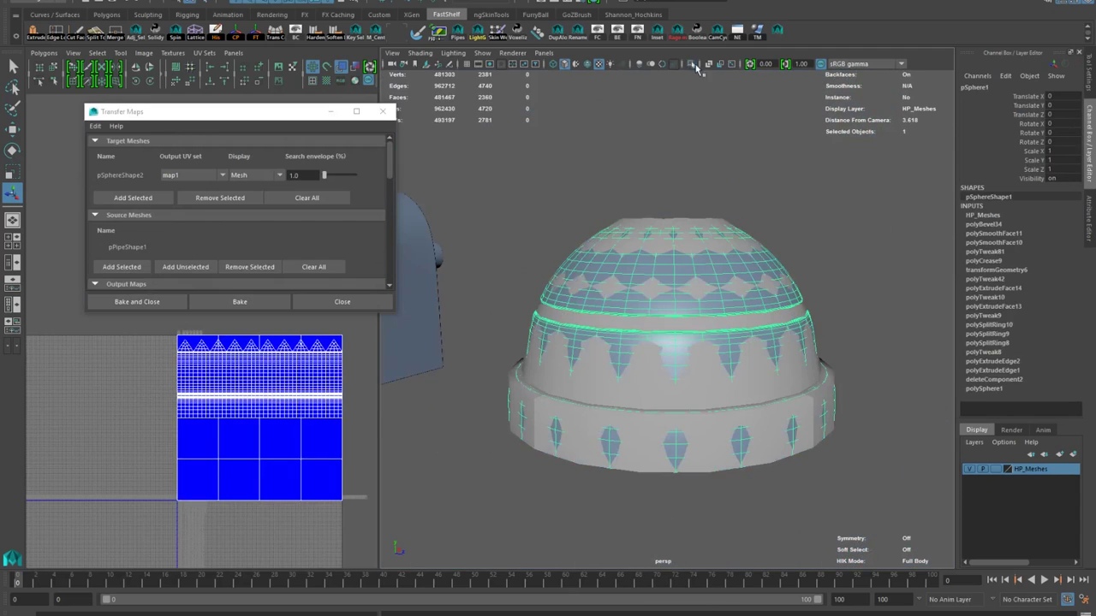
left_click(970, 470)
scroll(748, 418, "up", 5)
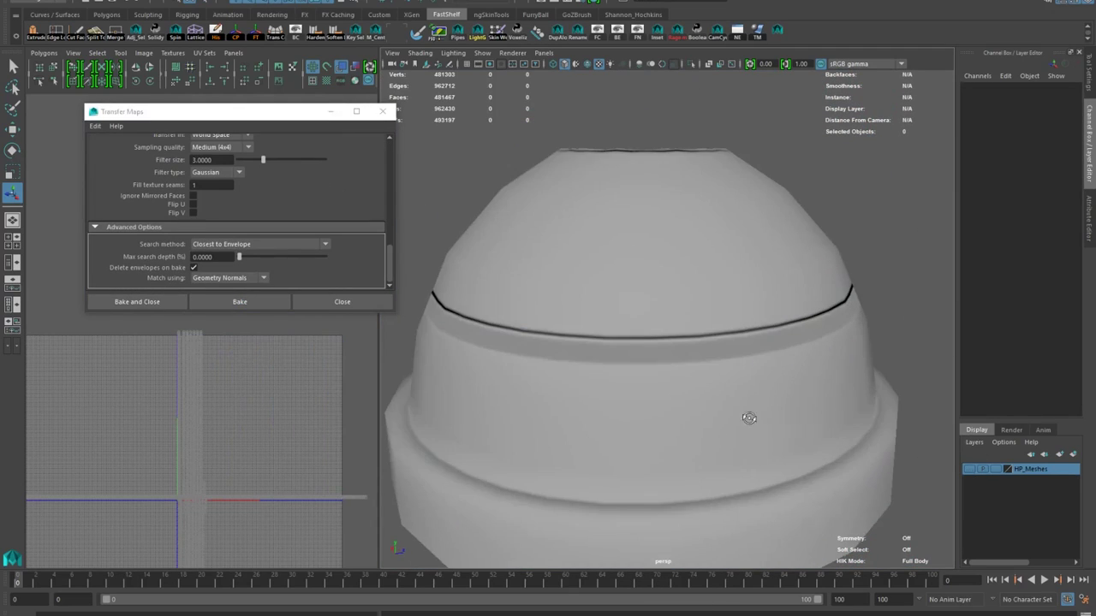
left_click_drag(749, 419, 570, 351, "alt")
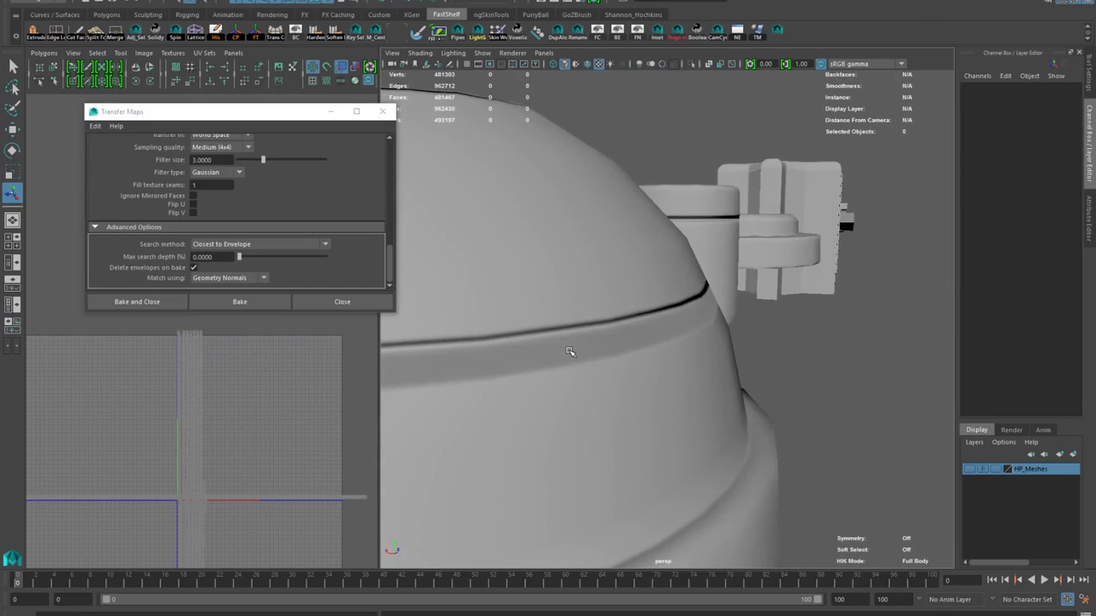
left_click_drag(635, 347, 708, 316, "alt")
left_click(707, 316)
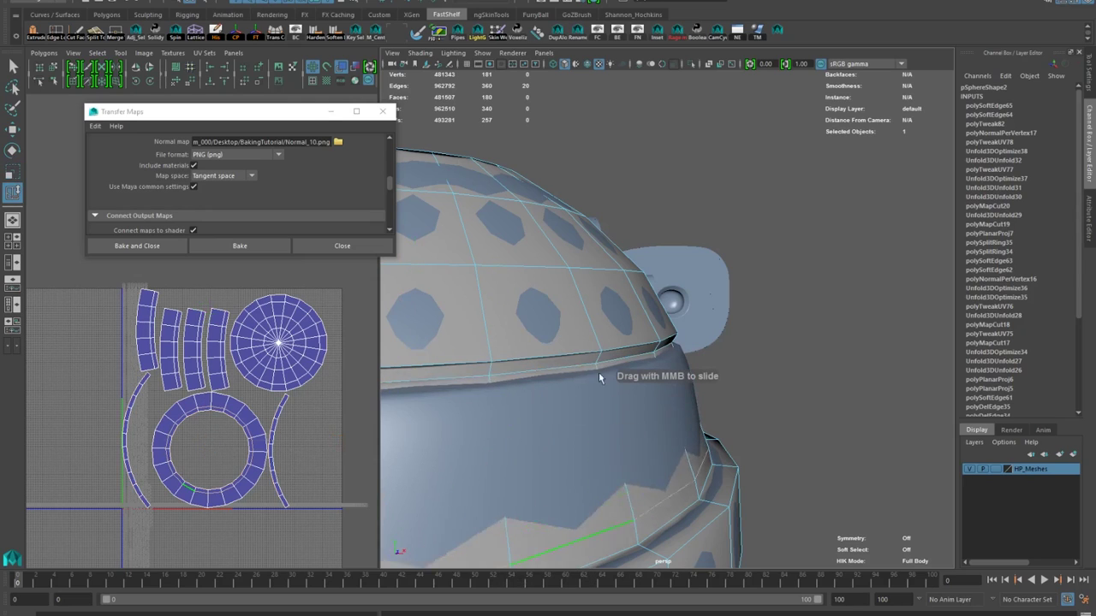
Move the selected edge loop on the low-poly dome to fit the high-poly shape and return to object selection
key("w")
left_click_drag(586, 456, 457, 259, "alt")
left_click_drag(458, 348, 432, 350)
left_click_drag(480, 359, 709, 357, "alt")
key("F8")
Scale and raise the edge loop around the dome's top cap to line up with the high-poly cap groove
key("w")
right_click_drag(710, 357, 556, 282, "alt")
left_click_drag(557, 283, 494, 176, "alt")
right_click_drag(494, 176, 548, 249, "alt")
middle_click_drag(548, 249, 599, 321, "alt")
right_click_drag(599, 321, 596, 291)
double_click(618, 338)
key("r")
right_click_drag(719, 201, 600, 189, "alt")
left_click_drag(599, 188, 651, 298, "alt")
right_click_drag(651, 298, 711, 325, "alt")
right_click_drag(711, 326, 710, 295)
double_click(728, 291)
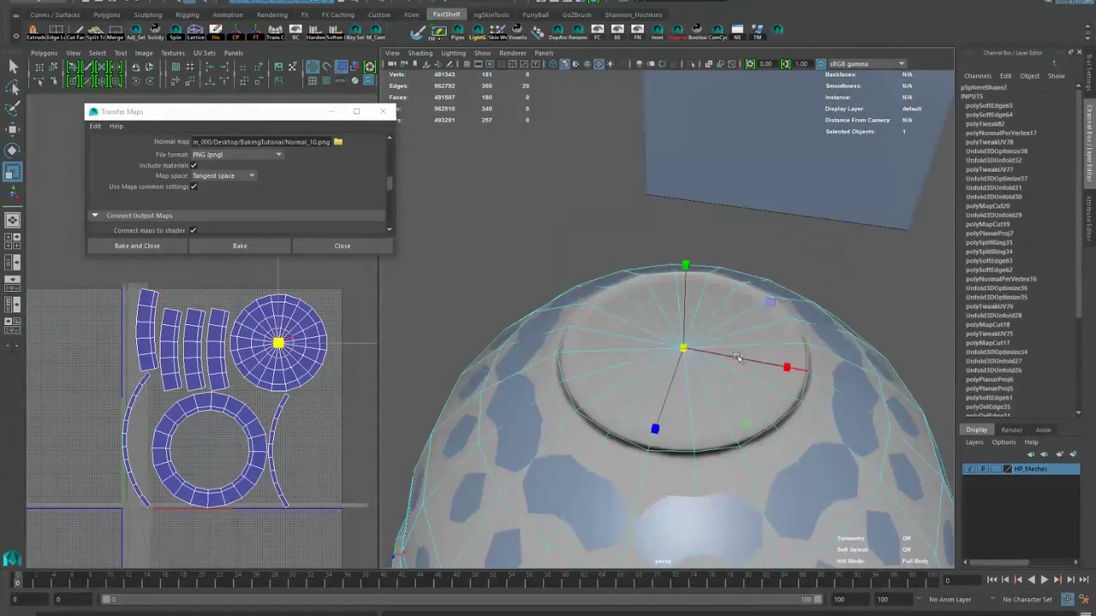
key("w")
left_click_drag(687, 278, 689, 275)
Select all of the dome's UVs, unfold them again, and return to whole-object selection
right_click_drag(299, 445, 343, 446)
right_click_drag(343, 445, 309, 462, "alt")
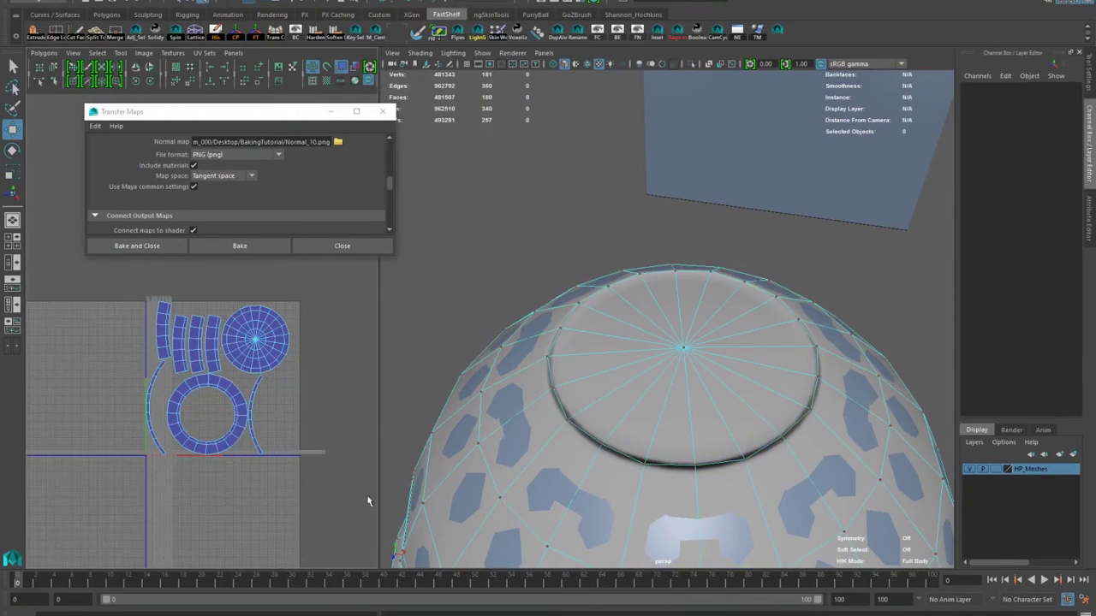
left_click_drag(369, 502, 120, 287)
right_click_drag(180, 385, 180, 419, "shift")
left_click_drag(659, 385, 636, 323, "alt")
right_click_drag(636, 323, 695, 306)
right_click_drag(840, 342, 795, 333, "alt")
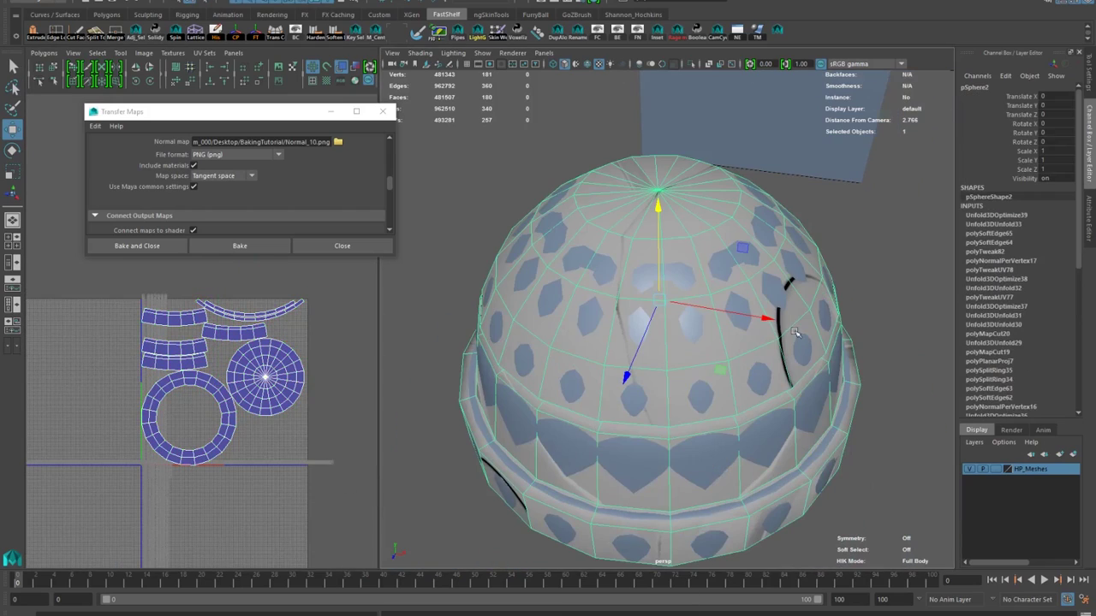
Check the groove on the low-poly dome up close and isolate the mesh in the viewport
left_click(427, 337)
left_click_drag(655, 369, 665, 299, "alt")
right_click_drag(665, 298, 711, 317, "alt")
left_click(651, 291)
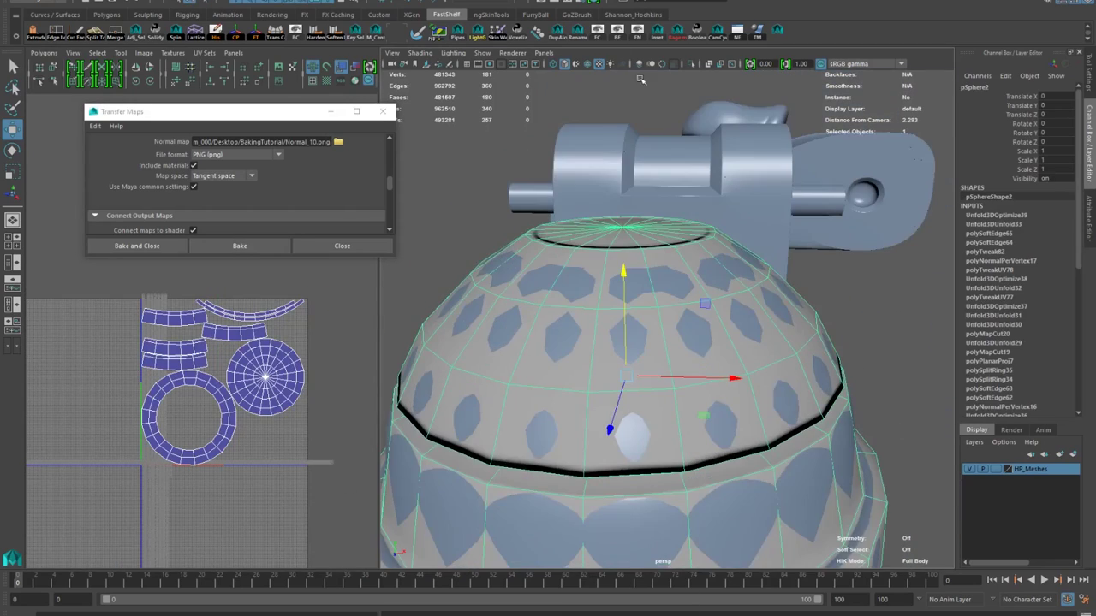
left_click(691, 65)
left_click_drag(685, 343, 684, 300, "alt")
Reset the isolated dome's normals and change the edge hardness of the loop just below the groove
left_click(776, 33)
right_click_drag(585, 301, 625, 284)
left_click_drag(585, 301, 542, 291, "alt")
right_click_drag(543, 291, 548, 257)
middle_click_drag(600, 428, 586, 329, "alt")
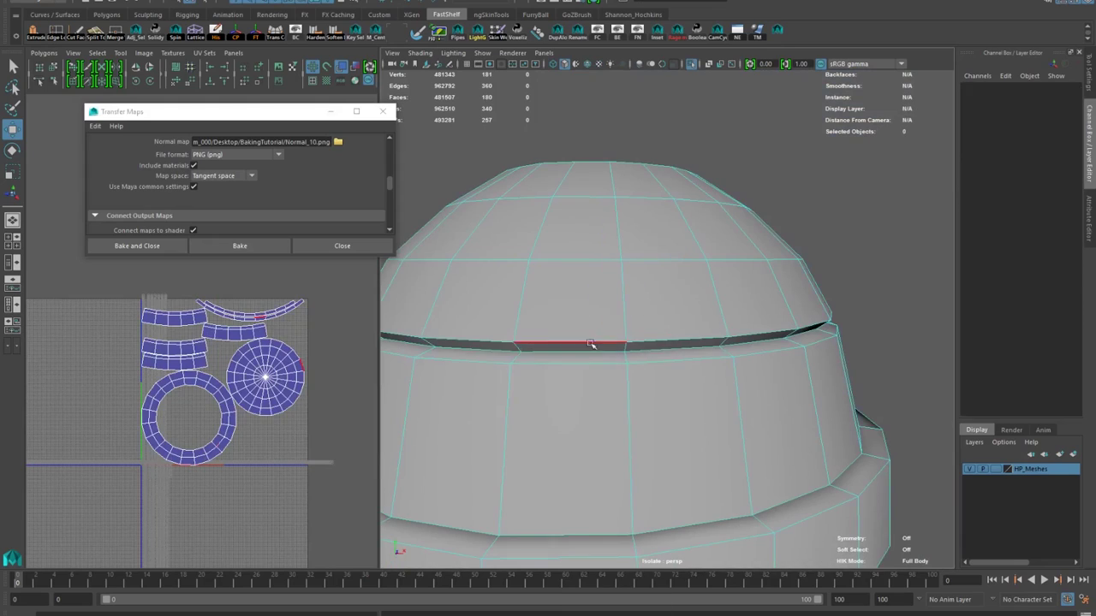
double_click(586, 364)
right_click_drag(585, 364, 522, 363, "shift")
Select the low-poly dome, end its isolation and inspect the baked groove up close
left_click(433, 333)
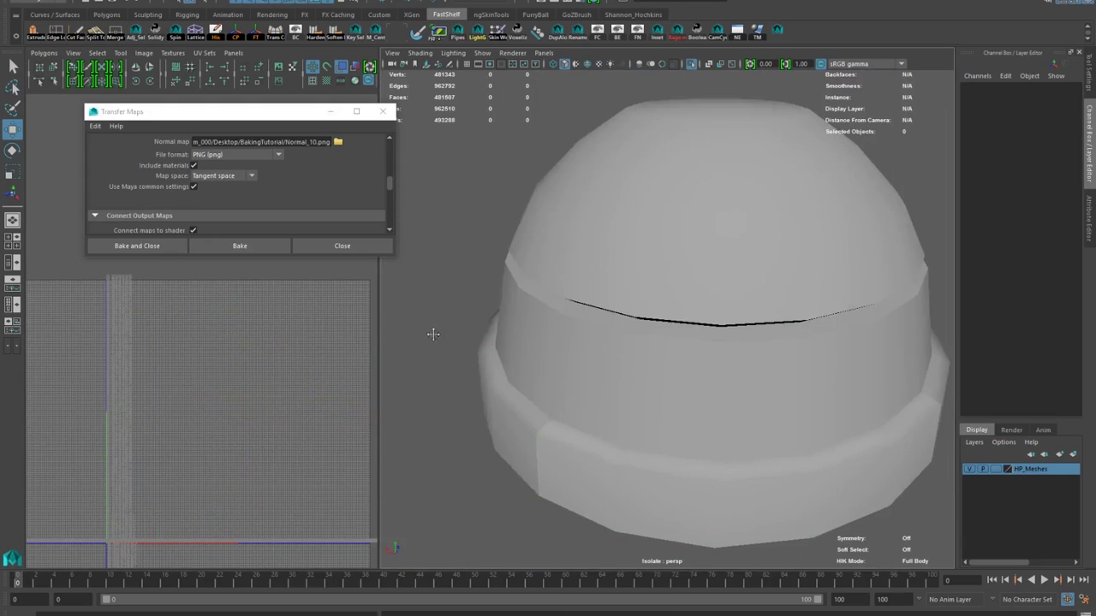
left_click(719, 257)
left_click_drag(719, 256, 734, 232, "alt")
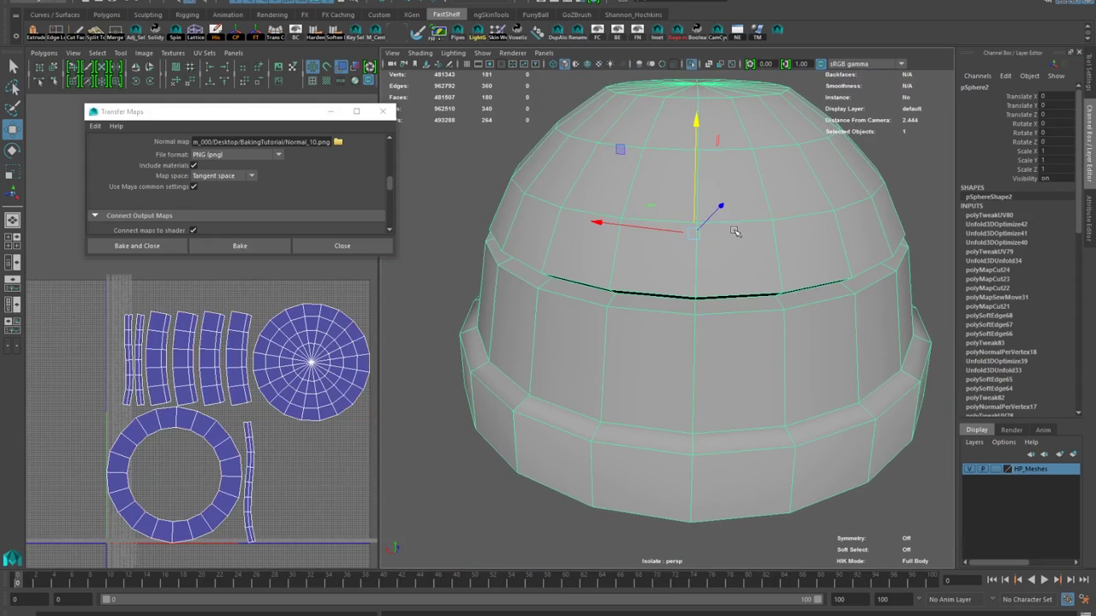
left_click(693, 65)
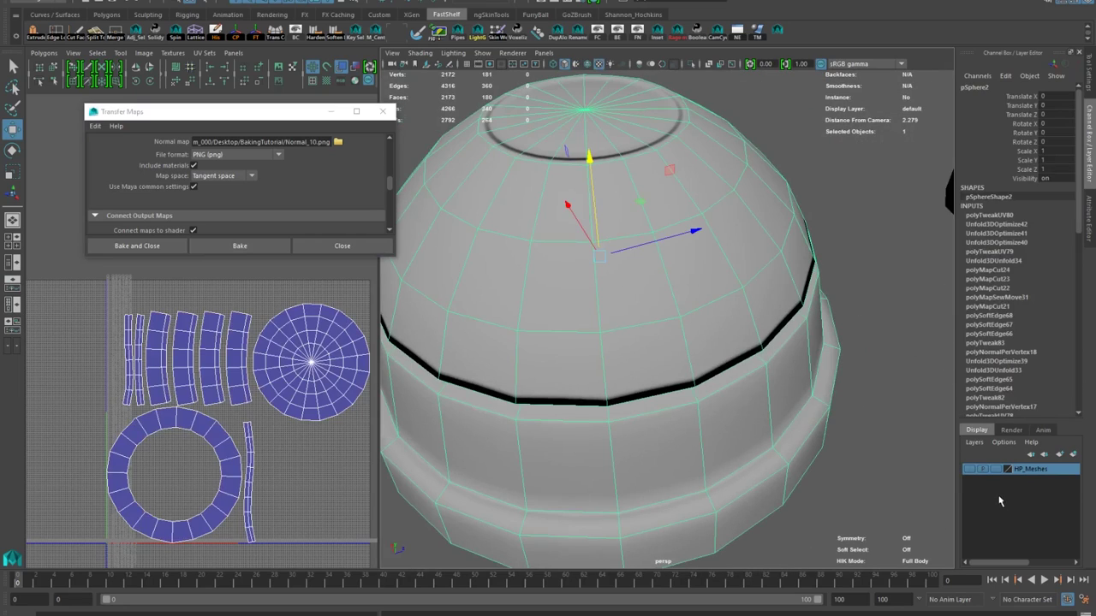
left_click_drag(591, 347, 564, 306, "alt")
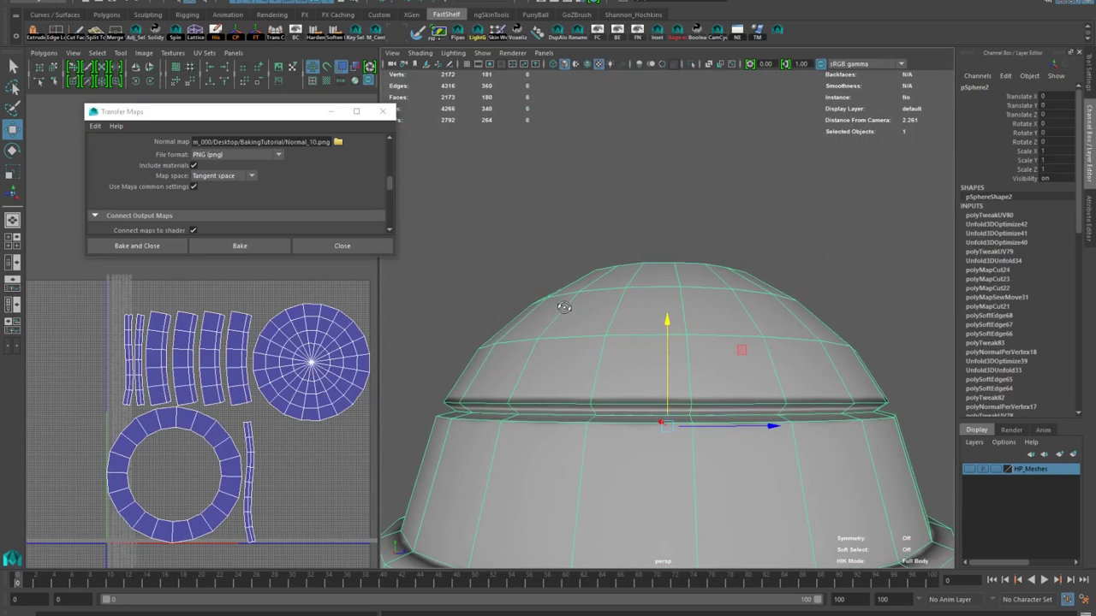
right_click_drag(677, 60, 768, 225, "alt")
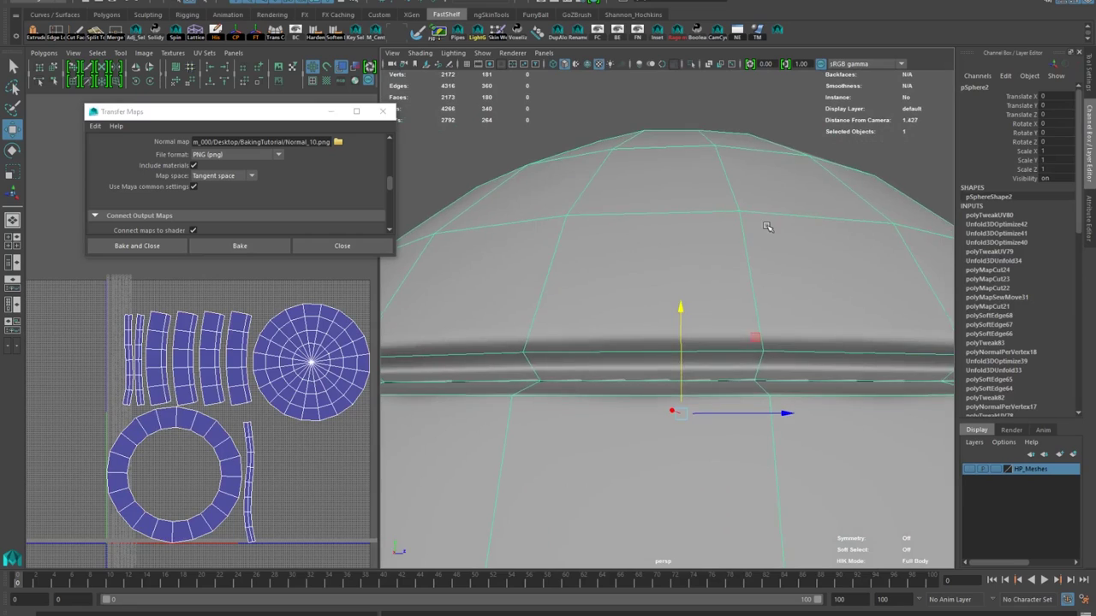
middle_click_drag(768, 225, 607, 232, "alt")
right_click_drag(607, 232, 655, 288, "alt")
Show the HP_Meshes layer and use X-ray to compare the low-poly groove's edge loops with the high-poly groove
left_click(969, 469)
mouse_move(753, 377)
left_mouse_down("alt")
mouse_move(736, 404)
mouse_move(723, 364)
left_mouse_up("alt")
left_click(710, 65)
mouse_move(719, 240)
left_mouse_down("alt")
mouse_move(743, 272)
mouse_move(711, 256)
mouse_move(704, 321)
left_mouse_up("alt")
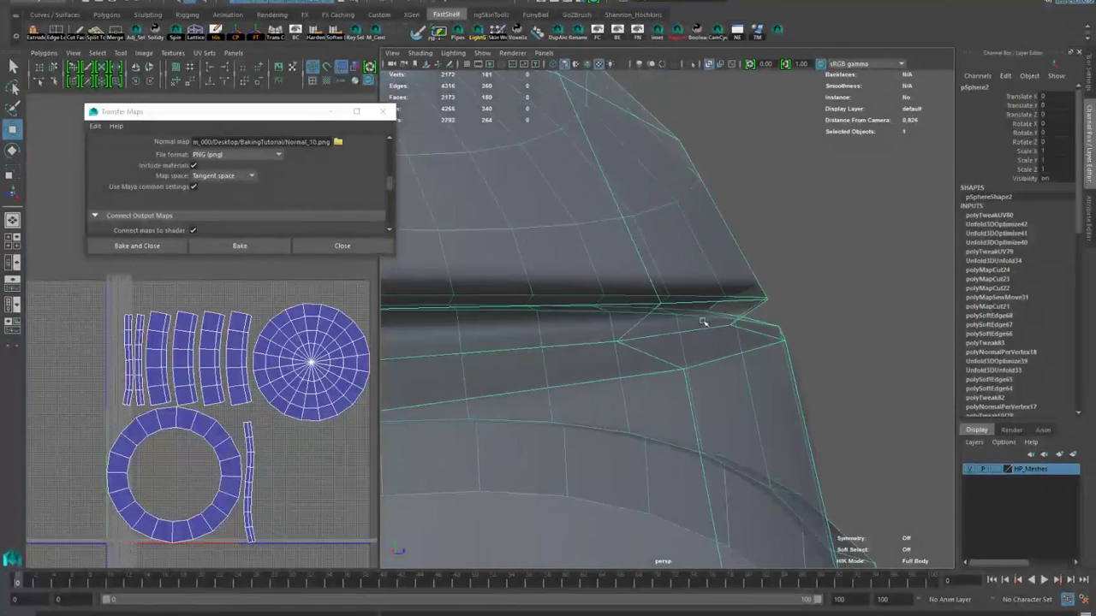
right_click_drag(705, 320, 704, 368)
left_click(698, 325)
double_click(668, 329, "shift")
left_click_drag(668, 329, 688, 347, "alt")
key("r")
right_click_drag(688, 347, 688, 313)
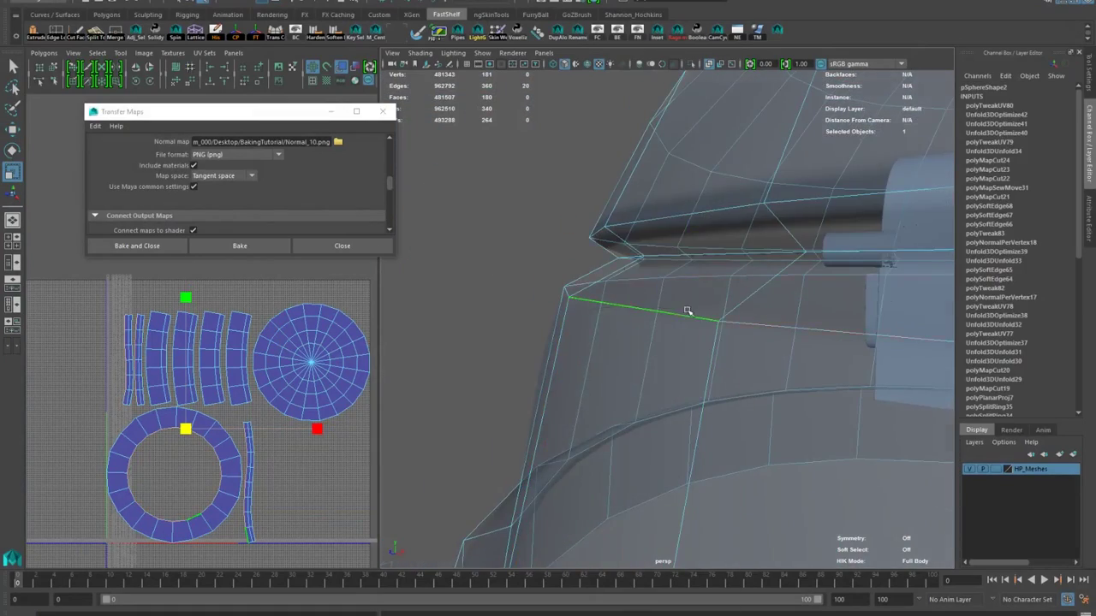
double_click(687, 314)
left_click_drag(688, 313, 794, 315, "alt")
left_click(710, 66)
Select the lower inner edge loop of the low-poly groove and raise it slightly to fit the high-poly dome
left_click_drag(685, 189, 716, 221, "alt")
double_click(650, 248)
left_click_drag(651, 248, 639, 326, "alt")
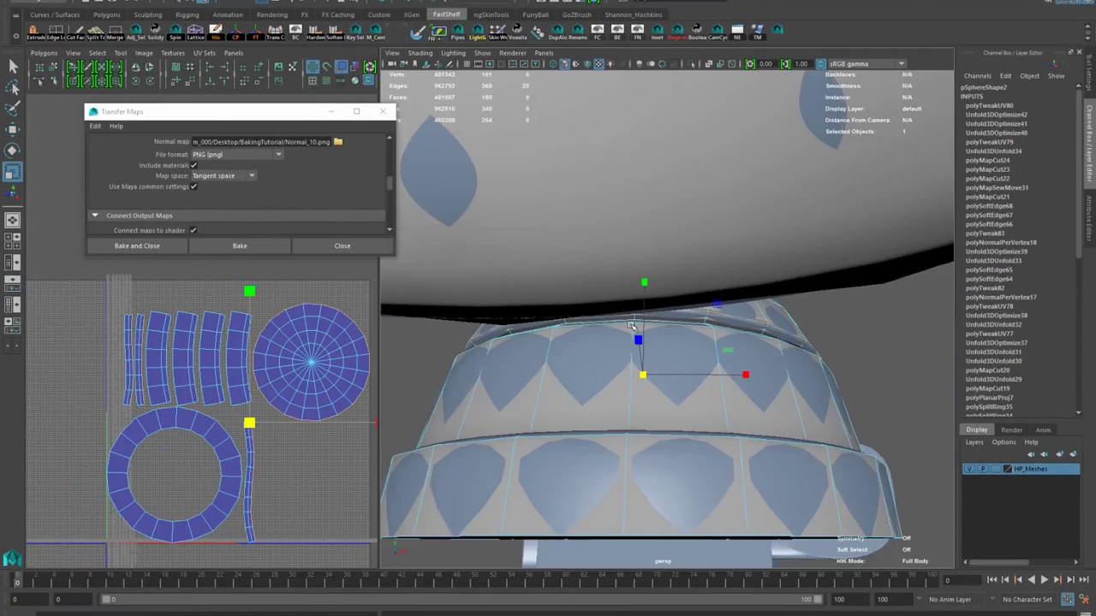
right_click_drag(639, 325, 676, 330, "alt")
left_click_drag(677, 329, 599, 341, "alt")
double_click(597, 344)
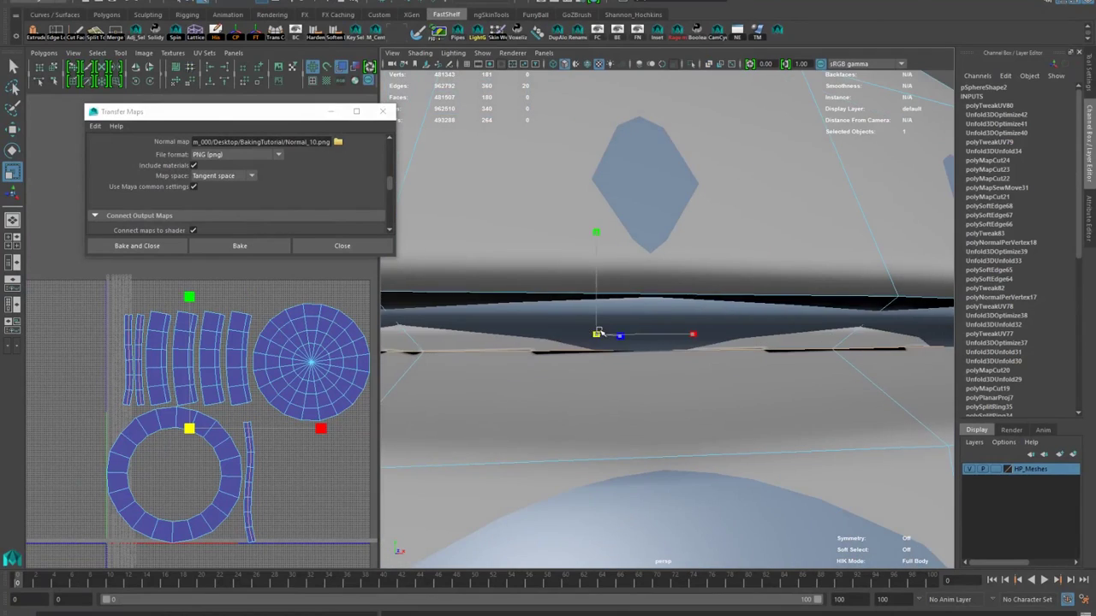
key("w")
left_click_drag(596, 233, 602, 228)
Isolate and frame the low-poly dome, and review its groove and the map output settings in Transfer Maps
right_click_drag(685, 257, 648, 179, "alt")
left_click(648, 179)
left_click(691, 64)
right_click_drag(648, 257, 723, 304, "alt")
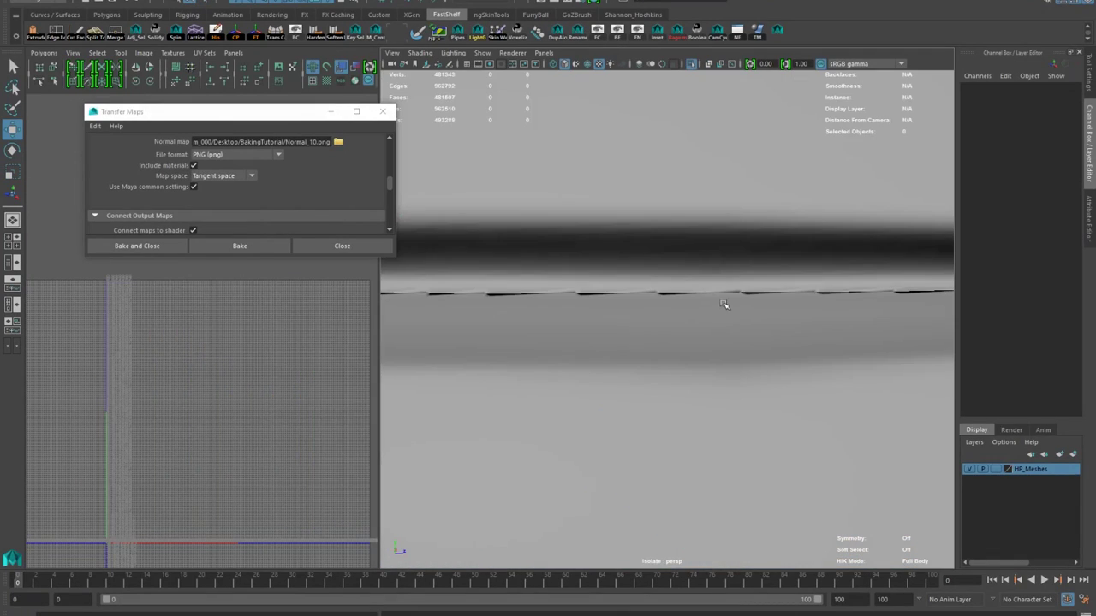
left_click(659, 295)
key("f")
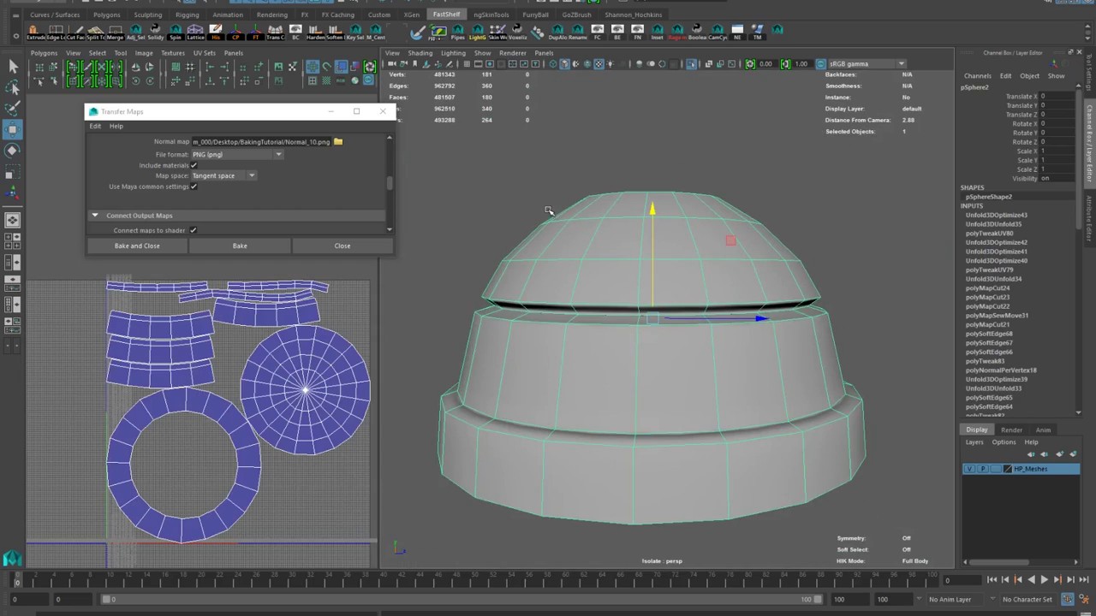
scroll(489, 317, "up", 3)
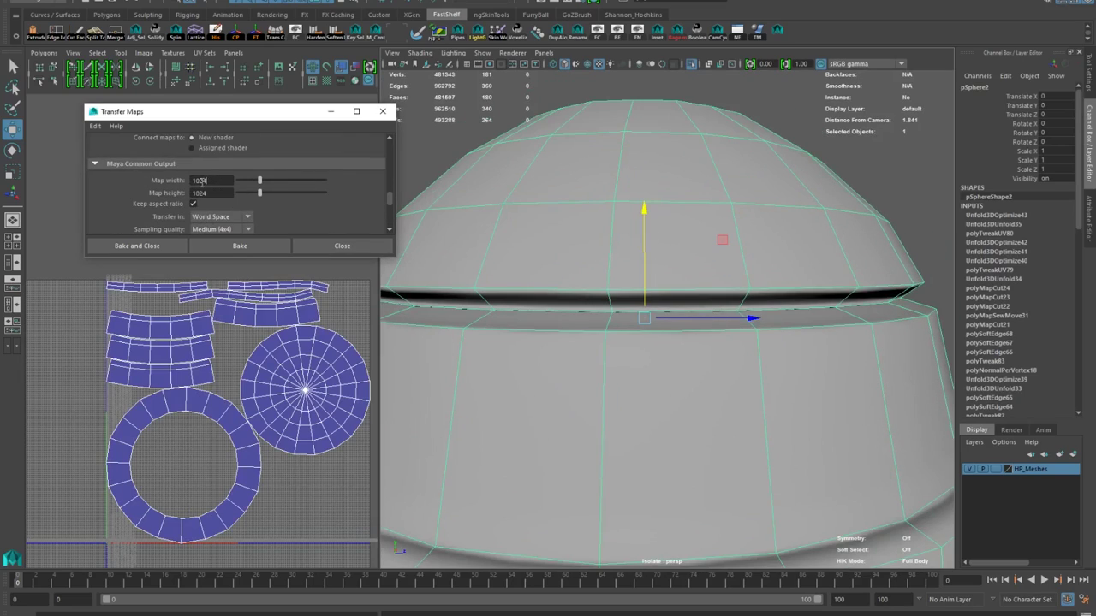
scroll(221, 206, "down", 5)
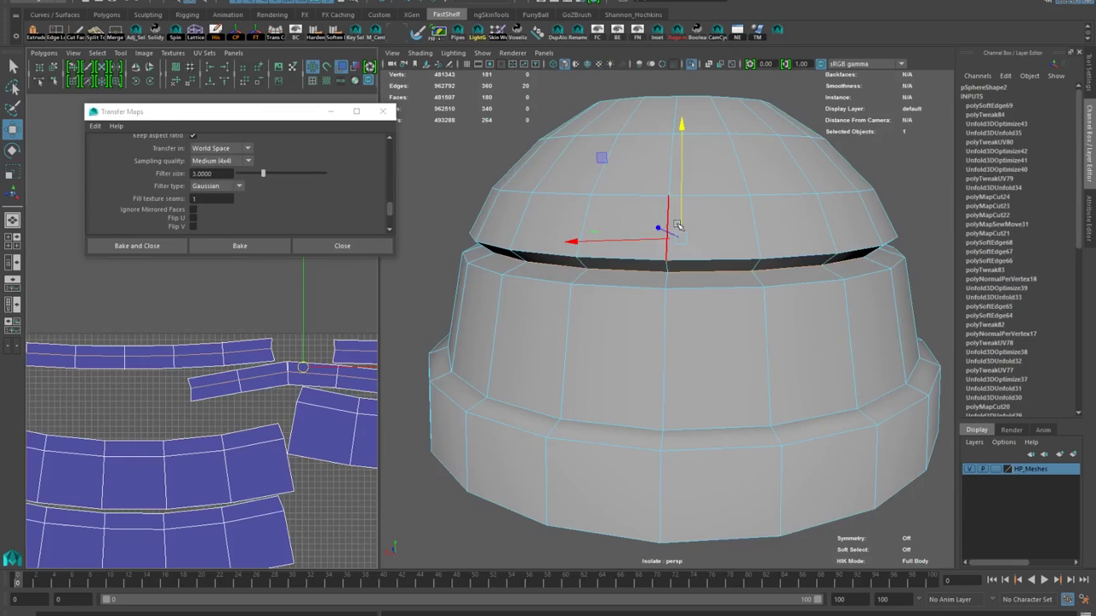
Return to object selection, select the low-poly dome and bake its normal map again
scroll(624, 196, "up", 3)
right_click(624, 196)
left_click_drag(624, 196, 590, 193, "alt")
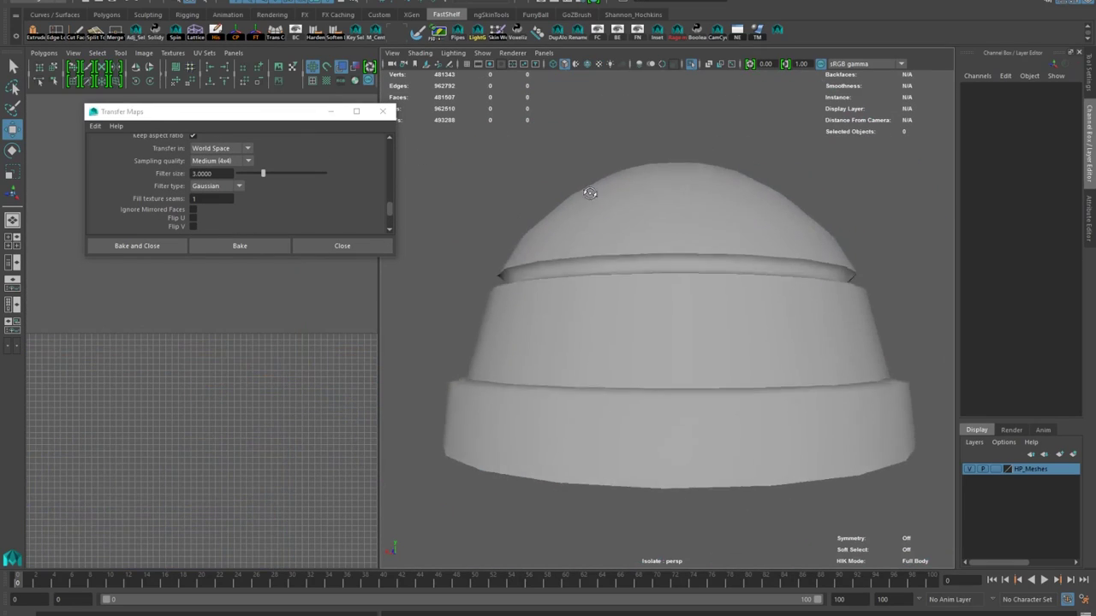
left_click(590, 194)
scroll(685, 261, "up", 2)
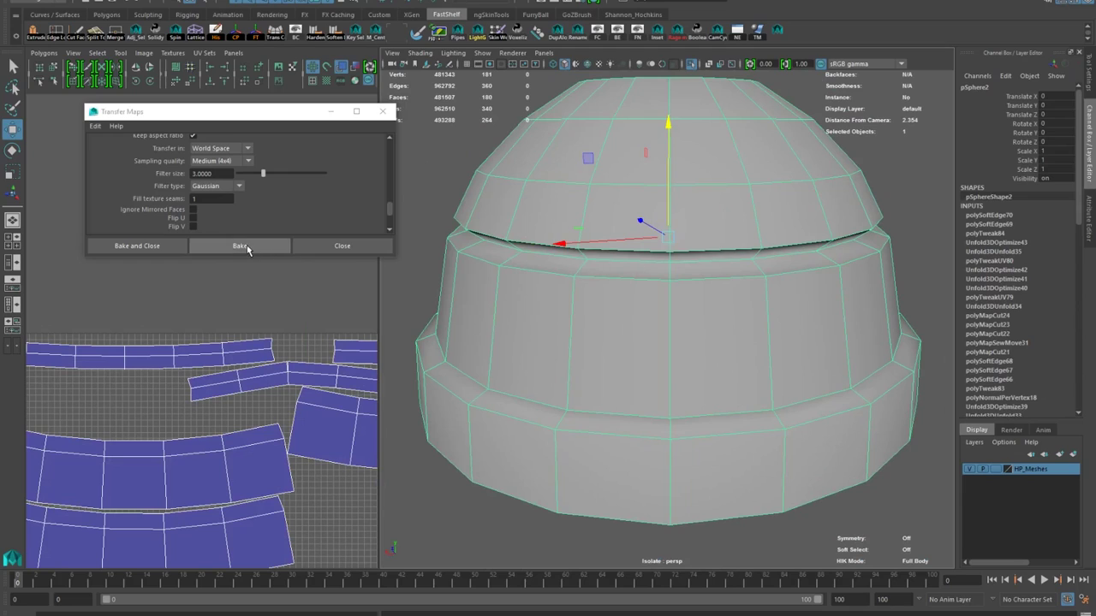
left_click(683, 72)
Examine the baked groove on the low-poly dome with textures displayed
scroll(656, 159, "up", 2)
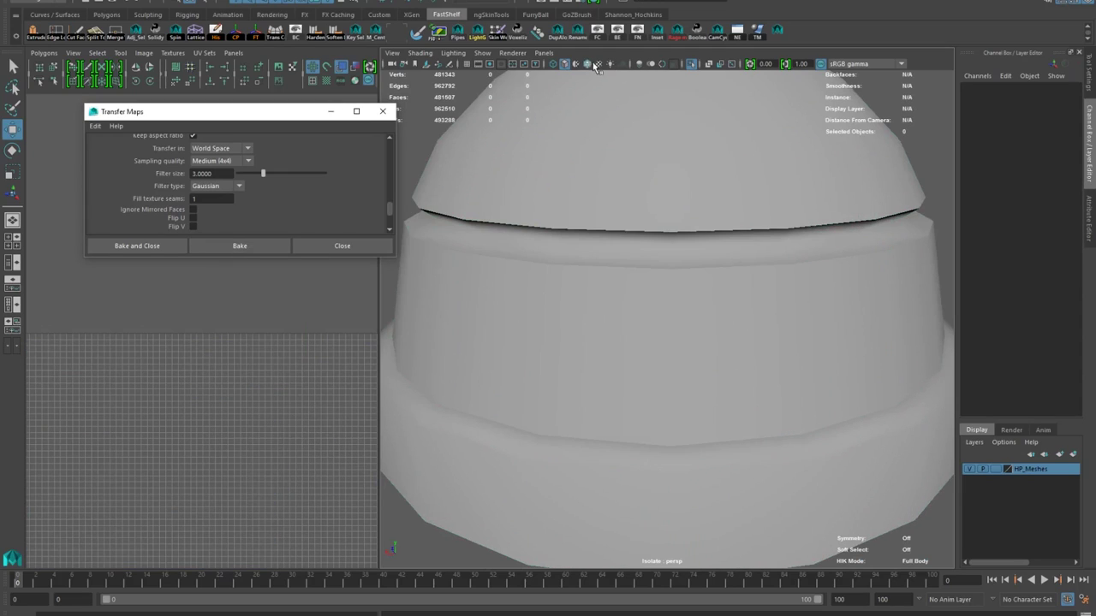
scroll(574, 231, "down", 2)
scroll(616, 265, "up", 4)
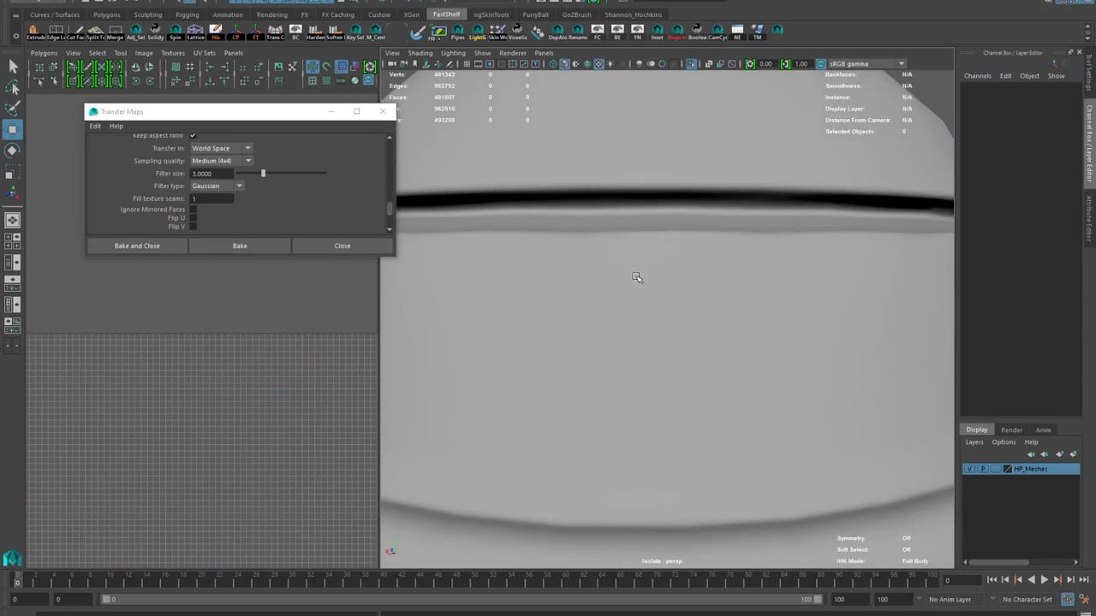
scroll(625, 256, "down", 6)
left_click_drag(652, 317, 514, 306, "alt")
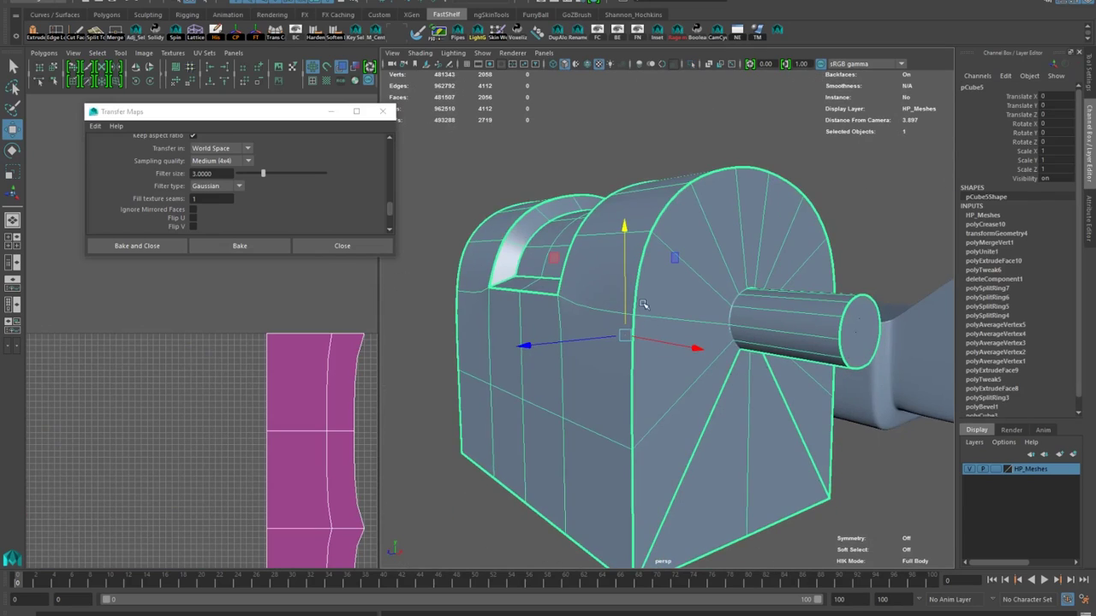
Bevel the selected hard edges around the high-poly block and its side pin
scroll(770, 362, "up", 3)
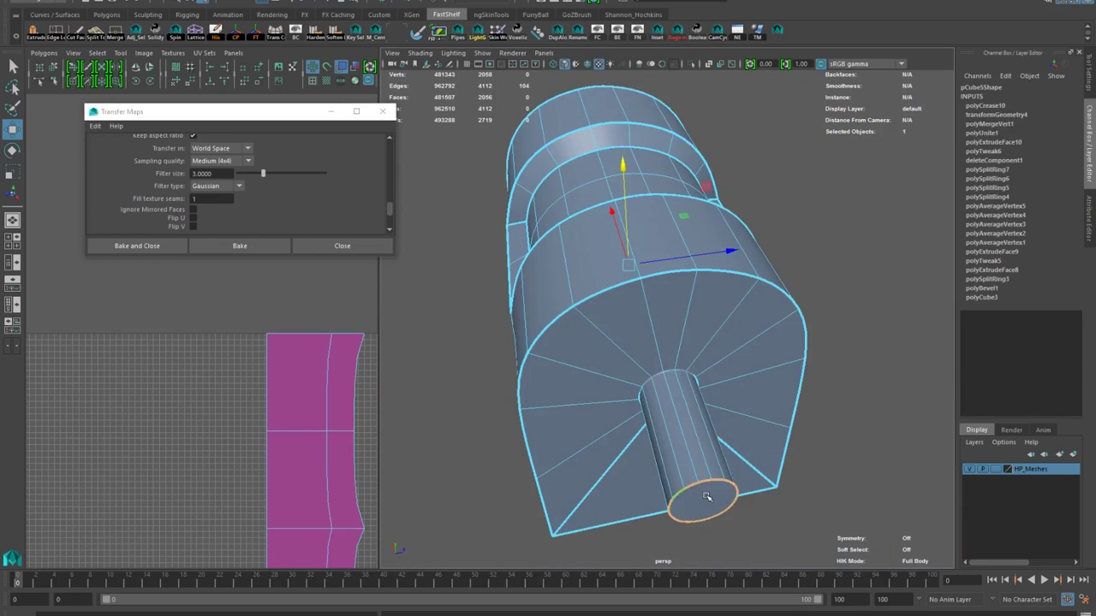
key("ctrl+b")
right_click(628, 322)
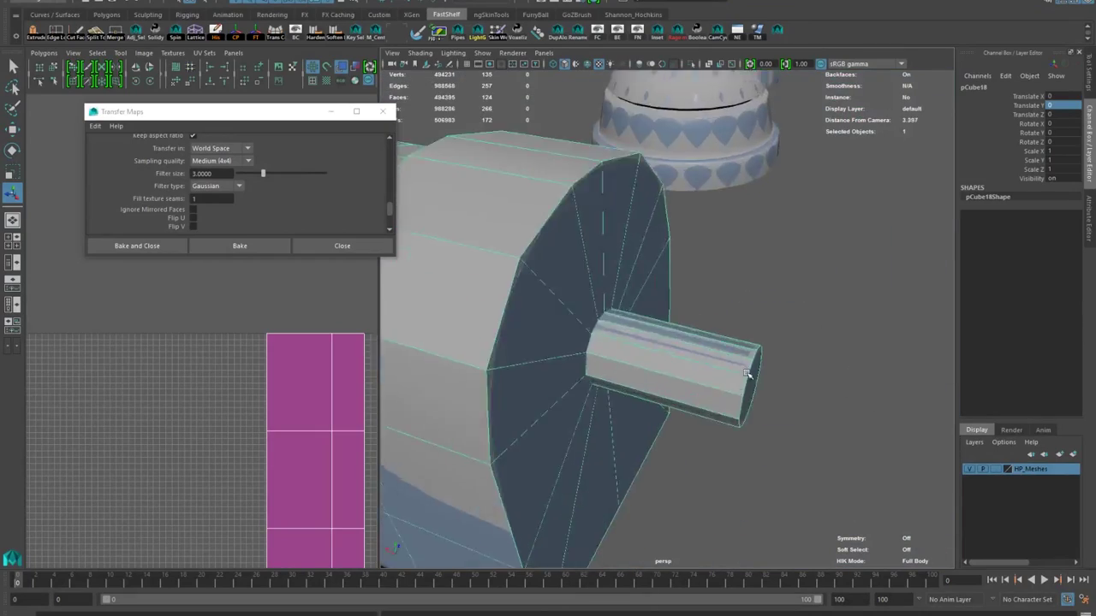
Scale the groove floor faces of the low-poly block to match the high-poly groove, and return to object selection
left_click_drag(747, 373, 841, 425, "alt")
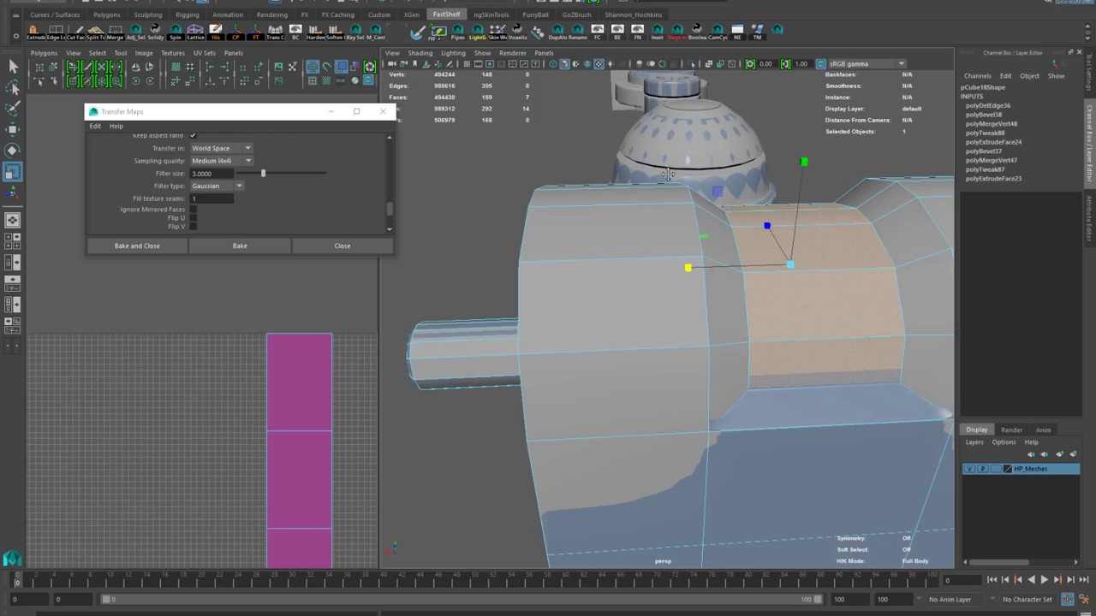
left_click_drag(668, 174, 618, 228, "alt")
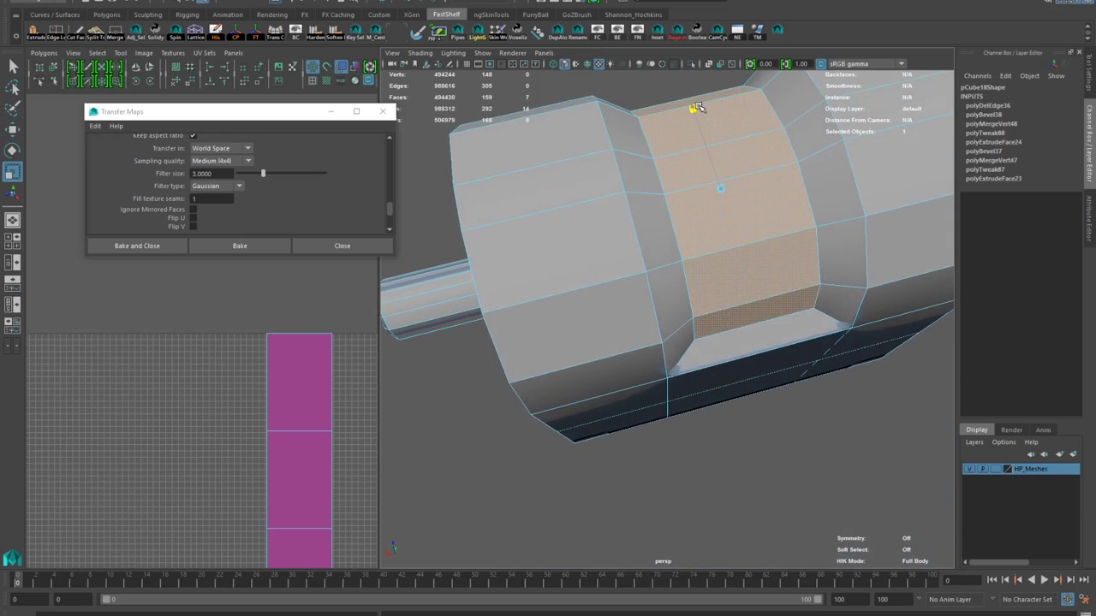
left_click_drag(664, 175, 641, 271, "alt")
key("F8")
left_click_drag(565, 254, 754, 240, "alt")
Project automatic UVs onto the low-poly block and sew its body and groove pieces into larger shells
left_click(441, 1)
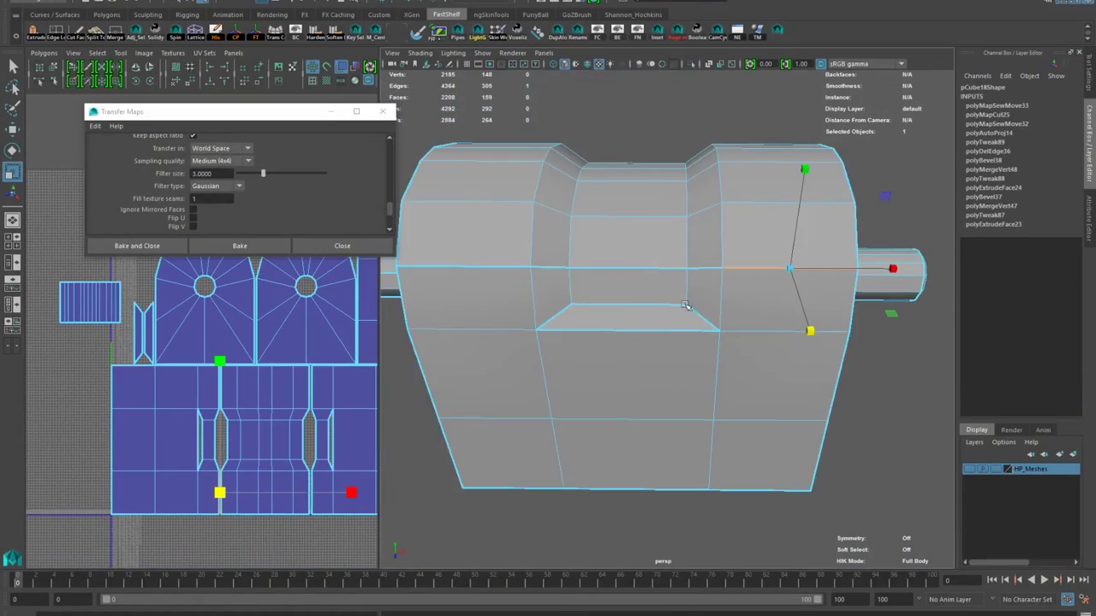
left_click_drag(599, 325, 518, 320, "alt")
scroll(518, 320, "down", 3)
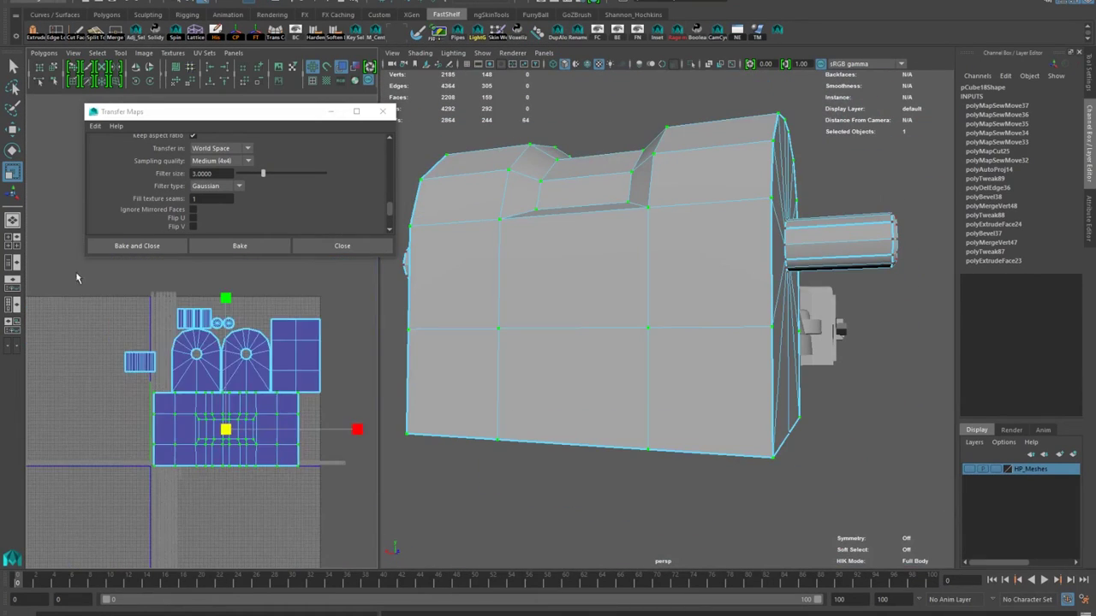
Unfold and optimize the low-poly block's UVs, straighten the large body shell and lay all shells out in the UV square
scroll(160, 393, "up", 3)
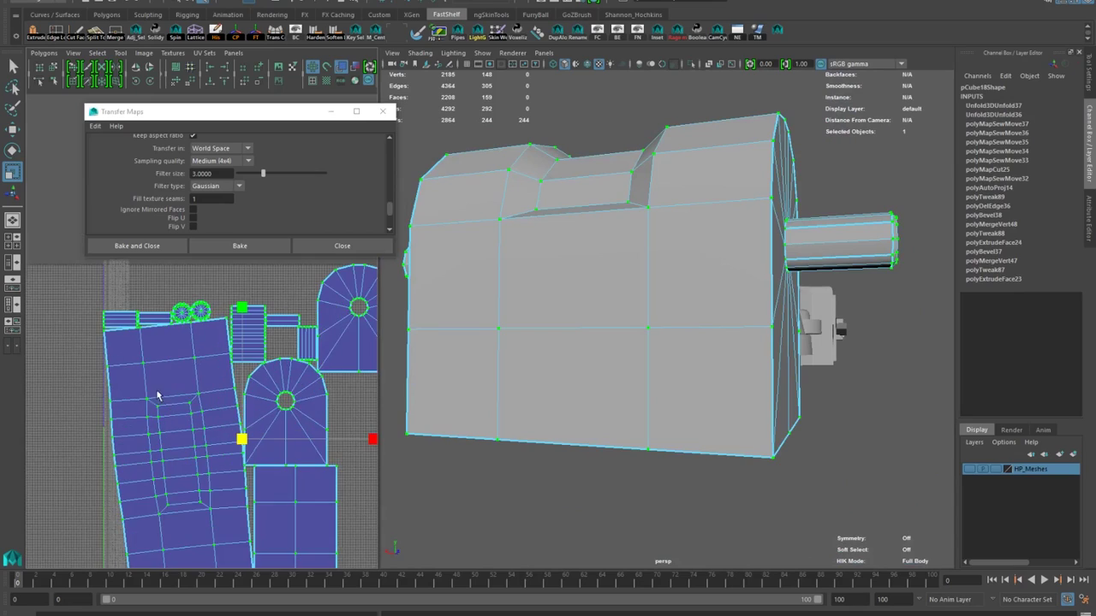
middle_click_drag(159, 393, 257, 423, "alt")
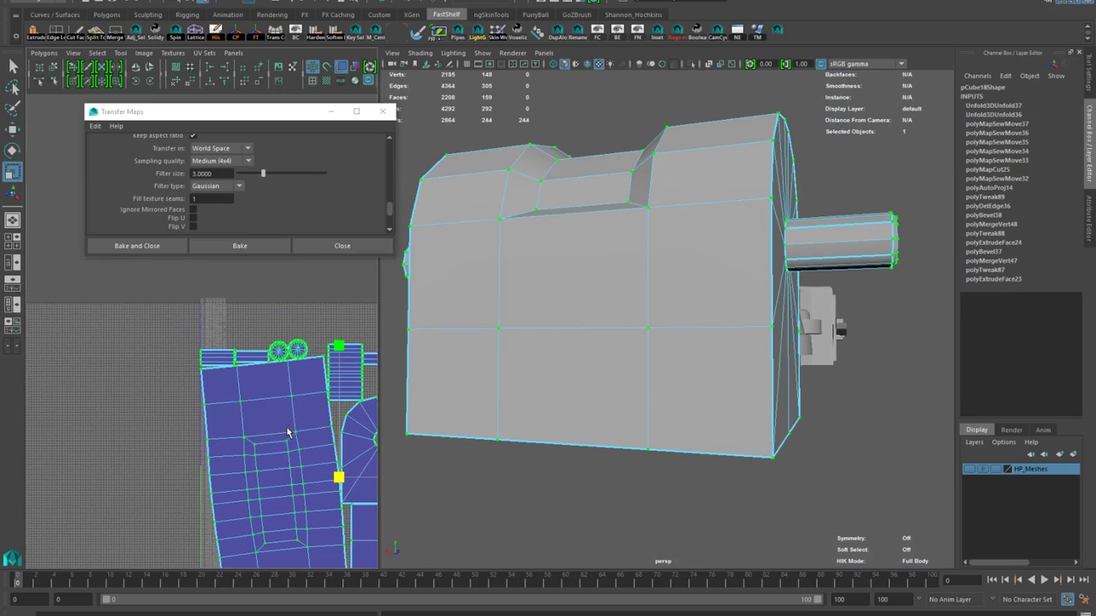
middle_click_drag(241, 425, 194, 378, "alt")
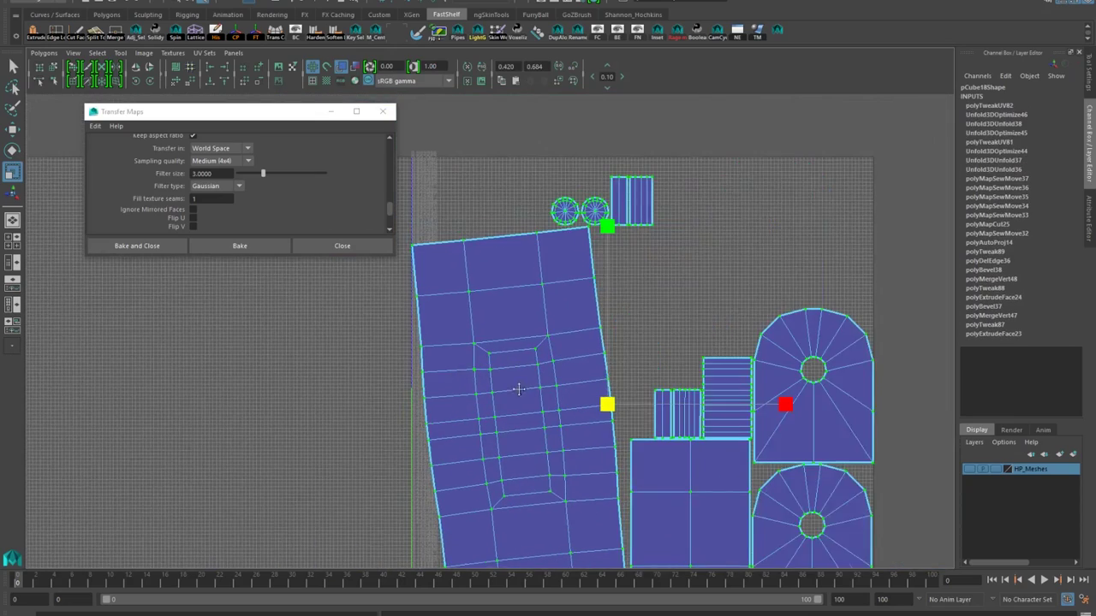
left_click_drag(334, 340, 322, 314)
key("w")
left_click_drag(849, 561, 411, 156)
key("ctrl+z")
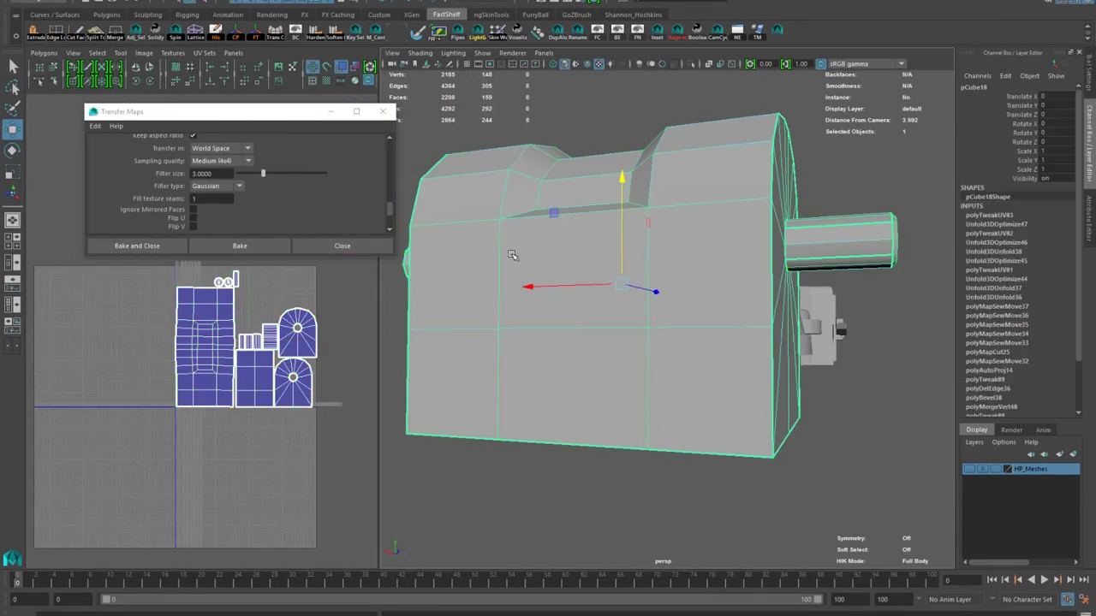
Cut and re-sew the UV seams of the low-poly block's pins and caps
right_click_drag(229, 376, 230, 417)
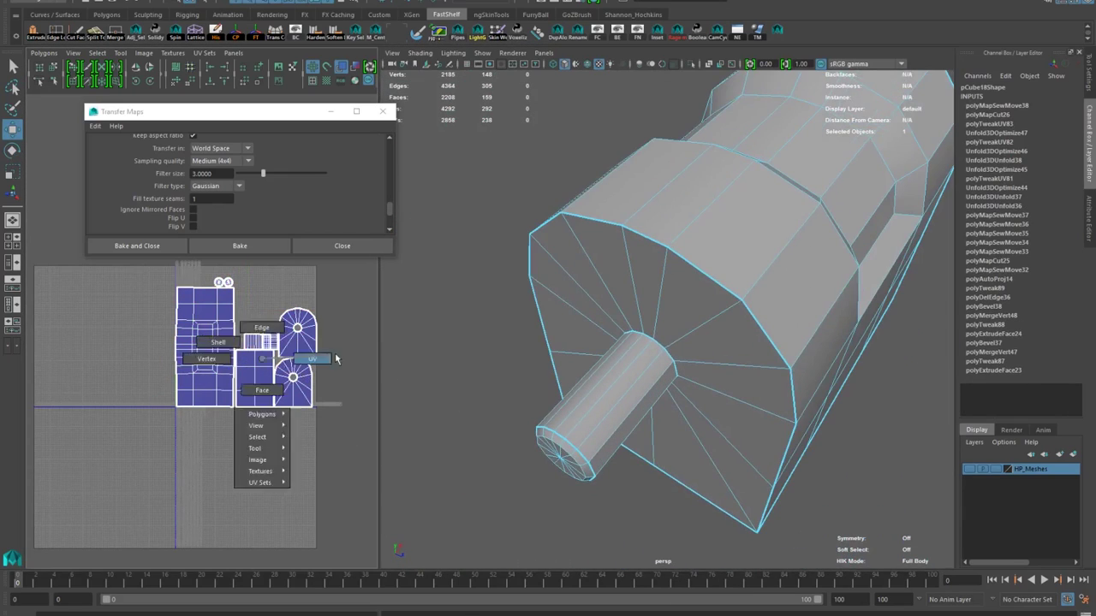
right_click_drag(218, 371, 218, 371, "shift")
Harden the low-poly block's edges along its UV borders, soften the others and check the shading around the pin
right_click_drag(705, 313, 753, 266)
left_click_drag(583, 243, 548, 188, "alt")
left_click(504, 161)
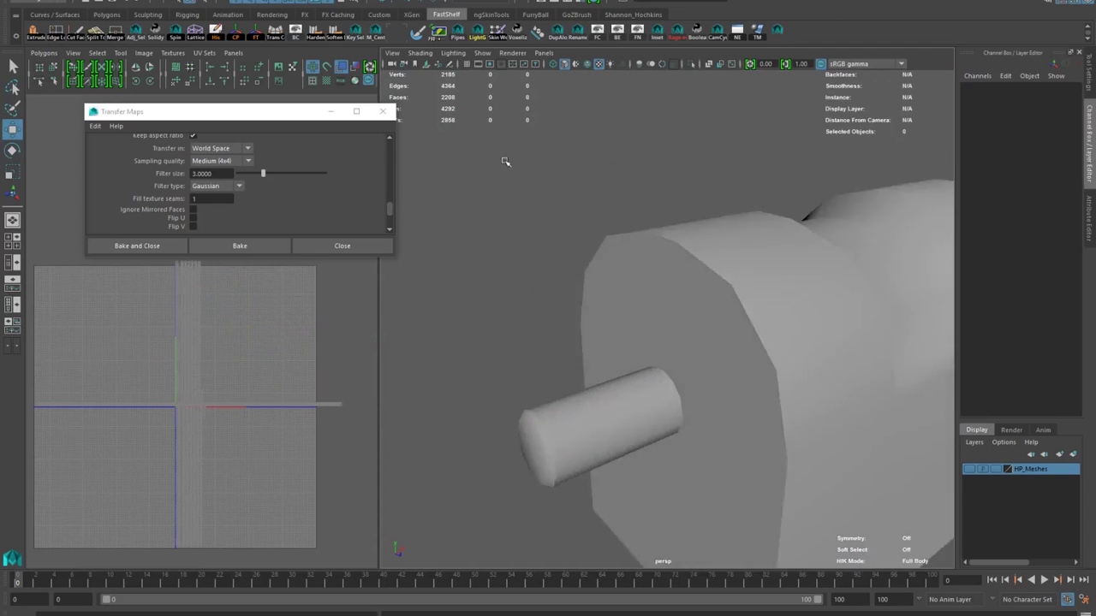
right_click_drag(531, 360, 612, 394, "alt")
left_click_drag(612, 394, 695, 378, "alt")
left_click(690, 301)
Target-weld the surplus mid-side vertices of the low-poly block to its outer corner edges on both long sides
right_click(695, 377)
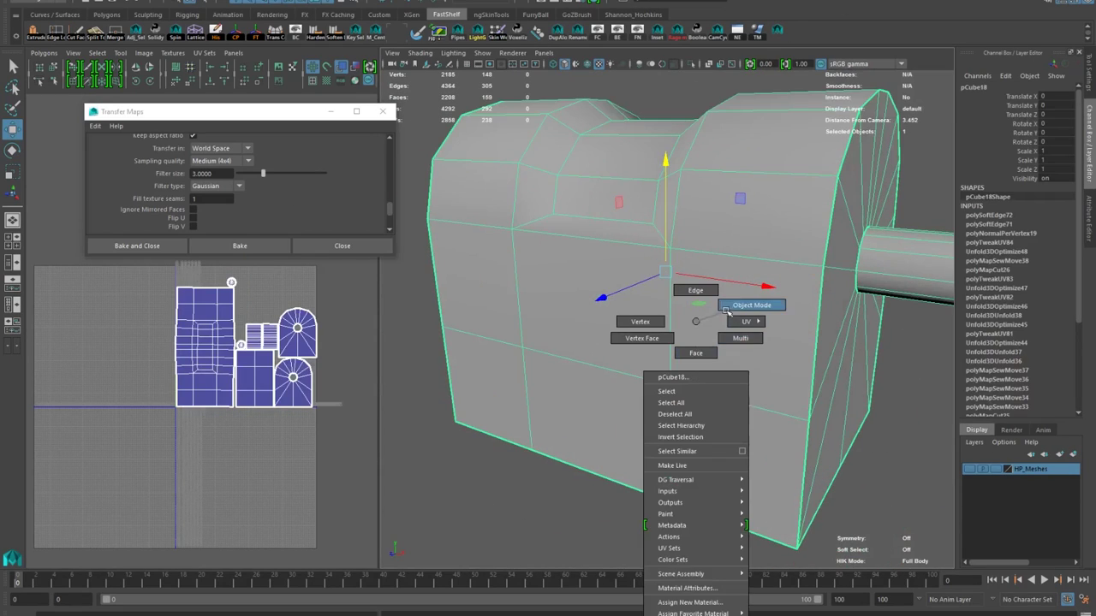
right_click_drag(662, 337, 664, 335, "shift")
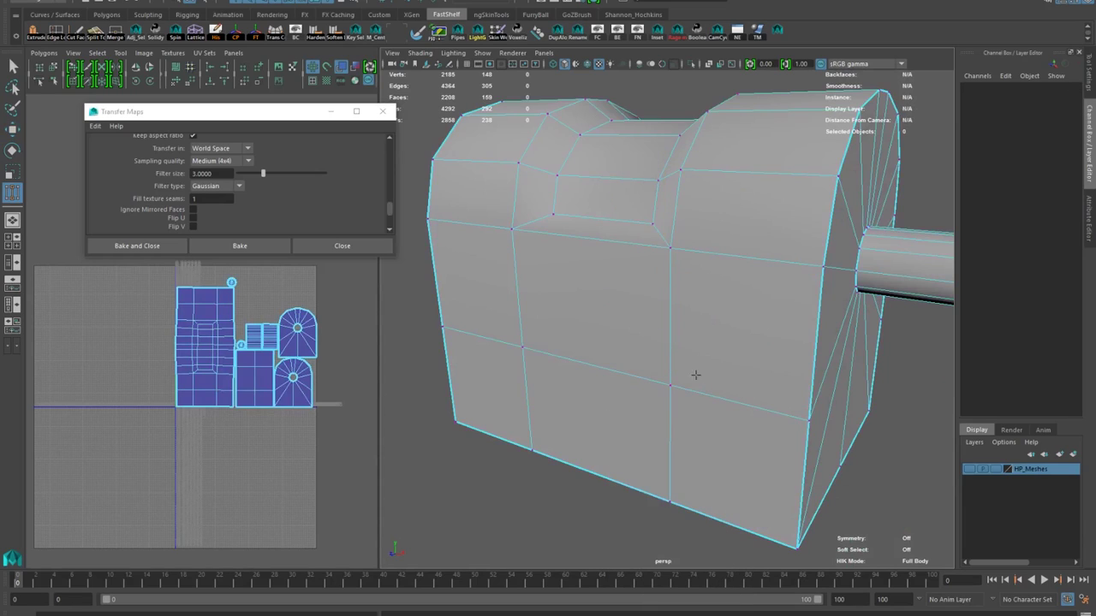
left_click_drag(695, 375, 667, 383, "alt")
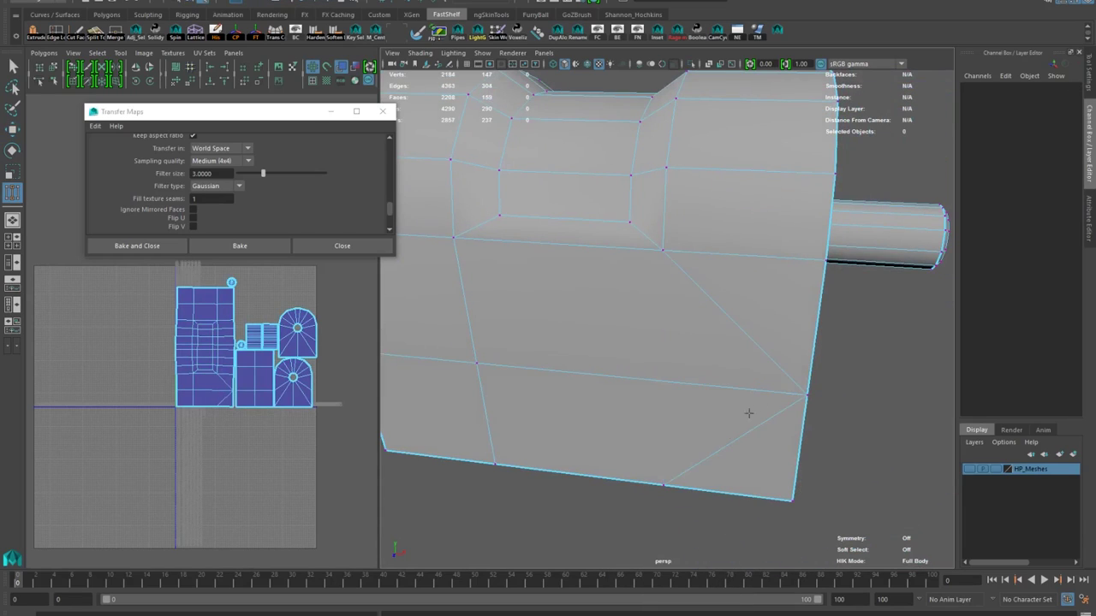
left_click_drag(749, 413, 647, 406, "alt")
left_click_drag(752, 444, 766, 442)
middle_click_drag(599, 411, 826, 399, "alt")
left_click_drag(699, 396, 578, 381)
left_click_drag(700, 284, 577, 276)
scroll(624, 379, "down", 4)
left_click_drag(624, 379, 857, 377, "alt")
left_click_drag(628, 371, 548, 368)
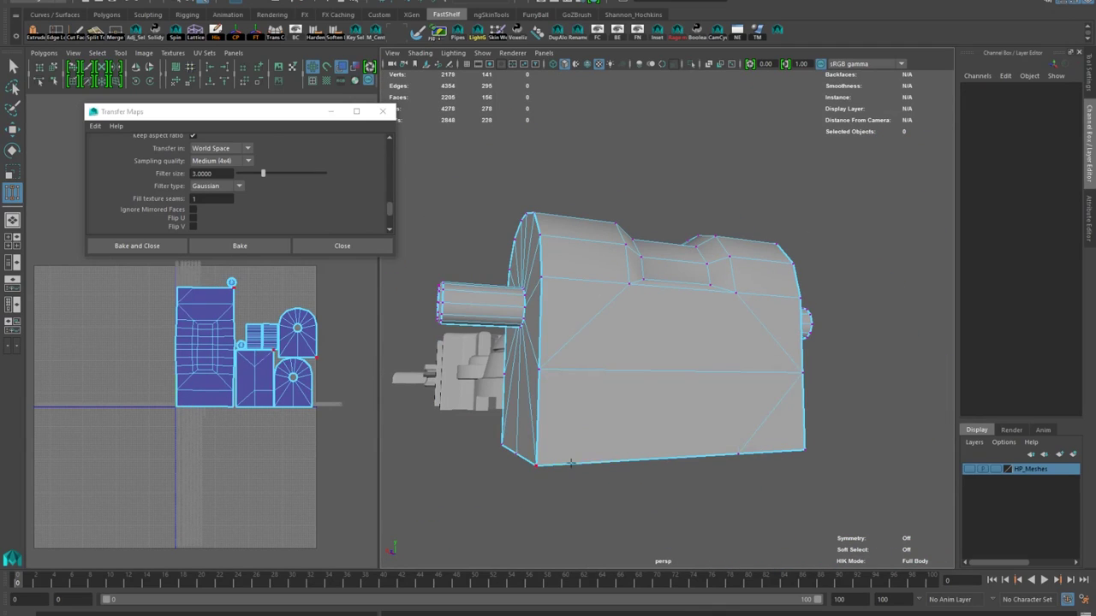
Weld the remaining bottom-edge vertices into the low-poly block's corners and return to object selection
left_click_drag(738, 454, 801, 463)
left_click_drag(770, 465, 631, 417, "alt")
left_click_drag(698, 435, 758, 447)
left_click_drag(770, 411, 685, 445, "alt")
key("w")
right_click_drag(659, 407, 702, 372)
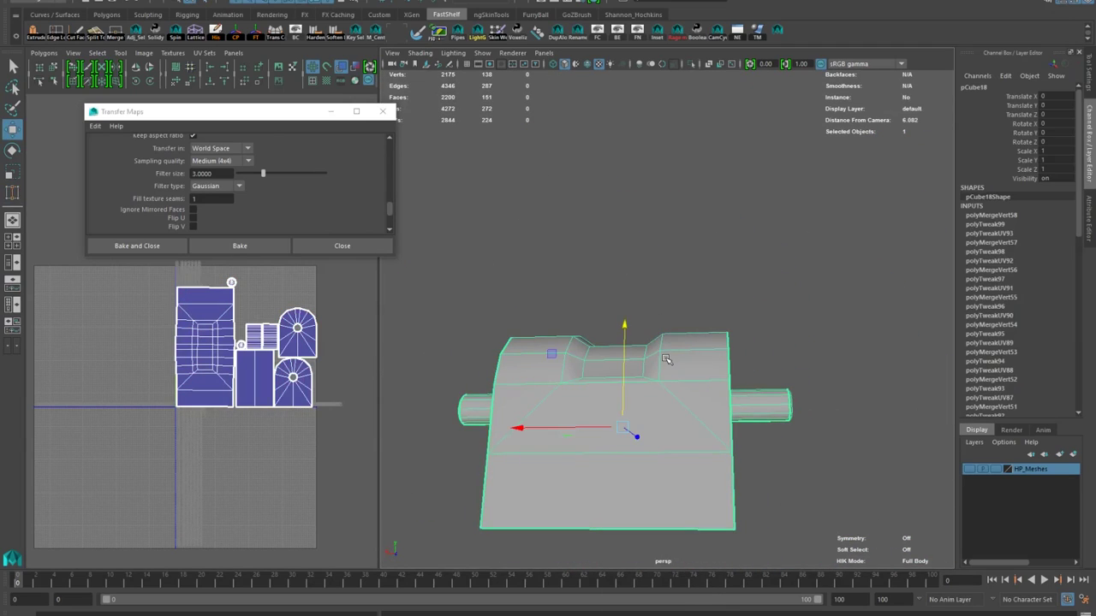
Reapply hard edges along the UV borders of the simplified low-poly block
left_click_drag(694, 352, 560, 473, "alt")
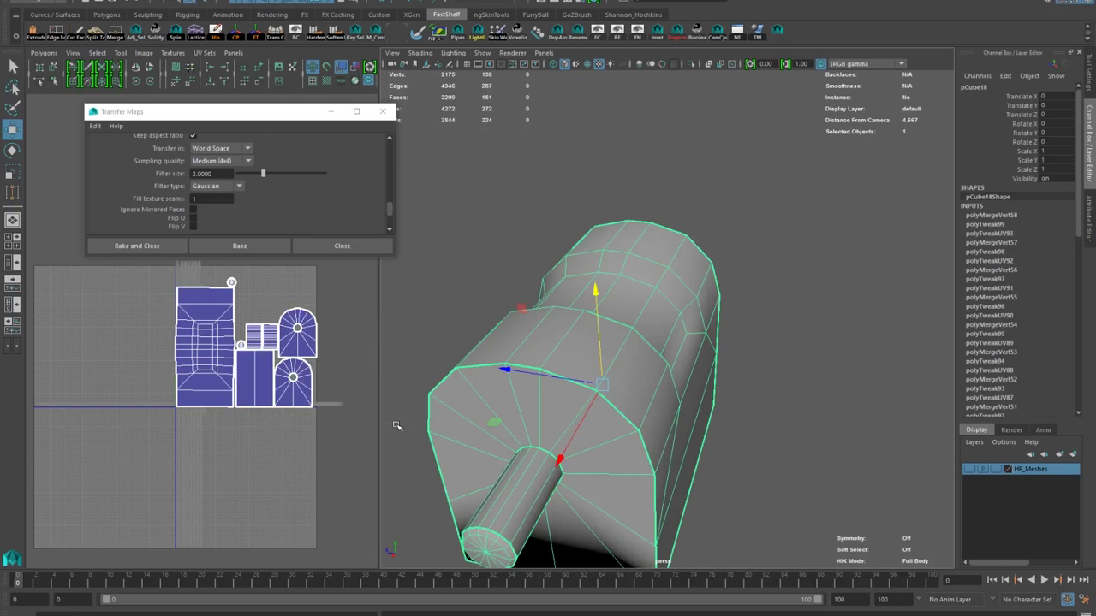
left_click(314, 33)
left_click_drag(728, 343, 651, 309, "alt")
Weld the mid-height vertices on the low-poly block's vertical corner edges down to the bottom corners
right_click_drag(665, 323, 711, 306)
left_click_drag(589, 425, 624, 385, "alt")
key("y")
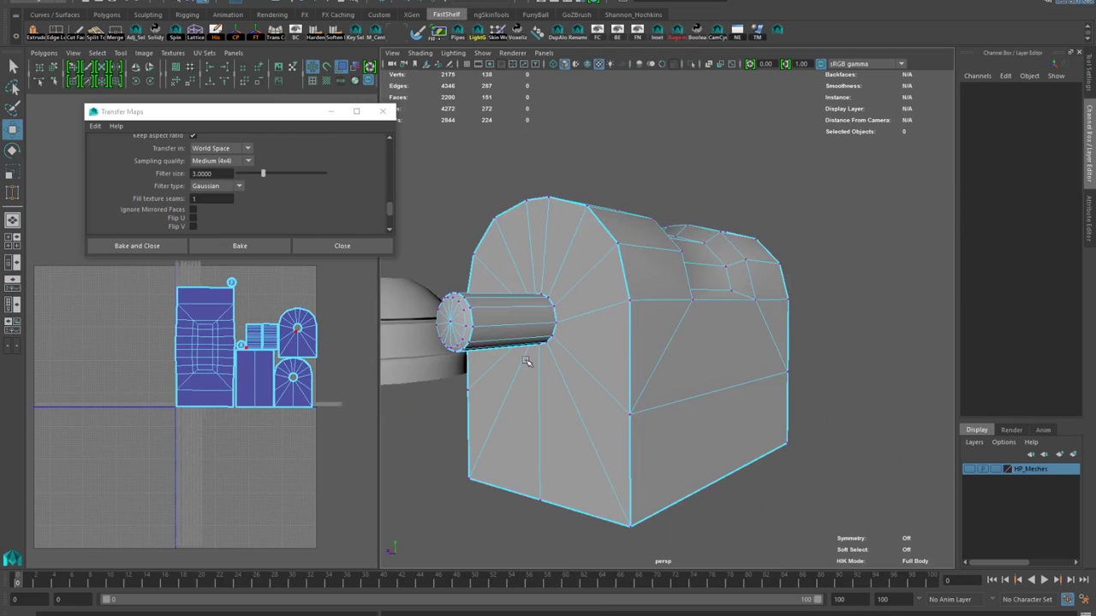
left_click(578, 293)
left_click_drag(577, 293, 794, 396, "alt")
left_click_drag(593, 436, 488, 441, "alt")
left_click_drag(708, 421, 708, 511)
left_click_drag(708, 501, 600, 479, "alt")
left_click_drag(730, 377, 714, 478)
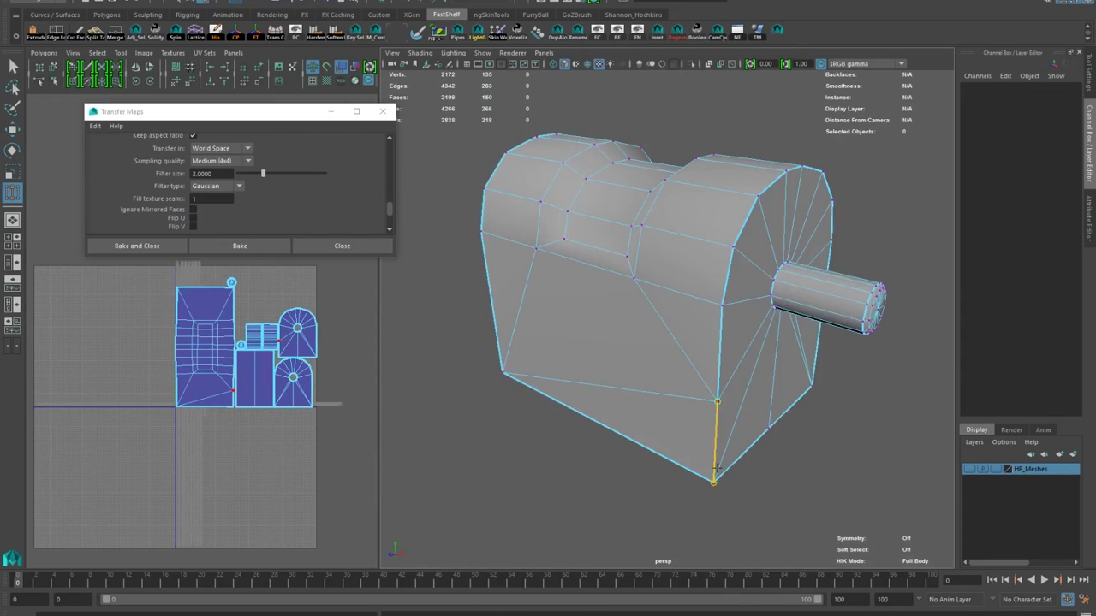
Weld the middle vertices on the bottom edges of the low-poly block's end faces into the corners
left_click_drag(626, 342, 488, 244, "alt")
key("w")
left_click(531, 248)
left_click_drag(668, 214, 648, 248, "alt")
key("y")
left_click_drag(675, 397, 565, 401)
left_click_drag(572, 395, 632, 288, "alt")
left_click_drag(656, 450, 580, 441)
left_click_drag(580, 433, 685, 178, "alt")
Return to object selection and renew the low-poly block's soft and hard edges after the vertex welding
key("w")
right_click_drag(690, 174, 745, 157)
left_click_drag(728, 172, 541, 277, "alt")
left_click_drag(470, 430, 617, 416, "alt")
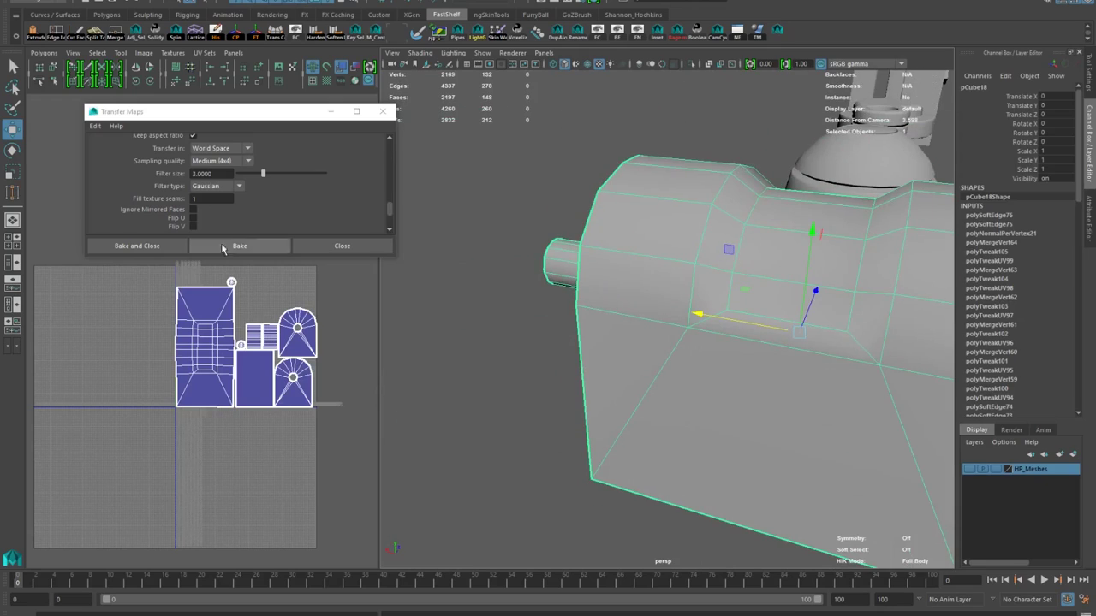
Set the normal map output file to Normal_11.png, frame the low-poly block and optimize its UVs
scroll(236, 193, "up", 5)
scroll(651, 308, "down", 6)
left_click_drag(685, 312, 595, 324, "alt")
scroll(594, 322, "down", 8)
key("f")
scroll(240, 193, "up", 5)
right_click(266, 325)
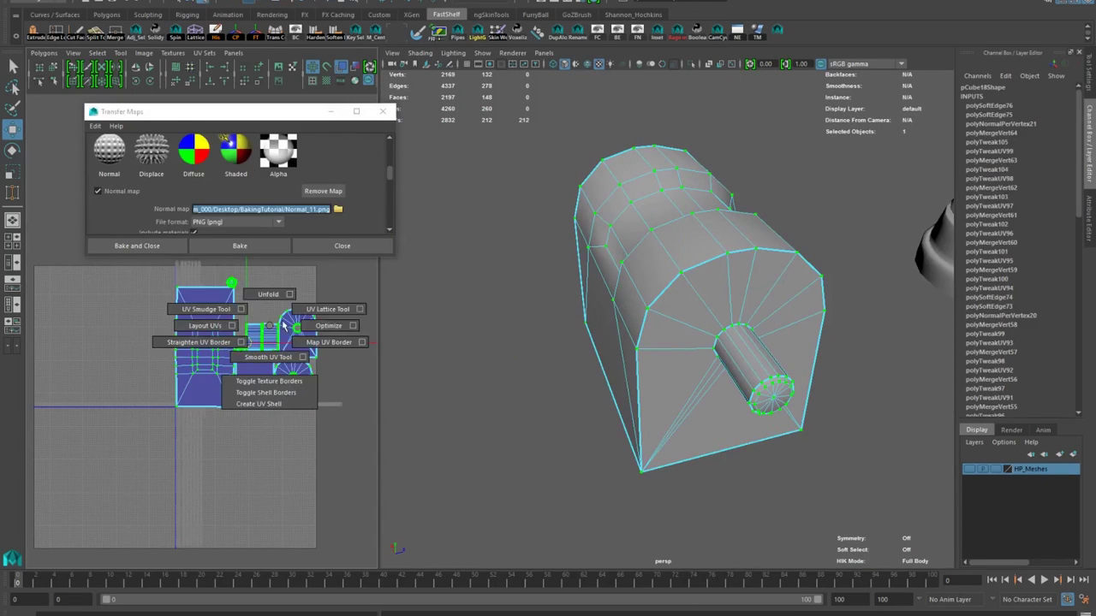
Set the low-poly block as the target mesh in Transfer Maps
scroll(240, 193, "up", 5)
left_click(131, 184)
scroll(191, 215, "down", 2)
Show the HP_Meshes layer, select the high-poly block and review the advanced transfer options
left_click(969, 470)
left_click(736, 342)
scroll(239, 189, "down", 5)
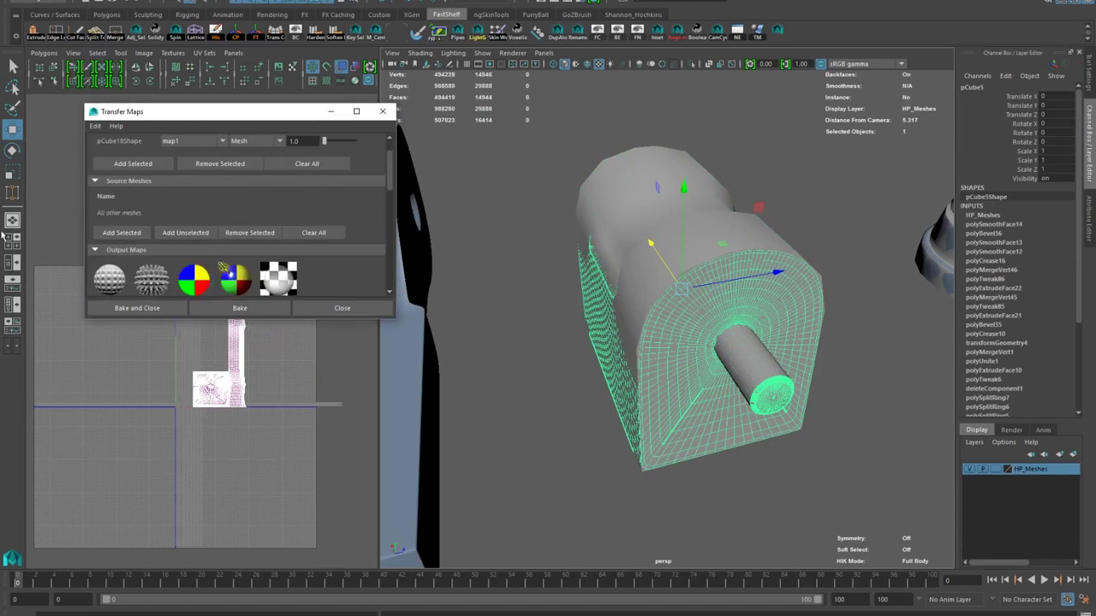
left_click_drag(514, 342, 599, 325, "alt")
scroll(240, 189, "down", 5)
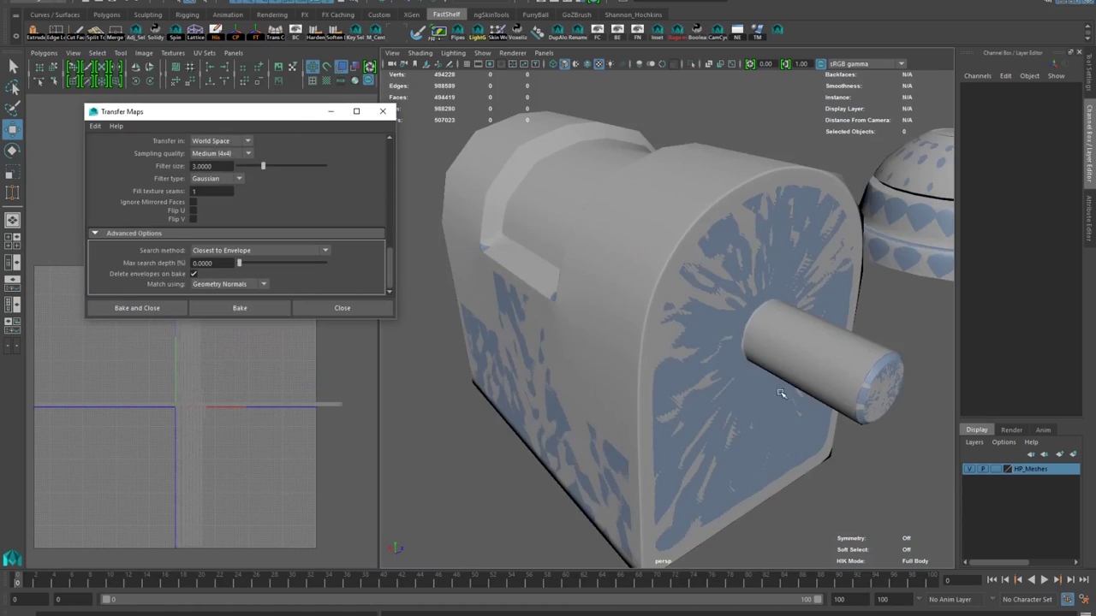
Select the low-poly groove floor faces in X-ray shading and scale them to fit the high-poly groove
left_click(969, 469)
mouse_move(638, 342)
left_mouse_down("alt")
mouse_move(631, 242)
mouse_move(744, 311)
mouse_move(631, 325)
left_mouse_up("alt")
left_click(631, 242)
scroll(631, 325, "up", 5)
left_click(570, 298)
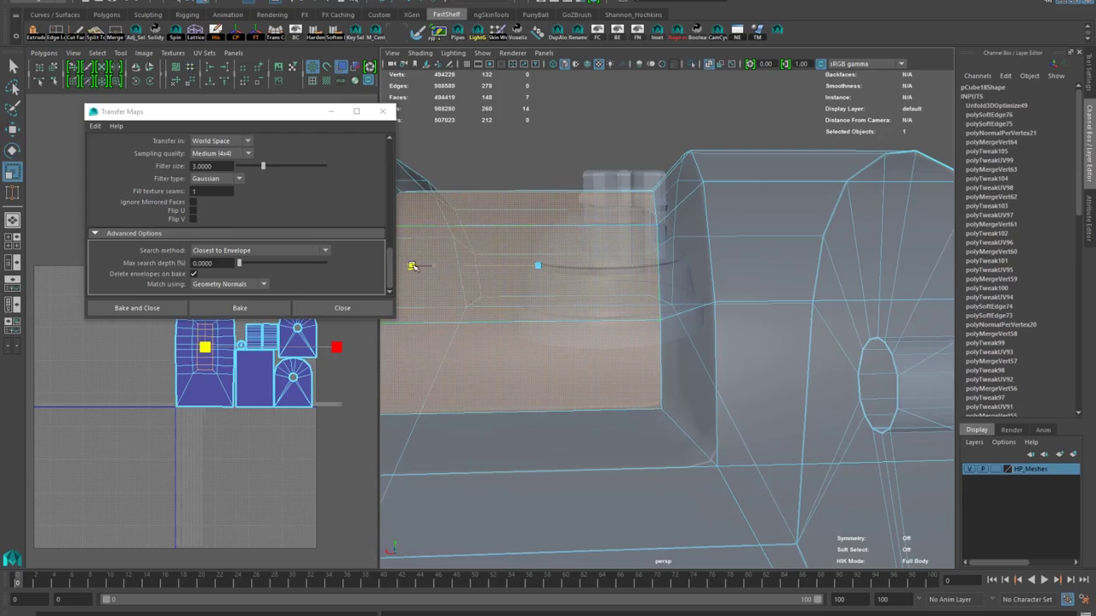
mouse_move(728, 248)
left_mouse_down("alt")
mouse_move(655, 244)
mouse_move(763, 220)
mouse_move(736, 231)
left_mouse_up("alt")
scroll(599, 257, "down", 5)
right_click_drag(546, 262, 602, 245)
left_click_drag(602, 248, 673, 85, "alt")
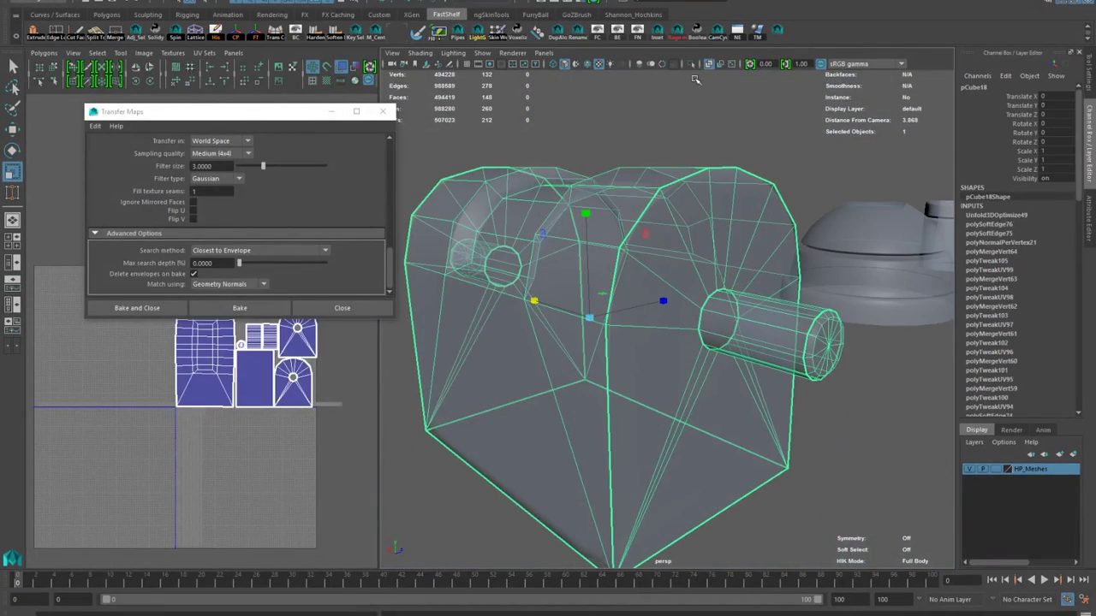
Turn off X-ray shading and fit the low-poly block's rounded rim vertices to the high-poly arch
left_click(709, 64)
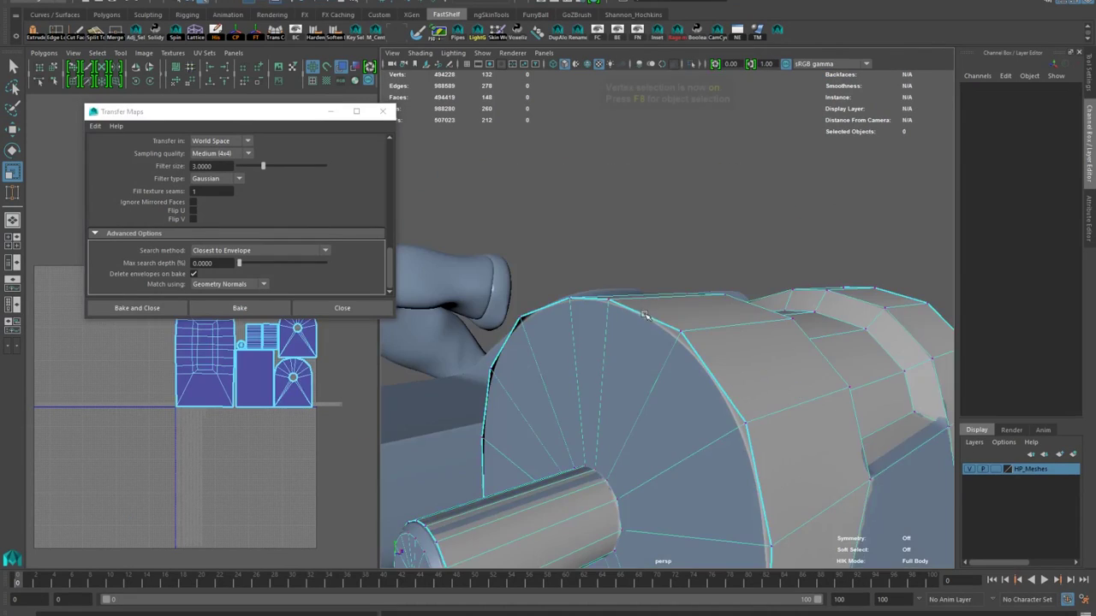
key("F9")
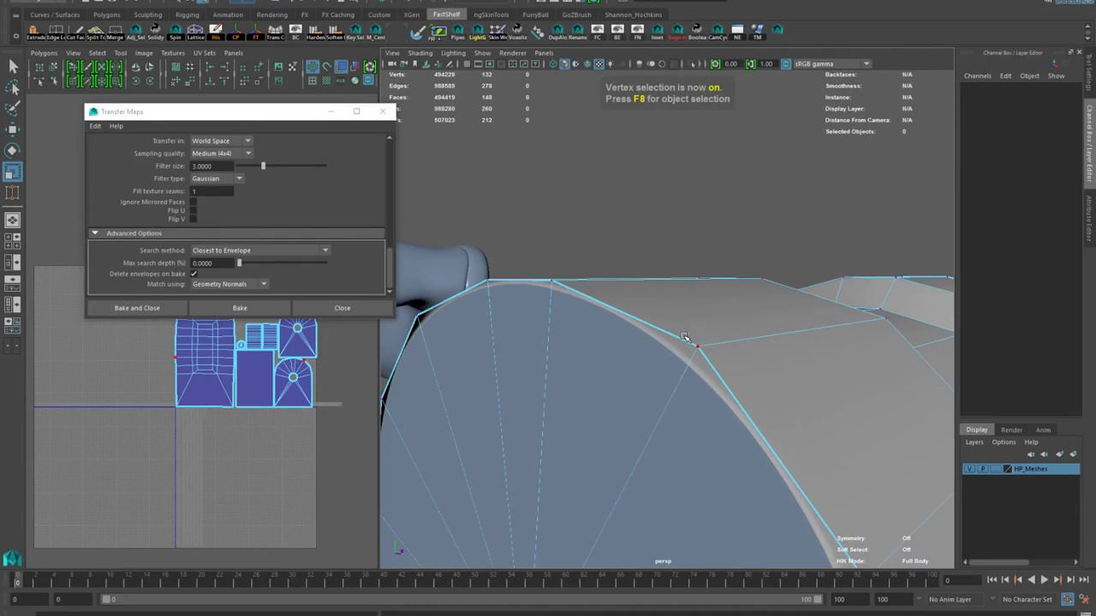
left_click(696, 348)
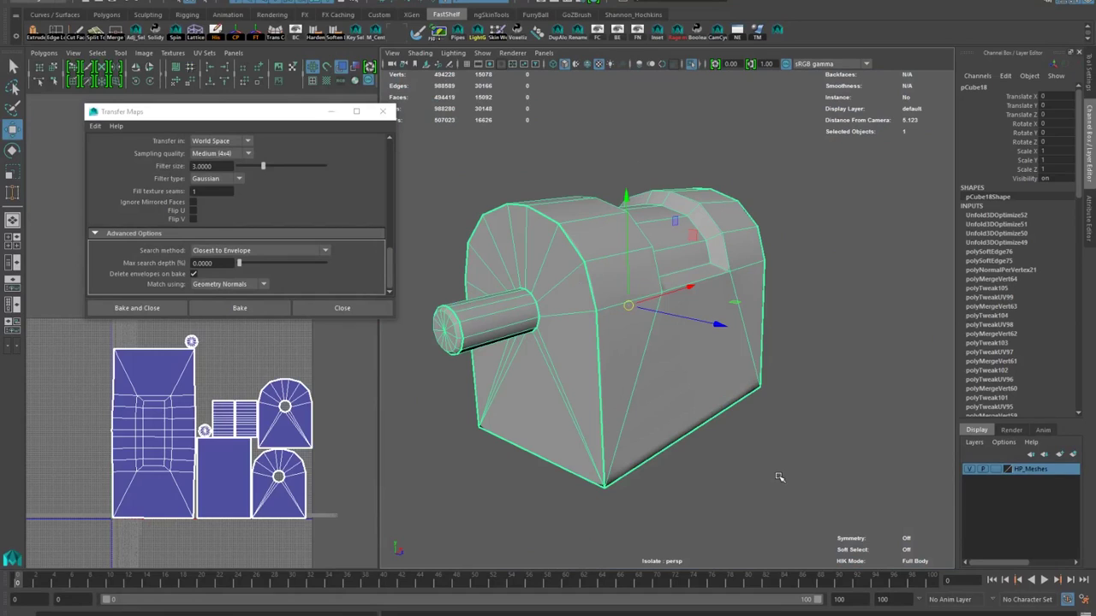
Hide the high-poly block to examine the baked shading on the low-poly block from several angles, and restore the display
key("ctrl+h")
left_click_drag(548, 169, 690, 165, "alt")
right_click_drag(689, 165, 710, 226, "alt")
left_click_drag(710, 225, 702, 267, "alt")
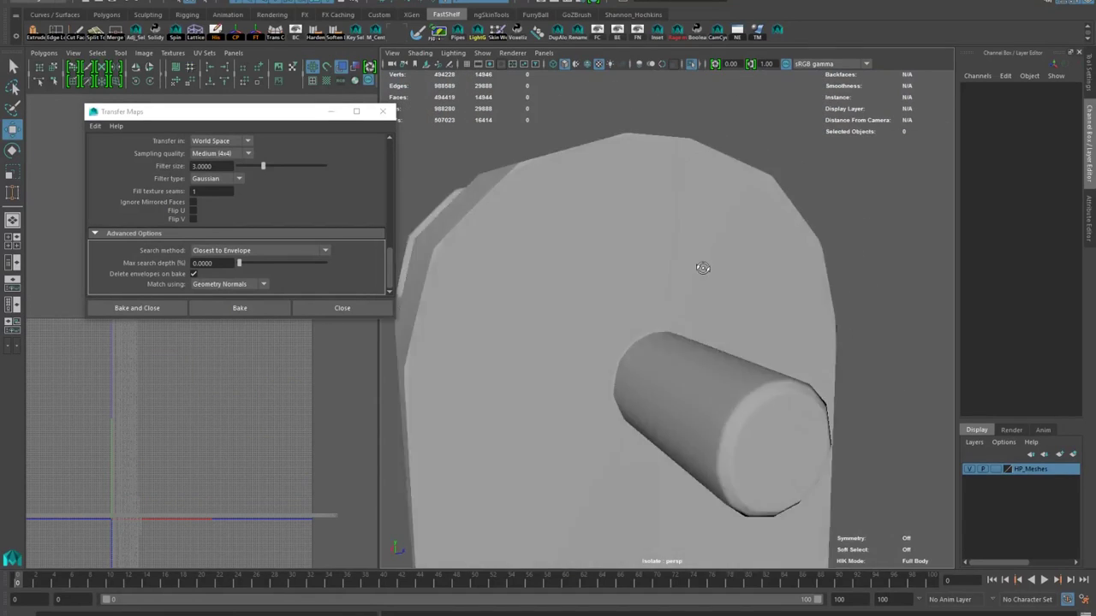
right_click_drag(702, 266, 706, 298, "alt")
left_click_drag(707, 298, 767, 332, "alt")
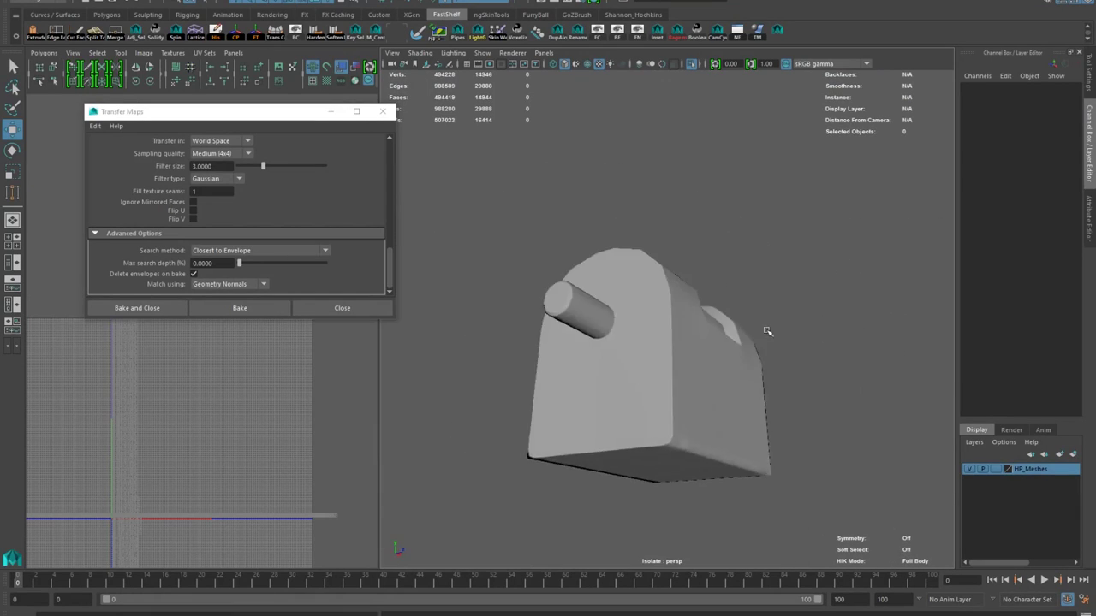
left_click_drag(888, 332, 606, 232, "alt")
key("ctrl+shift+h")
left_click(694, 67)
left_click(692, 65)
Try to bevel the rounded rim edge loop on the pin-side end of the low-poly block
right_click_drag(822, 224, 677, 282, "alt")
left_click(785, 245)
left_click(714, 306)
mouse_move(637, 259)
right_mouse_down("shift")
mouse_move(576, 259)
mouse_move(637, 261)
right_mouse_up("shift")
left_click_drag(637, 261, 694, 277, "alt")
double_click(694, 277)
right_click_drag(694, 277, 803, 338)
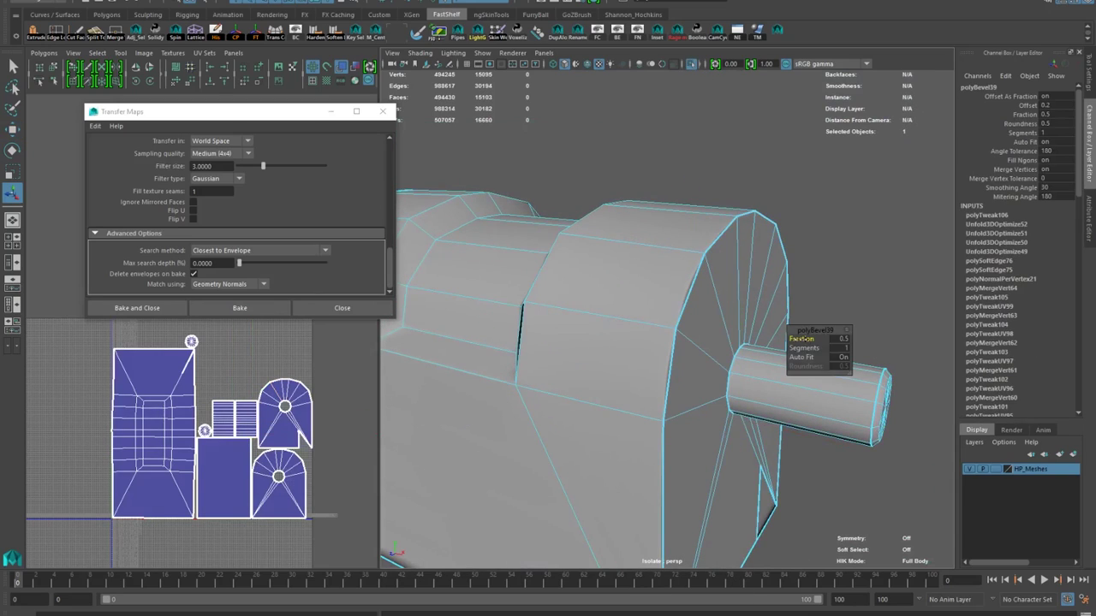
key("ctrl+z")
Select the complete rim of the low-poly block's pin-side end face, including its bottom edge, and bevel it
double_click(699, 292)
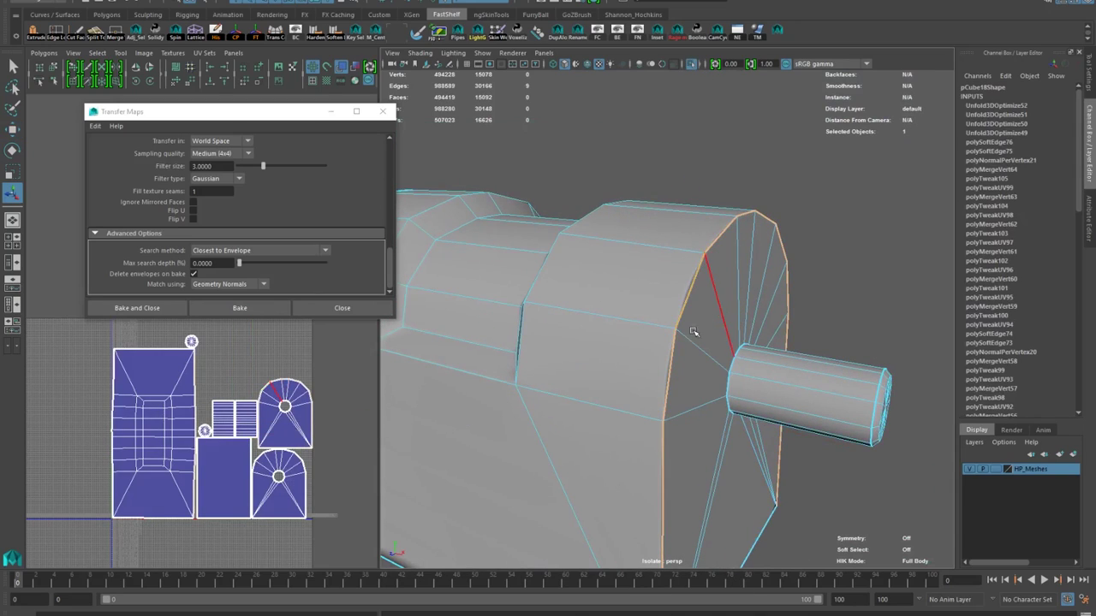
left_click_drag(699, 292, 693, 365, "alt")
right_click(710, 427, "shift")
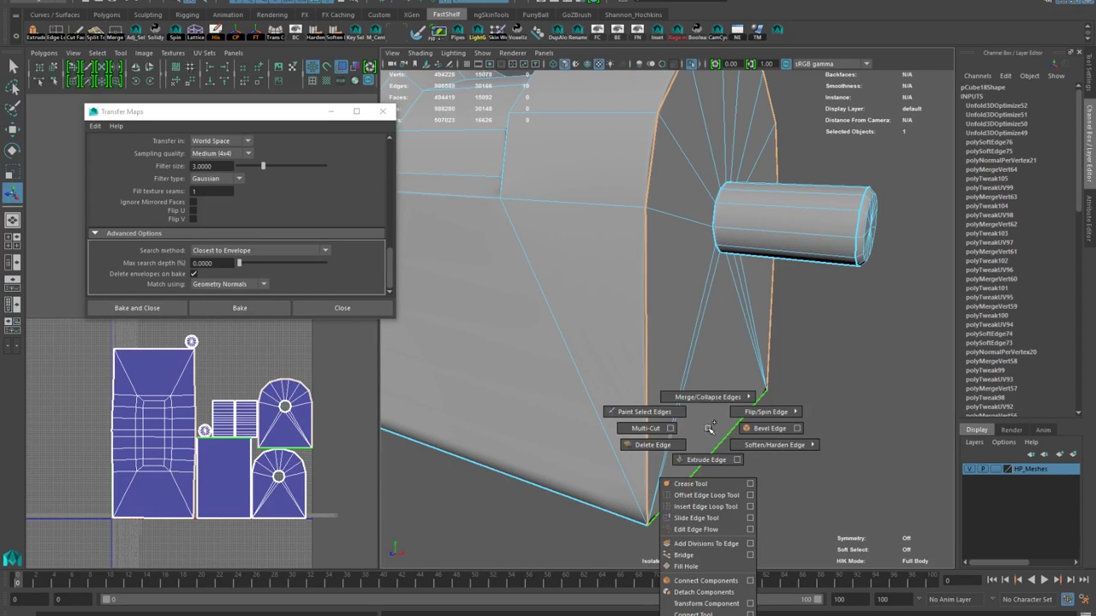
left_click(743, 428)
left_click_drag(743, 428, 729, 400, "alt")
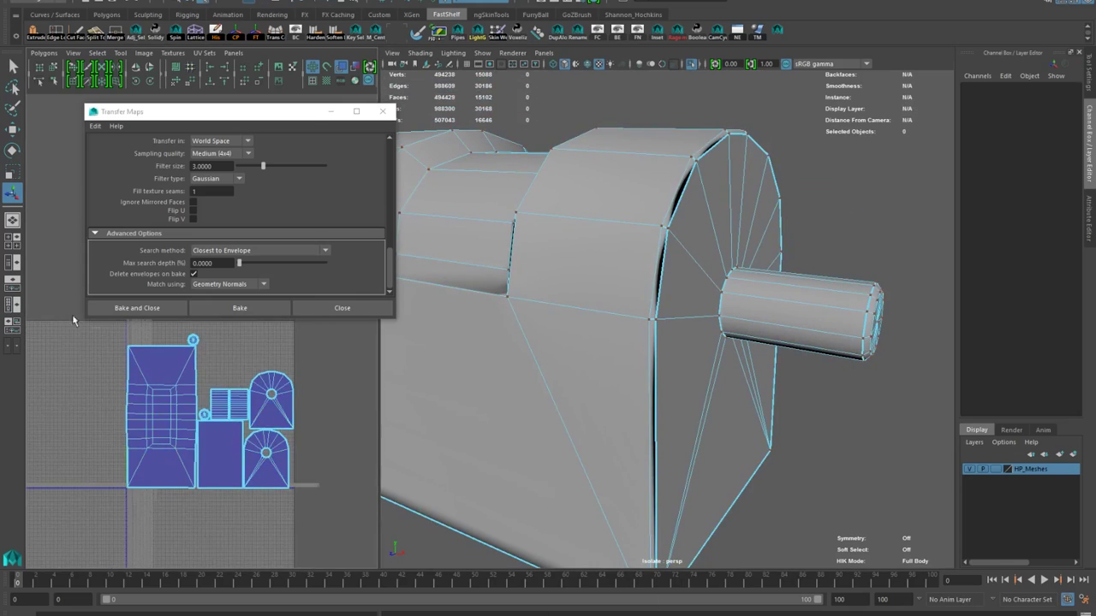
Select the UV shell borders of the low-poly block, harden those edges and return to object mode
left_click_drag(74, 318, 334, 517)
right_click_drag(194, 427, 140, 411, "ctrl")
right_click_drag(590, 159, 627, 114)
left_click_drag(626, 114, 599, 69, "alt")
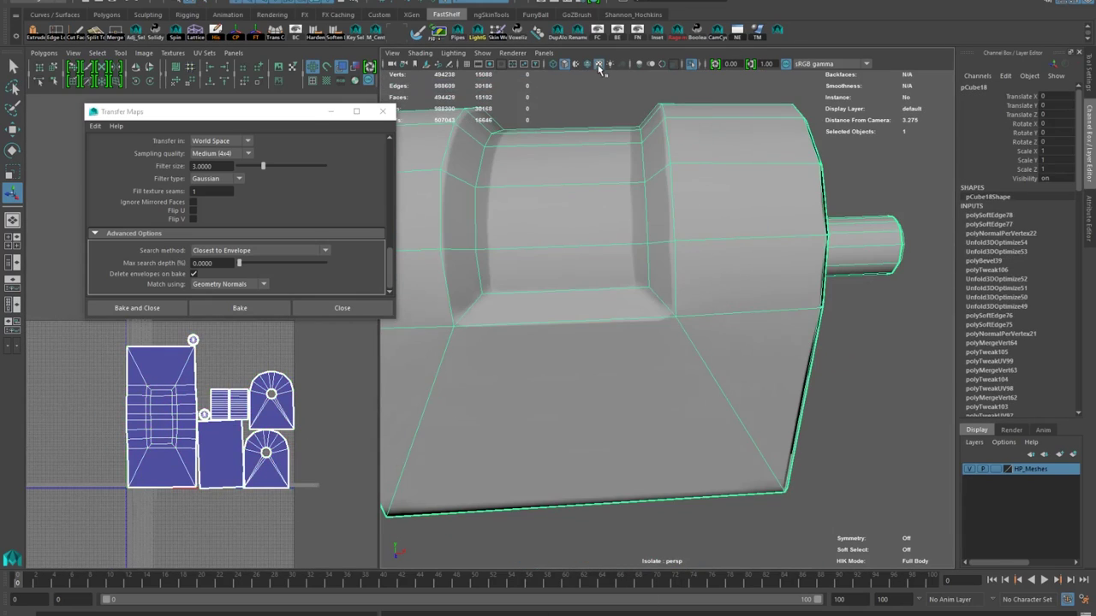
Select an edge loop at the low-poly block's recess and delete it
left_click(865, 402)
left_click_drag(610, 400, 626, 452, "alt")
left_click(604, 299)
right_click_drag(626, 452, 626, 406)
double_click(613, 303)
right_click_drag(613, 303, 555, 318, "shift")
left_click_drag(555, 318, 818, 366, "alt")
scroll(817, 367, "down", 5)
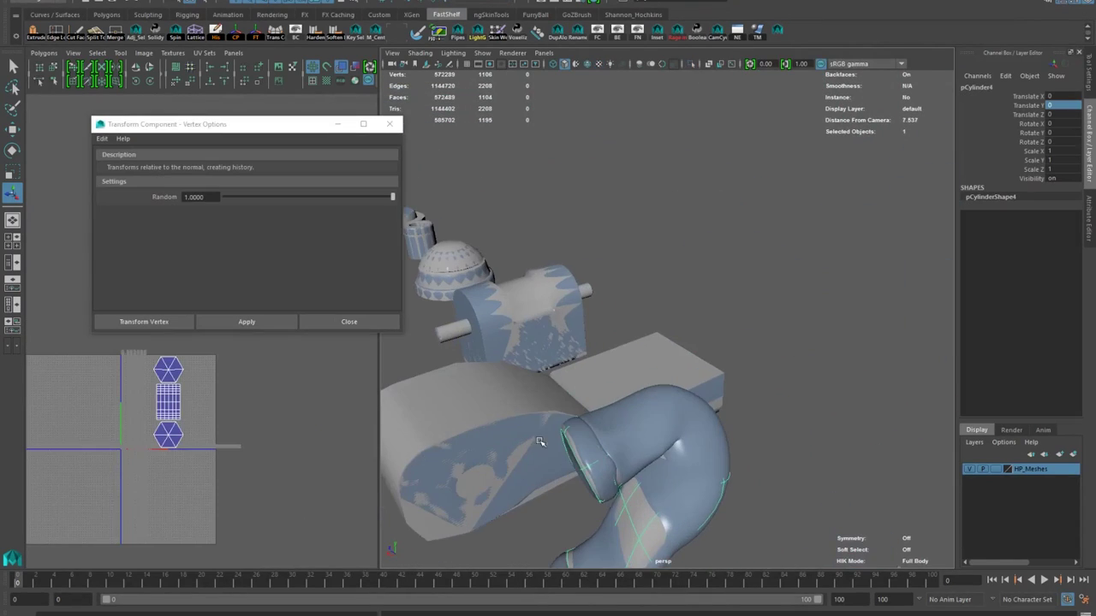
Close the vertex transform options and isolate the low-poly curved pipe
left_click_drag(600, 386, 582, 317, "alt")
left_click_drag(299, 132, 304, 31)
left_click_drag(548, 309, 586, 285, "alt")
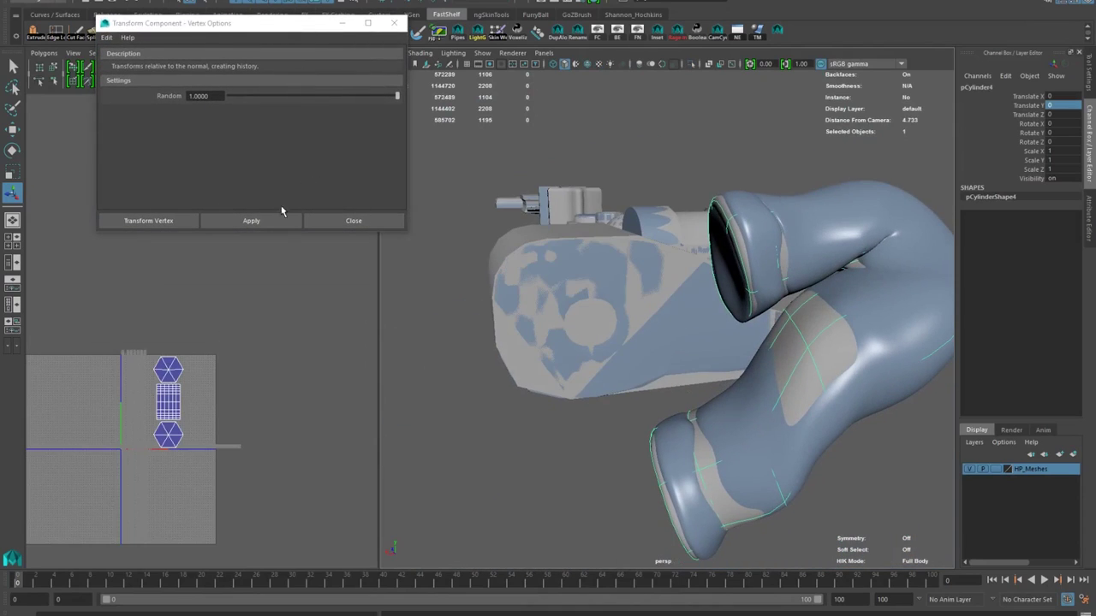
left_click(329, 221)
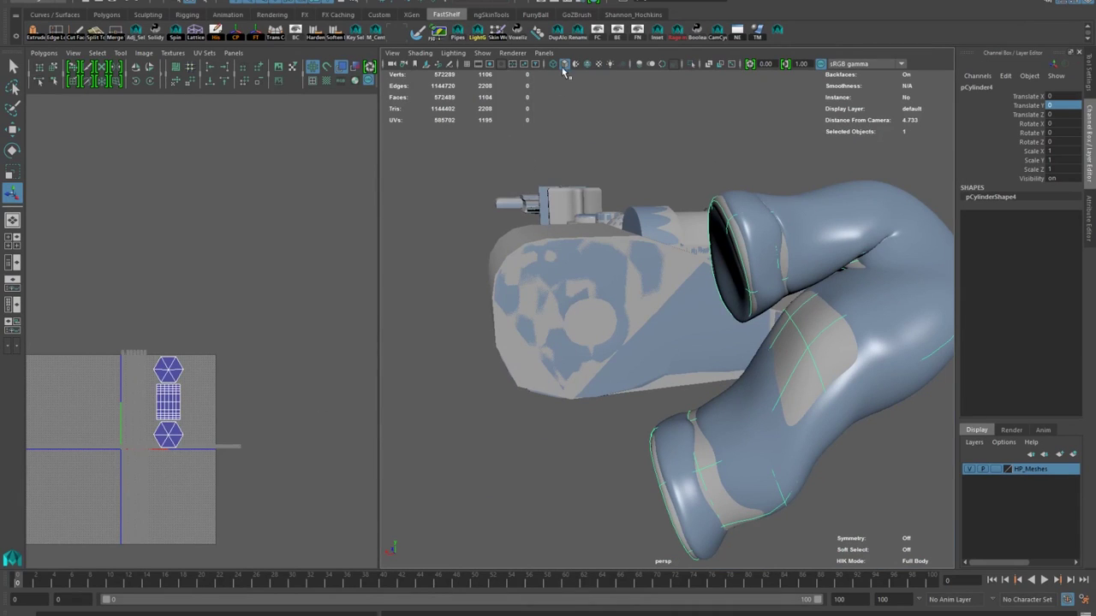
left_click(692, 65)
left_click_drag(668, 291, 582, 316, "alt")
Apply a planar UV projection to the isolated pipe, cut a seam along the edge loop near its end and unfold it
left_click(437, 3)
left_click(460, 108)
right_click_drag(683, 231, 683, 192)
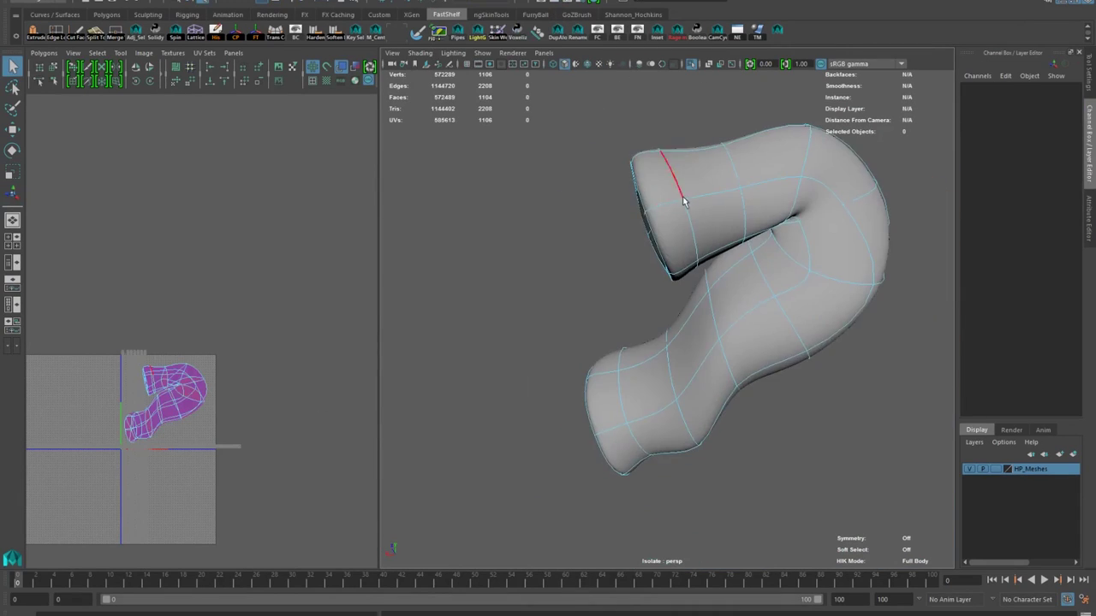
double_click(682, 201)
left_click_drag(683, 205, 599, 257, "alt")
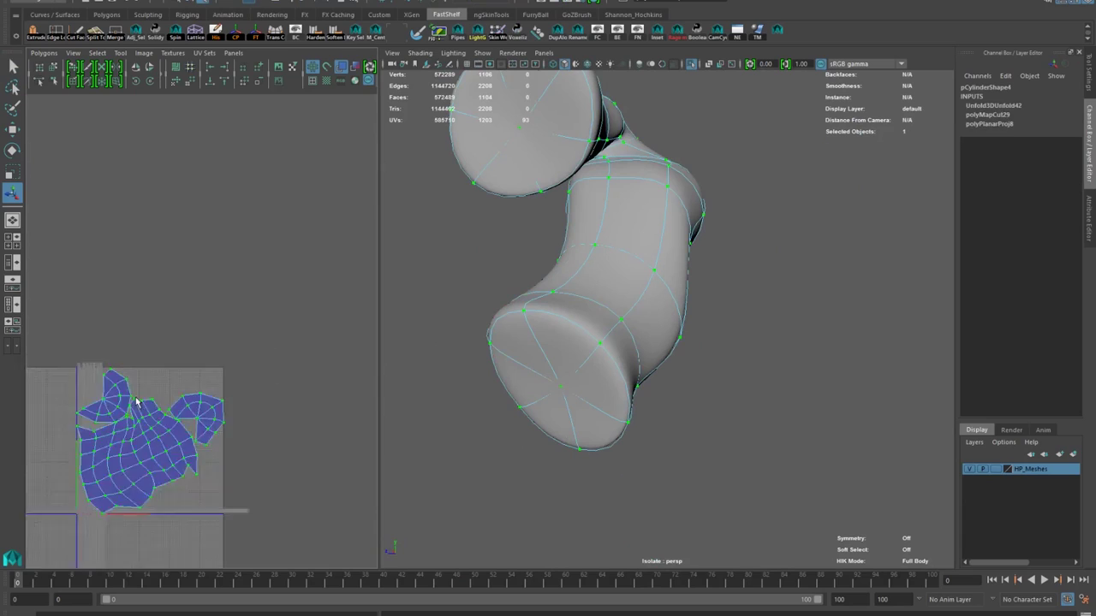
Unfold and optimize the pipe's UVs, sewing the split pieces into complete end-cap shells beside the body shell
scroll(181, 438, "down", 2)
middle_click_drag(182, 437, 232, 366, "alt")
scroll(252, 396, "up", 3)
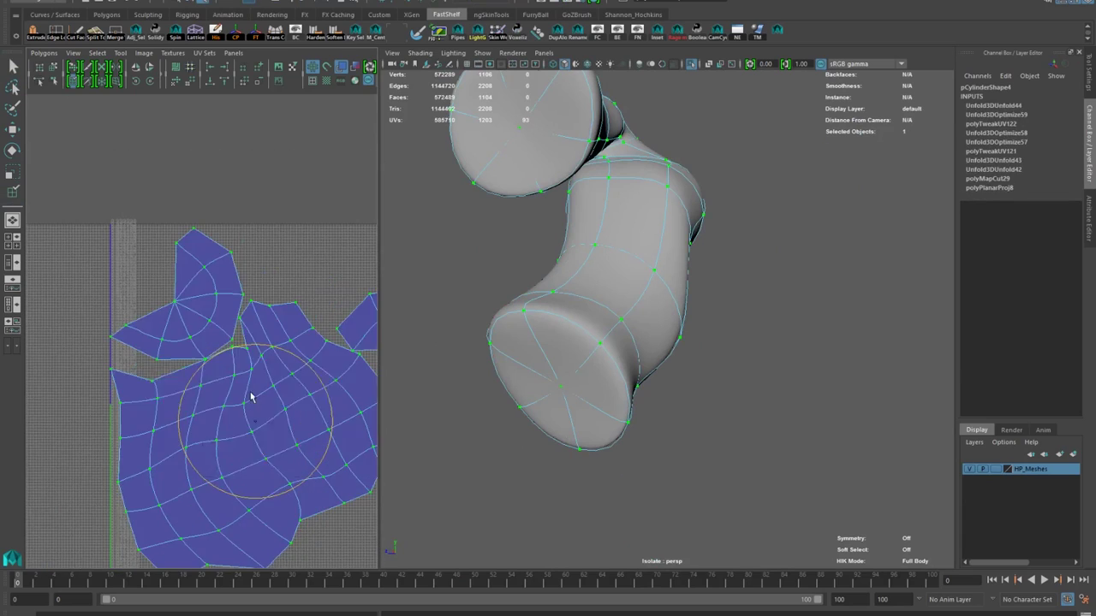
key("w")
left_click(142, 215)
middle_click_drag(274, 270, 202, 313, "alt")
left_click(203, 314)
scroll(179, 338, "down", 5)
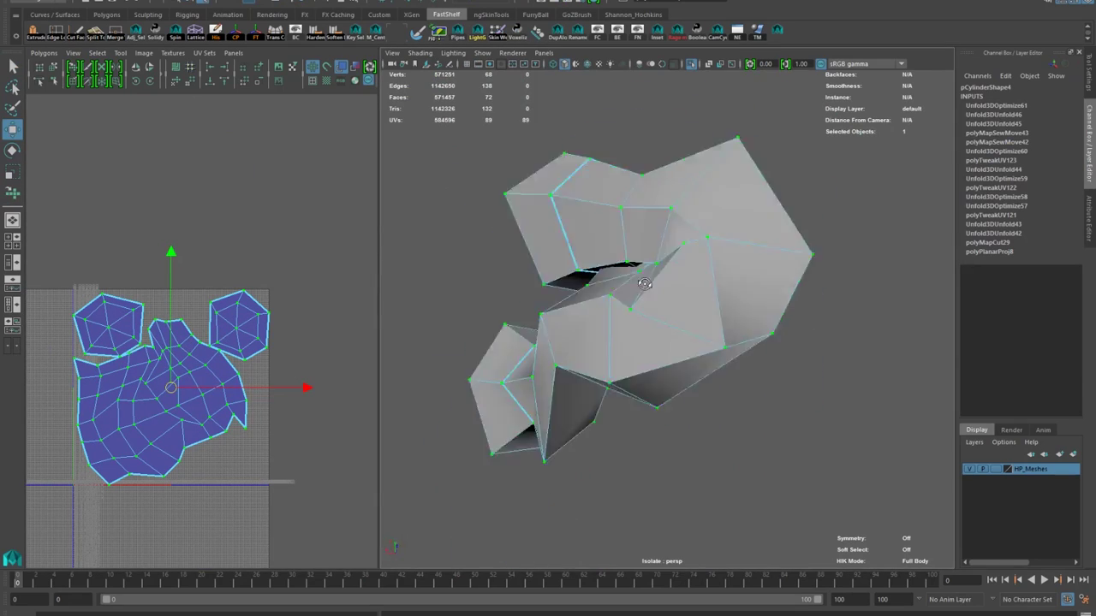
Cut new edges between vertices across the large faces at the pipe's bend with Multi-Cut
right_click(660, 265, "shift")
left_click_drag(644, 284, 613, 385, "alt")
middle_click_drag(612, 385, 635, 463, "alt")
left_click_drag(634, 463, 679, 368, "alt")
right_click_drag(680, 367, 623, 384, "shift")
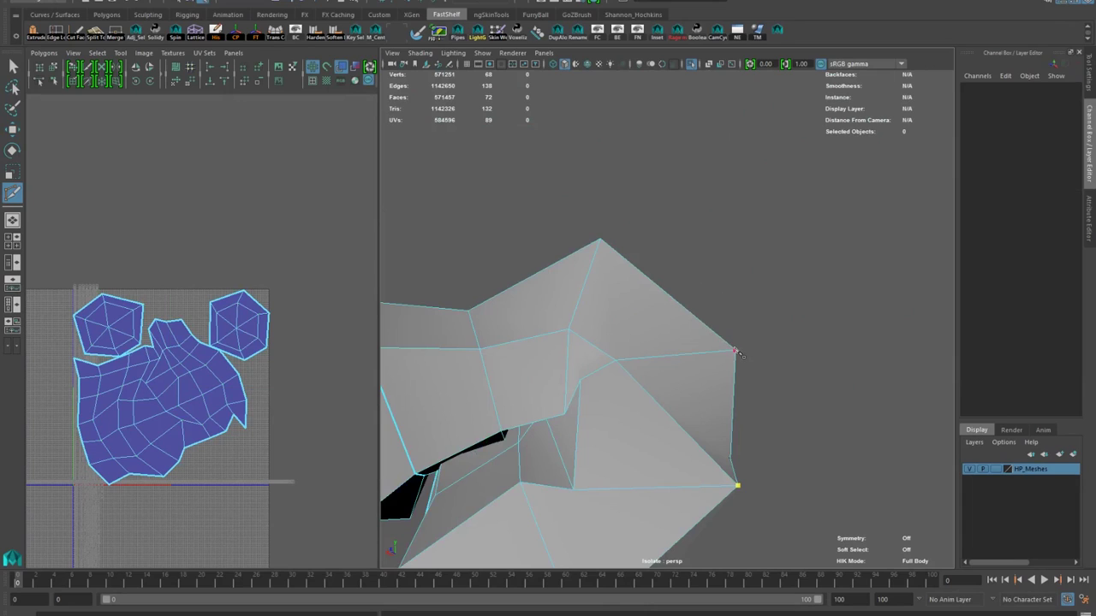
left_click_drag(705, 364, 660, 265, "alt")
left_click_drag(690, 343, 594, 391, "alt")
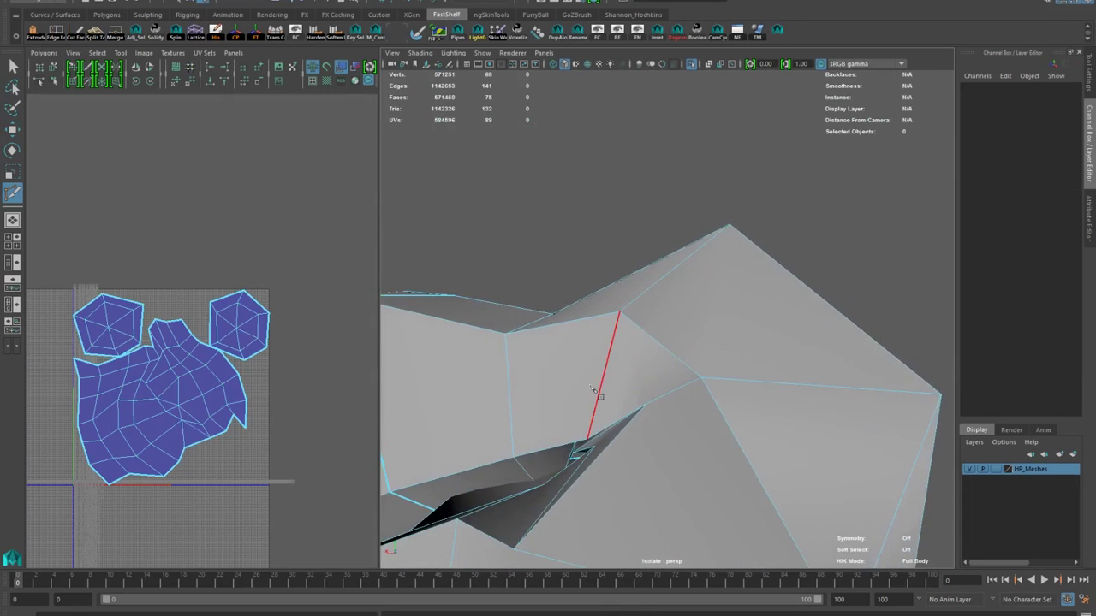
mouse_move(587, 441)
left_mouse_down("alt")
mouse_move(660, 396)
mouse_move(700, 388)
mouse_move(645, 343)
mouse_move(617, 380)
left_mouse_up("alt")
scroll(620, 381, "down", 5)
key("w")
left_click_drag(690, 308, 484, 252, "alt")
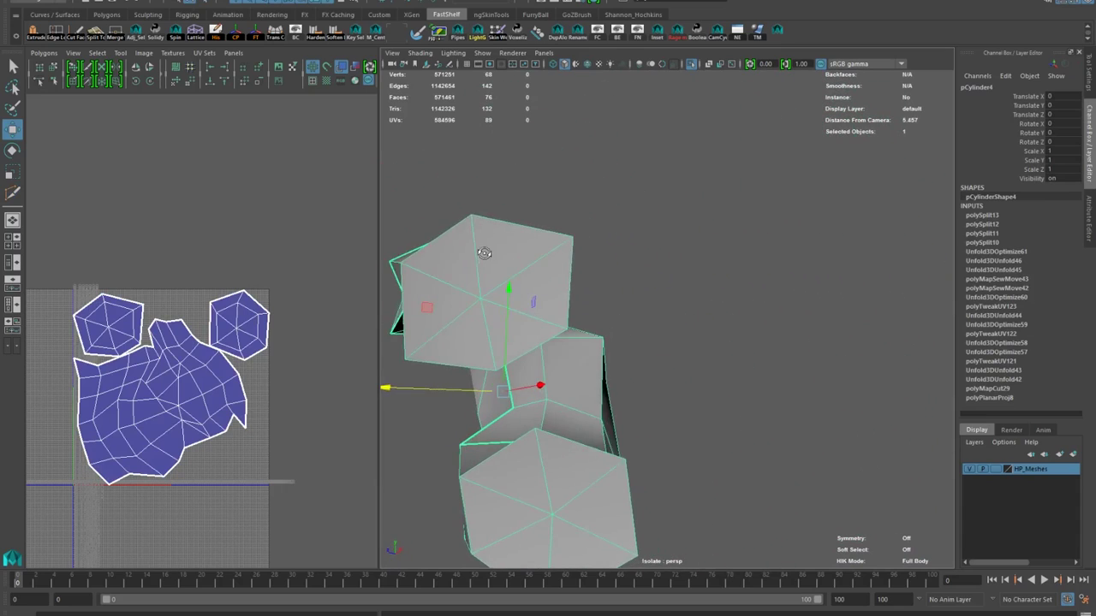
Leave isolation, select the low-poly and high-poly pipes, send them to ZBrush and open the low-poly pipe's Geometry settings
left_click(692, 66)
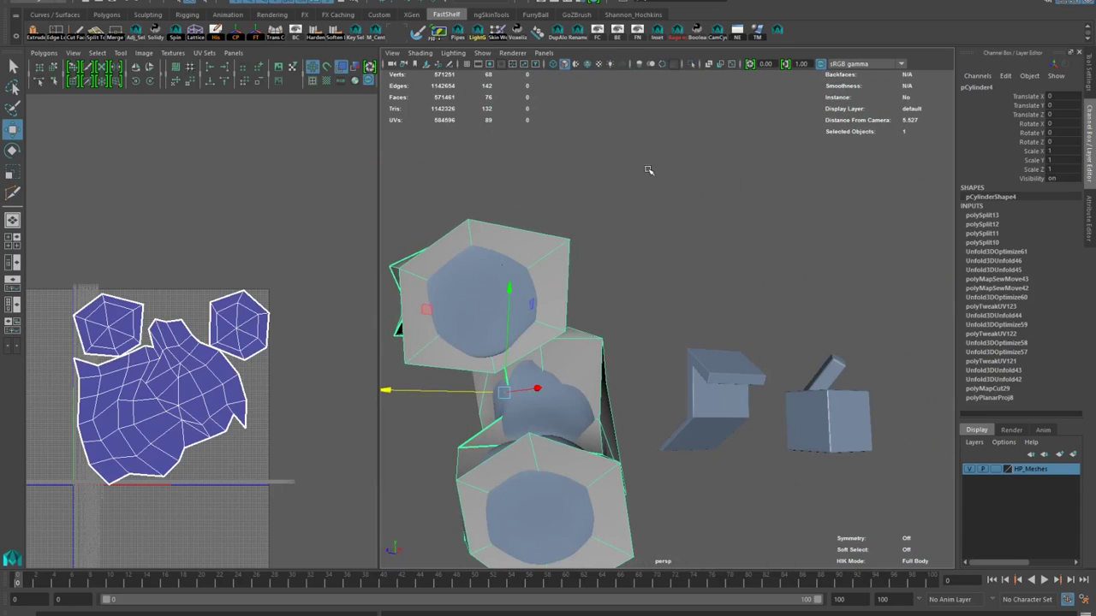
left_click(473, 266, "shift")
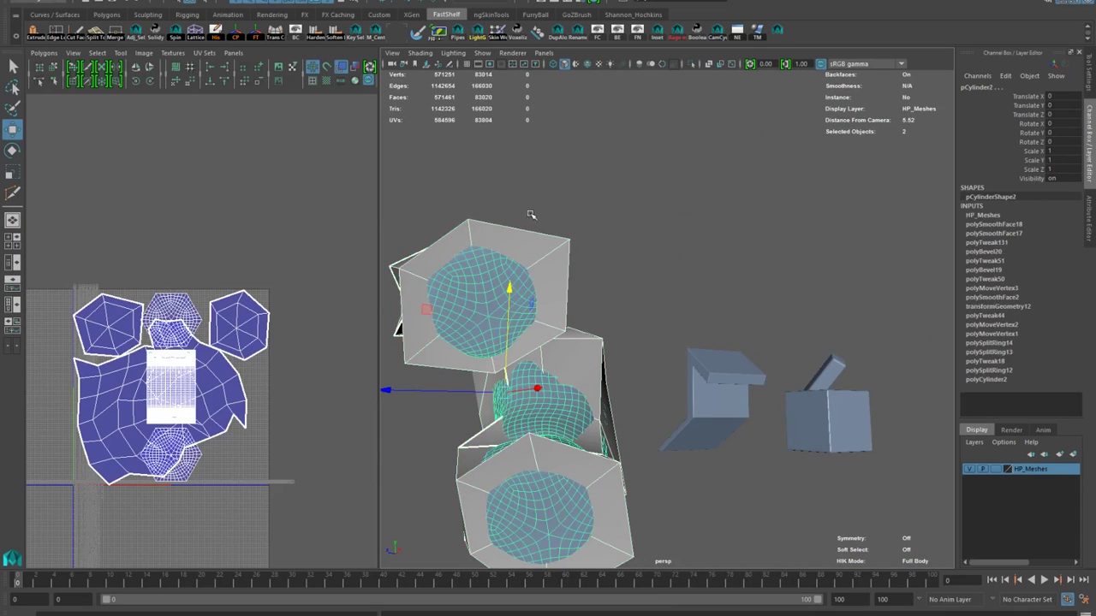
left_click(591, 154)
mouse_move(541, 200)
left_mouse_down("alt")
mouse_move(499, 216)
mouse_move(538, 246)
mouse_move(604, 203)
mouse_move(719, 200)
mouse_move(600, 257)
mouse_move(676, 231)
left_mouse_up("alt")
left_click(531, 215)
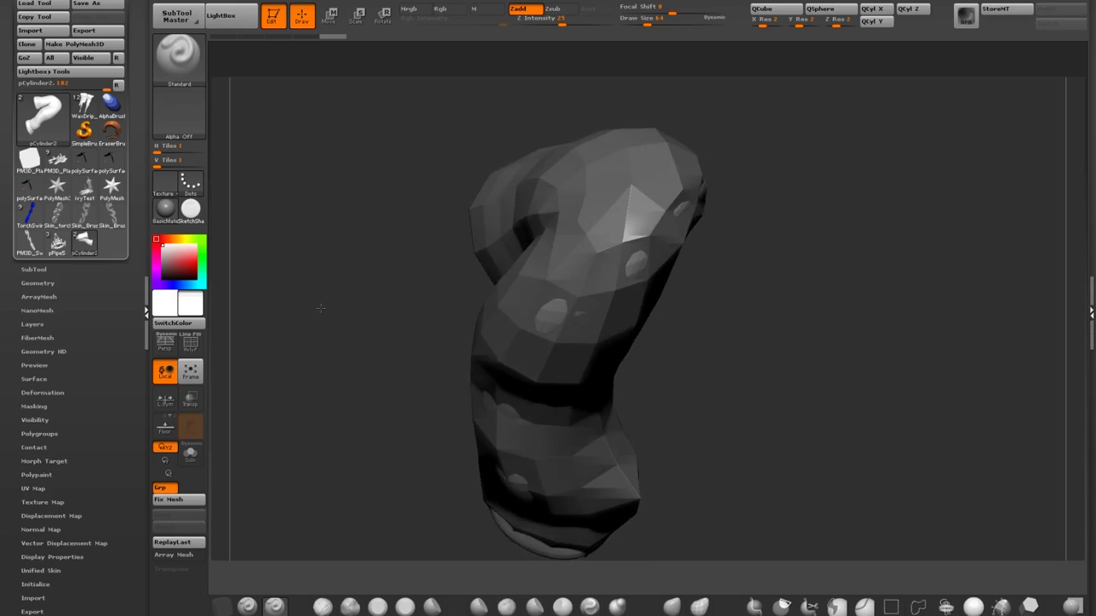
left_click_drag(320, 309, 381, 343)
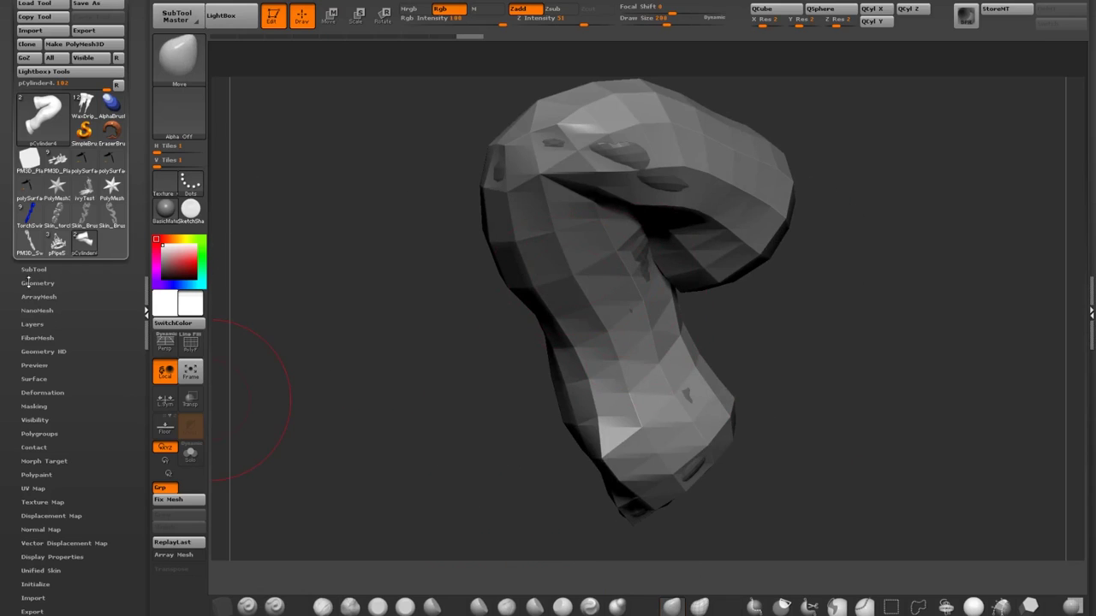
left_click(28, 278)
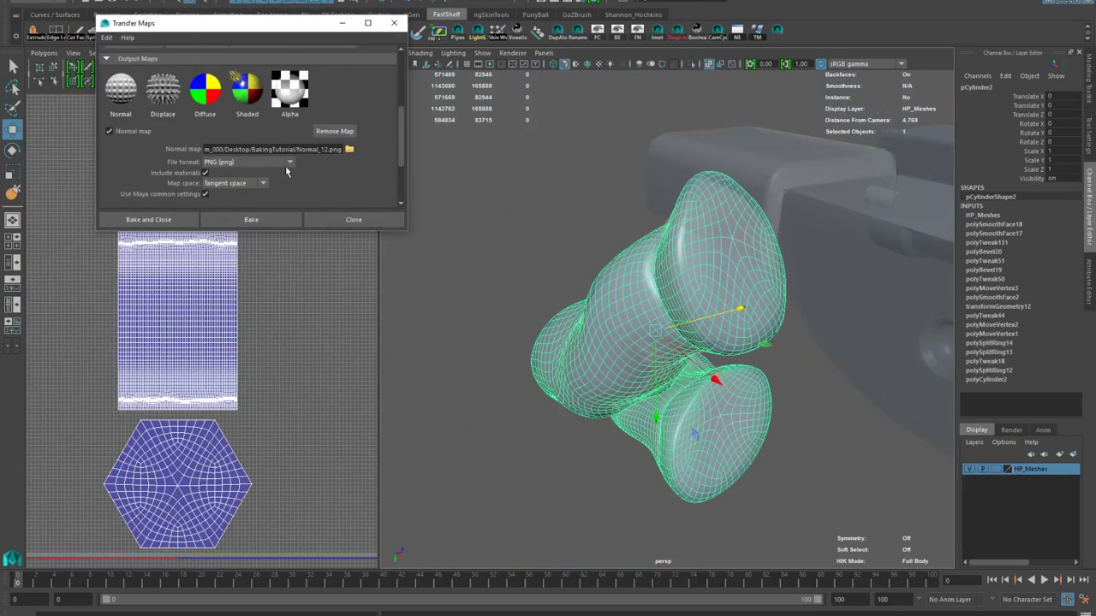
Switch back to Maya and bake the pipe's tangent-space normal map to Normal_12.png in PNG format
scroll(182, 193, "down", 2)
left_click(178, 202)
scroll(188, 180, "down", 2)
left_click(251, 220)
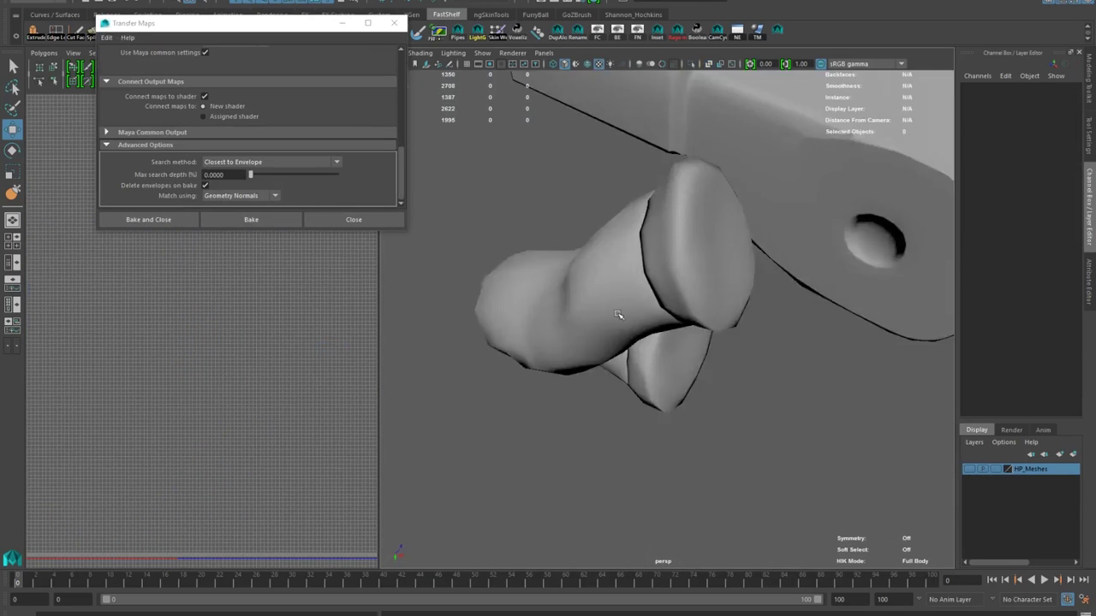
Examine the baked shading and the gap in the inner fold of the low-poly pipe
scroll(667, 371, "up", 6)
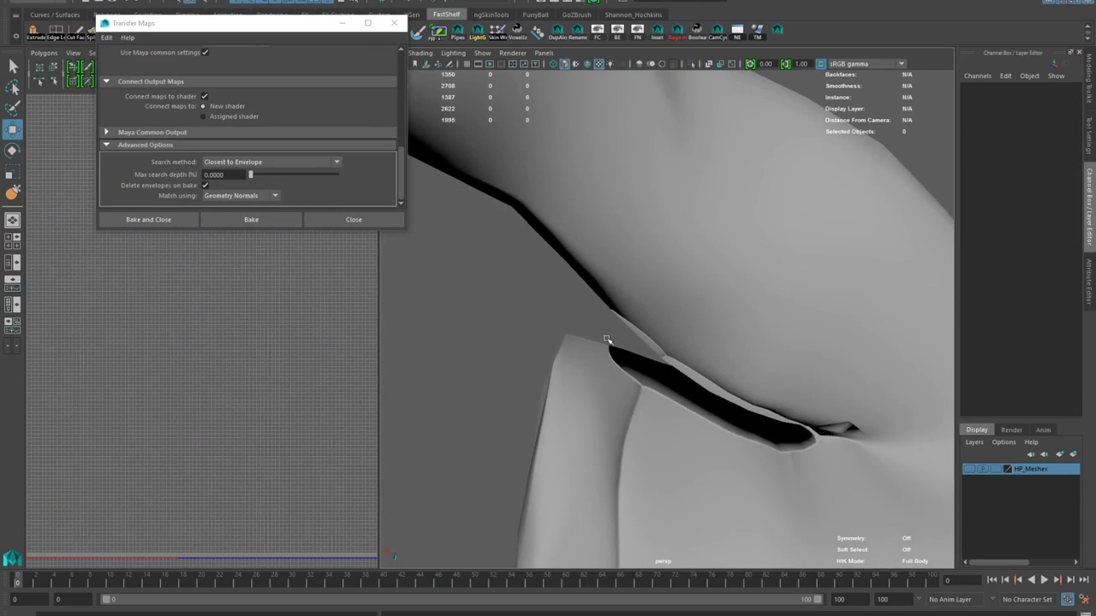
left_click_drag(667, 370, 554, 297, "alt")
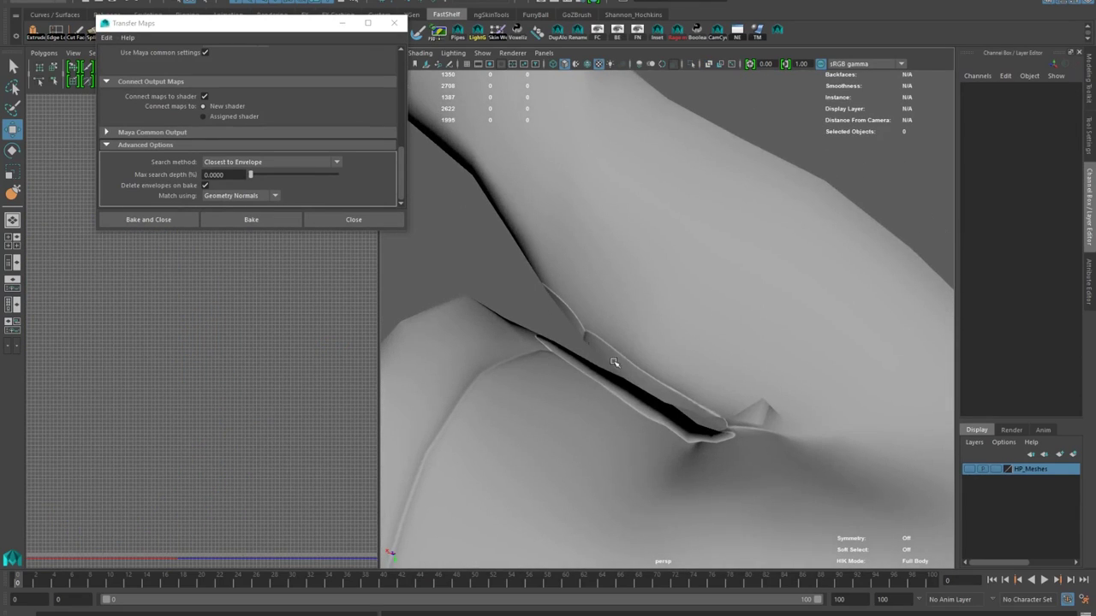
left_click_drag(490, 258, 623, 355, "alt")
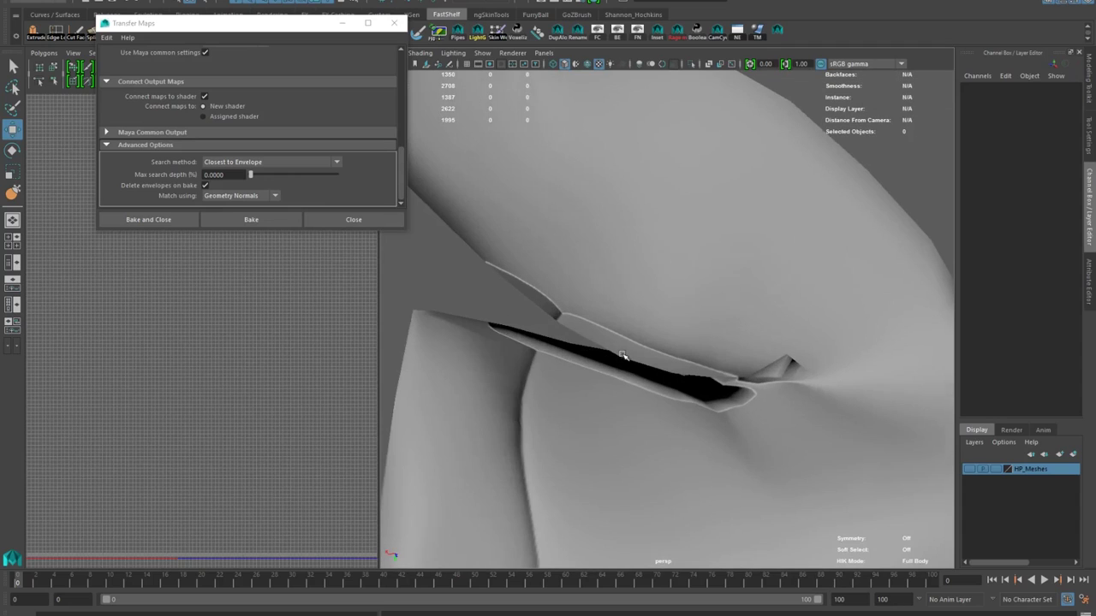
left_click(603, 280)
left_click_drag(601, 283, 790, 399, "alt")
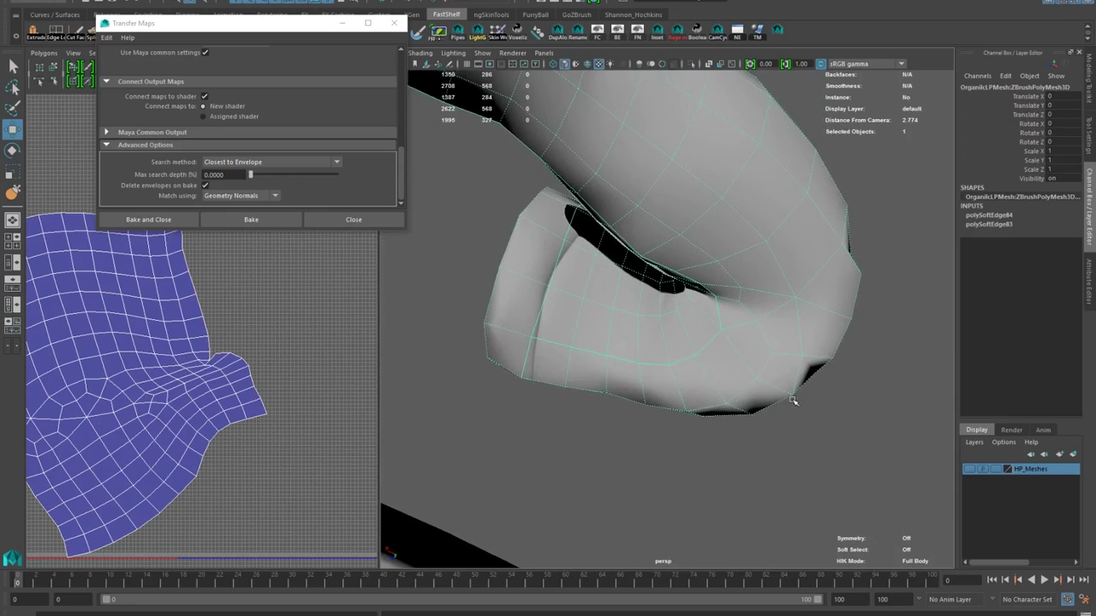
right_click_drag(790, 399, 822, 402, "alt")
middle_click_drag(822, 402, 622, 385, "alt")
mouse_move(622, 384)
left_mouse_down("alt")
mouse_move(654, 399)
mouse_move(684, 296)
mouse_move(731, 306)
mouse_move(626, 392)
mouse_move(609, 386)
left_mouse_up("alt")
Select and delete faces in the crease where the pipe's two sides meet inside the fold
key("F9")
scroll(693, 301, "down", 3)
scroll(687, 289, "up", 3)
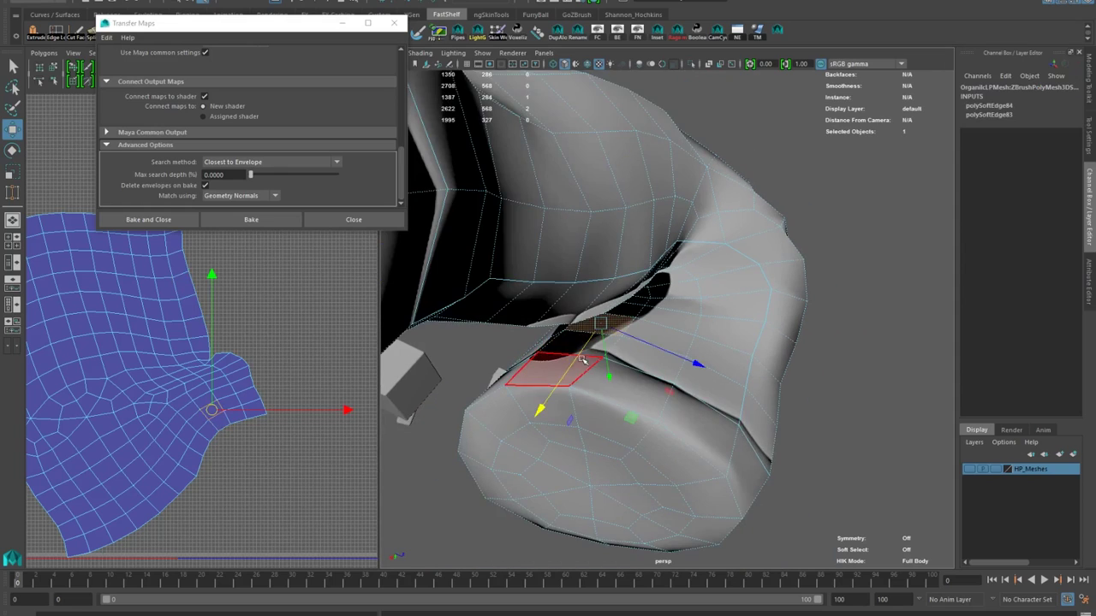
scroll(591, 354, "down", 4)
scroll(605, 347, "up", 4)
left_click_drag(651, 321, 650, 355, "alt")
scroll(613, 329, "up", 2)
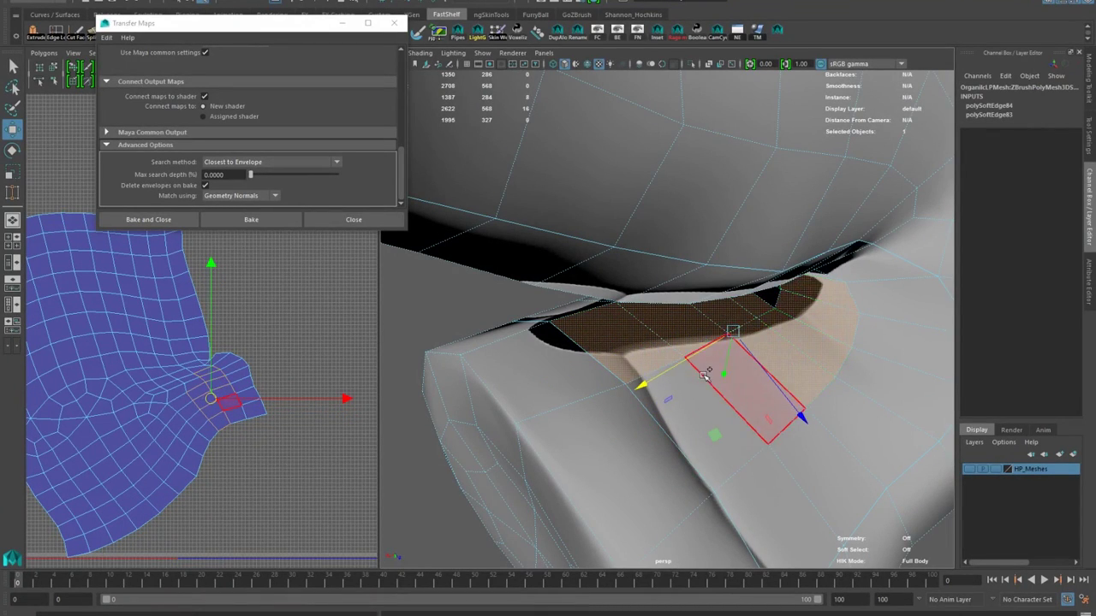
left_click_drag(629, 320, 651, 271, "alt")
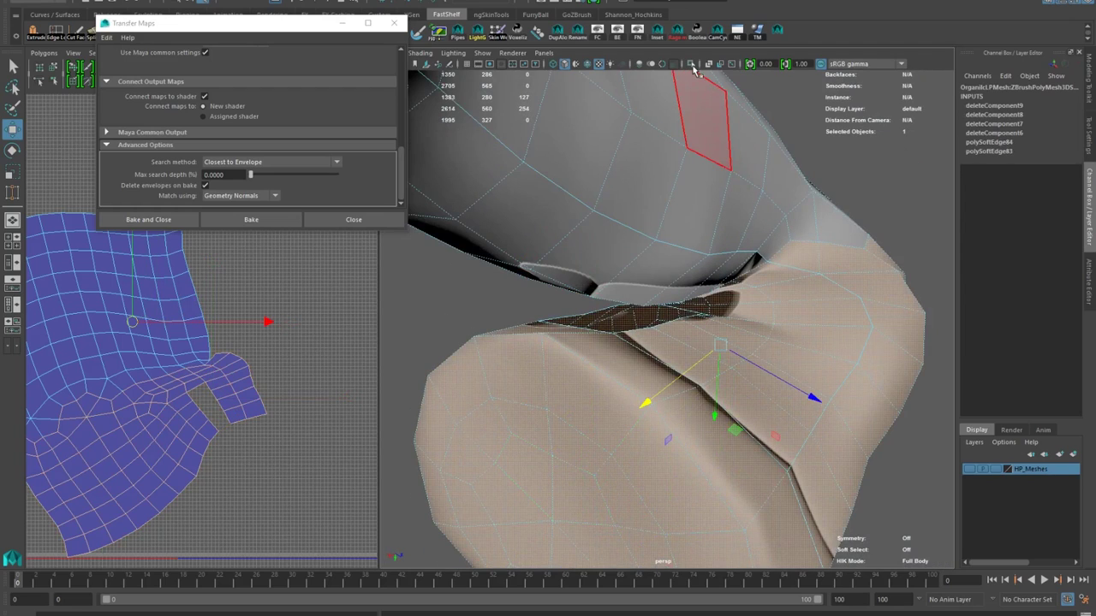
Isolate the selected end section of the pipe and delete more faces along the fold
left_click(692, 65)
left_click_drag(504, 226, 375, 557, "alt")
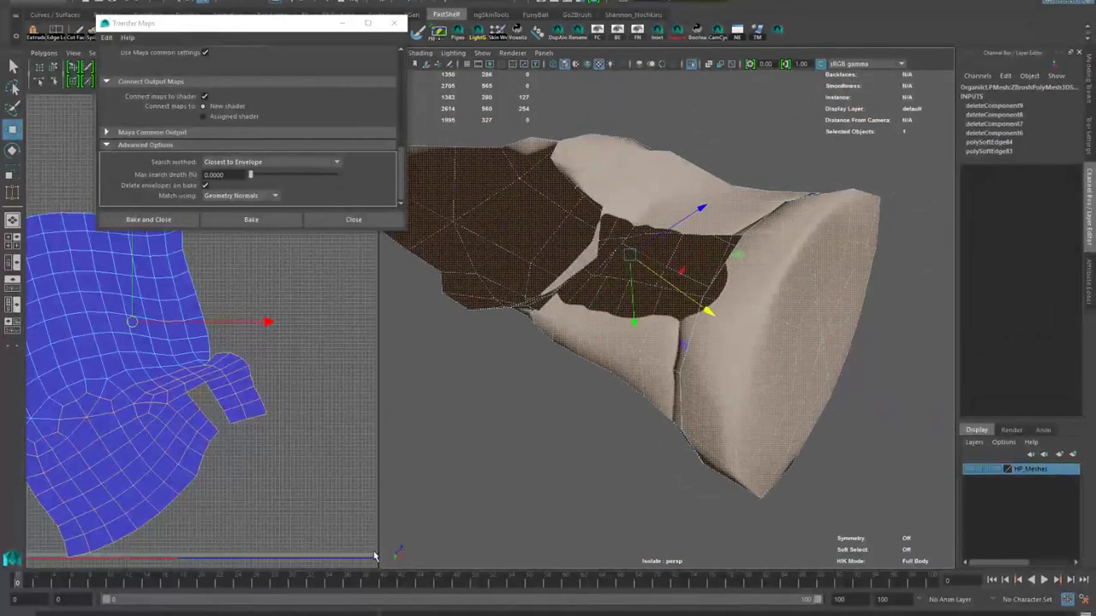
left_click(543, 470)
left_click_drag(565, 442, 633, 341, "alt")
left_click_drag(714, 323, 558, 299, "alt")
left_click(559, 300)
key("Delete")
left_click_drag(656, 269, 949, 455, "alt")
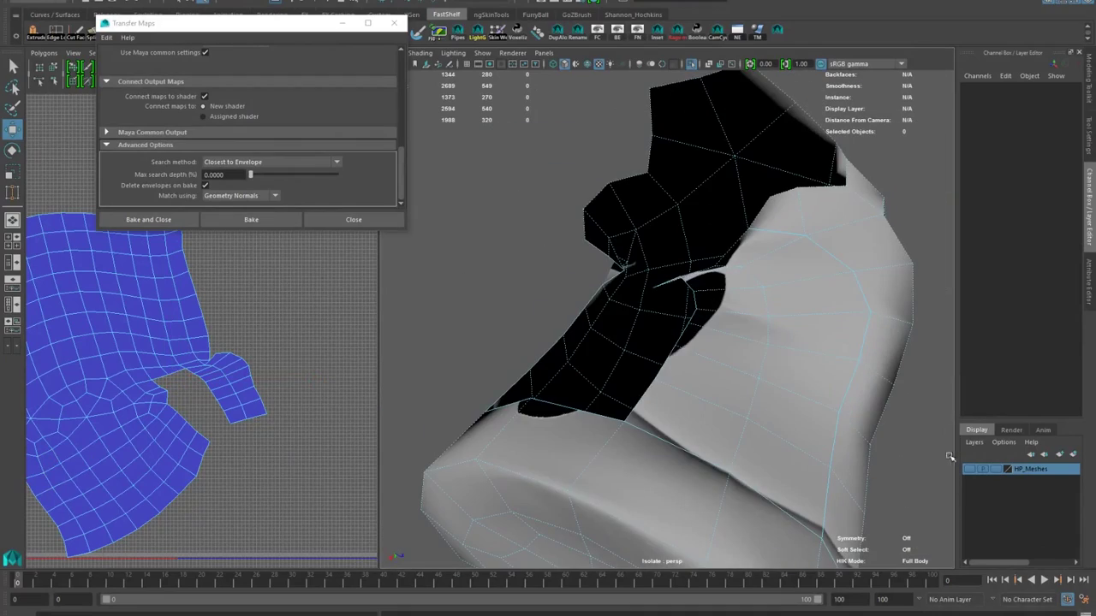
Isolate the opposite section of the pipe and delete its overlapping faces inside the fold
left_click(692, 64)
left_click(603, 190)
left_click_drag(557, 235, 574, 283, "alt")
left_click(691, 65)
left_click(496, 359)
left_click_drag(513, 351, 563, 357, "alt")
middle_click_drag(563, 357, 608, 336, "alt")
left_click(680, 294)
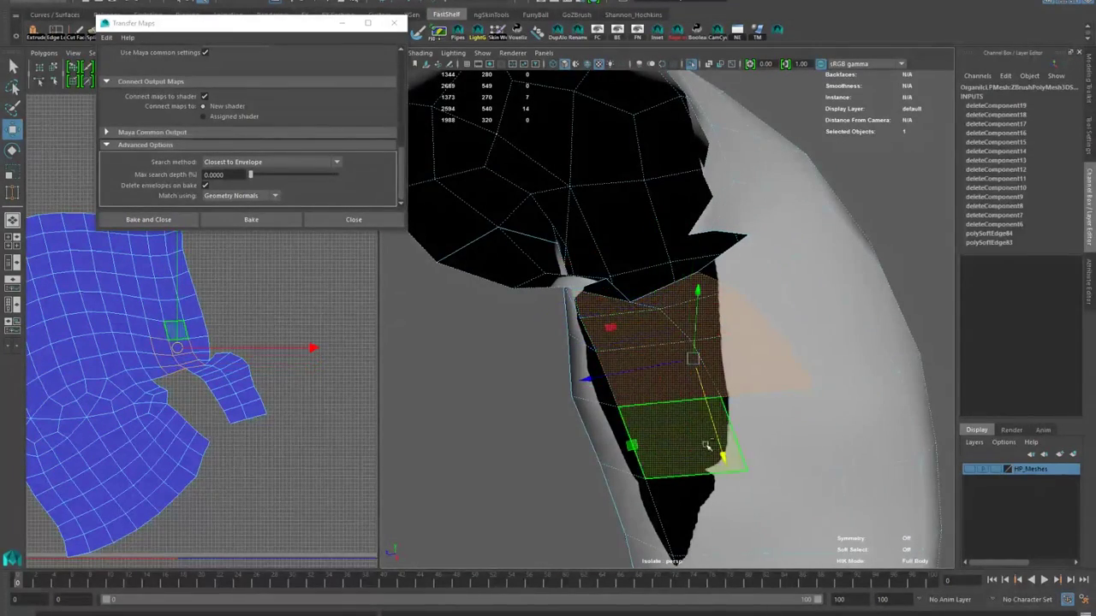
key("Delete")
left_click_drag(834, 428, 551, 324, "alt")
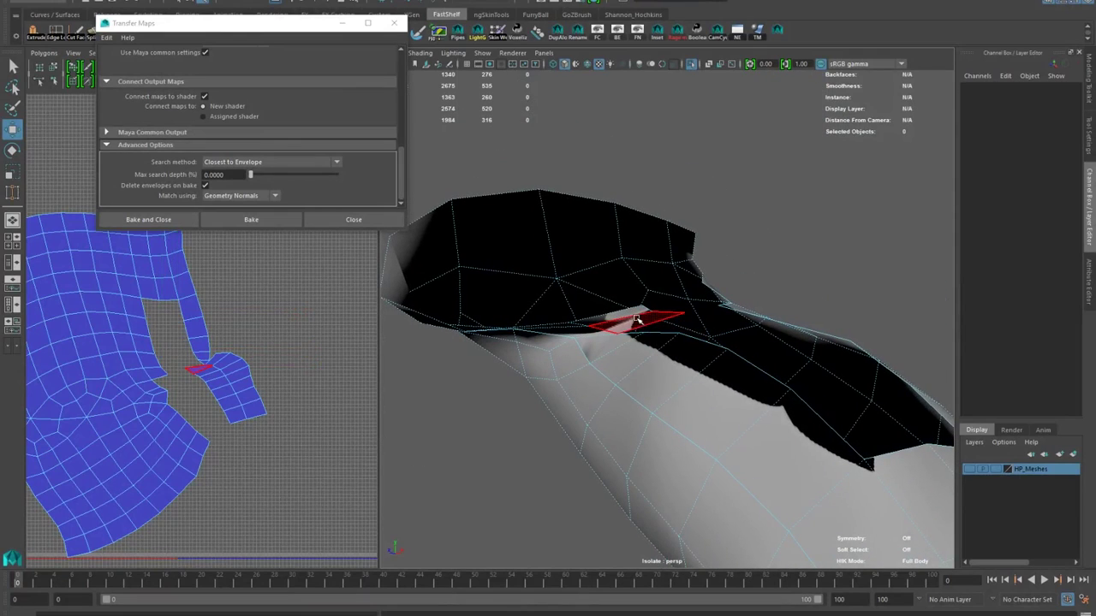
left_click_drag(736, 366, 669, 254, "alt")
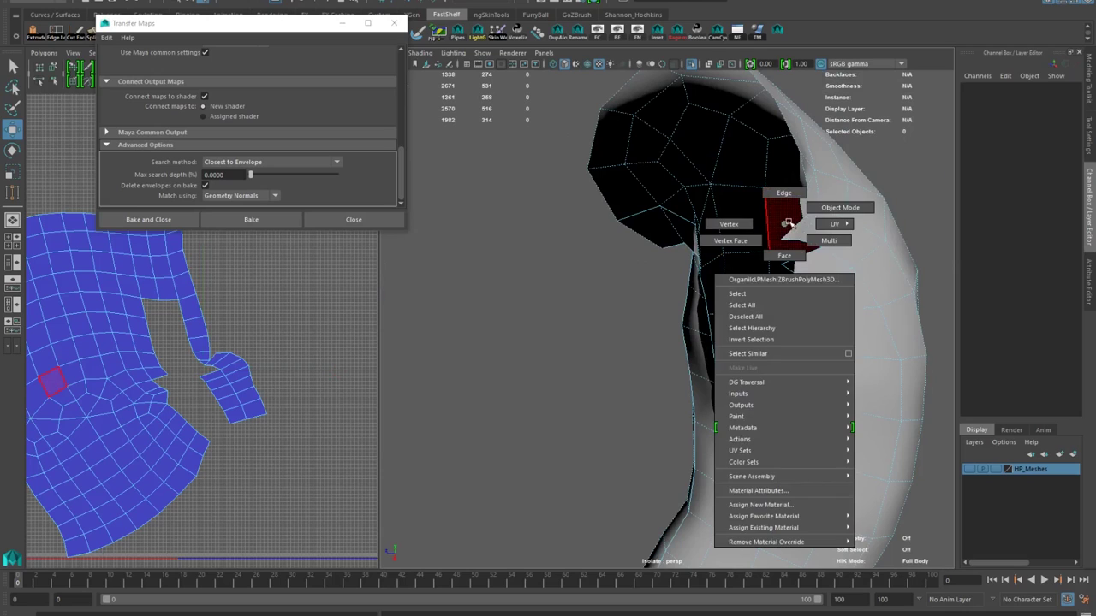
Return to object mode, turn off isolation and inspect the opening left in the pipe's fold
right_click_drag(786, 223, 837, 208)
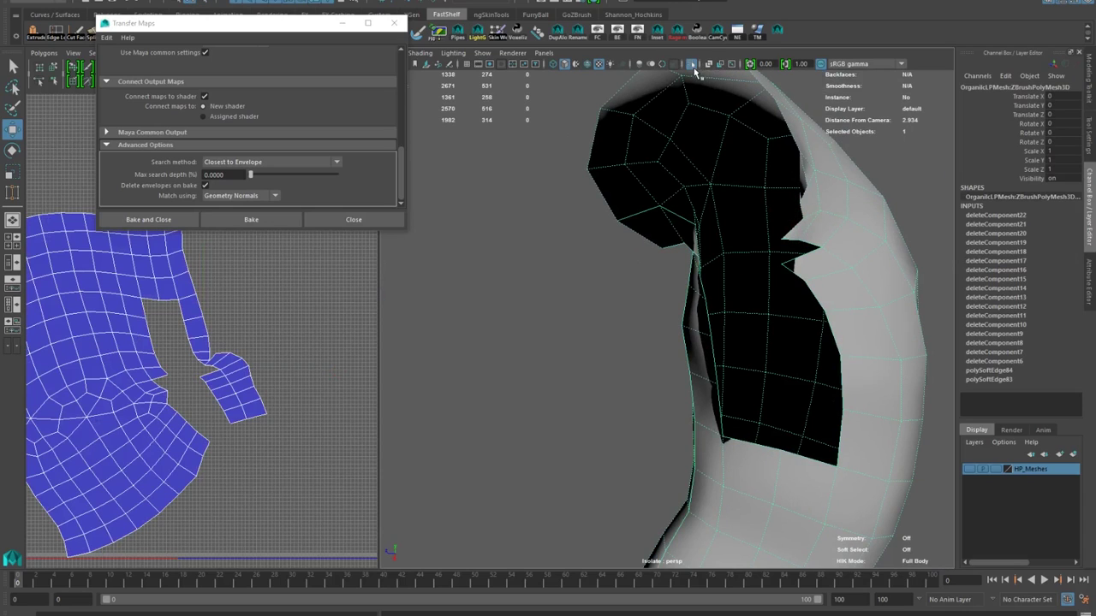
left_click(692, 65)
left_click_drag(711, 120, 683, 239, "alt")
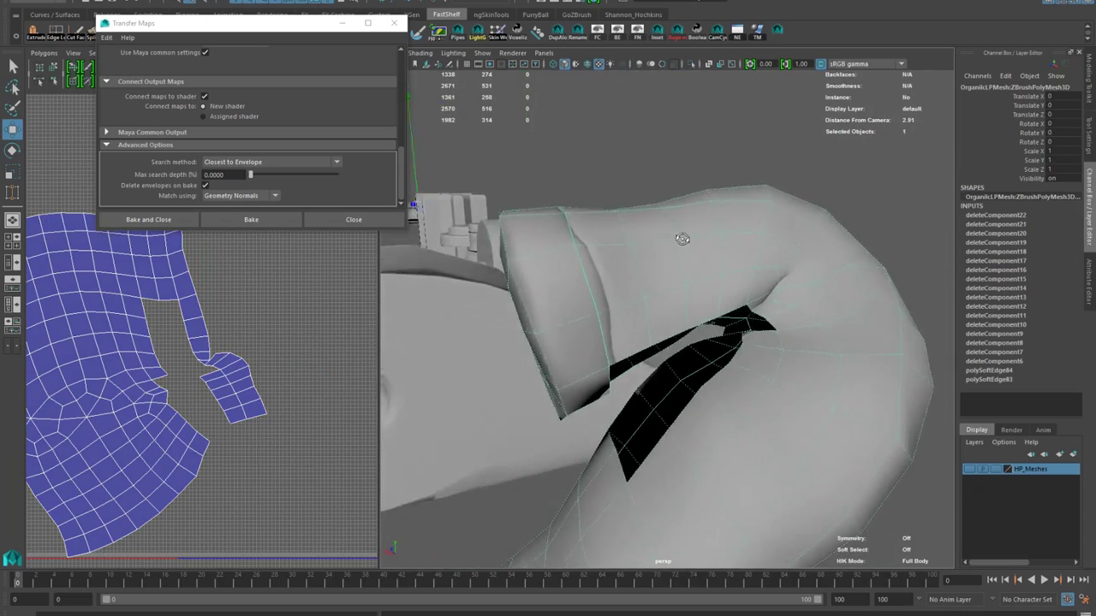
left_click_drag(659, 371, 661, 300, "alt")
scroll(660, 294, "up", 6)
scroll(670, 316, "down", 8)
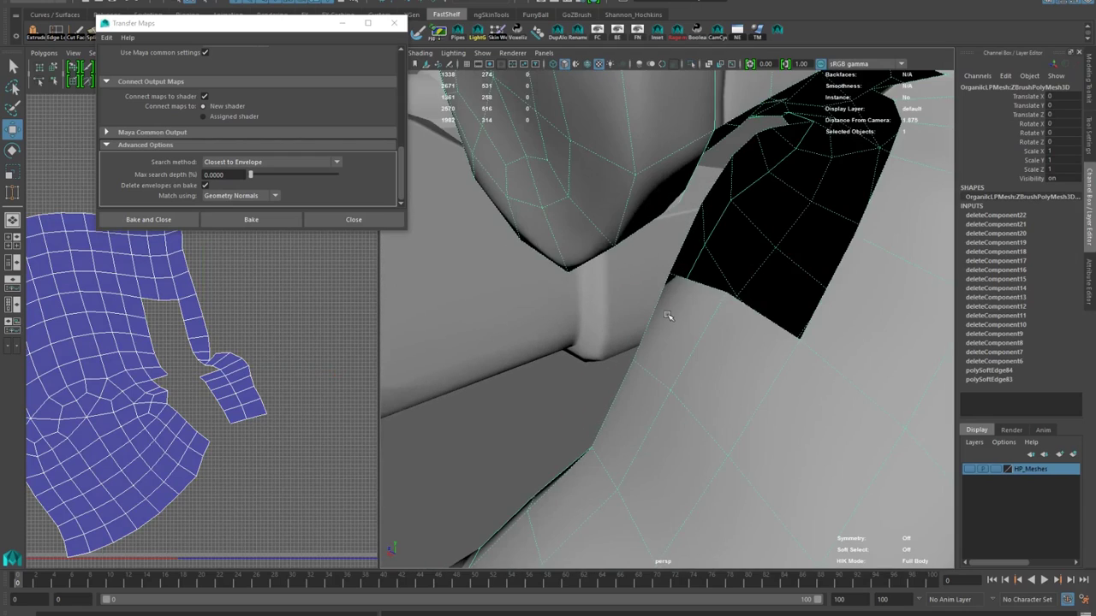
Extrude the two border edges at the end of the pipe's opening and weld the new vertices to the surrounding border
left_click_drag(652, 261, 655, 317, "alt")
scroll(657, 318, "up", 4)
right_click_drag(785, 322, 785, 291)
left_click(602, 326)
left_click(660, 350, "shift")
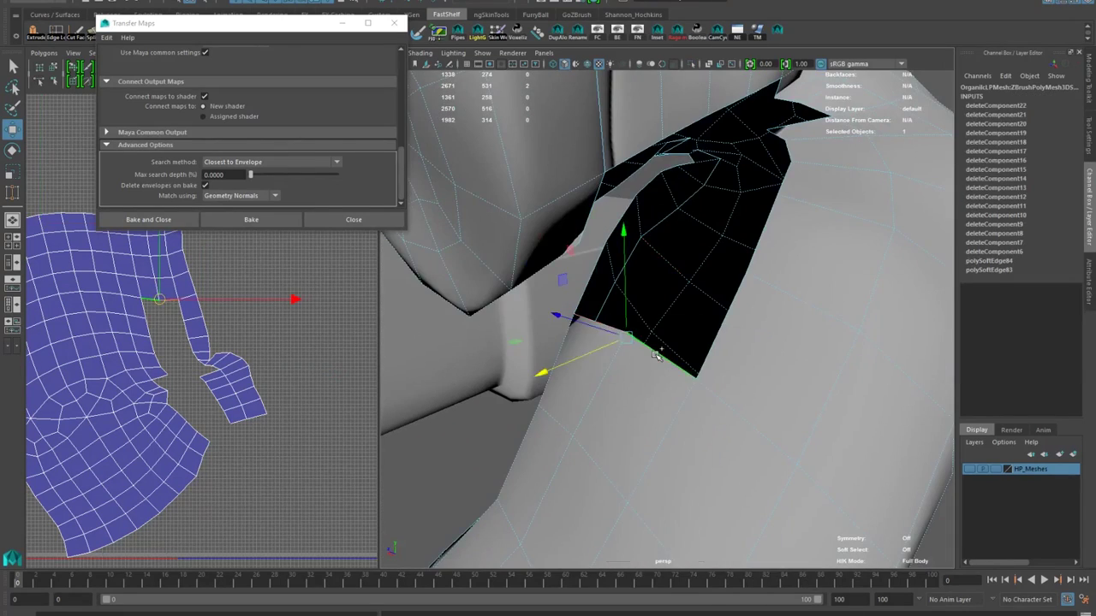
key("ctrl+e")
left_click_drag(692, 385, 720, 331)
left_click_drag(720, 331, 695, 381, "alt")
right_click_drag(639, 374, 615, 365, "shift")
left_click_drag(597, 353, 584, 366)
left_click_drag(591, 364, 578, 242, "alt")
Delete the unwanted geometry in the opening and bridge the facing border edges of the pipe
right_click_drag(578, 240, 584, 367)
key("w")
double_click(607, 230)
left_click_drag(584, 368, 776, 306, "alt")
key("Delete")
right_click_drag(765, 197, 759, 323, "shift")
Fill the remaining holes in the pipe's fold from their border edges
left_click(718, 266)
right_click_drag(718, 262, 709, 400, "shift")
left_click_drag(709, 400, 647, 329, "alt")
left_click(646, 322)
right_click_drag(646, 320, 648, 459, "shift")
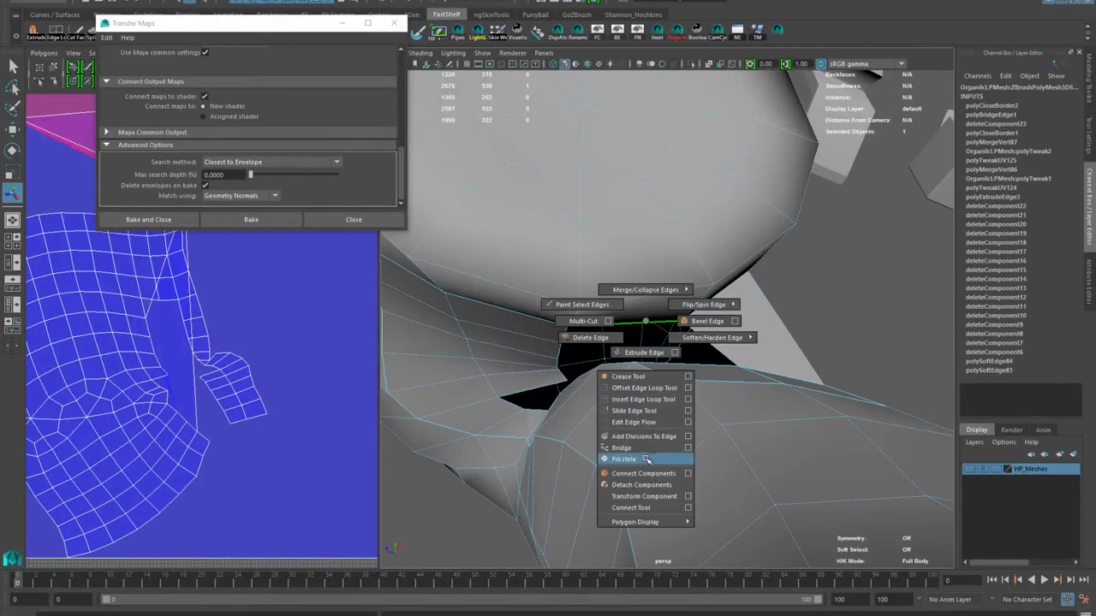
Fill the last hole in the pipe's fold and cut new edges across the filled faces with Multi-Cut
left_click_drag(647, 459, 590, 274, "alt")
right_click_drag(591, 274, 626, 239)
right_click_drag(626, 239, 565, 244, "shift")
left_click_drag(805, 328, 732, 319, "alt")
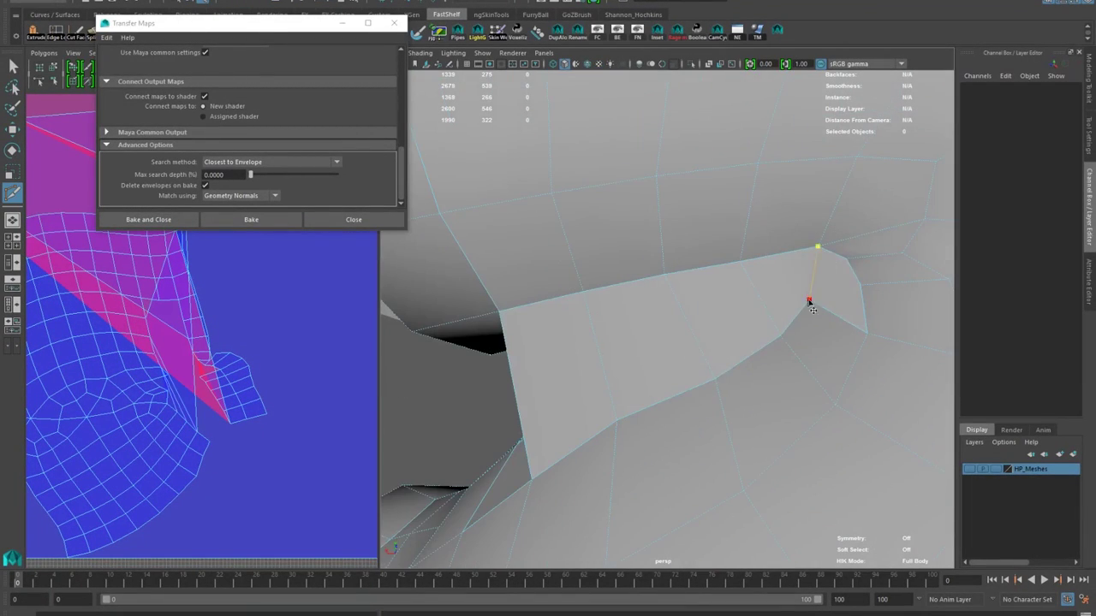
left_click_drag(814, 306, 699, 255, "alt")
left_click(687, 328)
Average the vertices around the newly cut faces in the pipe's fold
right_click(699, 254, "shift")
key("g")
key("w")
left_click_drag(643, 276, 548, 291, "alt")
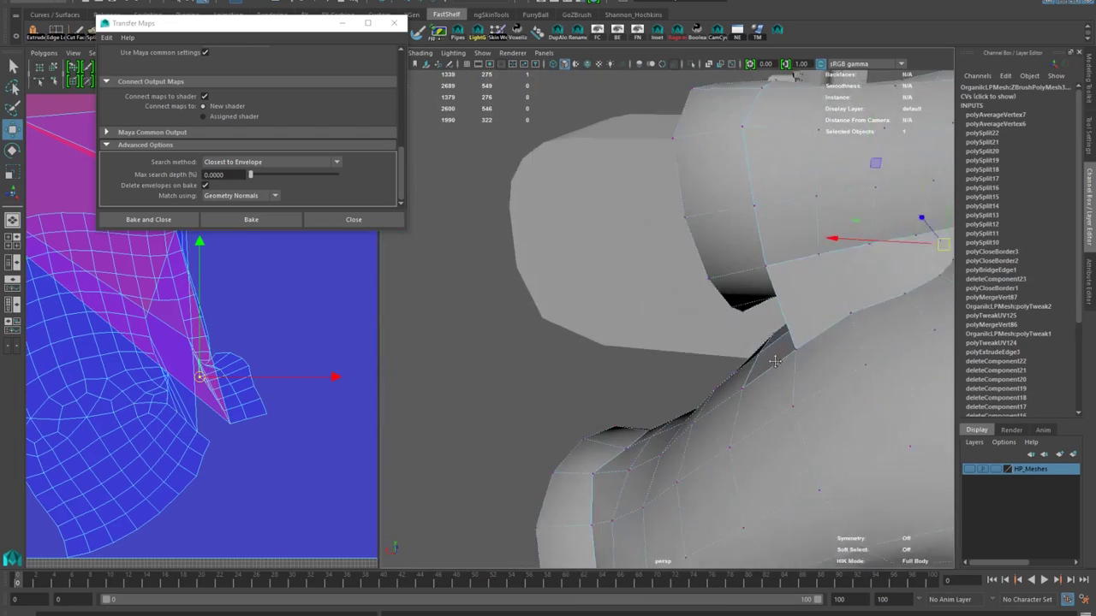
Return to object mode and smooth the surface around the pipe's fold with the Sculpt Tool
key("F8")
left_click_drag(722, 274, 745, 255, "alt")
mouse_move(745, 255)
right_mouse_down("alt")
mouse_move(600, 291)
mouse_move(676, 309)
right_mouse_up("alt")
right_click_drag(676, 308, 636, 325, "shift")
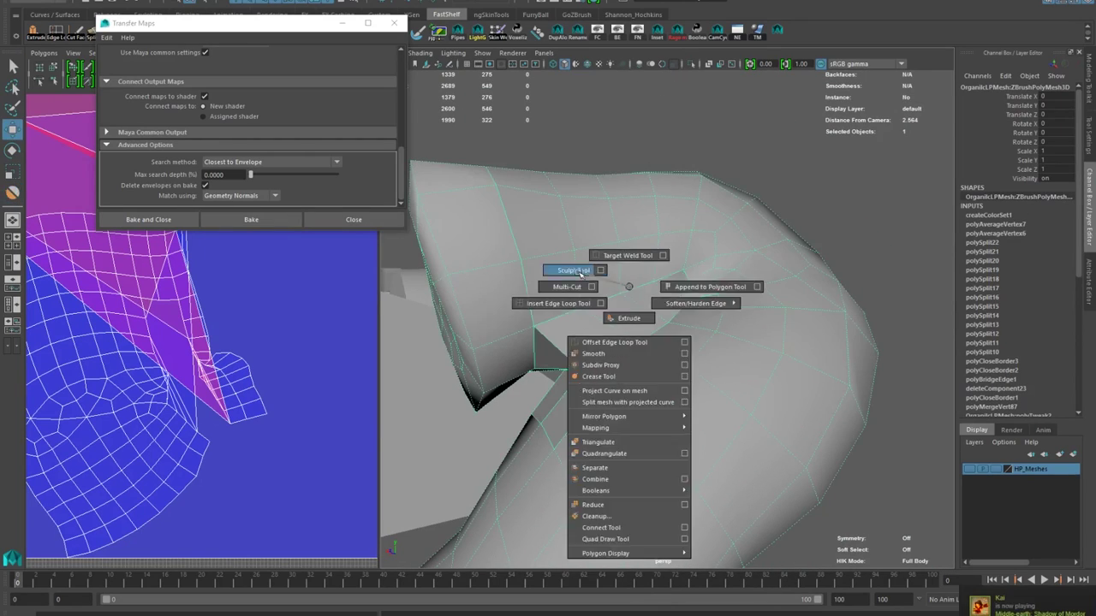
left_click_drag(597, 388, 630, 346, "alt")
Display wireframe on shaded, show the HP_Meshes layer and apply an automatic UV projection to the low-poly pipe
left_click(588, 64)
mouse_move(599, 282)
left_mouse_down("alt")
mouse_move(593, 334)
mouse_move(611, 411)
mouse_move(796, 352)
left_mouse_up("alt")
right_click_drag(797, 352, 791, 323, "shift")
left_click(969, 470)
mouse_move(856, 377)
left_mouse_down("alt")
mouse_move(797, 391)
mouse_move(843, 364)
mouse_move(634, 418)
mouse_move(737, 337)
mouse_move(684, 359)
mouse_move(648, 342)
mouse_move(599, 359)
left_mouse_up("alt")
right_click(648, 343)
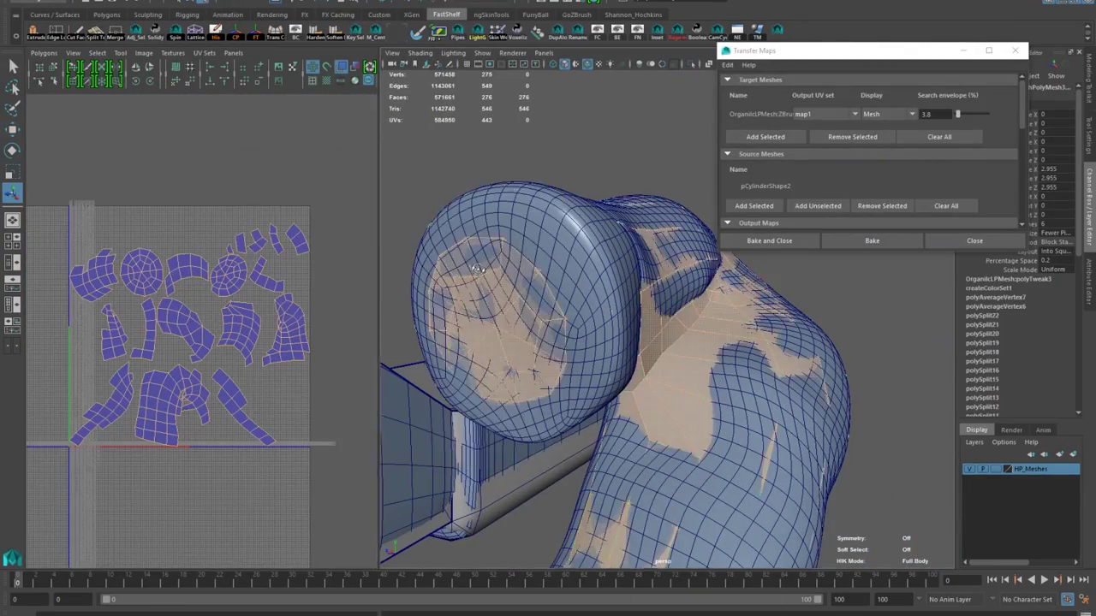
Isolate the pipe with a planar UV projection, cut its UVs along the edge loops near both ends and unfold the shells
right_click(519, 252)
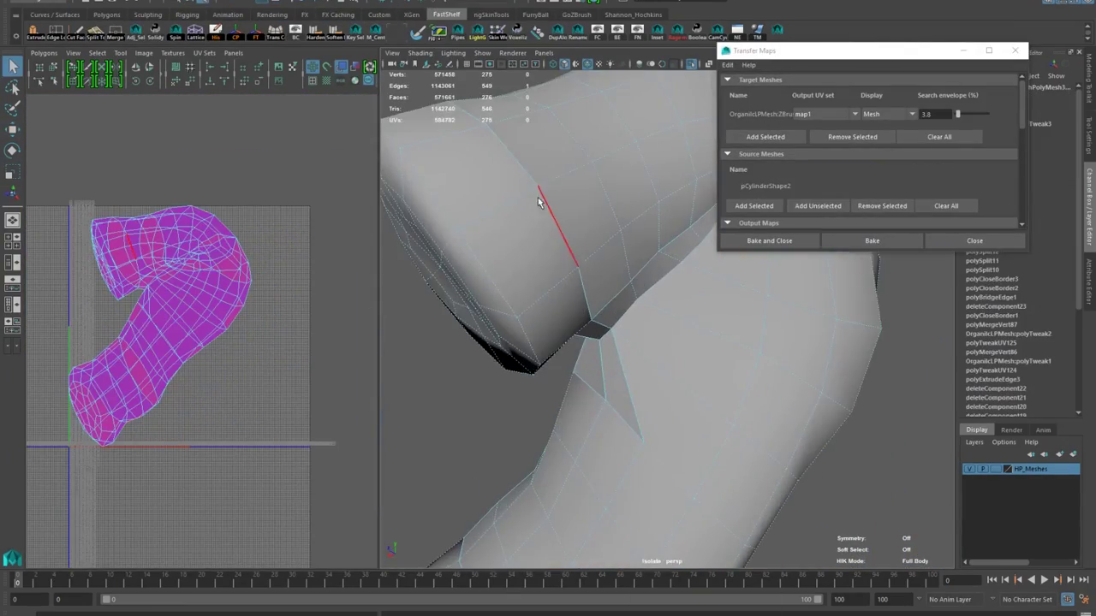
double_click(539, 202)
left_click_drag(538, 201, 785, 350, "alt")
scroll(595, 411, "up", 5)
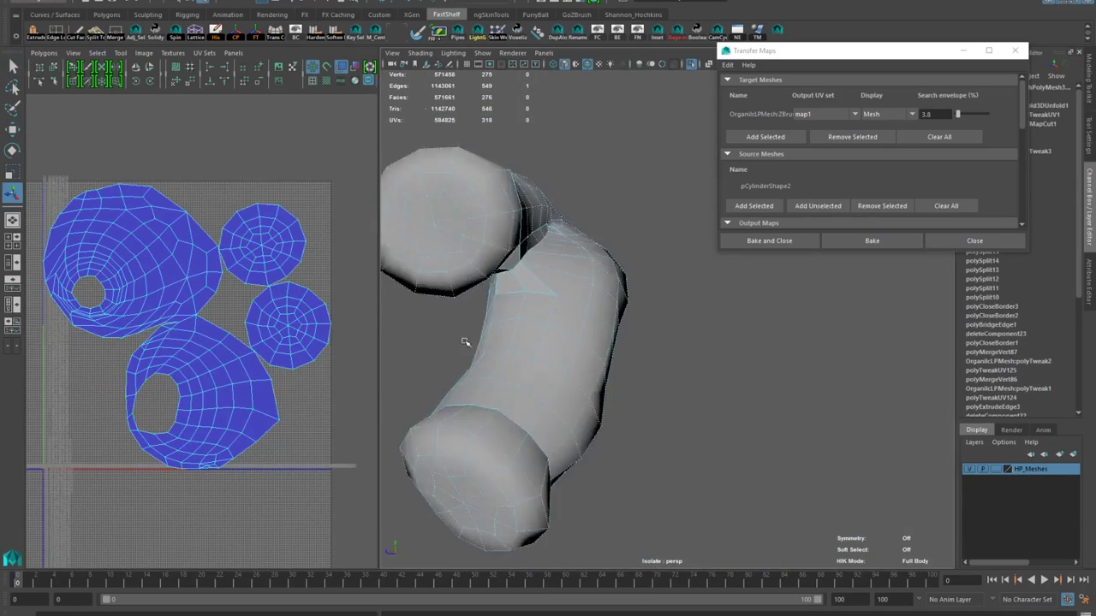
left_click_drag(638, 224, 769, 314, "alt")
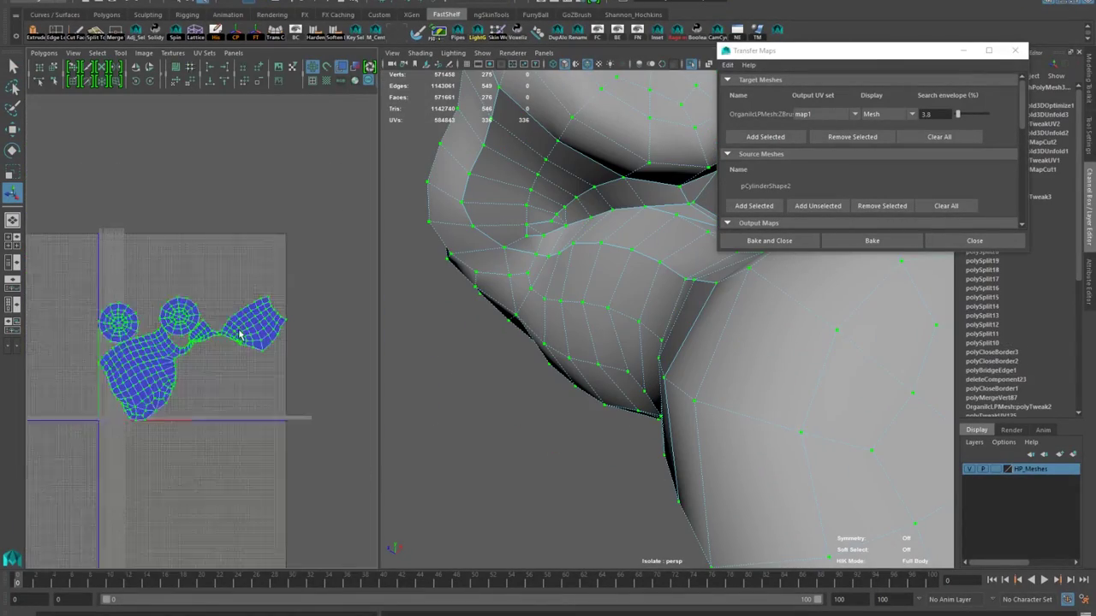
Cut UV seams through the fold and along the pipe's body, and unfold the resulting shells
left_click_drag(514, 257, 479, 317, "alt")
left_click(437, 313)
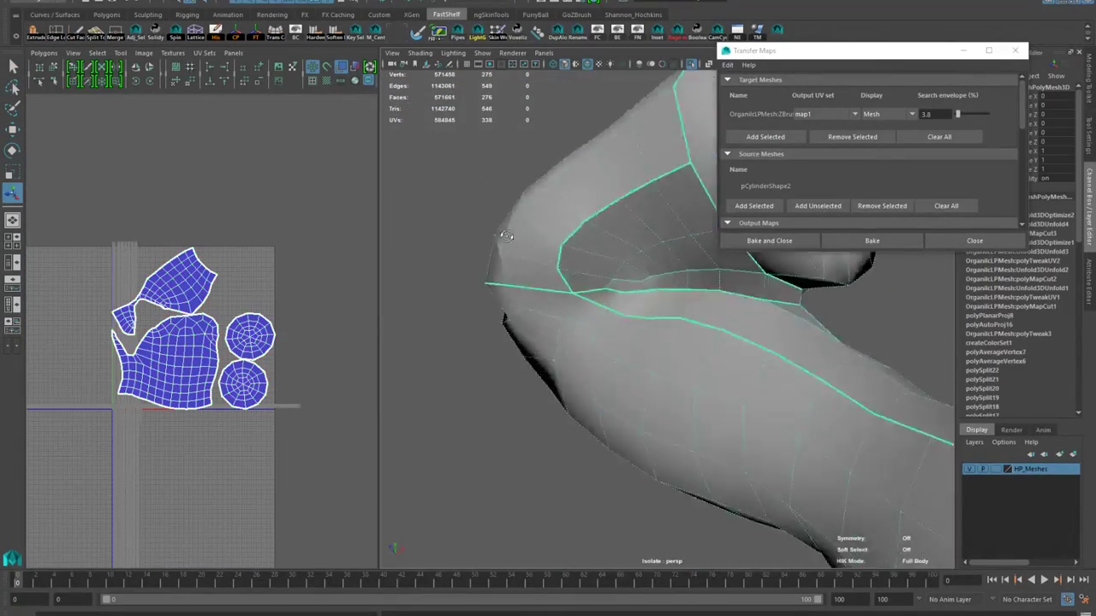
left_click_drag(599, 291, 463, 248, "alt")
right_click(232, 313, "shift")
right_click_drag(233, 312, 231, 280, "shift")
right_click_drag(177, 316, 227, 314)
scroll(149, 261, "up", 5)
right_click(146, 265)
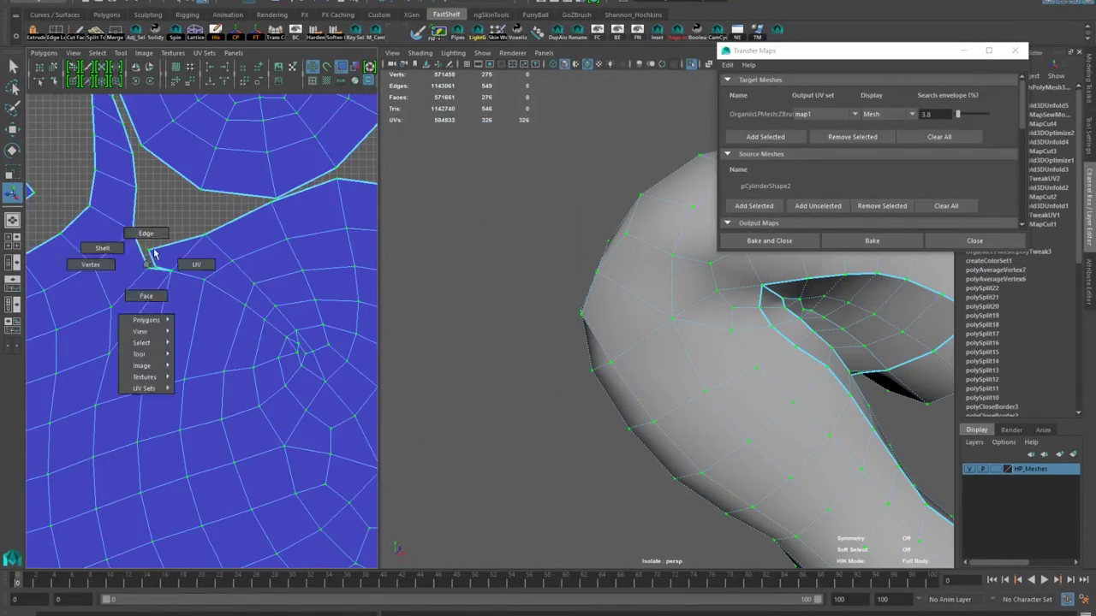
Sew unwanted UV seams around the fold and cut a new lengthwise seam along the pipe's outer bend
left_click_drag(685, 343, 563, 427, "alt")
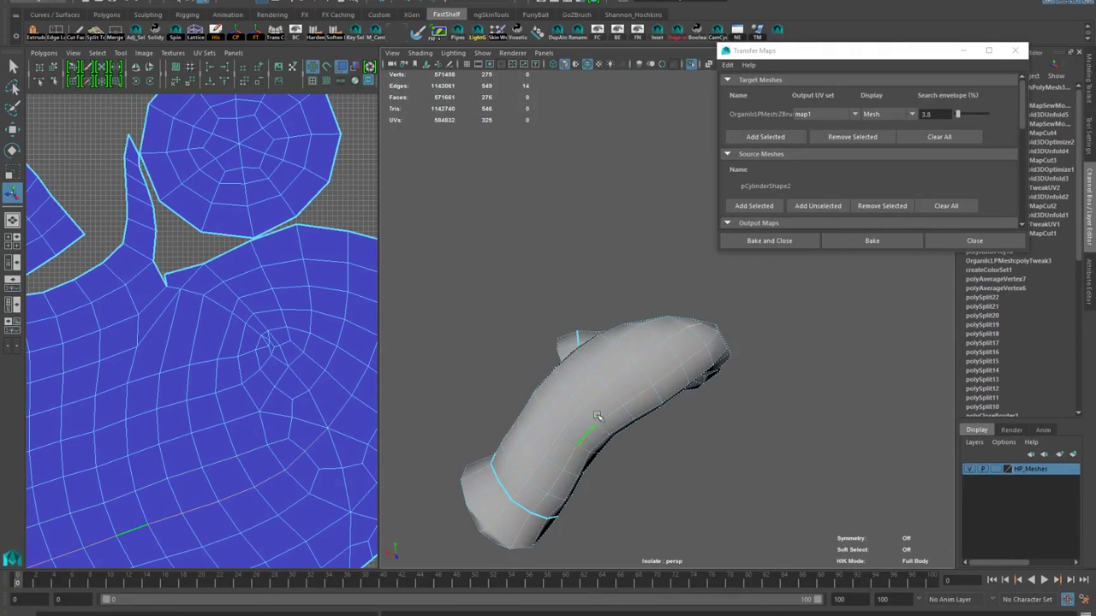
left_click(621, 354, "ctrl")
left_click_drag(620, 354, 720, 377, "alt")
right_click_drag(311, 340, 310, 308, "shift")
scroll(311, 340, "down", 3)
mouse_move(617, 351)
left_mouse_down("alt")
mouse_move(445, 367)
mouse_move(604, 343)
left_mouse_up("alt")
left_click_drag(451, 431, 600, 368, "alt")
scroll(286, 331, "down", 3)
right_click_drag(286, 331, 286, 298, "shift")
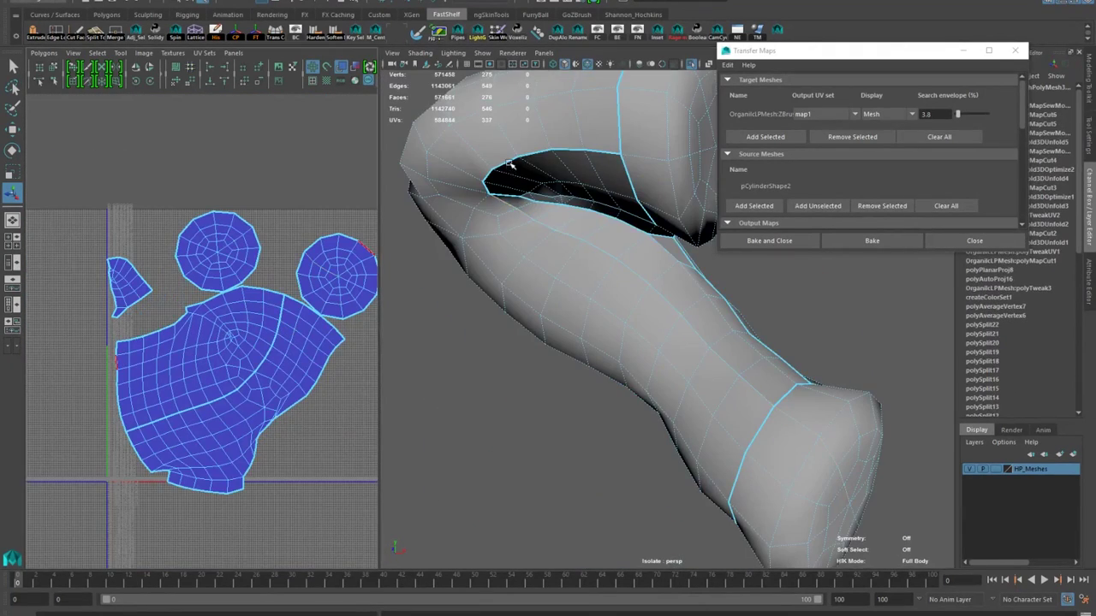
Unfold and lay out the pipe's two body halves and end caps in the UV space
left_click_drag(513, 368, 616, 342, "alt")
right_click_drag(225, 318, 226, 285, "shift")
scroll(220, 342, "down", 3)
left_click_drag(111, 231, 343, 454)
right_click_drag(220, 358, 220, 326, "shift")
Sew the stray UV seam edges at the inner end of the fold and lay out all shells again
scroll(220, 358, "up", 3)
right_click_drag(448, 251, 448, 220)
scroll(497, 274, "up", 5)
left_click(467, 289)
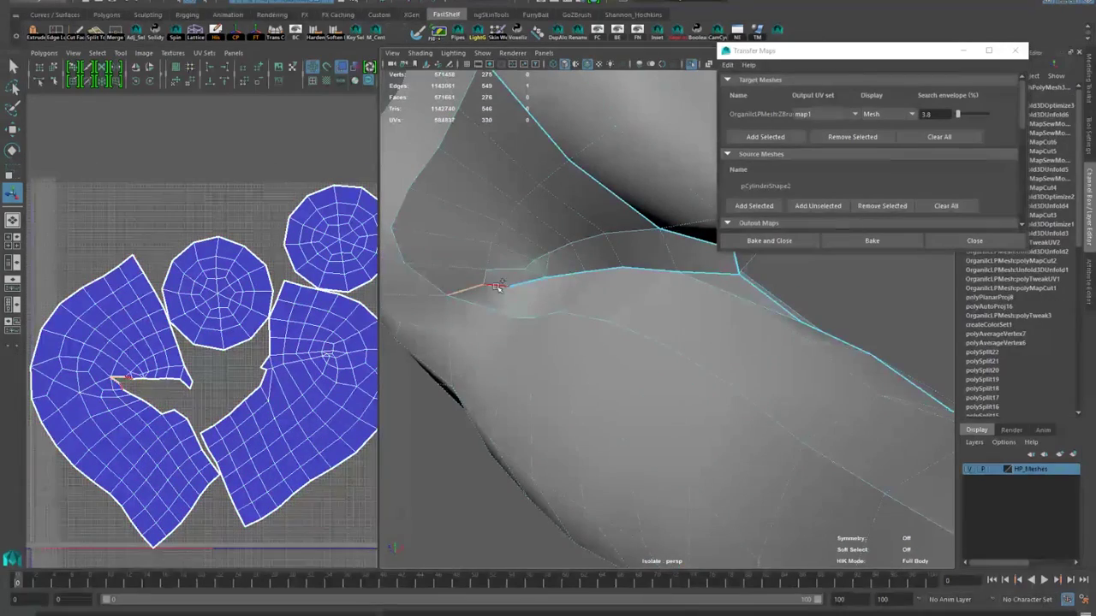
scroll(160, 368, "down", 3)
right_click_drag(220, 365, 220, 365, "shift")
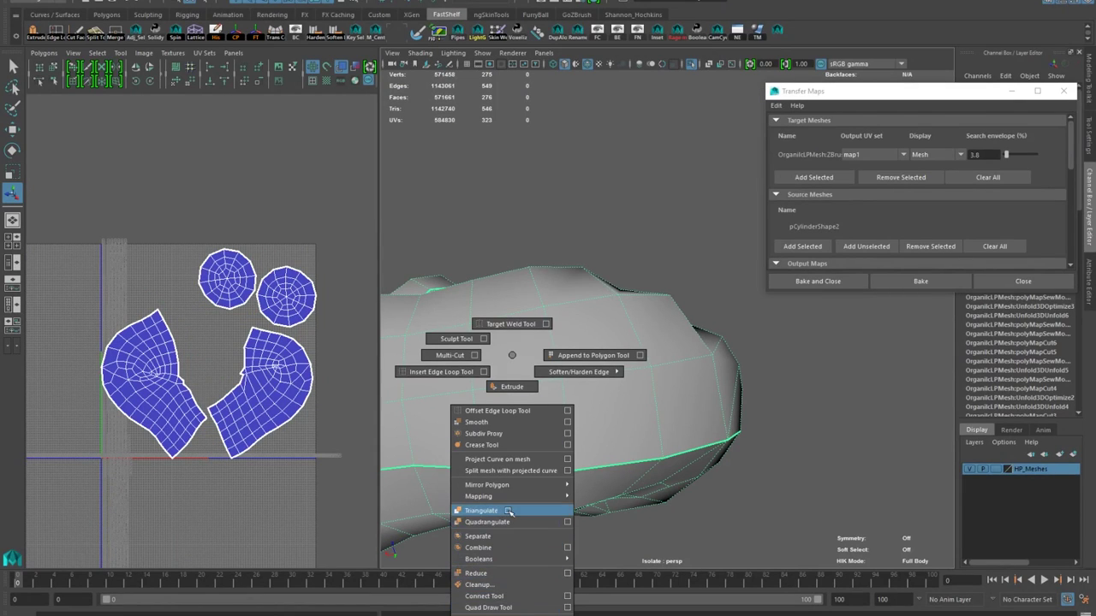
Triangulate the pipe and flip individual triangle edges around its fold and bend
right_click_drag(509, 512, 511, 510, "shift")
left_click_drag(657, 381, 572, 374, "alt")
right_click_drag(555, 322, 568, 290)
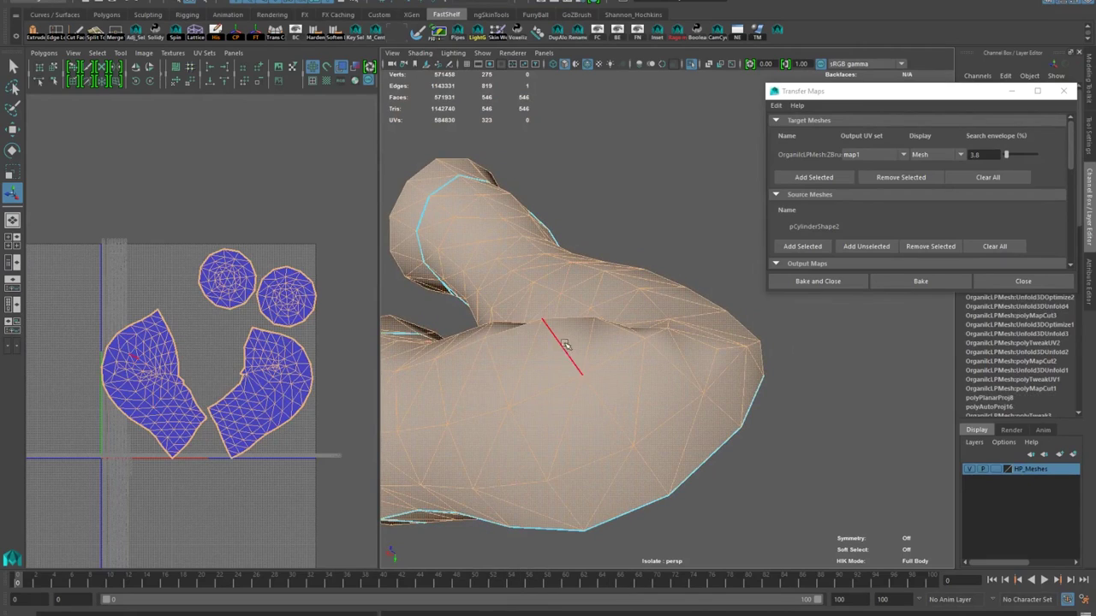
left_click_drag(585, 348, 582, 251, "alt")
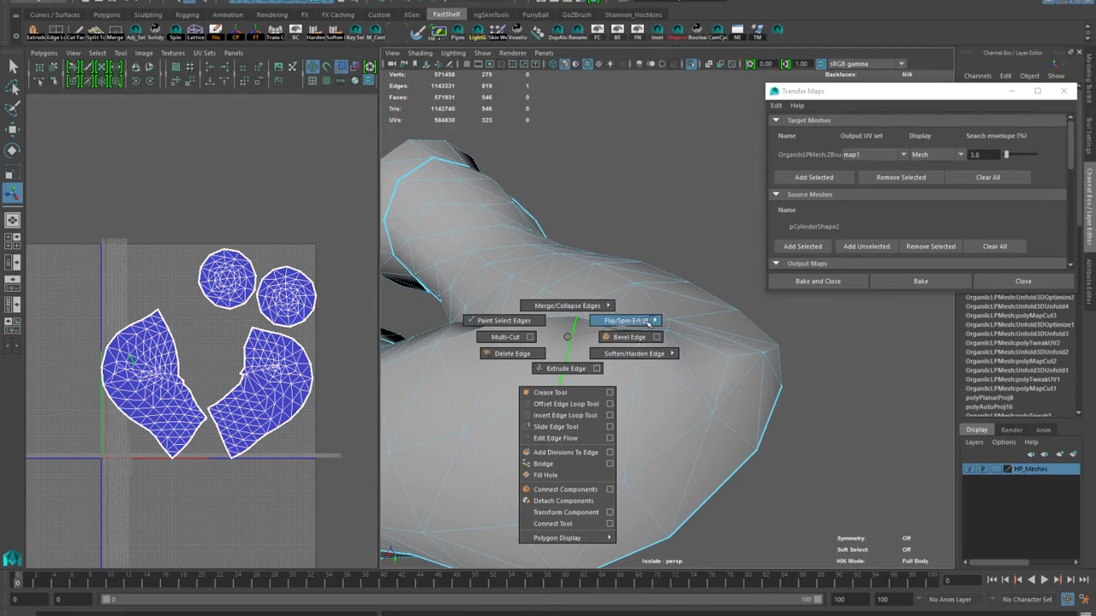
left_click_drag(627, 390, 610, 368, "alt")
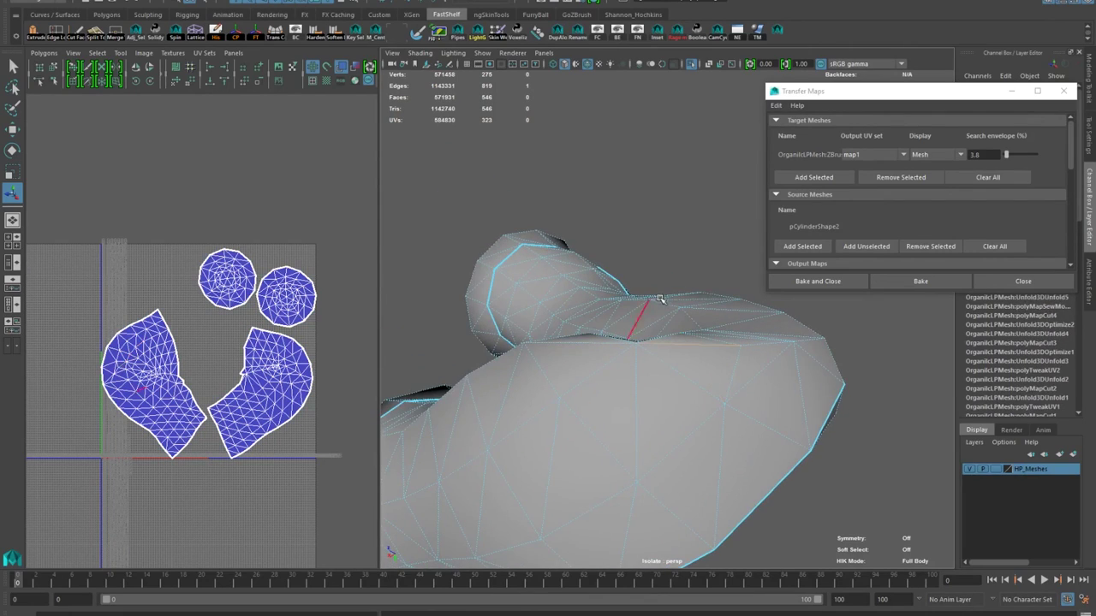
left_click_drag(660, 298, 640, 329, "alt")
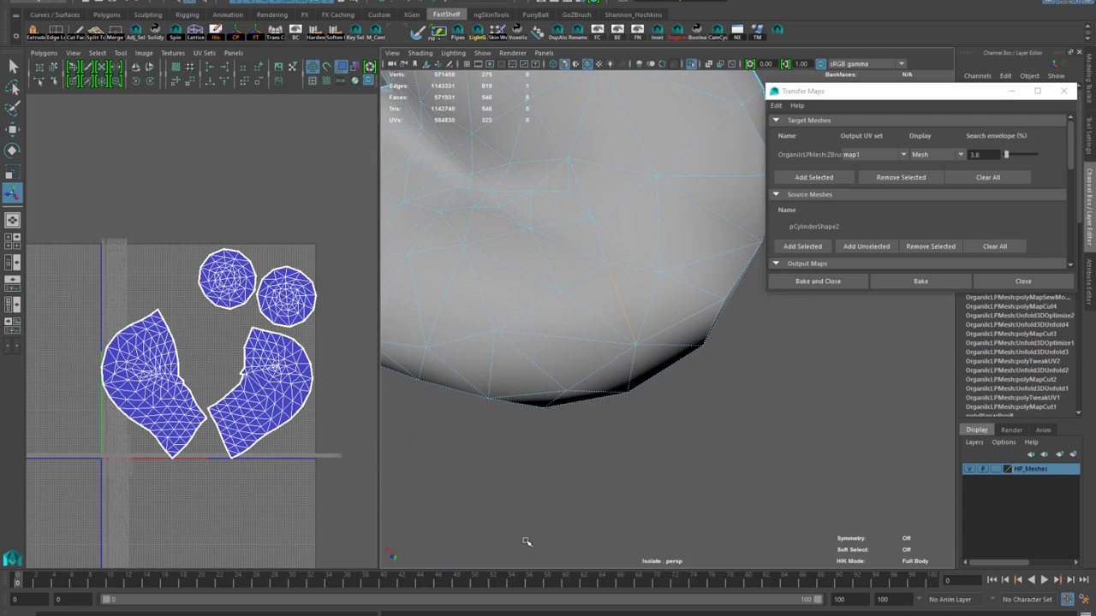
left_click_drag(555, 396, 356, 313, "alt")
Maximize the perspective view, turn off isolation and reload the triangulated pipe as the Transfer Maps target mesh
key("space")
left_click_drag(425, 334, 548, 325, "alt")
scroll(561, 231, "down", 3)
key("w")
left_click(565, 149)
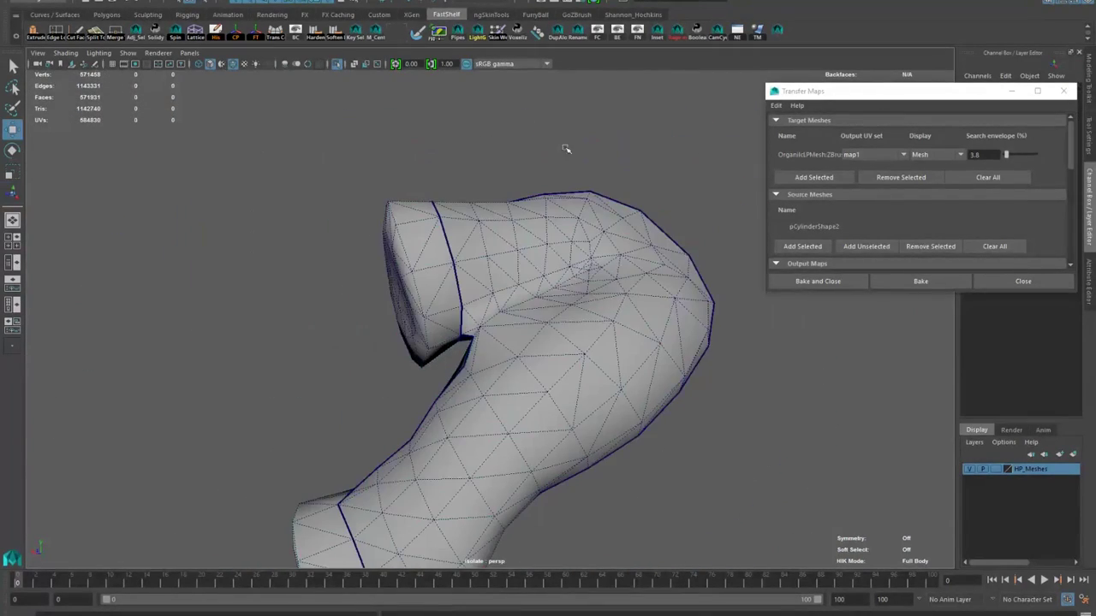
left_click_drag(336, 167, 519, 257, "alt")
left_click(892, 179)
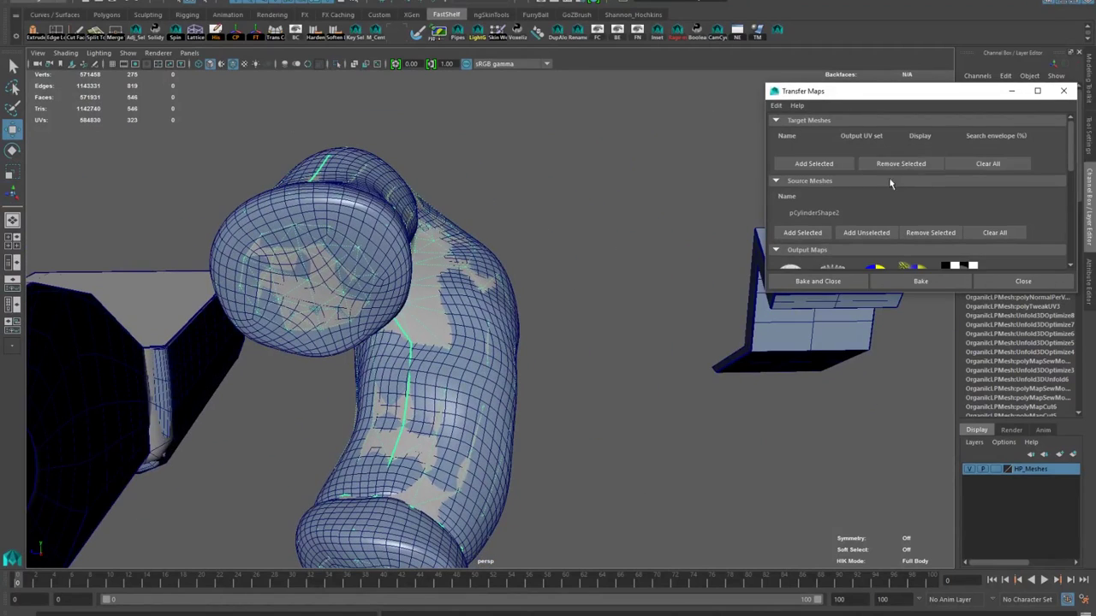
left_click(815, 169)
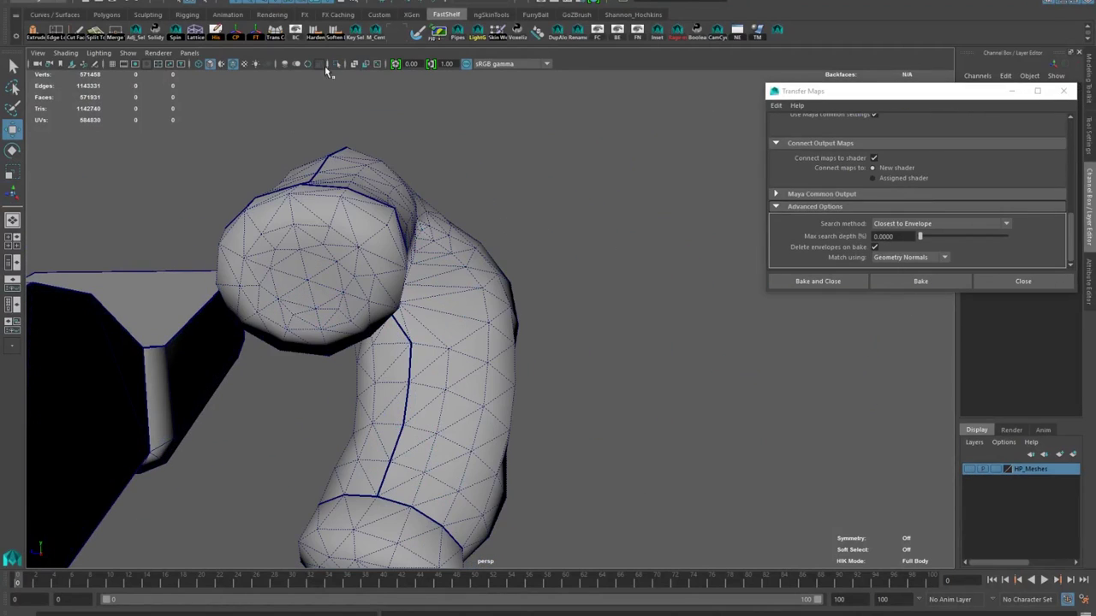
Turn off the wireframe, show the high-poly meshes and the target's envelope, and set the search envelope to 2.0%
left_click(235, 66)
mouse_move(368, 197)
left_mouse_down("alt")
mouse_move(423, 228)
mouse_move(543, 362)
mouse_move(442, 371)
mouse_move(460, 359)
mouse_move(454, 334)
mouse_move(428, 342)
mouse_move(399, 310)
mouse_move(447, 334)
mouse_move(472, 312)
mouse_move(500, 320)
mouse_move(484, 321)
mouse_move(551, 311)
mouse_move(629, 227)
mouse_move(487, 179)
left_mouse_up("alt")
left_click(969, 469)
left_click(938, 155)
left_click(930, 178)
left_click_drag(706, 287, 690, 267, "alt")
left_click_drag(989, 155, 903, 168)
type("1")
key("Return")
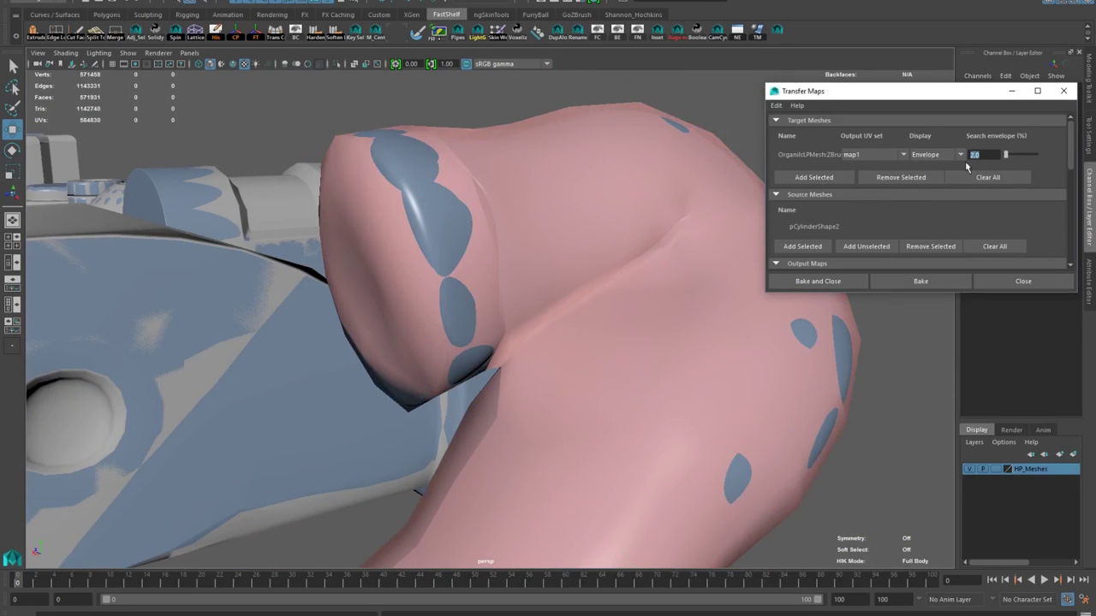
Switch the target's display back to Mesh and compare the low-poly pipe with the high-poly meshes
left_click_drag(586, 263, 633, 248, "alt")
left_click(937, 155)
left_click(930, 167)
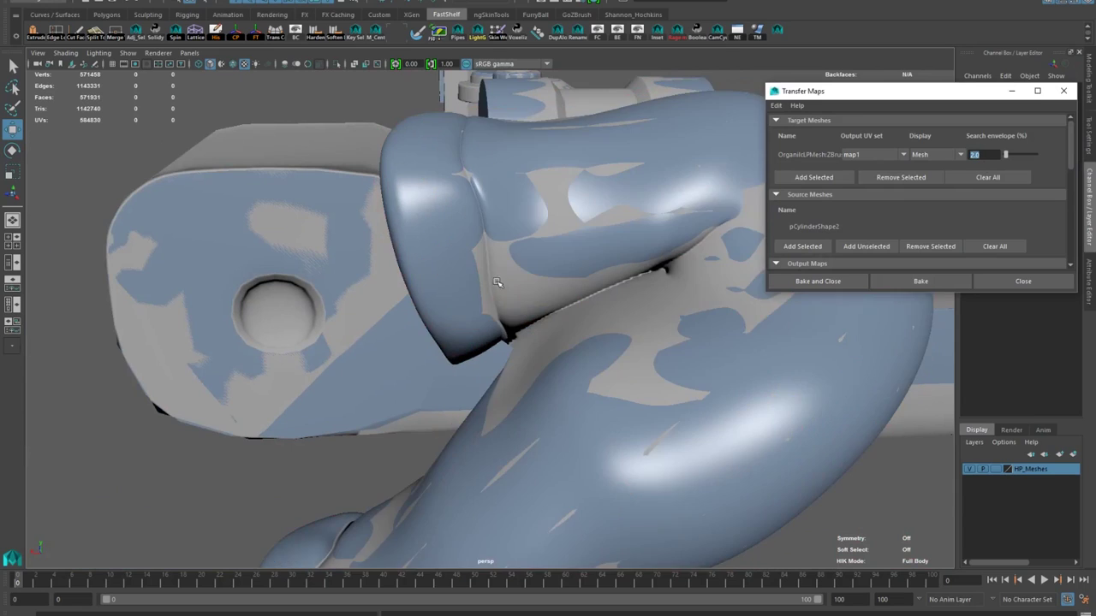
left_click_drag(501, 282, 518, 360, "alt")
left_click(969, 469)
left_click_drag(548, 321, 476, 321, "alt")
middle_click_drag(476, 377, 502, 403, "alt")
left_click_drag(502, 403, 480, 278, "alt")
scroll(480, 279, "down", 5)
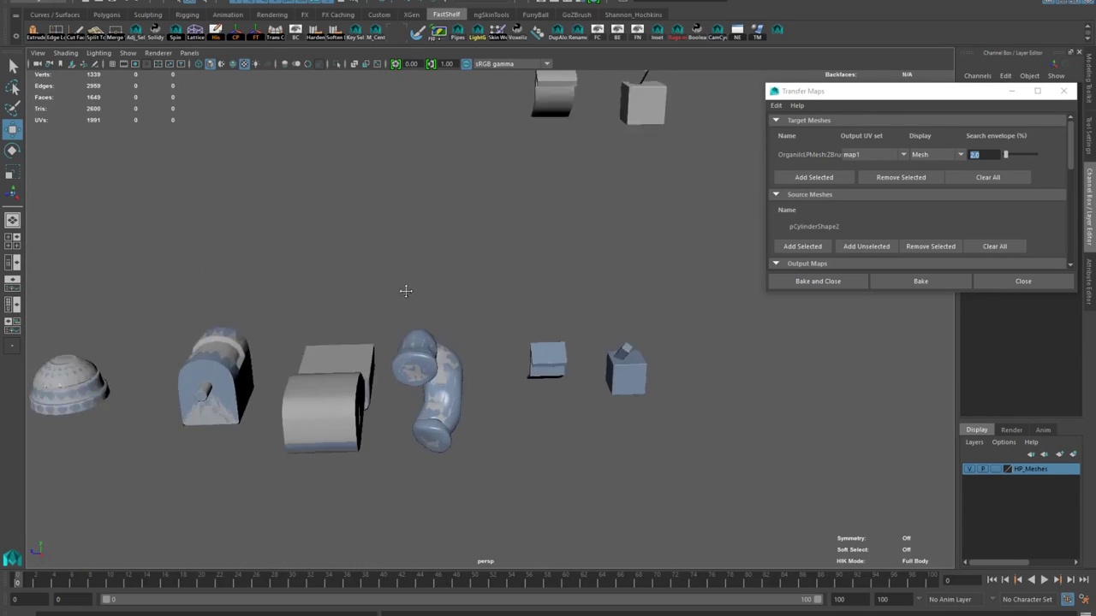
Move the Transfer Maps window aside and smooth the high-poly bent block
left_click_drag(956, 95, 860, 175)
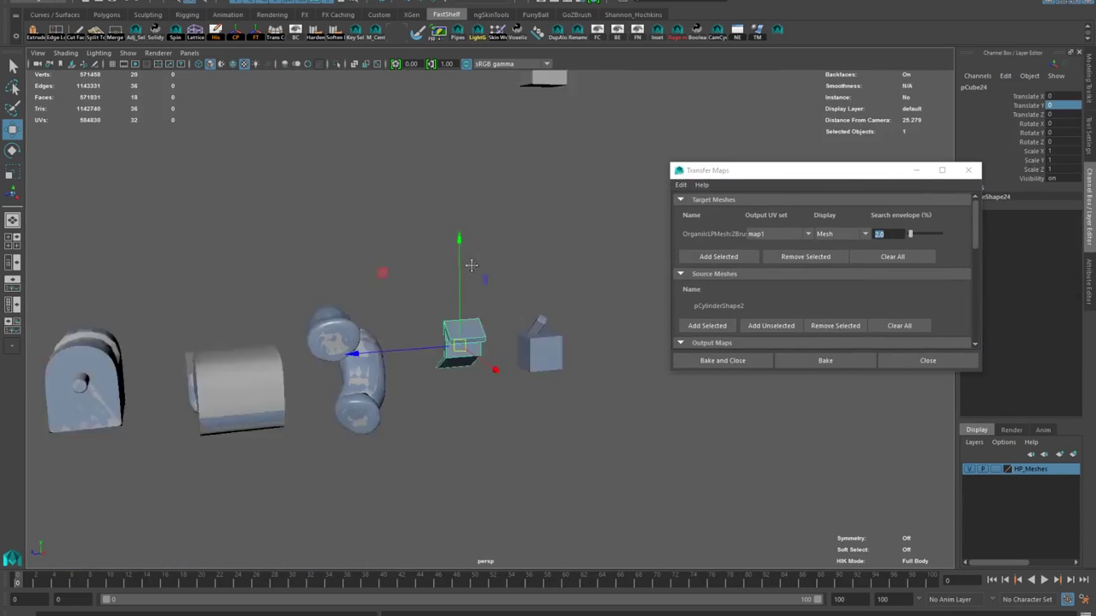
scroll(470, 265, "up", 8)
left_click_drag(471, 266, 375, 219, "alt")
left_click_drag(441, 299, 405, 199, "alt")
right_click_drag(406, 199, 381, 275, "shift")
left_click_drag(381, 276, 403, 197, "alt")
left_click(294, 323)
Set the low-poly bent block's Translate Y to 0 and compare it with the smoothed high-poly block
left_click(428, 171)
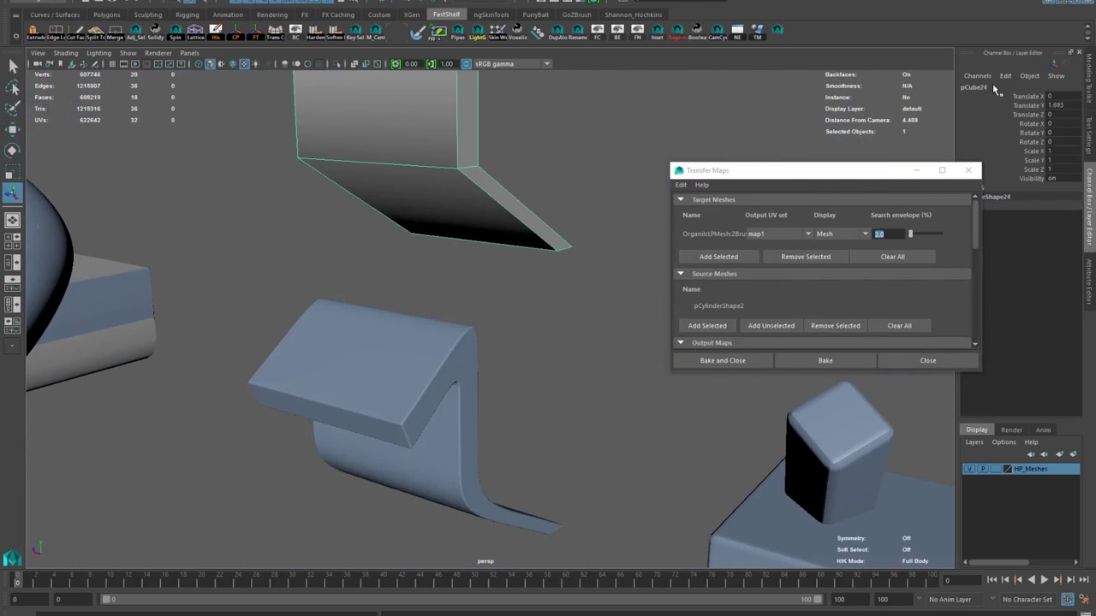
key("Return")
left_click_drag(454, 236, 440, 269, "alt")
right_click_drag(440, 269, 531, 287, "alt")
left_click_drag(531, 287, 586, 258, "alt")
scroll(614, 258, "down", 4)
left_click_drag(508, 264, 440, 277, "alt")
scroll(440, 285, "down", 6)
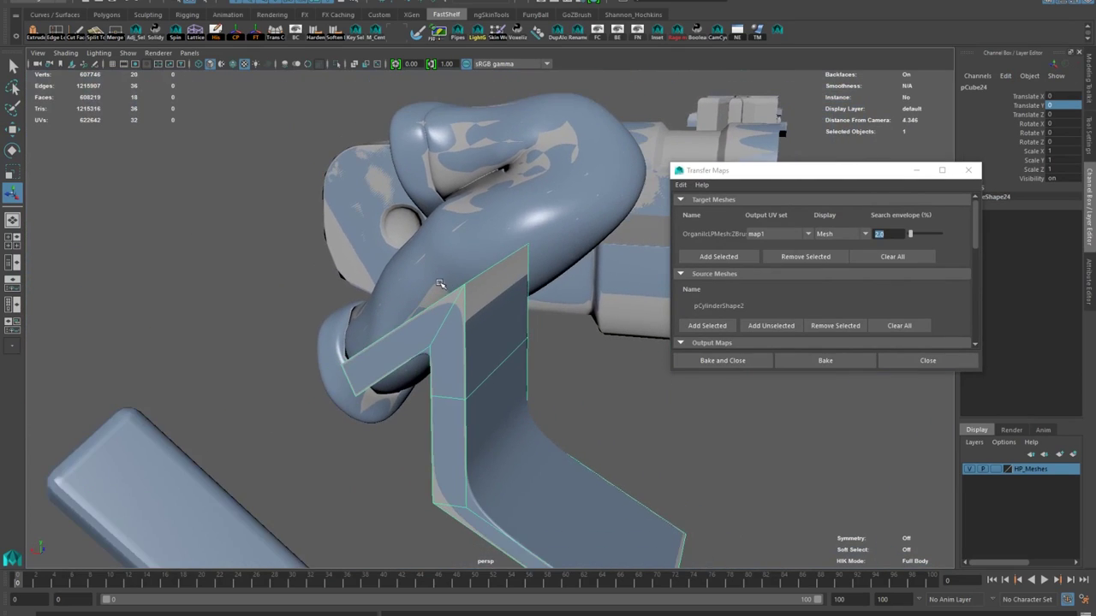
Inspect the overlapping blocks up close and undo the smoothing and the low-poly block's move
key("w")
right_click_drag(433, 330, 523, 269, "alt")
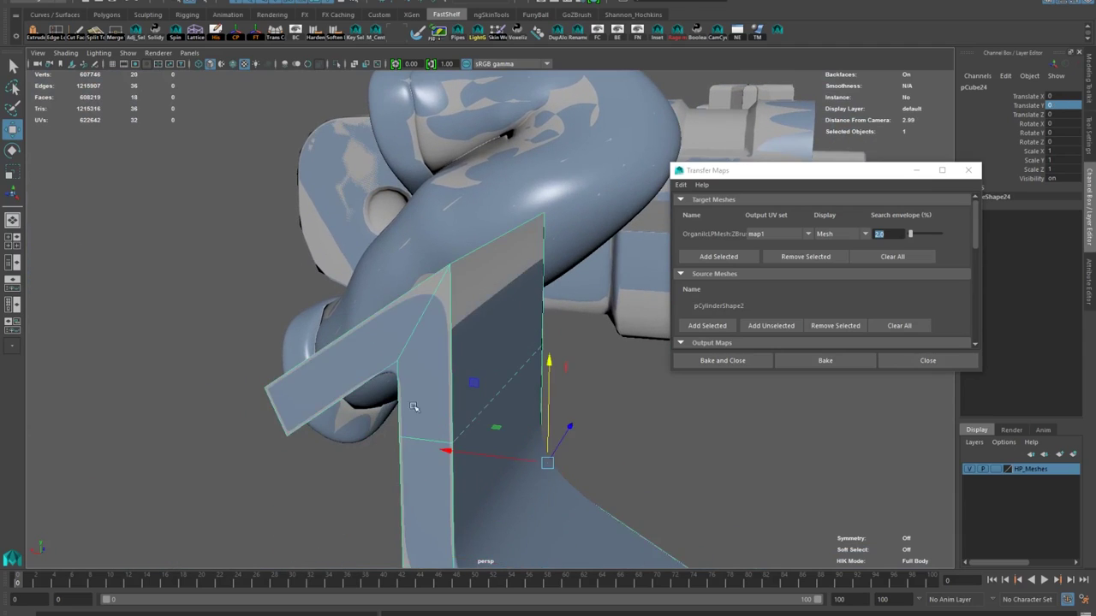
left_click_drag(413, 407, 335, 346, "alt")
key("ctrl+z")
Move the high-poly cube to Translate Z -2.972, duplicate the high-poly bent block and move the copy to Translate Z -2.645
left_click(386, 212)
scroll(416, 265, "down", 8)
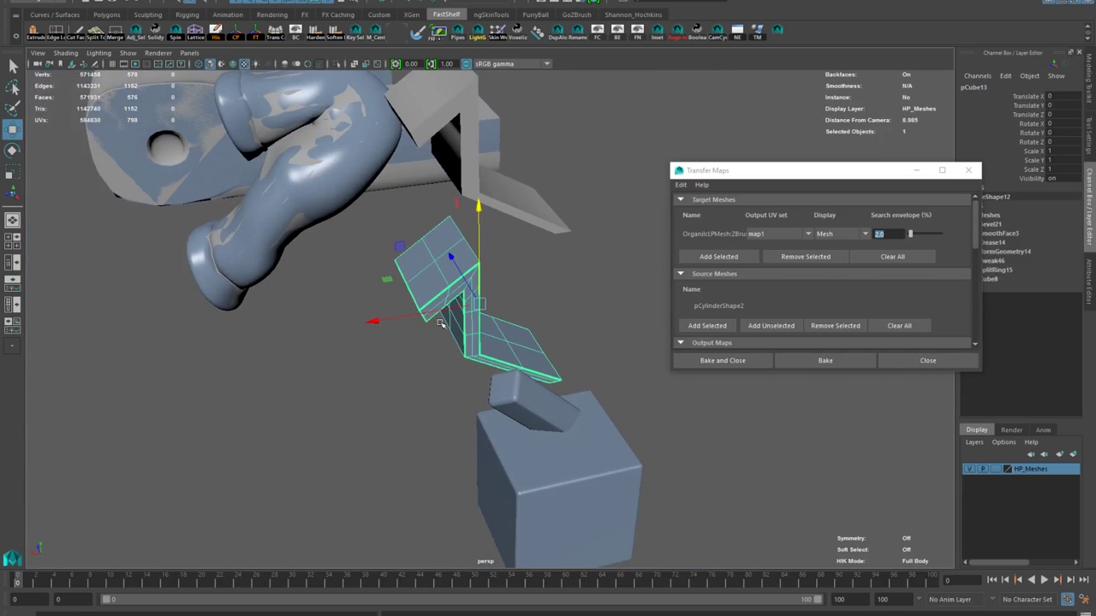
left_click_drag(443, 332, 543, 405, "alt")
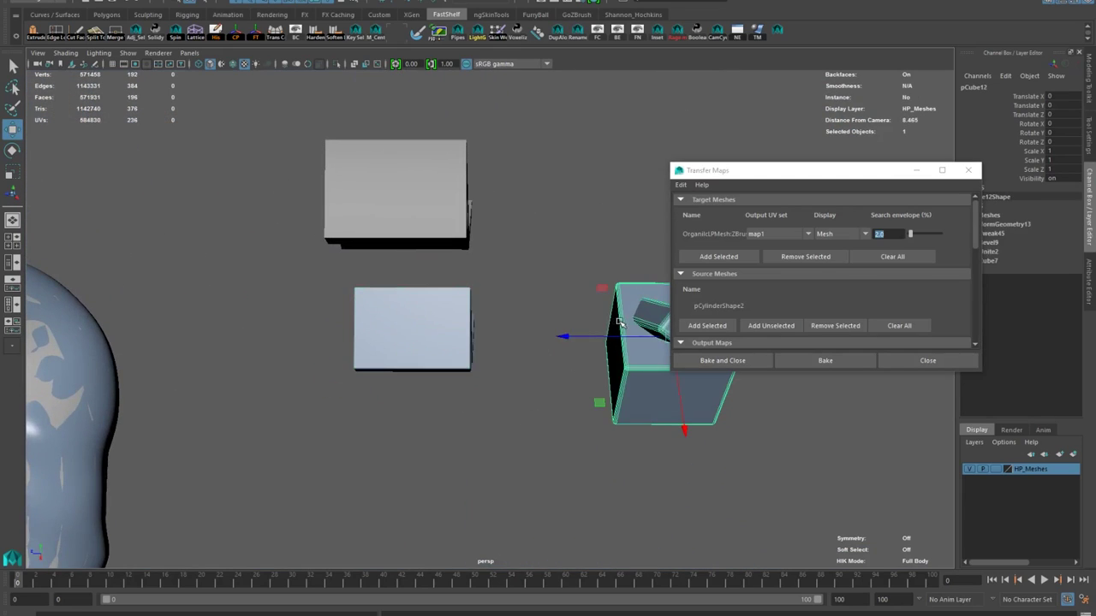
middle_click_drag(621, 321, 420, 328, "alt")
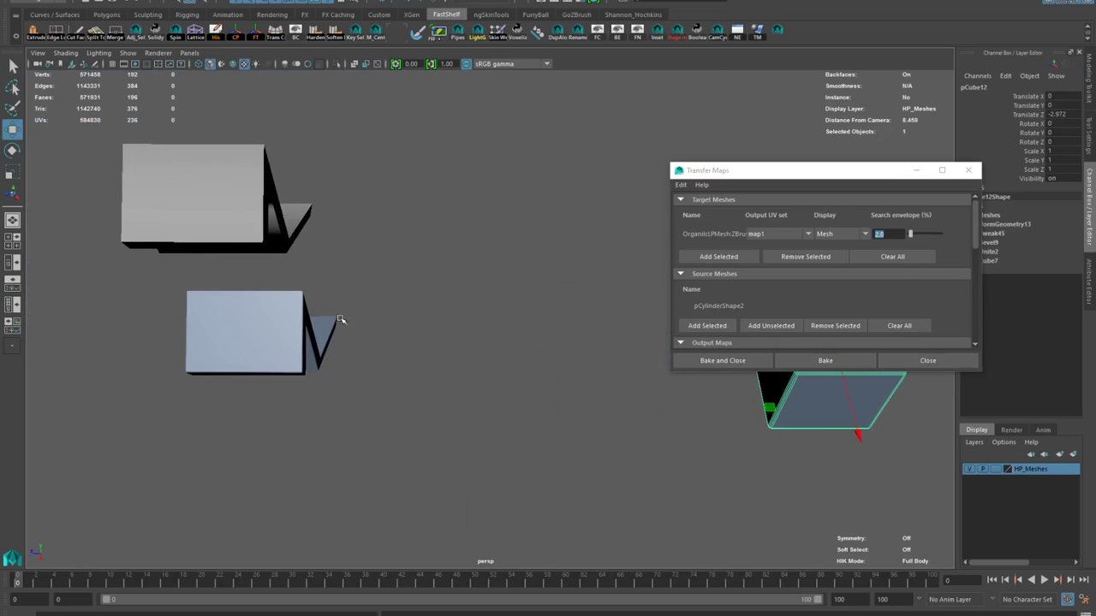
scroll(339, 319, "up", 2)
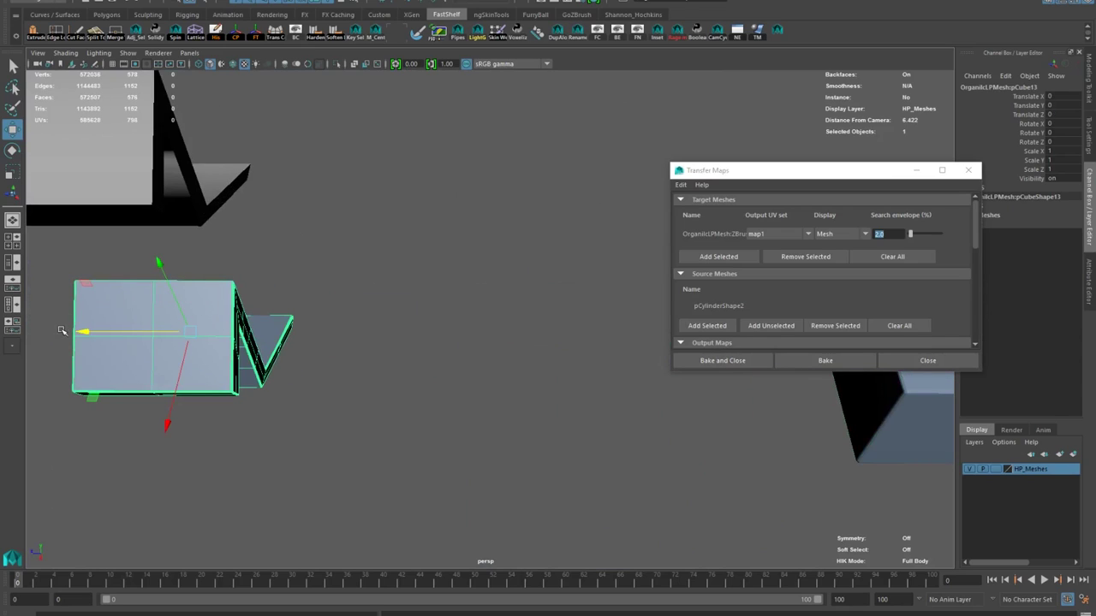
left_click_drag(82, 333, 402, 352)
Select the edges at the copied block's outer fold and bevel them
left_click_drag(396, 314, 383, 259, "alt")
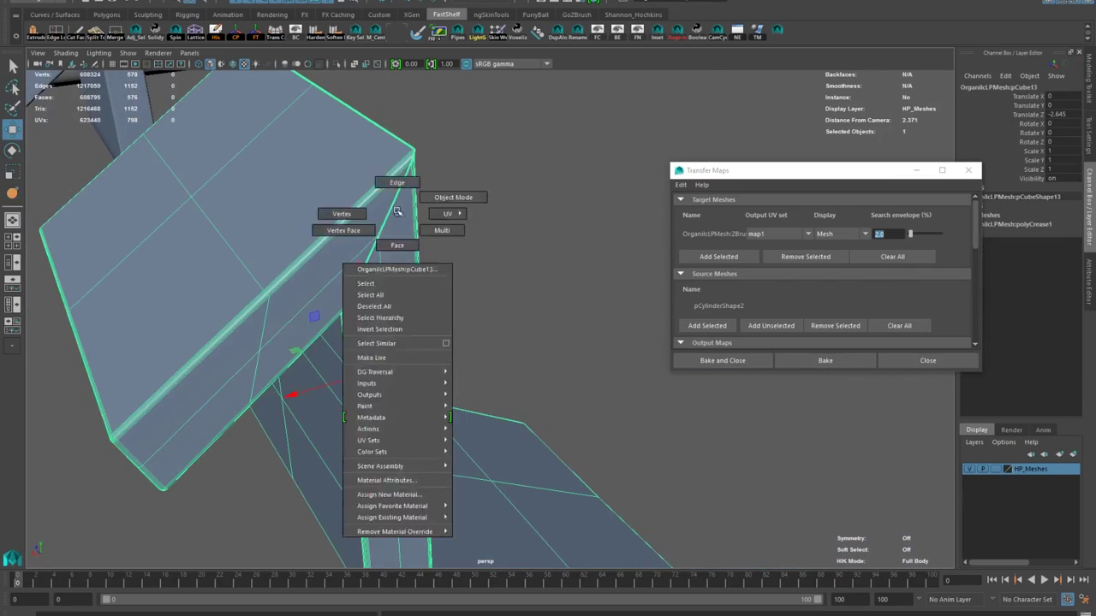
left_click_drag(396, 191, 420, 184, "alt")
right_click_drag(380, 159, 386, 279, "shift")
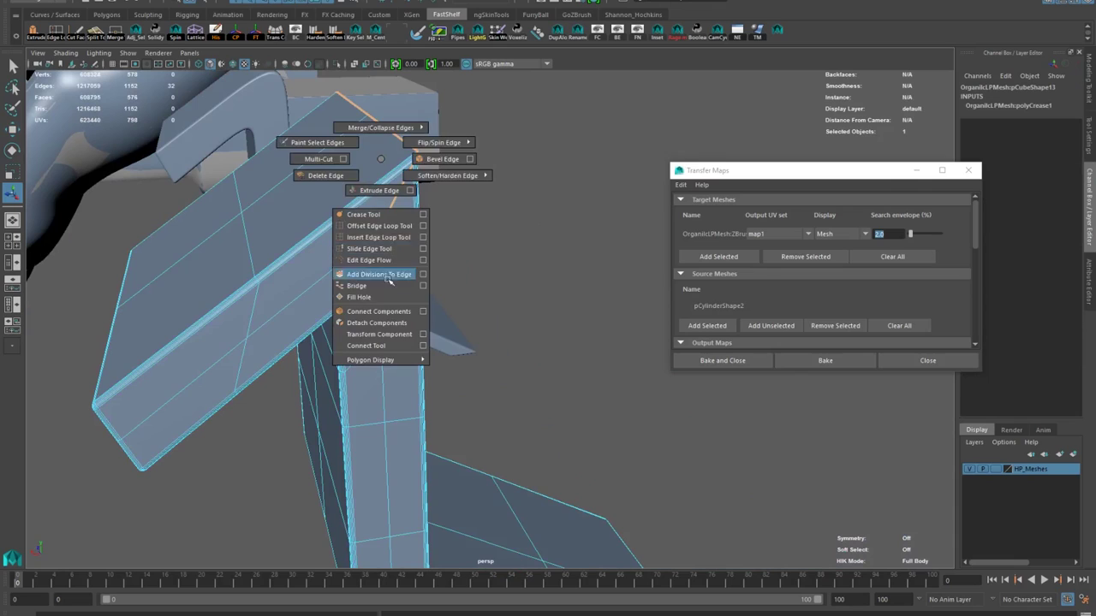
middle_click_drag(364, 137, 386, 215, "alt")
Smooth the copied bent block and compare its folded corners with the original block
left_click_drag(385, 215, 391, 259, "alt")
right_click_drag(376, 278, 376, 325)
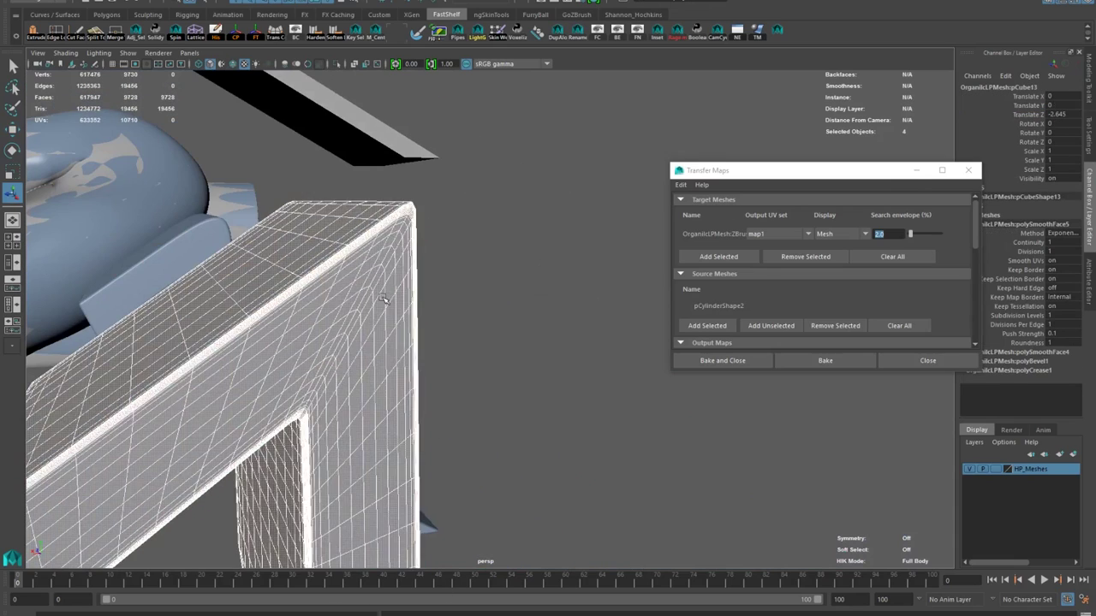
left_click_drag(351, 257, 399, 318, "alt")
right_click_drag(300, 296, 337, 299, "shift")
left_click_drag(338, 299, 313, 328, "alt")
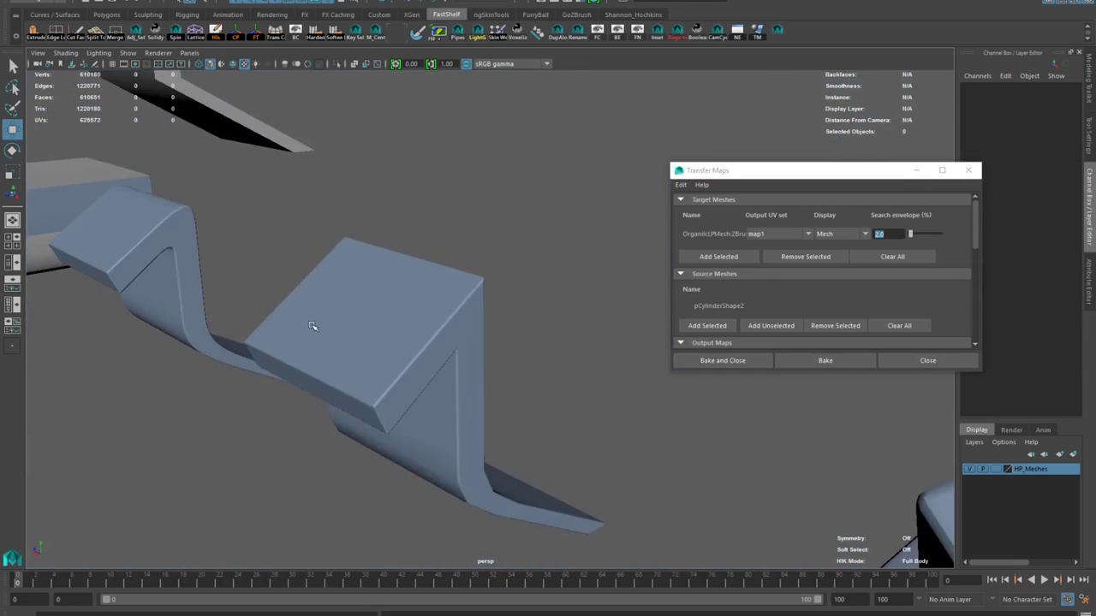
Set the low-poly bent block's Translate Y to 0 and bevel its upper fold edges with Fraction 1.5 and 4 segments
left_click(385, 184)
left_click(1061, 107)
type("0")
key("Return")
left_click_drag(462, 257, 531, 231, "alt")
right_click_drag(540, 231, 546, 188)
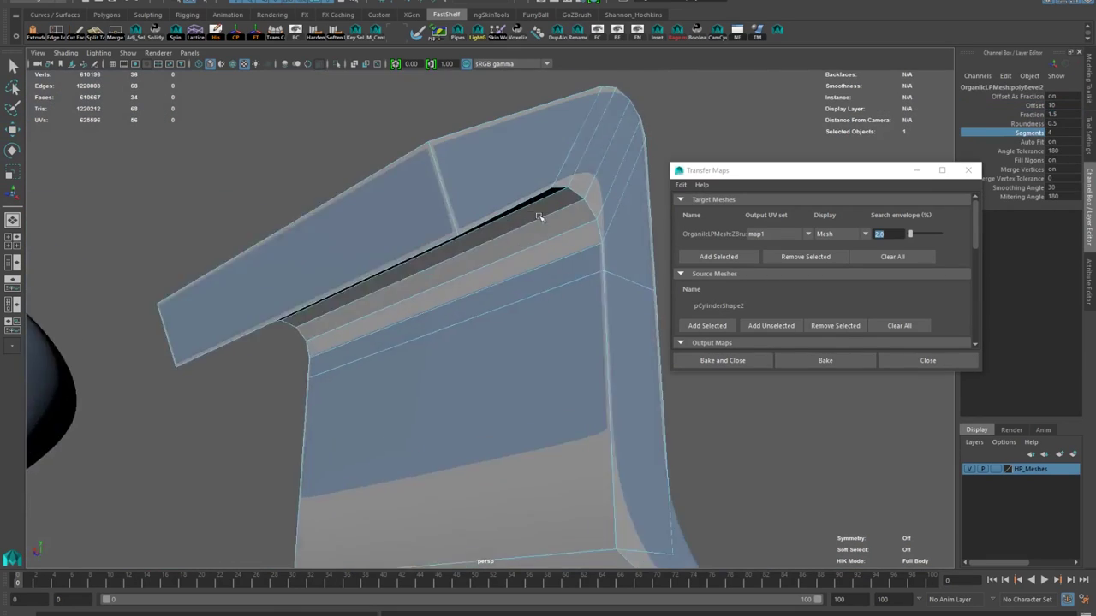
left_click_drag(508, 234, 533, 235)
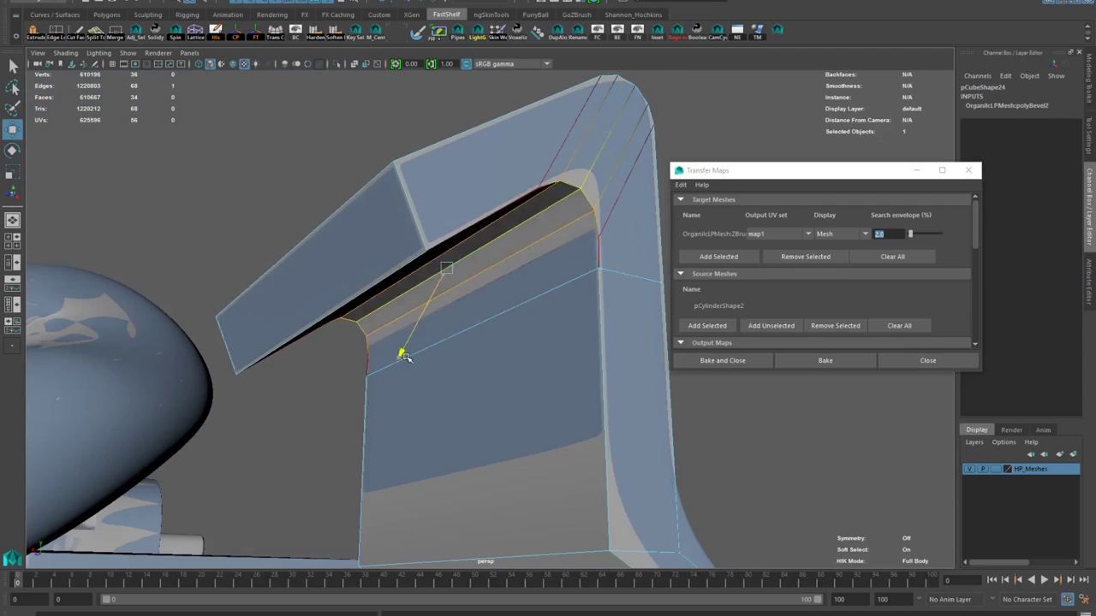
Shift the low-poly block's inner fold edges toward the high-poly corner with soft selection and bevel its lower fold
left_click_drag(368, 281, 386, 266, "alt")
left_click(445, 314)
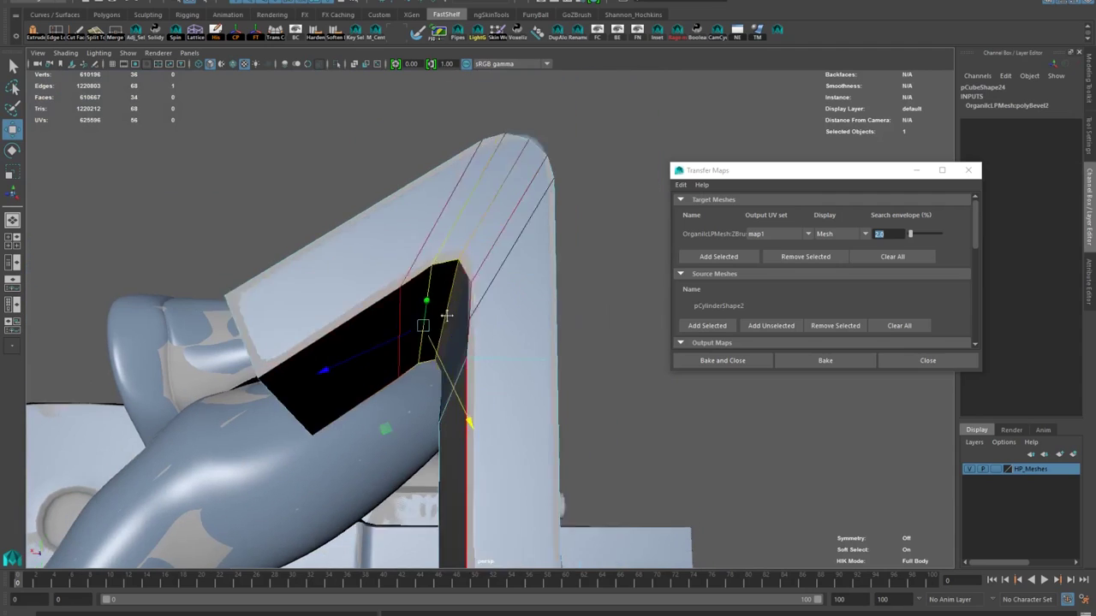
left_click_drag(446, 313, 377, 248, "alt")
right_click_drag(377, 248, 408, 218)
left_click_drag(408, 218, 403, 257, "alt")
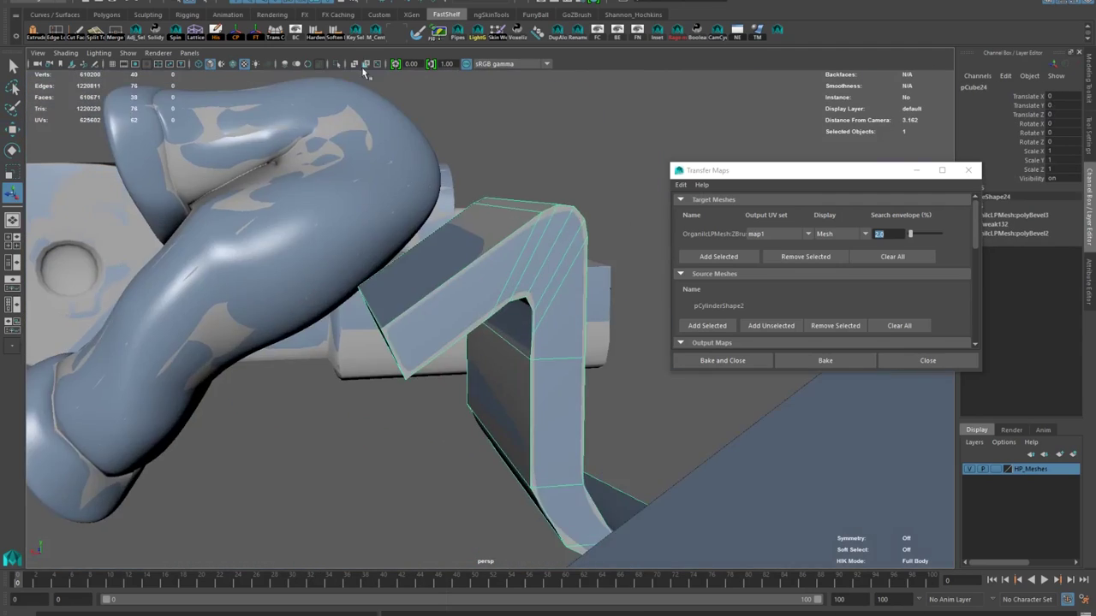
Isolate the low-poly block and target-weld the extra vertices on the inner side of its upper fold
left_click(336, 64)
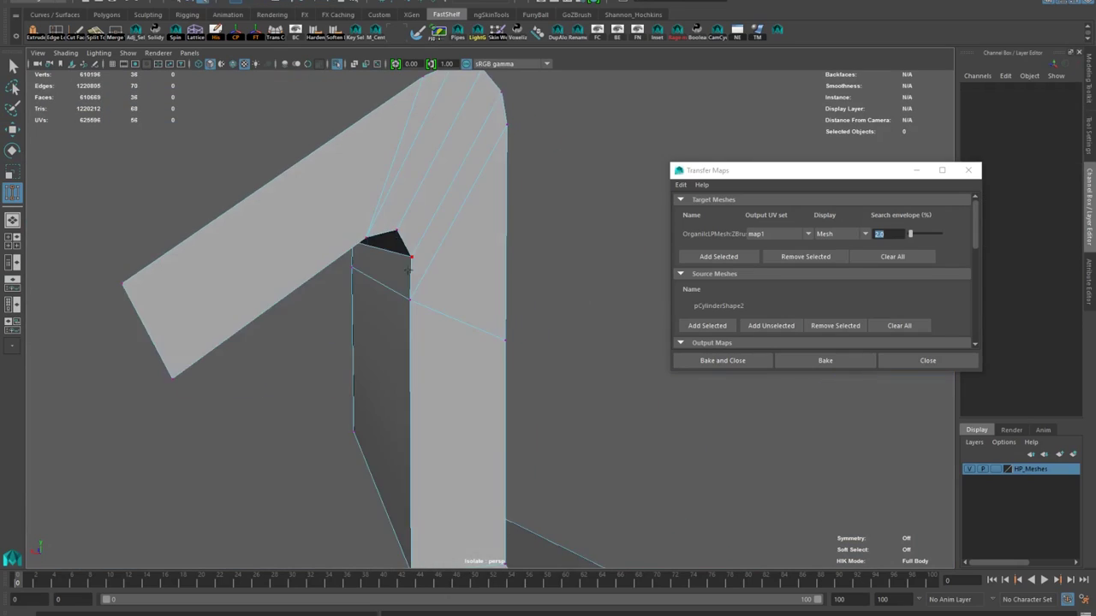
left_click_drag(408, 269, 508, 304, "alt")
left_click(366, 191)
key("w")
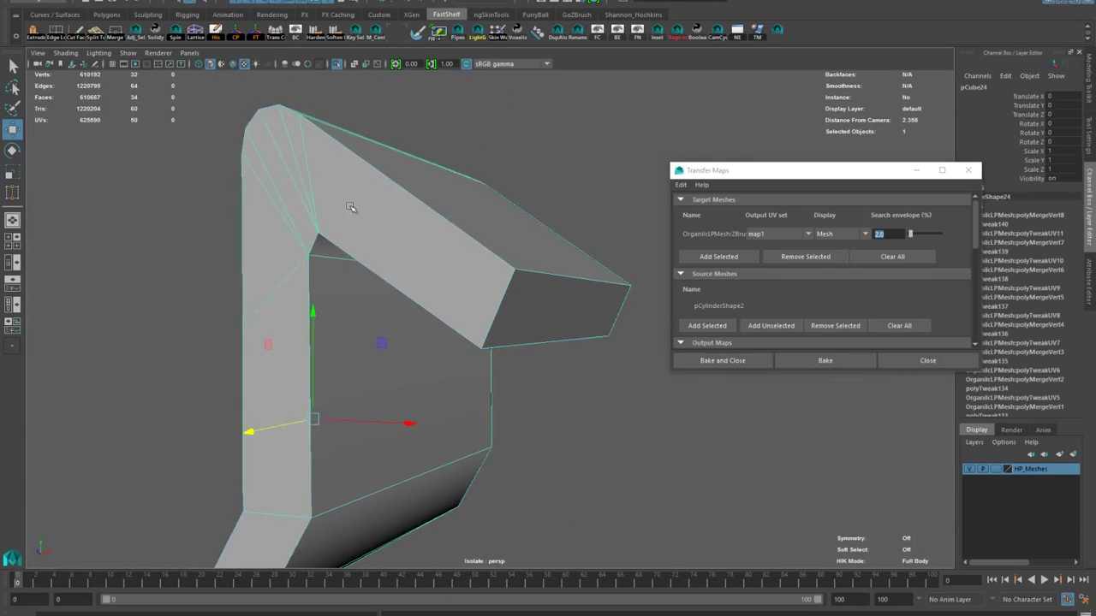
Restore the full scene view and nudge the low-poly block's inner fold edge to follow the high-poly inner corner
left_click_drag(350, 203, 501, 81, "alt")
left_click(336, 65)
left_click_drag(386, 197, 436, 300, "alt")
right_click_drag(437, 323, 431, 291)
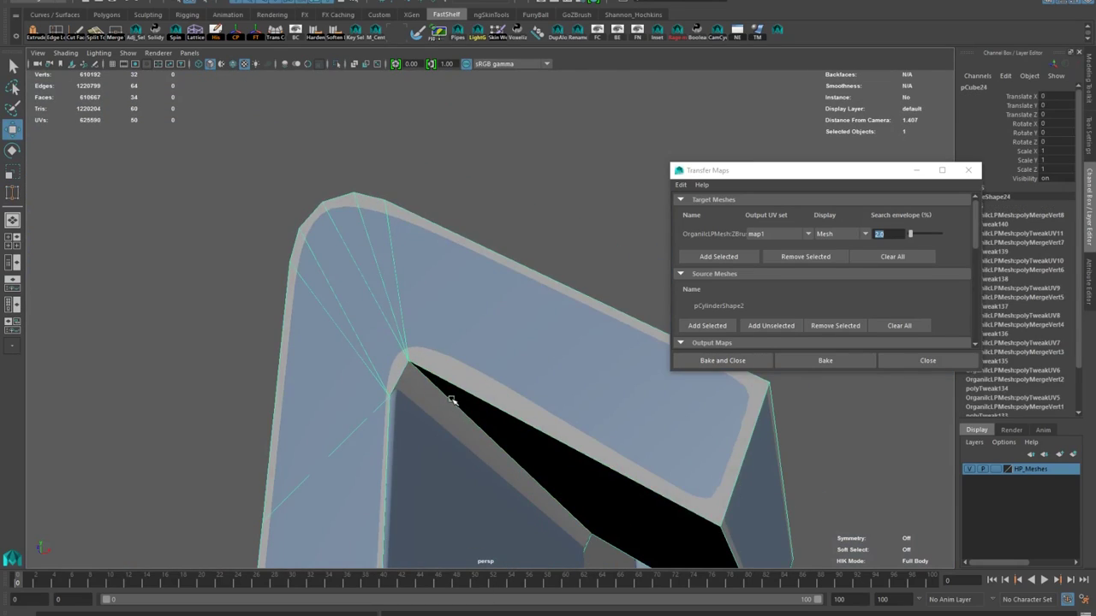
left_click(450, 399)
mouse_move(628, 438)
left_mouse_down()
mouse_move(639, 434)
mouse_move(631, 426)
left_mouse_up()
right_click_drag(435, 268, 458, 249)
mouse_move(434, 268)
left_mouse_down("alt")
mouse_move(342, 272)
mouse_move(436, 286)
left_mouse_up("alt")
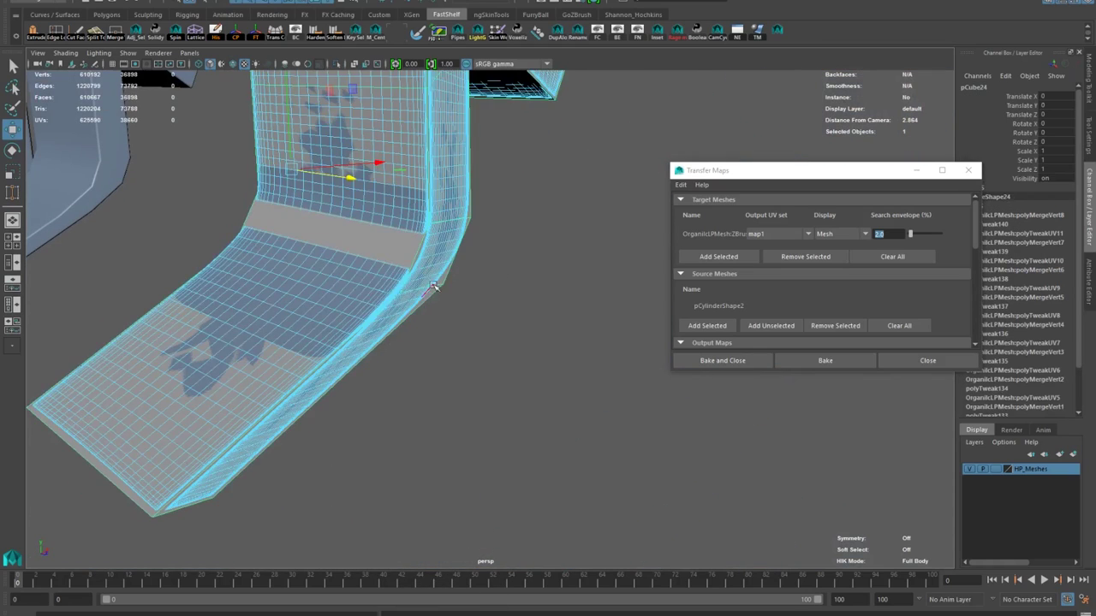
Select the edge loop at the low-poly block's lower fold and adjust it to follow the high-poly bend
right_click_drag(436, 286, 434, 257)
double_click(343, 257)
left_click_drag(252, 190, 246, 185)
key("e")
key("r")
key("w")
left_click_drag(335, 231, 558, 161, "alt")
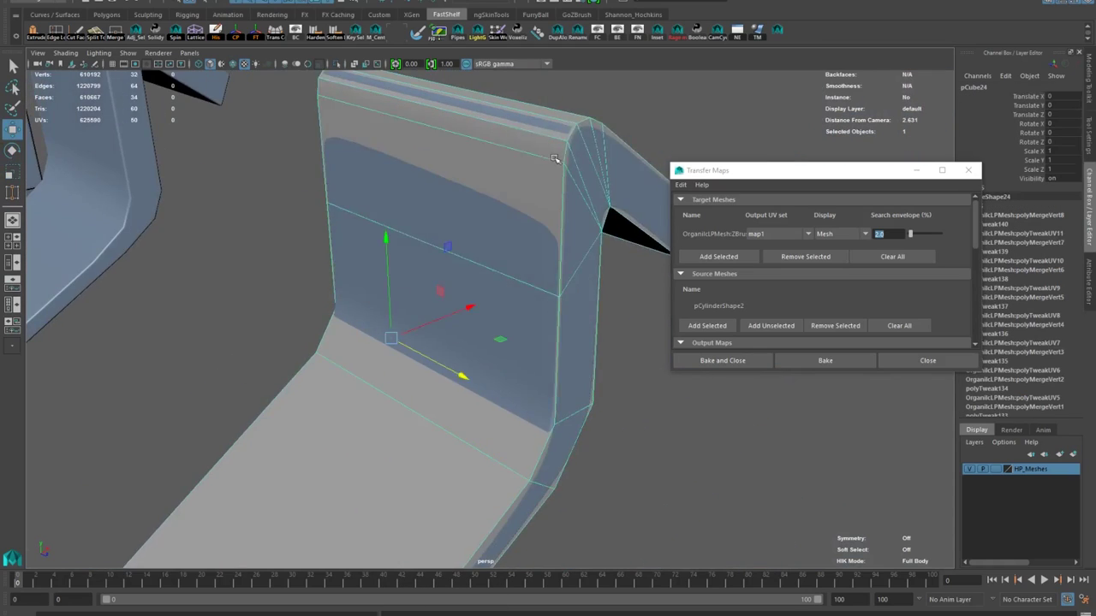
right_click_drag(557, 161, 531, 241, "alt")
left_click_drag(531, 241, 468, 229, "alt")
left_click(462, 21)
left_click_drag(477, 386, 434, 340, "alt")
Preview the low-poly block's search envelope, raise it to 5.0 % and return the display to Mesh
left_click(969, 469)
key("w")
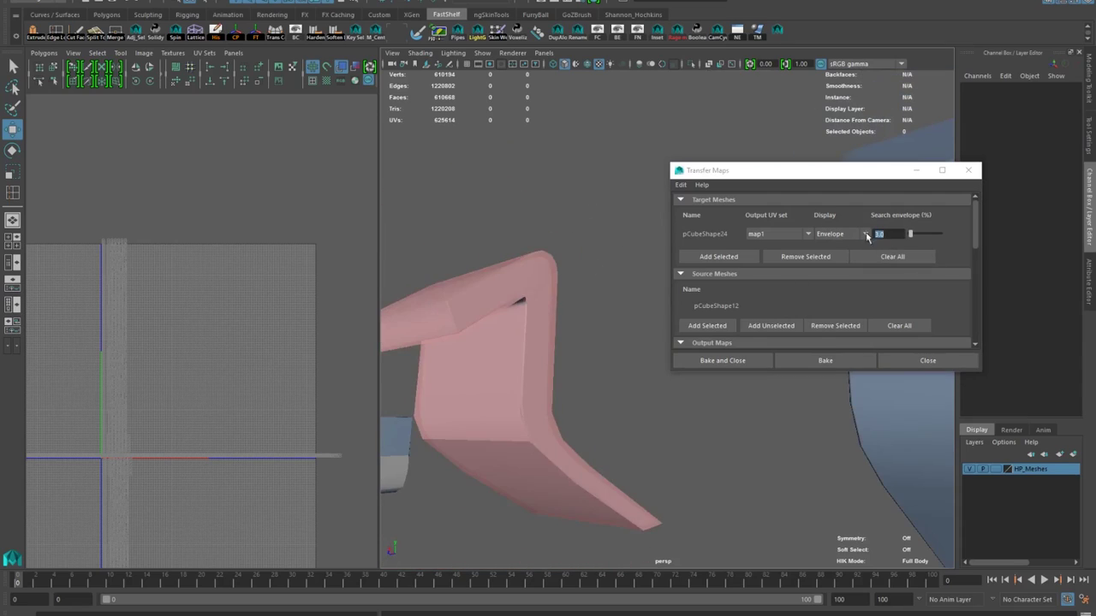
key("4")
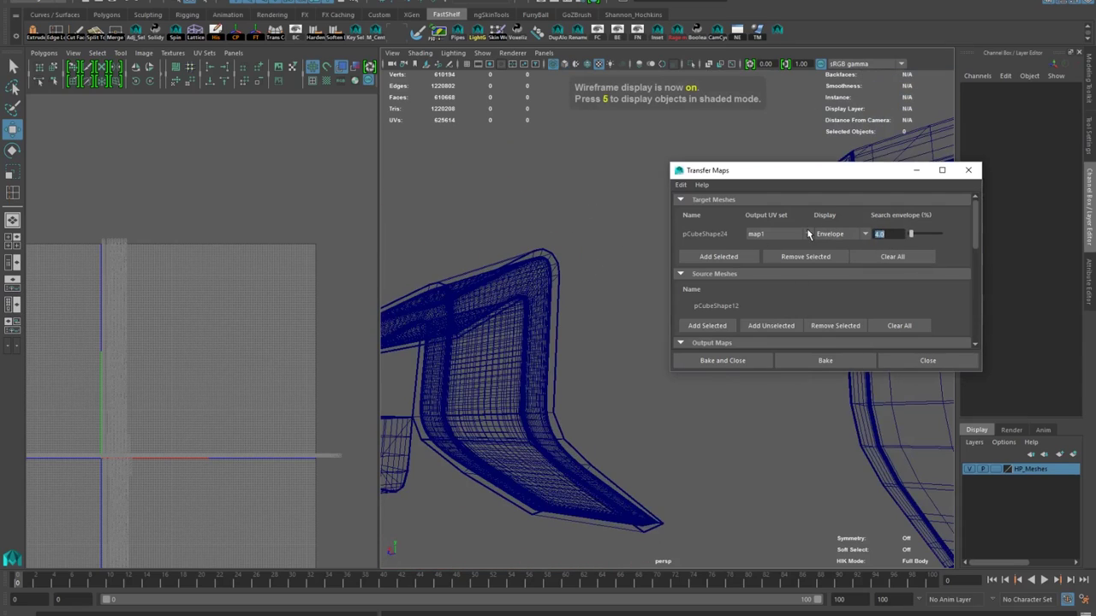
key("5")
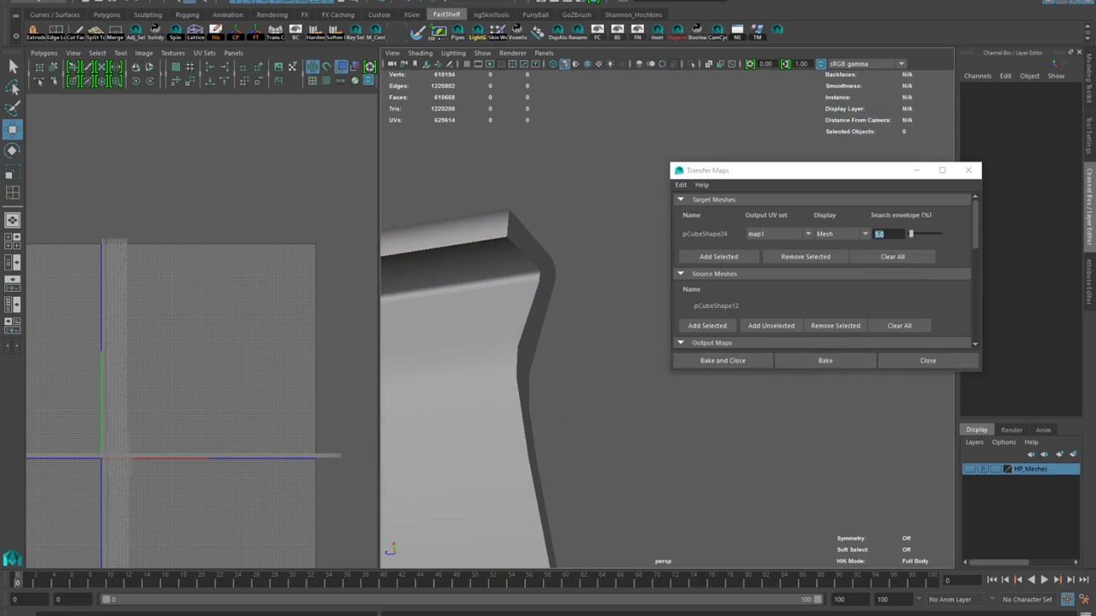
left_click_drag(462, 232, 452, 185, "alt")
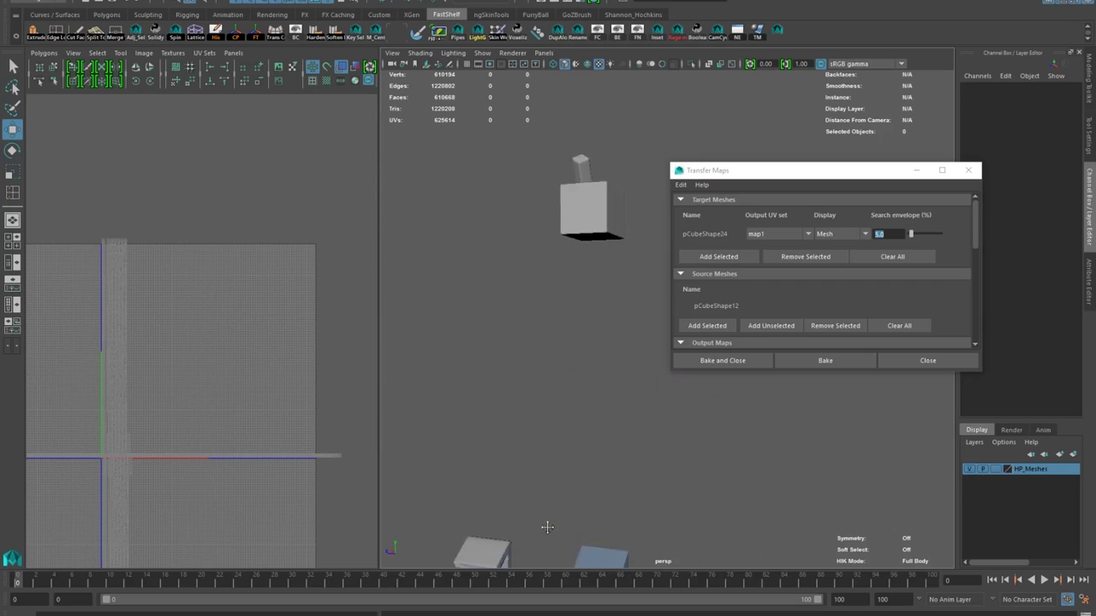
Move the low-poly bent block to Translate Z -2.645 so it overlaps the copied high-poly block
left_click(582, 201)
left_click_drag(582, 201, 548, 256, "alt")
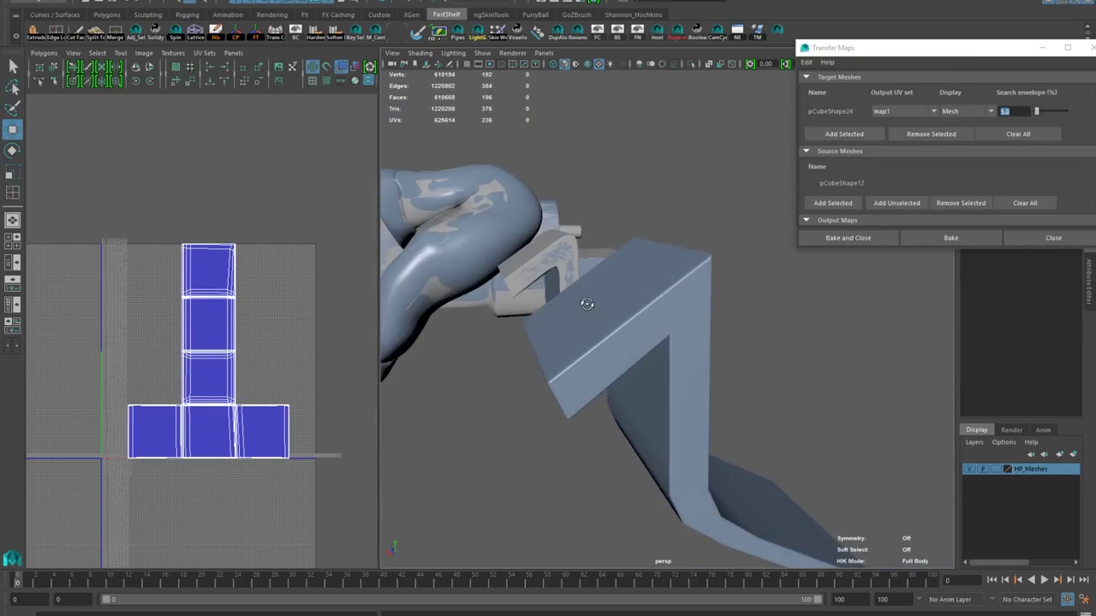
left_click(457, 286)
left_click_drag(586, 304, 522, 325, "alt")
key("ctrl+d")
left_click(456, 287)
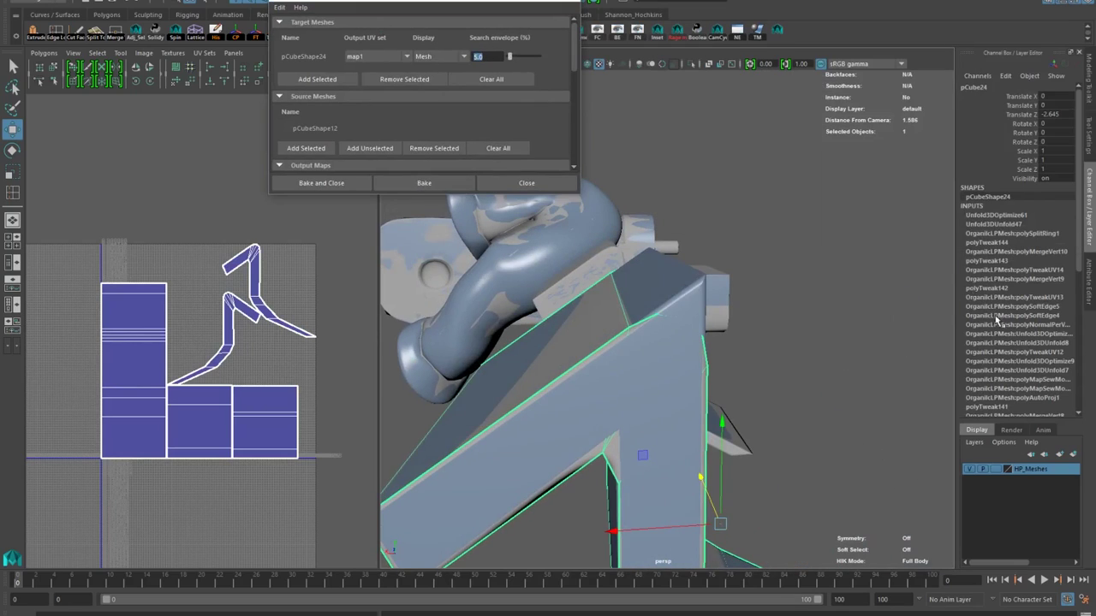
Isolate the low-poly block and target-weld the bevel vertices of its outer fold into one corner on both sides
left_click(1015, 399)
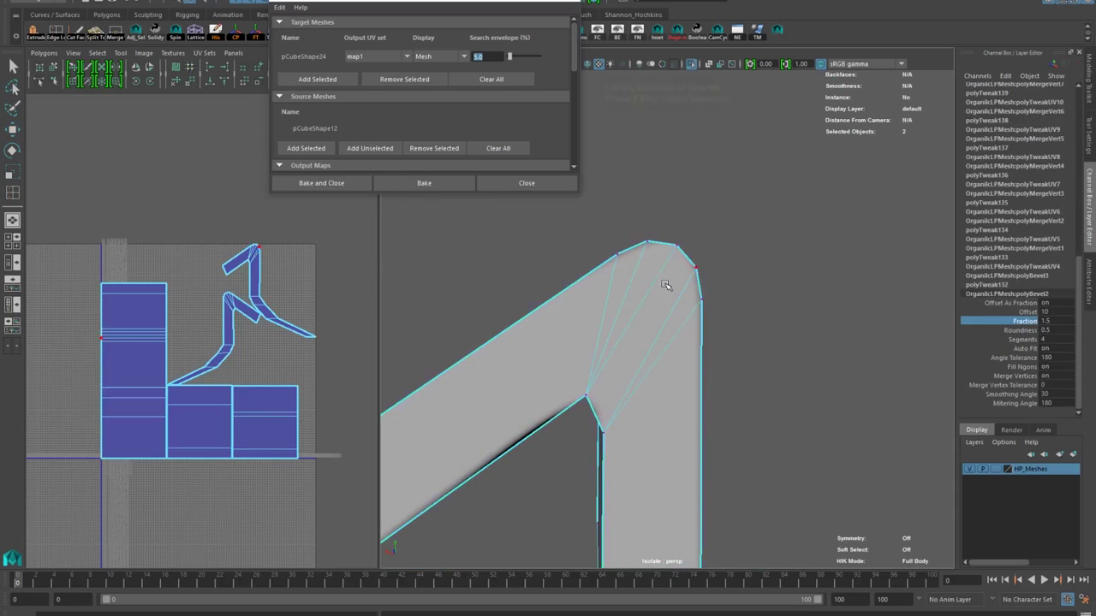
key("F8")
right_click_drag(634, 294, 633, 261, "shift")
left_click_drag(649, 240, 676, 246)
left_click_drag(695, 267, 677, 246)
left_click_drag(703, 296, 678, 247)
left_click_drag(805, 300, 651, 318, "alt")
left_click_drag(719, 322, 719, 297)
left_click(692, 66)
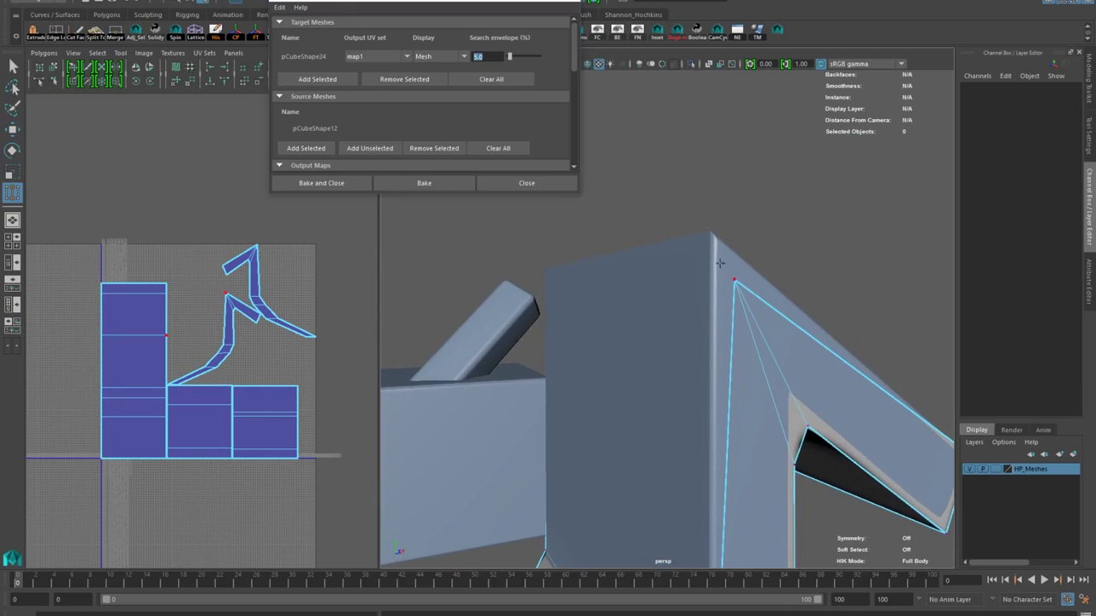
Select the welded outer corner edge of the low-poly block and move it onto the high-poly block's sharp fold
key("w")
right_click_drag(734, 304, 783, 289)
left_click(809, 437)
left_click(692, 66)
right_click_drag(670, 274, 668, 218)
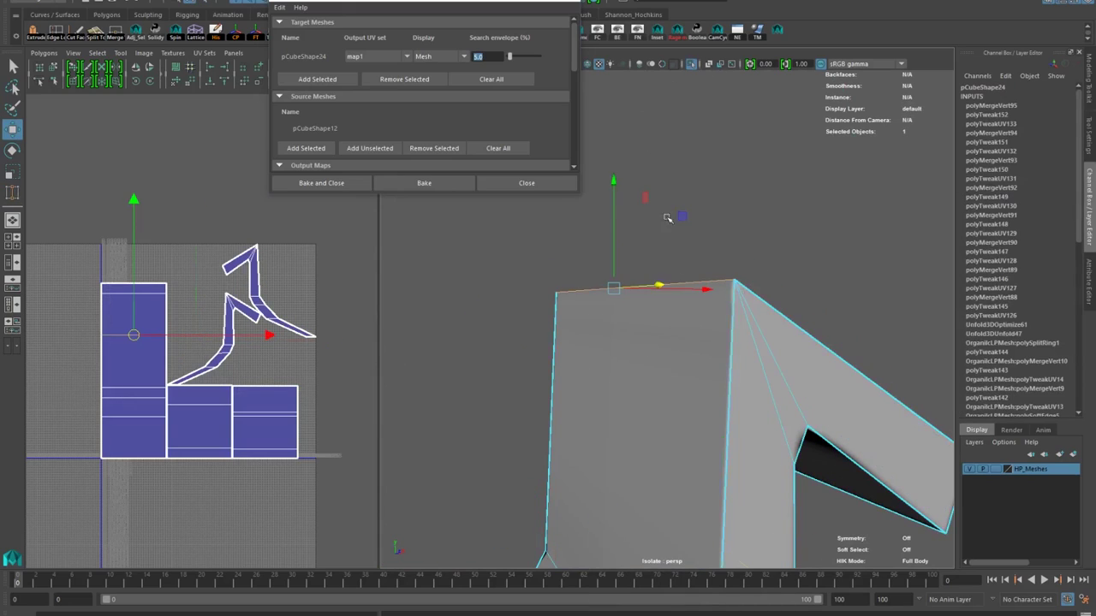
left_click_drag(703, 246, 682, 244)
left_click(692, 66)
left_click_drag(599, 149, 599, 153)
left_click_drag(601, 156, 654, 213, "alt")
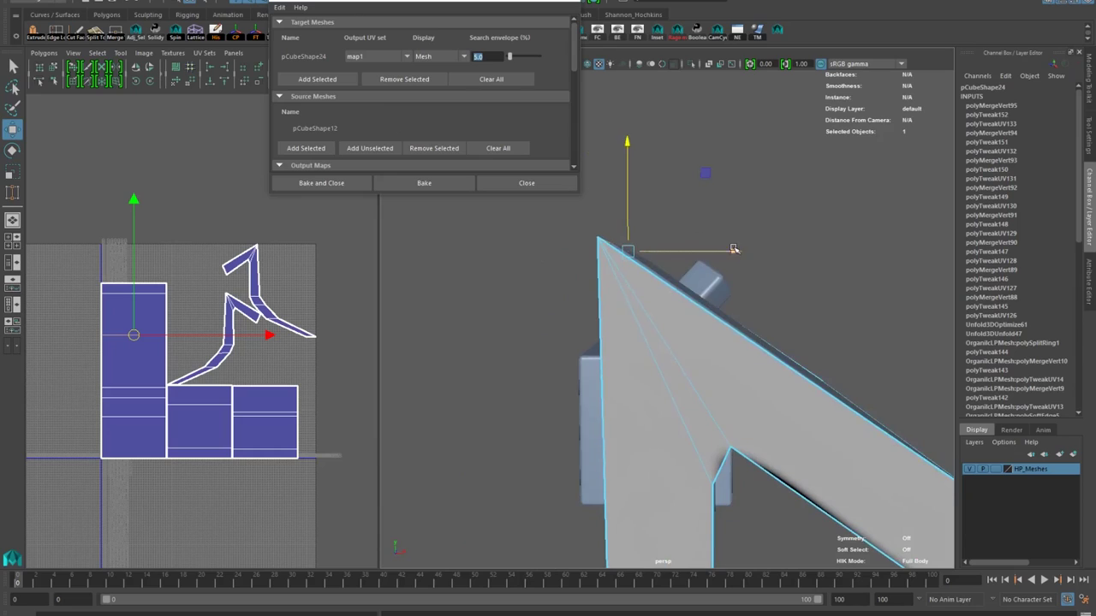
left_click_drag(734, 247, 632, 288)
Turn on X-ray display and refine the outer corner edge's position against the high-poly block
left_click(709, 66)
left_click(717, 205)
left_click(621, 304)
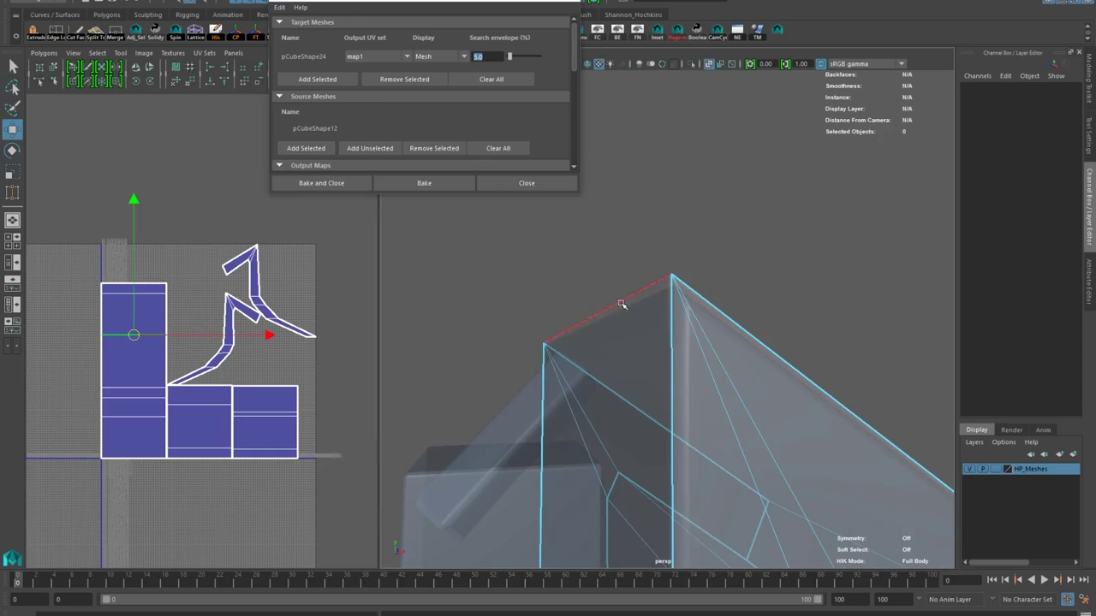
left_click_drag(574, 229, 724, 435)
Target-weld the low-poly block's inner fold vertices into a single corner on both sides
right_click_drag(669, 320, 725, 306)
left_click_drag(724, 306, 668, 354, "alt")
right_click_drag(668, 353, 667, 324, "shift")
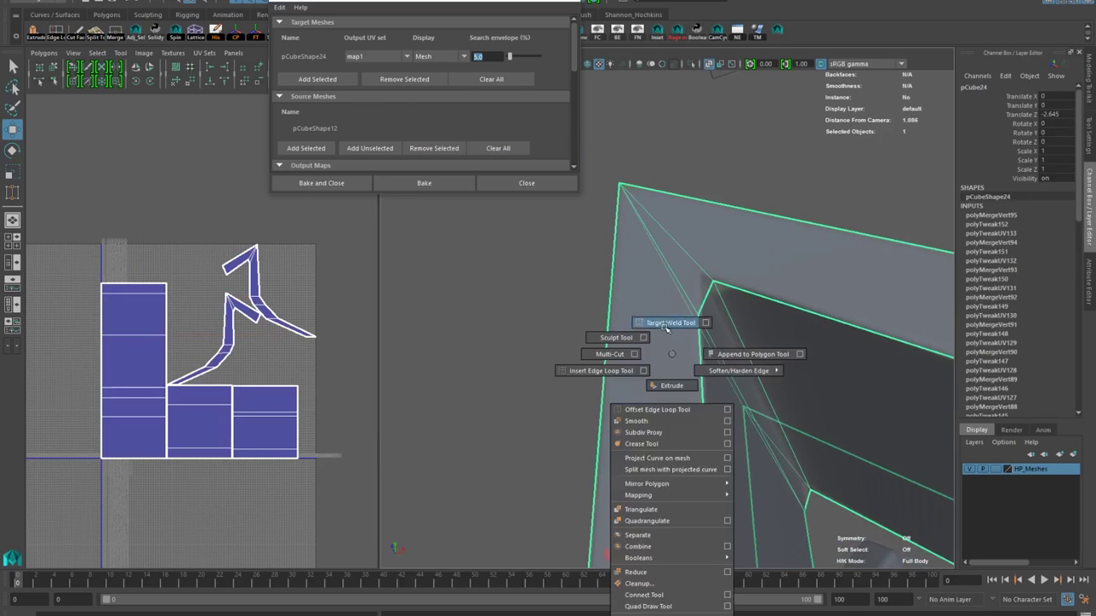
left_click_drag(667, 323, 602, 366, "alt")
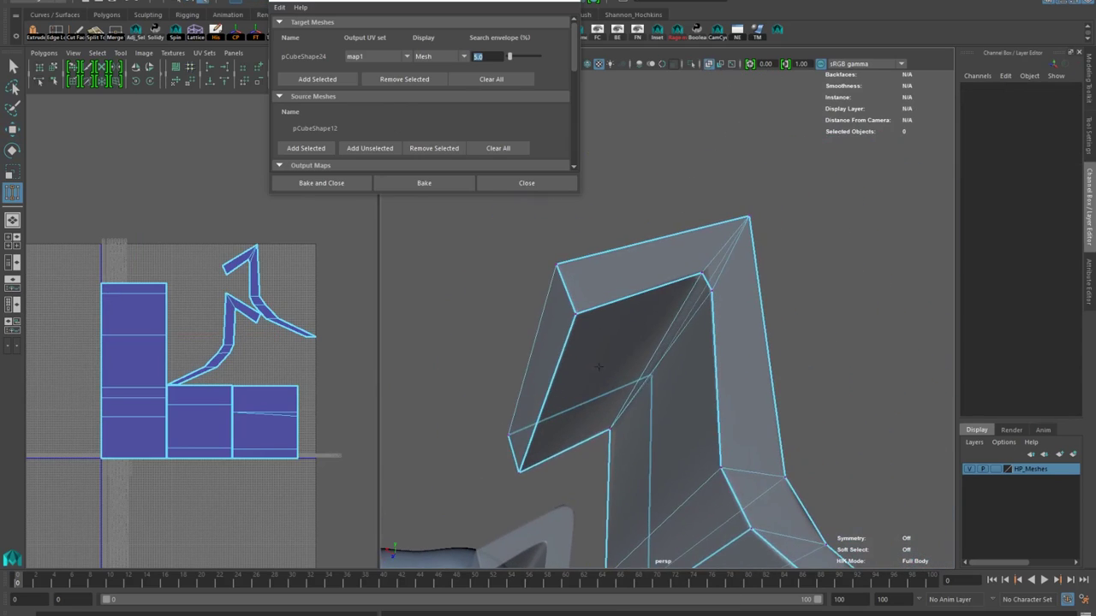
right_click_drag(602, 367, 726, 290, "alt")
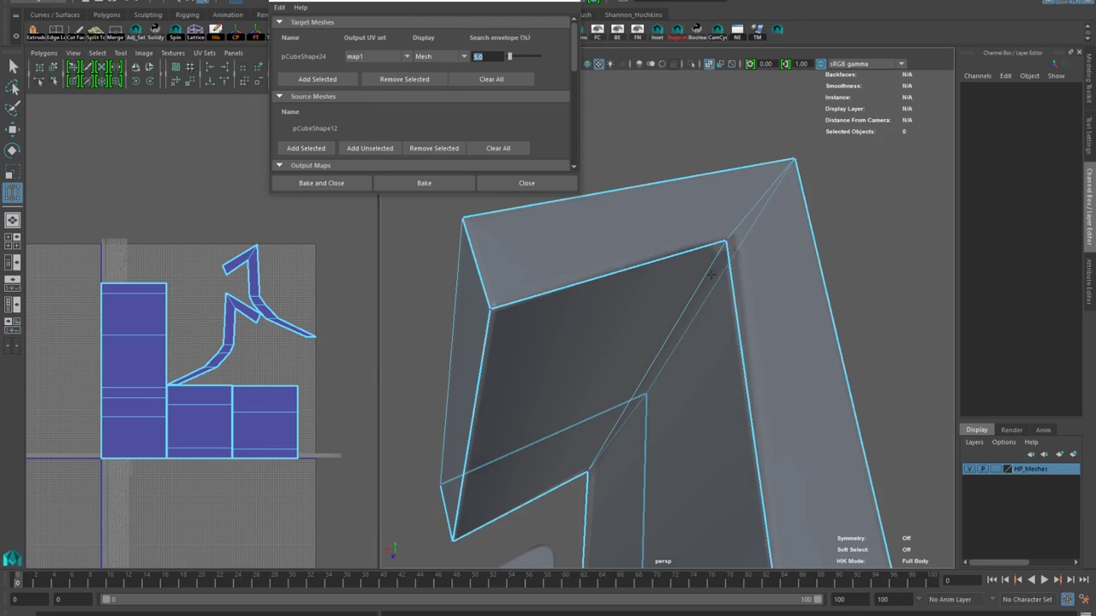
Move the inner fold edge to match the high-poly inner corner and turn off X-ray display
key("w")
left_click_drag(702, 271, 702, 205, "alt")
left_click_drag(697, 190, 759, 260)
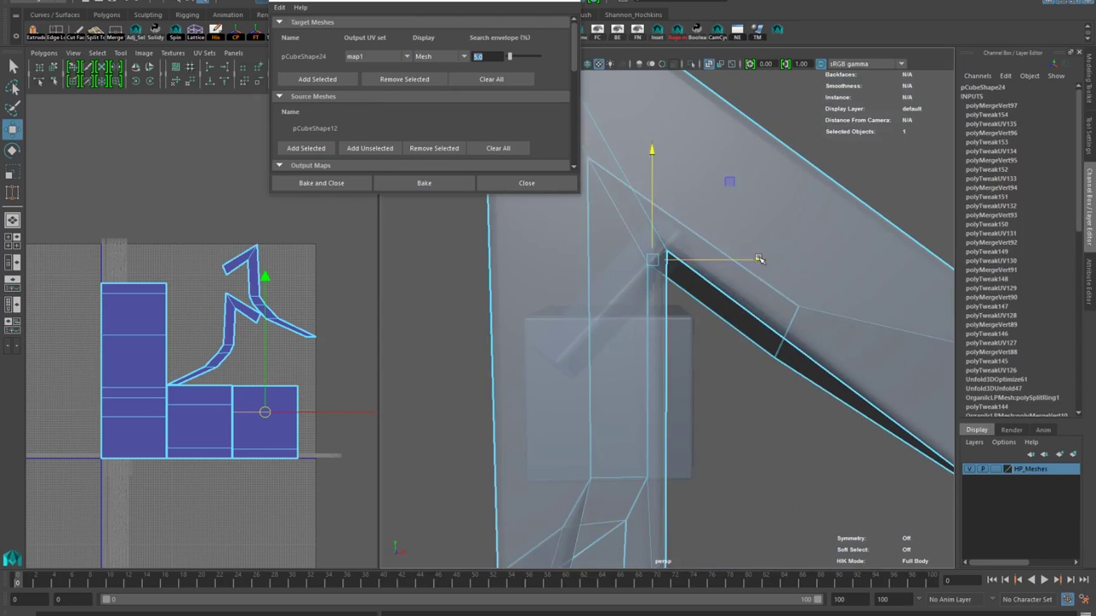
right_click_drag(758, 259, 638, 218, "alt")
left_click(636, 215)
key("ctrl+z")
left_click_drag(636, 215, 751, 379, "alt")
left_click_drag(847, 385, 693, 288, "alt")
key("F8")
left_click(485, 255)
left_click(710, 64)
Select the low-poly block's outer corner edge and fine-tune its height against the high-poly fold
left_click_drag(739, 171, 753, 326, "alt")
right_click_drag(754, 325, 753, 274)
left_click(733, 267)
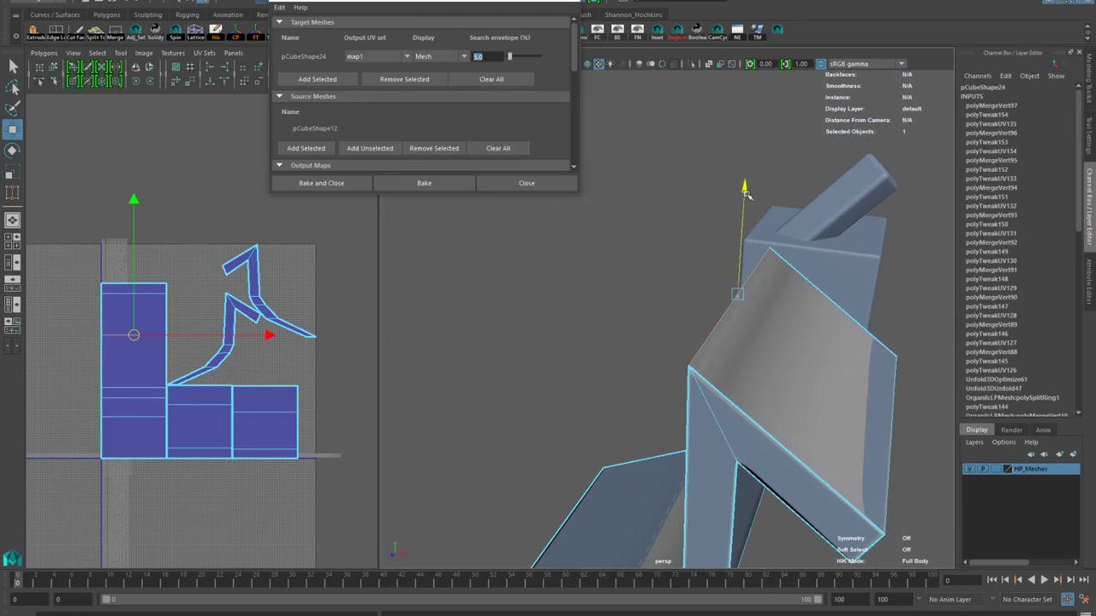
left_click(867, 403)
left_click_drag(866, 402, 685, 299, "alt")
Unfold and optimize the low-poly block's UV shells and return to object selection
right_click_drag(685, 299, 740, 281)
right_click_drag(249, 320, 269, 321)
right_click_drag(611, 308, 710, 251)
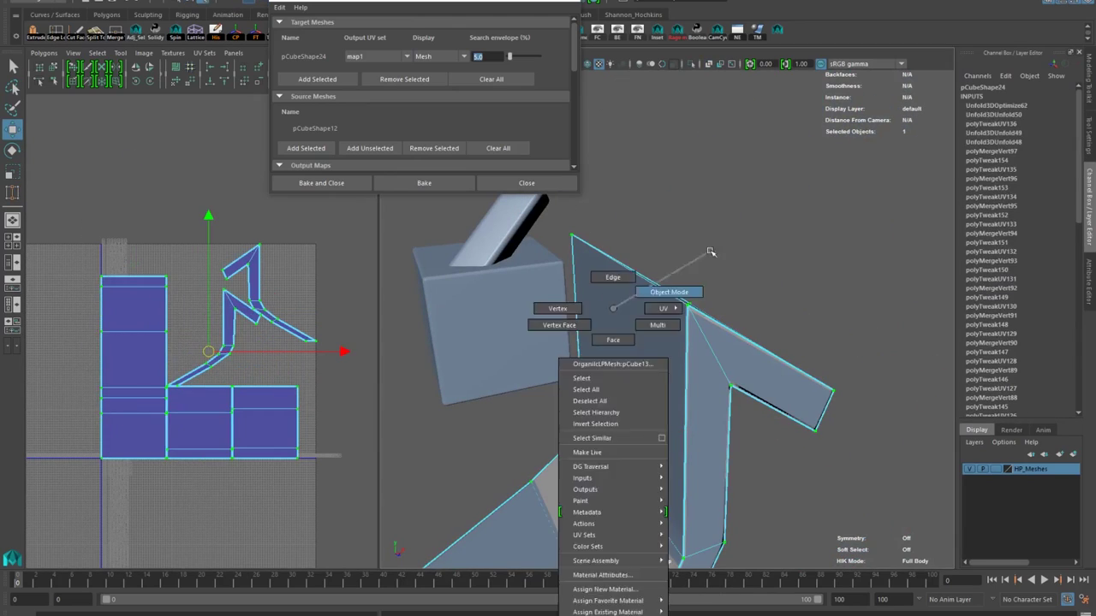
Reload the edited low-poly block as the Transfer Maps target and replace the source with the copied high-poly block
left_click(491, 79)
left_click(317, 78)
left_click(569, 476)
left_click_drag(575, 471, 572, 428, "alt")
left_click(498, 148)
left_click(307, 148)
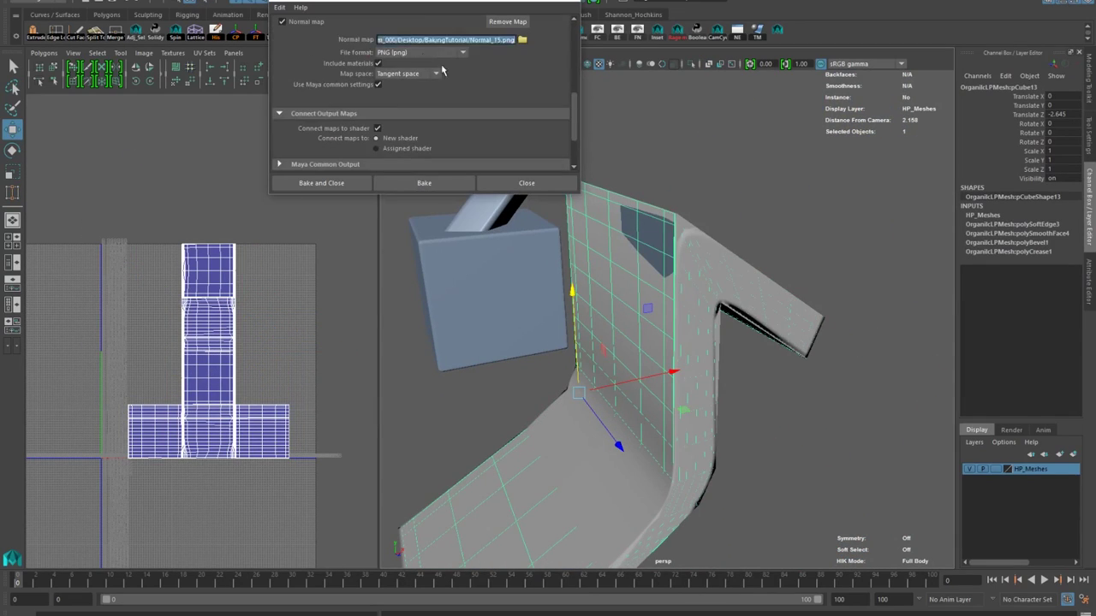
Preview the low-poly block's search envelope, return its display to Mesh and toggle the HP_Meshes layer's visibility
scroll(443, 71, "up", 5)
left_click(441, 57)
left_click(446, 82)
left_click_drag(633, 402, 705, 536, "alt")
left_click(441, 57)
left_click(432, 68)
left_click(969, 469)
Examine the sharp-cornered low-poly block from several angles and compare it with the neighbouring blocks
left_click_drag(736, 359, 580, 318, "alt")
left_click(659, 274)
left_click(531, 249)
left_click(591, 319)
scroll(662, 318, "down", 5)
left_click(681, 321)
left_click(528, 440)
left_click_drag(599, 402, 736, 345, "alt")
left_click(736, 345)
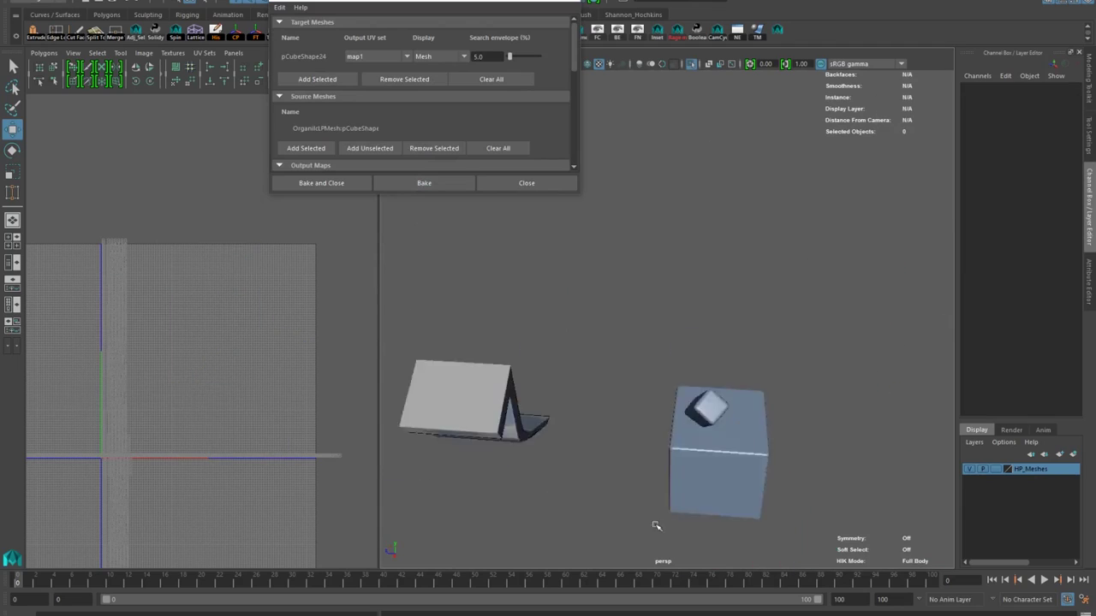
Select the raised cube with the slanted bar and set its Translate Y to 0 and Translate Z to -2.972
left_click_drag(656, 525, 606, 342, "alt")
left_click(606, 282)
left_click(728, 342)
scroll(702, 335, "up", 5)
left_click(702, 335)
scroll(736, 385, "down", 10)
left_click(753, 413)
left_click(717, 144)
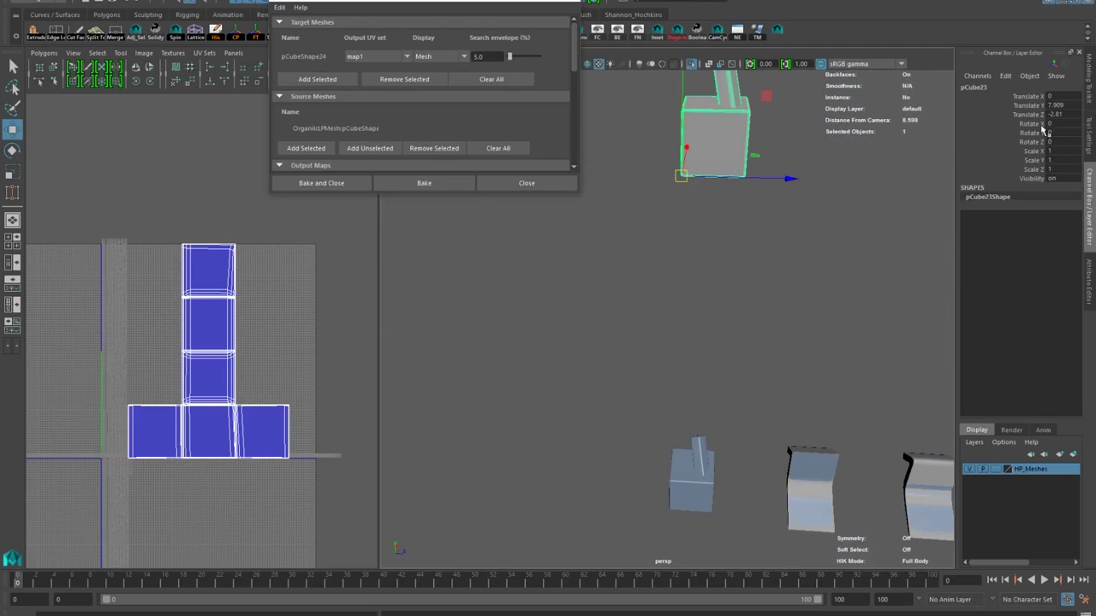
left_click_drag(1053, 105, 1054, 115)
type("0")
key("Return")
scroll(857, 428, "up", 5)
Isolate the cube with the slanted bar and separate it into its individual pieces
left_click_drag(893, 420, 664, 421)
scroll(599, 428, "up", 5)
left_click(691, 66)
right_click_drag(602, 373, 621, 378, "shift")
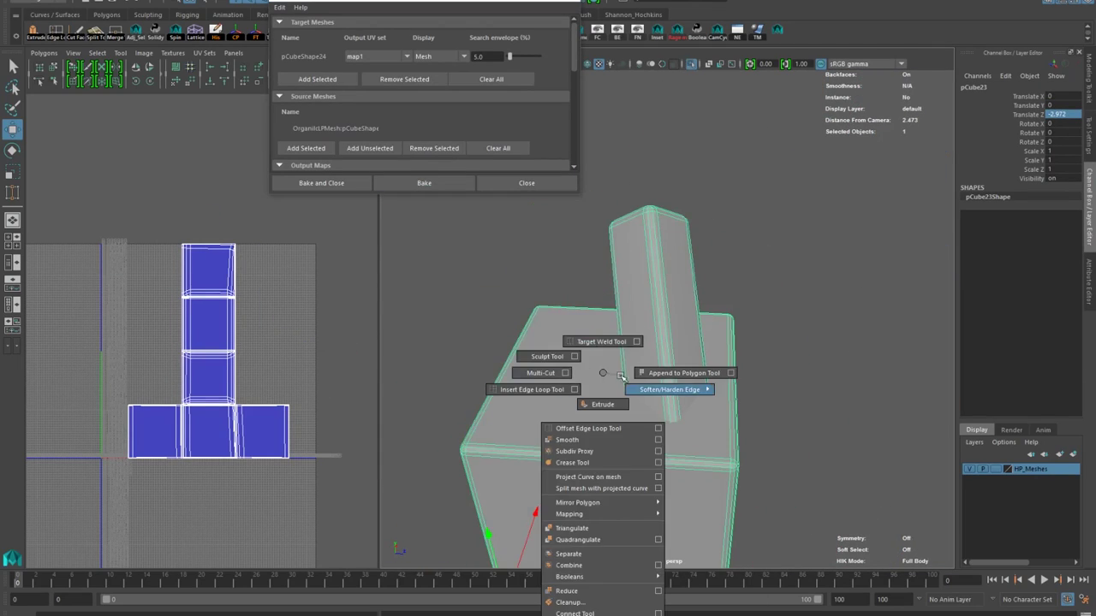
left_click(591, 555)
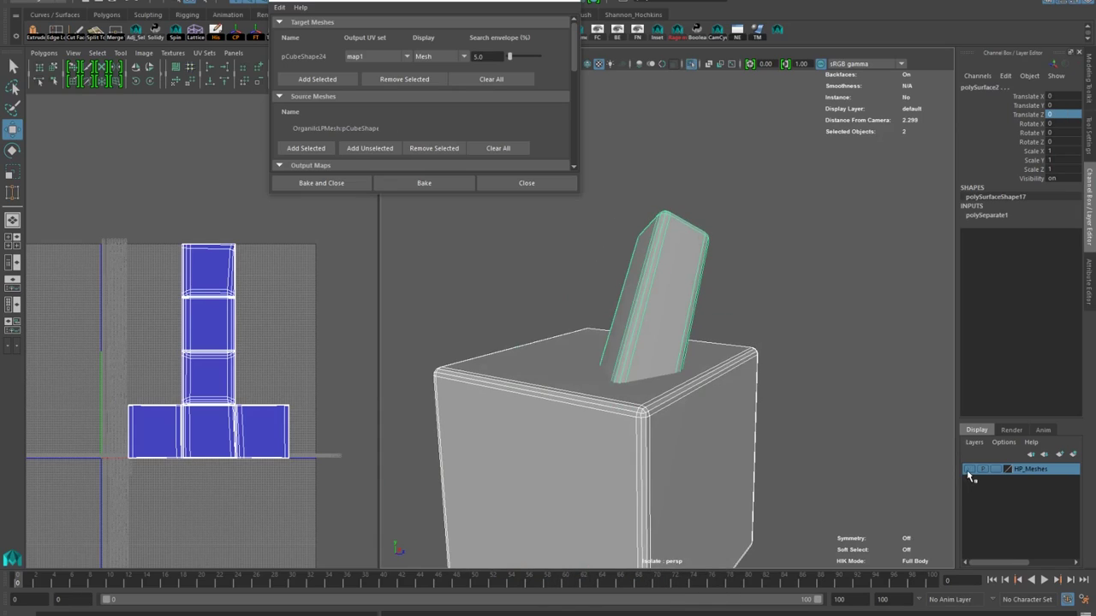
Select the slanted bar and the cube and merge them with a Boolean Union
left_click(847, 366)
left_click(639, 281)
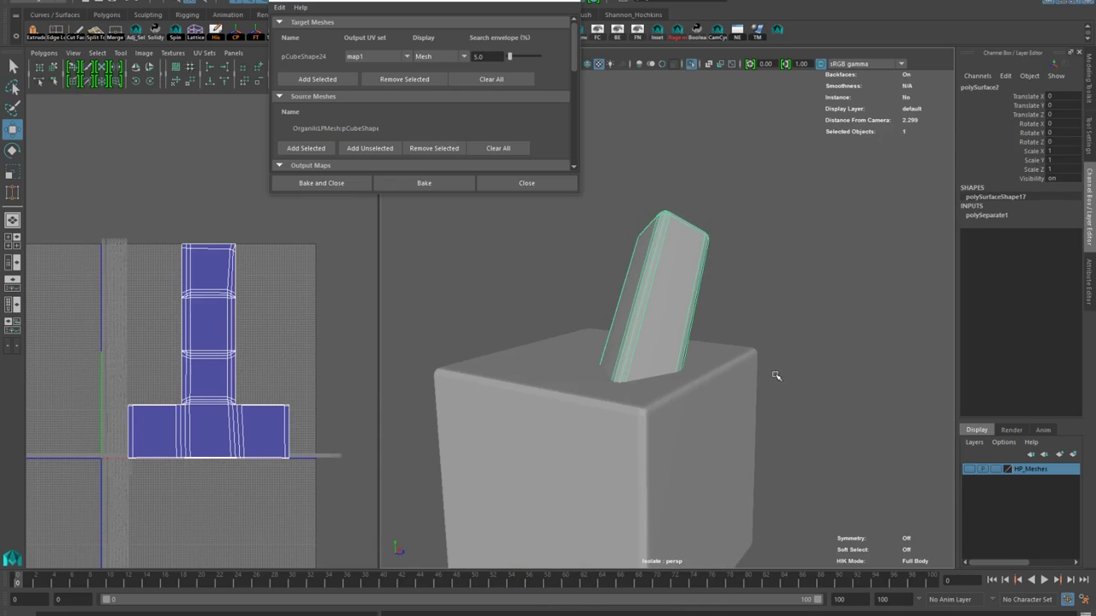
left_click_drag(776, 374, 657, 369, "alt")
scroll(655, 450, "up", 4)
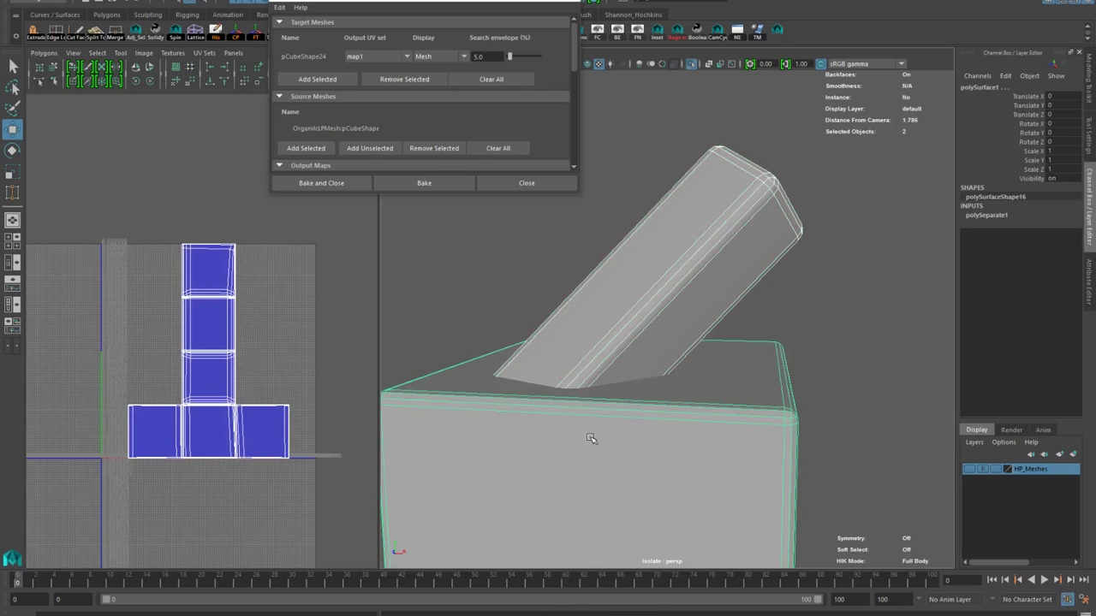
right_click_drag(590, 374, 585, 537, "shift")
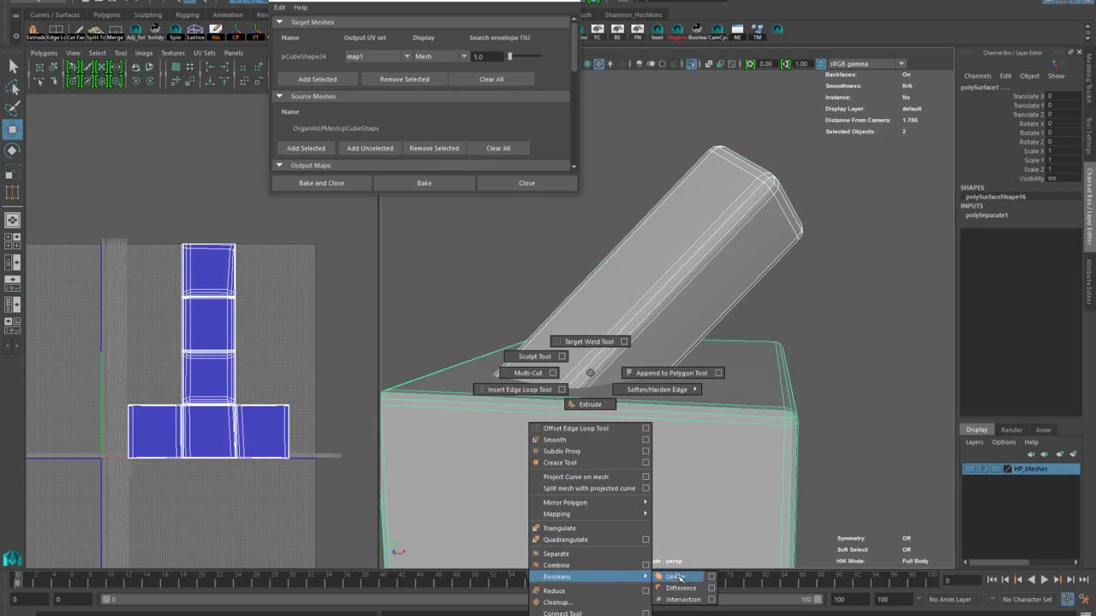
right_click_drag(676, 577, 676, 579, "shift")
left_click_drag(676, 578, 757, 381, "alt")
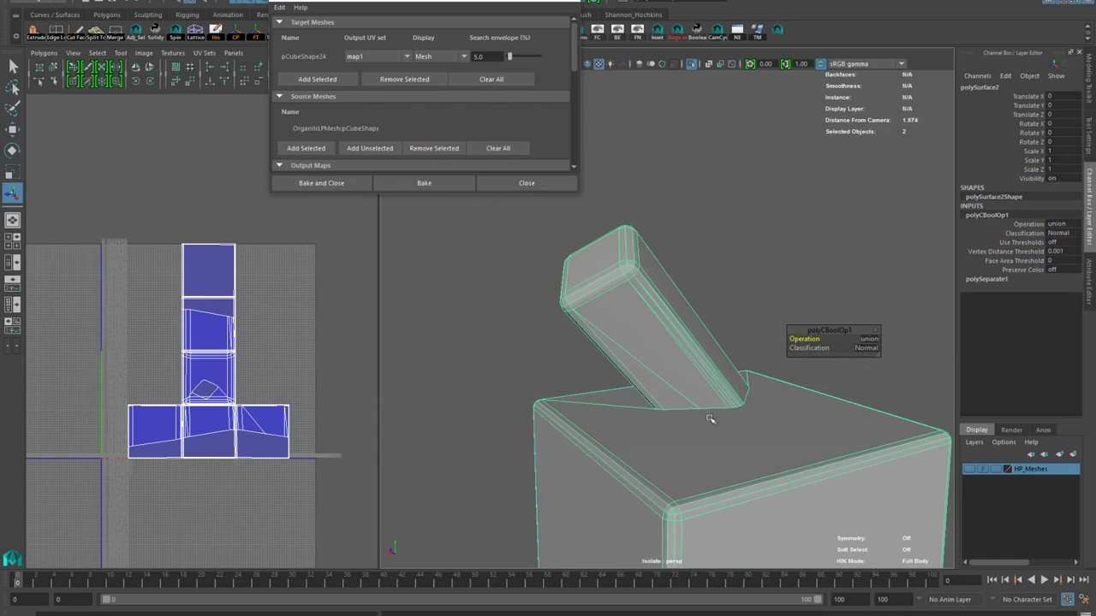
Merge the stray vertices where the slanted bar meets the top face of the cube
left_click_drag(721, 307, 825, 333, "alt")
left_click_drag(846, 434, 736, 394, "alt")
key("F9")
left_click_drag(589, 327, 629, 363)
right_click_drag(630, 363, 625, 269, "shift")
left_click_drag(626, 269, 680, 303, "alt")
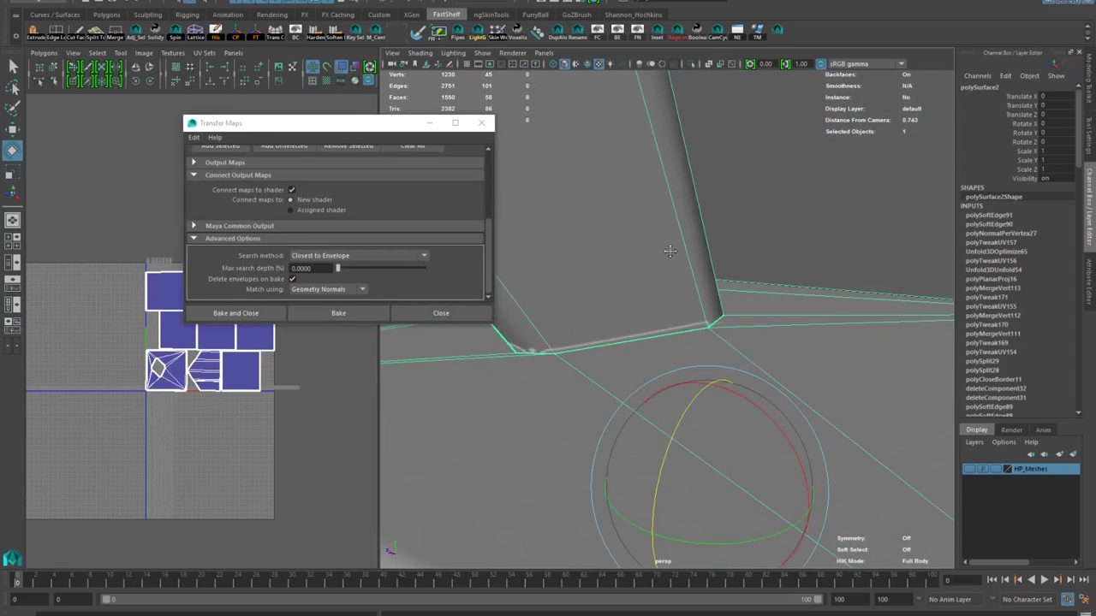
Bevel the edges around the junction of the slanted bar and cube with a fraction of 0.66 and one segment
left_click_drag(668, 257, 833, 241, "alt")
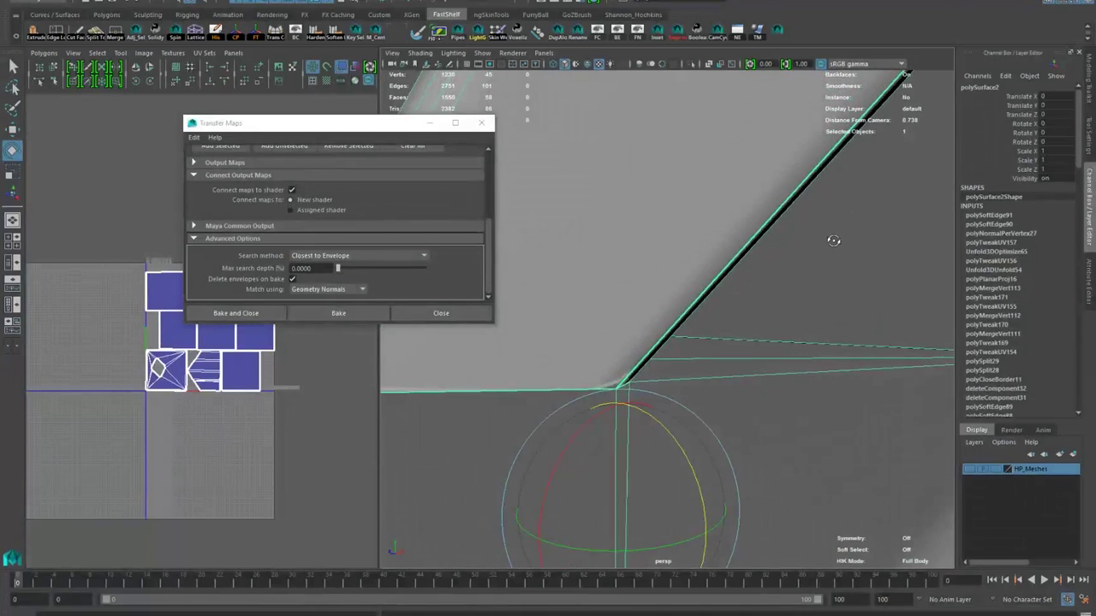
scroll(709, 319, "down", 5)
left_click_drag(699, 321, 677, 329, "alt")
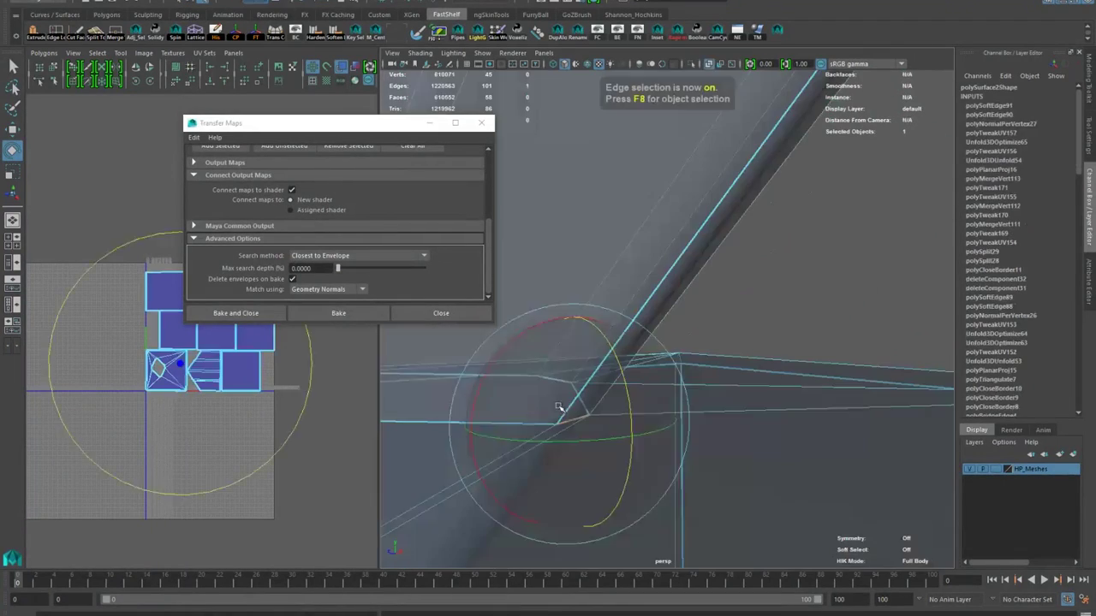
left_click_drag(559, 399, 671, 399, "alt")
key("ctrl+b")
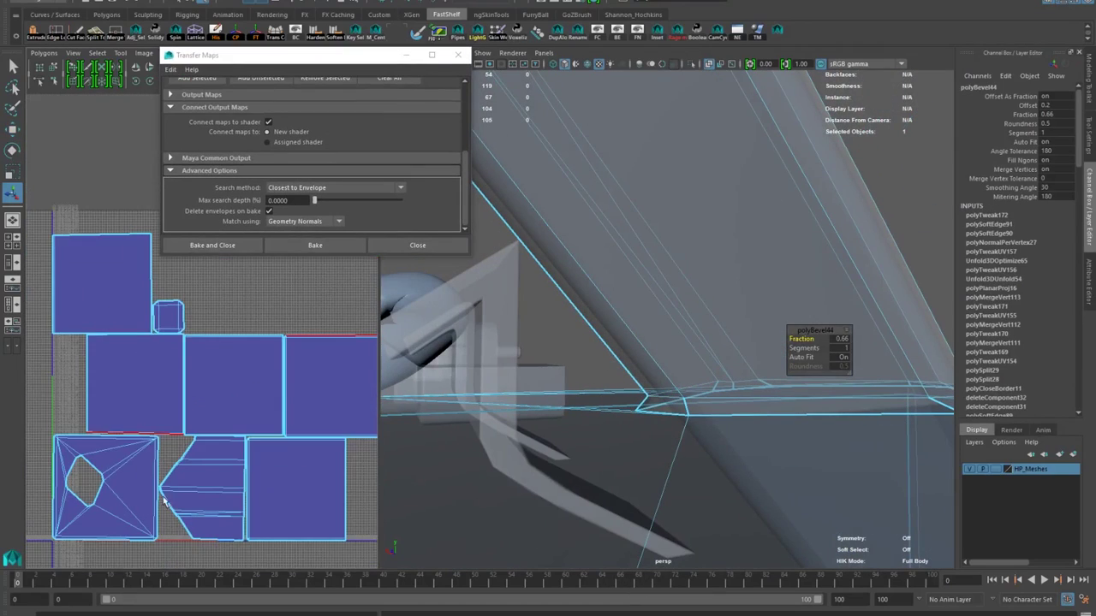
Sew the bevelled edges' UVs onto their shells and unfold and optimize the merged cube's UV layout
scroll(163, 503, "up", 6)
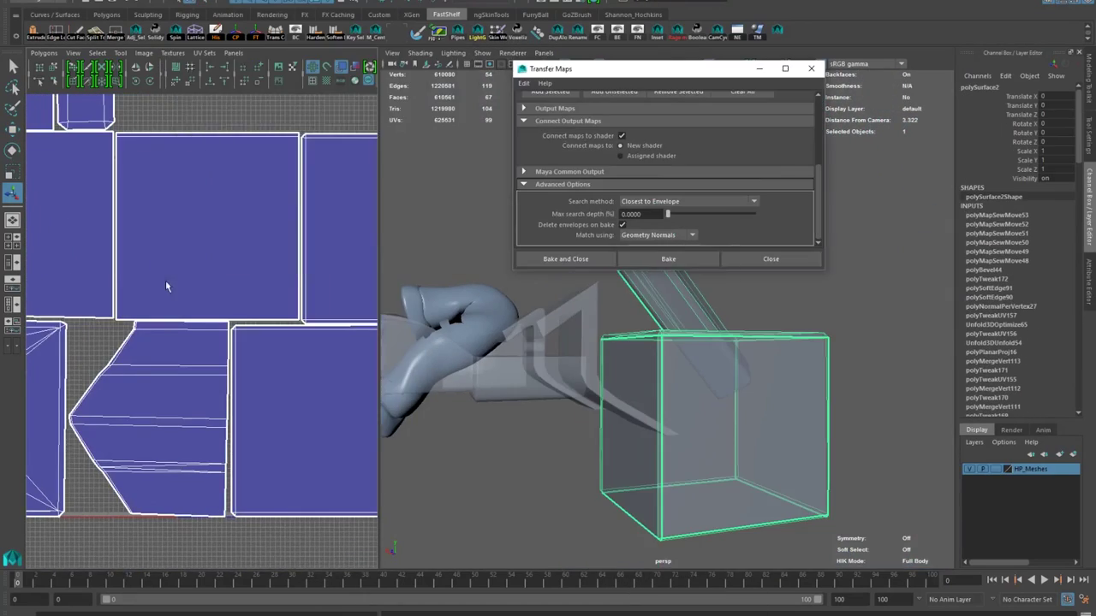
right_click(133, 304, "shift")
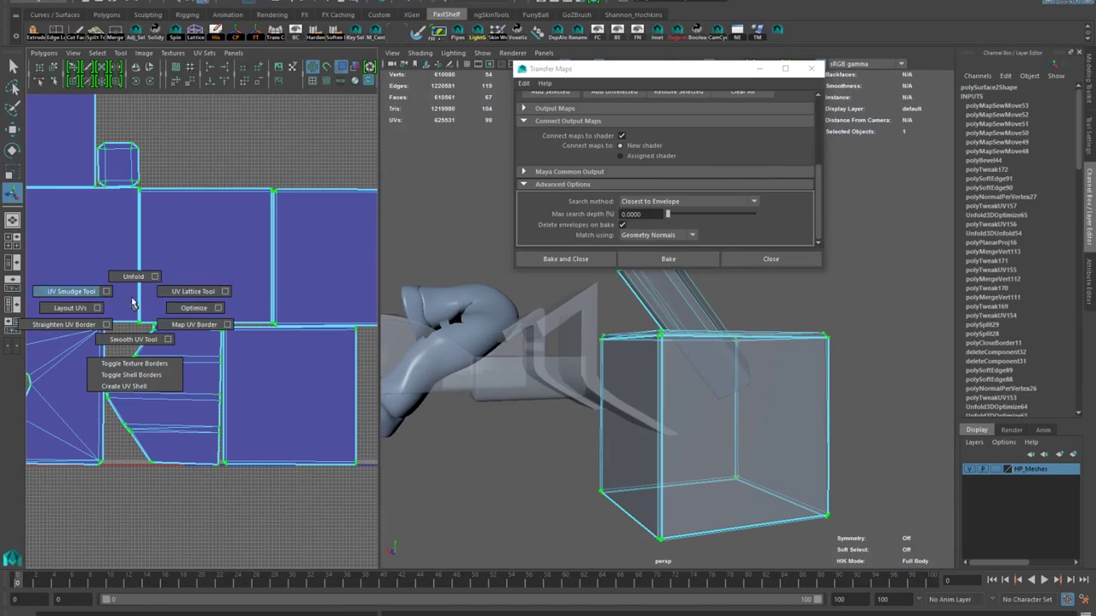
key("w")
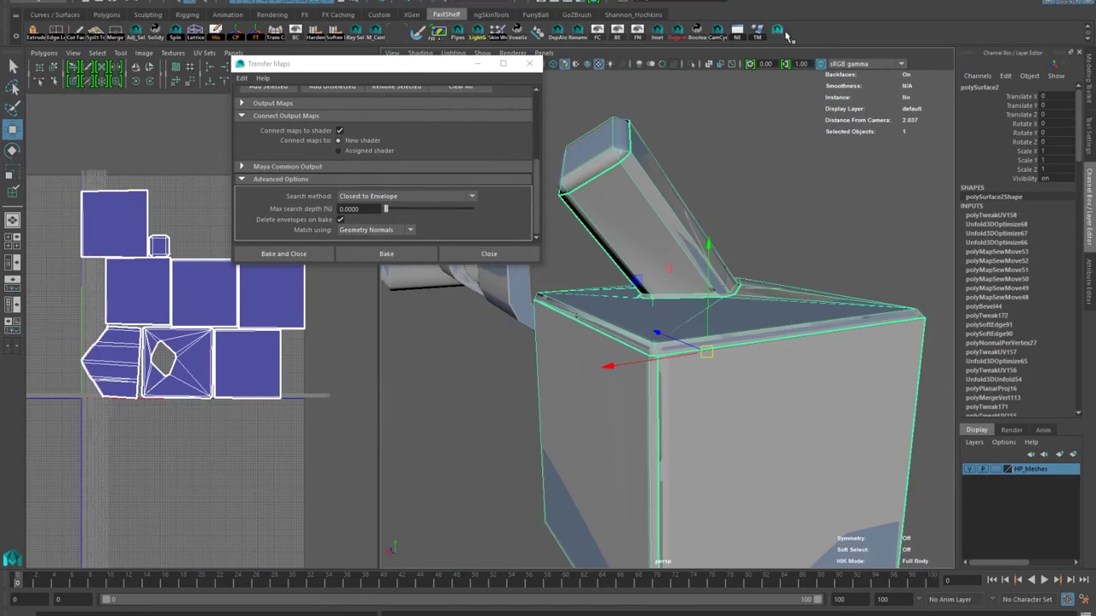
scroll(717, 352, "up", 5)
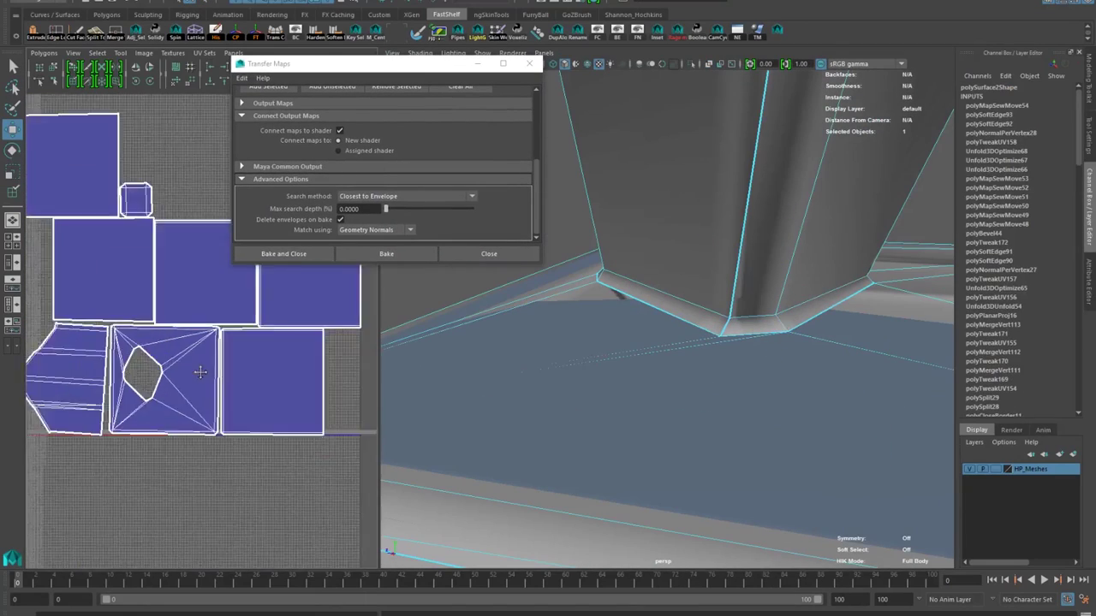
right_click(208, 403, "shift")
right_click(759, 177, "shift")
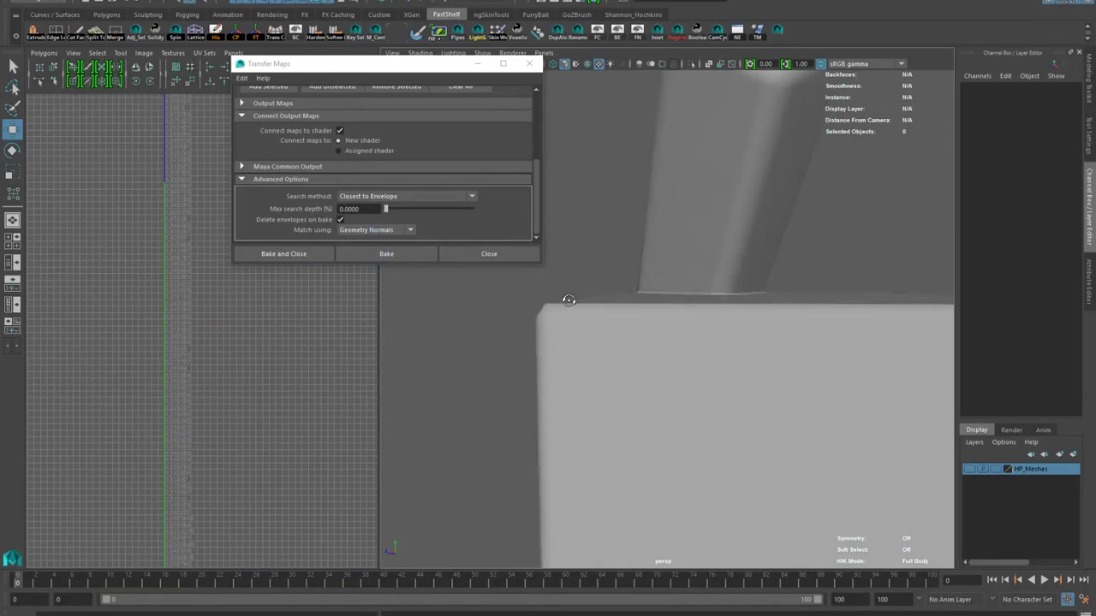
Select all the low-poly meshes and export the selection as TutorialBakeTest_LP
scroll(773, 357, "down", 5)
scroll(533, 362, "up", 4)
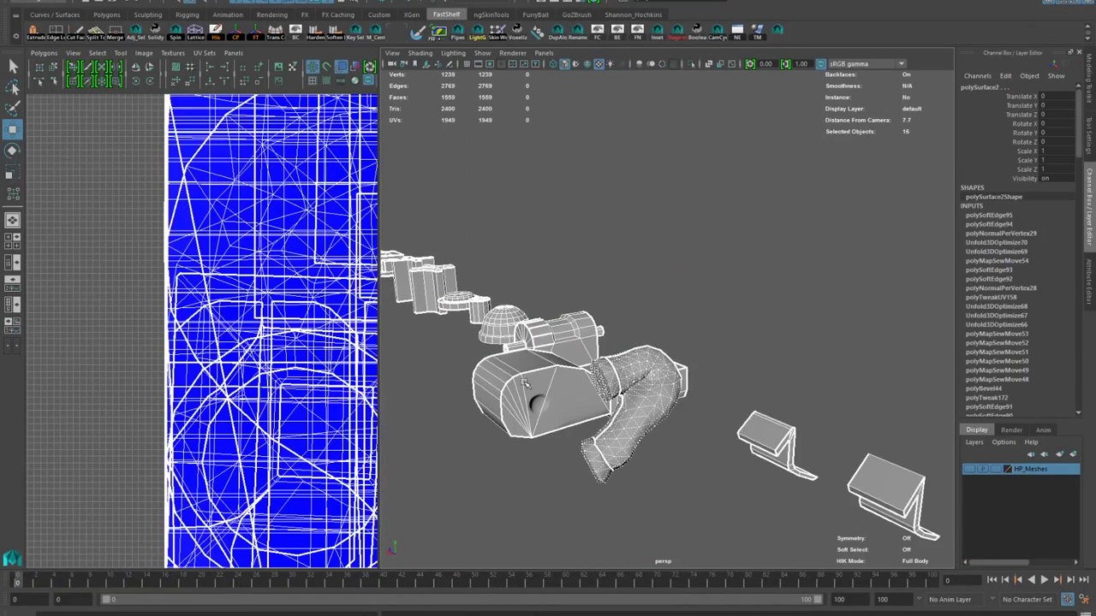
scroll(666, 379, "down", 5)
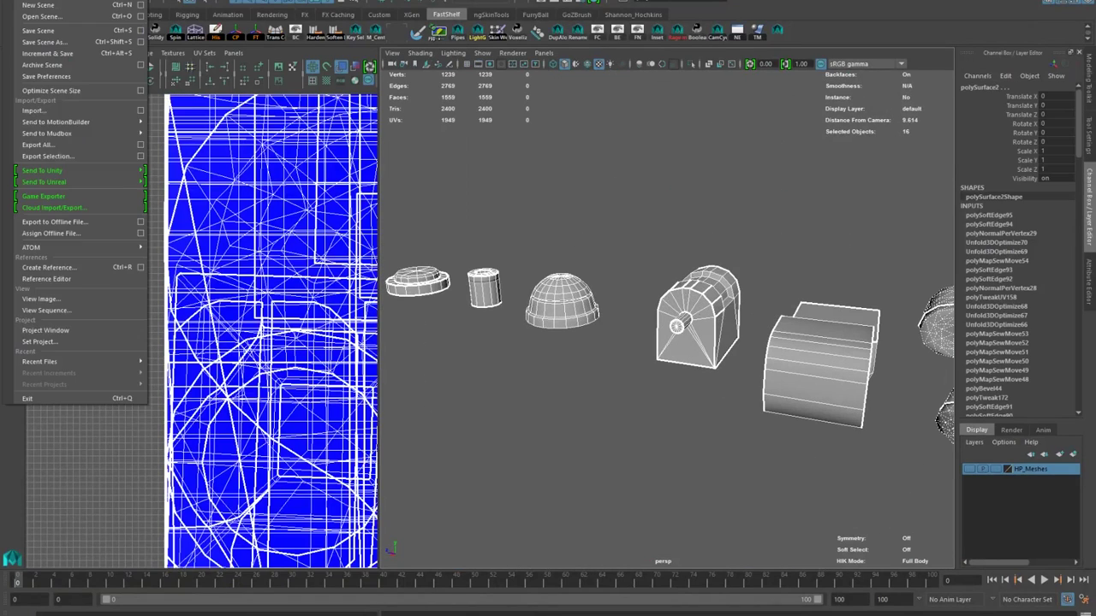
left_click(48, 156)
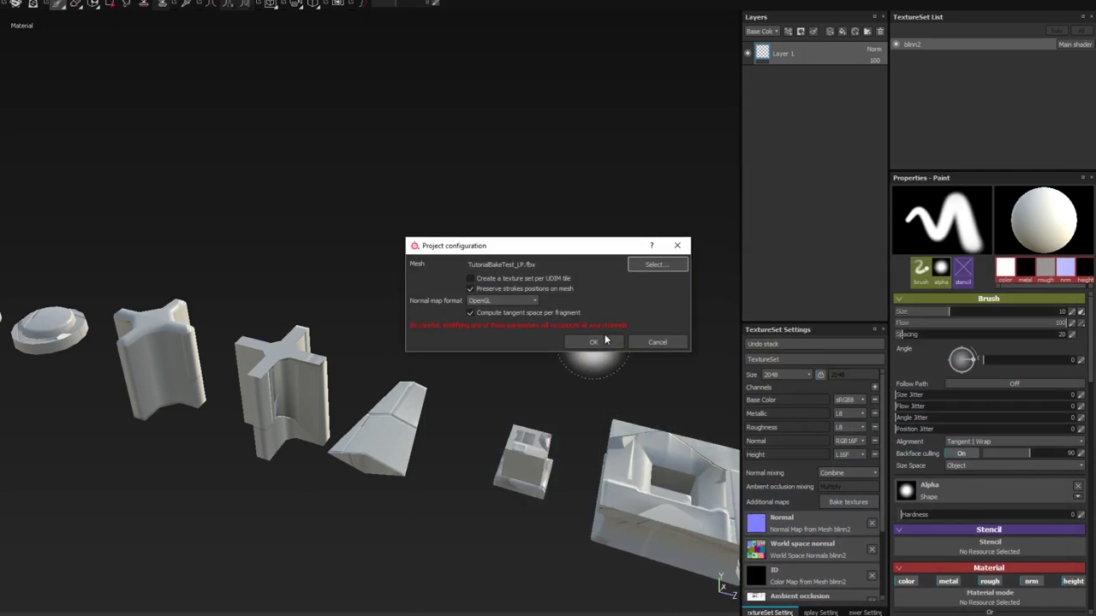
In Substance Painter, load TutorialBakeTest_LP into the project with the OpenGL normal format and bake all texture sets at 1024x1024
left_click(597, 342)
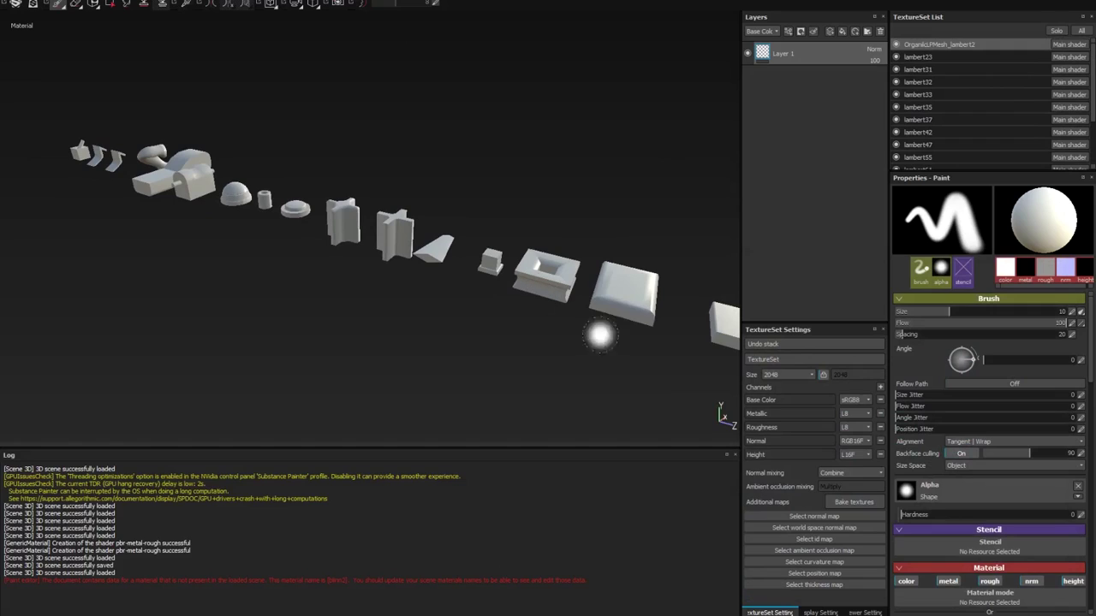
left_click(852, 503)
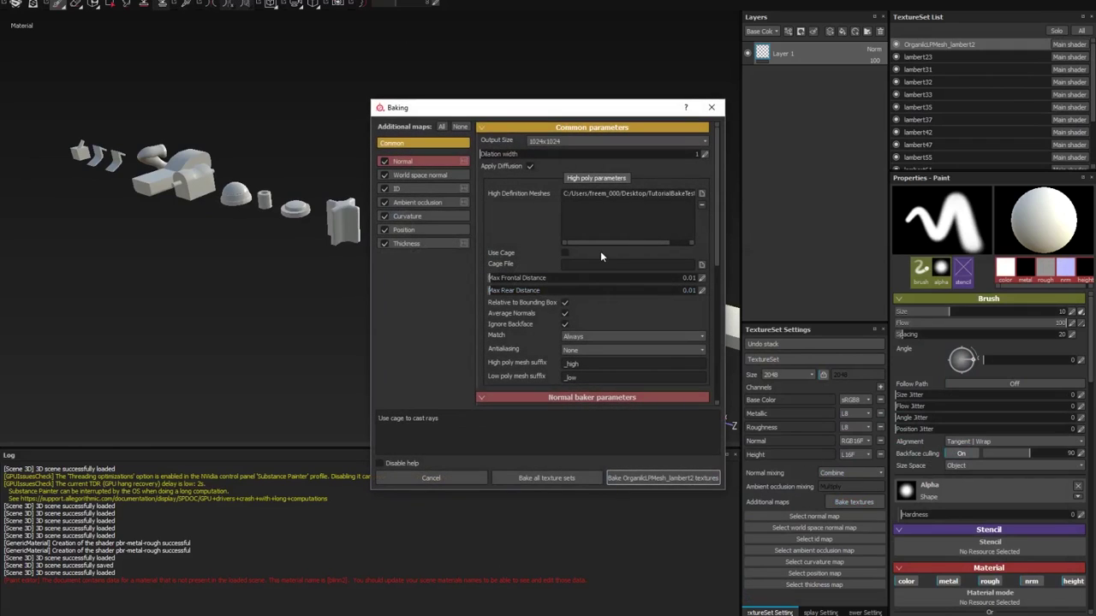
left_click(638, 480)
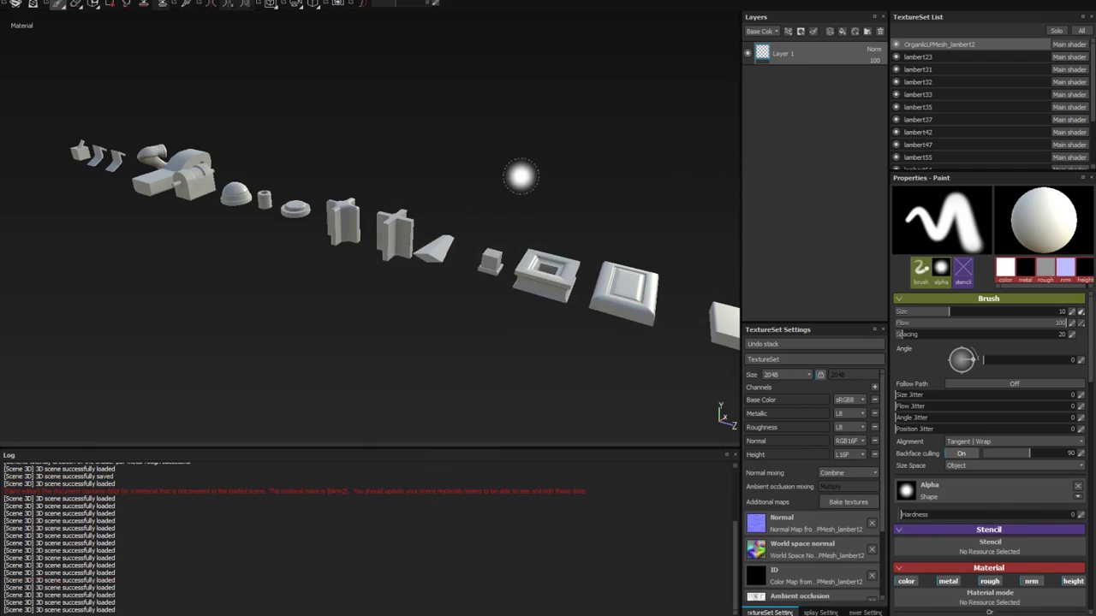
Examine the baked edges of the plain rectangular block at the end of the row from several angles
middle_click_drag(469, 340, 399, 323, "alt")
left_click_drag(397, 323, 195, 287, "alt")
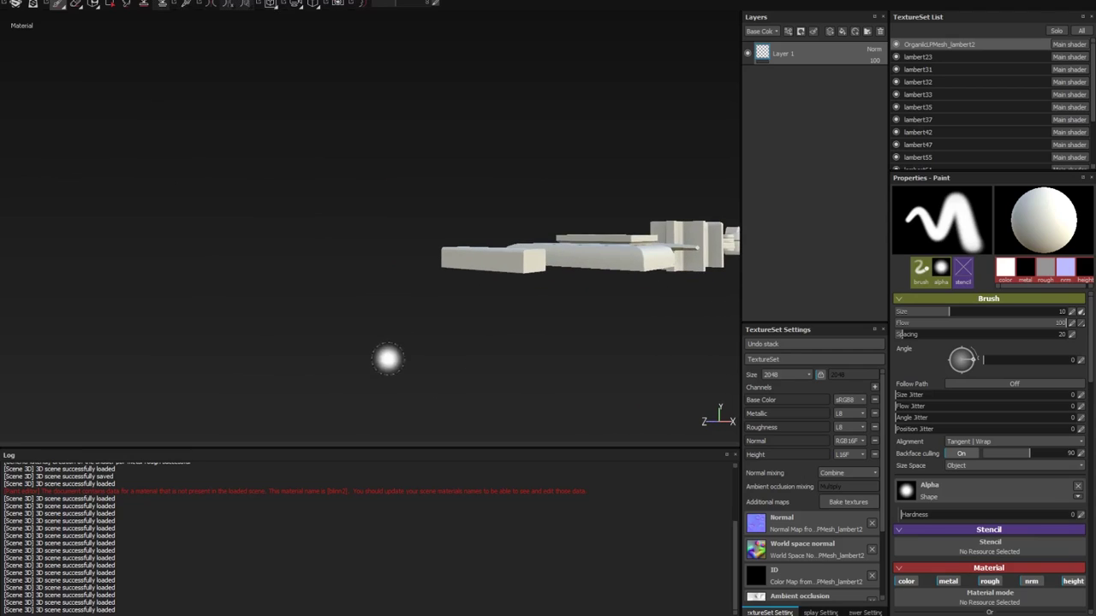
key("Tab")
right_click_drag(484, 354, 536, 430, "alt")
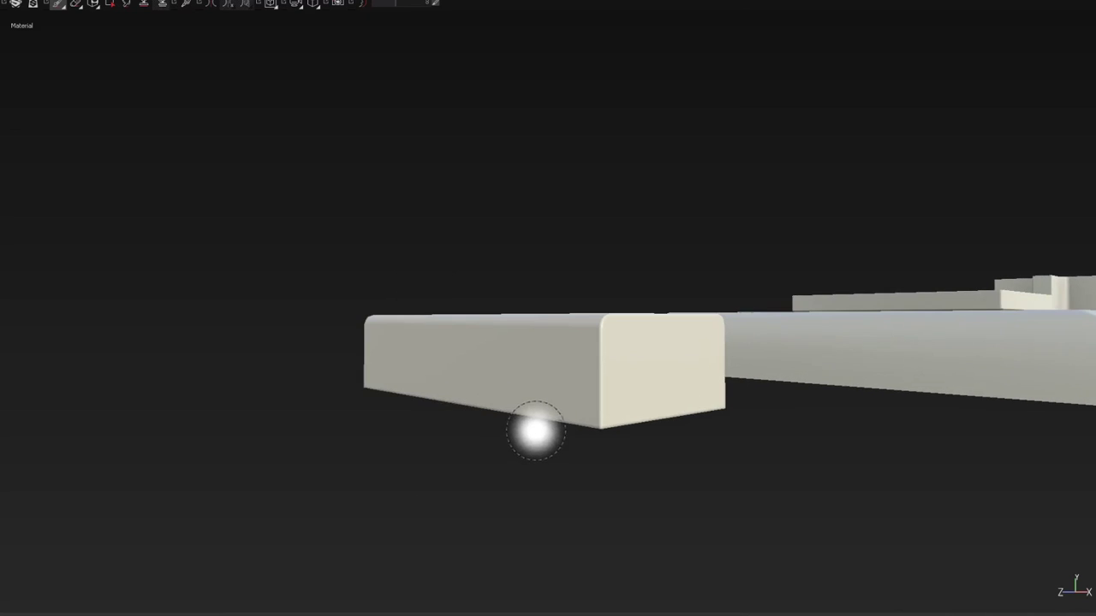
mouse_move(536, 431)
left_mouse_down("alt")
mouse_move(463, 485)
mouse_move(531, 435)
left_mouse_up("alt")
left_click_drag(634, 381, 469, 399, "alt")
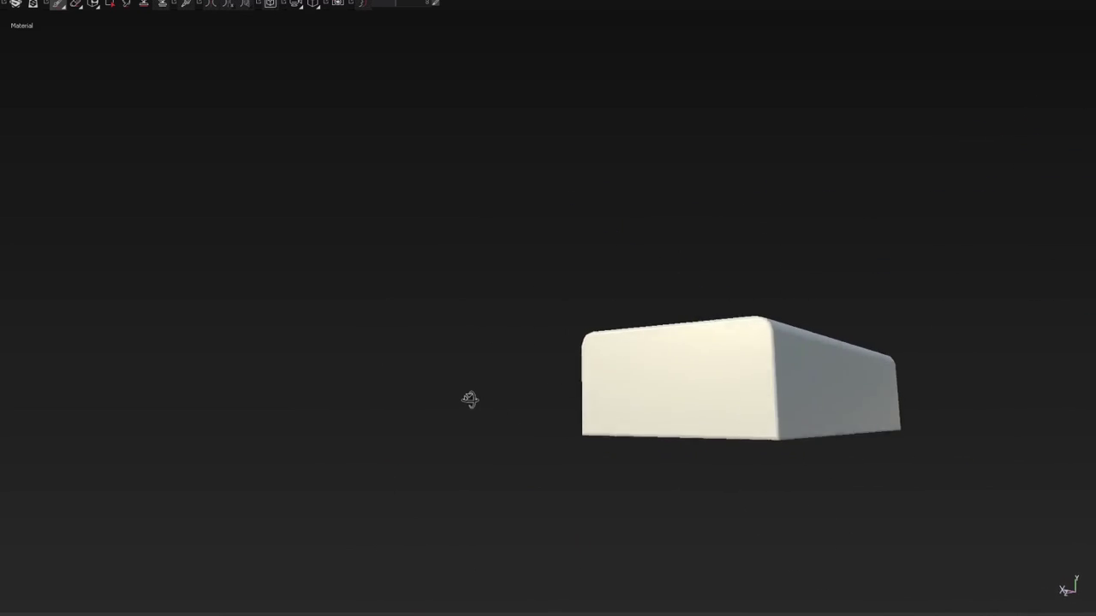
left_click_drag(421, 456, 582, 445, "alt")
Inspect the bakes along the row of meshes, ending at the bent organic tube
left_click_drag(516, 353, 741, 357, "alt")
right_click_drag(741, 357, 636, 421, "alt")
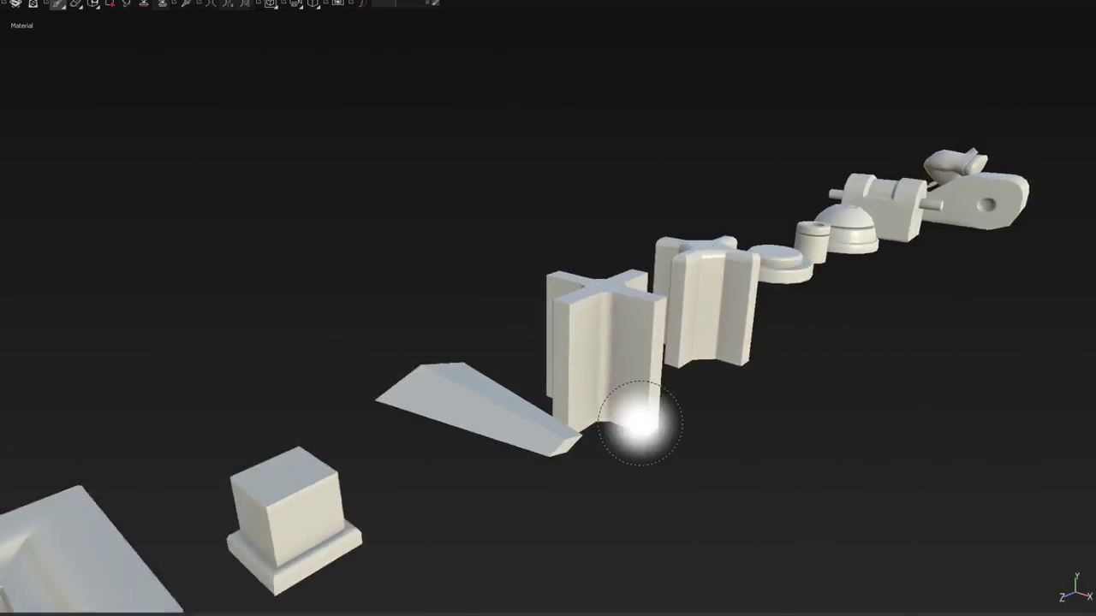
left_click_drag(637, 420, 719, 284, "alt")
scroll(719, 284, "down", 4)
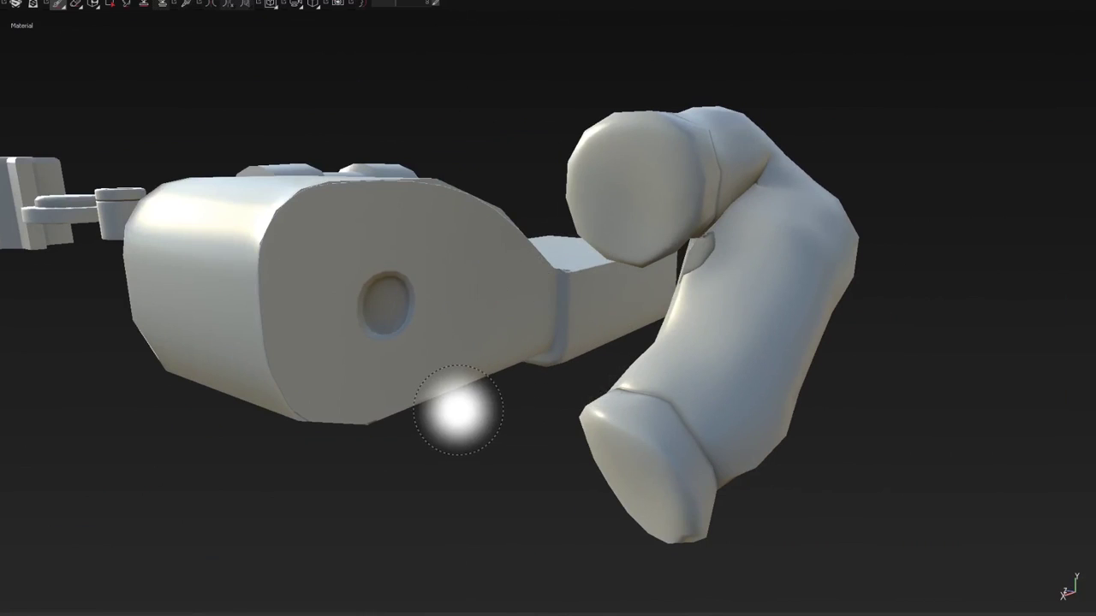
left_click_drag(587, 306, 514, 309, "alt")
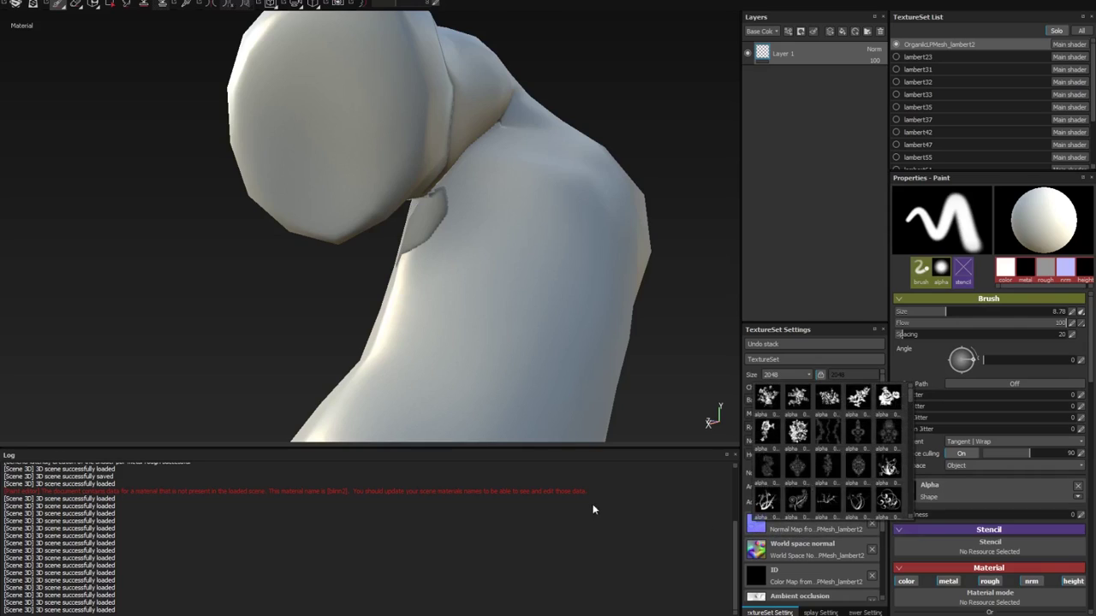
Adjust the max frontal distance, set the max rear distance to 0.015, and rebake the OrganikLPMesh_lambert2 textures
left_click(848, 502)
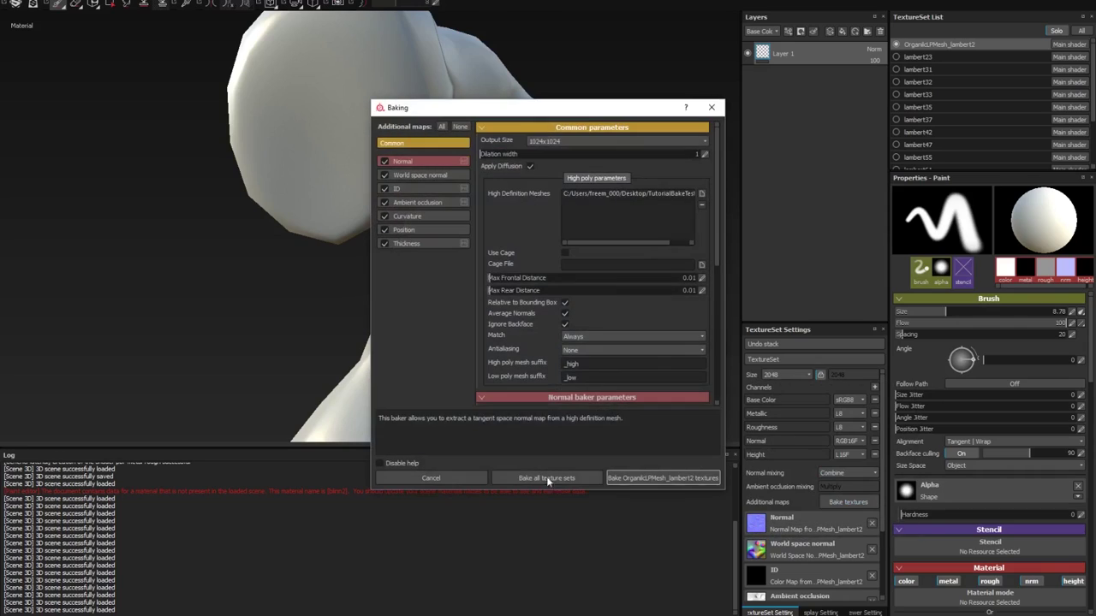
left_click_drag(578, 109, 875, 77)
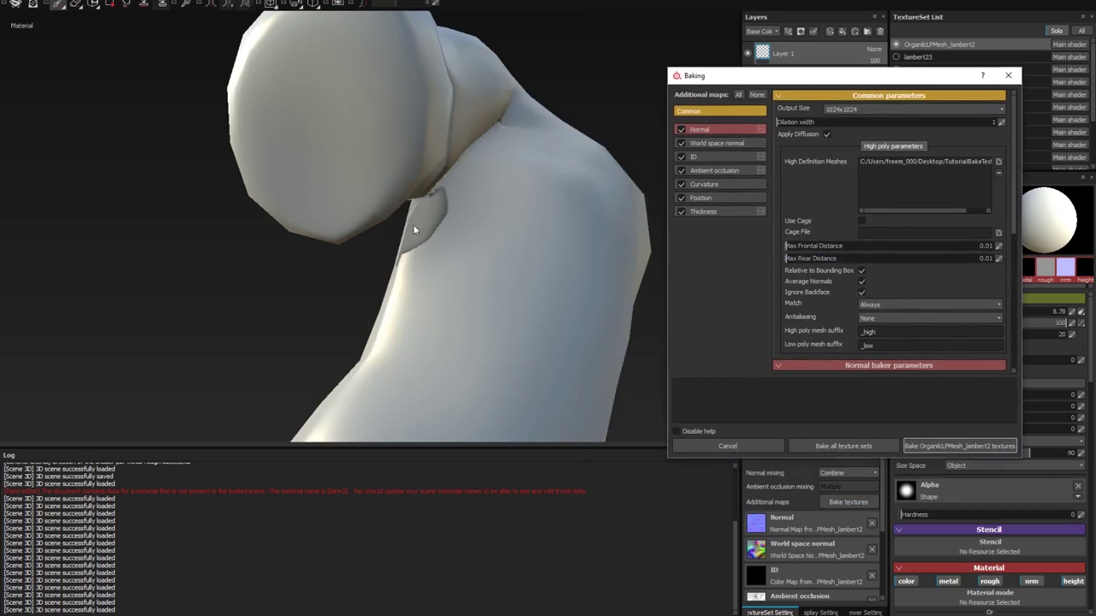
left_click(785, 249)
left_click(788, 262)
mouse_move(789, 249)
left_mouse_down()
mouse_move(804, 249)
mouse_move(790, 249)
left_mouse_up()
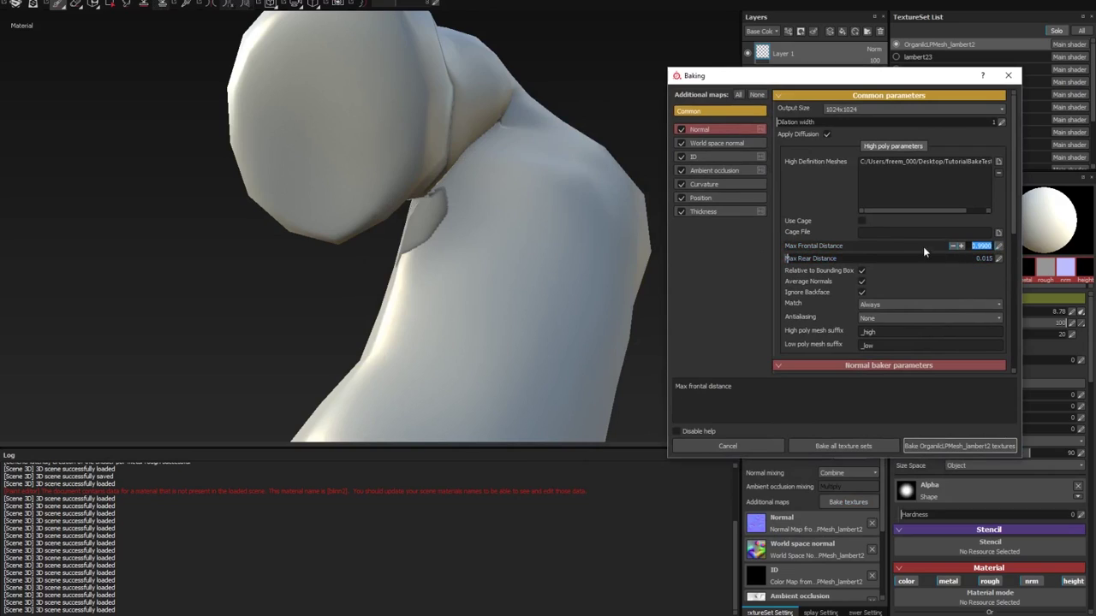
type("0.0")
left_click(917, 257)
type("15")
left_click(959, 446)
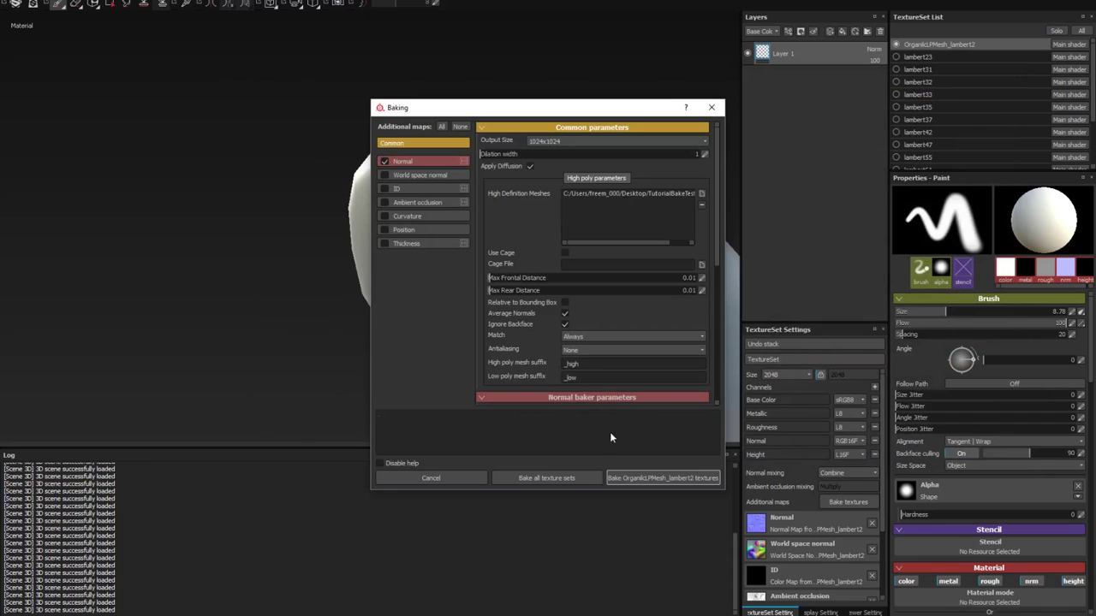
Bake only the normal map of OrganikLPMesh_lambert2 with 0.01 frontal and rear distances, check the tube's end, and rebake its textures
left_click(615, 477)
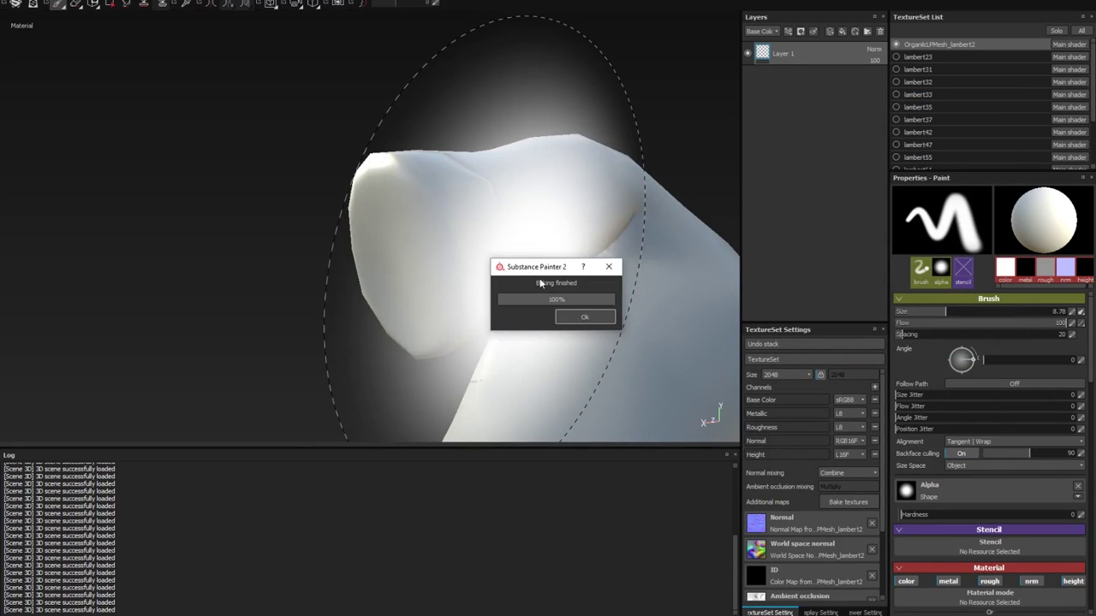
left_click(585, 316)
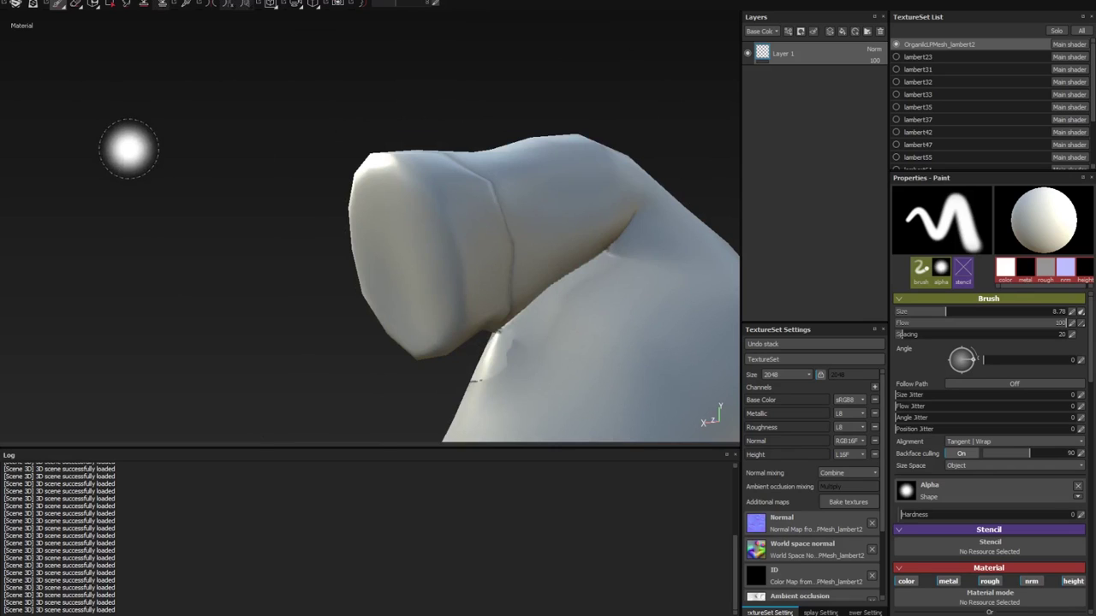
left_click_drag(128, 150, 255, 113, "alt")
left_click(844, 503)
left_click(662, 477)
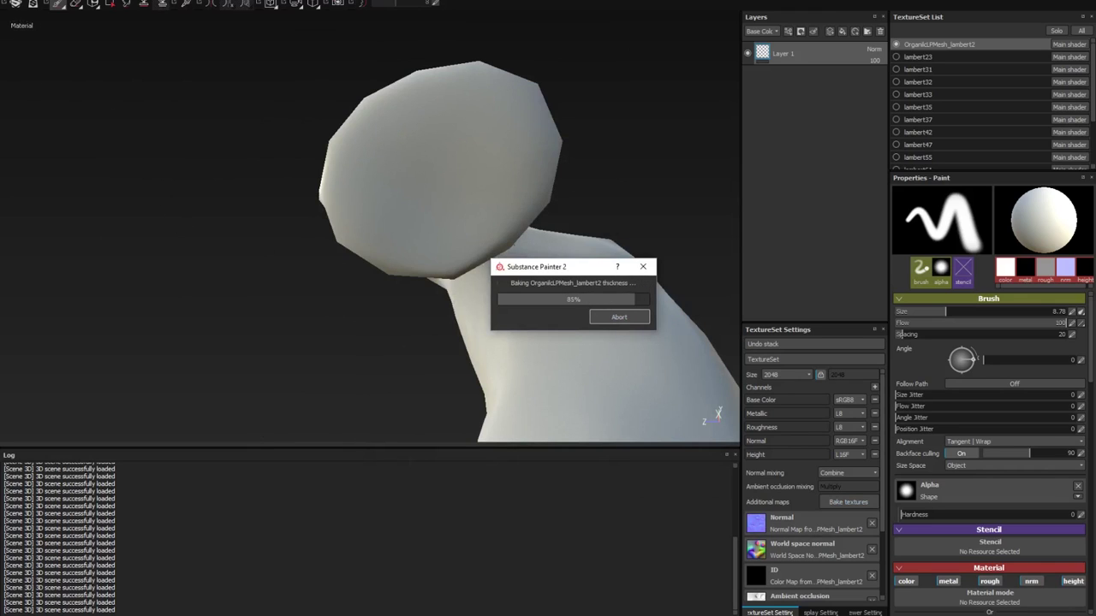
Isolate the bent block's lambert65 texture set and bake its textures with 0.01 frontal and rear distances
left_click_drag(256, 57, 548, 193, "alt")
middle_click_drag(548, 192, 283, 145, "alt")
right_click(283, 146, "ctrl+alt")
key("alt+q")
left_click_drag(342, 154, 378, 211, "alt")
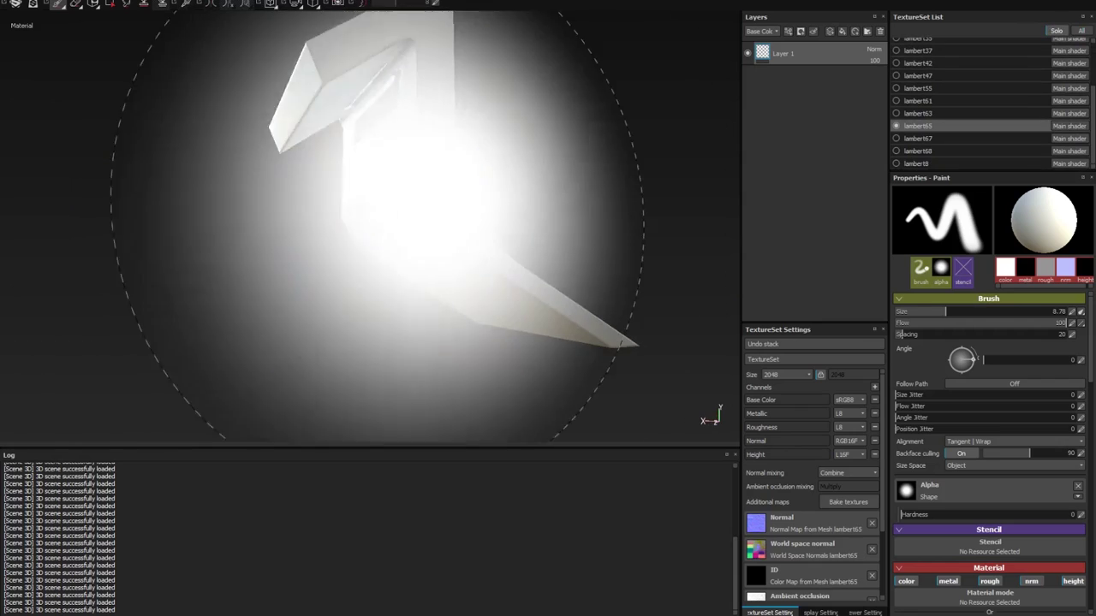
left_click(846, 502)
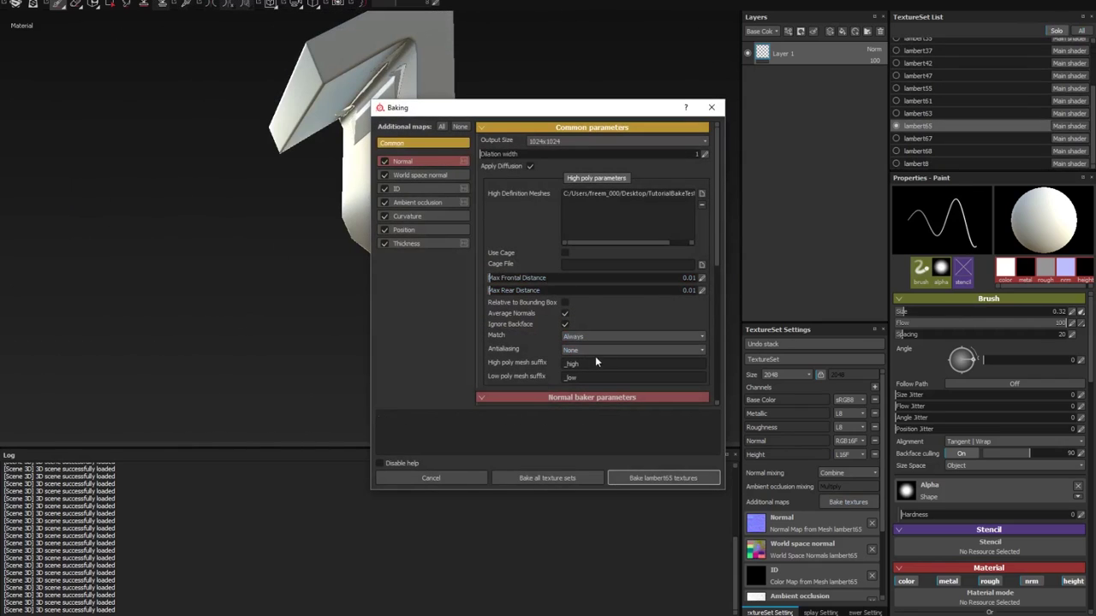
left_click(644, 478)
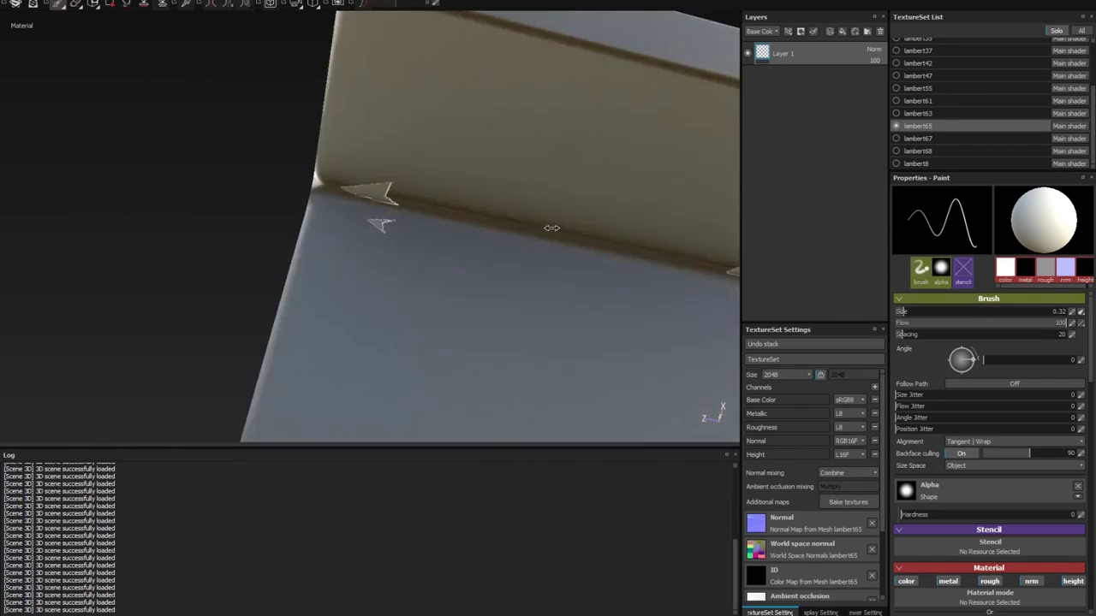
Set the max frontal and max rear distances to 0.005 and rebake the lambert65 textures
left_click(846, 502)
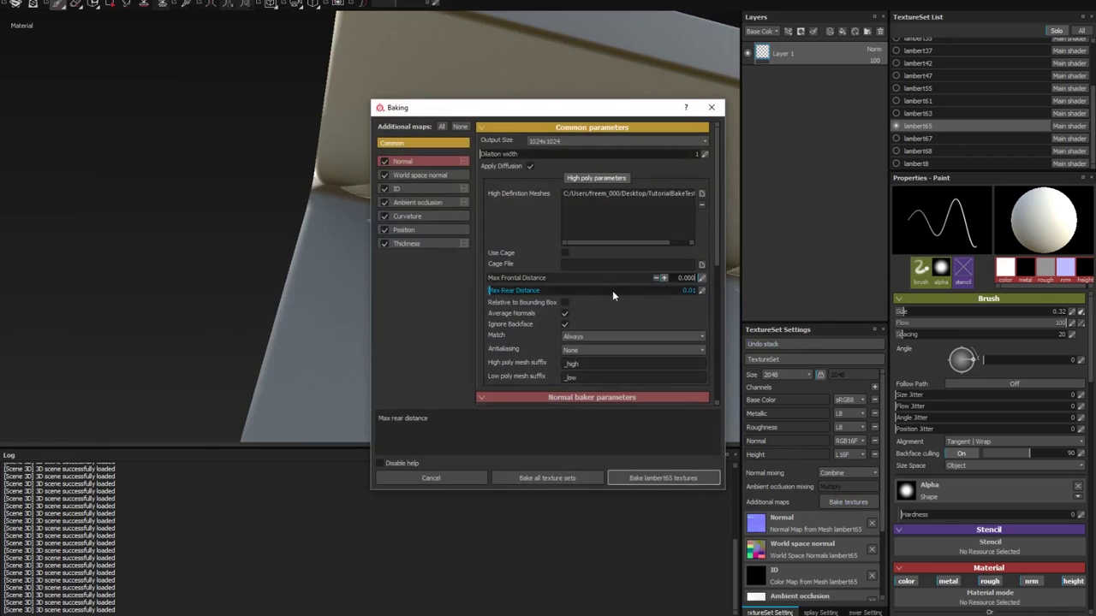
type("0.005")
left_click(663, 477)
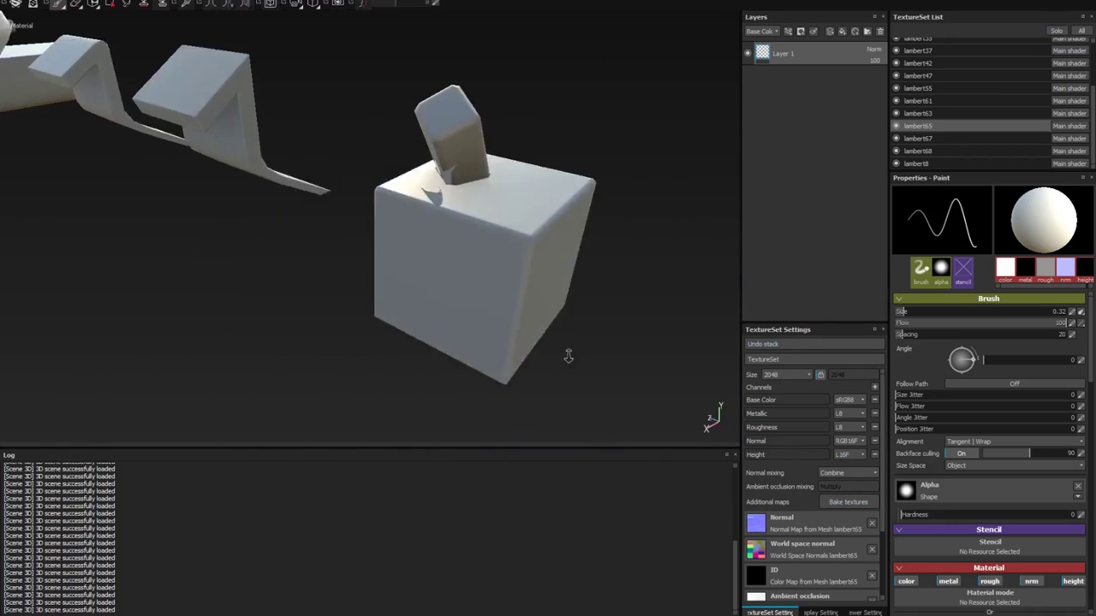
Select the lambert68 texture set of the cube with the slanted bar and bake its textures with 0.005 frontal and rear distances
left_click(896, 165)
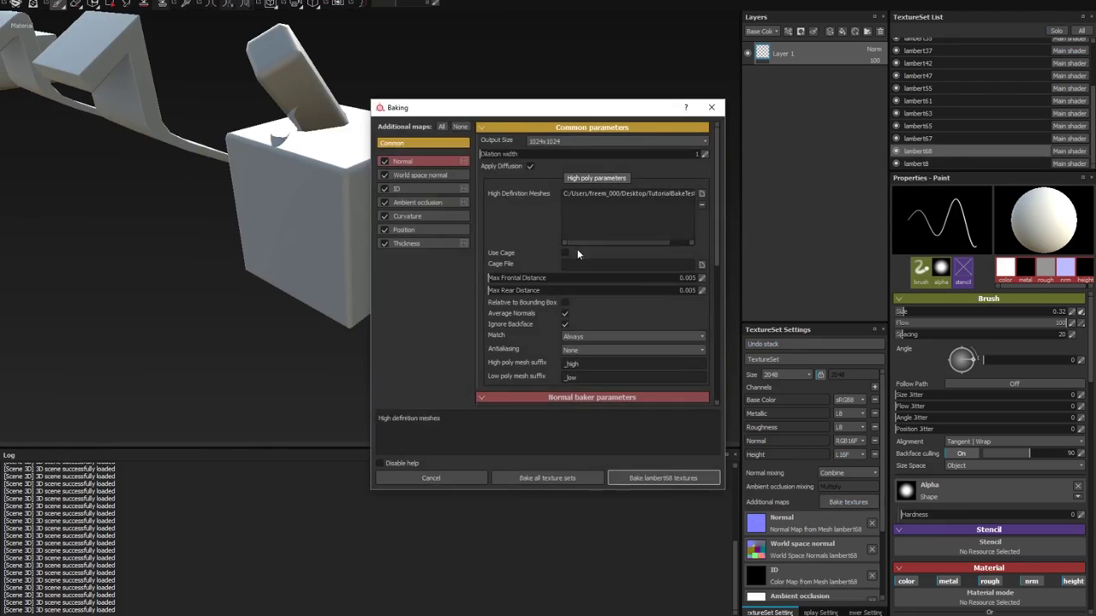
key("Return")
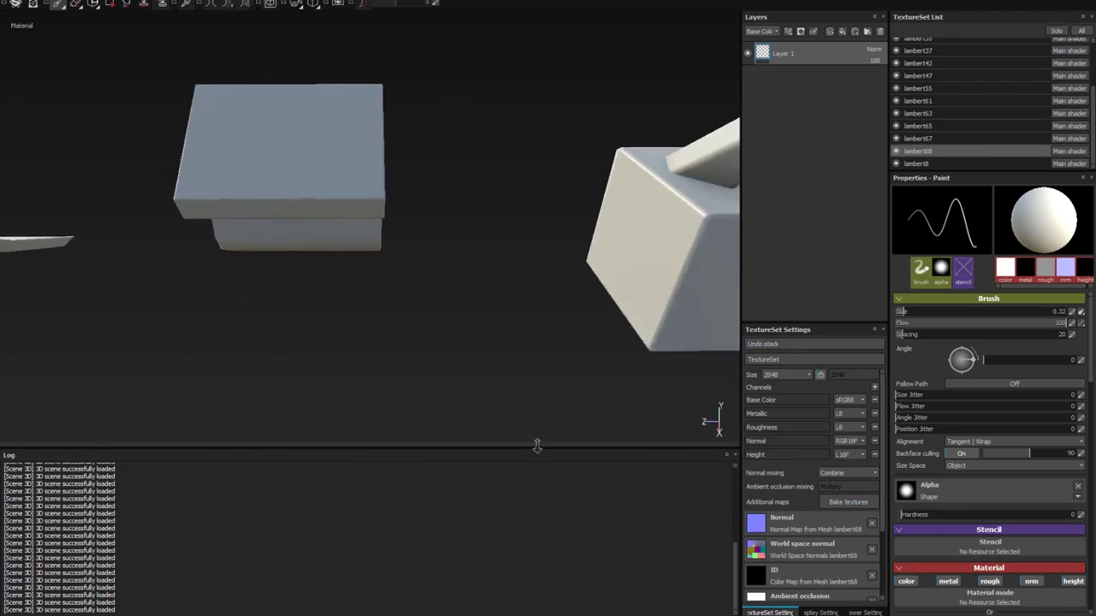
Examine the baked shading along the row of meshes, from the slanted-bar cube past the cross-shaped blocks and dome to the rounded block
left_click_drag(502, 181, 485, 211, "alt")
middle_click_drag(486, 212, 606, 158, "alt")
right_click_drag(606, 159, 384, 66, "alt")
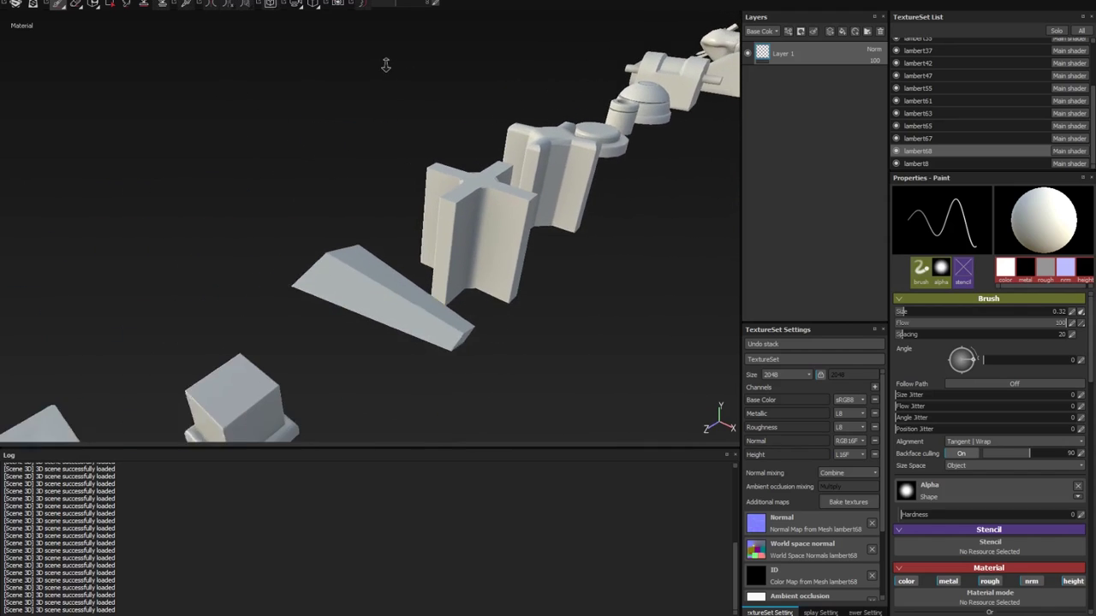
middle_click_drag(462, 154, 628, 36, "alt")
right_click_drag(629, 37, 398, 218, "alt")
left_click_drag(397, 224, 248, 233, "alt")
middle_click_drag(249, 233, 160, 224, "alt")
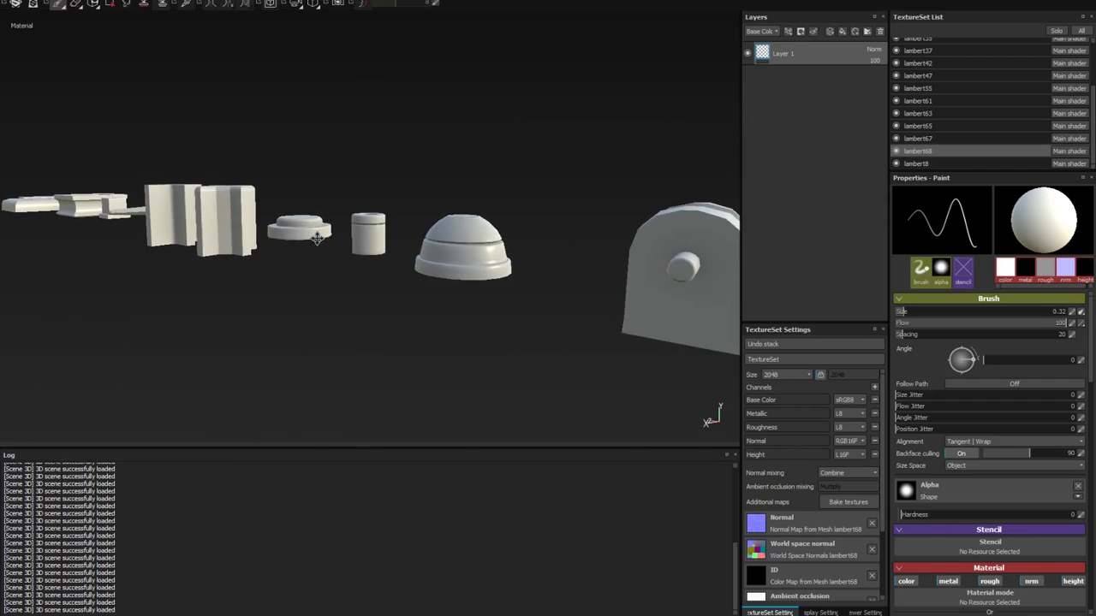
right_click_drag(317, 238, 310, 206, "alt")
middle_click_drag(310, 205, 181, 202, "alt")
right_click_drag(361, 226, 352, 209, "alt")
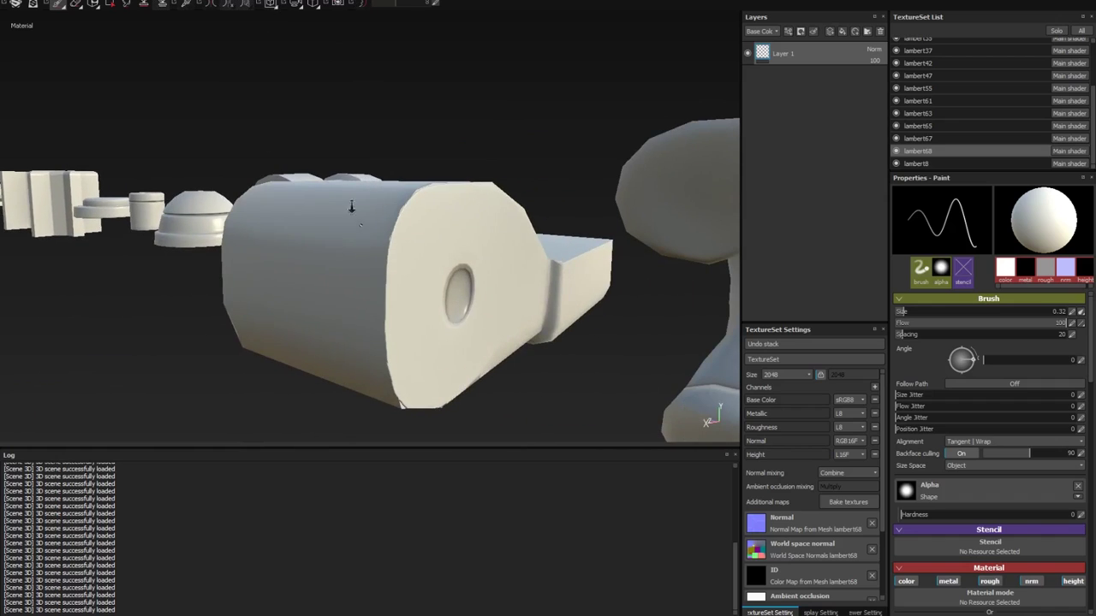
left_click_drag(351, 206, 267, 181, "alt")
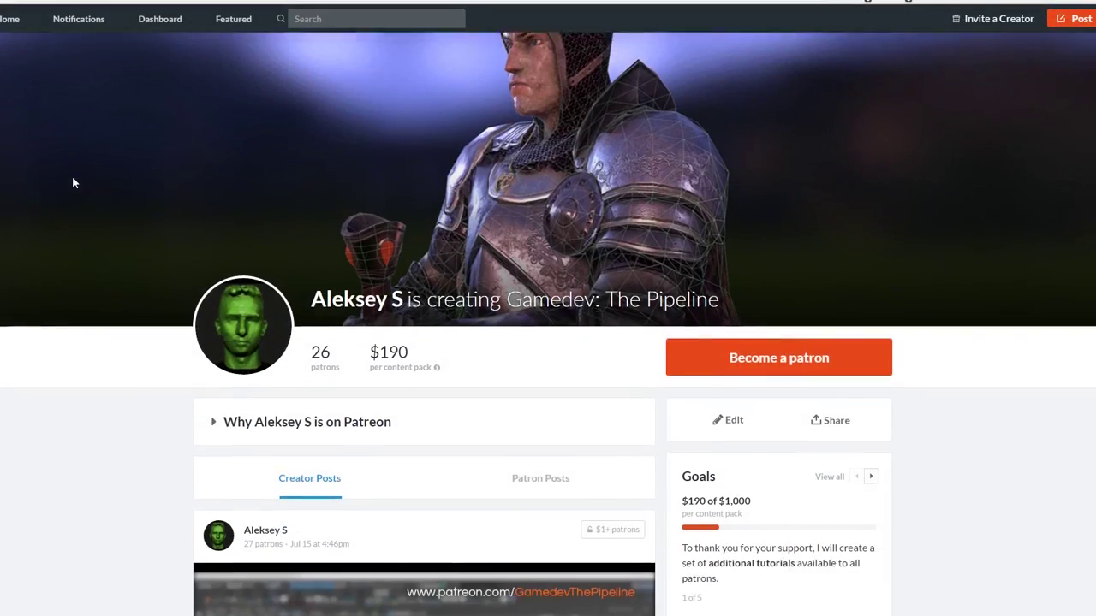
Switch to the Gamedev: The Pipeline page on Patreon and look through its creator posts and reward tiers
scroll(72, 183, "down", 15)
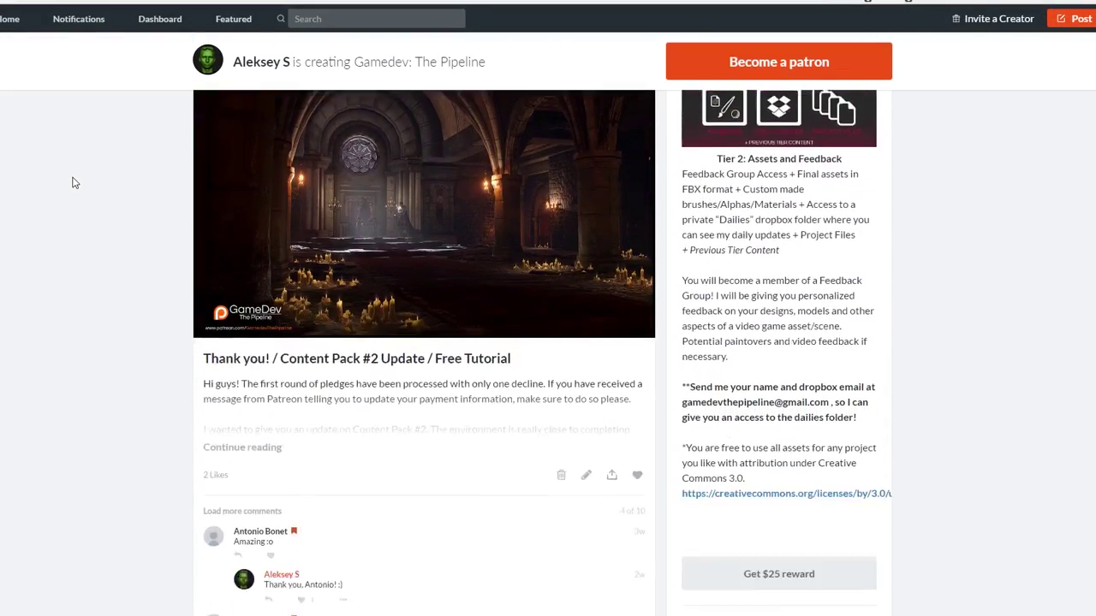
scroll(73, 182, "down", 10)
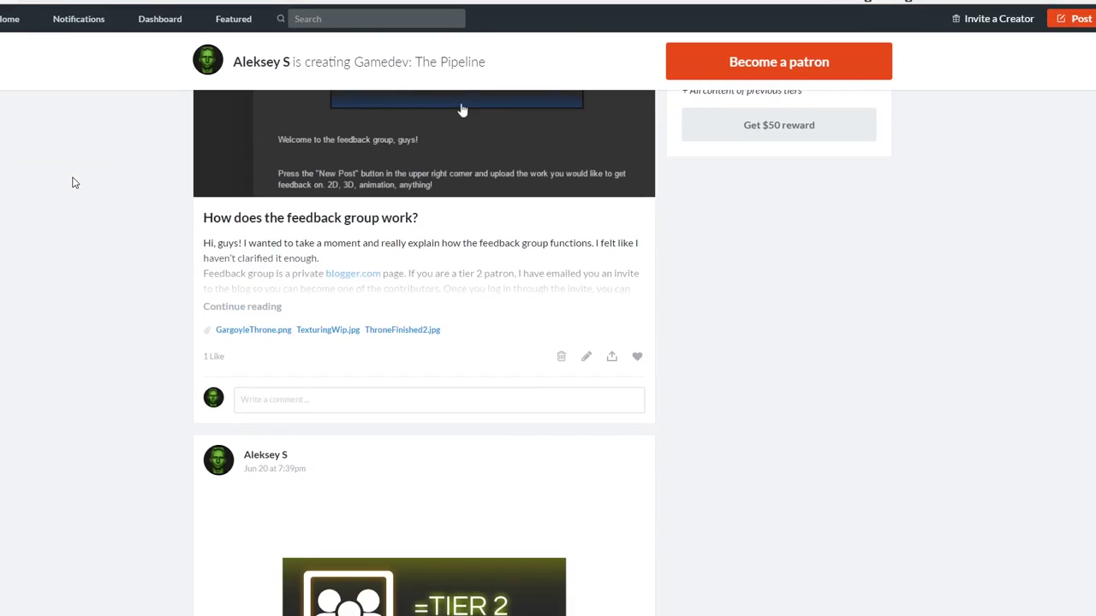